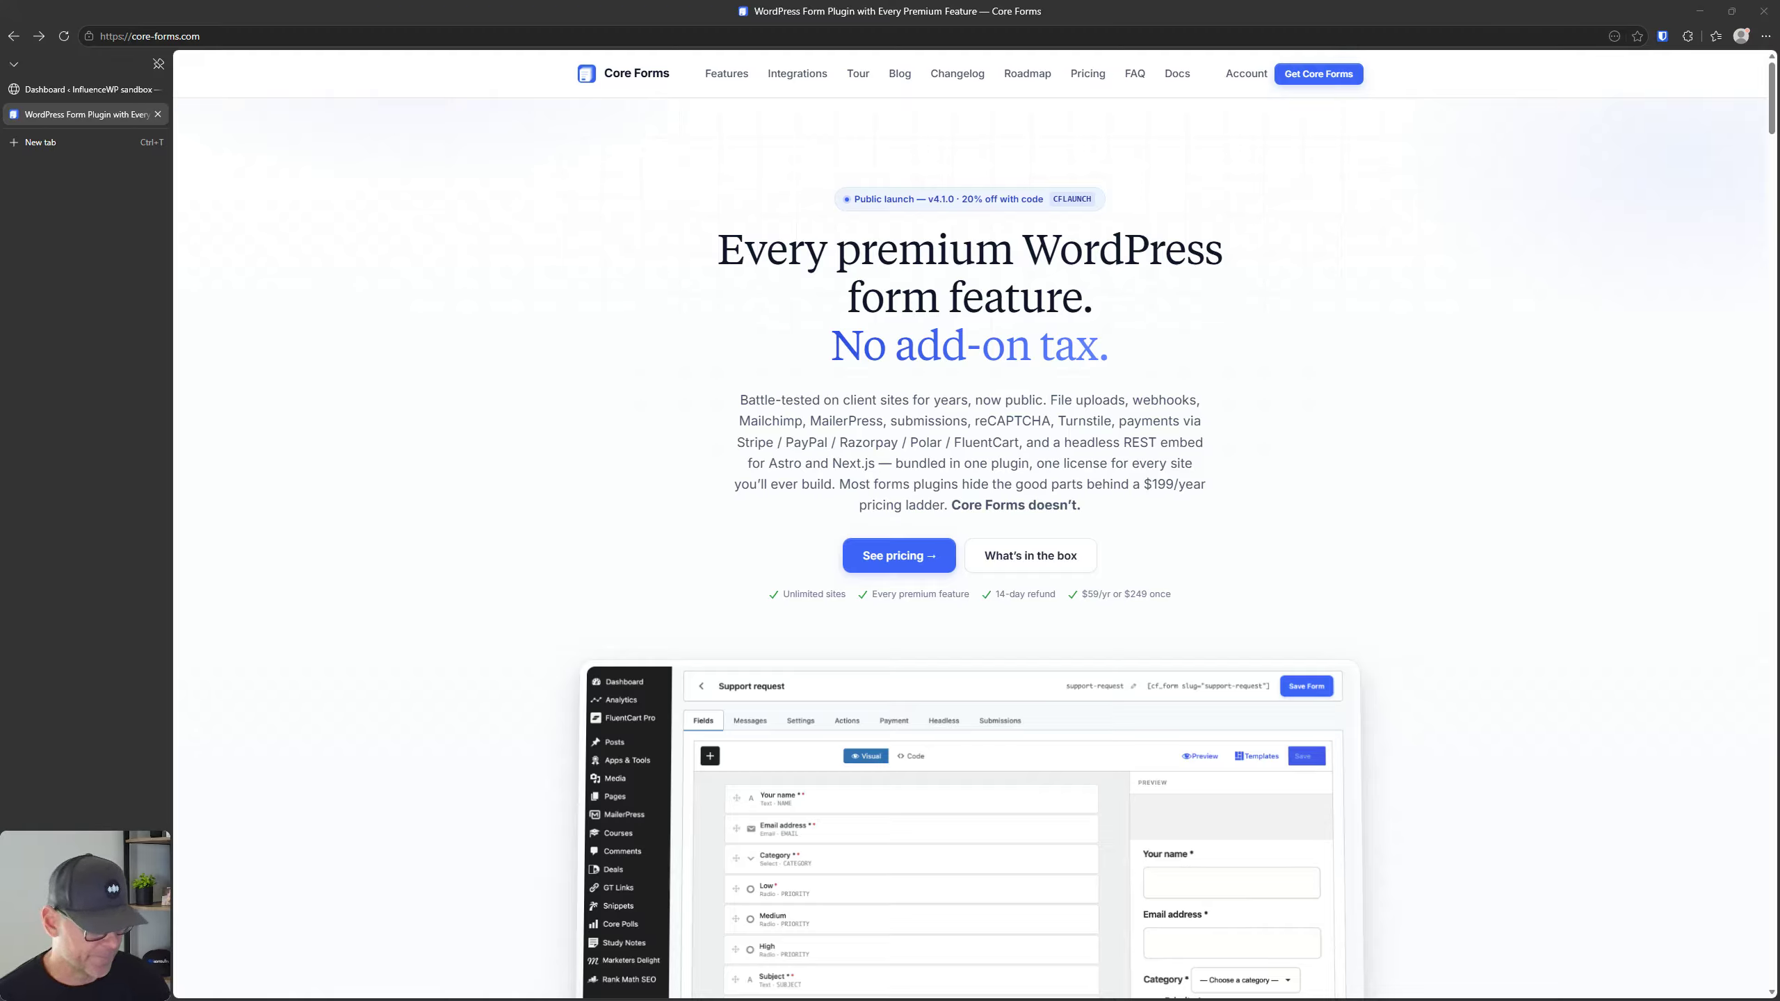
Step: Open the Core Forms Features page and review the form building, data variables, spam protection, rate limiting and CSV export features
left_click(725, 78)
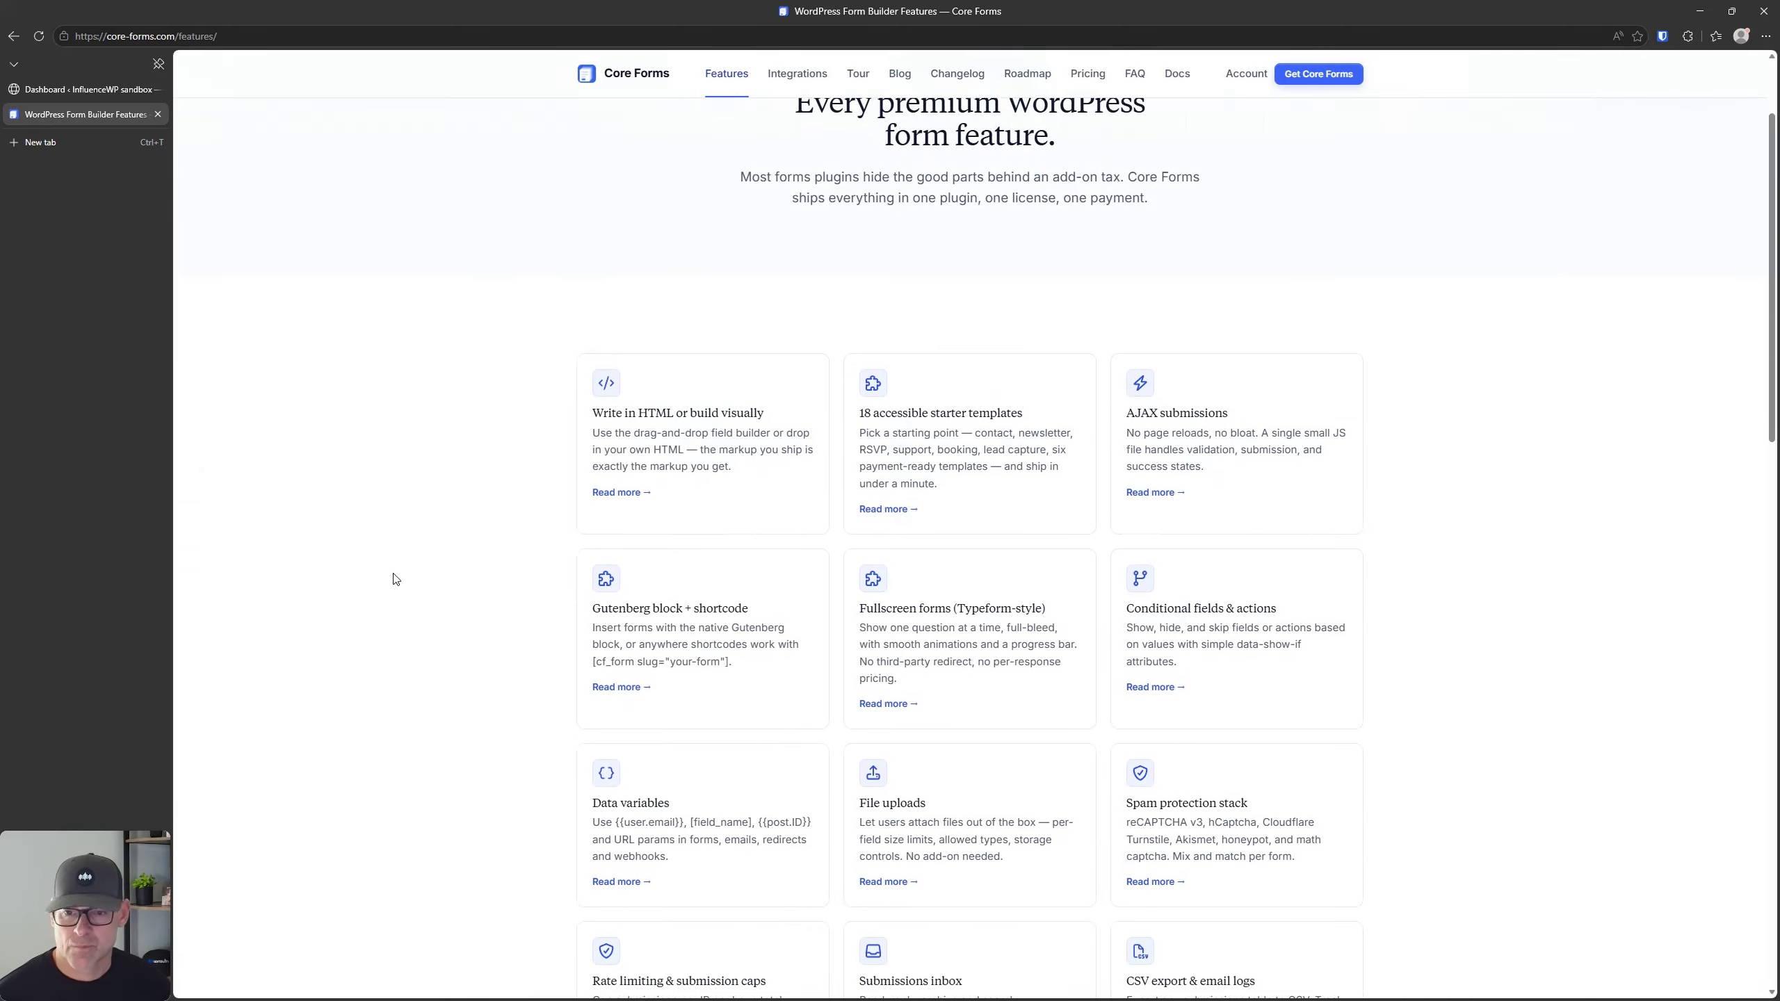
scroll(394, 578, "down", 3)
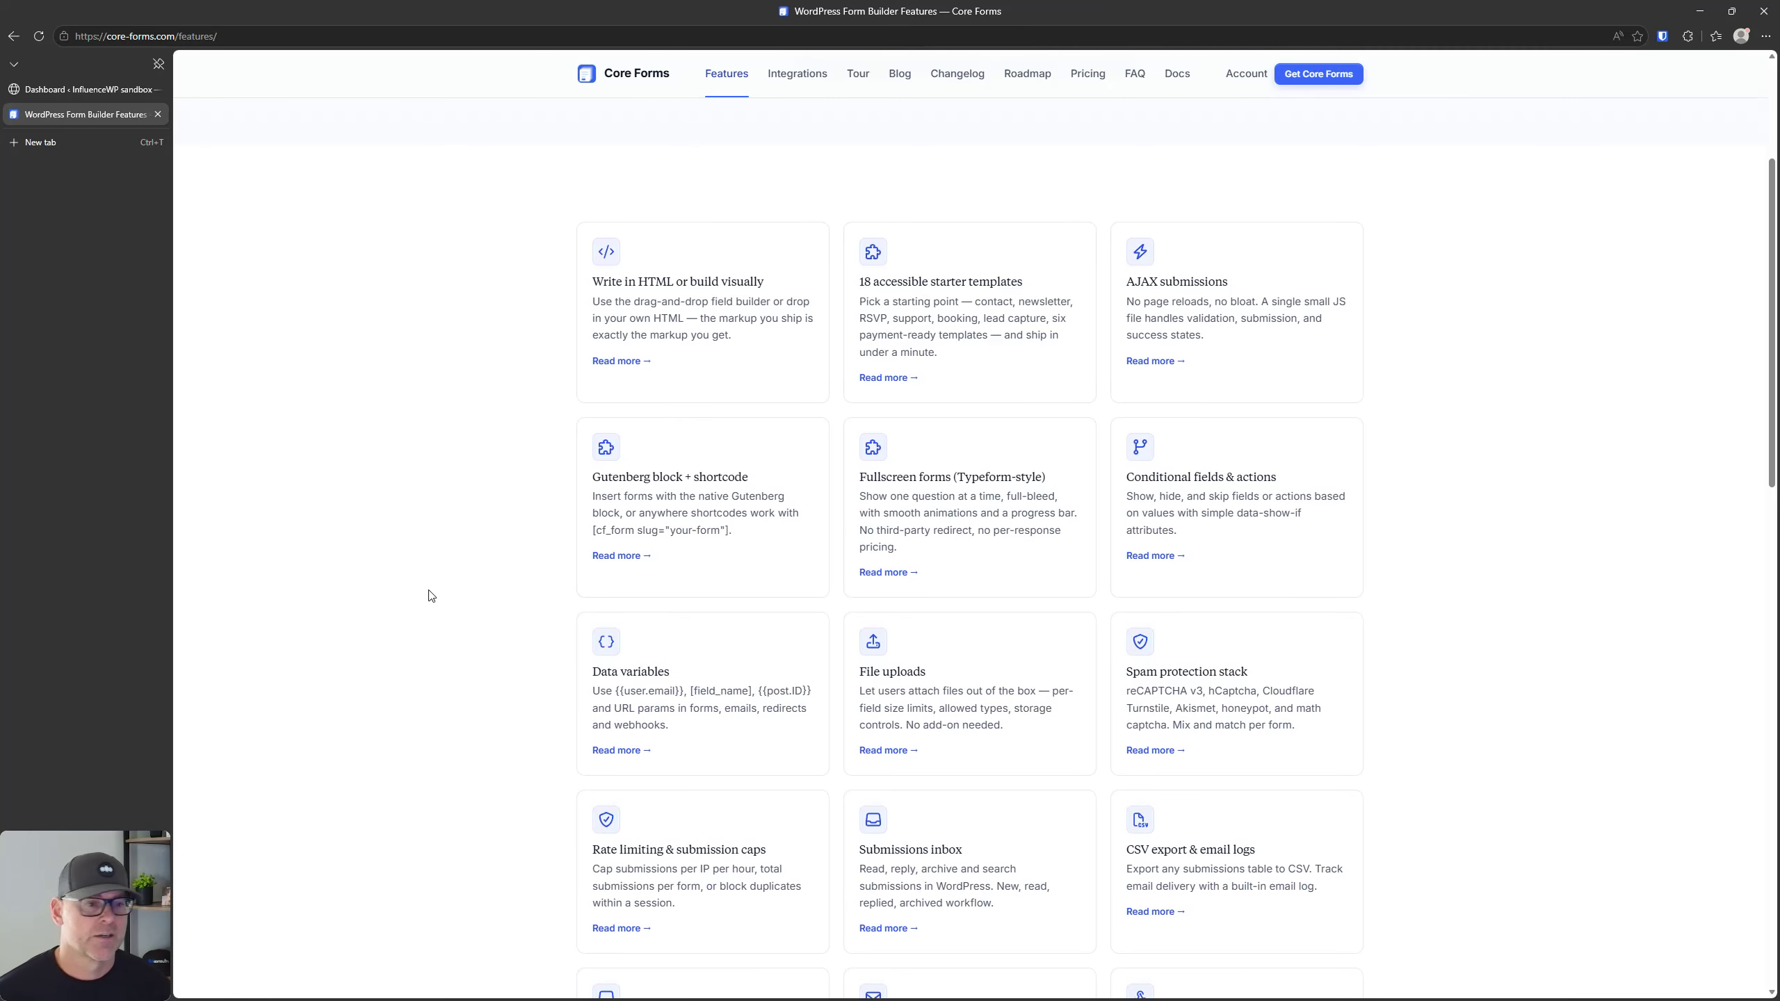
left_click(664, 288)
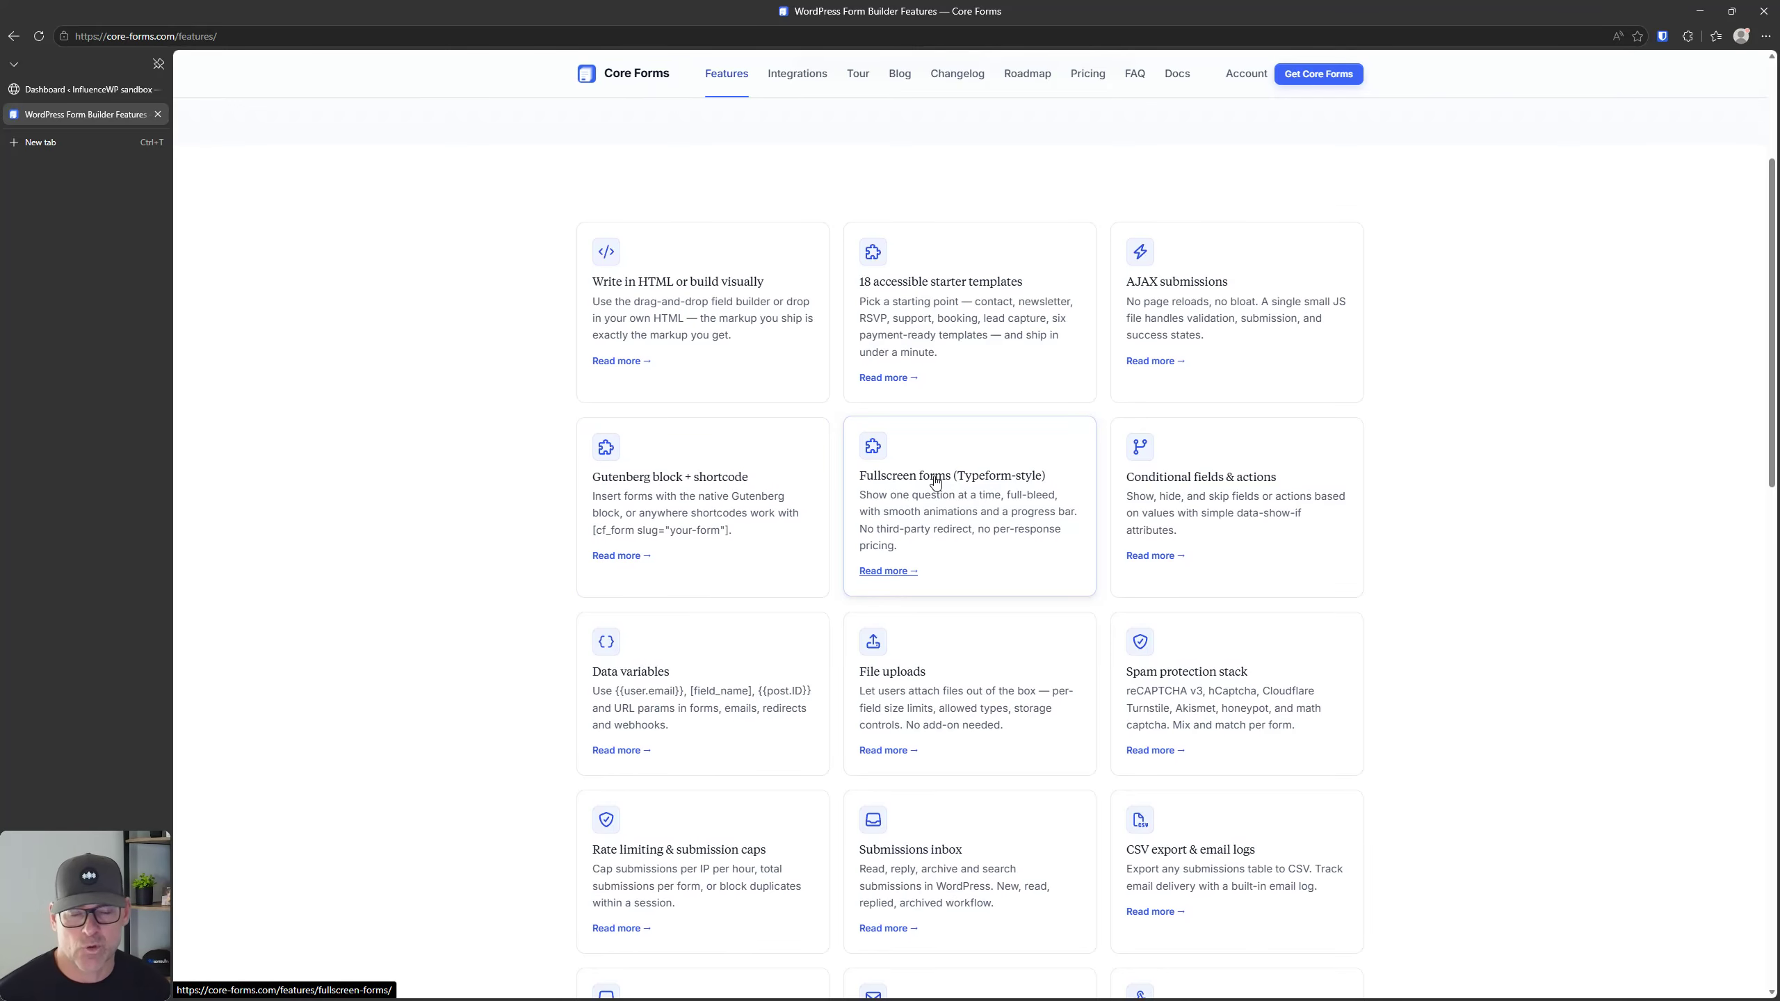
left_click(1230, 477)
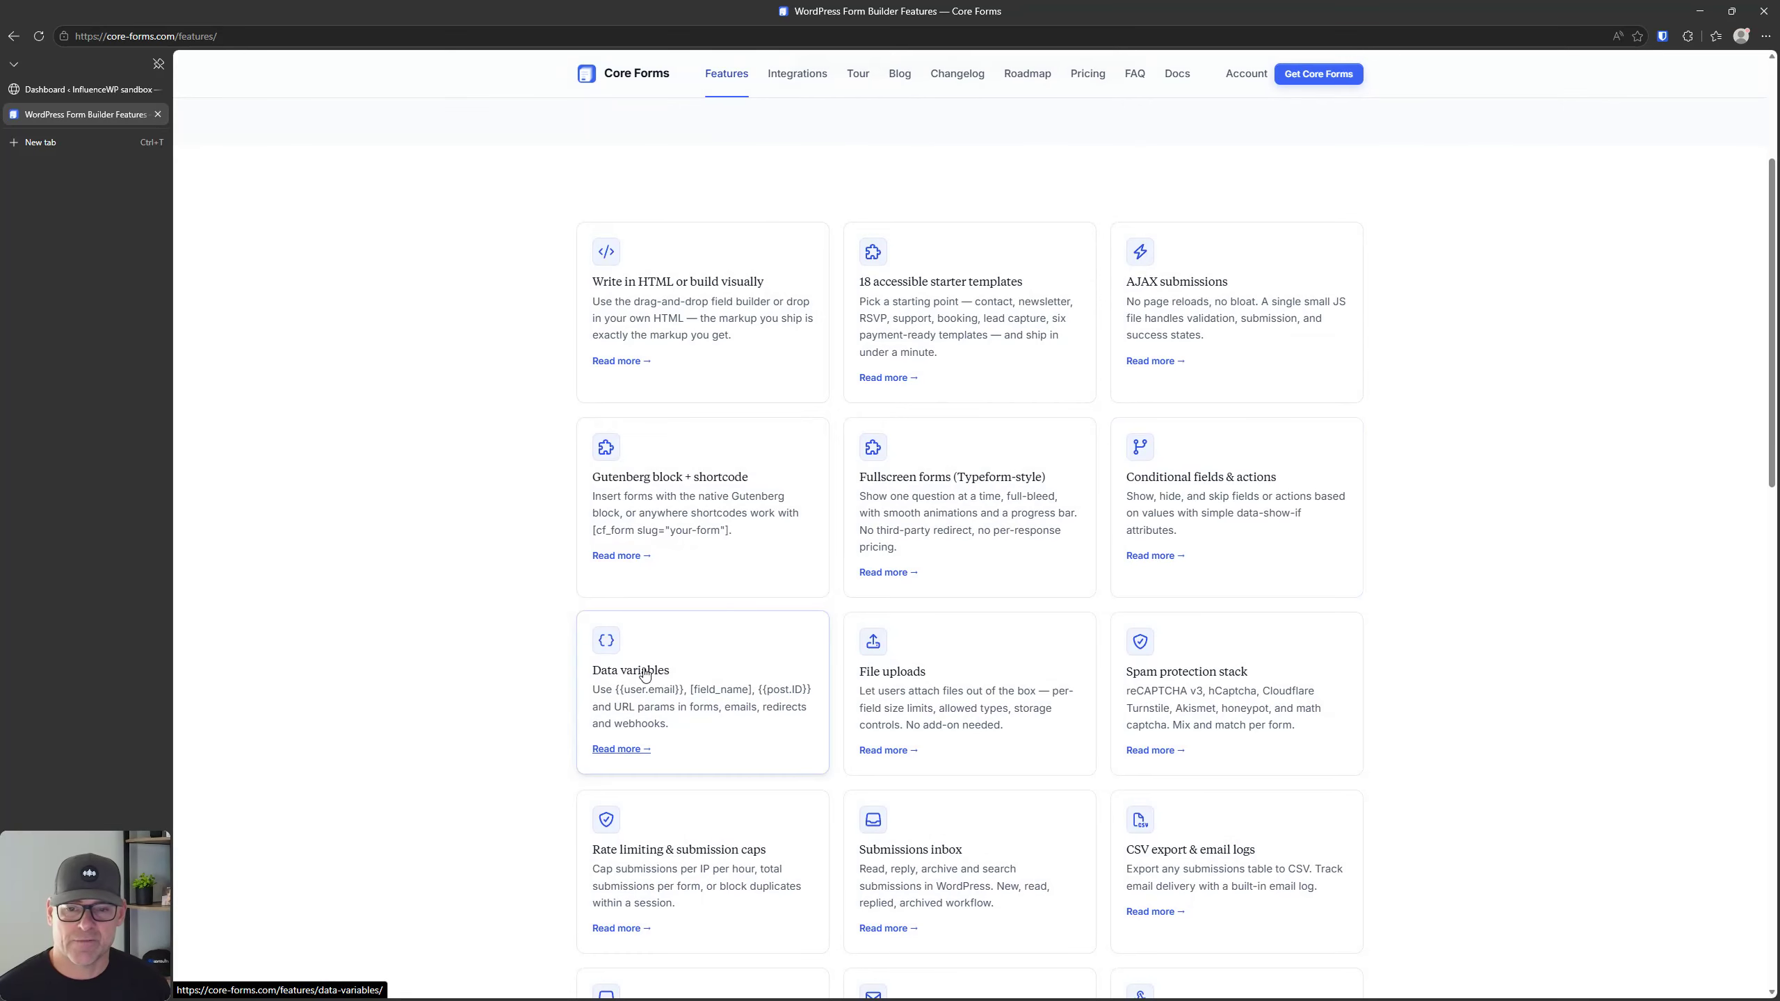
scroll(1219, 683, "down", 2)
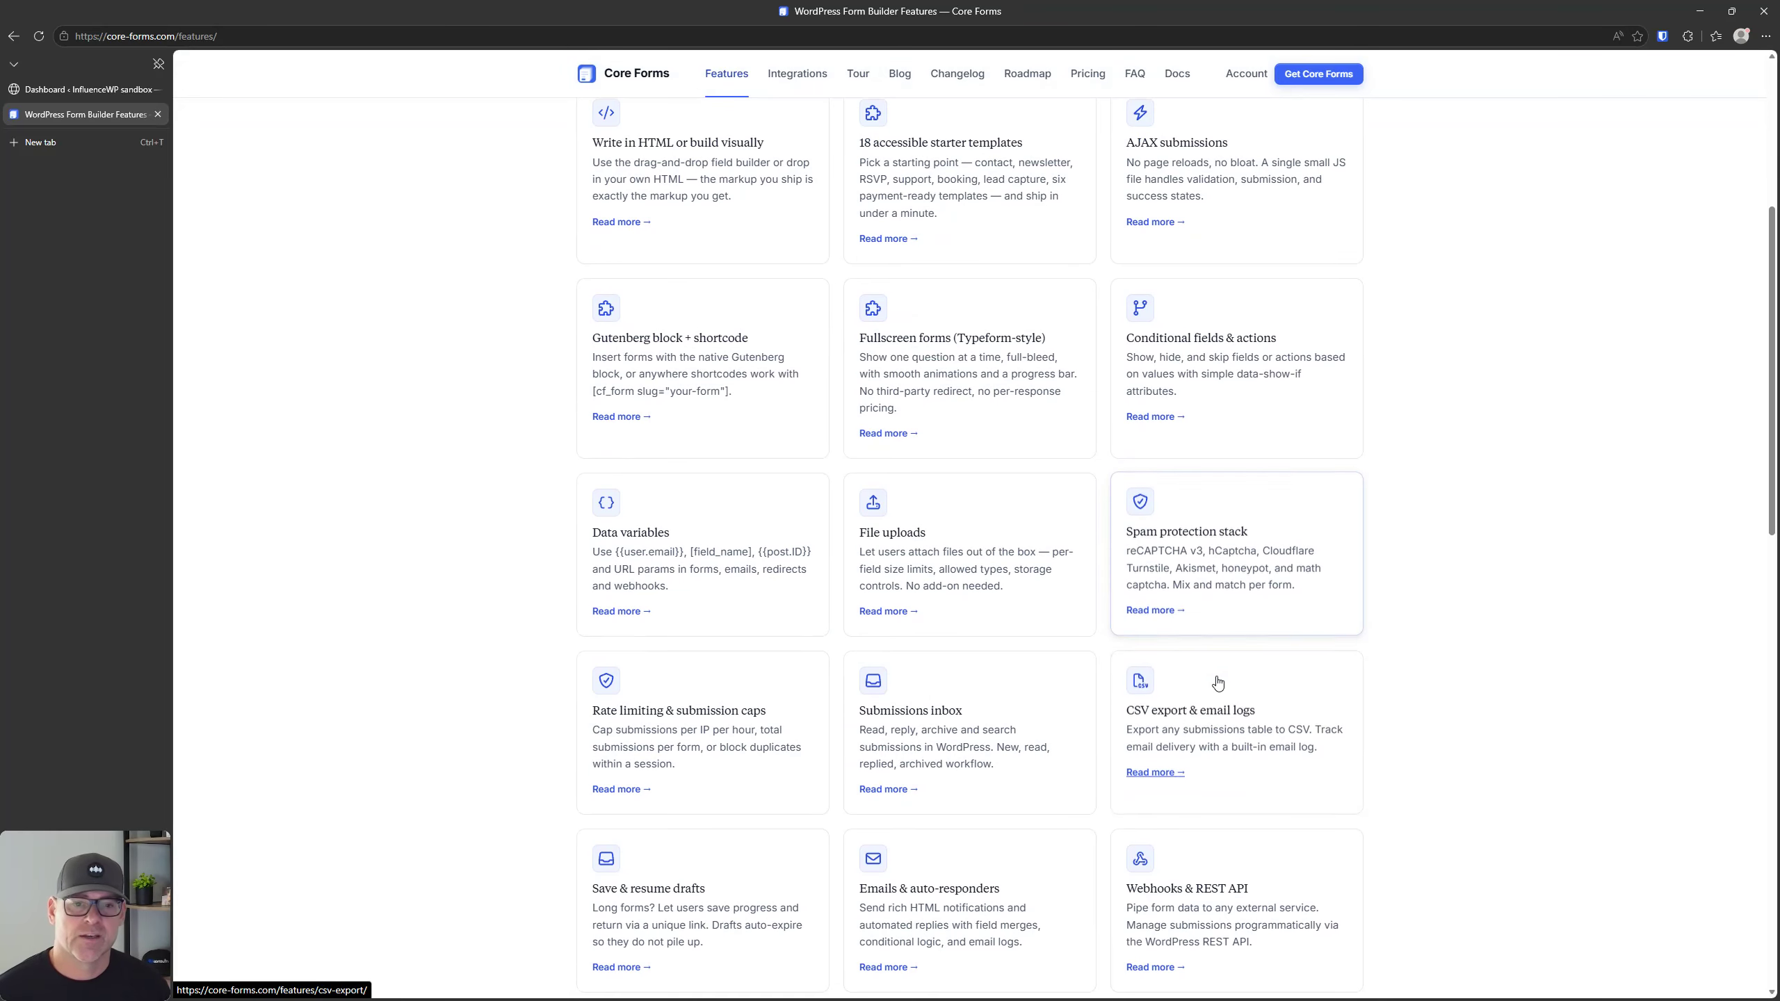
scroll(1219, 684, "down", 2)
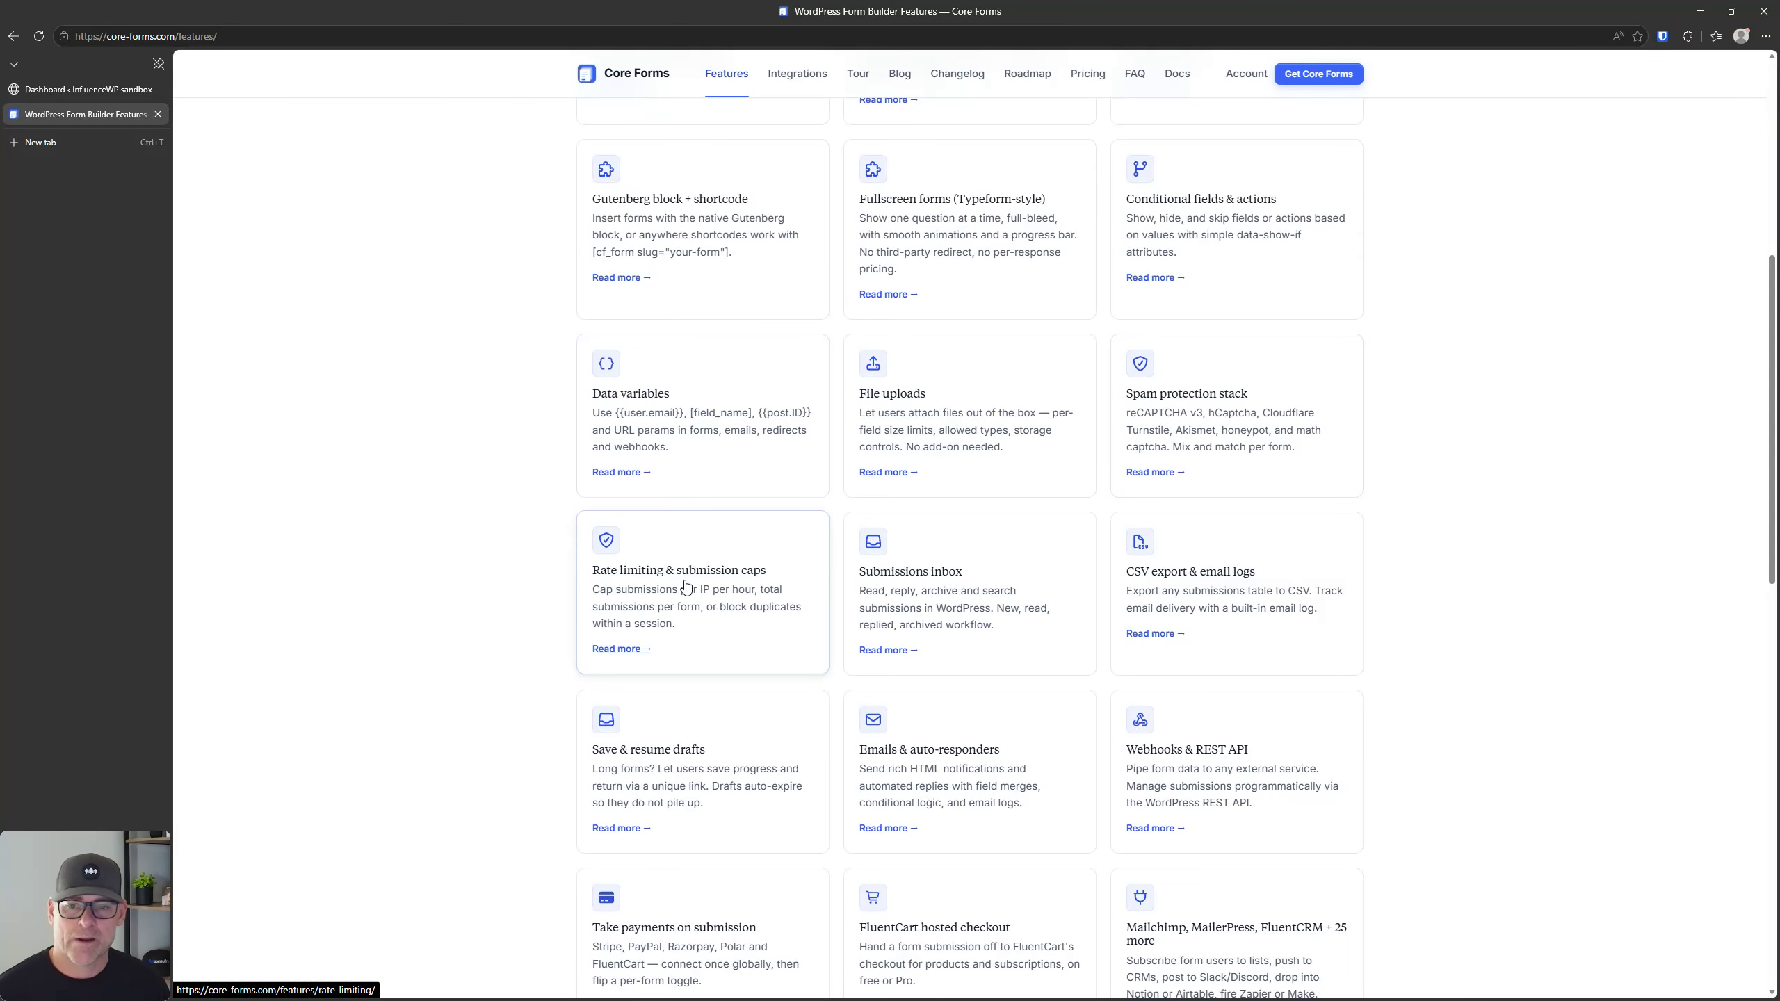
left_click(721, 573)
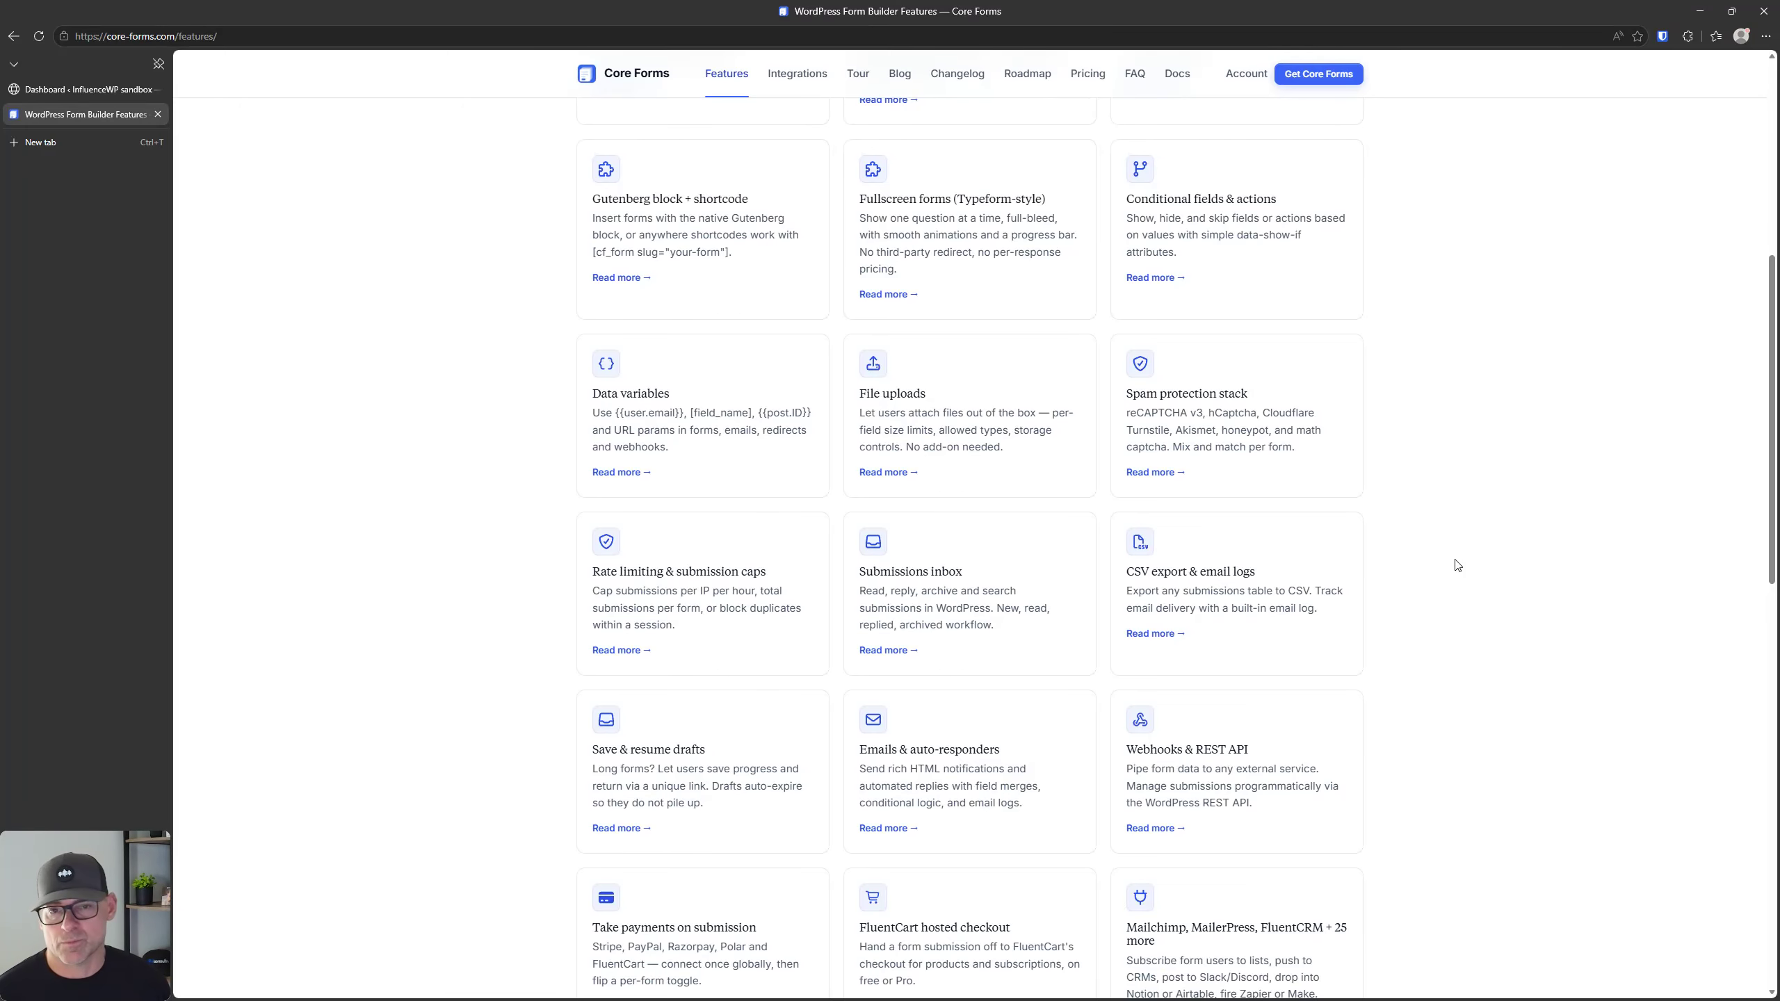
left_click(1190, 573)
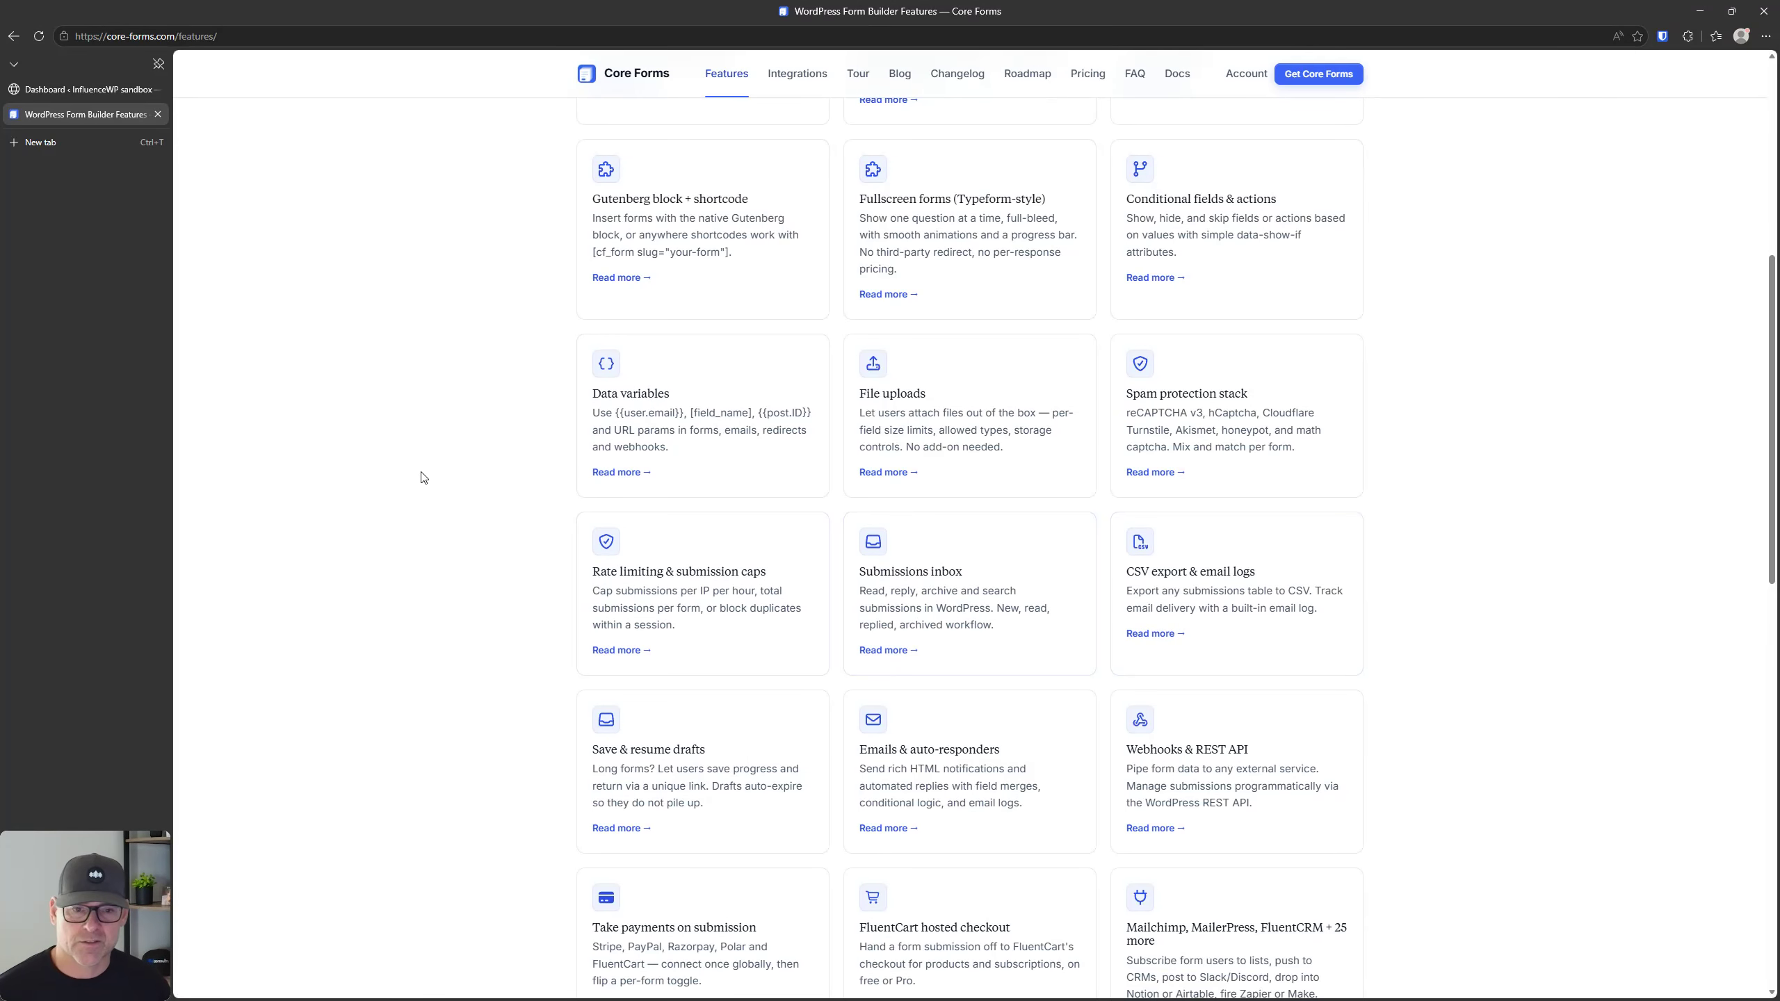
Step: Review the remaining features, including drafts, auto-responders, payments, integrations, headless submissions, accessibility and built-in polls
scroll(431, 477, "down", 4)
left_click(649, 413)
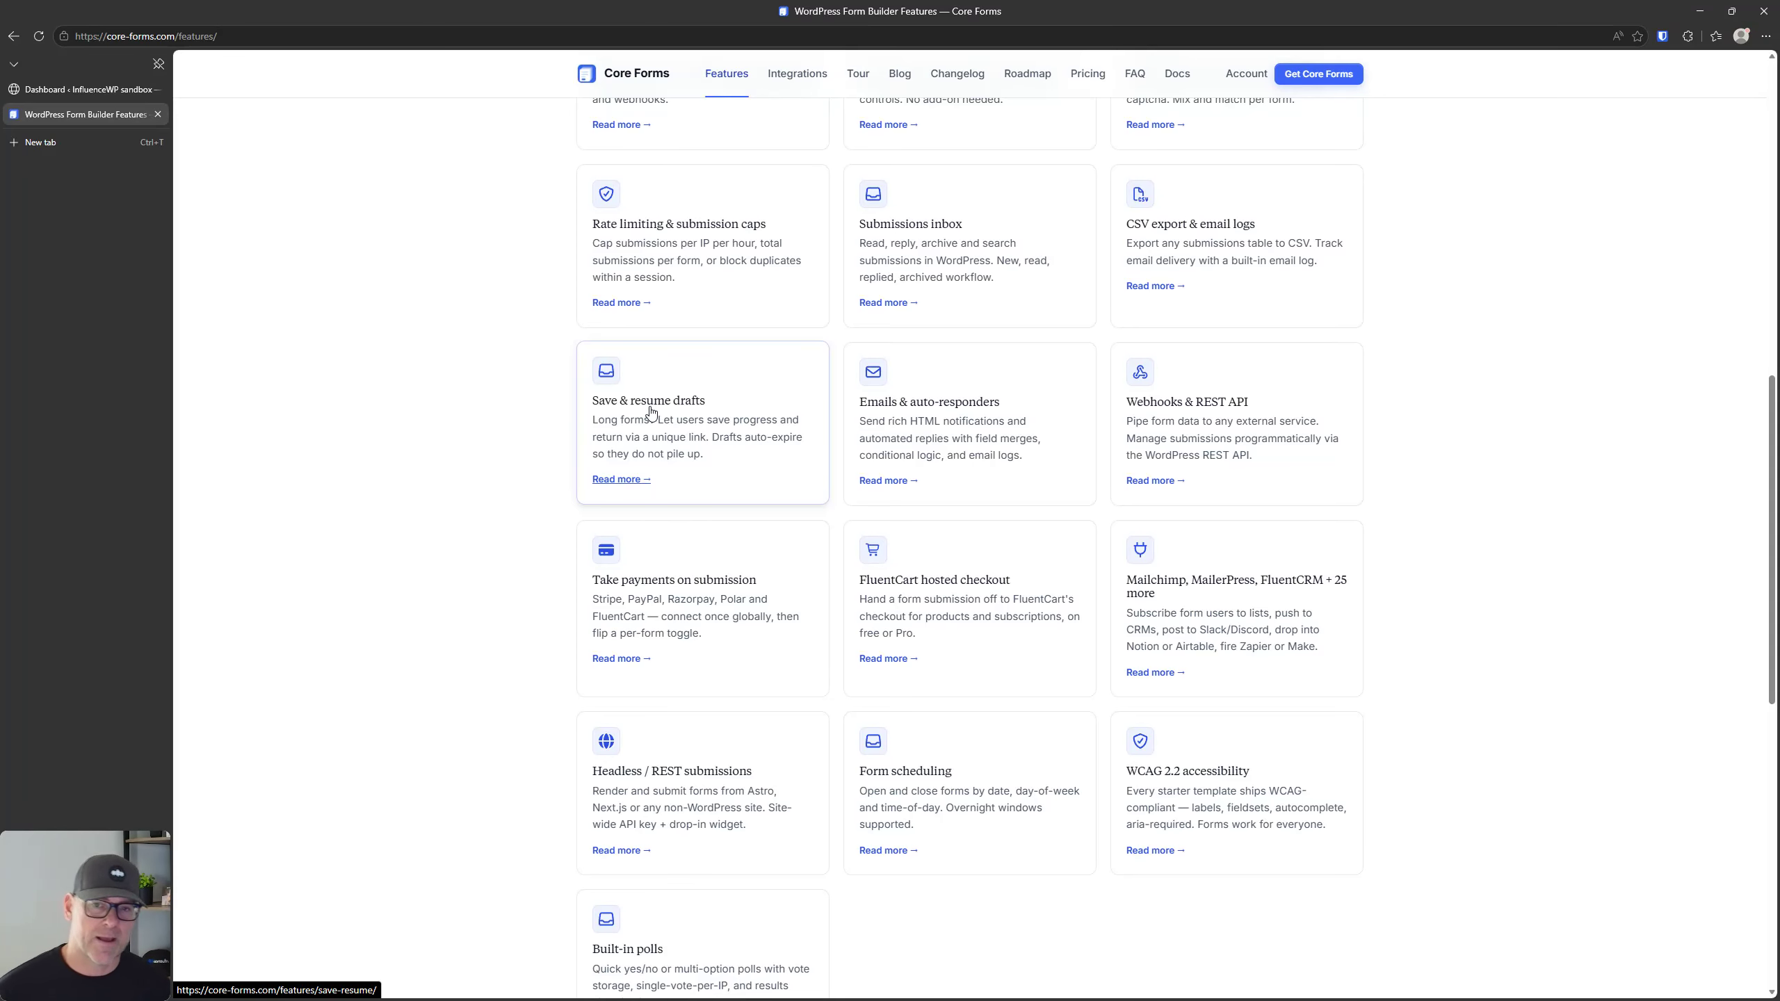
left_click(952, 414)
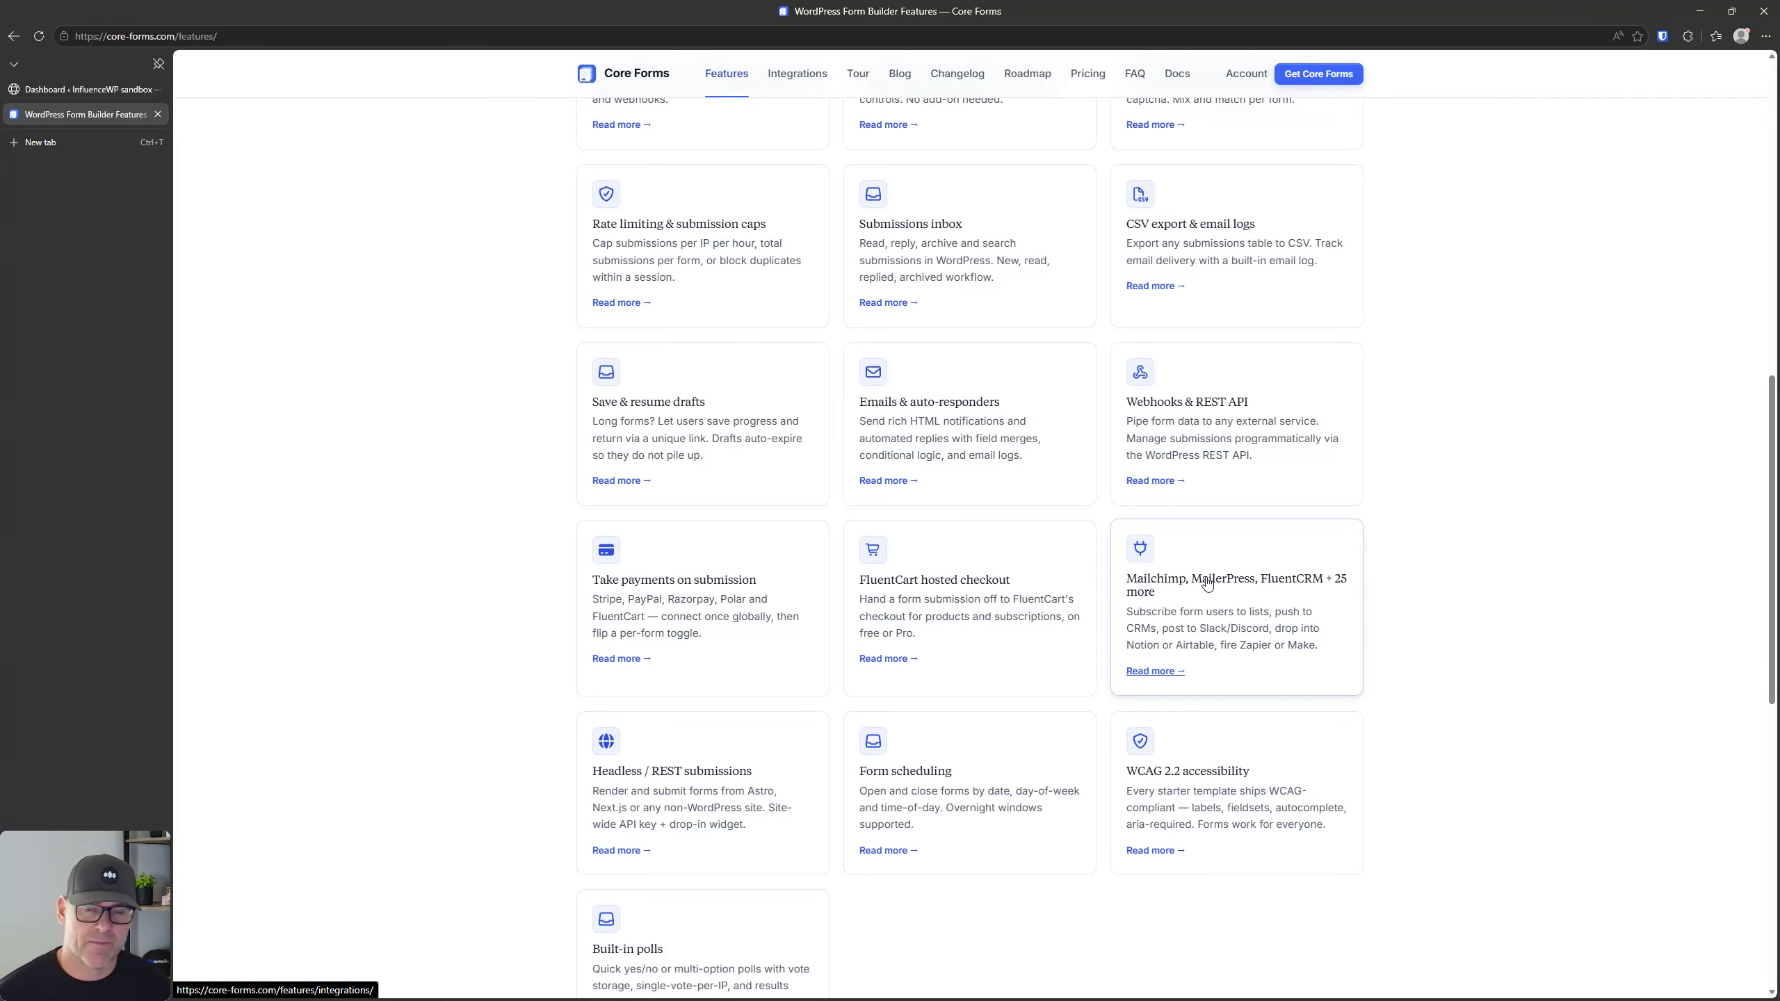
scroll(1055, 577, "down", 4)
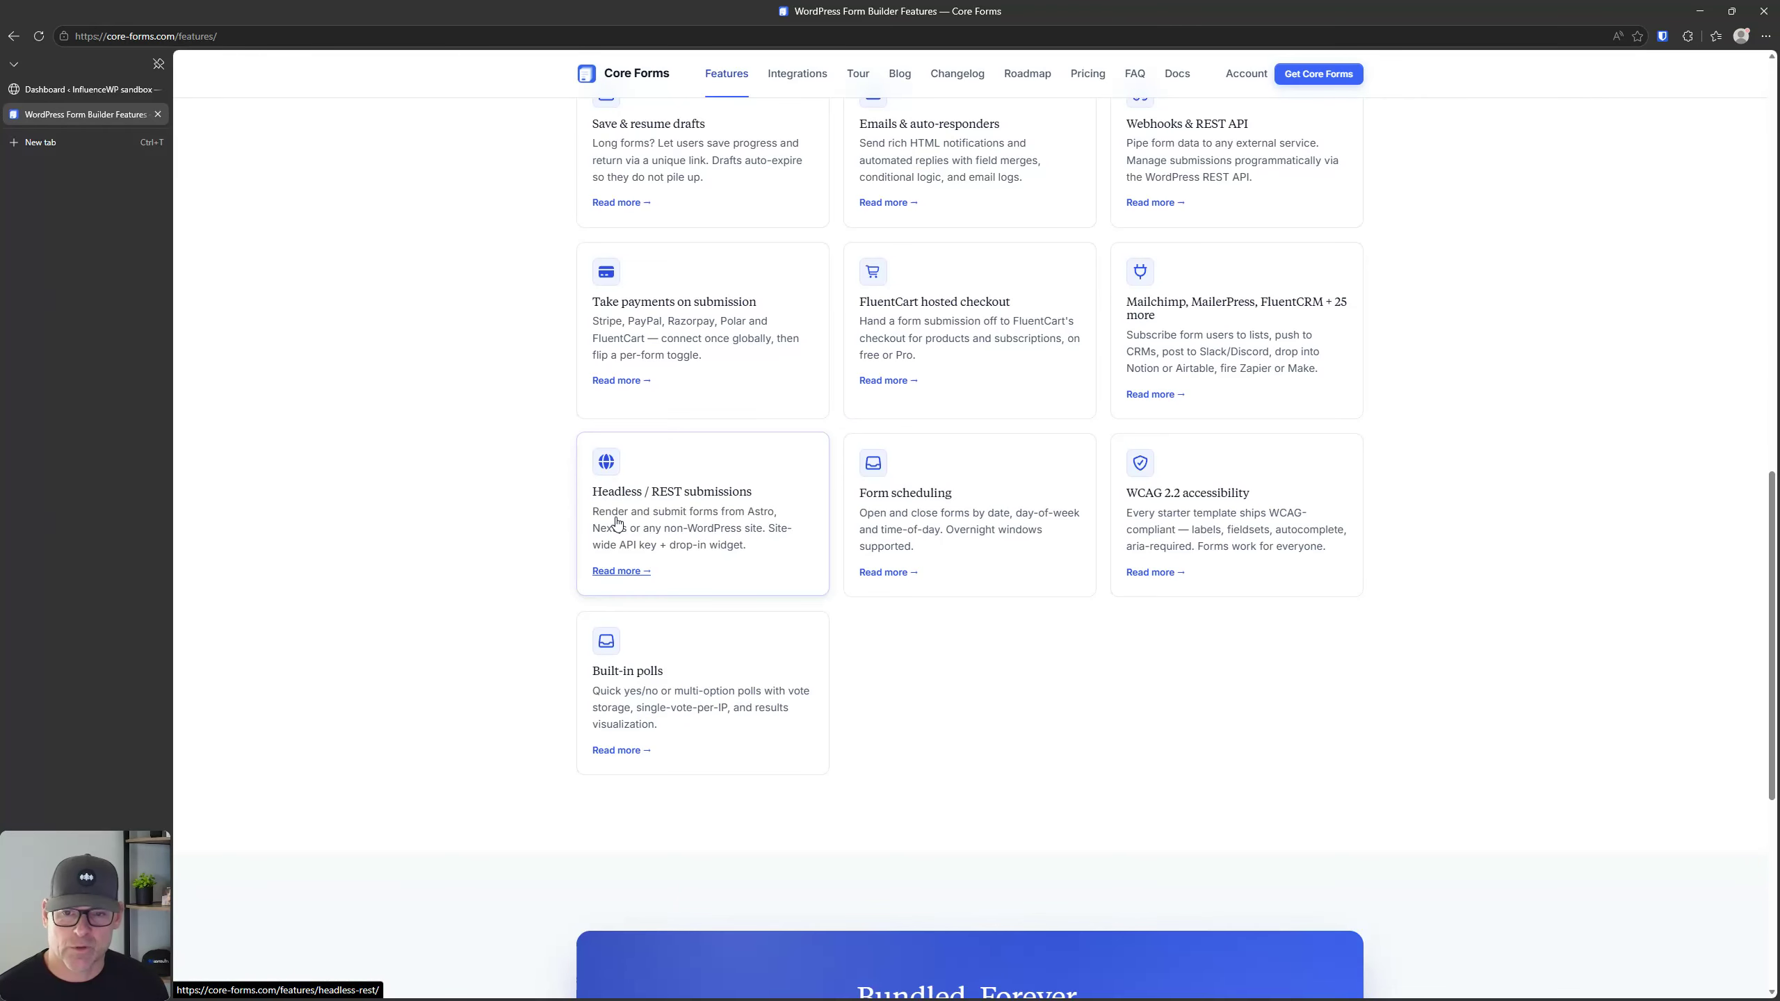
left_click(617, 522)
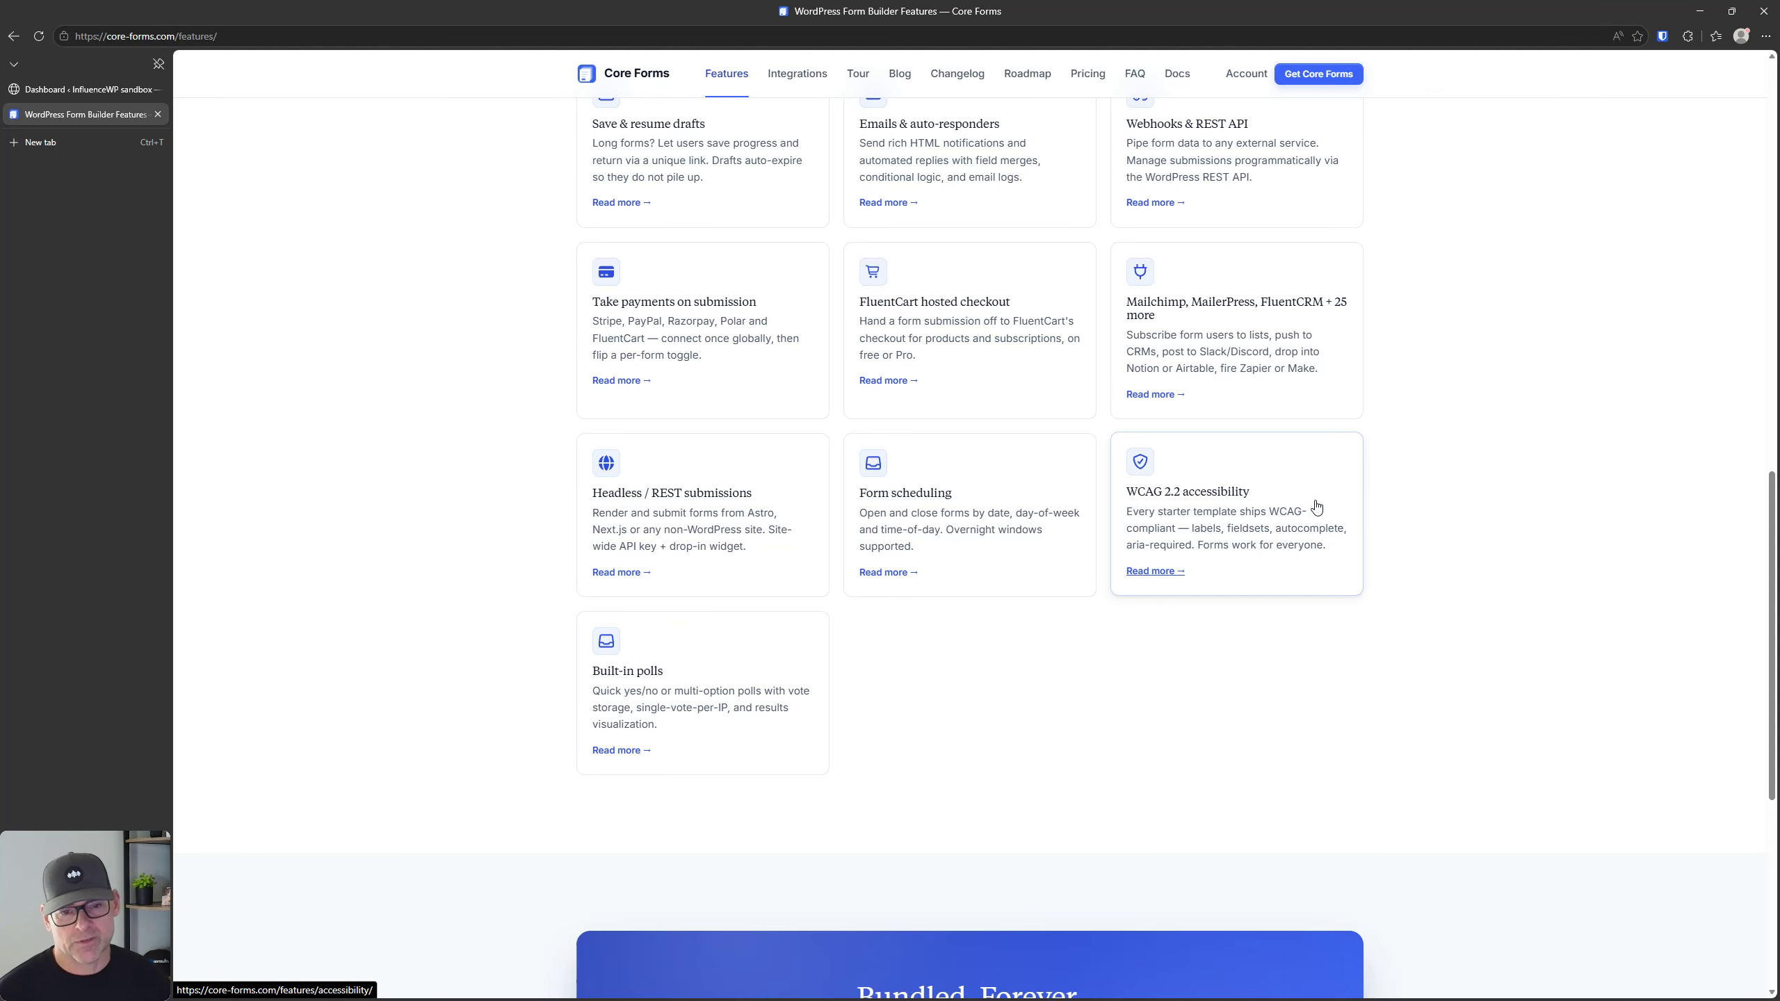
scroll(1126, 545, "down", 1)
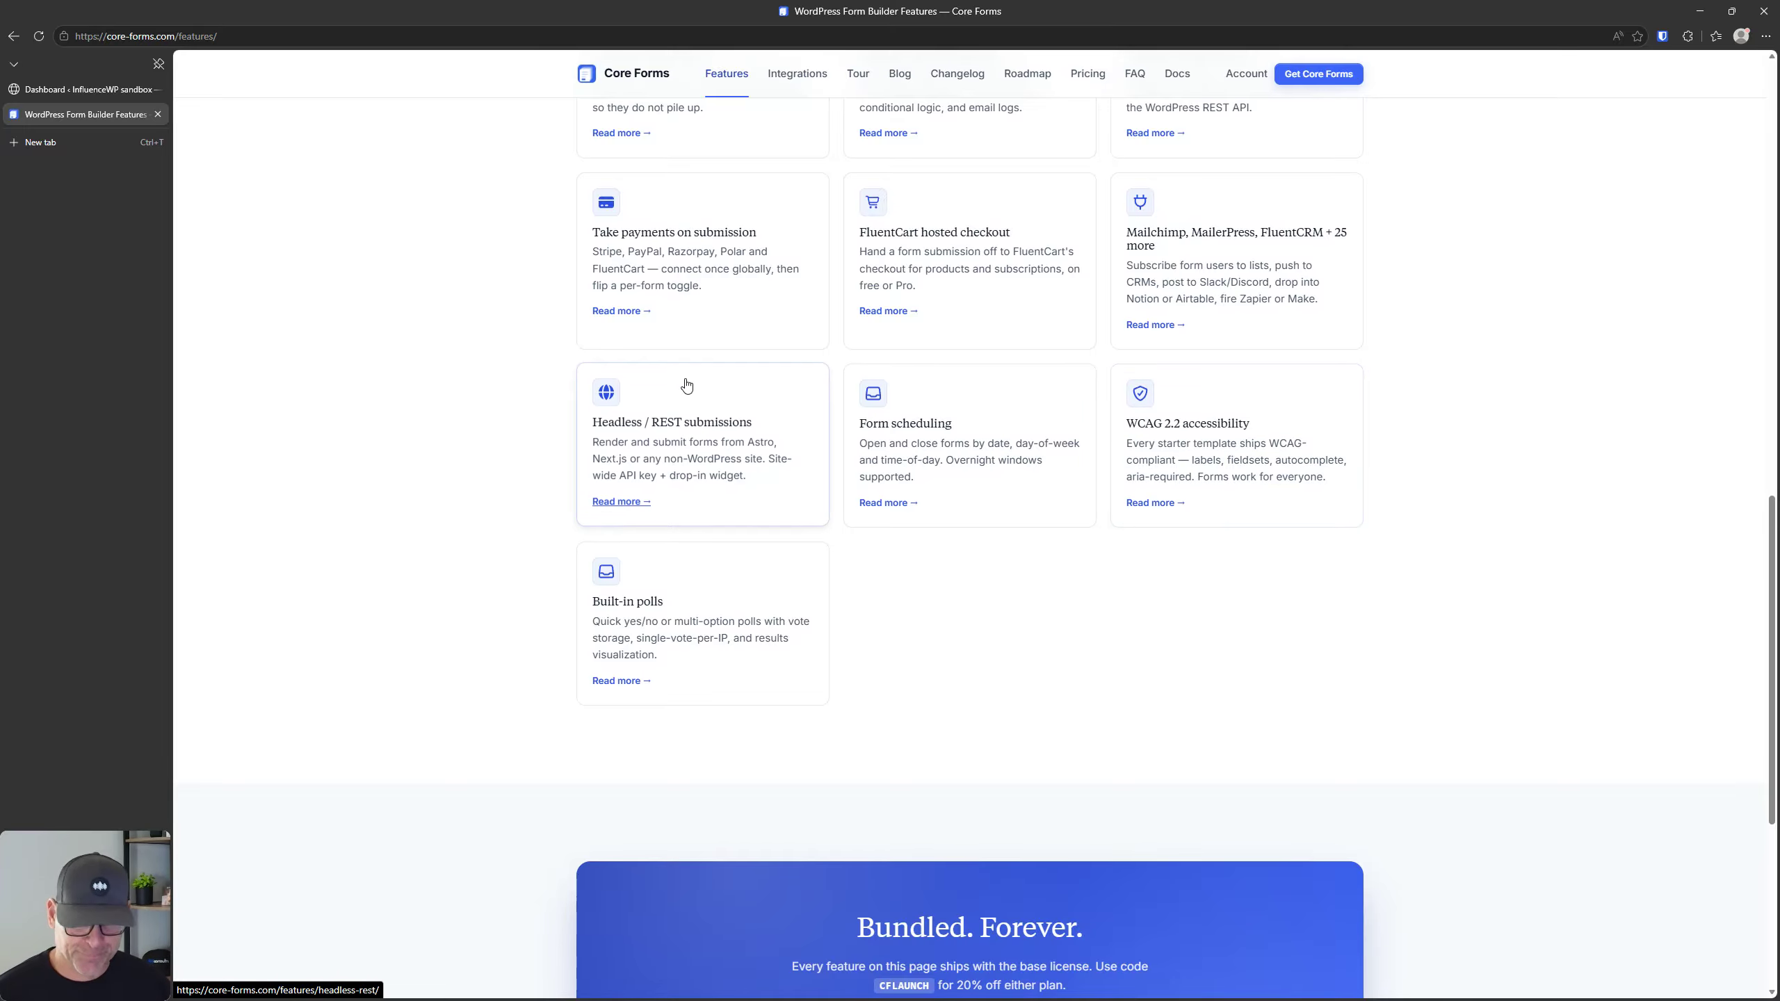
scroll(662, 439, "up", 18)
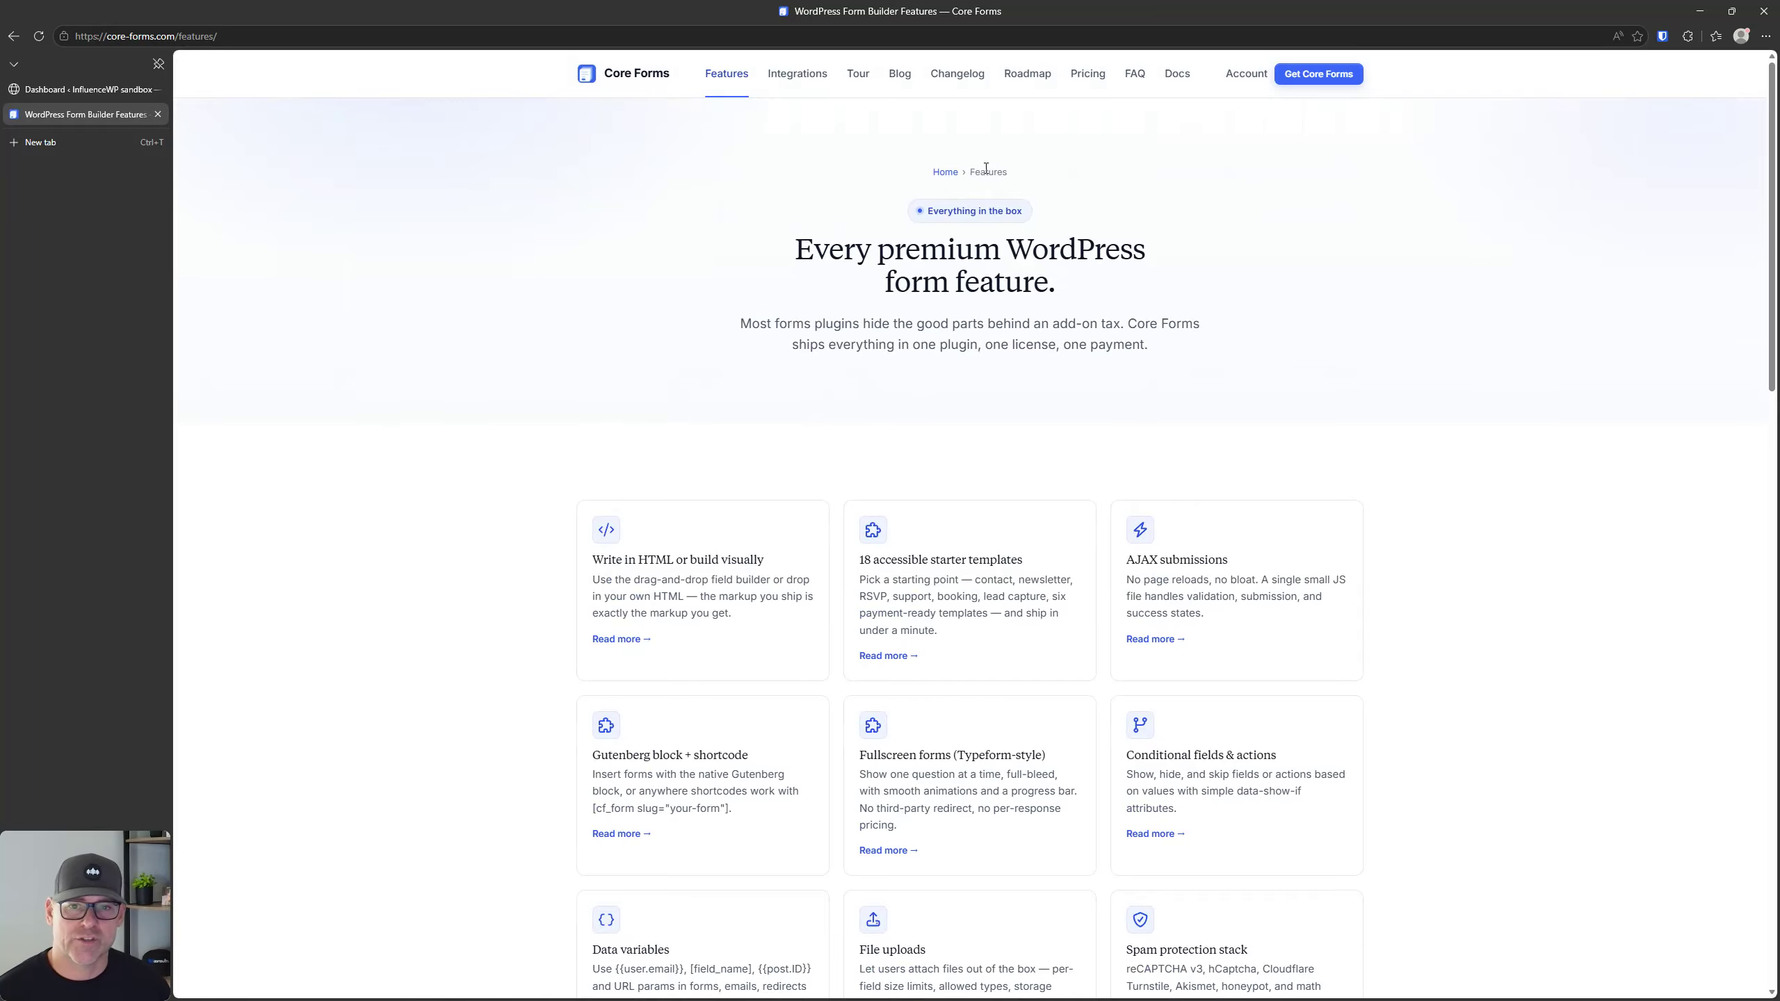
Step: Open the Core Forms changelog and examine the release notes and dates of the recent versions
left_click(958, 78)
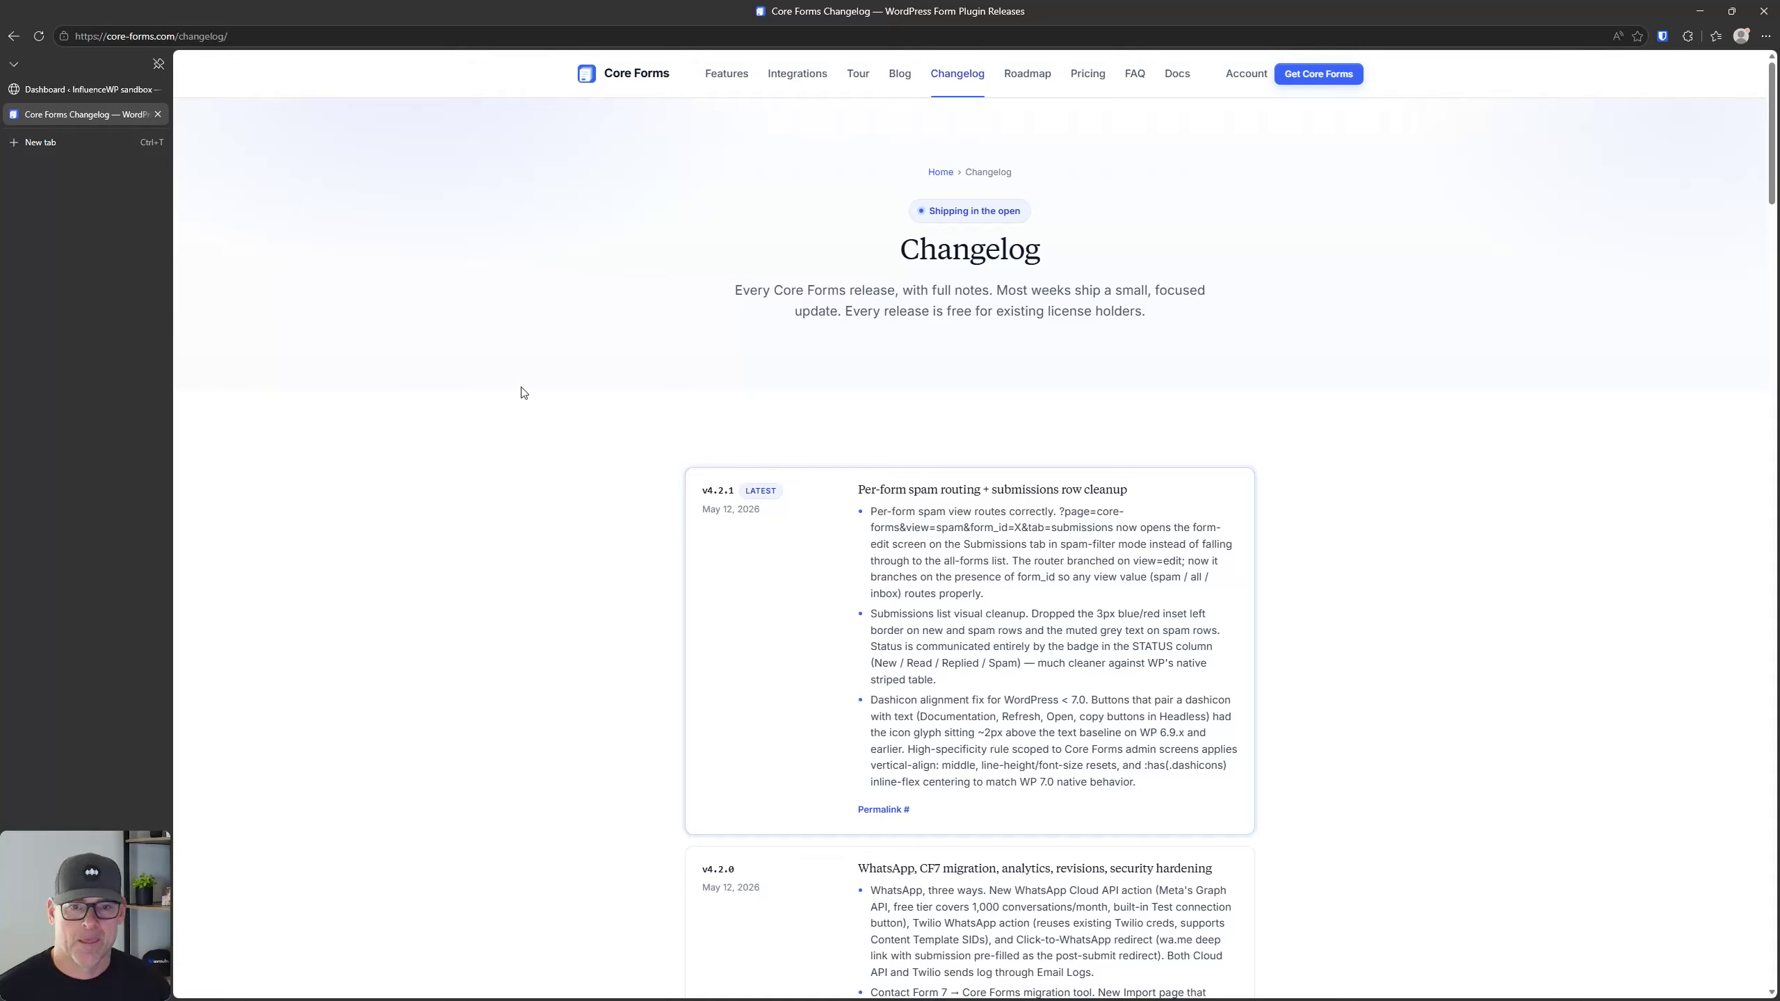
scroll(560, 429, "down", 1)
scroll(560, 429, "down", 1)
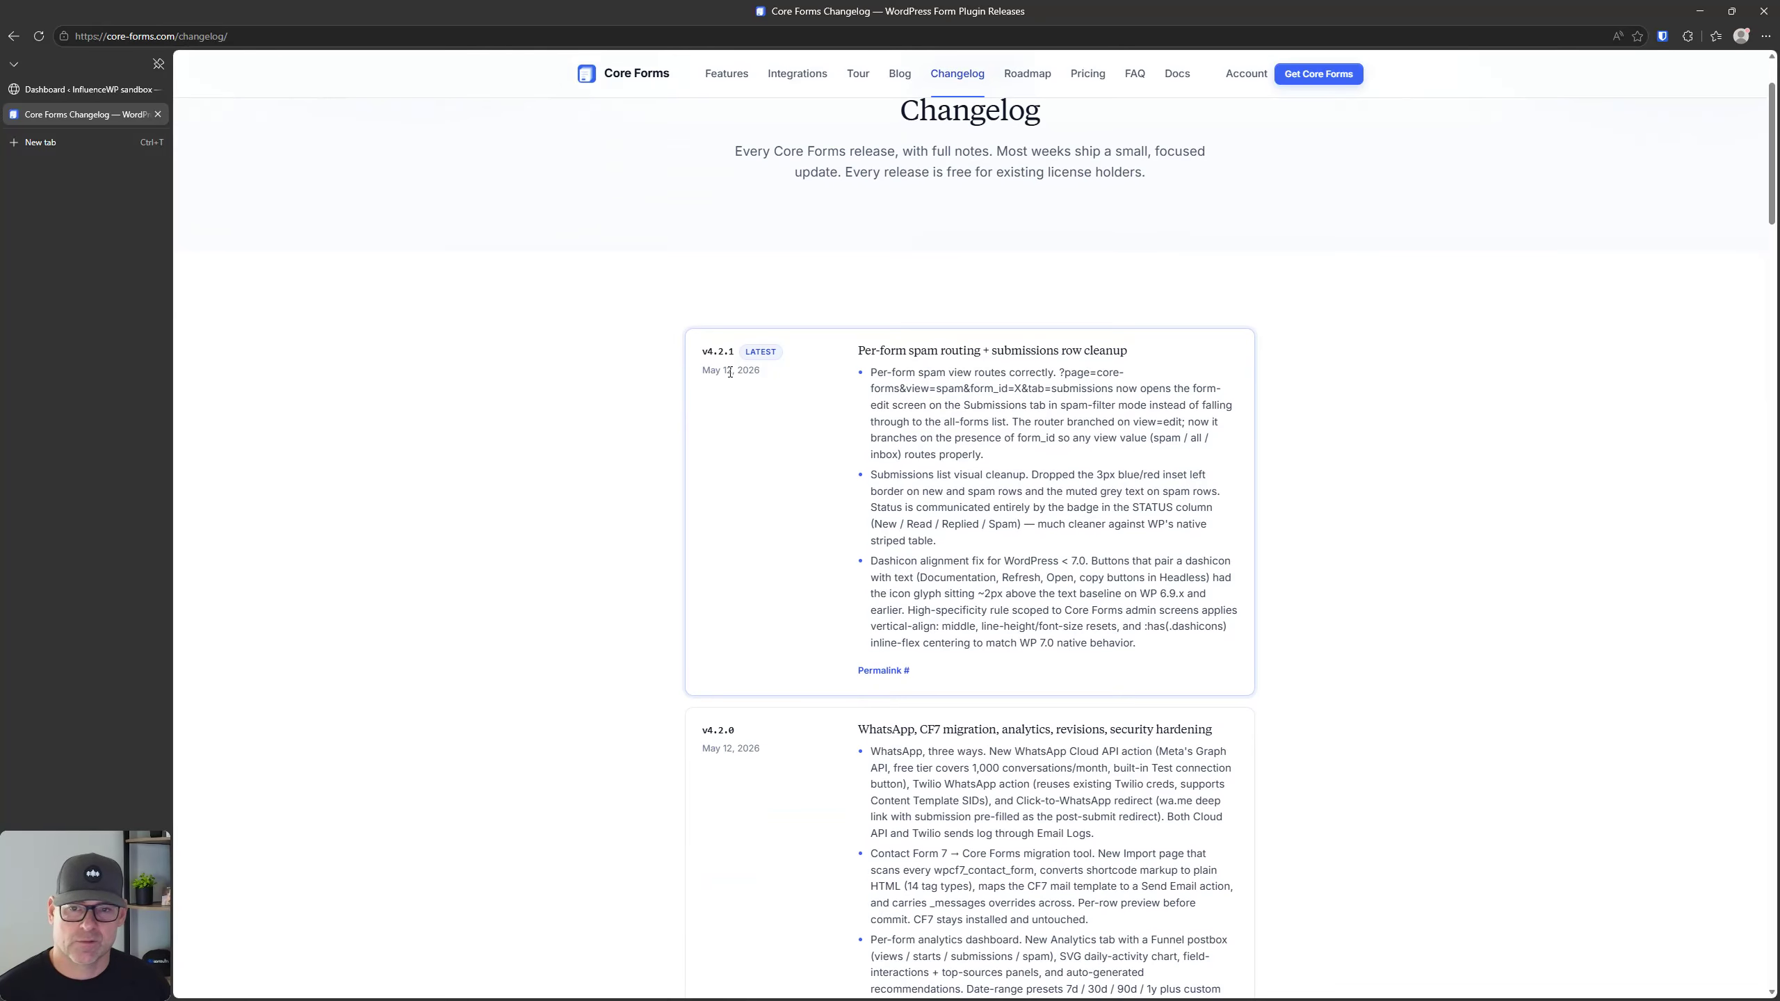
left_click(730, 371)
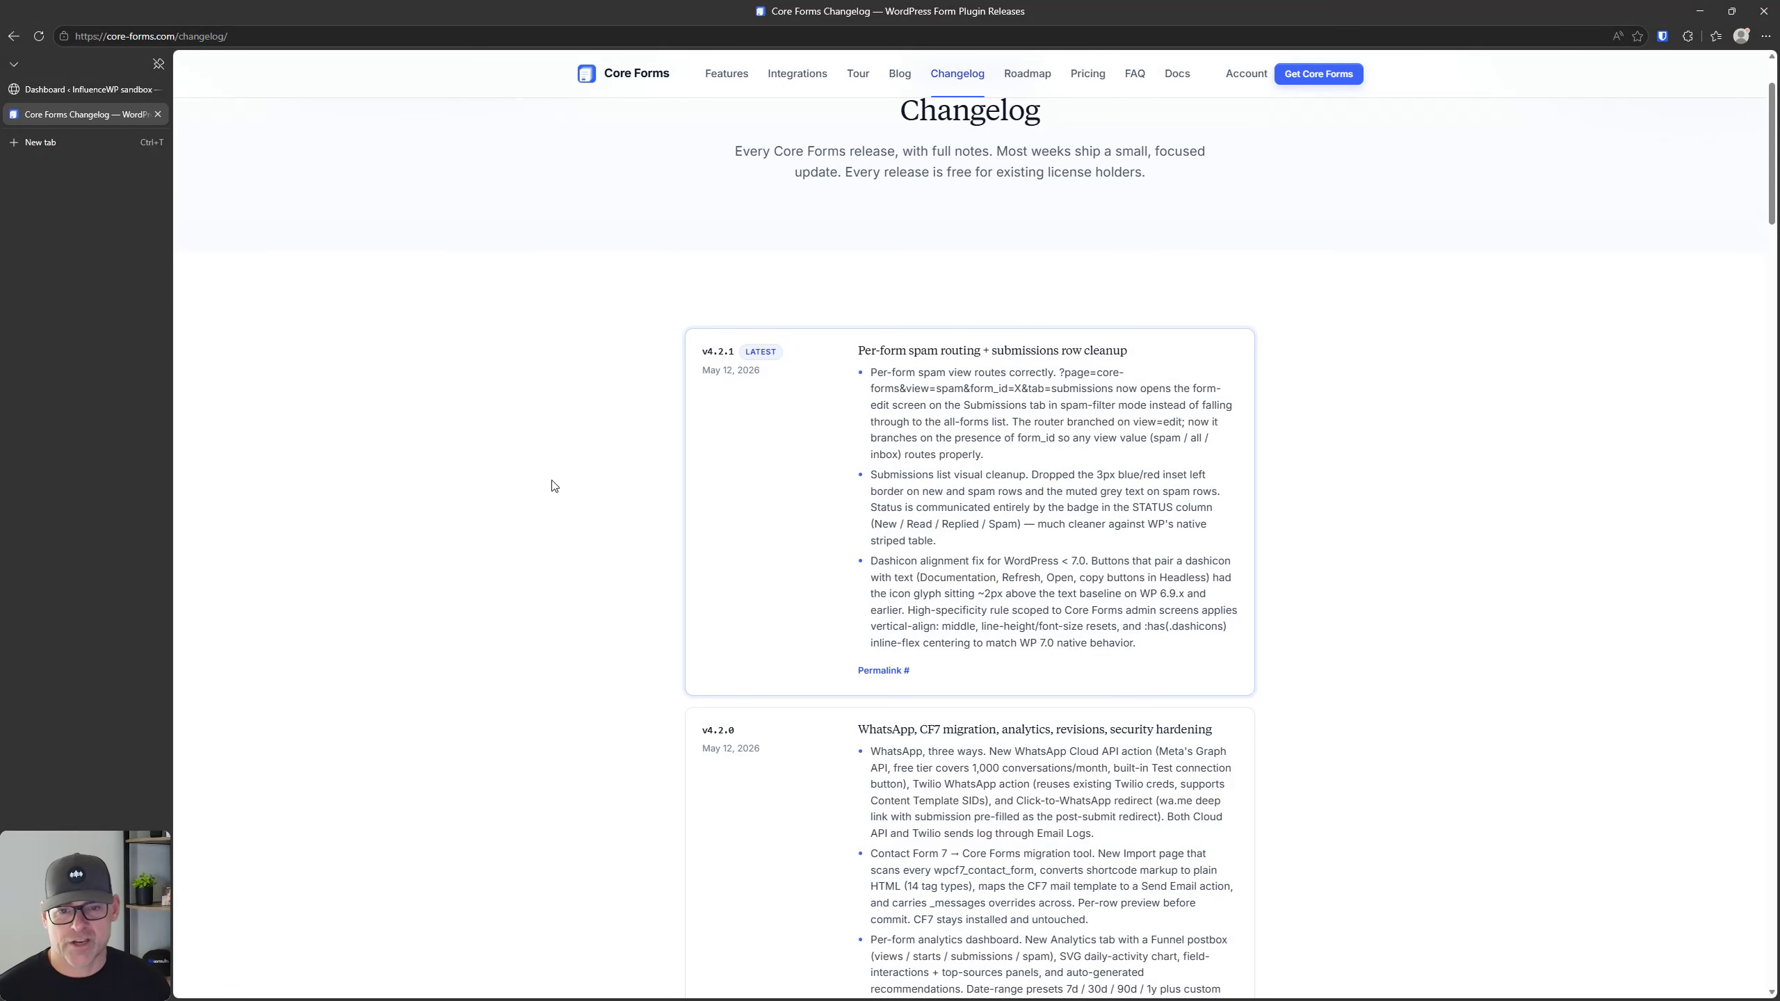
scroll(553, 484, "down", 4)
scroll(557, 491, "down", 18)
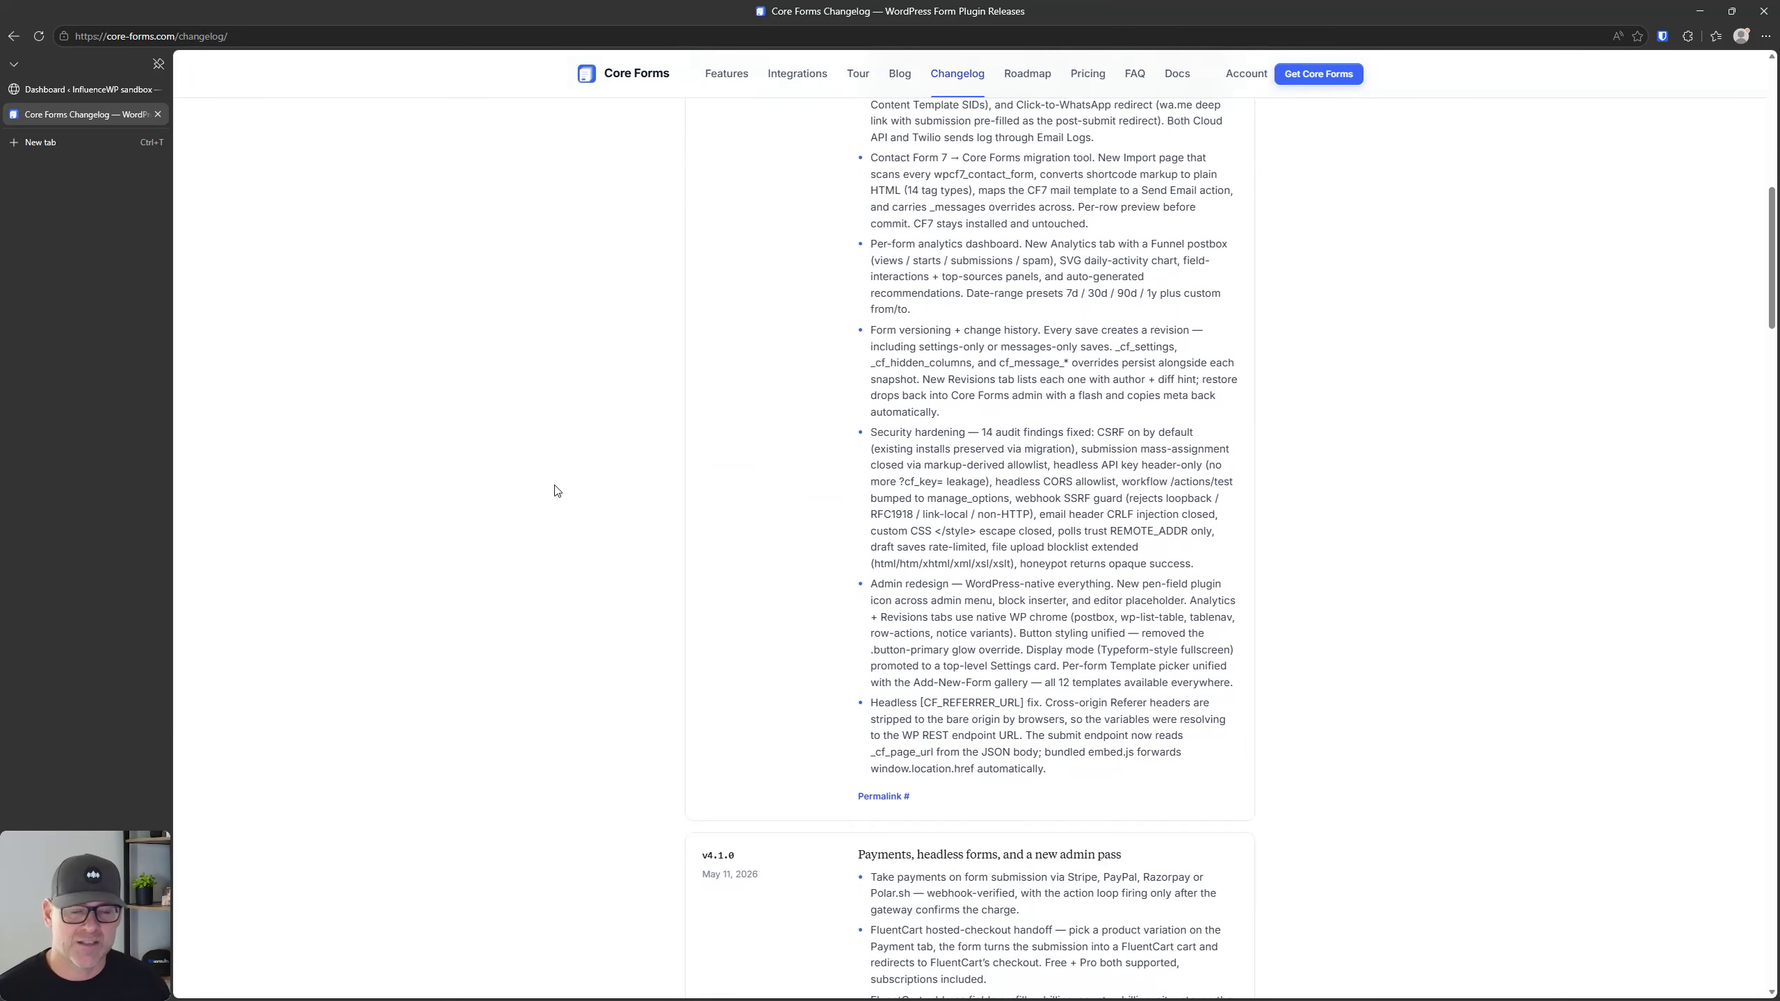
scroll(557, 491, "up", 20)
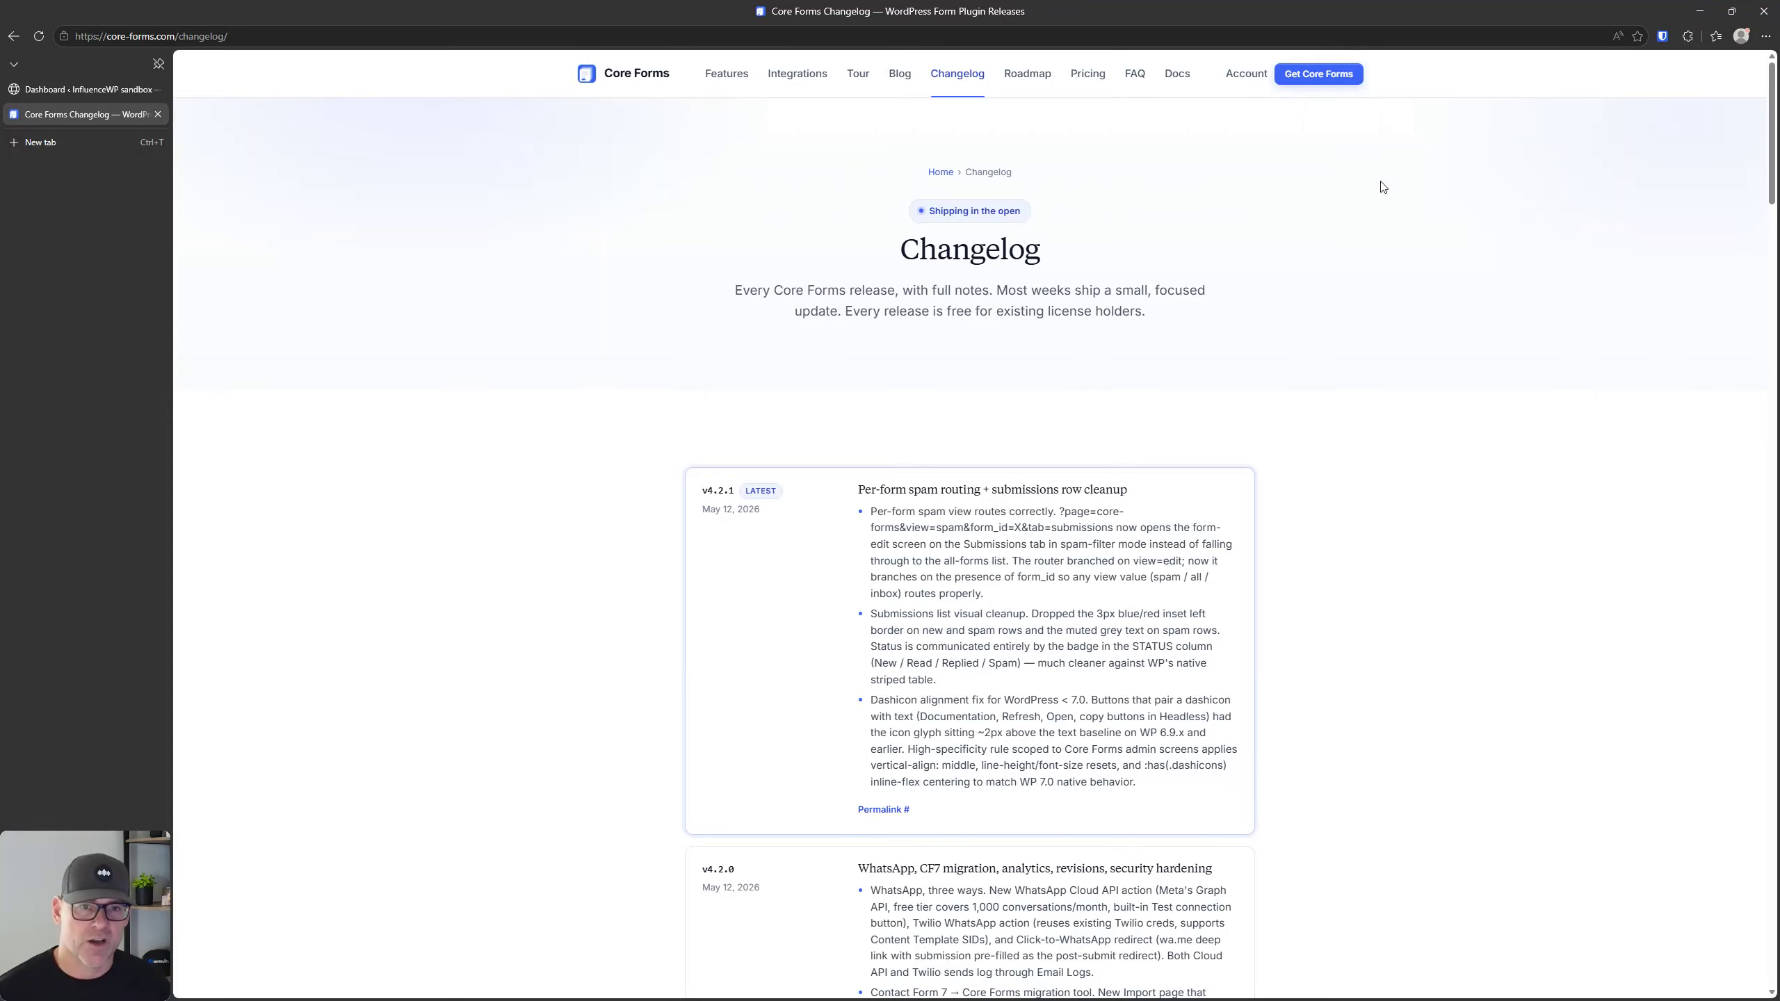
Step: Open the plugin's documentation and look through the Core Forms Training course's learning points and lesson list
left_click(1178, 76)
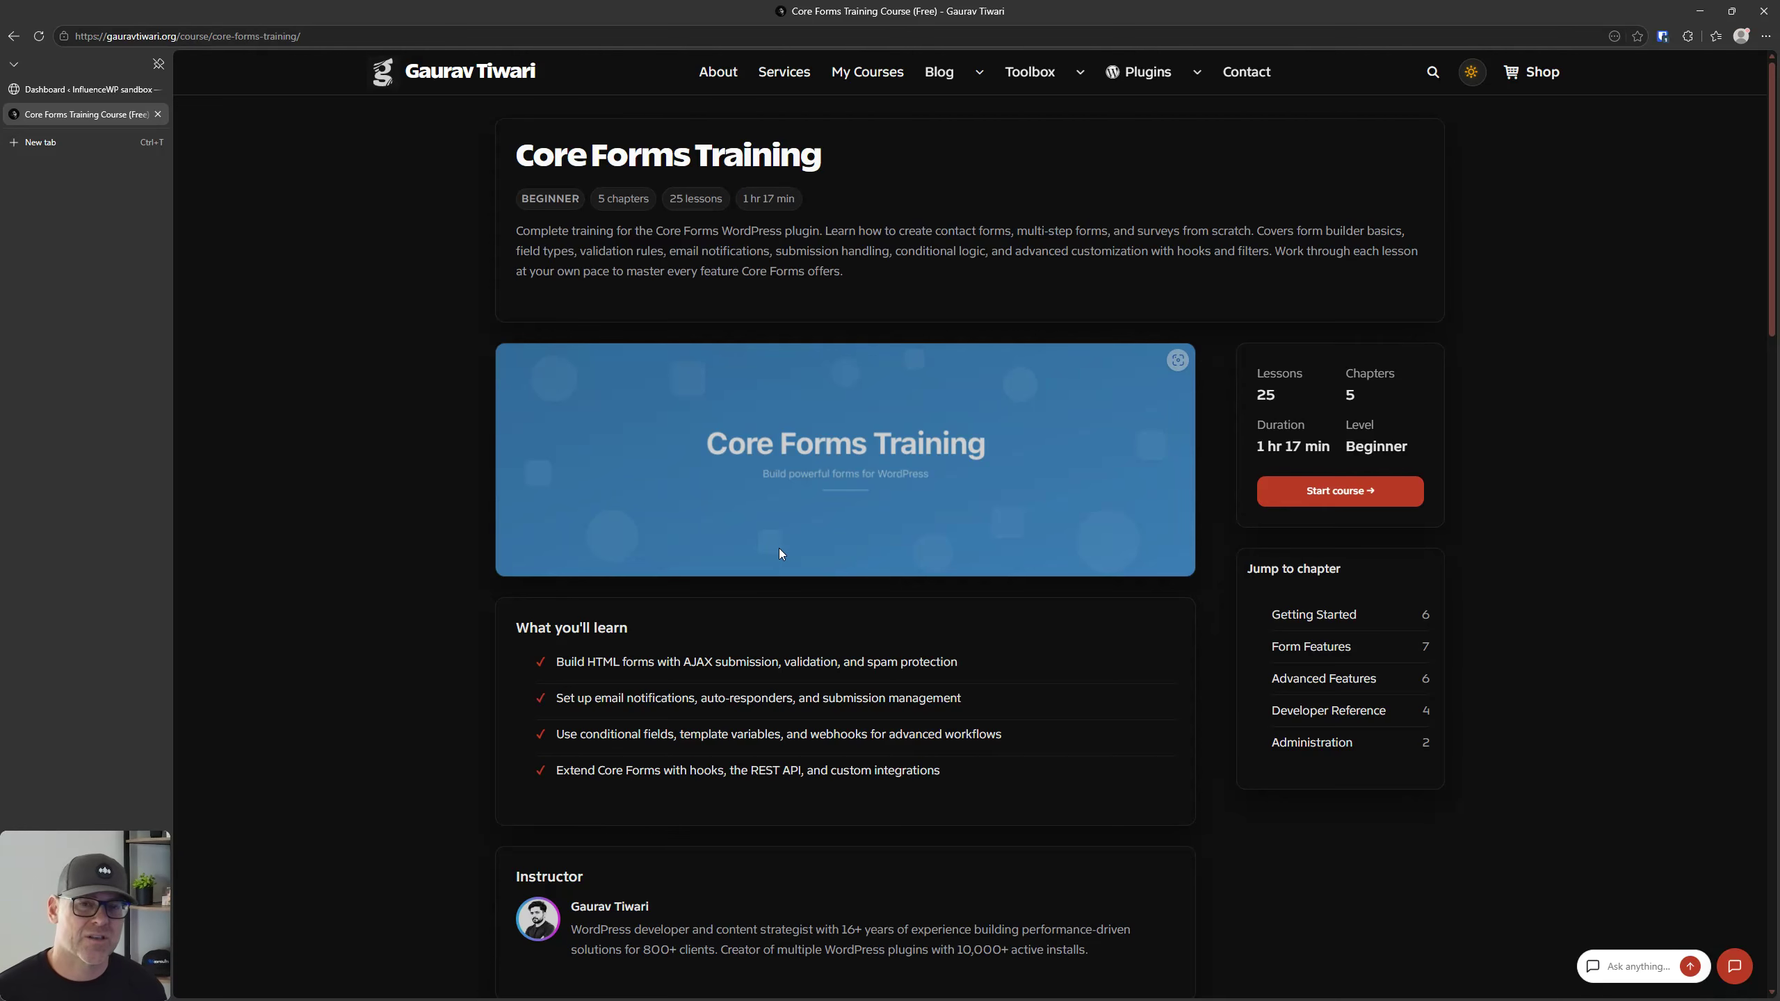
scroll(778, 554, "down", 8)
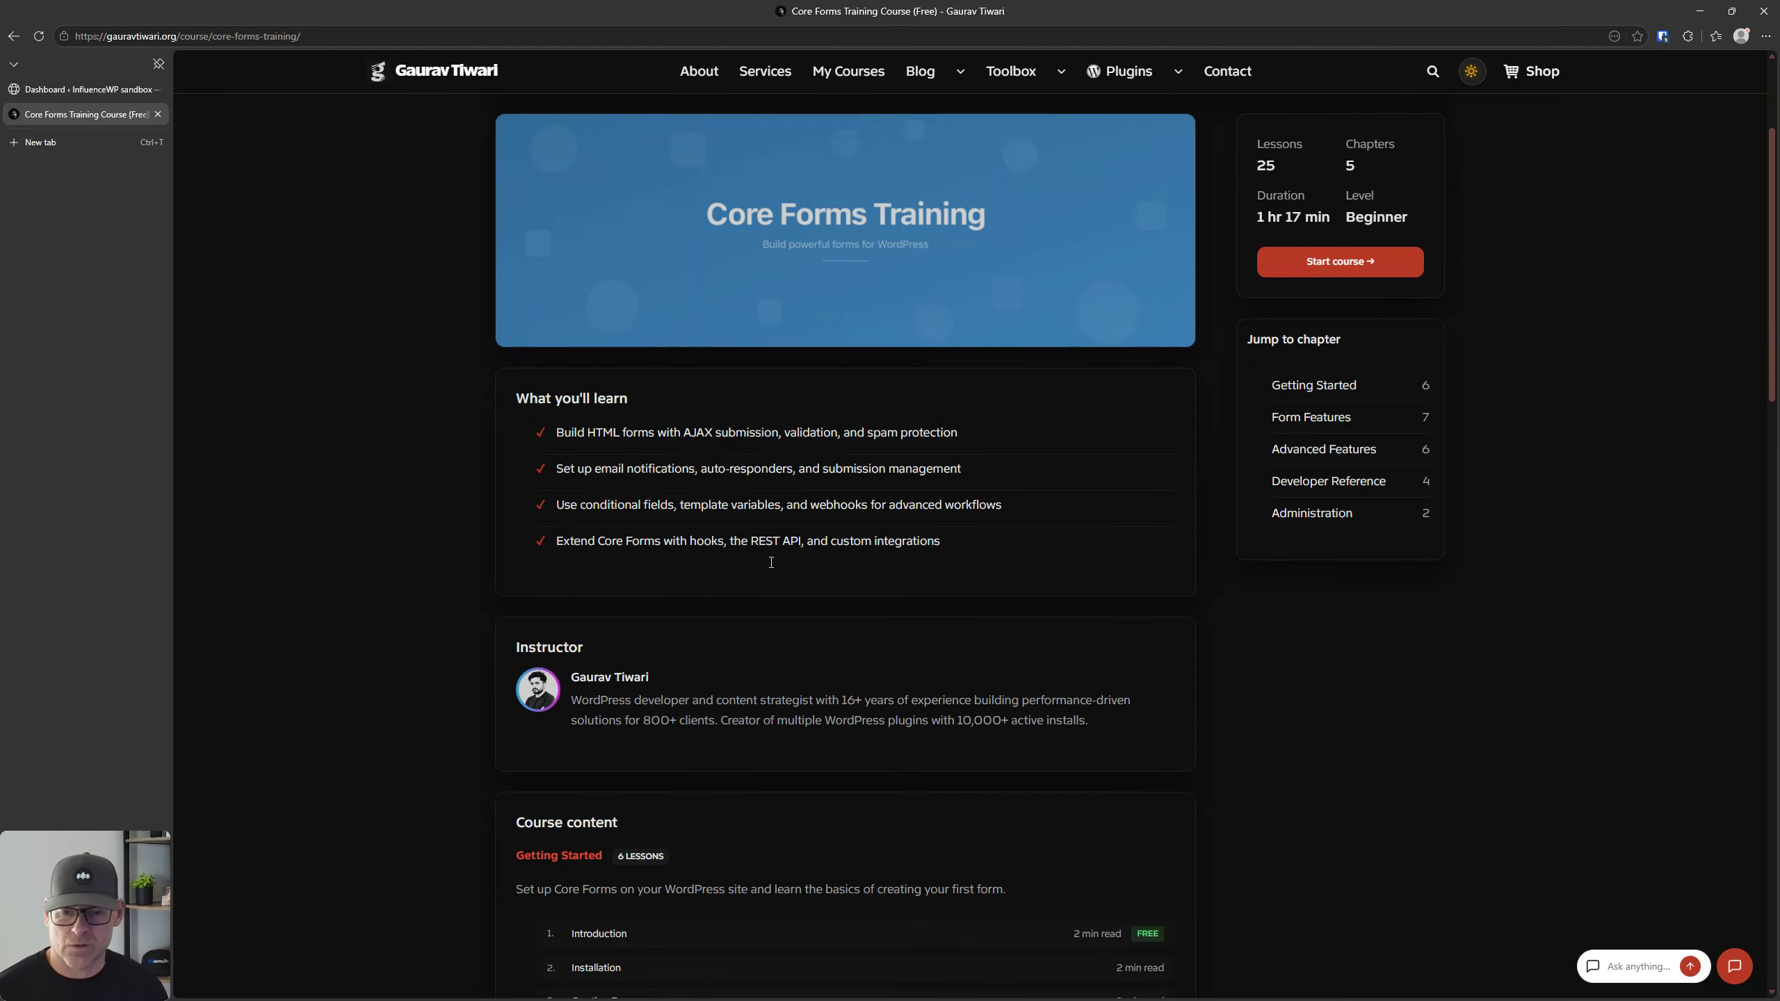
left_click(629, 646)
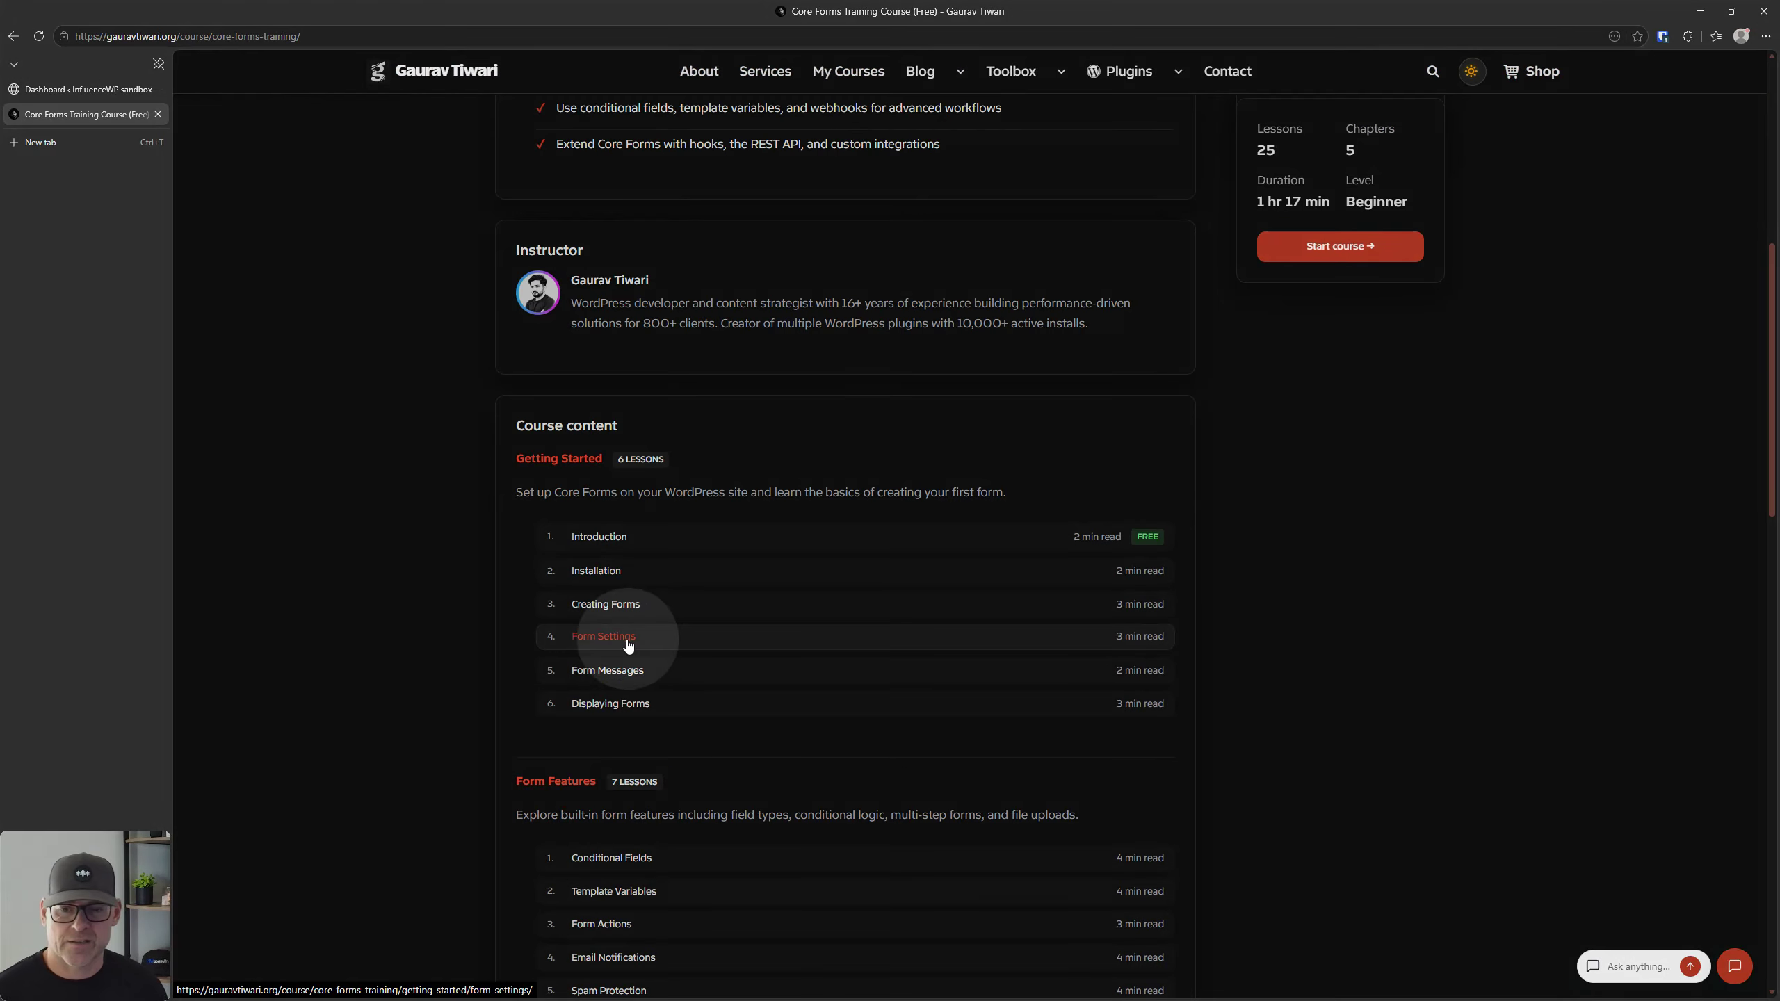
scroll(624, 645, "up", 9)
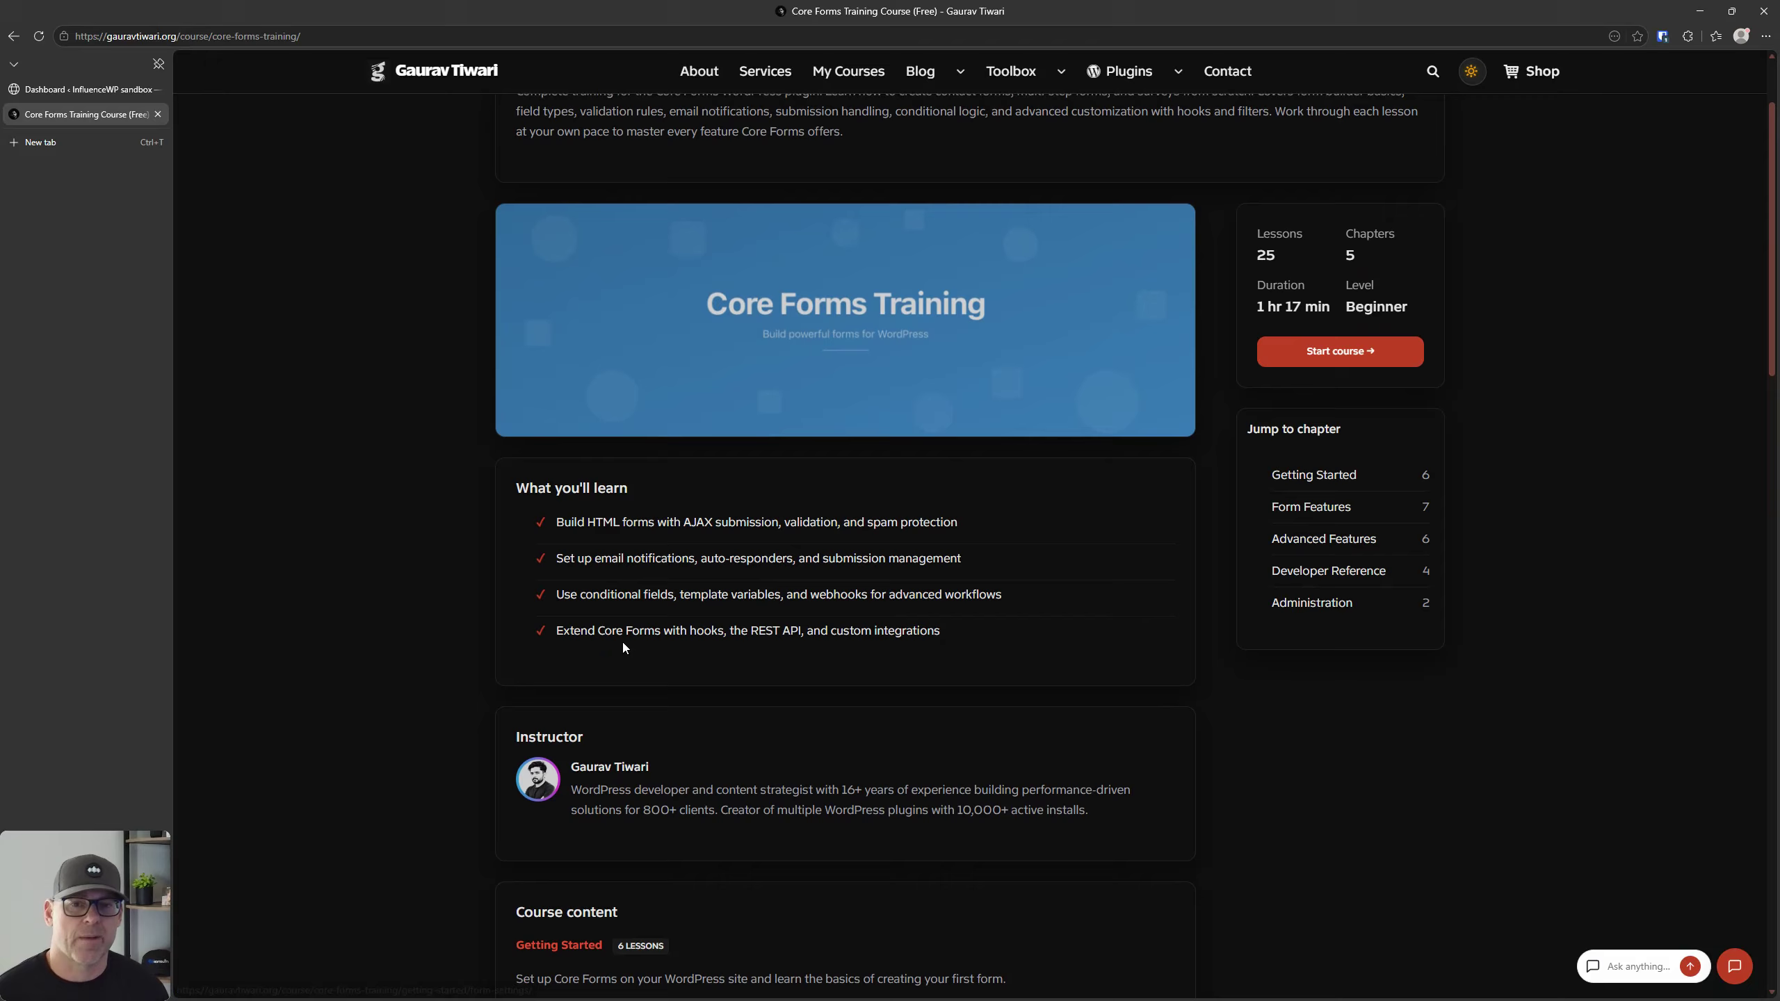
Step: Open the plugin developer's About page and read through the background, statistics and What I Do sections
left_click(715, 79)
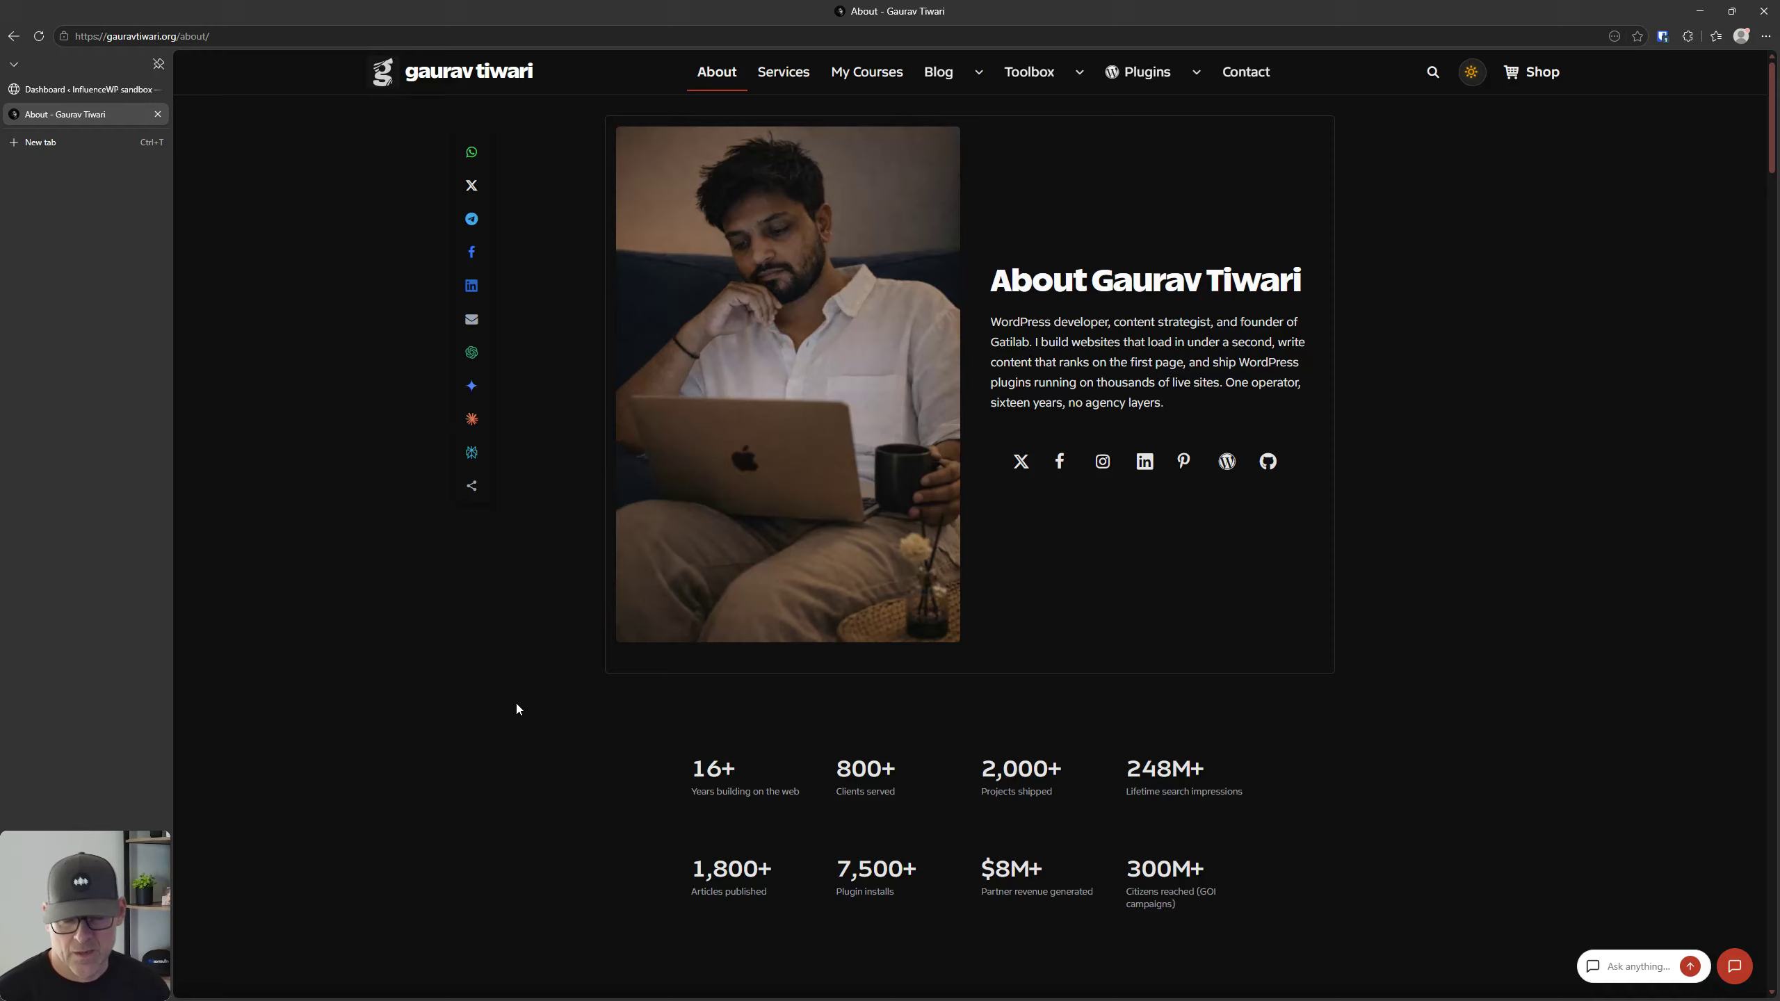
scroll(516, 703, "down", 6)
scroll(516, 703, "up", 5)
scroll(514, 701, "down", 9)
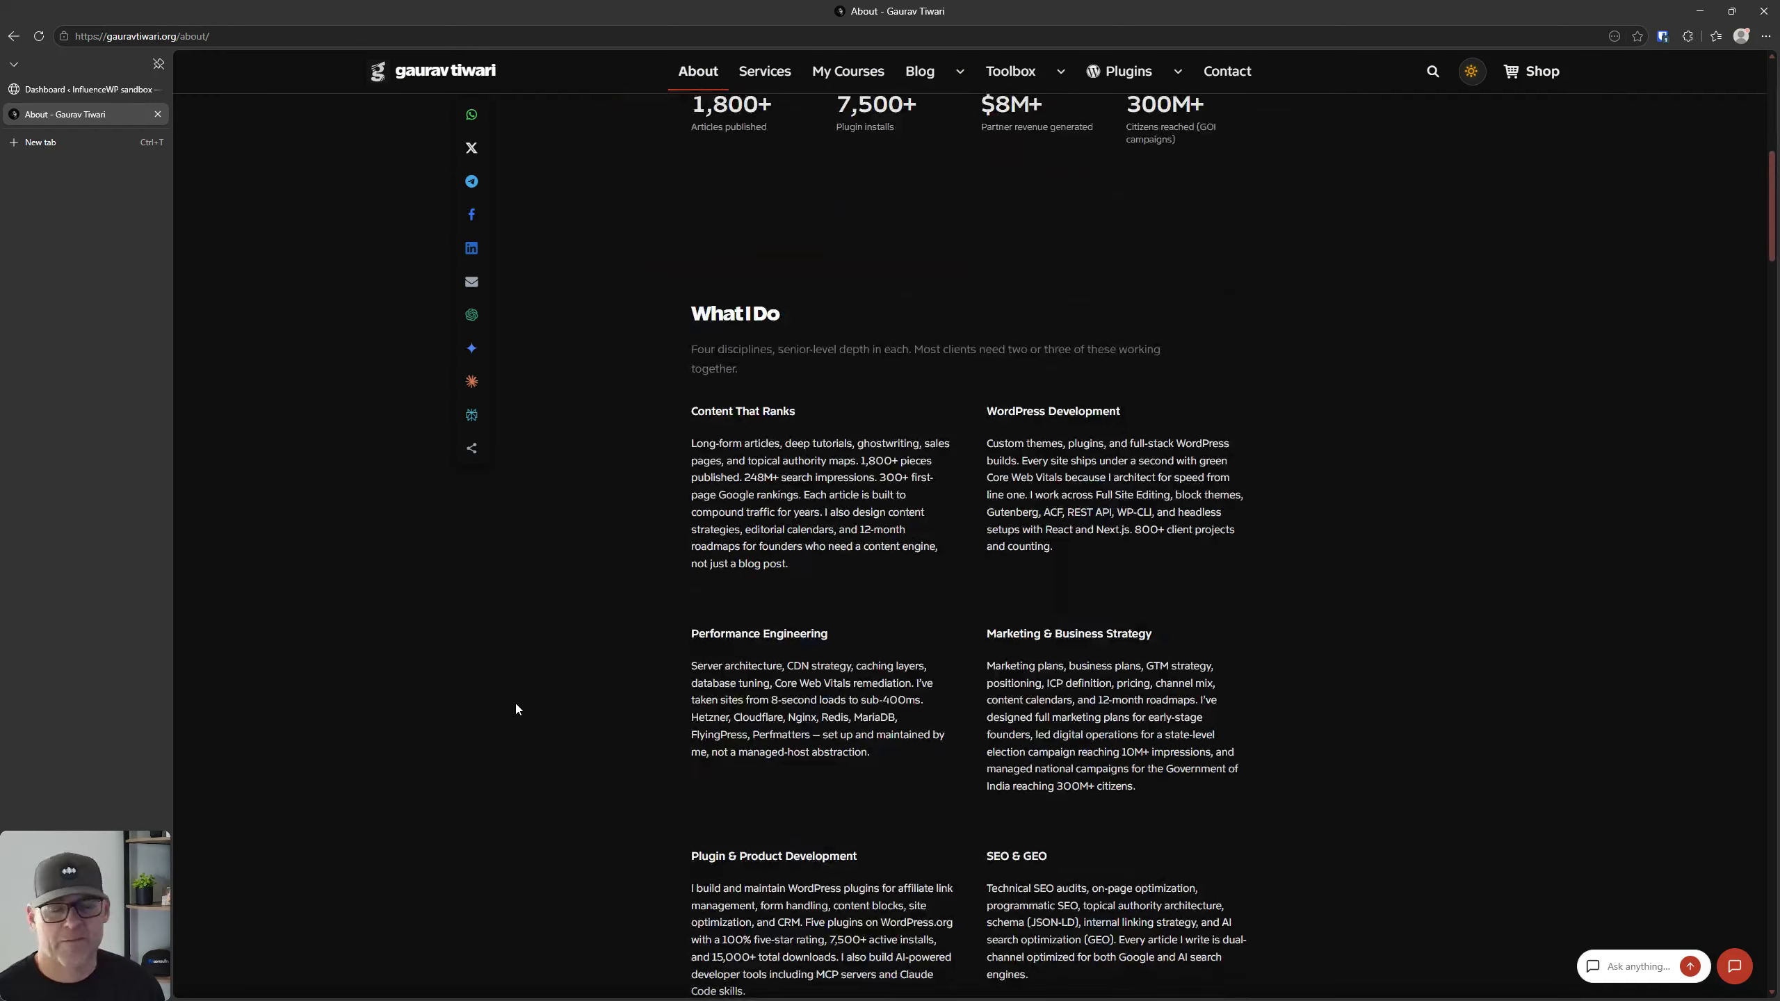
scroll(516, 704, "up", 10)
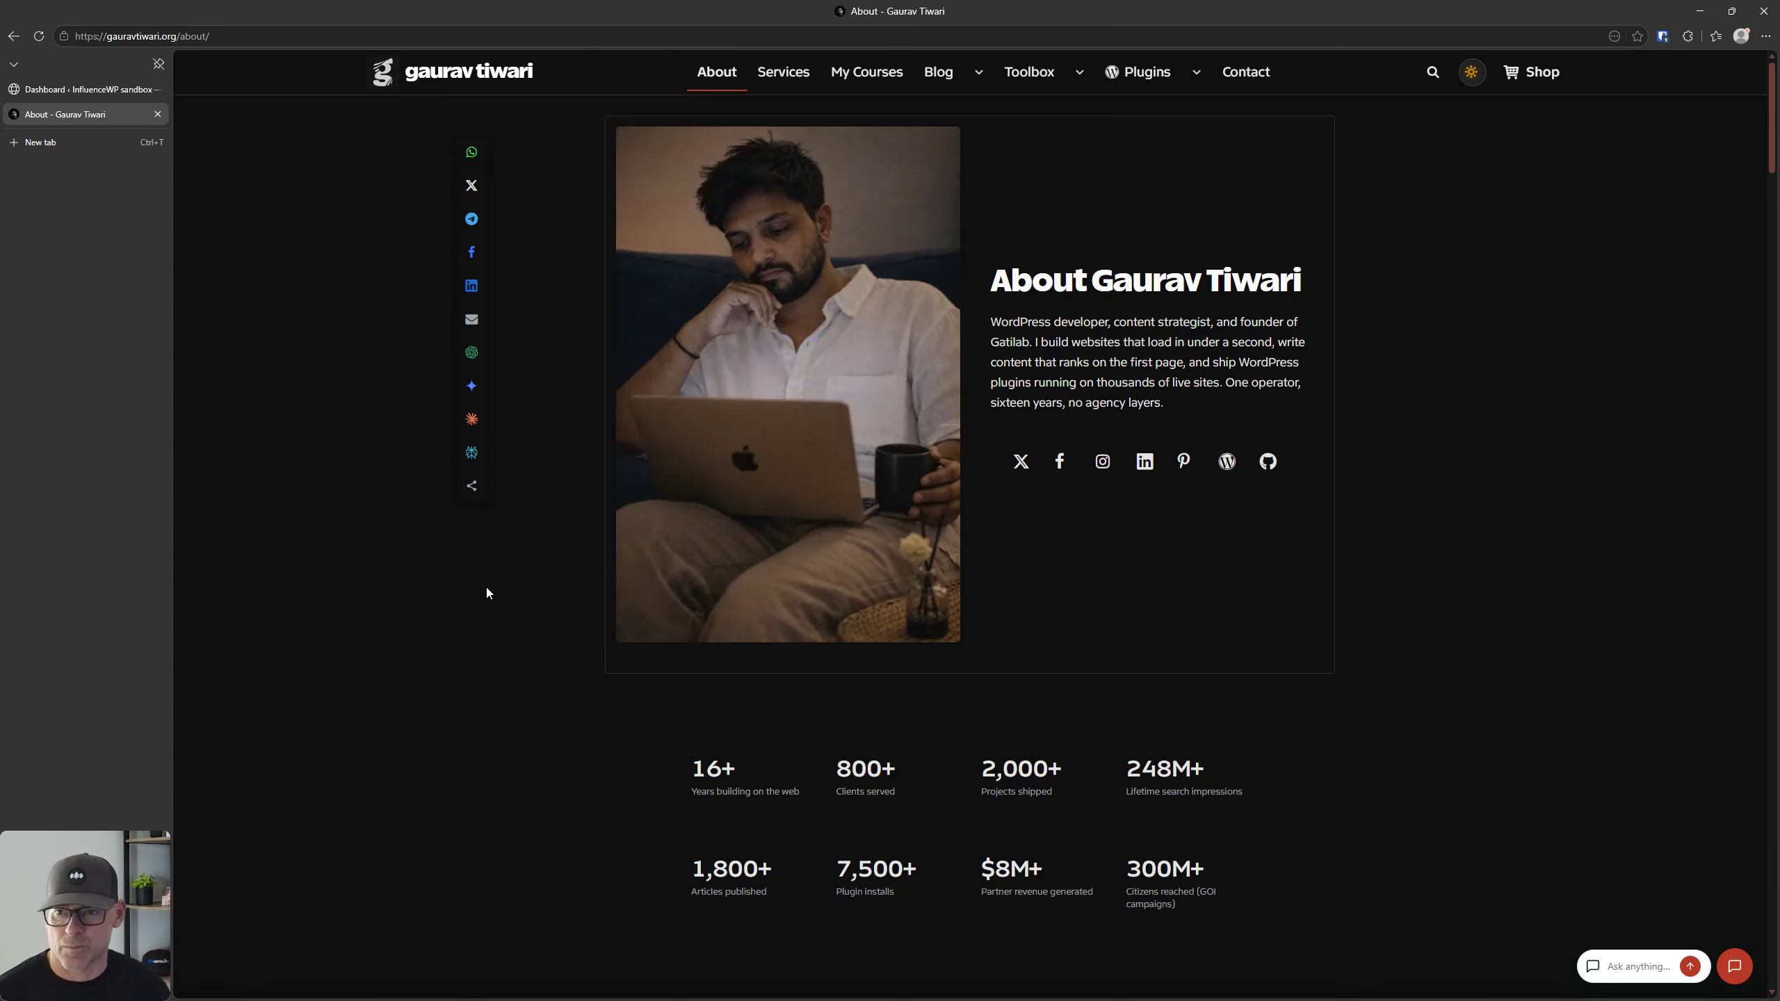
Step: Go back to the Core Forms website and open its home page
left_click(16, 39)
left_click(15, 38)
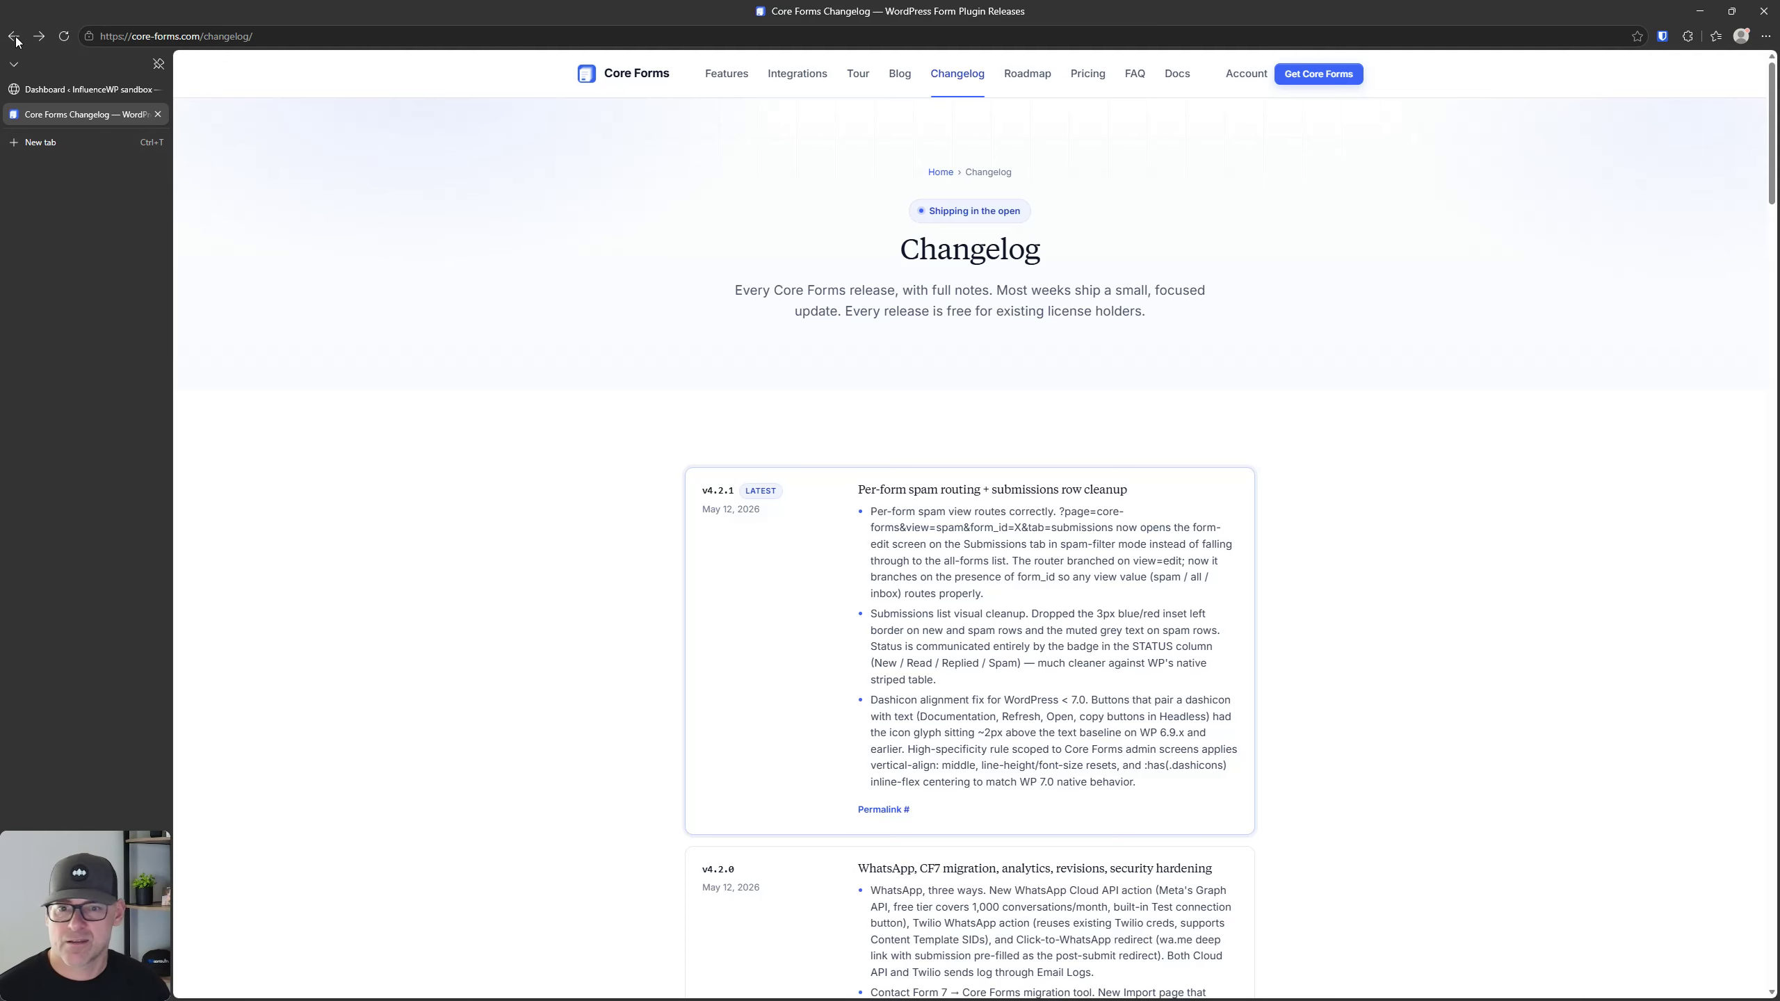
left_click(637, 74)
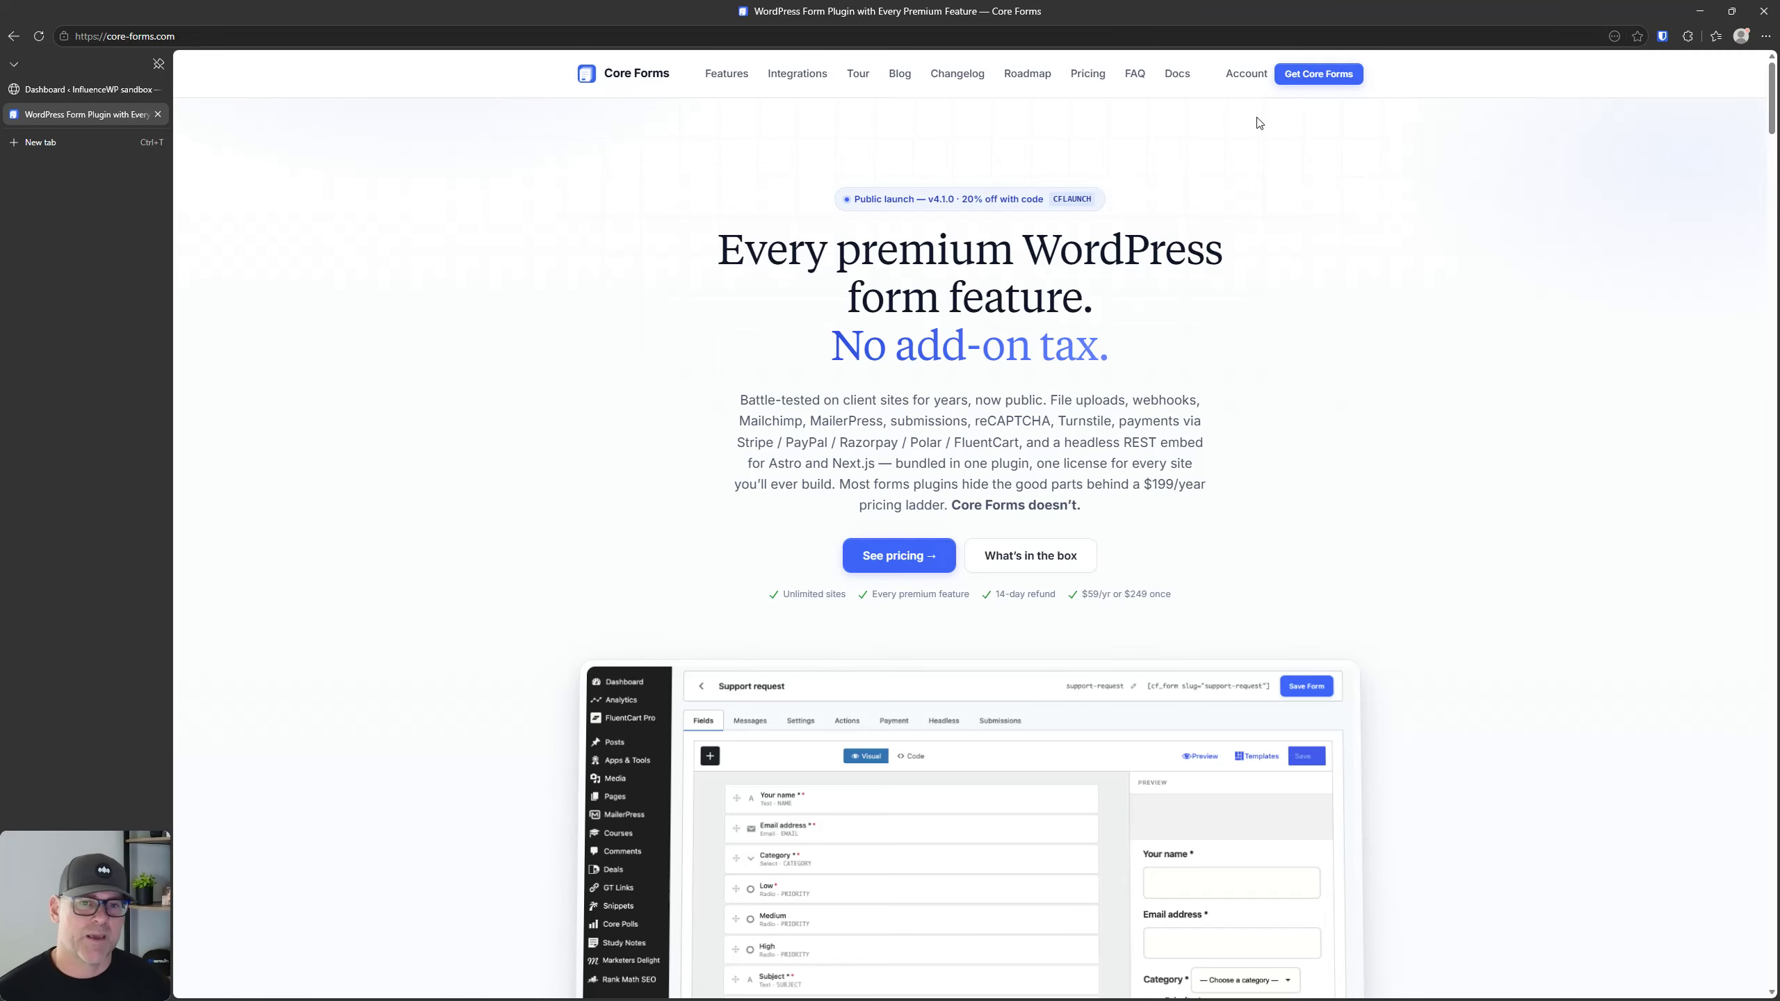
left_click(1014, 76)
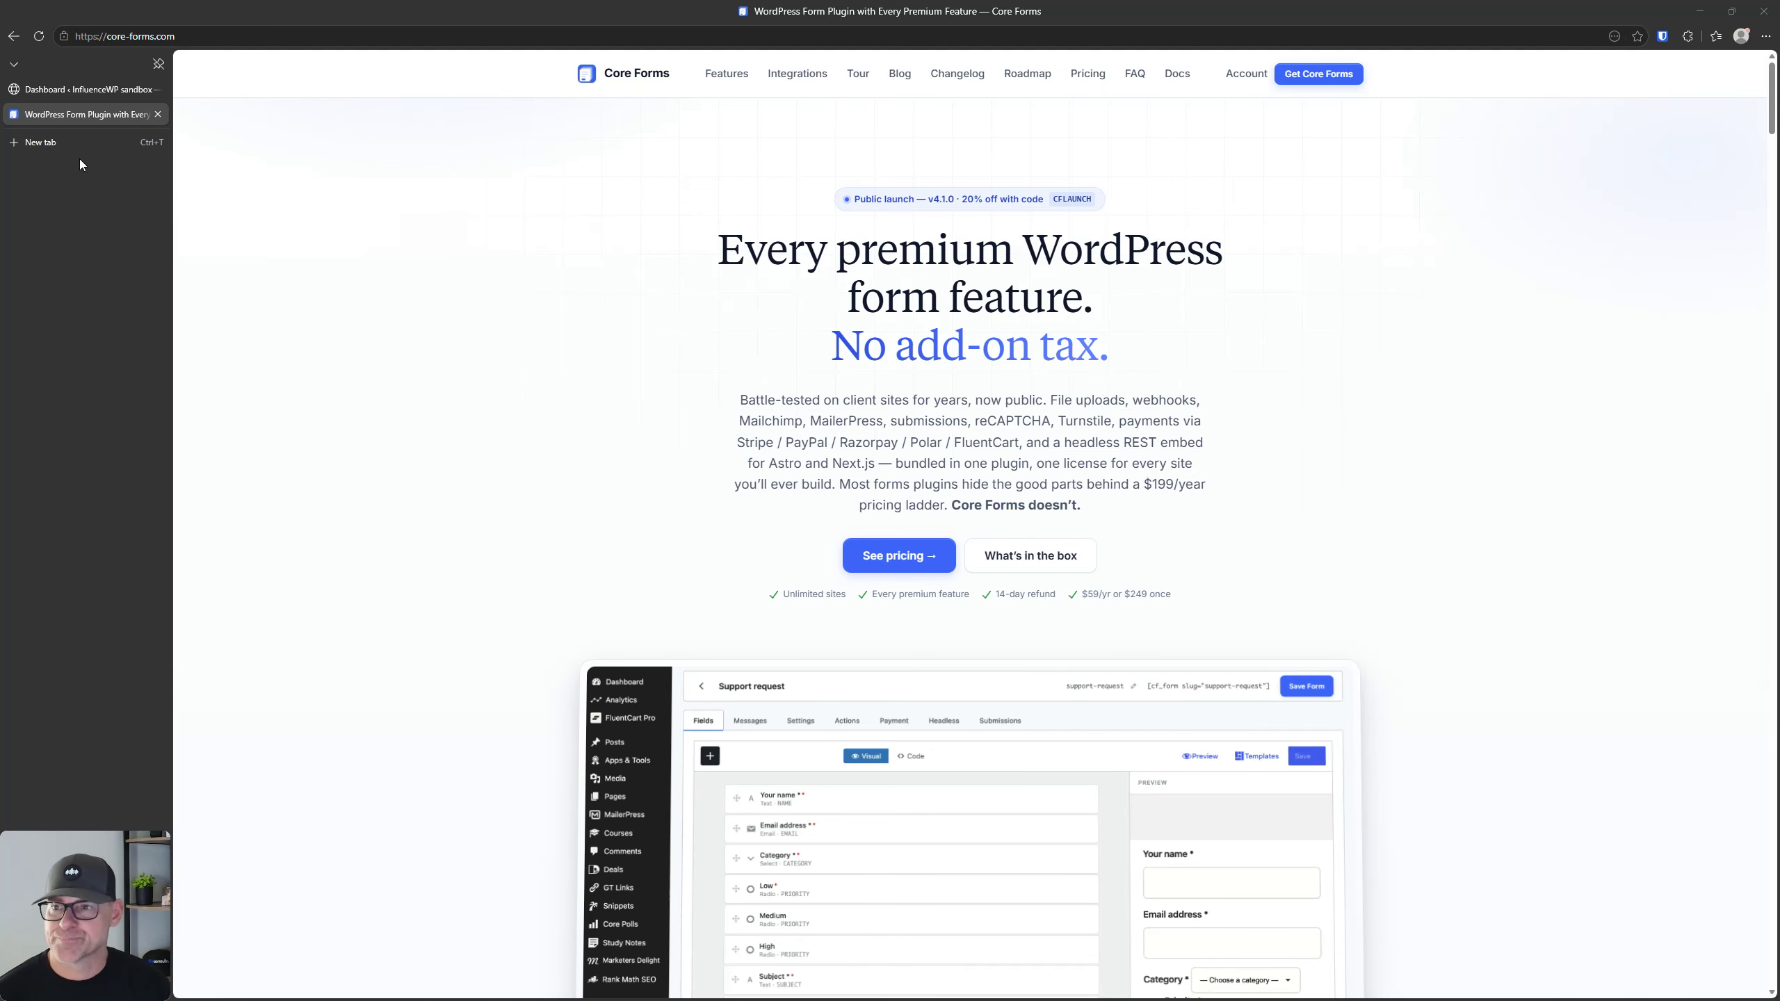
Step: Switch to the WordPress sandbox admin and view the installed plugins, checking the Core Forms entry
left_click(64, 89)
left_click(227, 348)
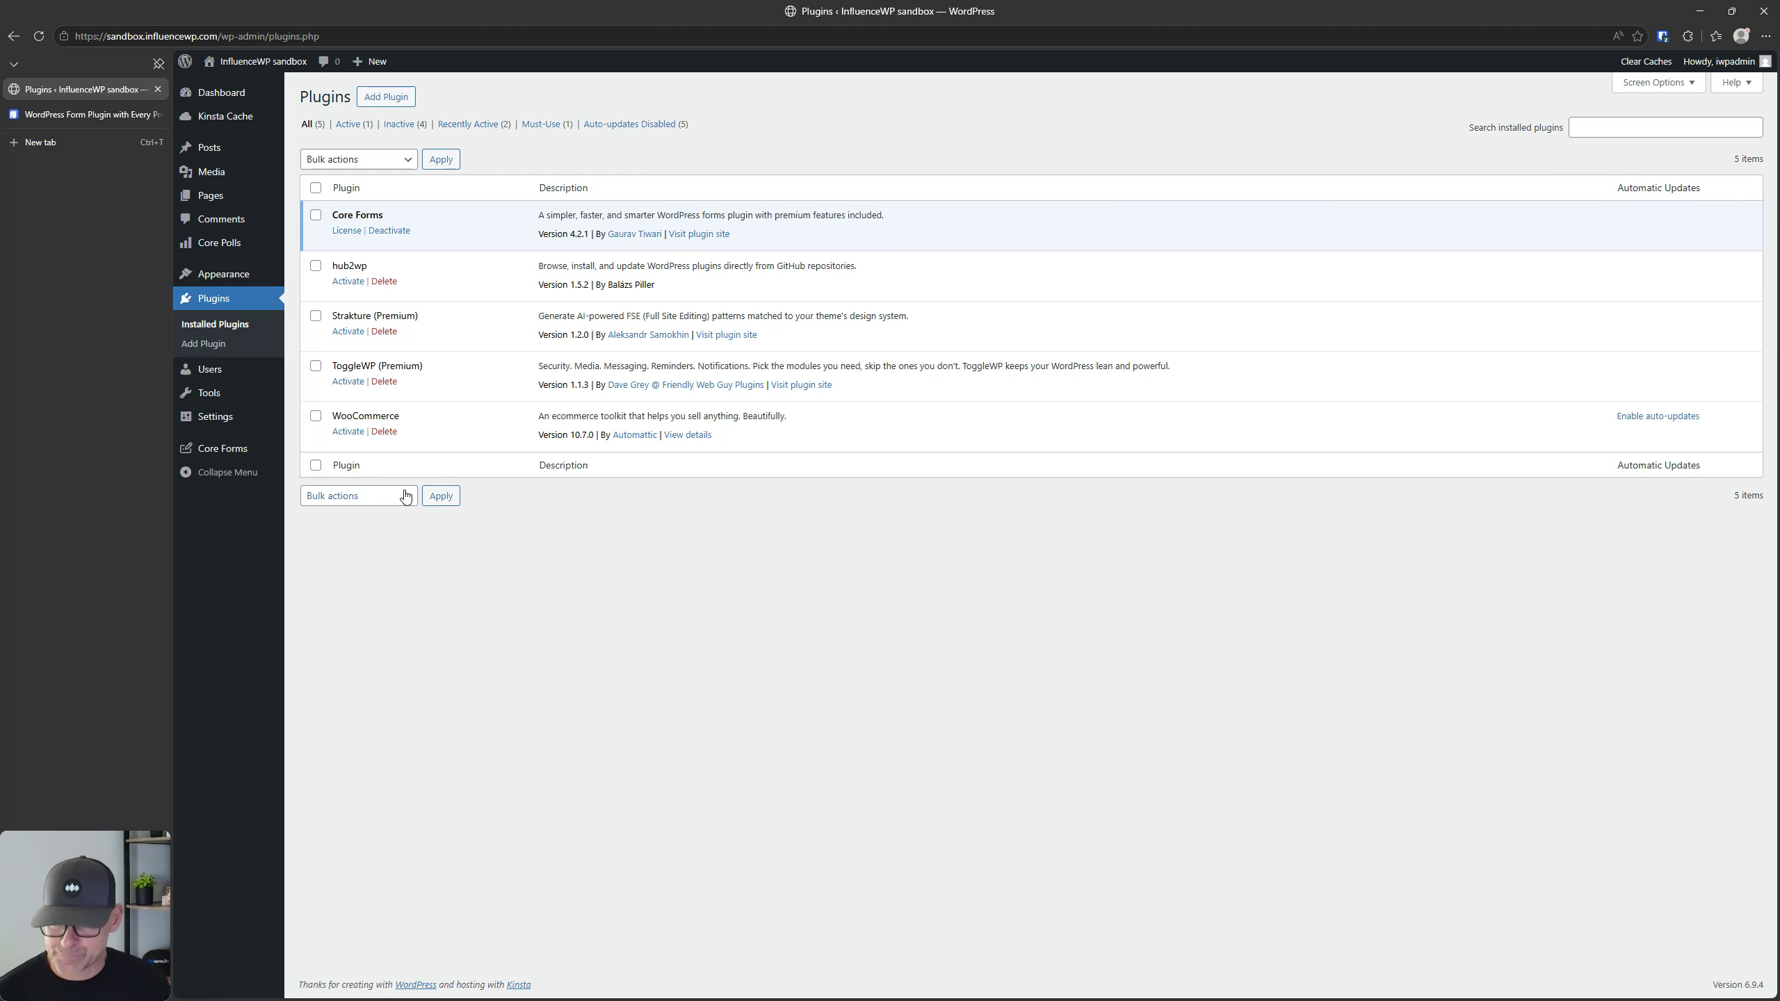
left_click(219, 243)
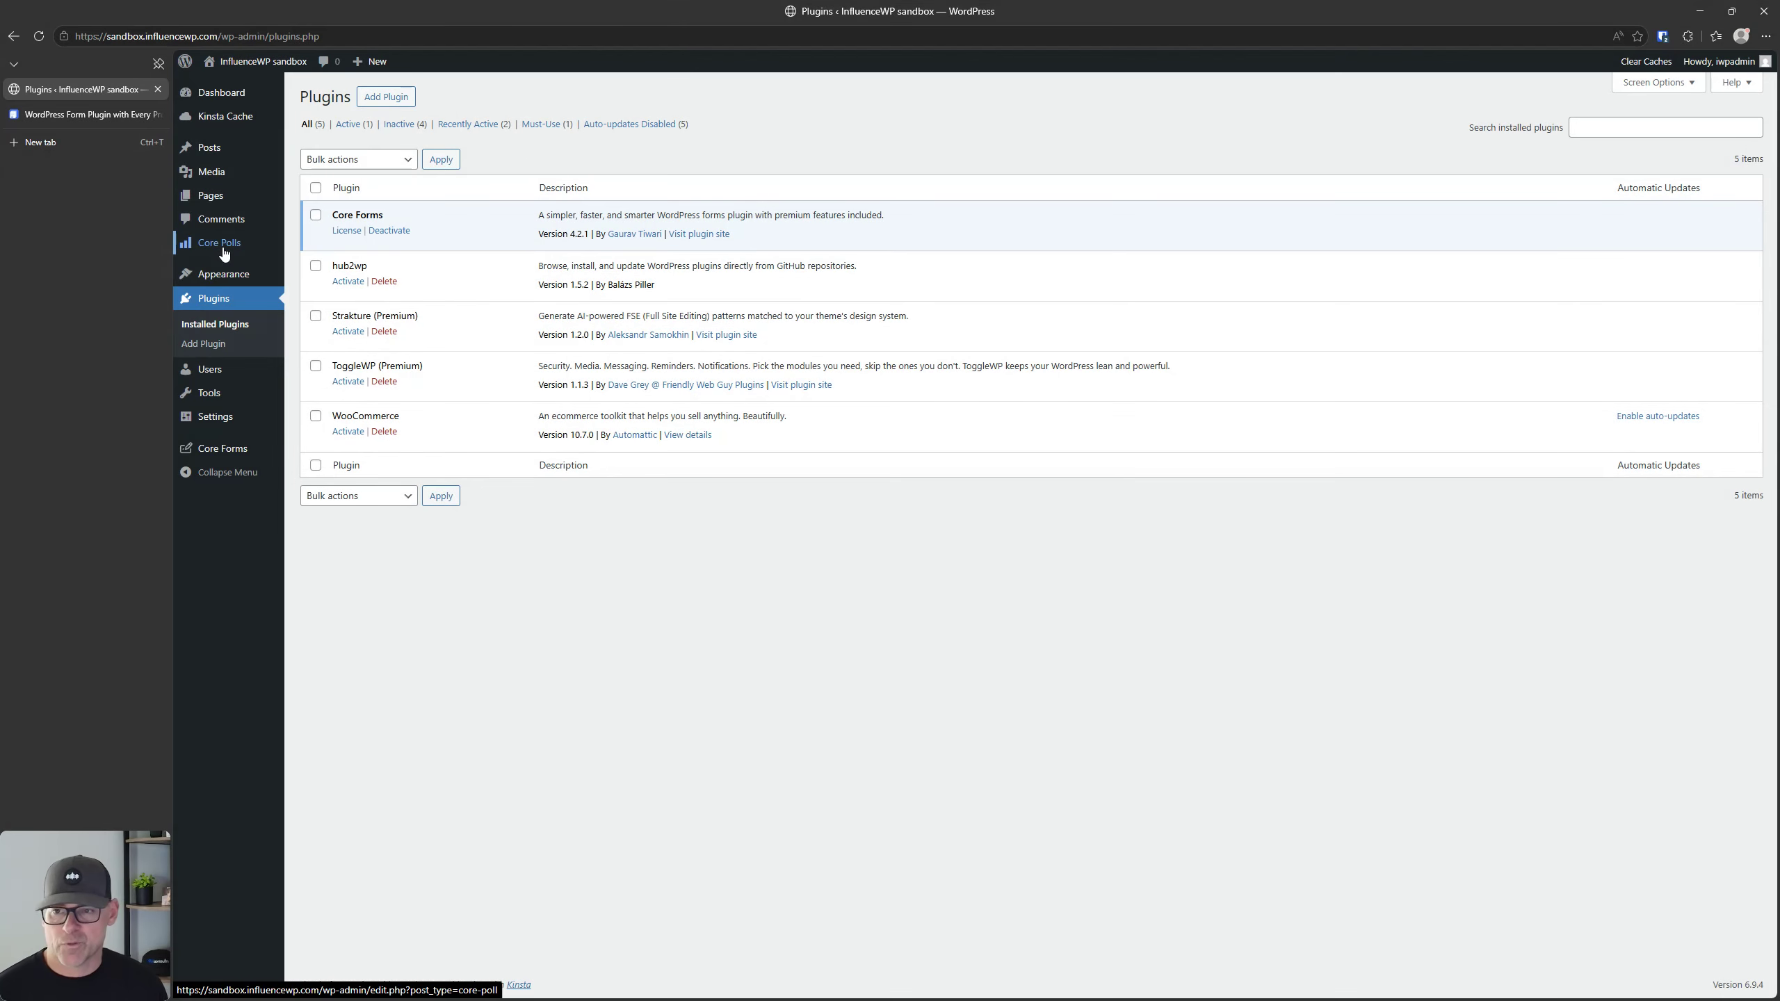
left_click(223, 246)
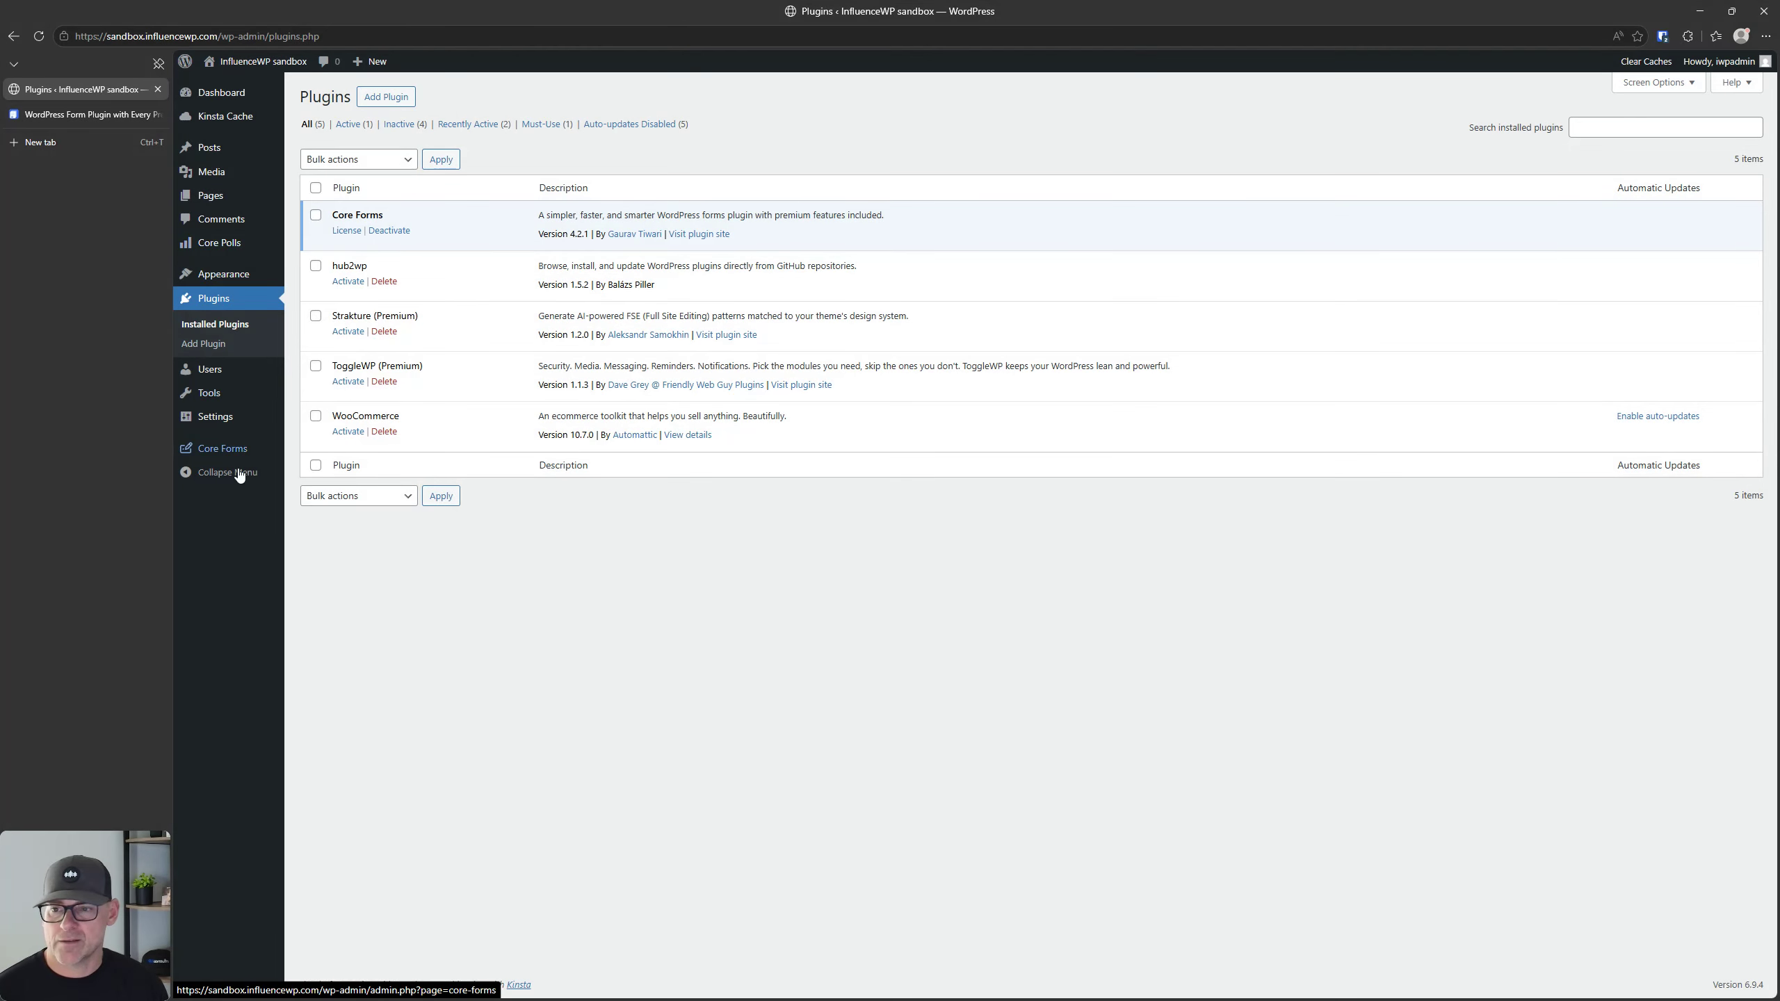
Step: Open the Core Forms list of all forms and reveal the available actions for the Newsletter signup form
mouse_move(234, 455)
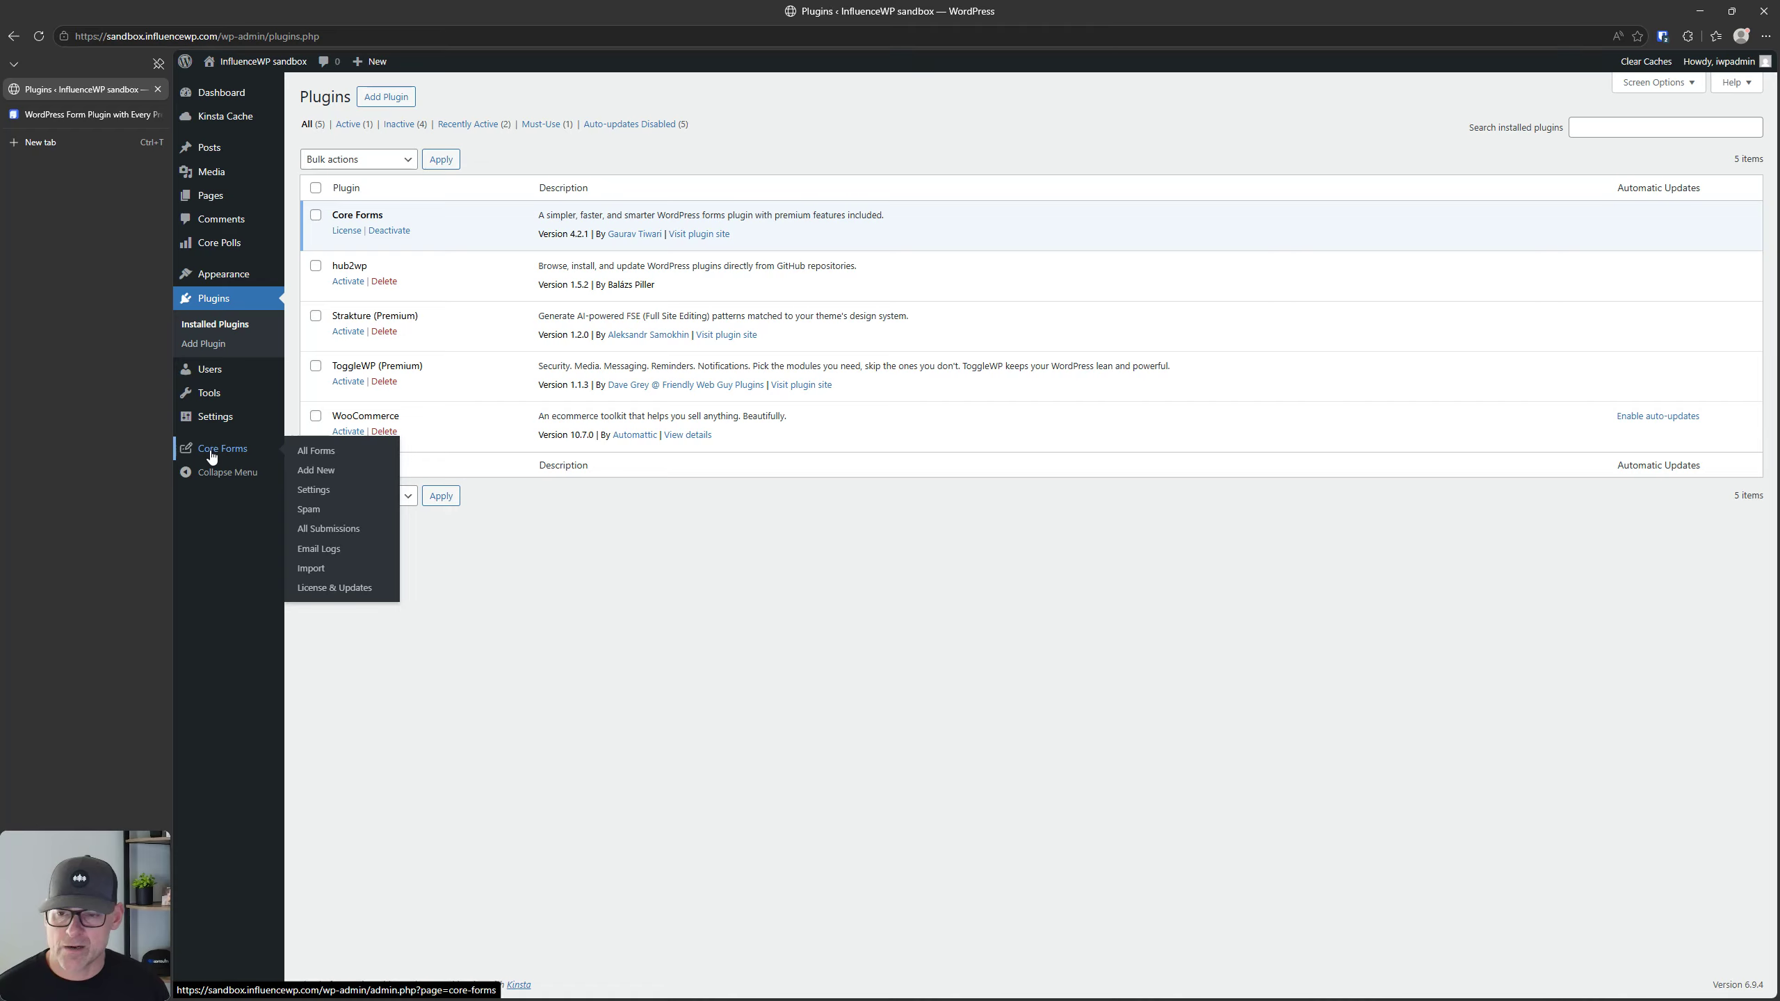
left_click(212, 452)
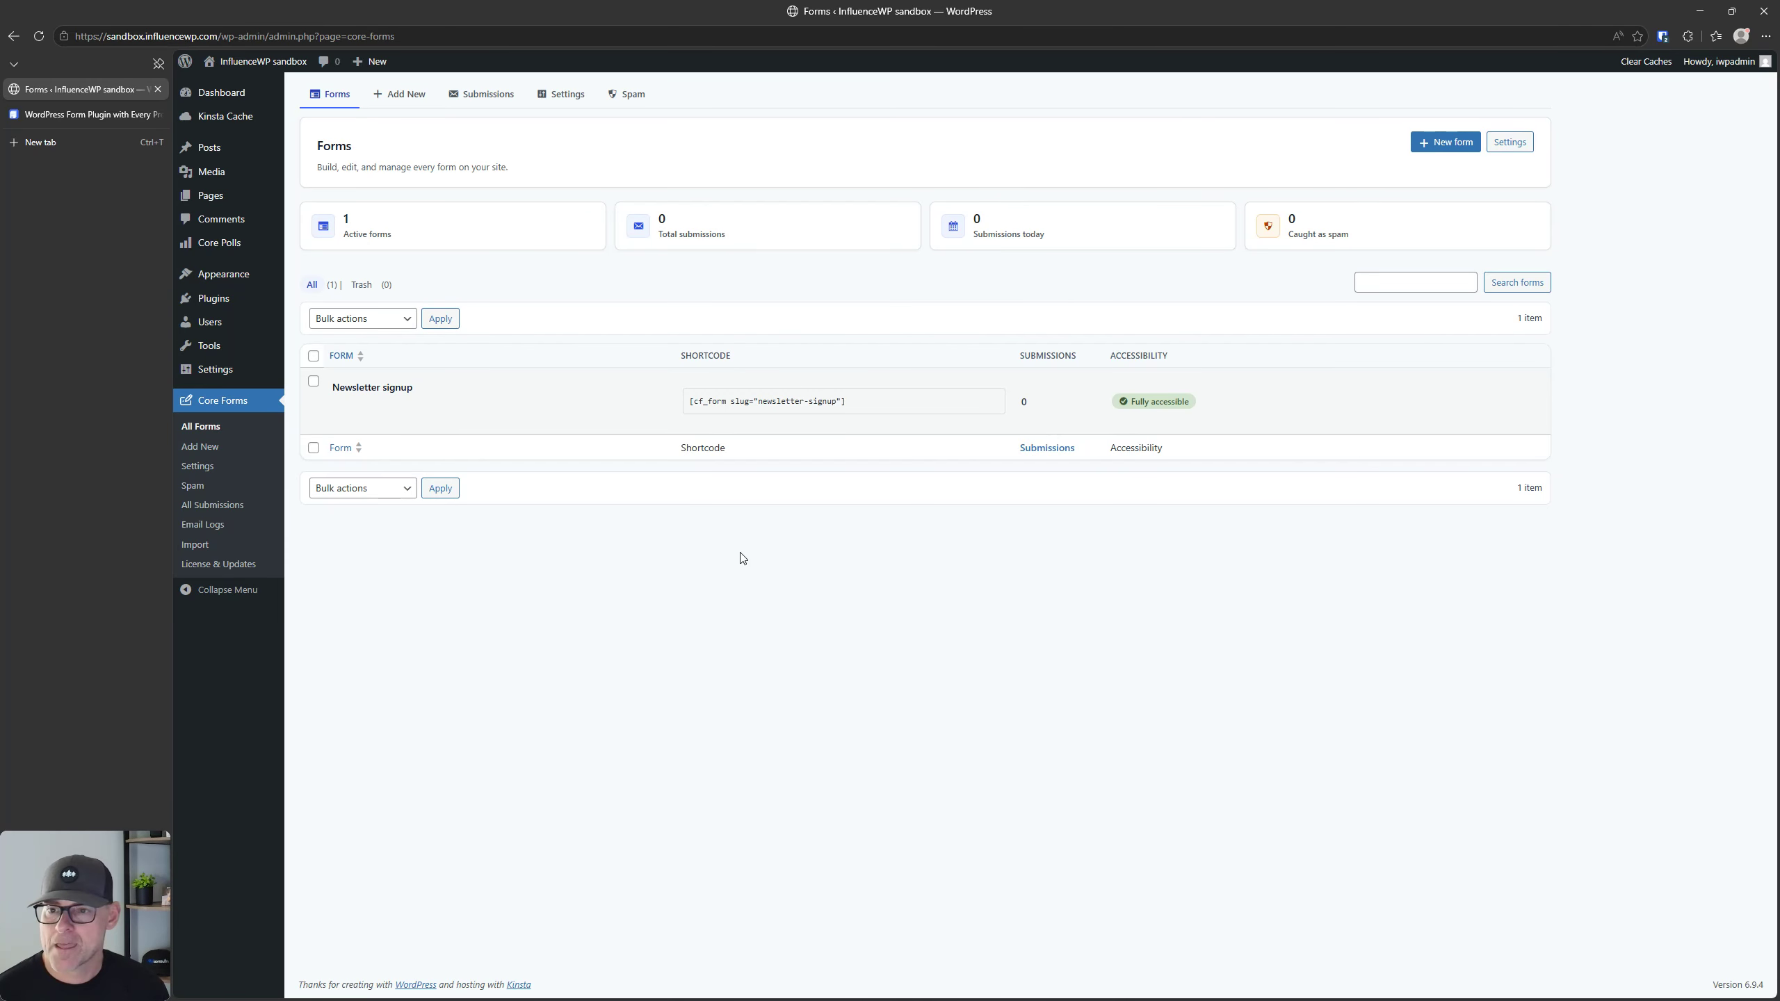
mouse_move(484, 424)
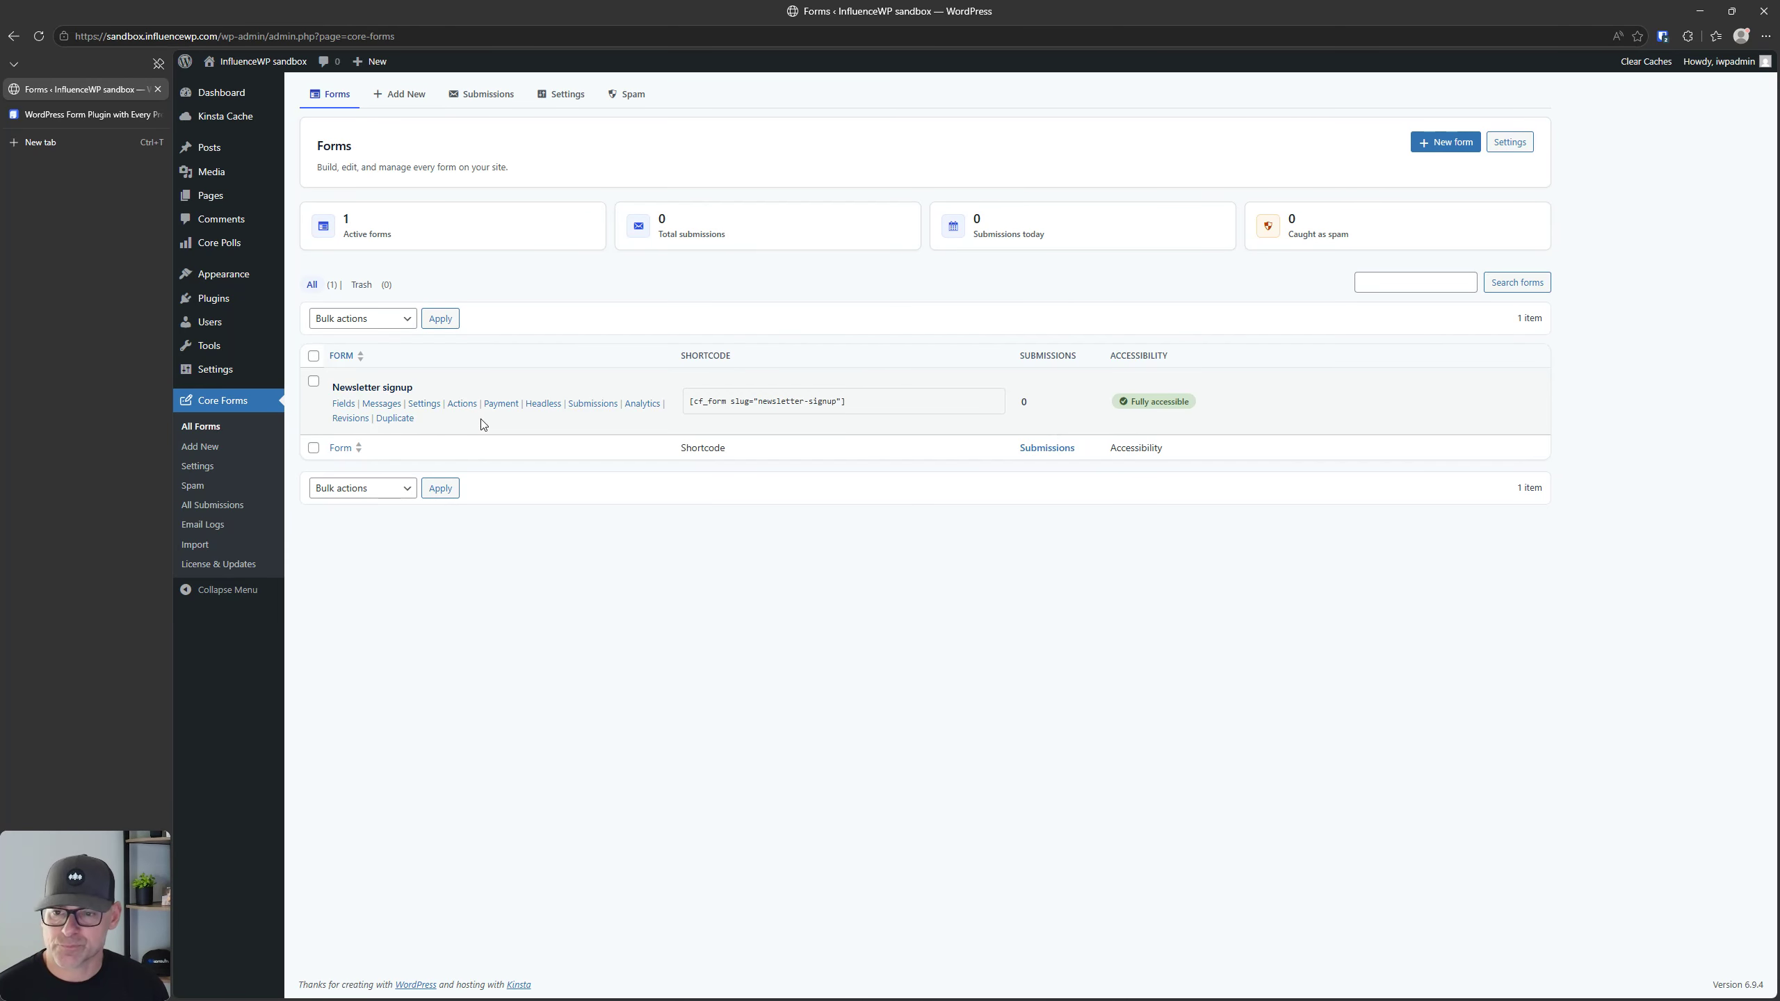
Step: Move the Newsletter signup form to the trash using a bulk action
left_click(314, 383)
left_click(362, 319)
left_click(347, 379)
left_click(439, 319)
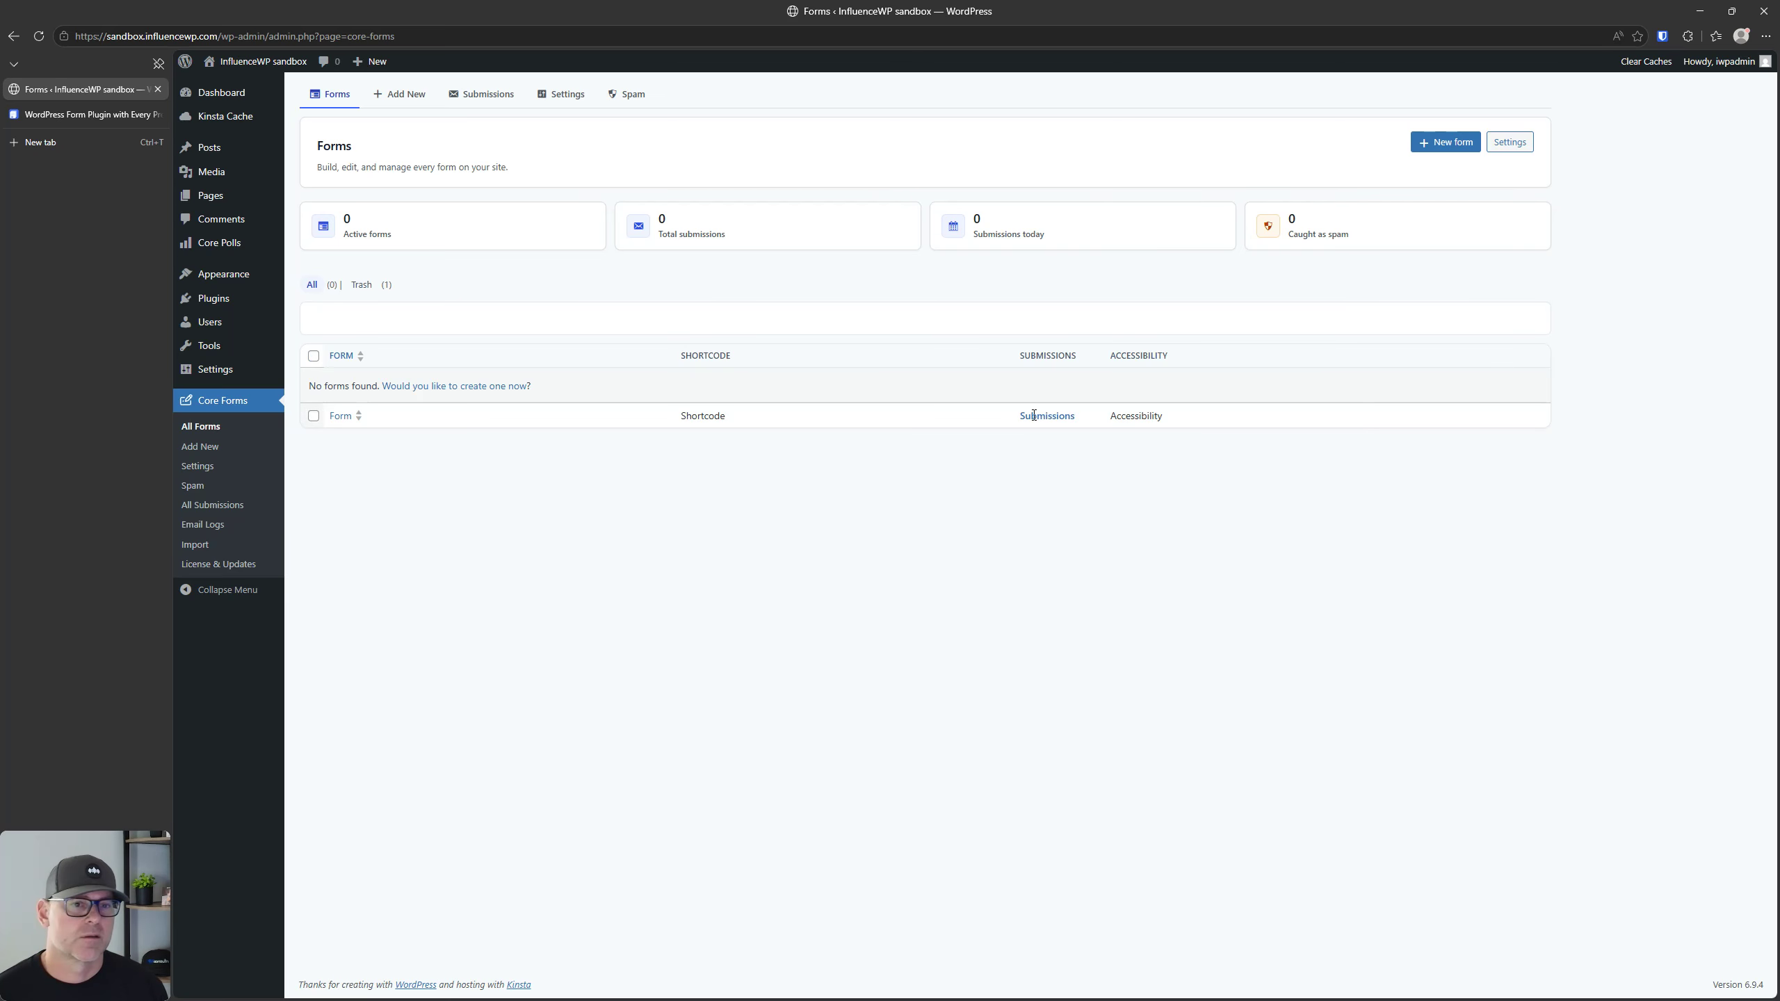
Step: Permanently delete the Newsletter signup form from the trash and return to the list of all forms
left_click(363, 284)
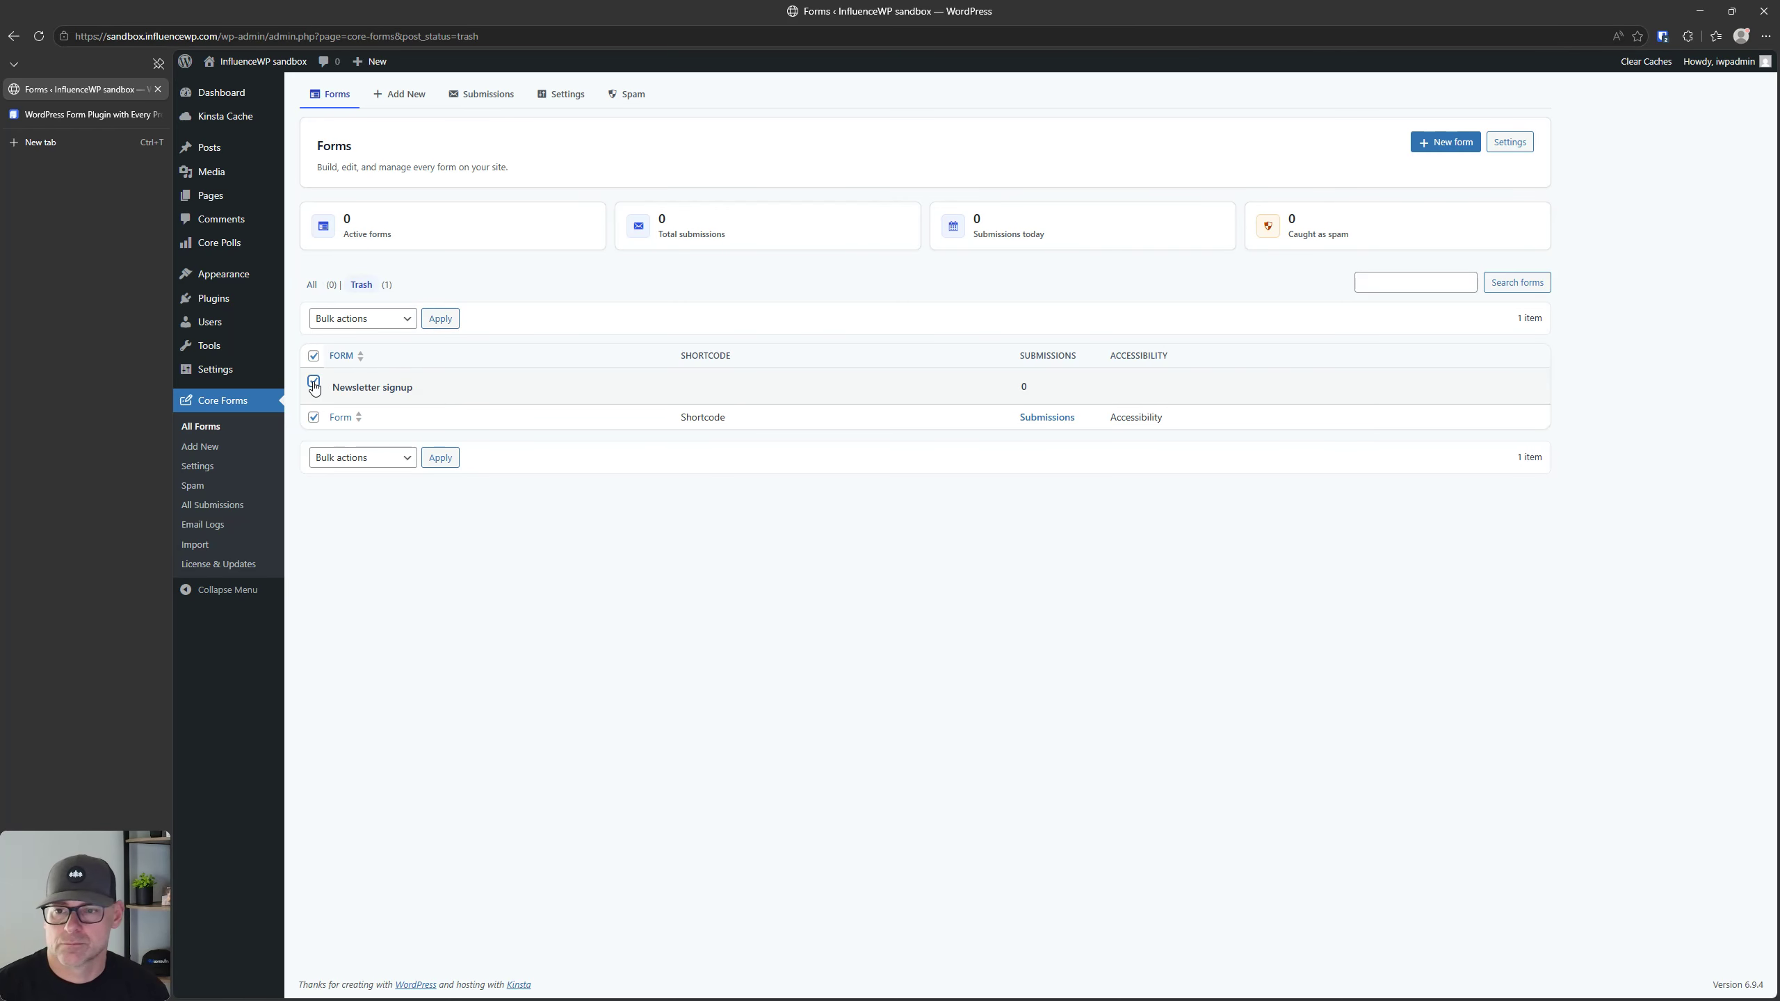
left_click(315, 382)
left_click(362, 318)
left_click(357, 379)
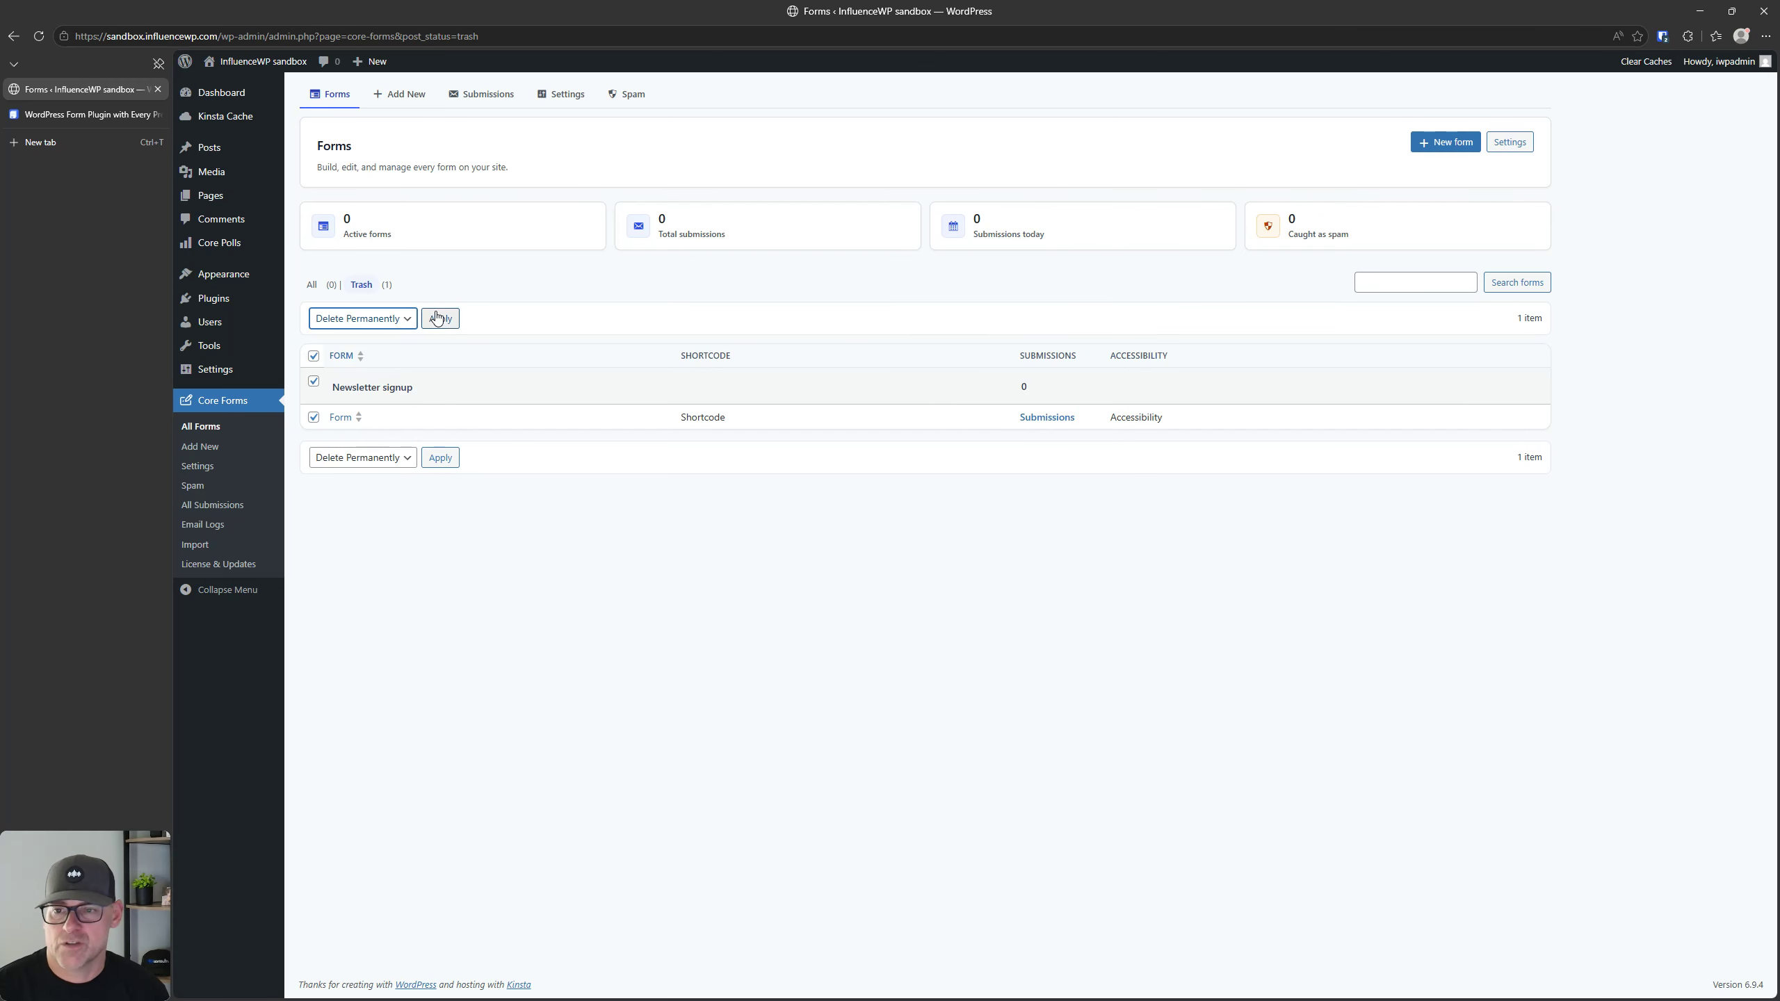
left_click(440, 319)
left_click(313, 285)
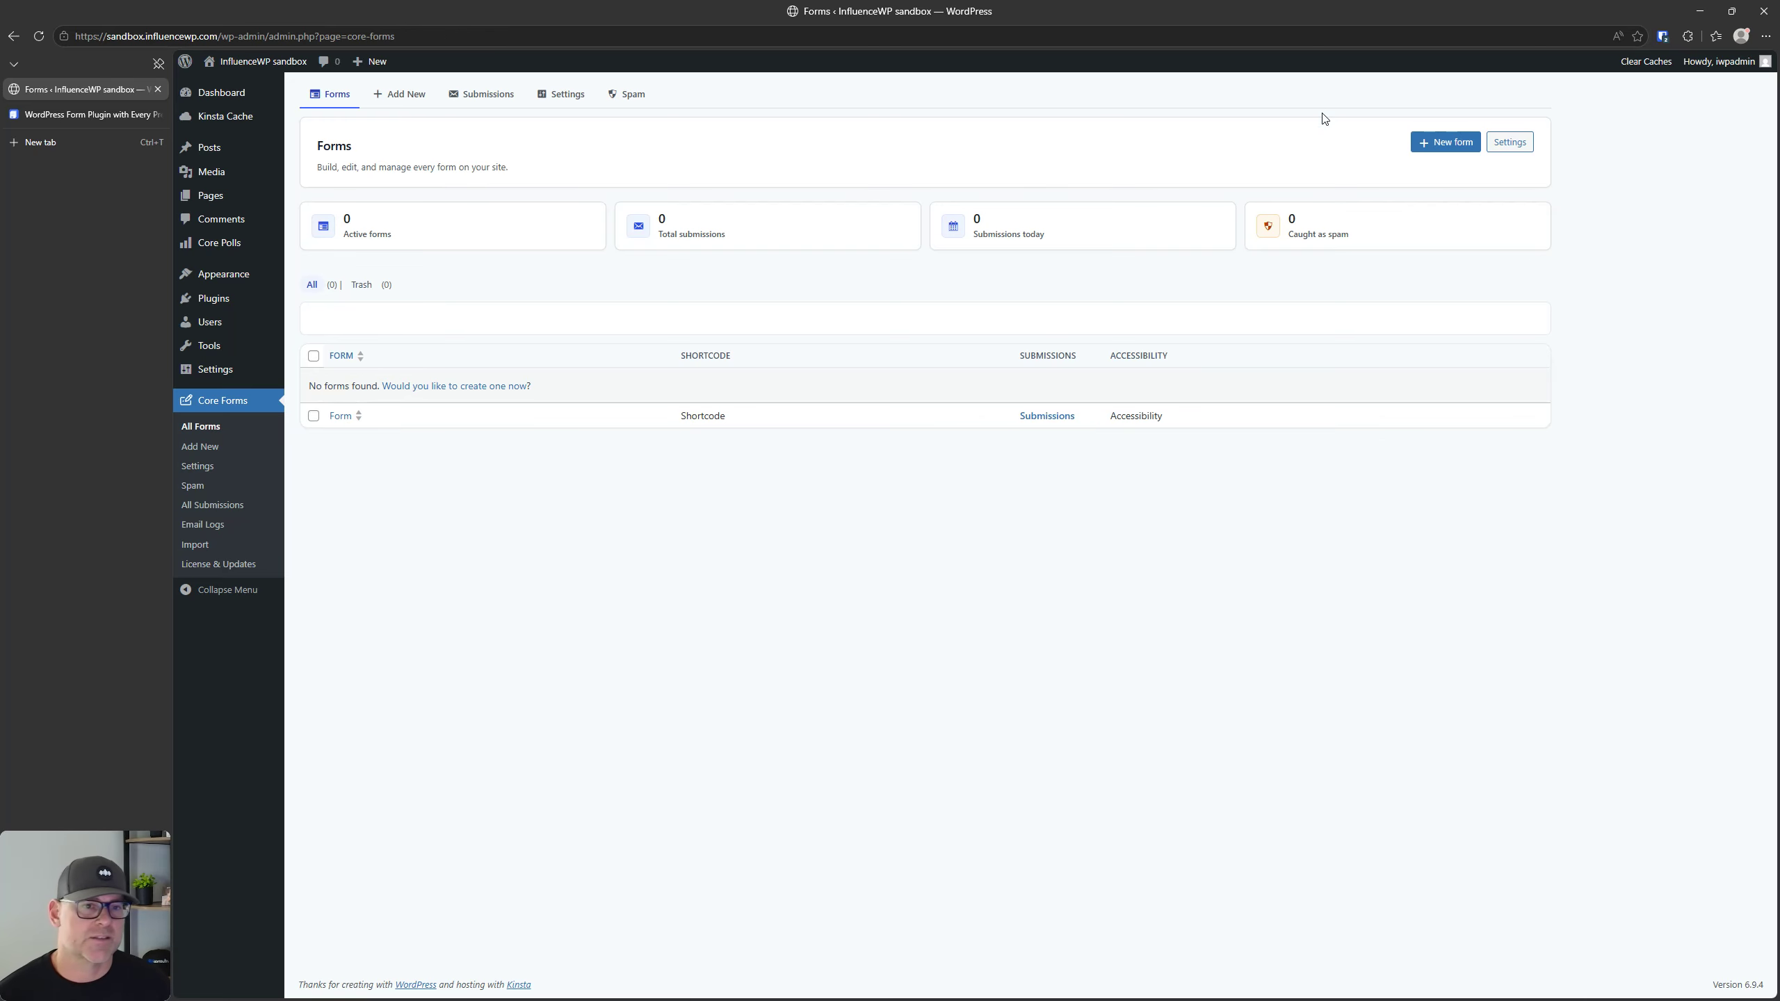
Step: Open the Core Forms settings and review the general, Google reCAPTCHA v3, Emailit, WhatsApp Cloud API, Spam Protection and Payments sections
left_click(1510, 141)
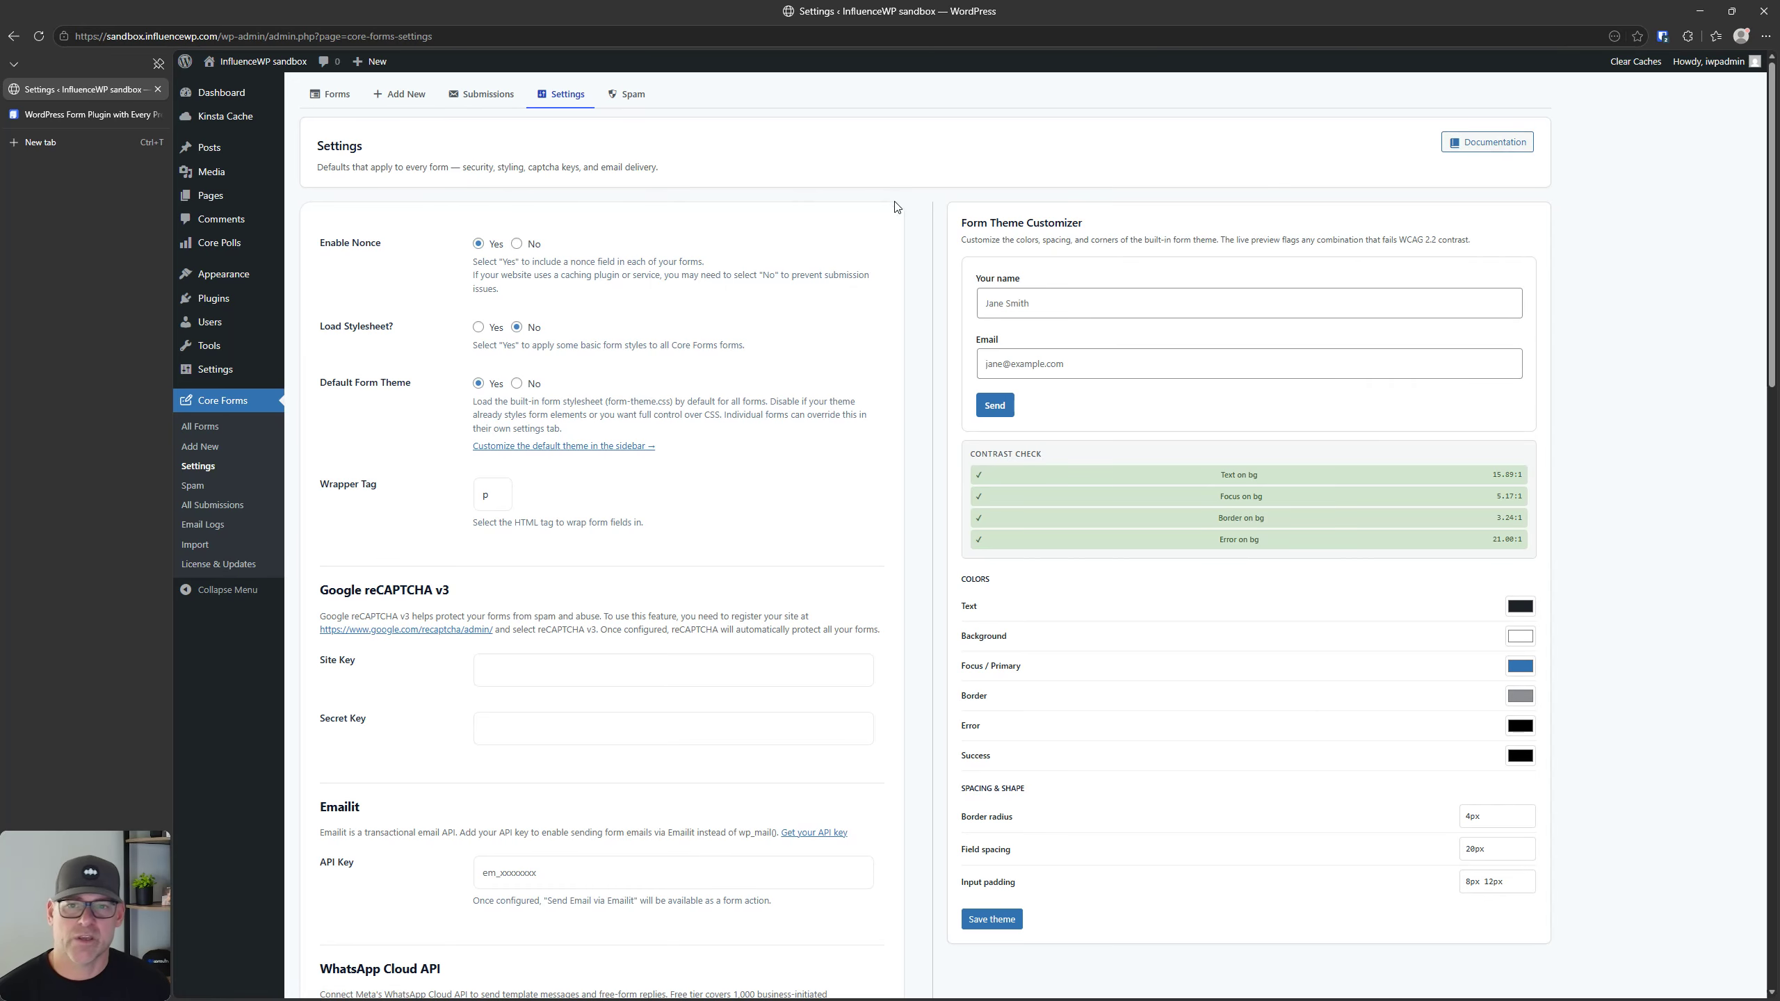
key("alt+Left")
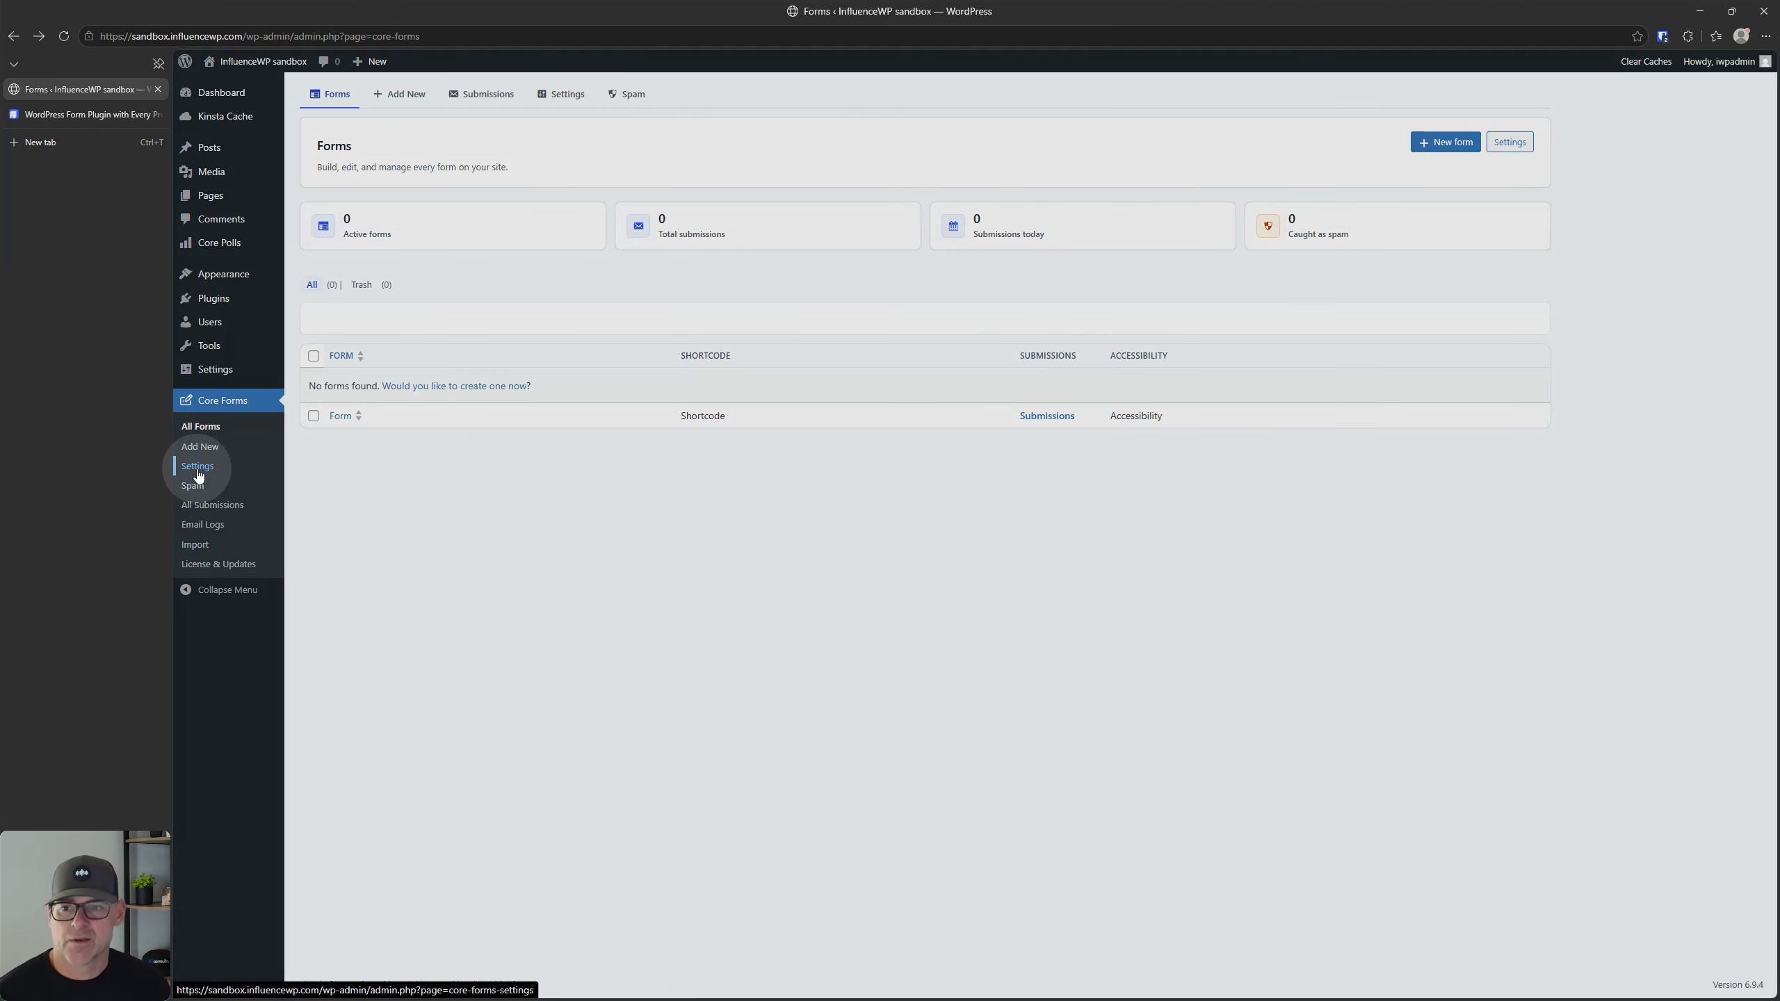
left_click(197, 472)
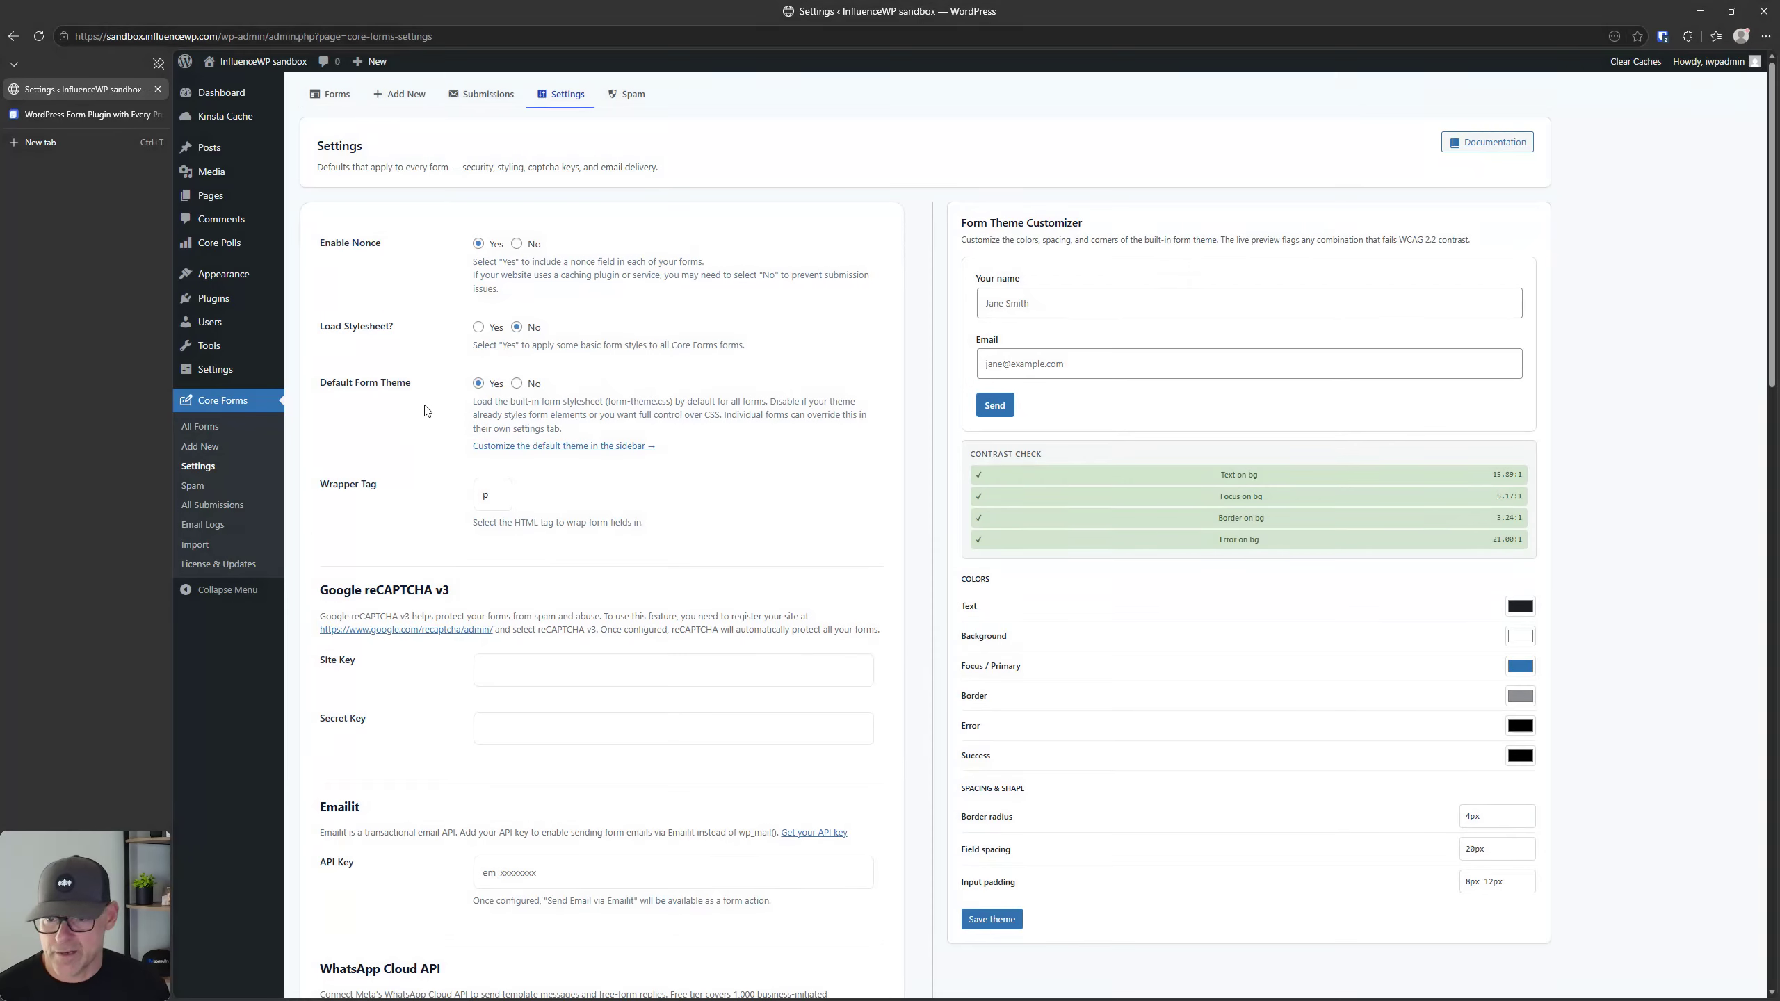
scroll(429, 426, "down", 4)
scroll(429, 425, "down", 2)
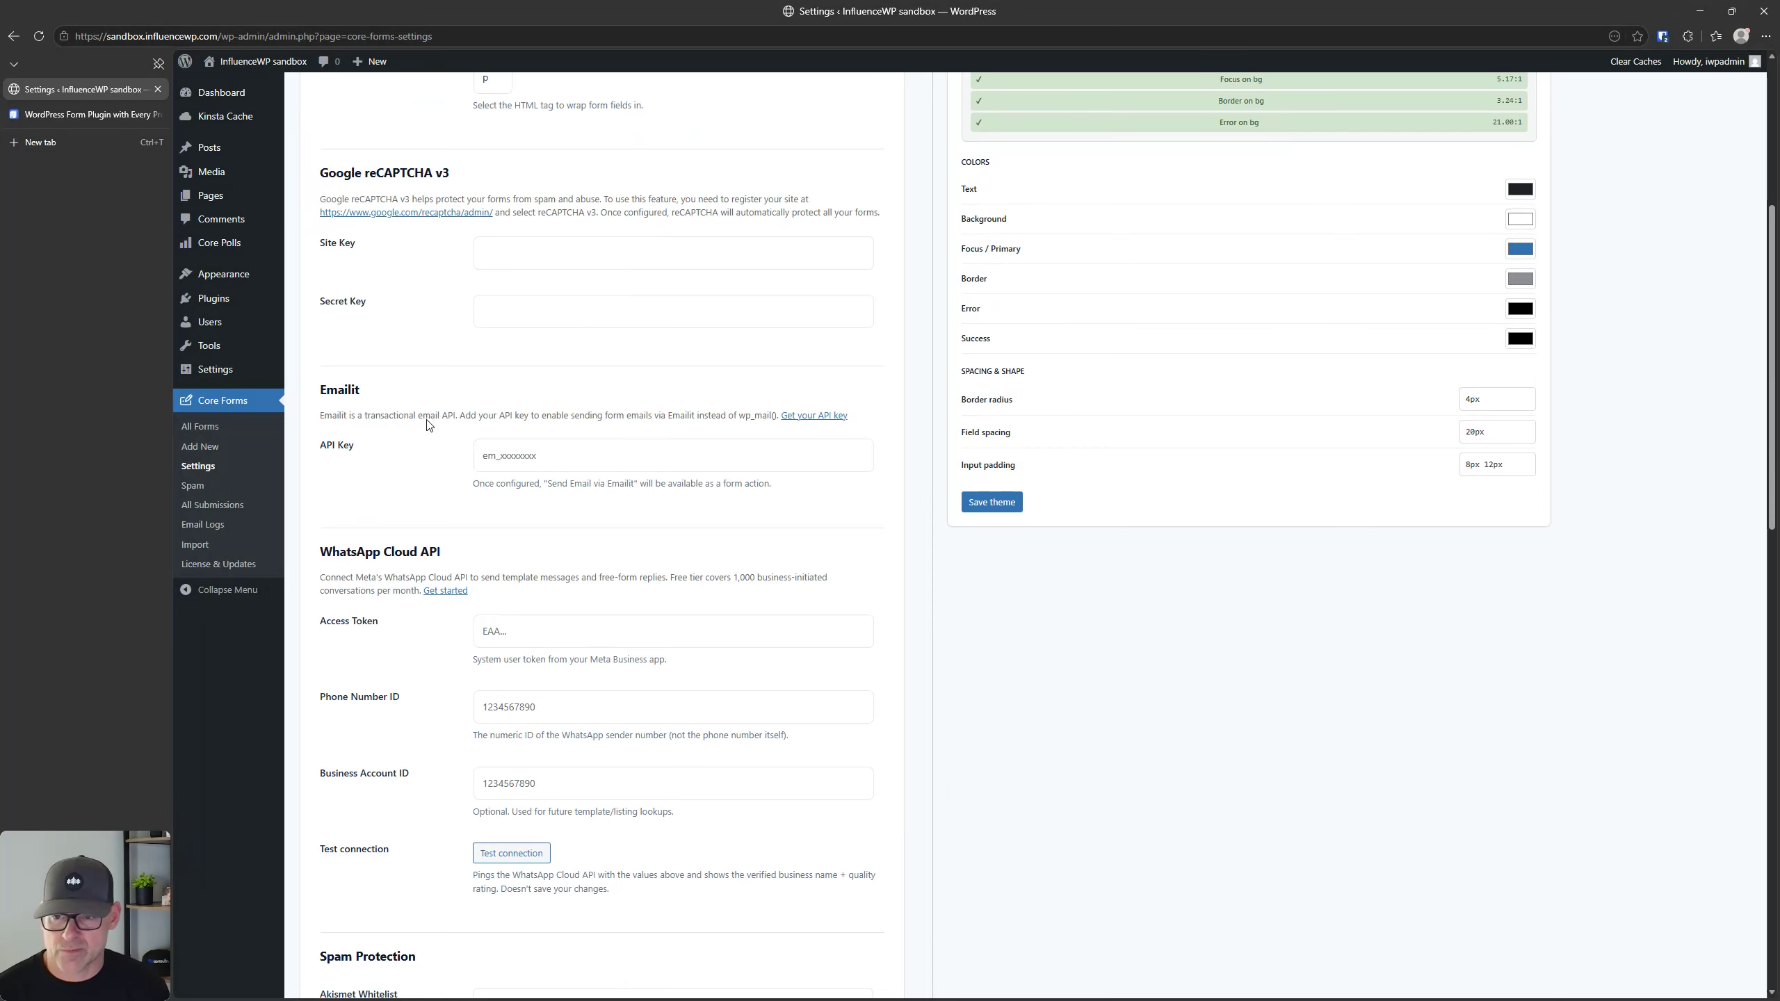
scroll(428, 419, "down", 2)
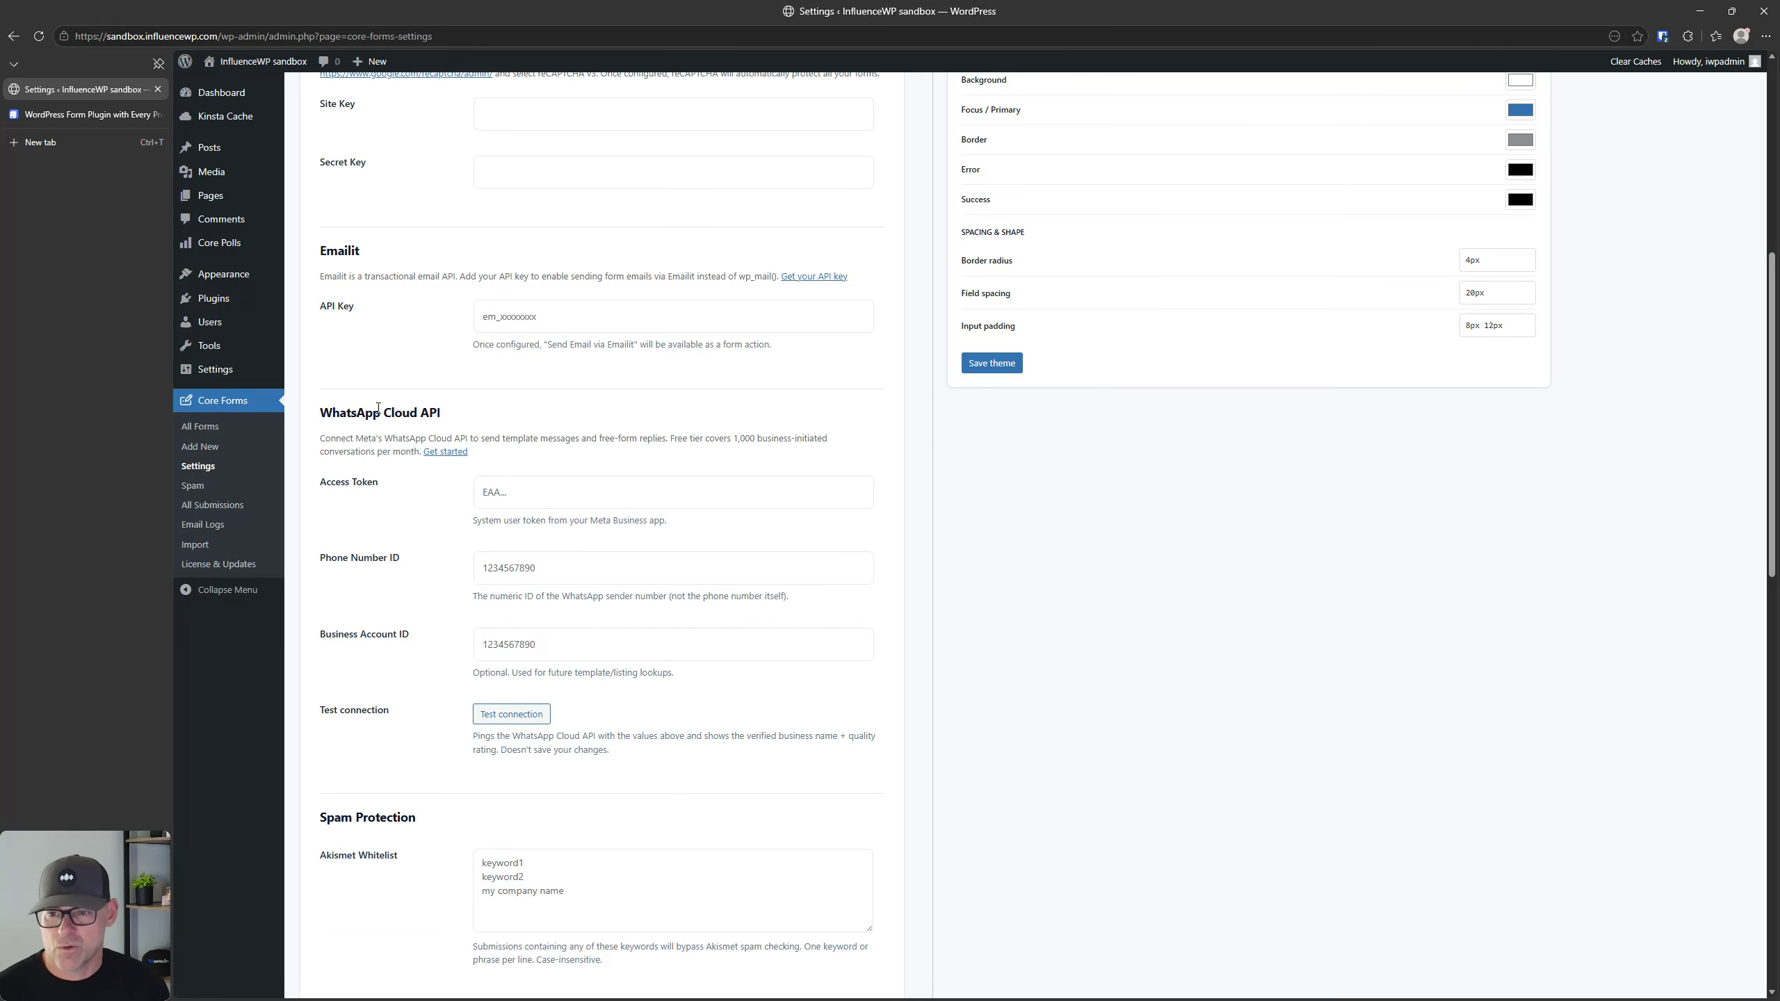
scroll(378, 407, "down", 6)
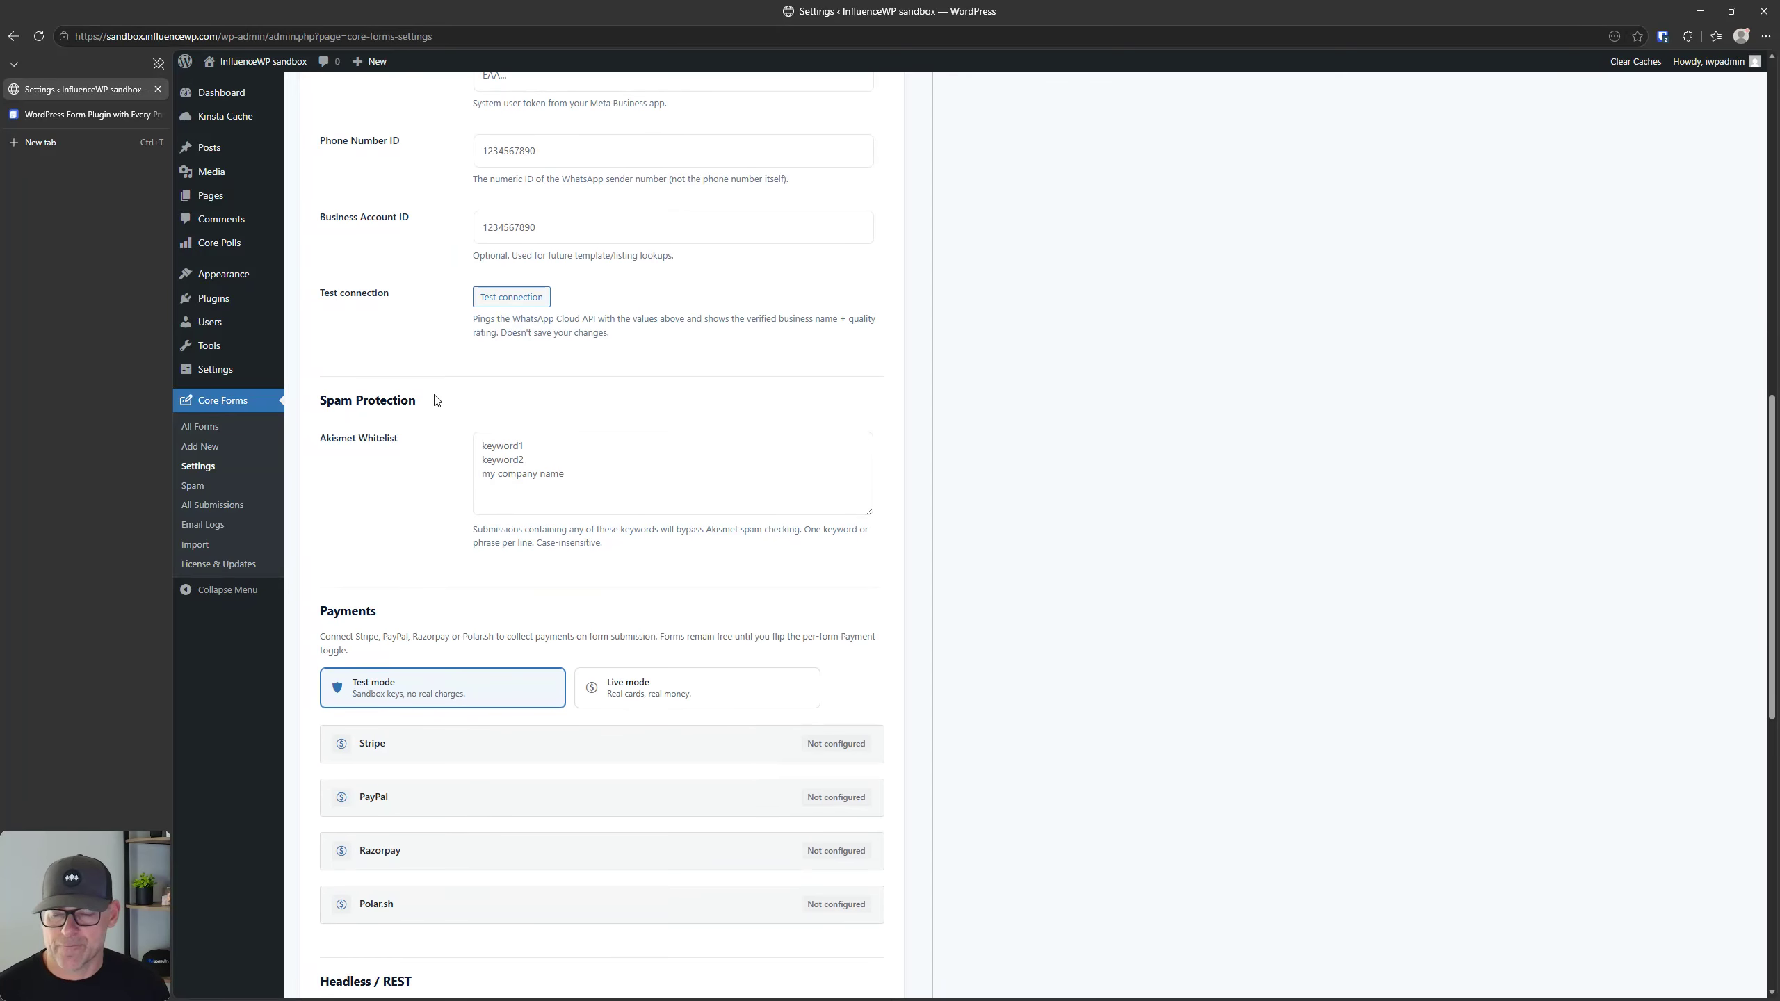
scroll(412, 413, "down", 2)
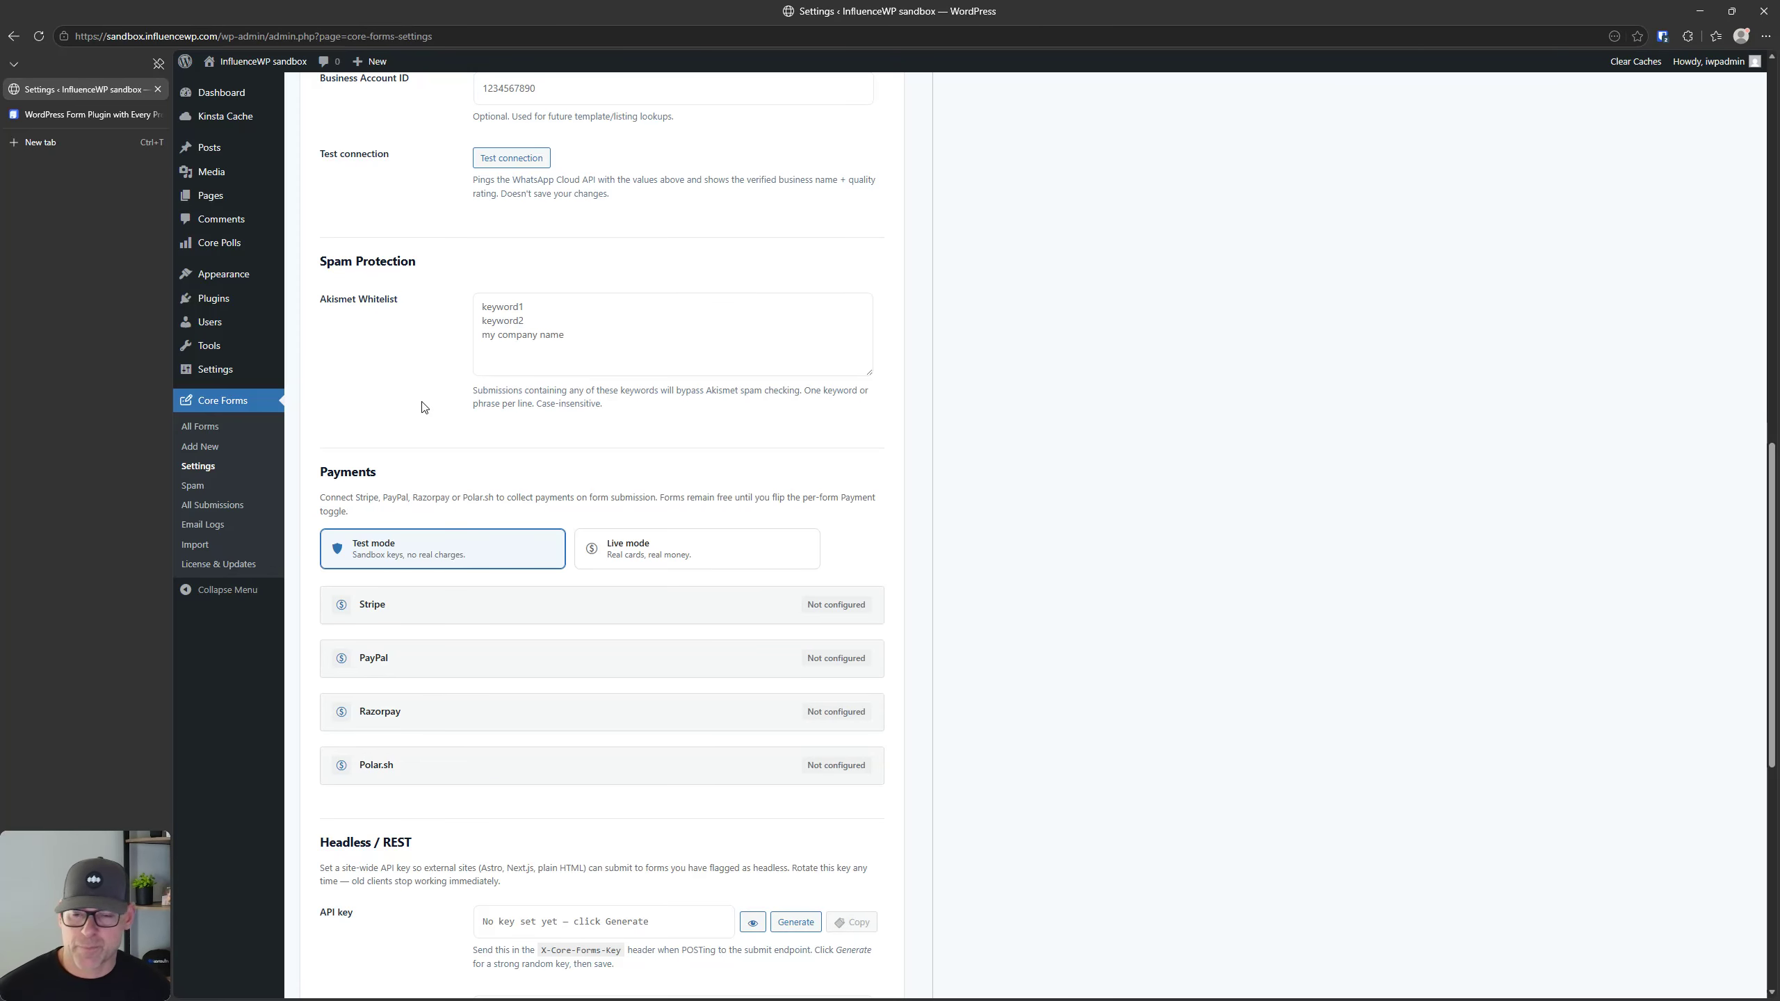
scroll(392, 371, "down", 3)
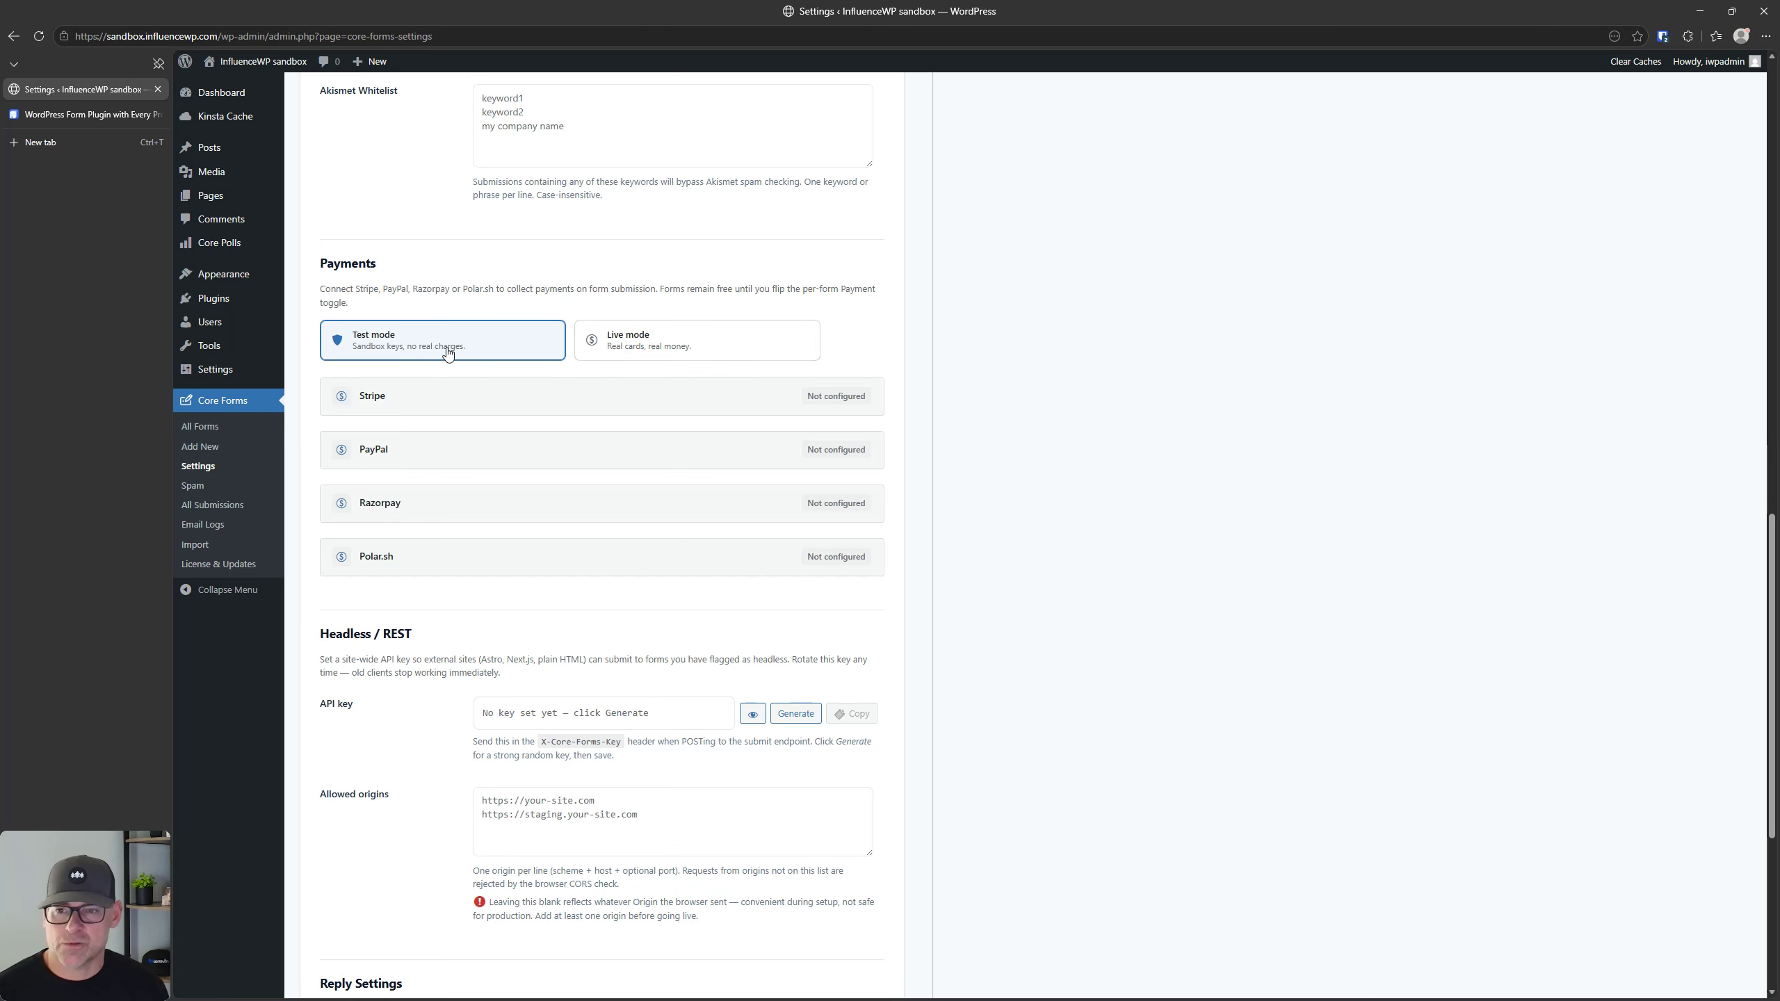
Step: Switch payments to Live mode and back to Test mode, and review the remaining settings down to Cloudflare Turnstile
left_click(593, 346)
left_click(502, 341)
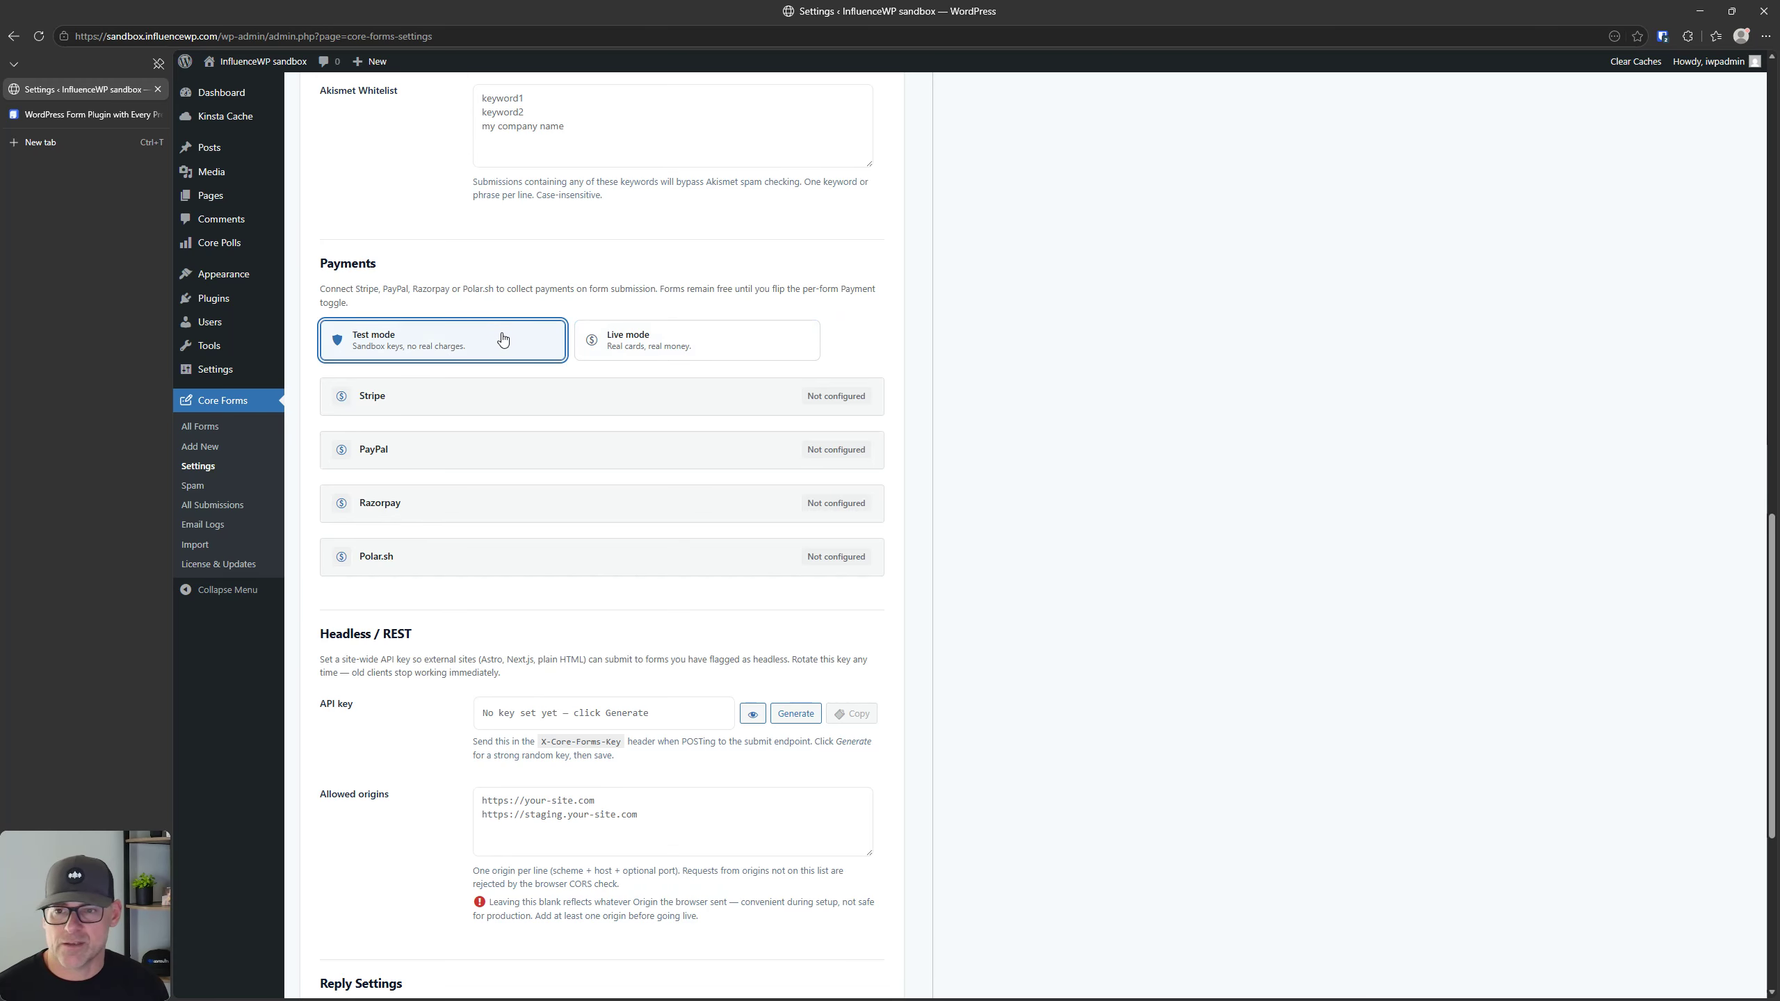
scroll(519, 452, "down", 6)
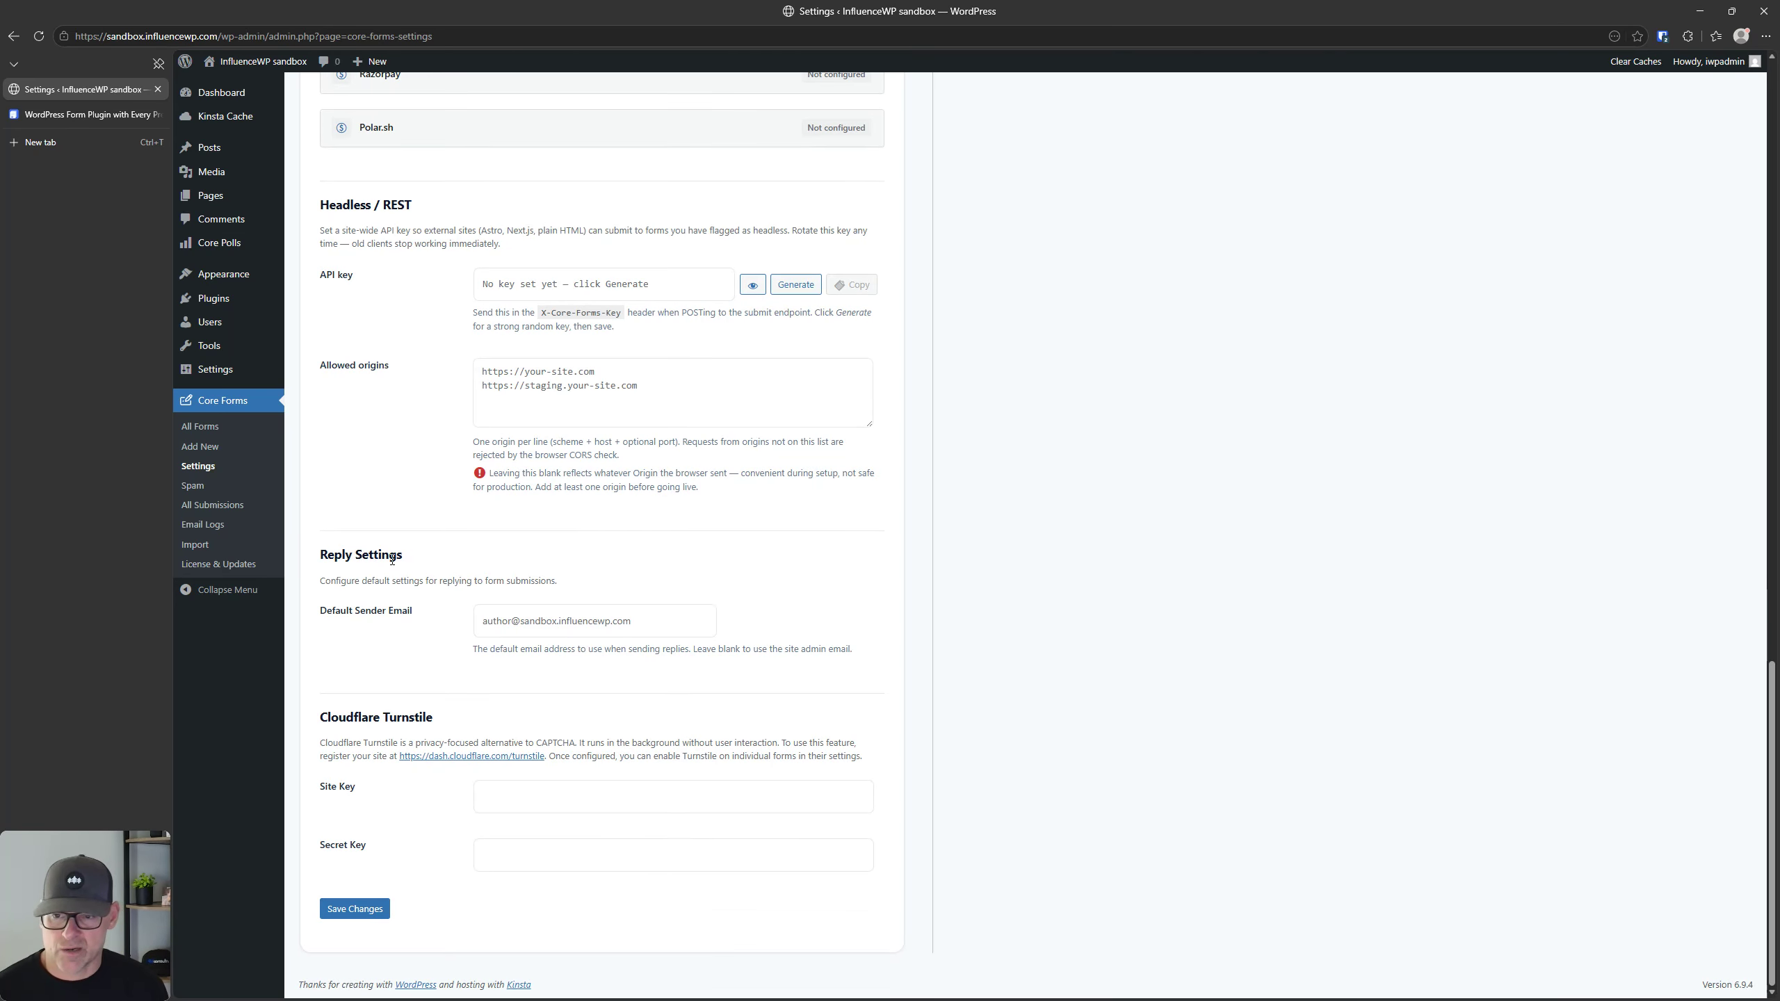
key("ctrl")
key("ctrl")
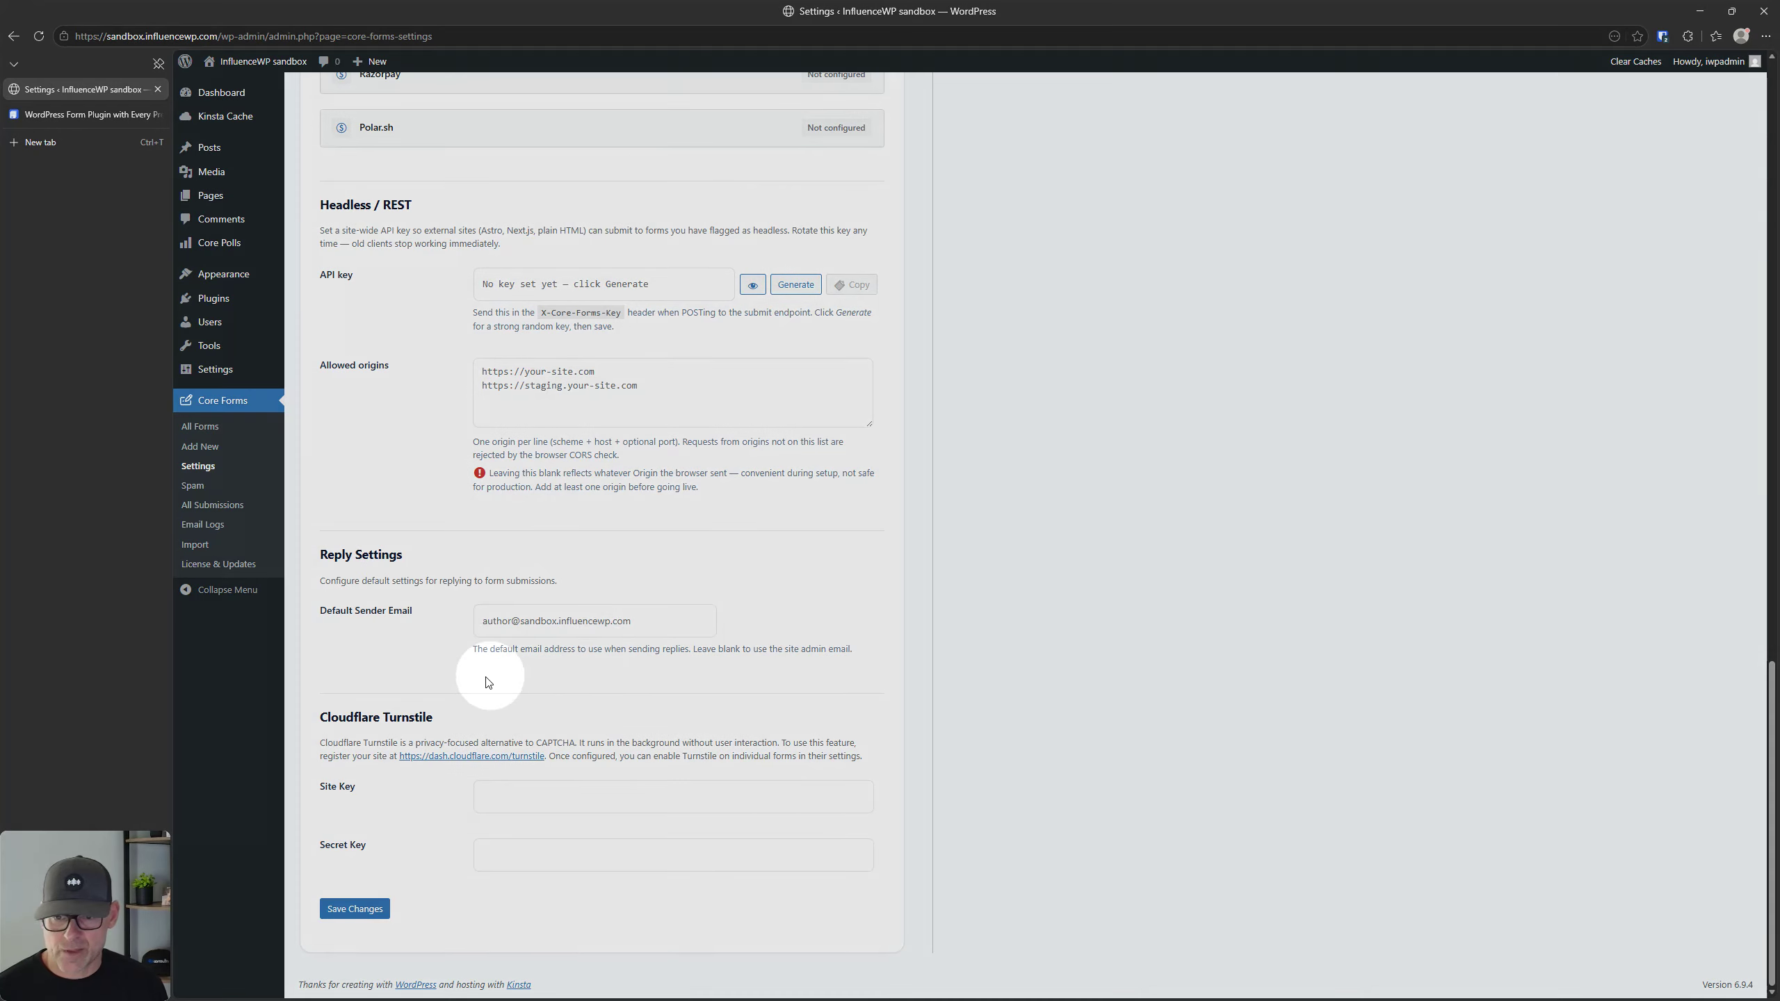
key("ctrl")
key("ctrl")
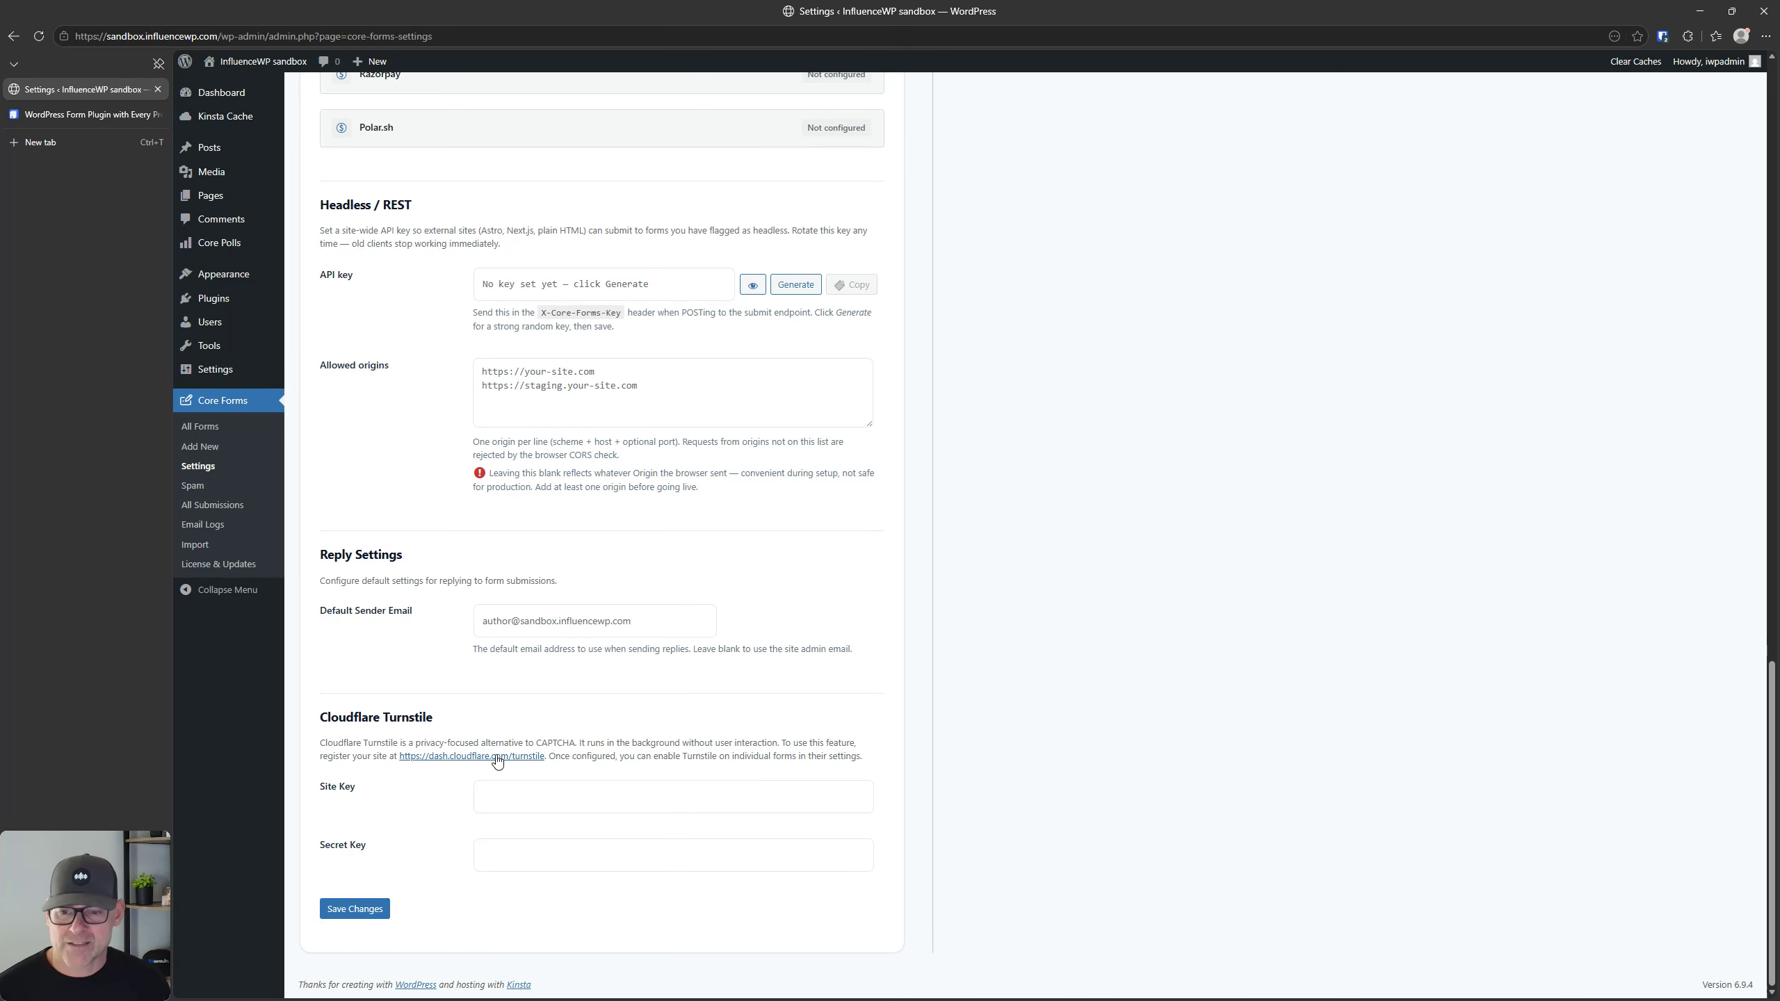
key("ctrl")
key("ctrl")
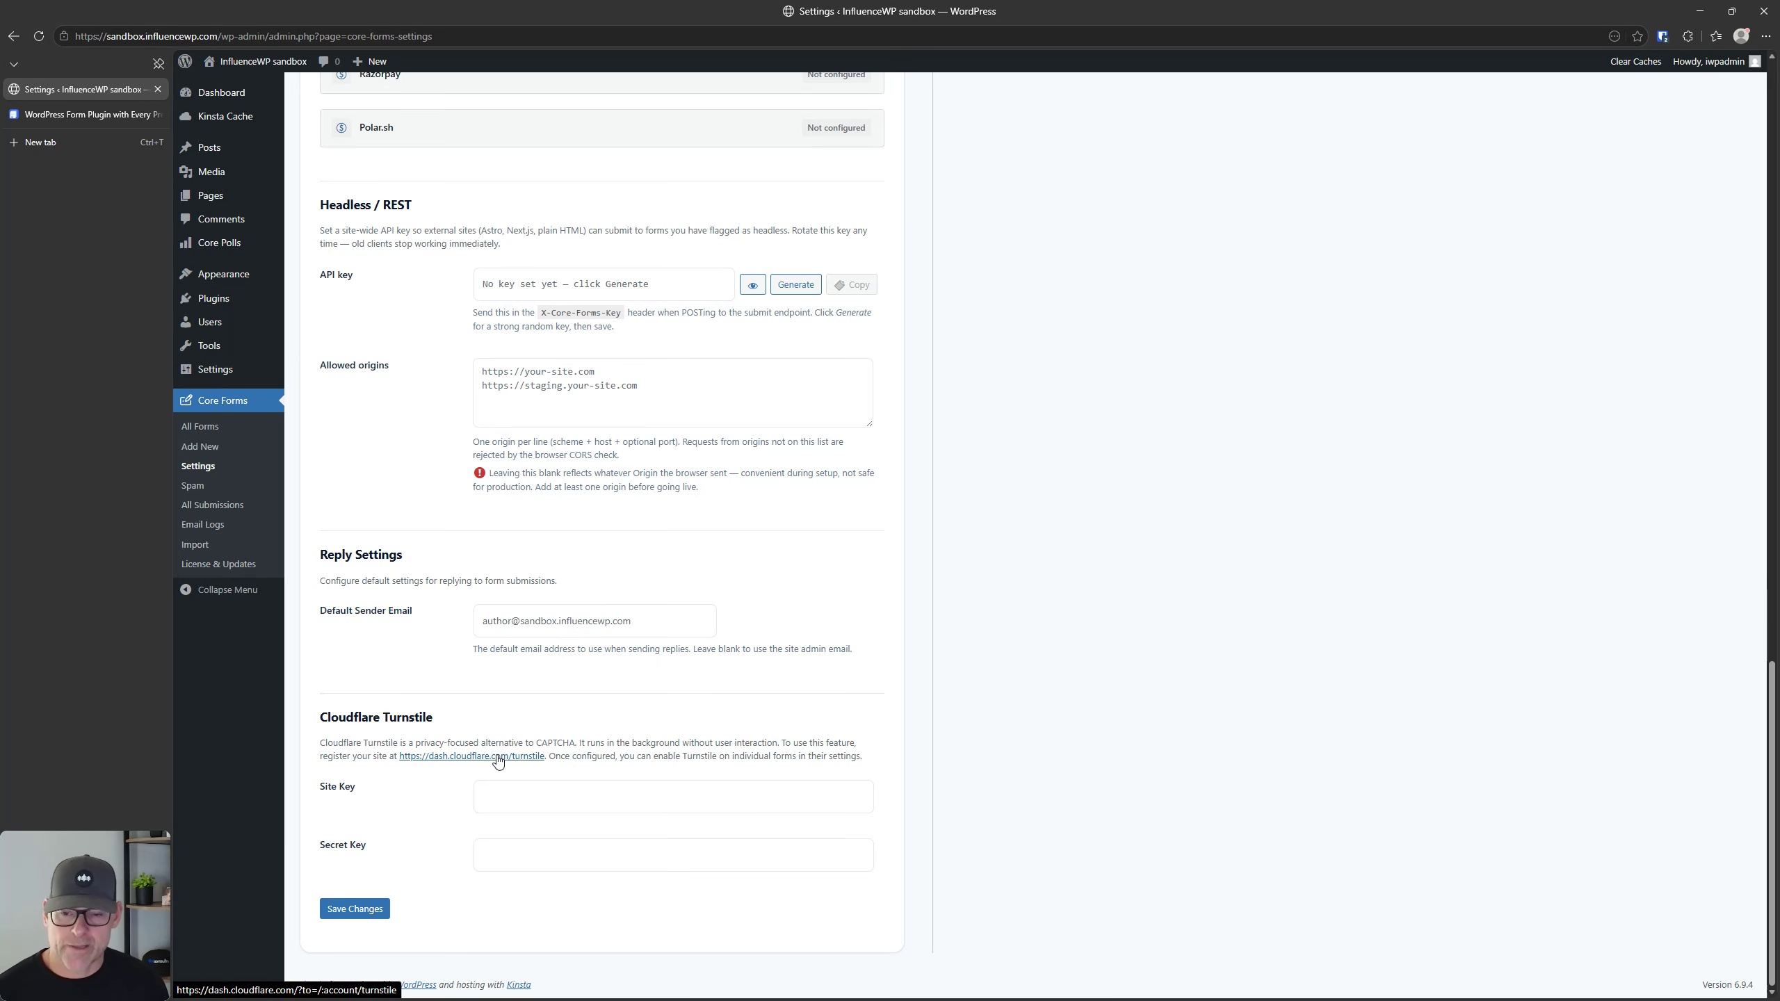
key("ctrl")
key("ctrl")
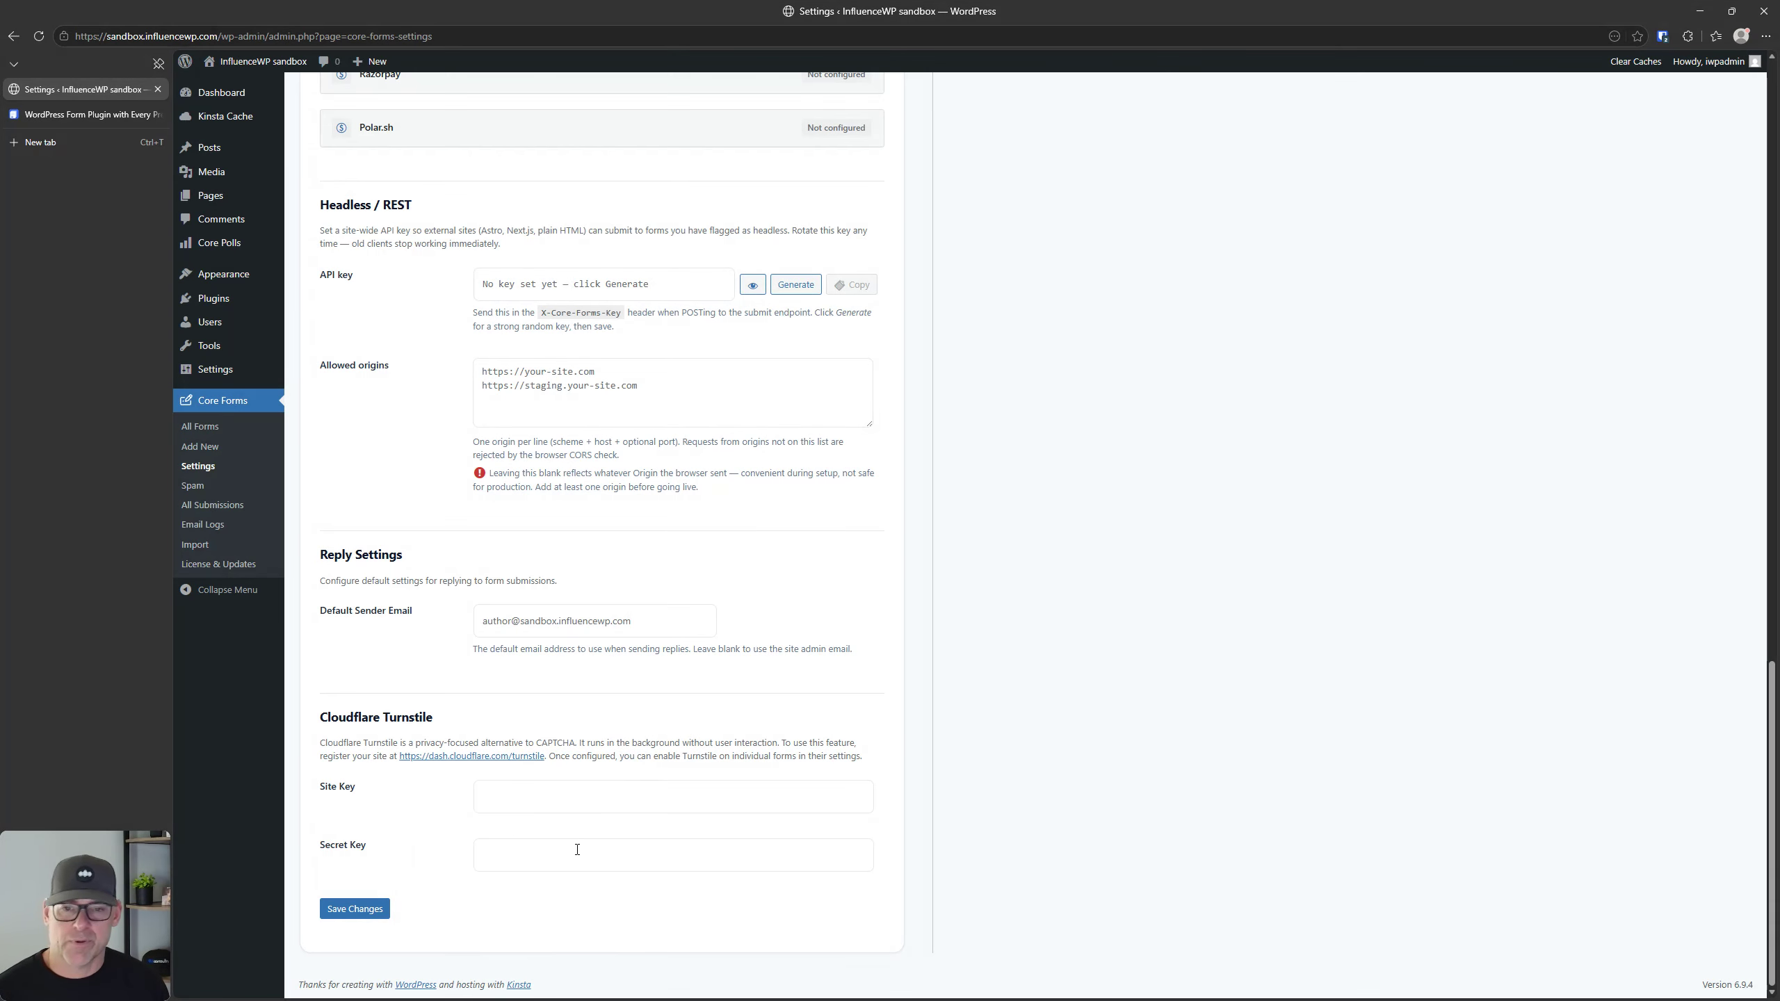
Step: Return to the Form Theme Customizer and examine its form preview and contrast check
scroll(576, 849, "up", 20)
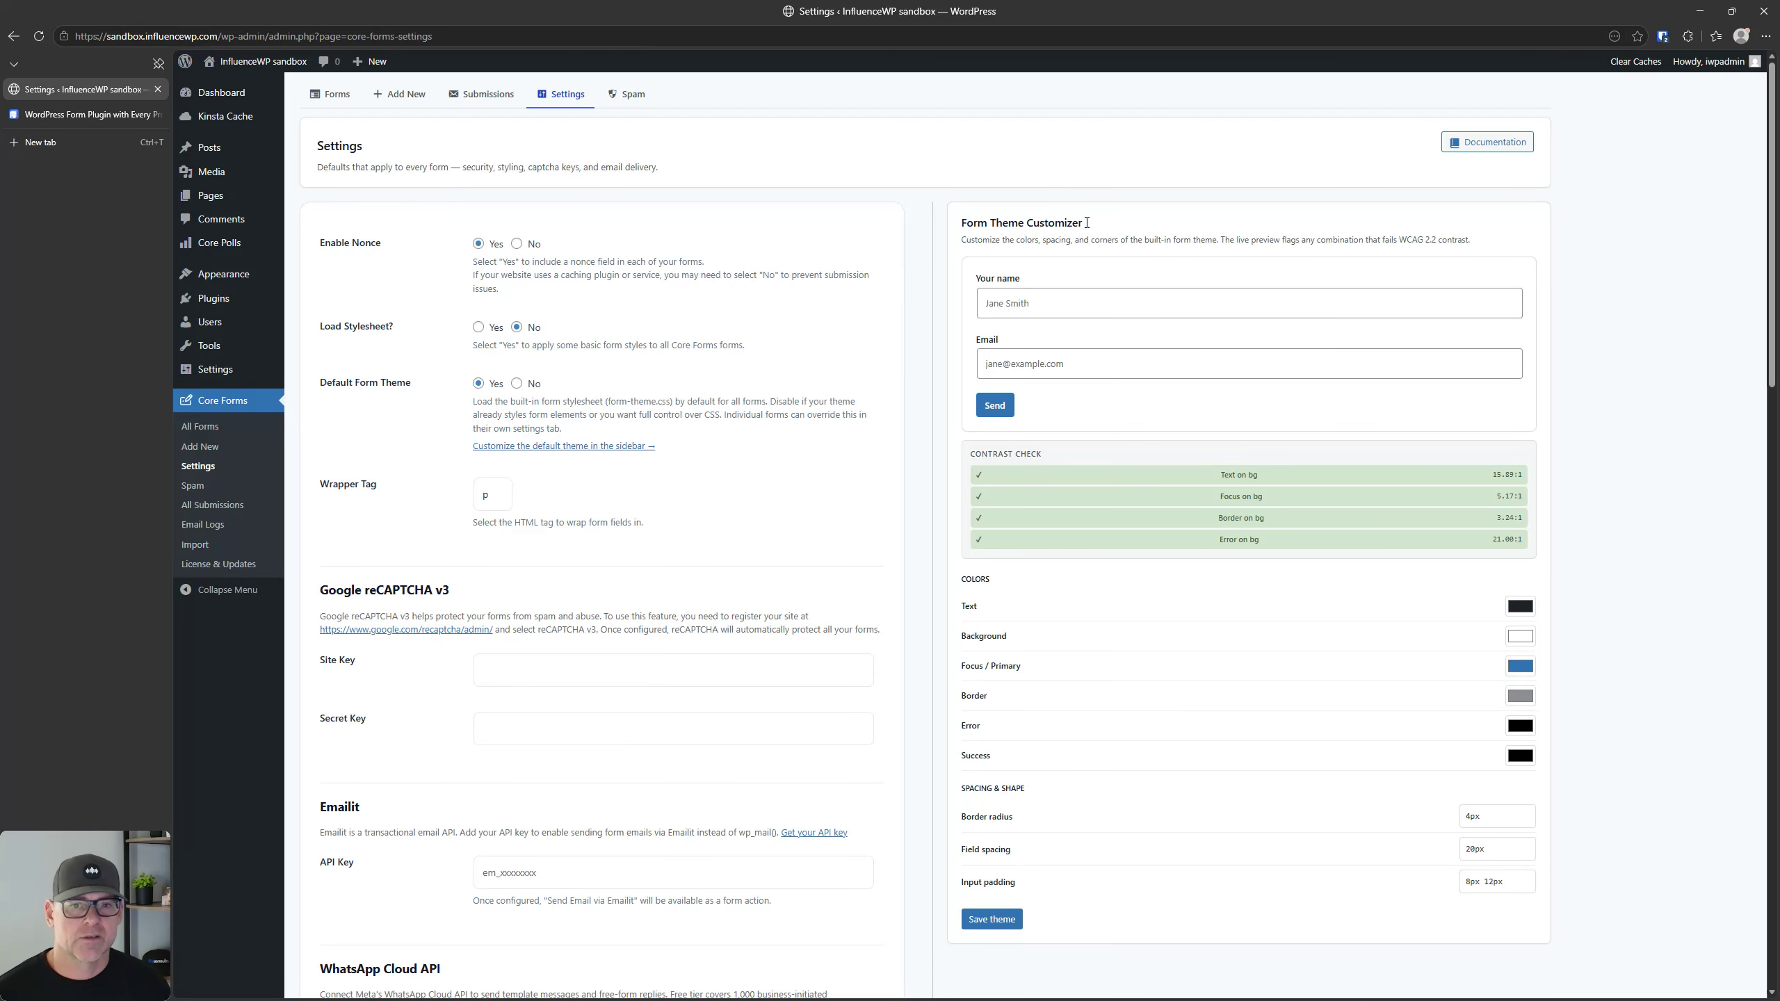
scroll(1127, 345, "down", 2)
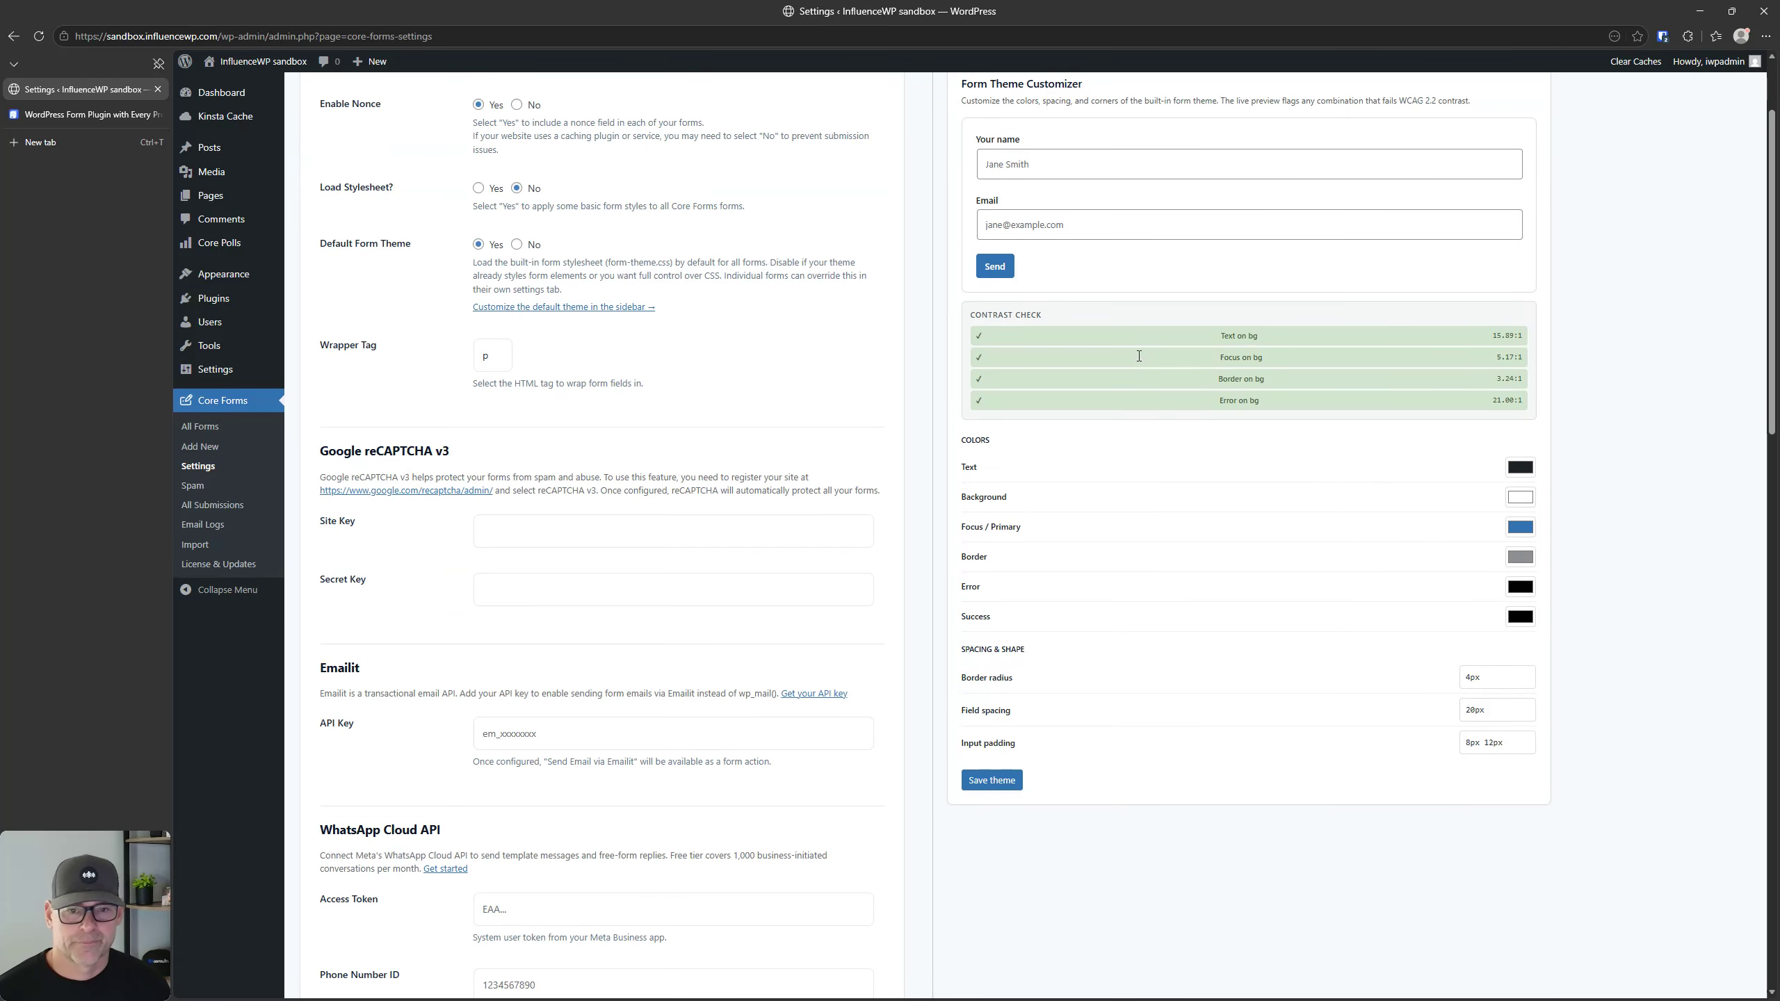
scroll(1016, 334, "up", 2)
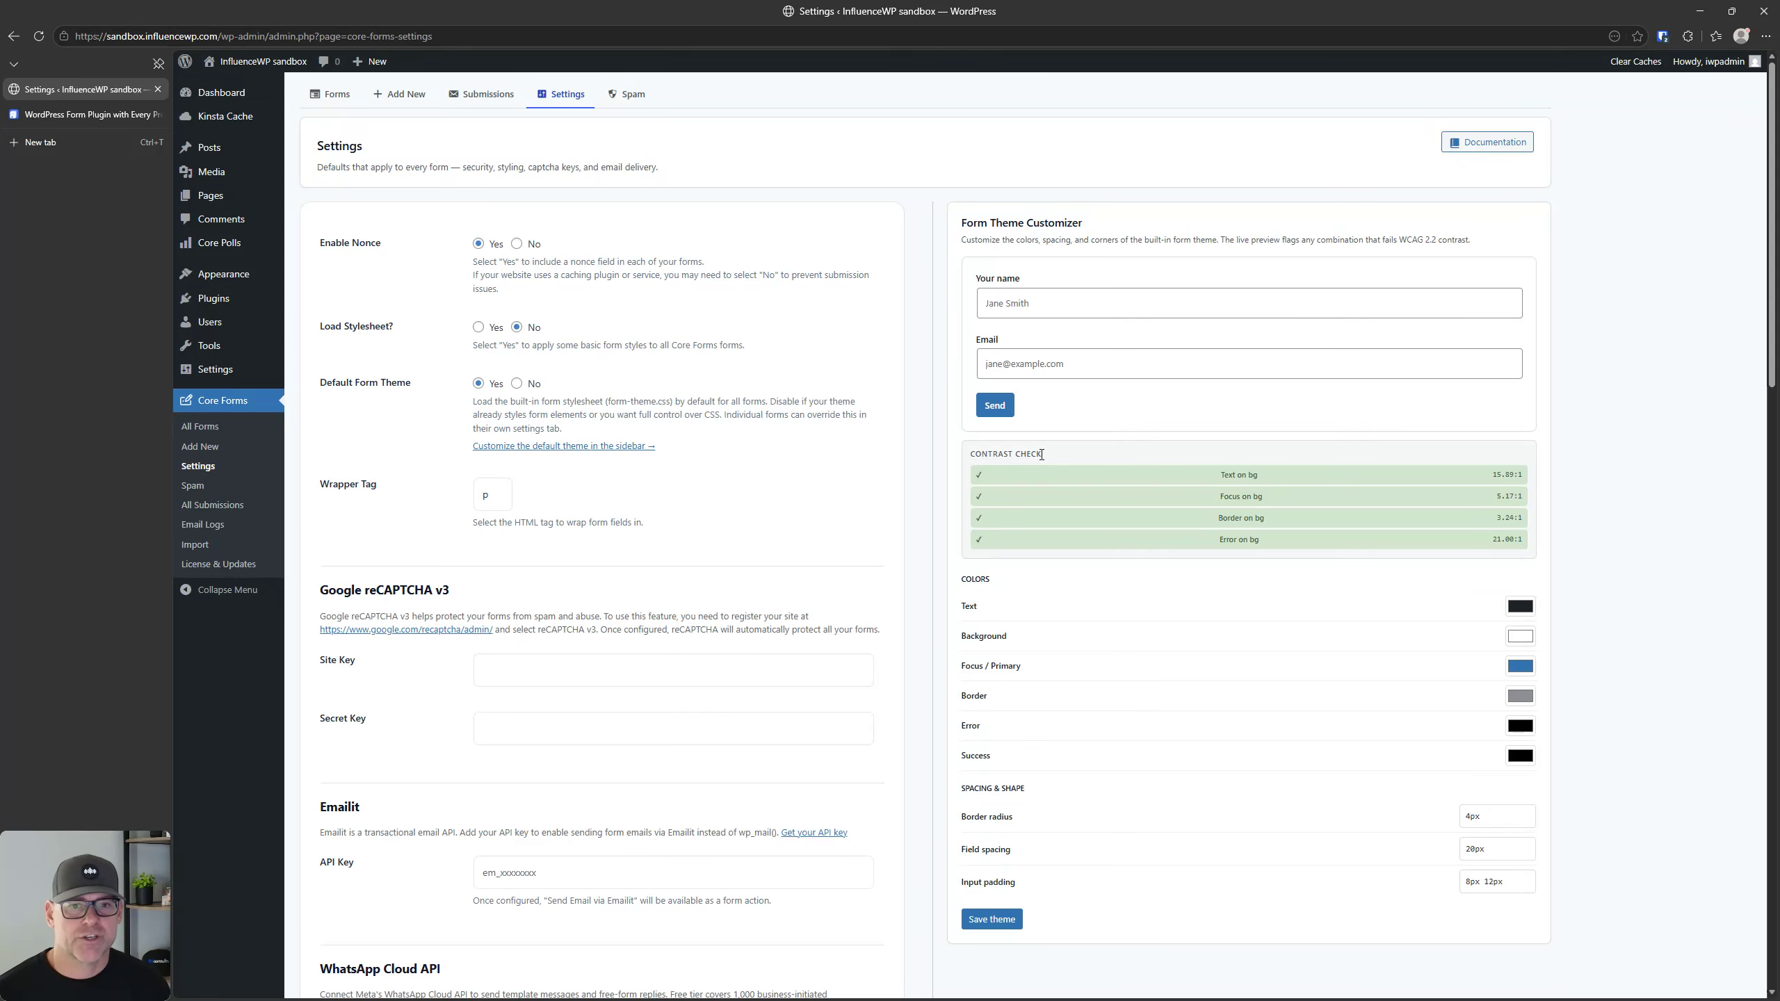
key("ctrl")
key("ctrl")
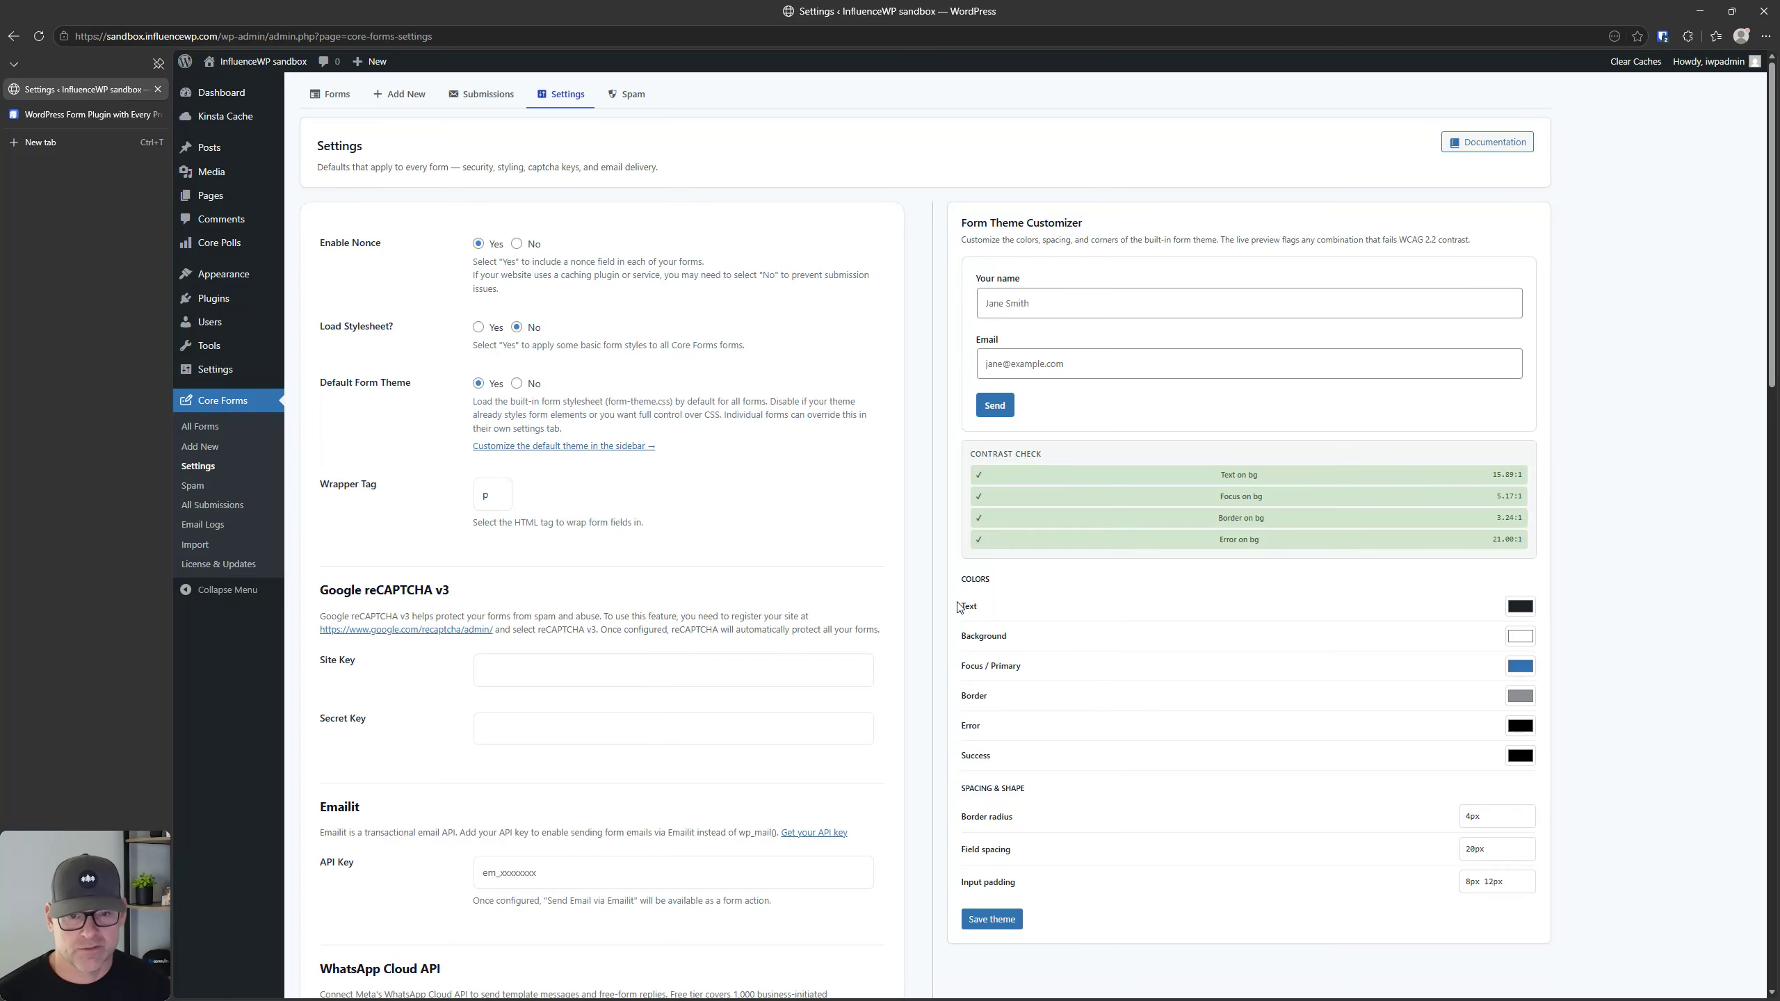
Step: Set the form theme's text colour to a light grey, RGB 213, 217, 220, to test the contrast check
left_click(1520, 606)
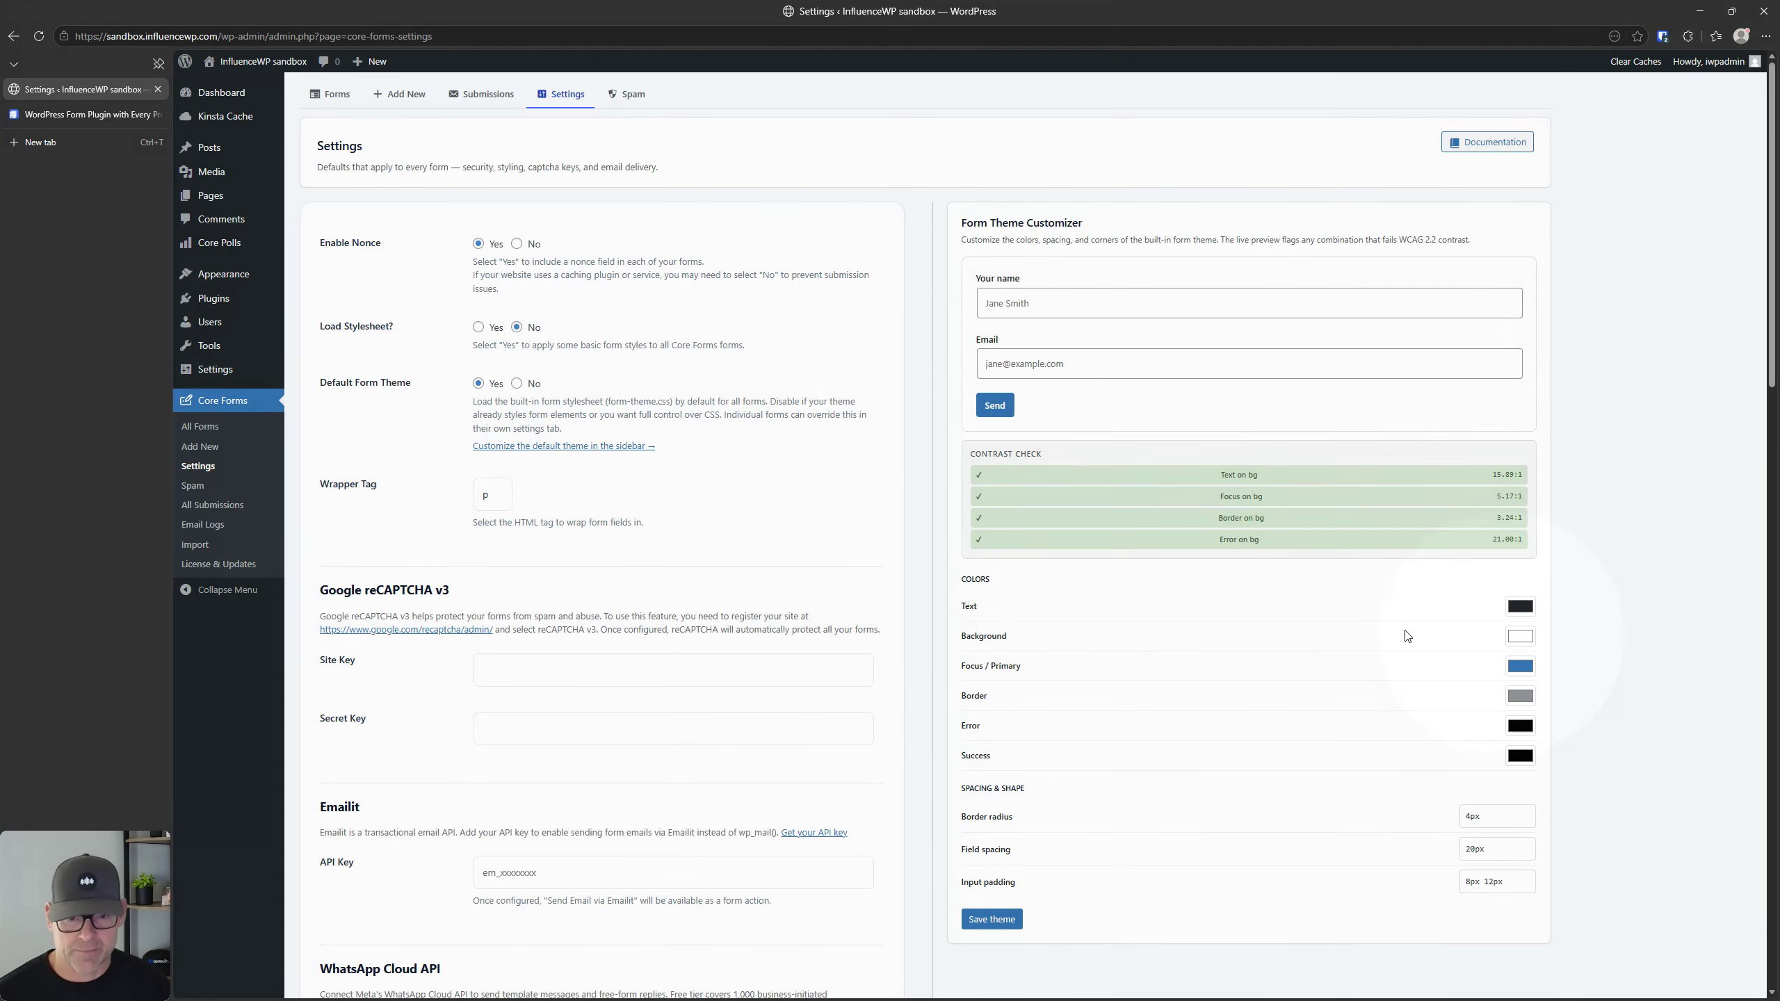
left_click(1525, 607)
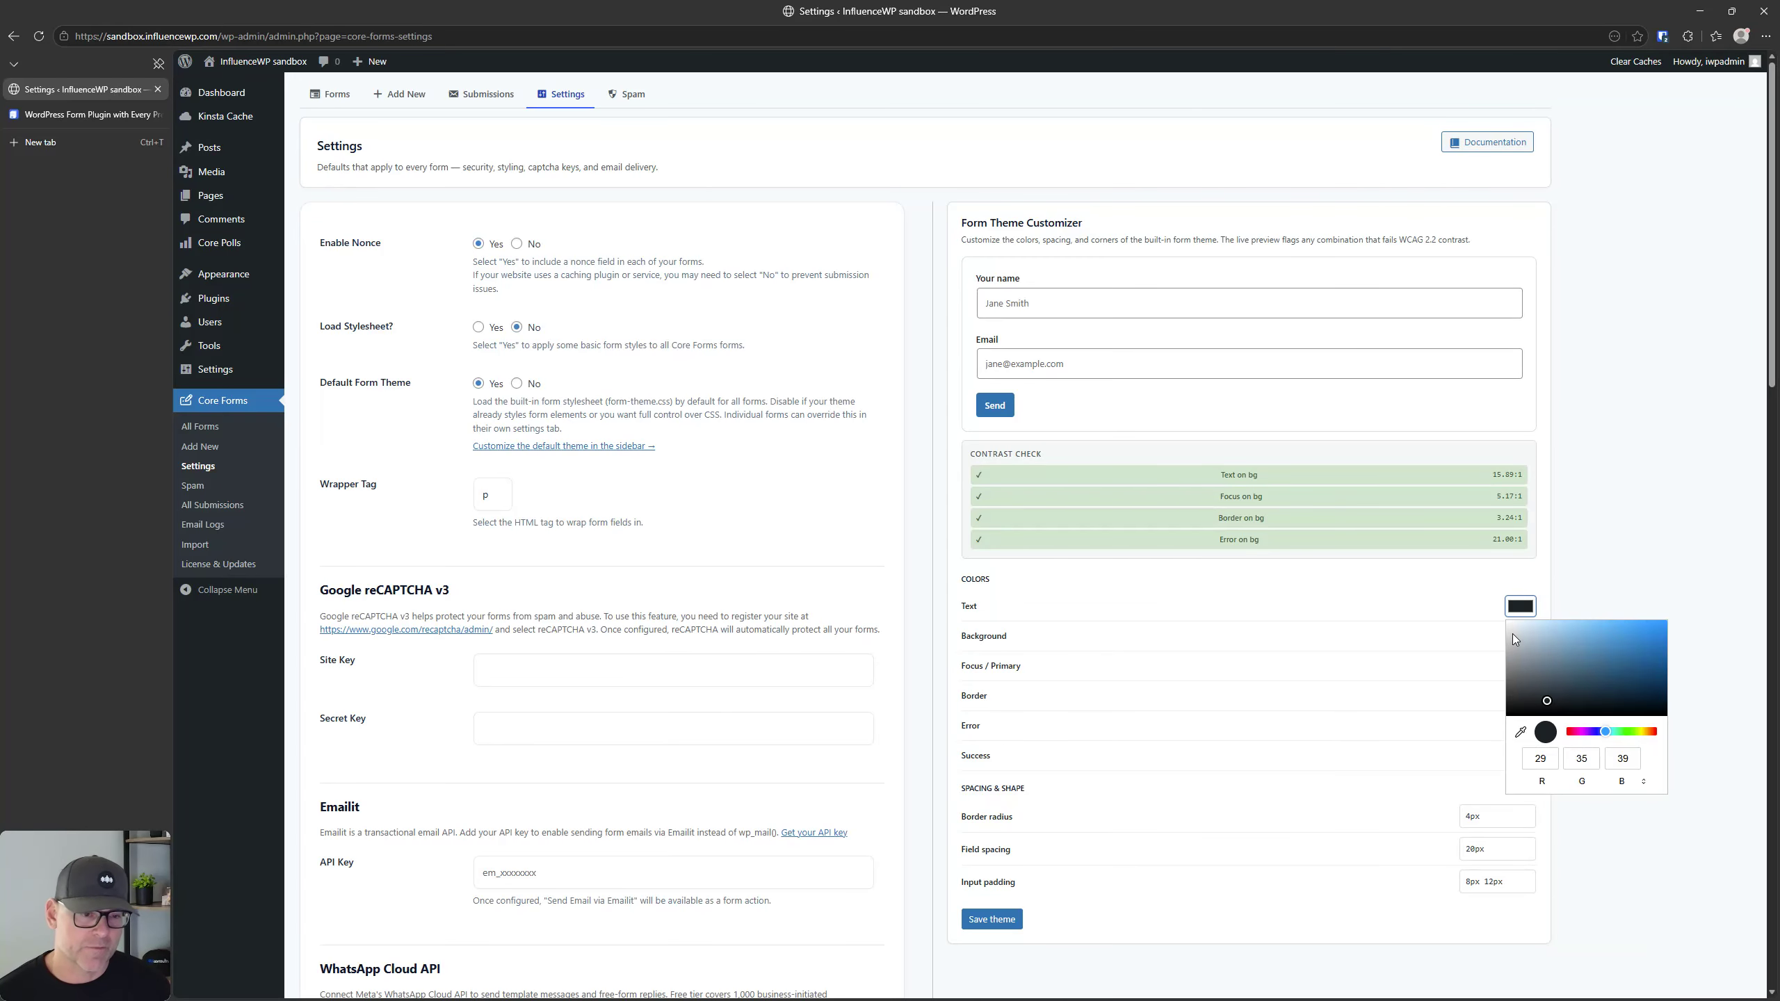
left_click(1512, 635)
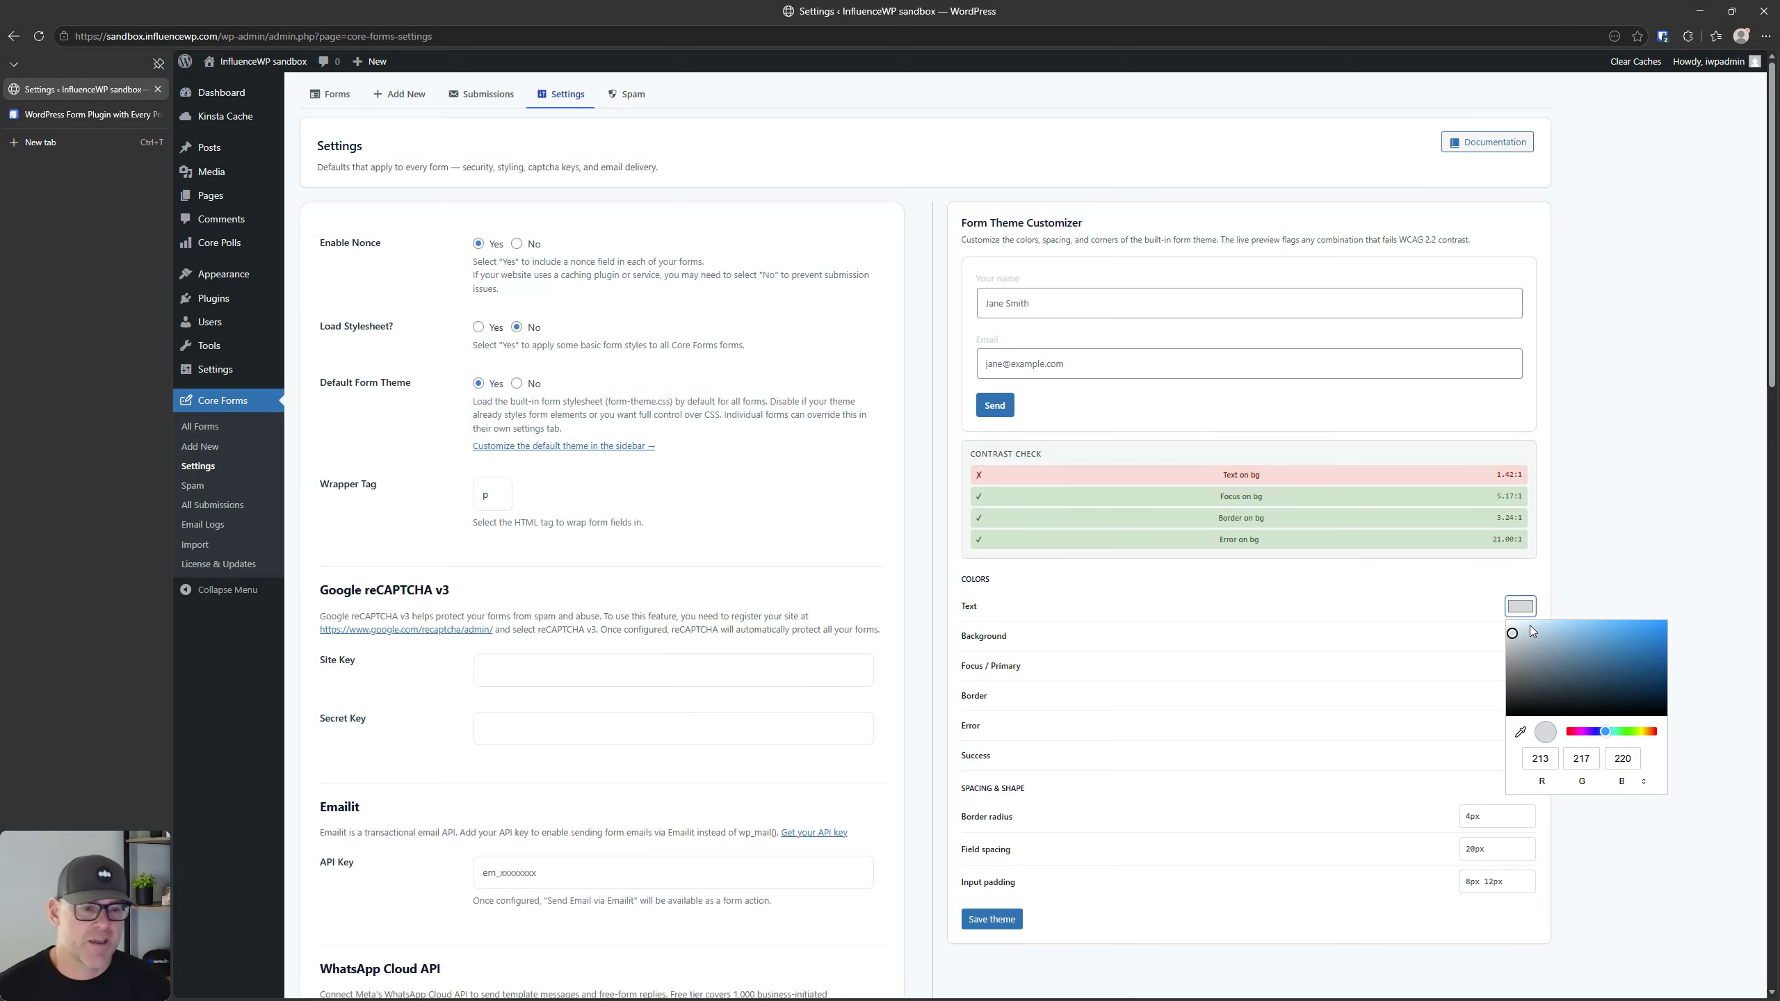
left_click(1679, 452)
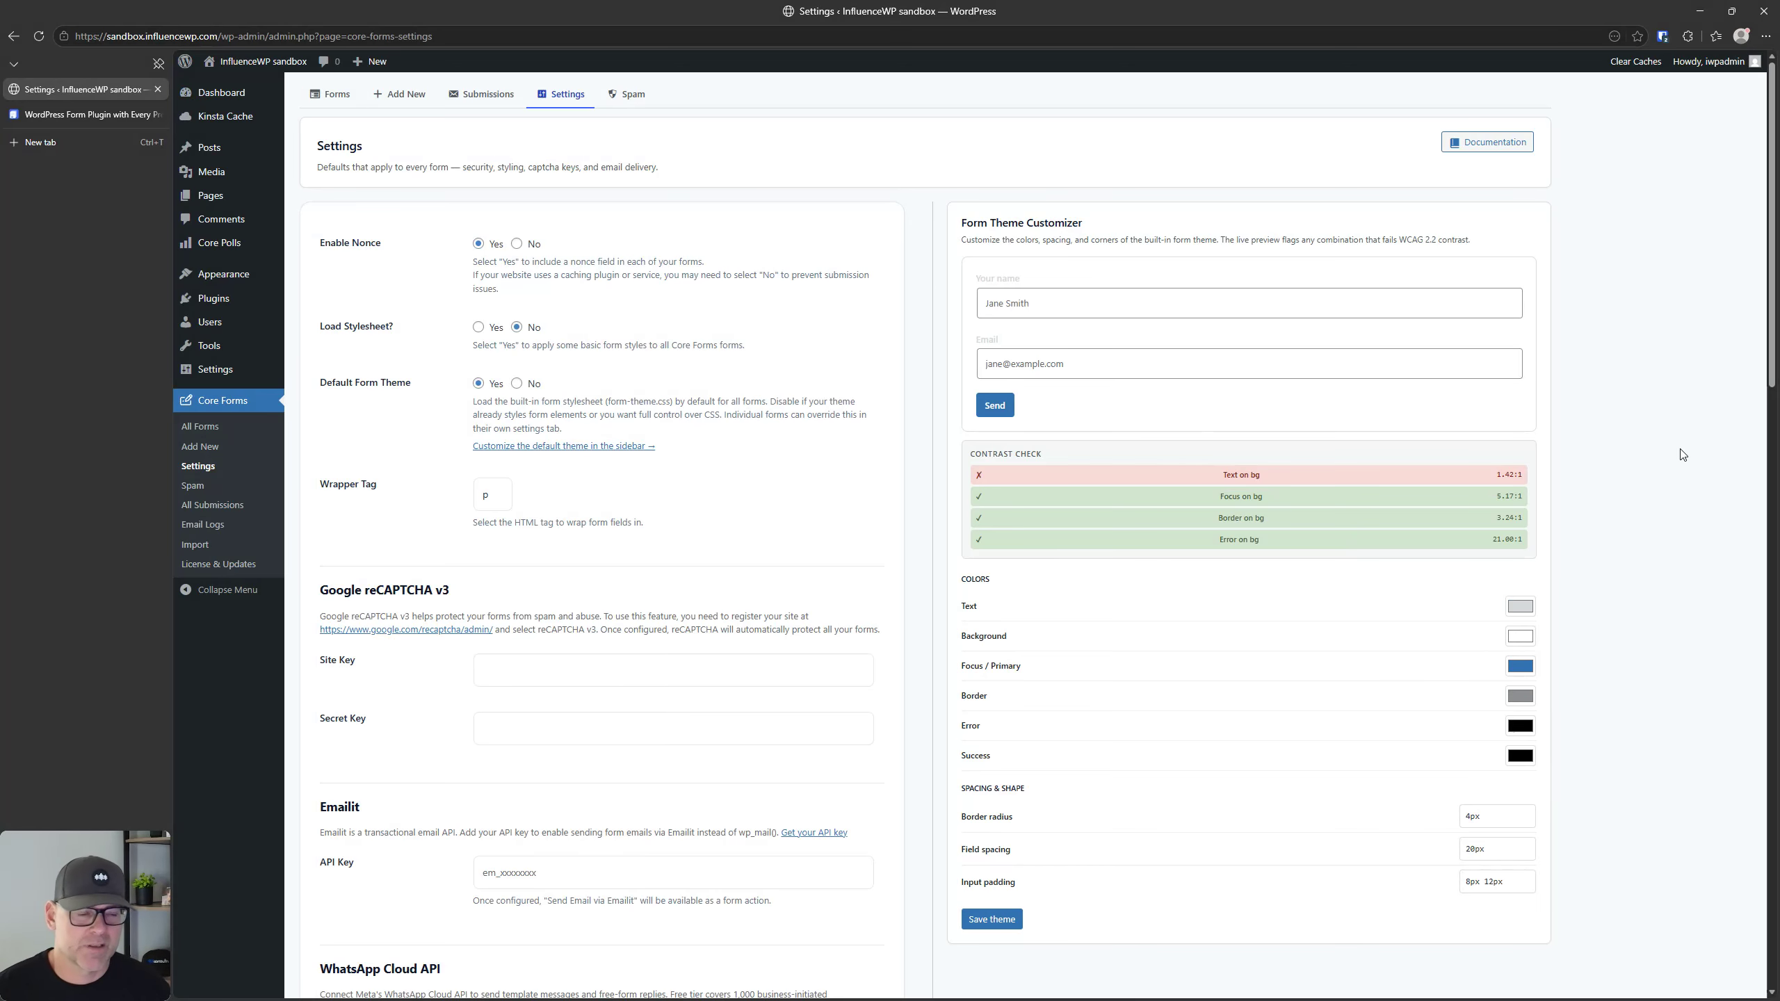
Step: Set the form theme's text colour to near black
left_click(1516, 607)
left_click_drag(1510, 698, 1511, 717)
left_click(1628, 493)
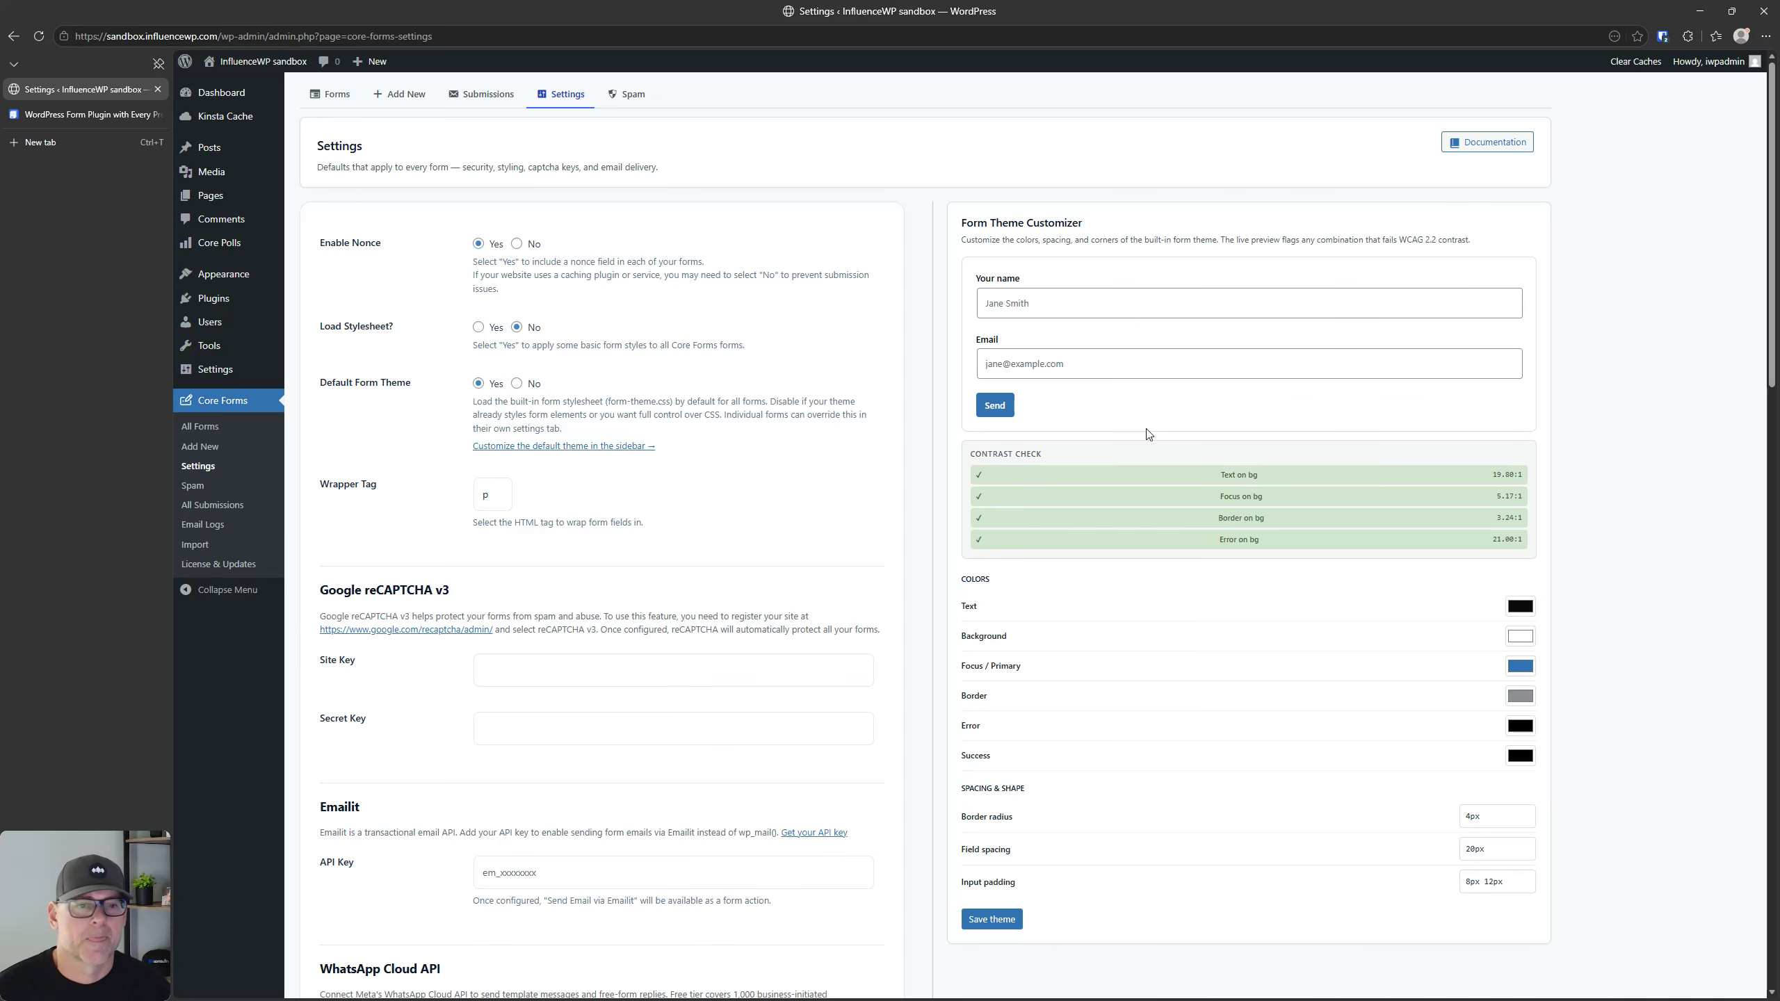
Step: Look over the Form Theme Customizer's colour, spacing and shape options together with the form preview
scroll(1148, 434, "down", 4)
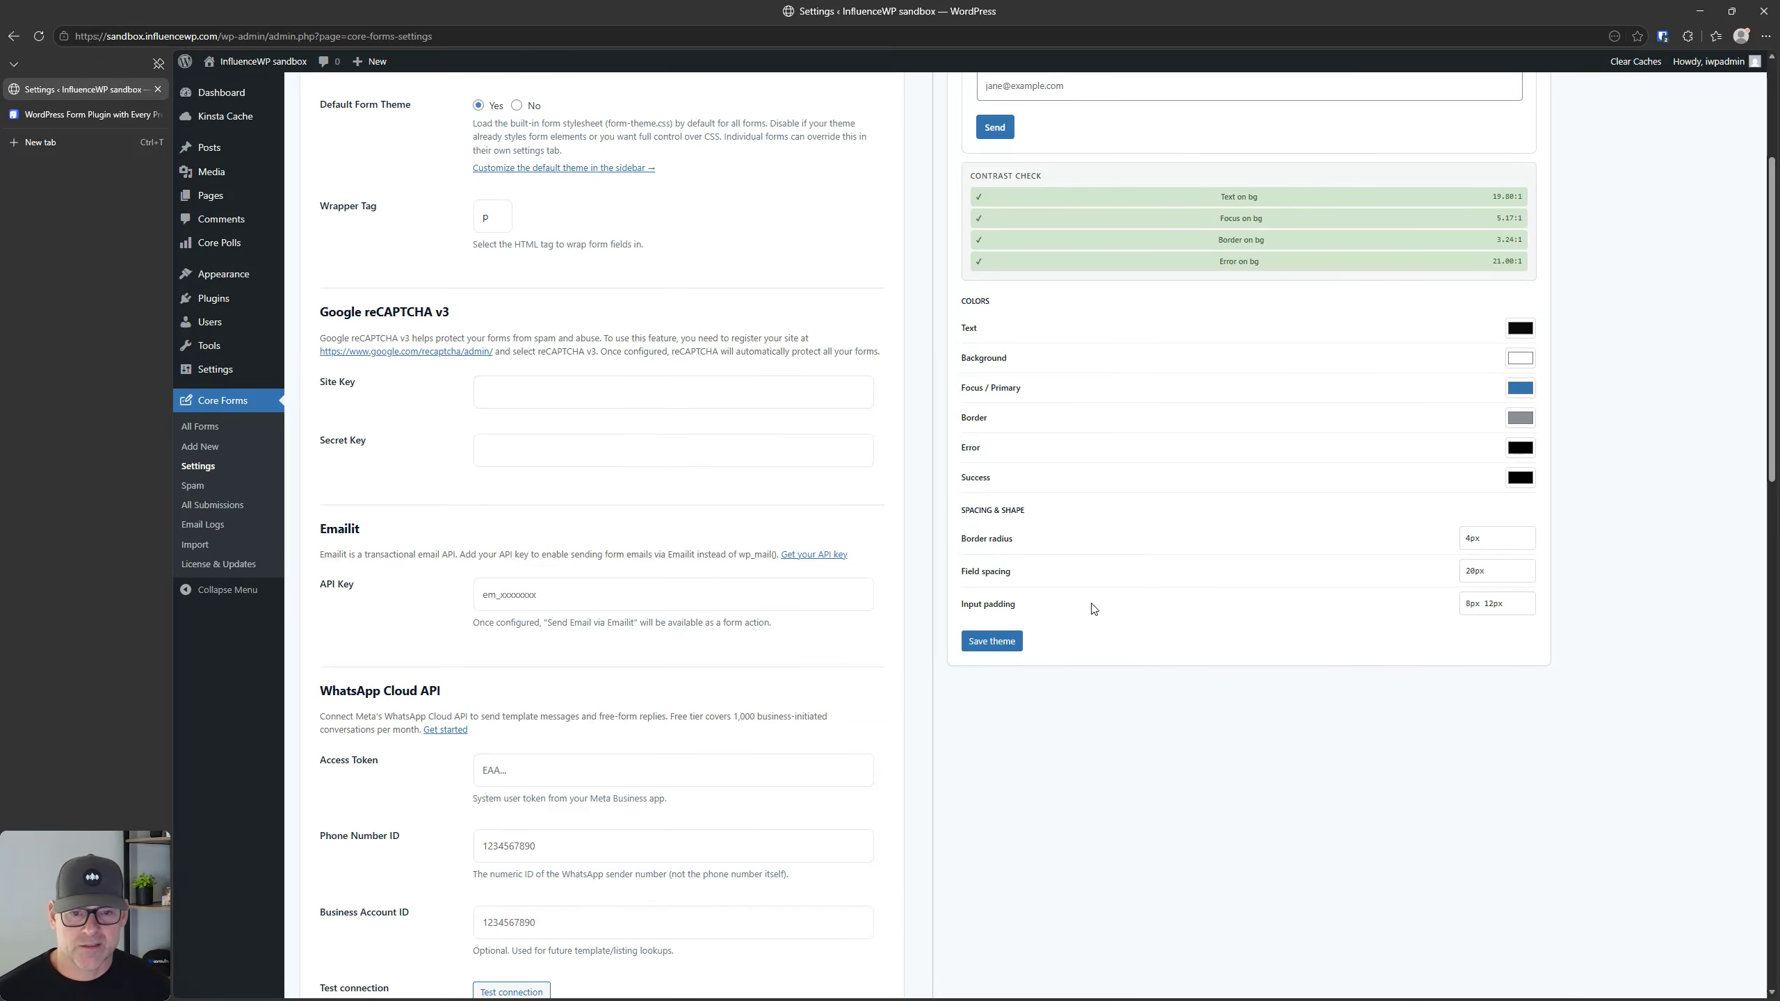
scroll(1127, 610, "up", 4)
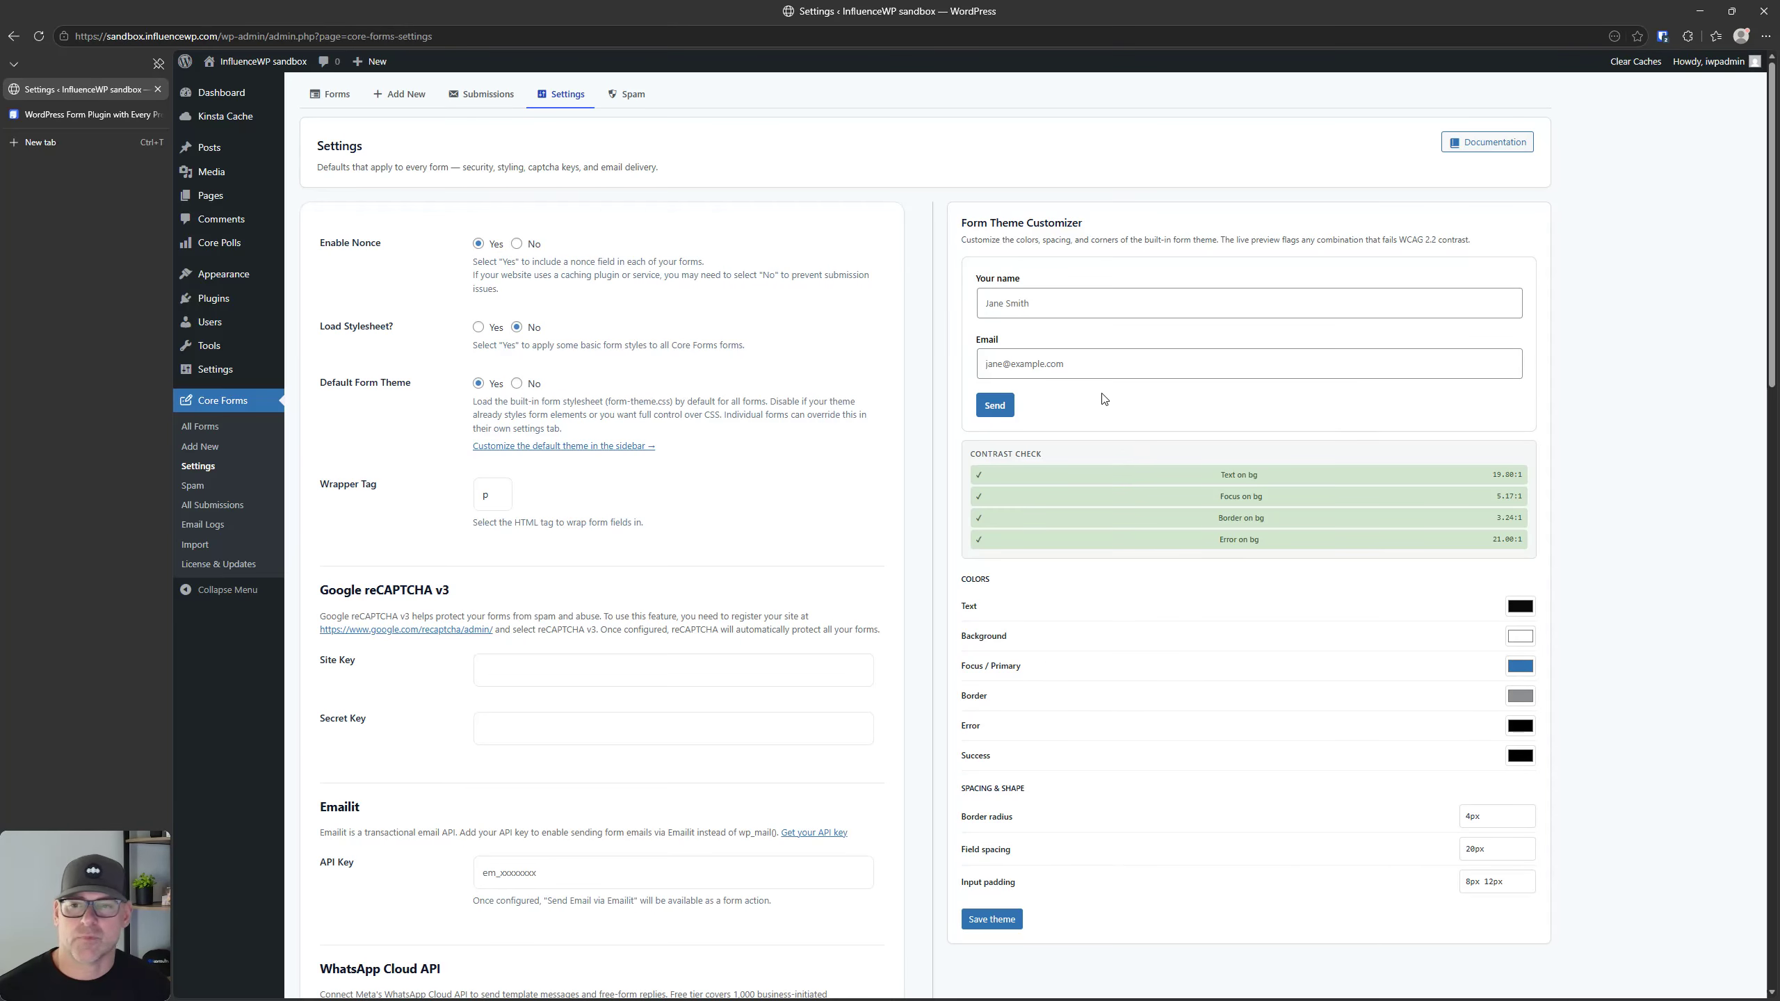
scroll(1299, 366, "down", 20)
scroll(1297, 379, "up", 10)
scroll(1297, 379, "down", 10)
scroll(1311, 387, "down", 4)
scroll(1324, 498, "up", 20)
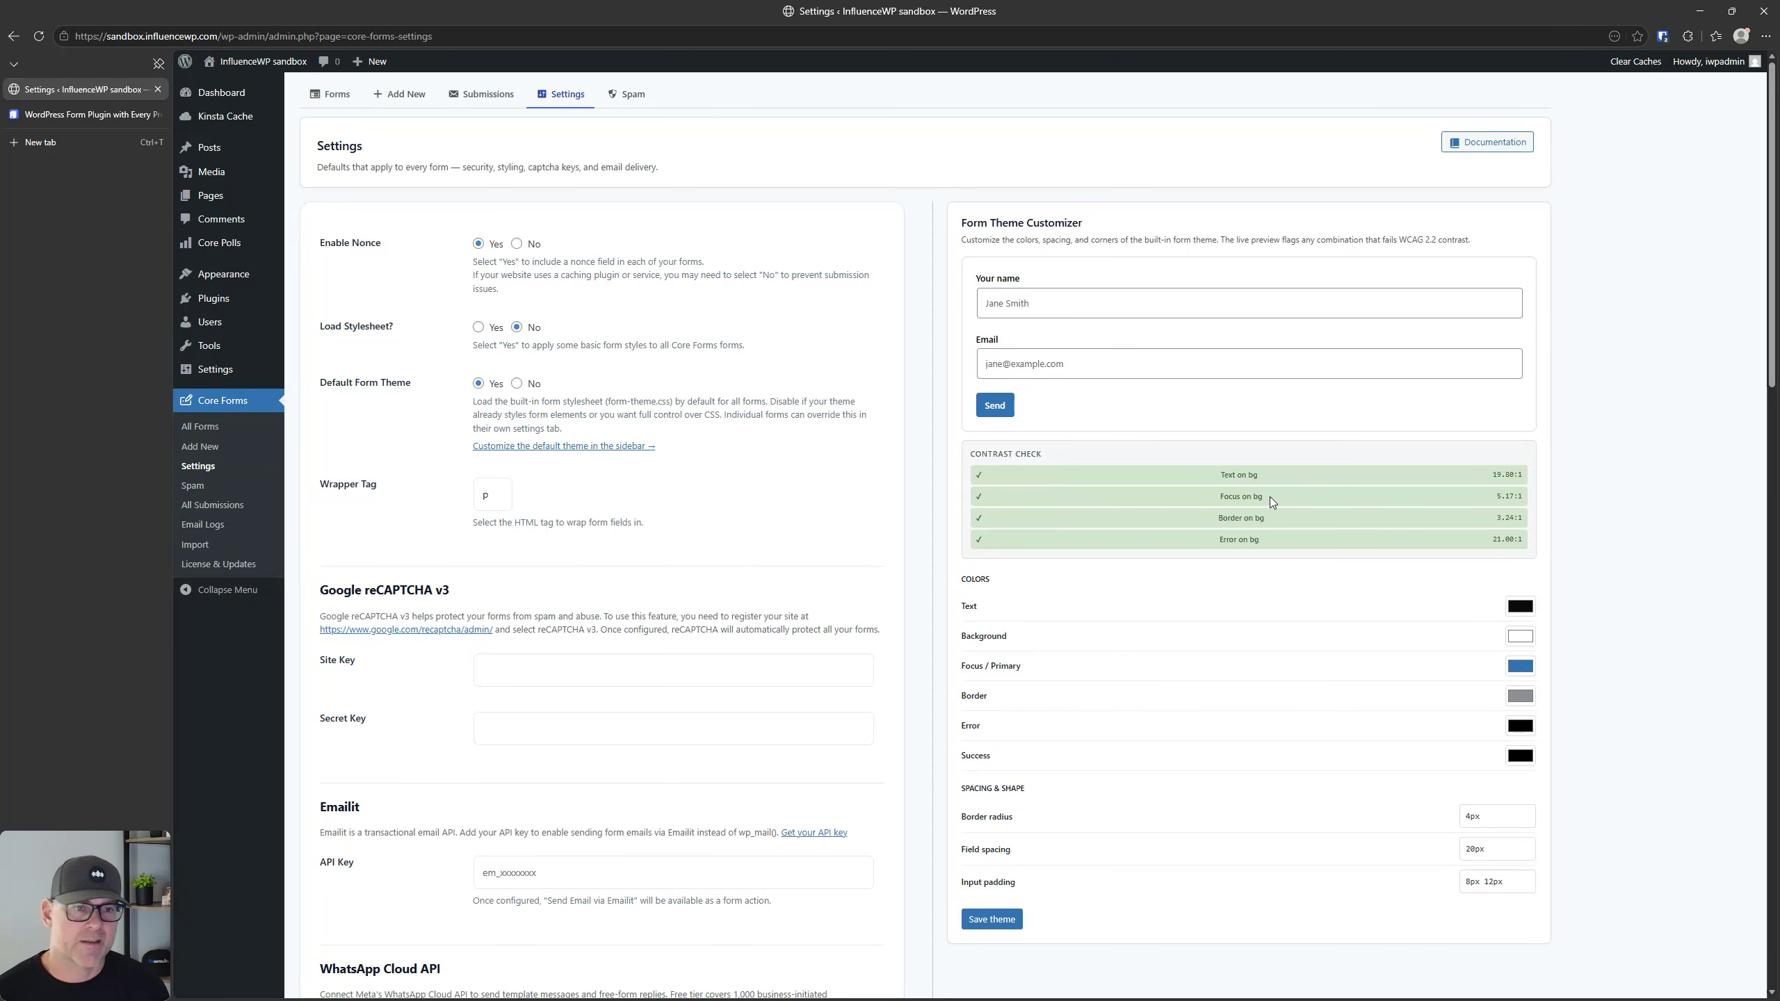
Step: View the Core Forms Submissions and Spam pages and return to the forms list
left_click(477, 100)
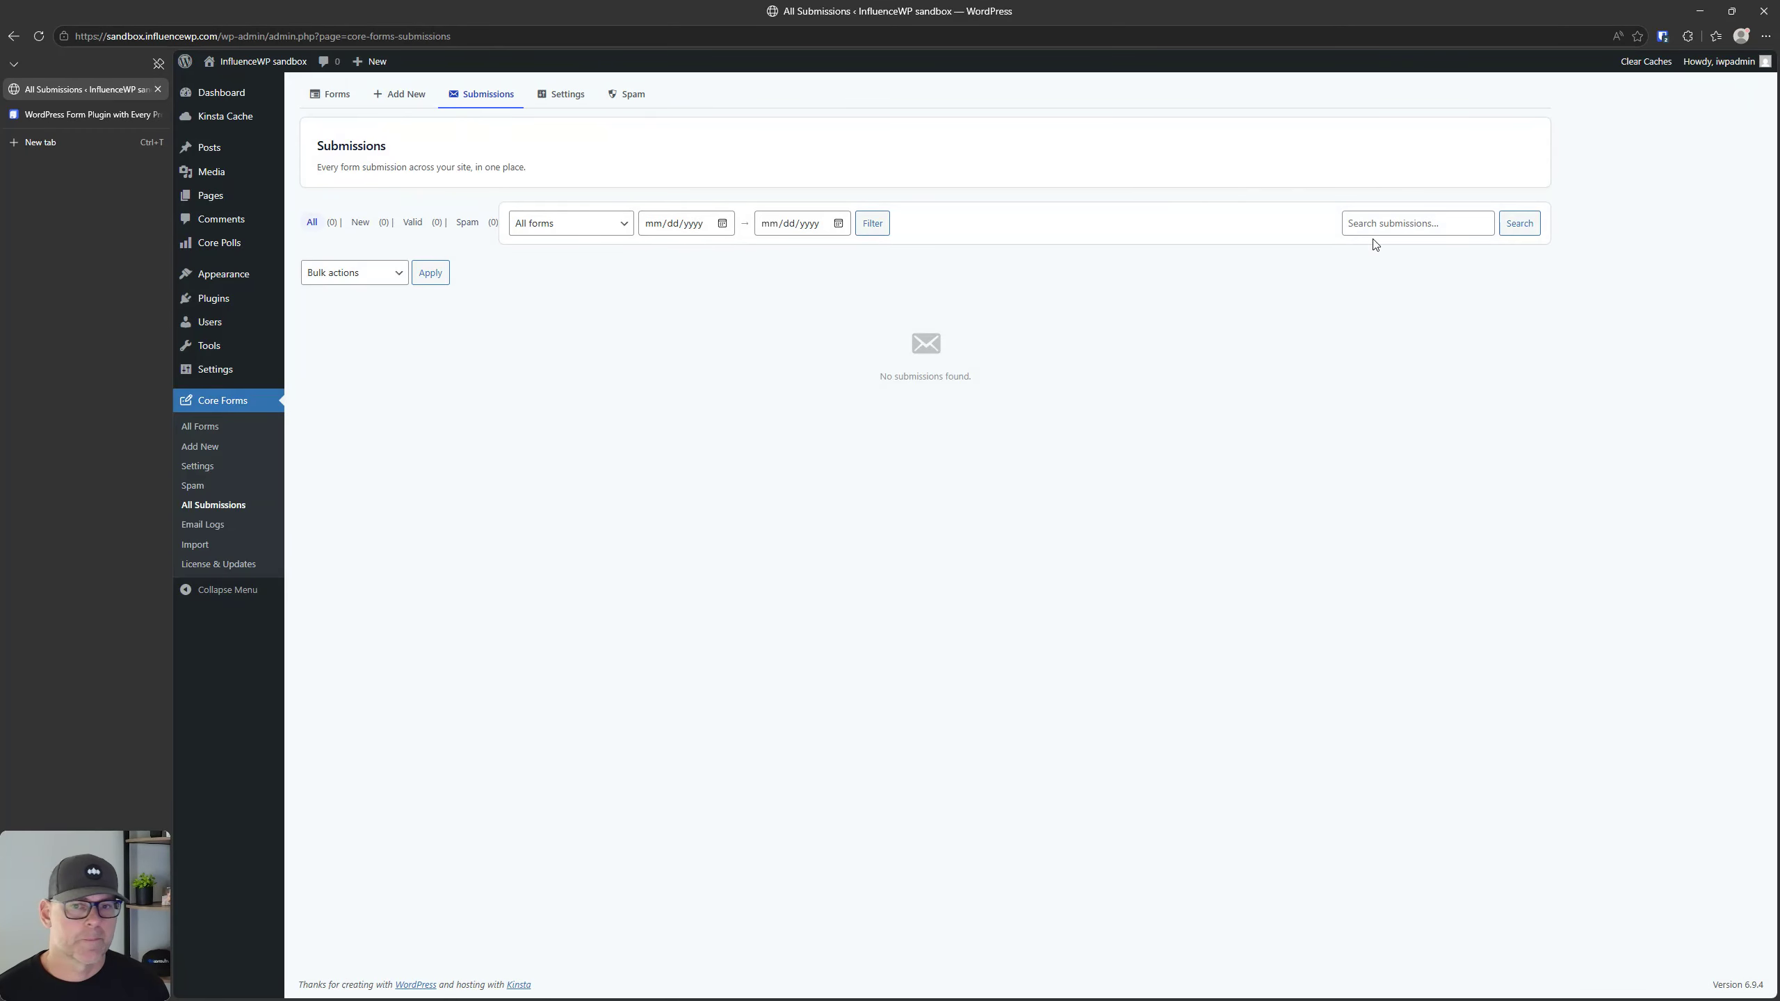
left_click(564, 95)
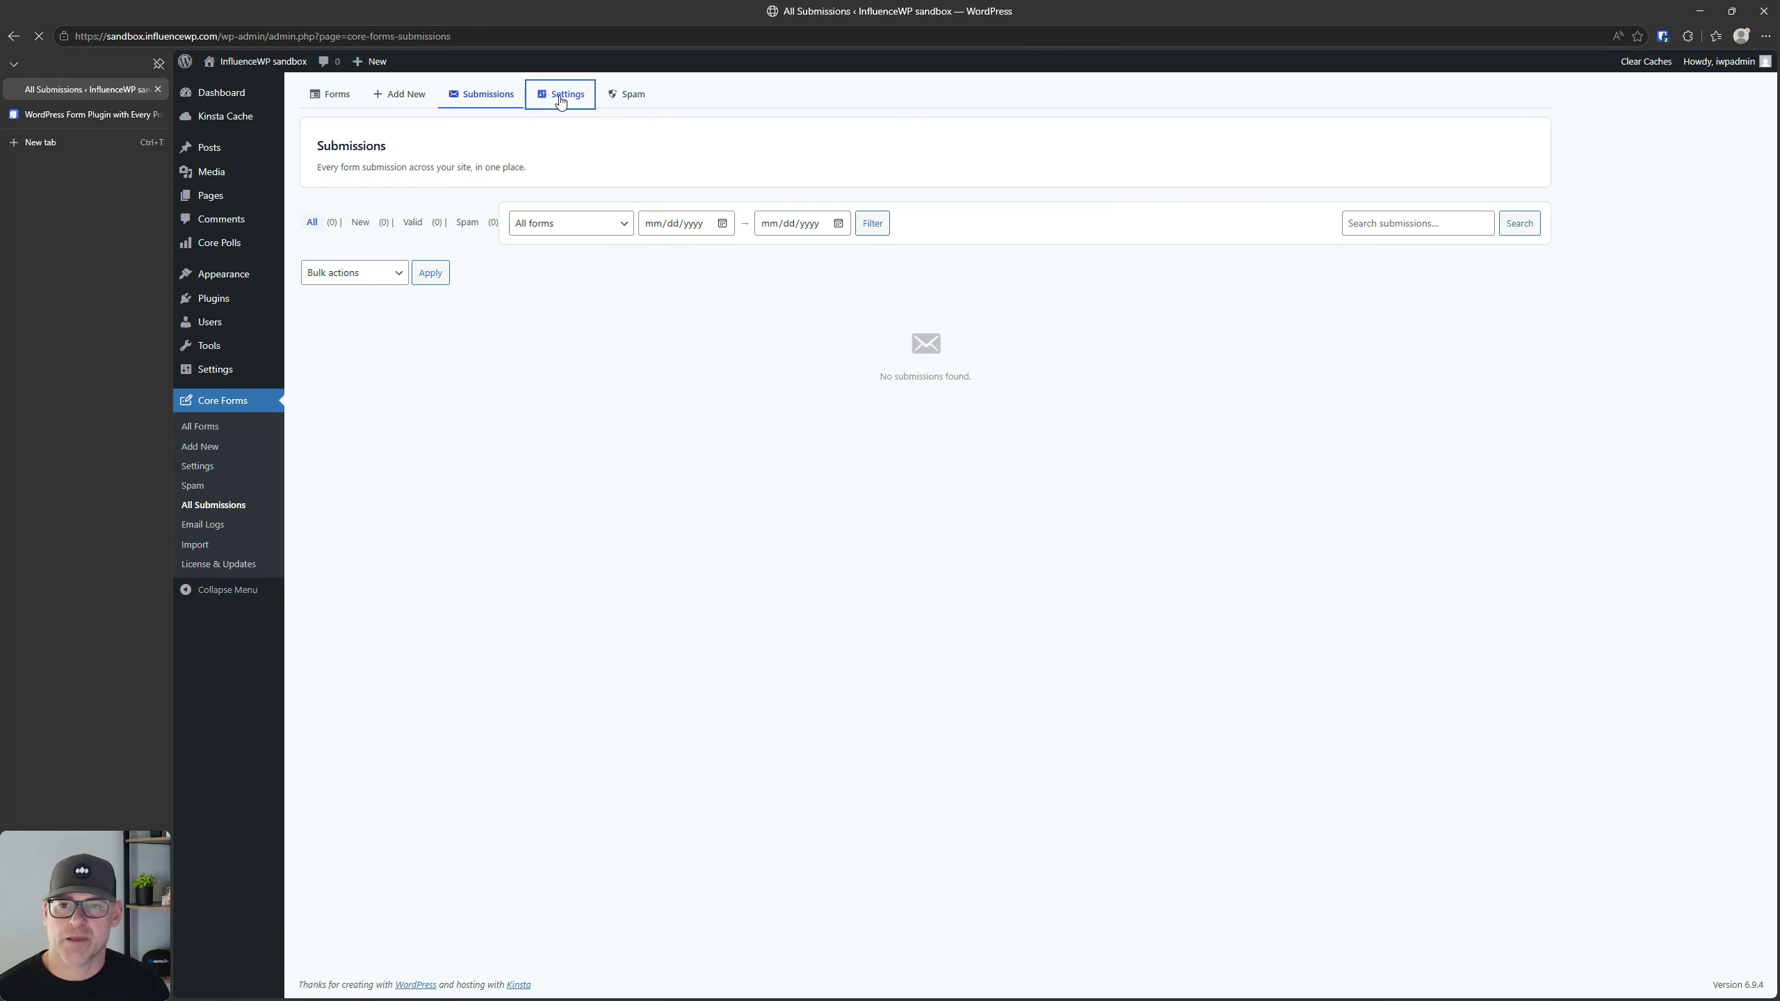
left_click(637, 100)
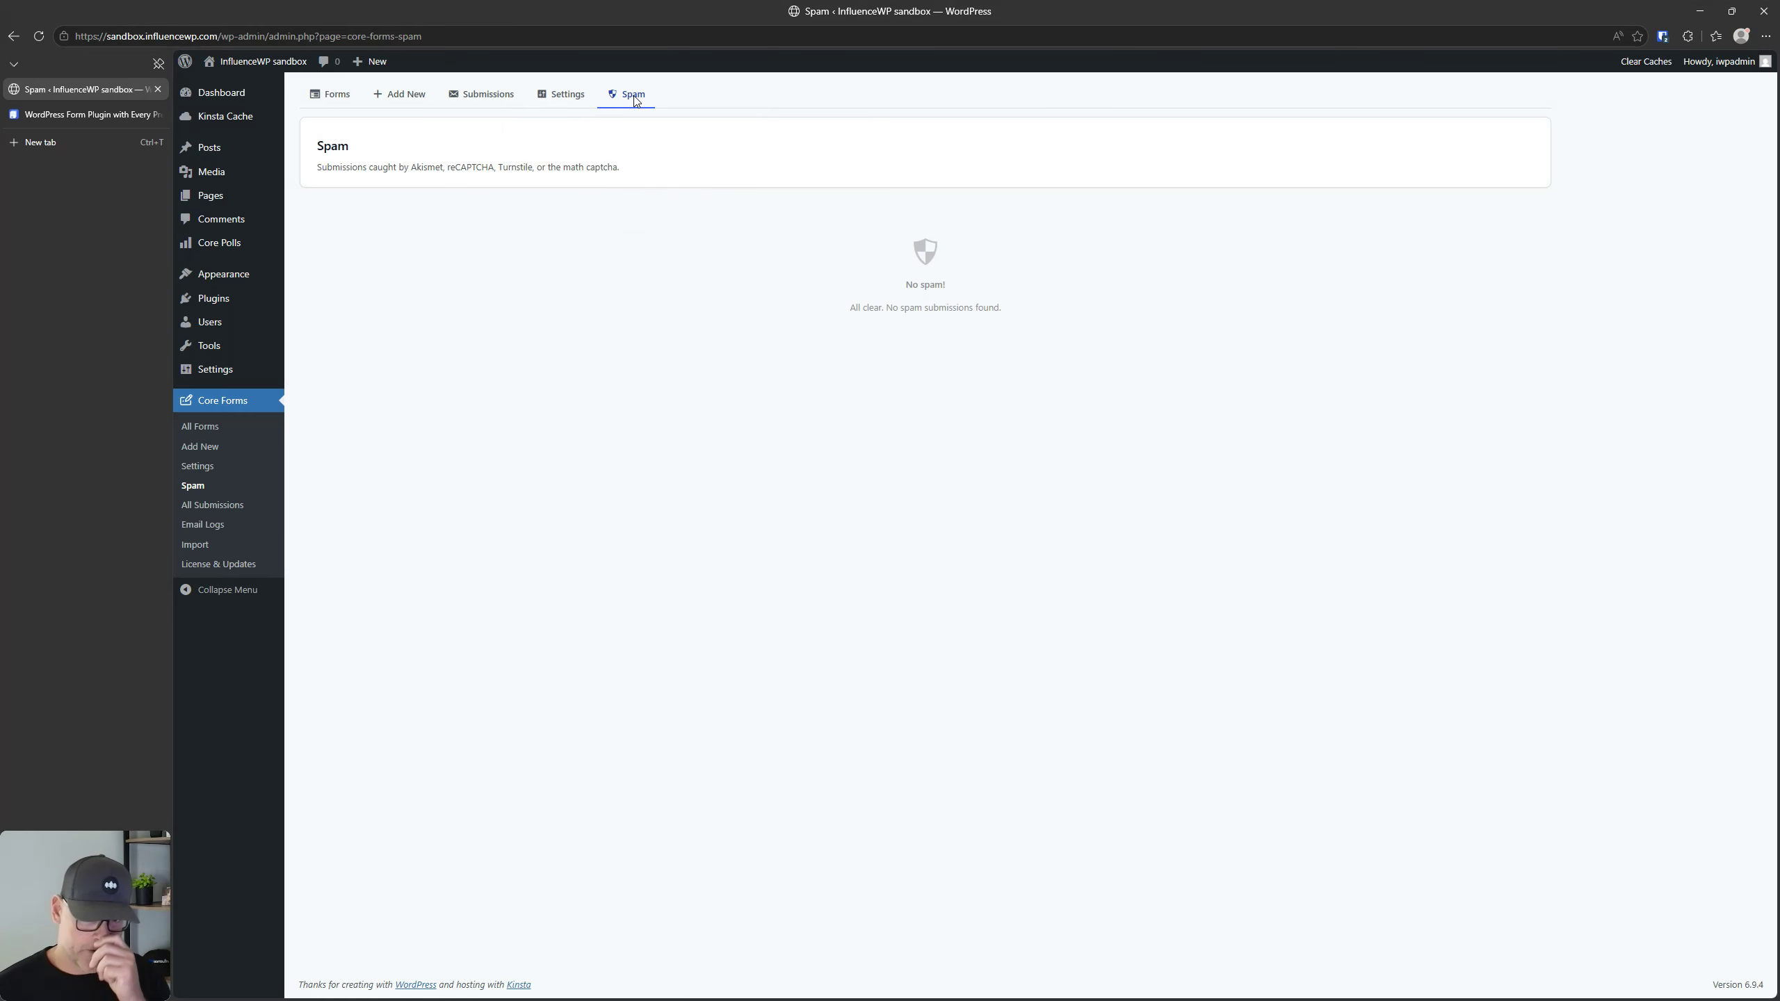
left_click(564, 95)
left_click(491, 96)
left_click(338, 93)
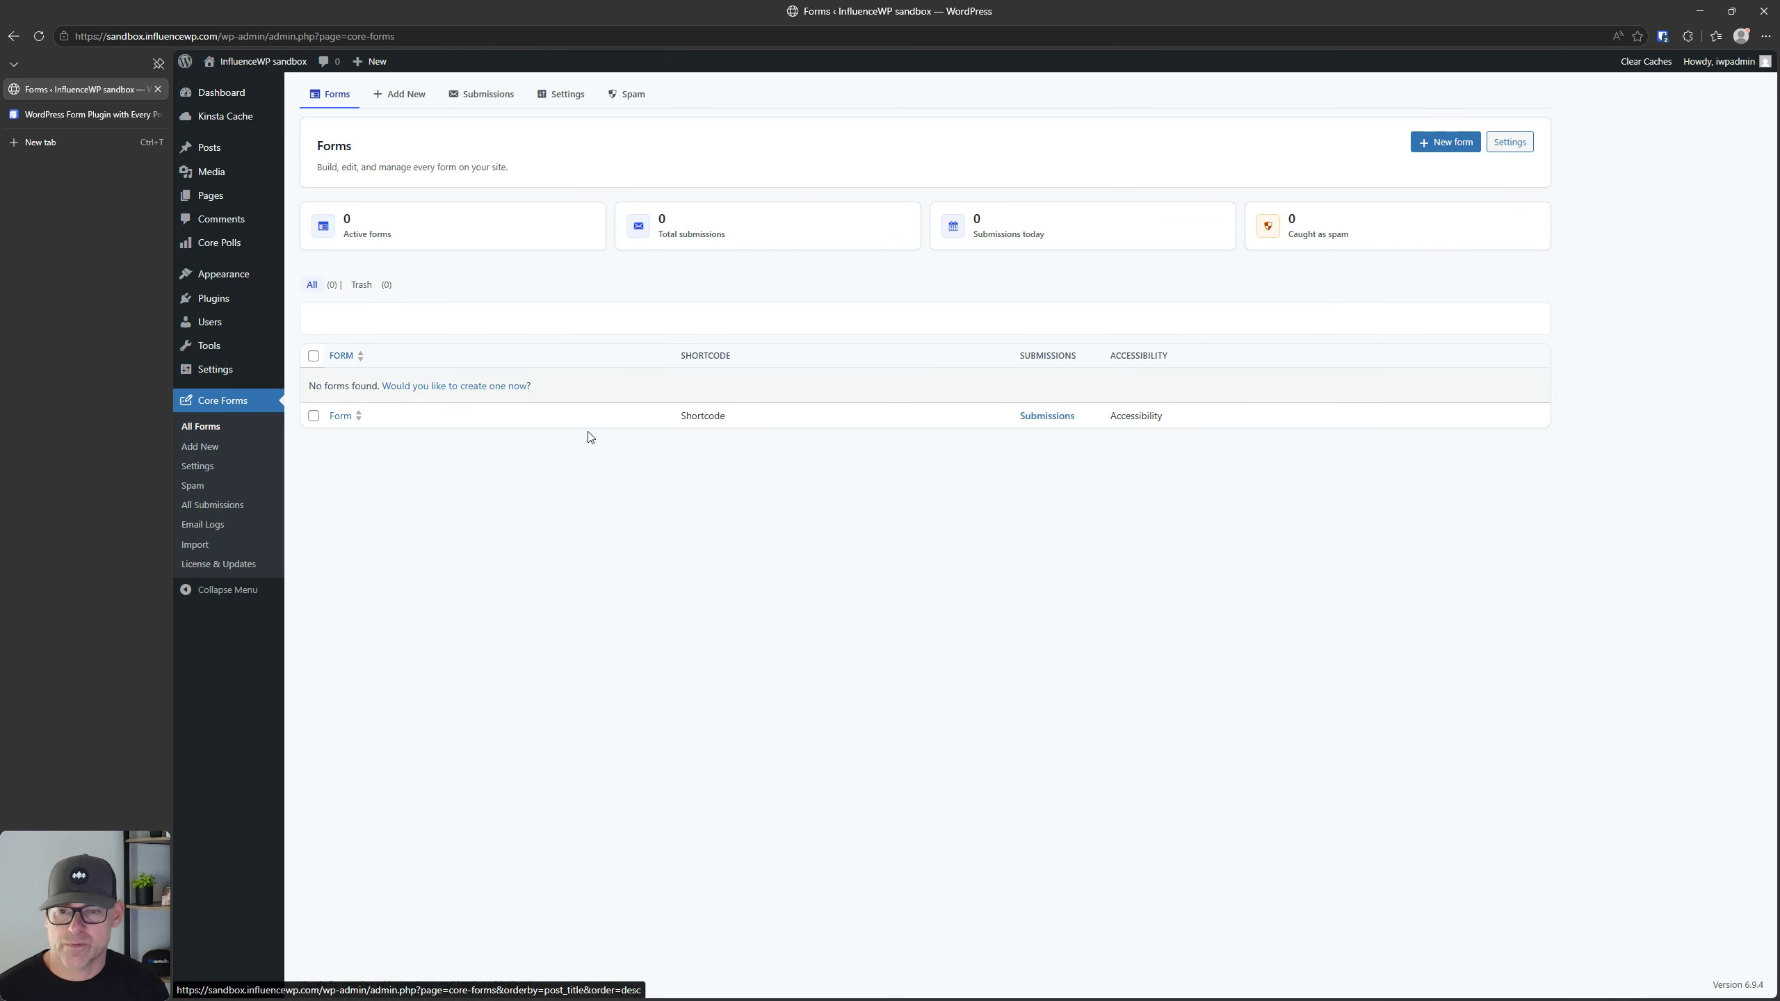
Step: View the Core Forms Email Logs and Import forms pages
left_click(204, 527)
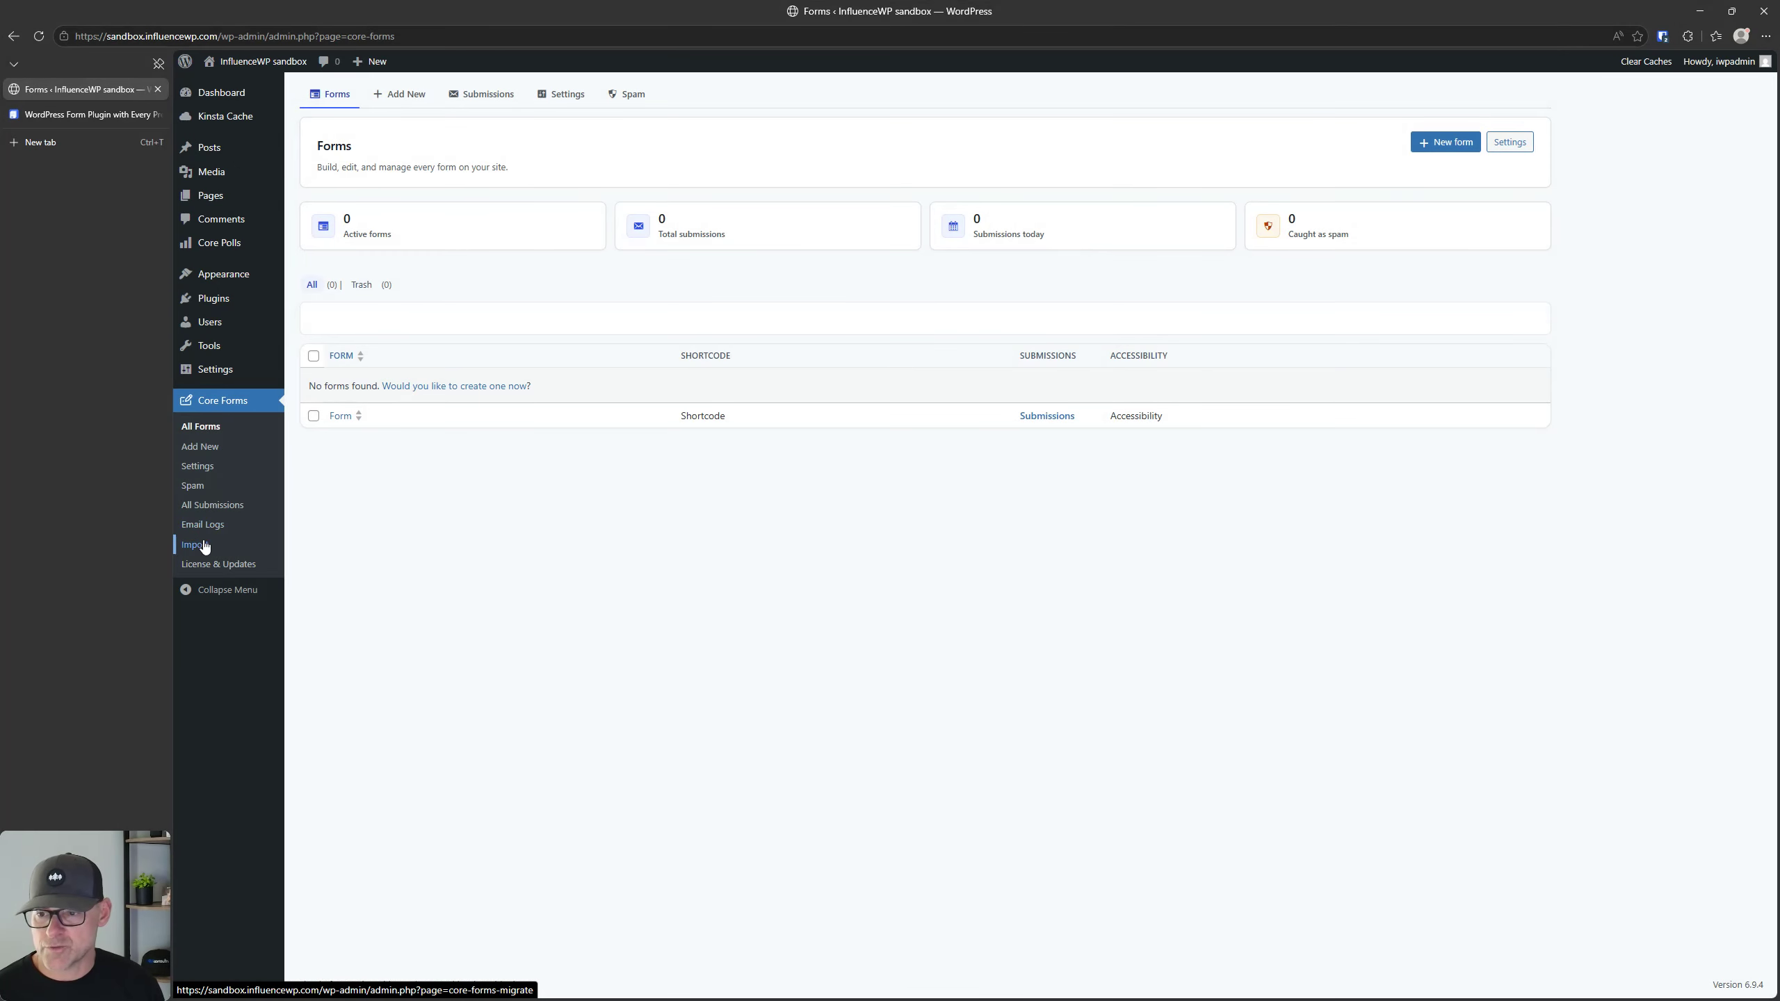
left_click(203, 545)
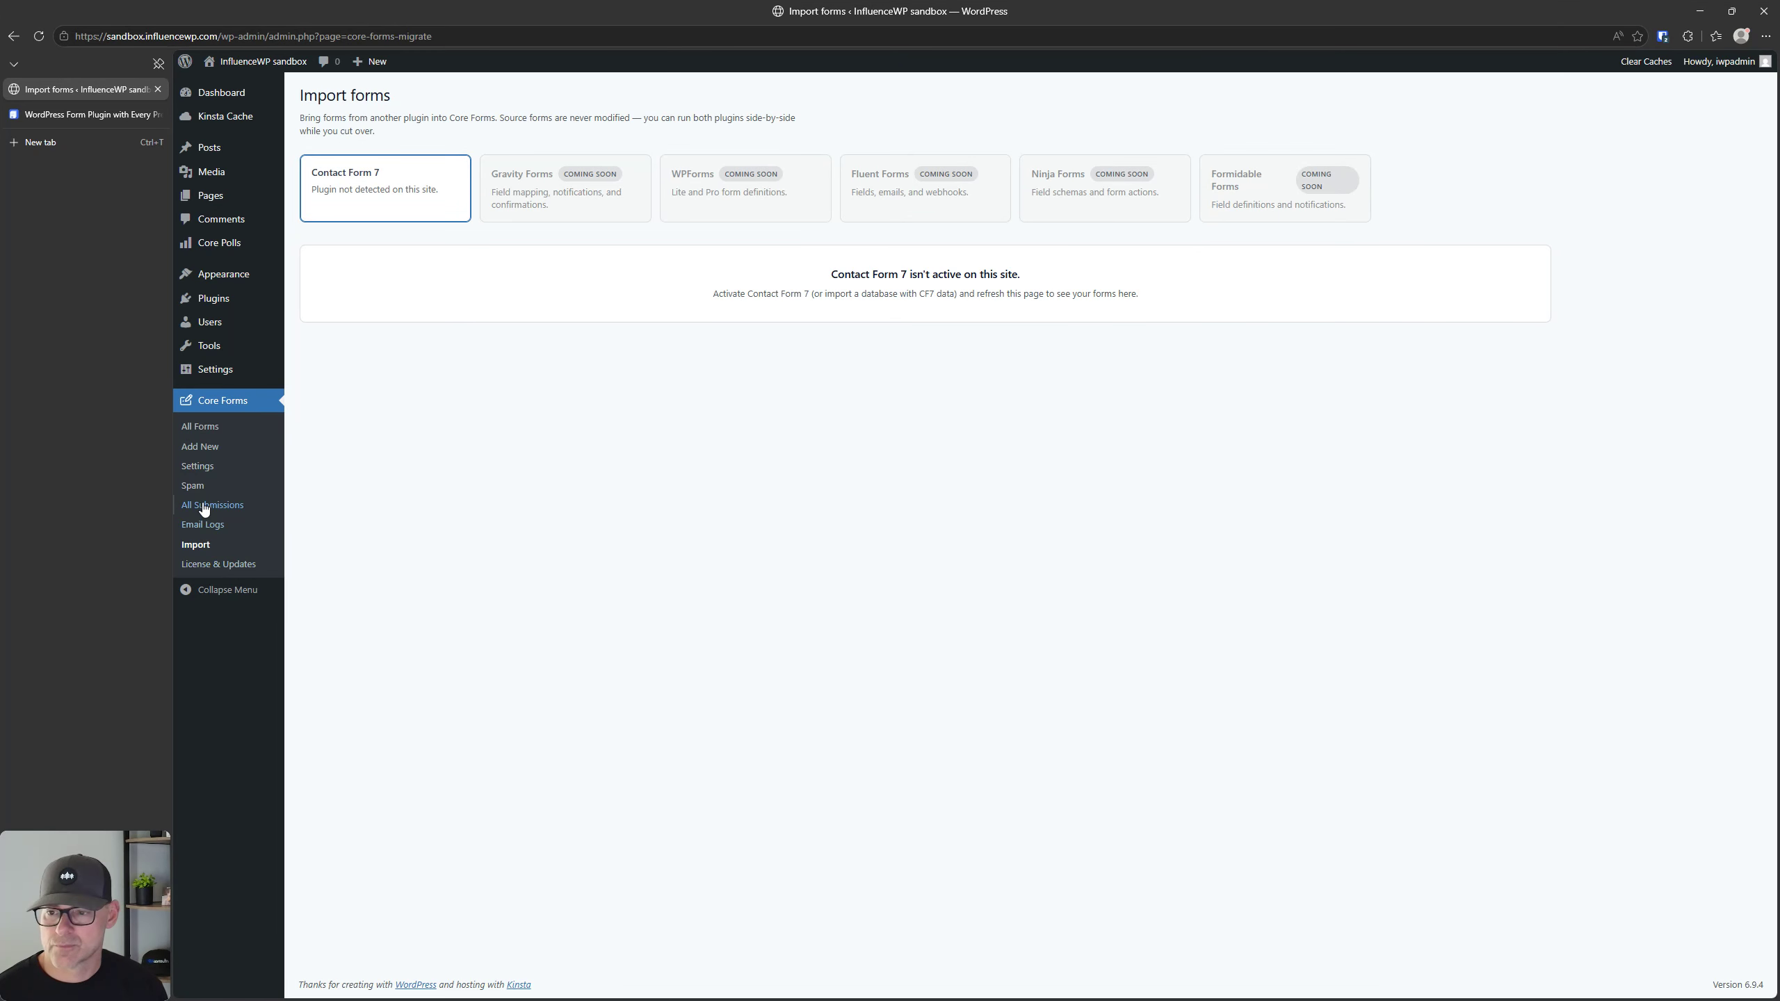
Step: Browse the new-form templates and create a form from the Contact form template
left_click(207, 452)
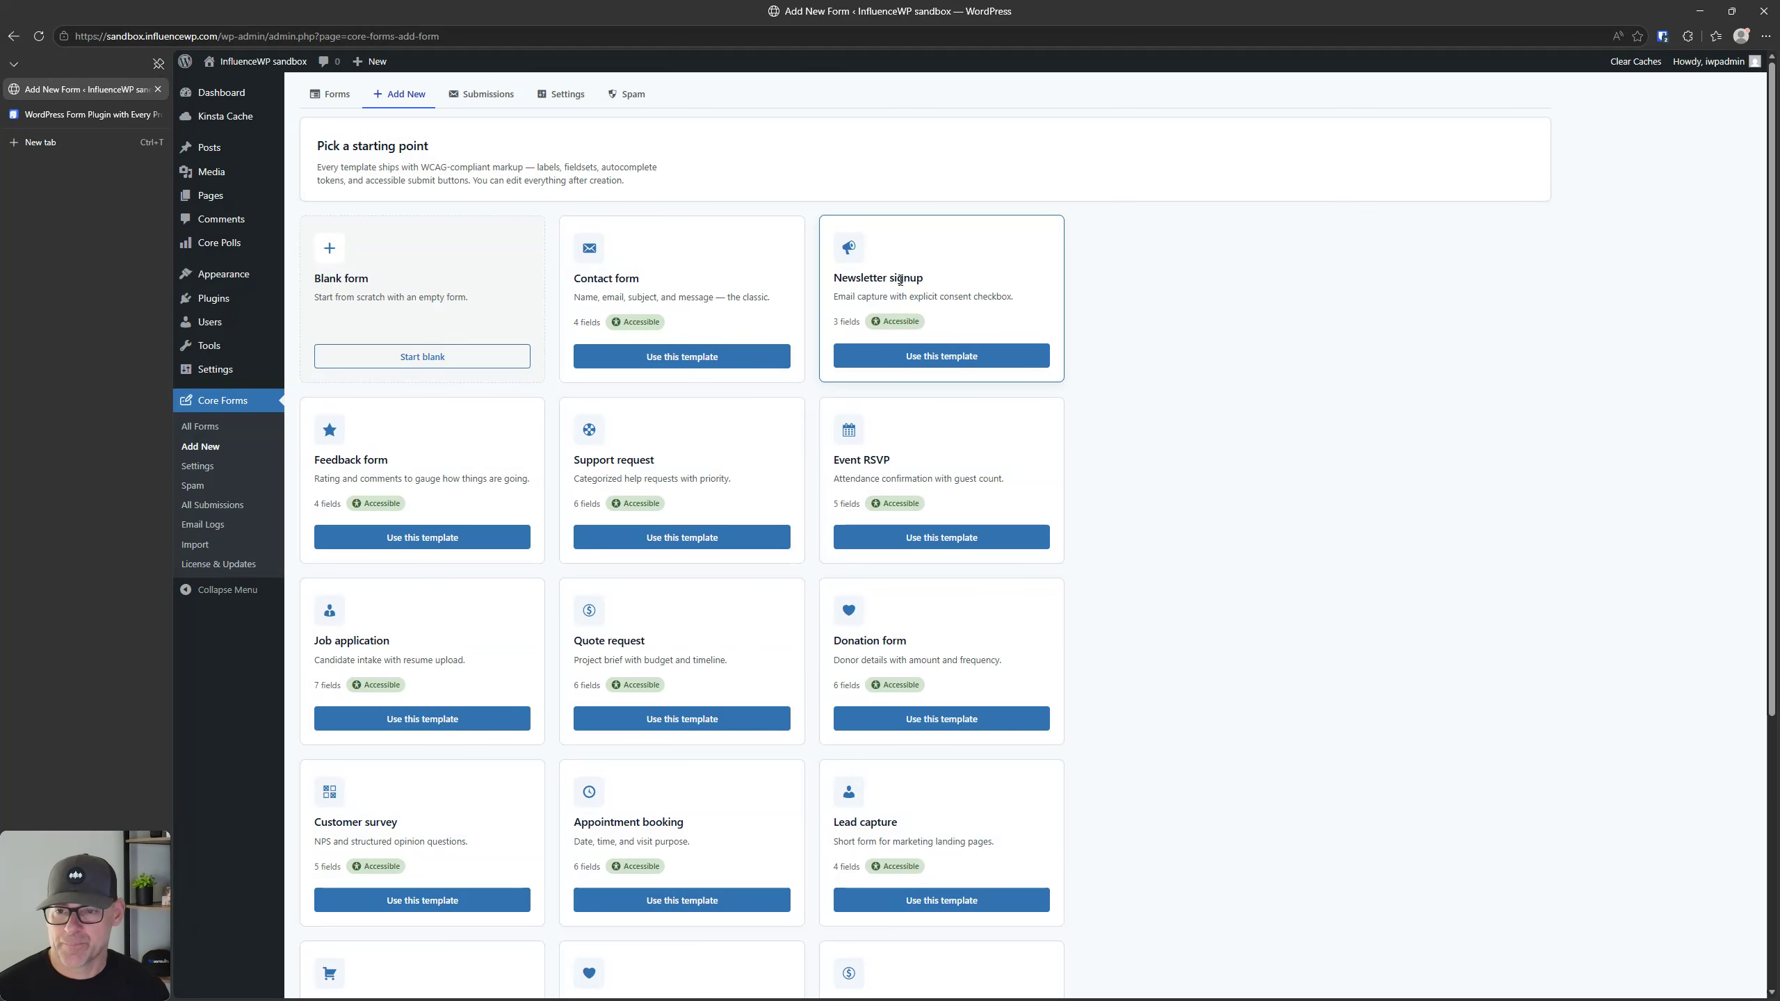
scroll(797, 515, "down", 2)
scroll(797, 515, "down", 3)
scroll(795, 512, "up", 5)
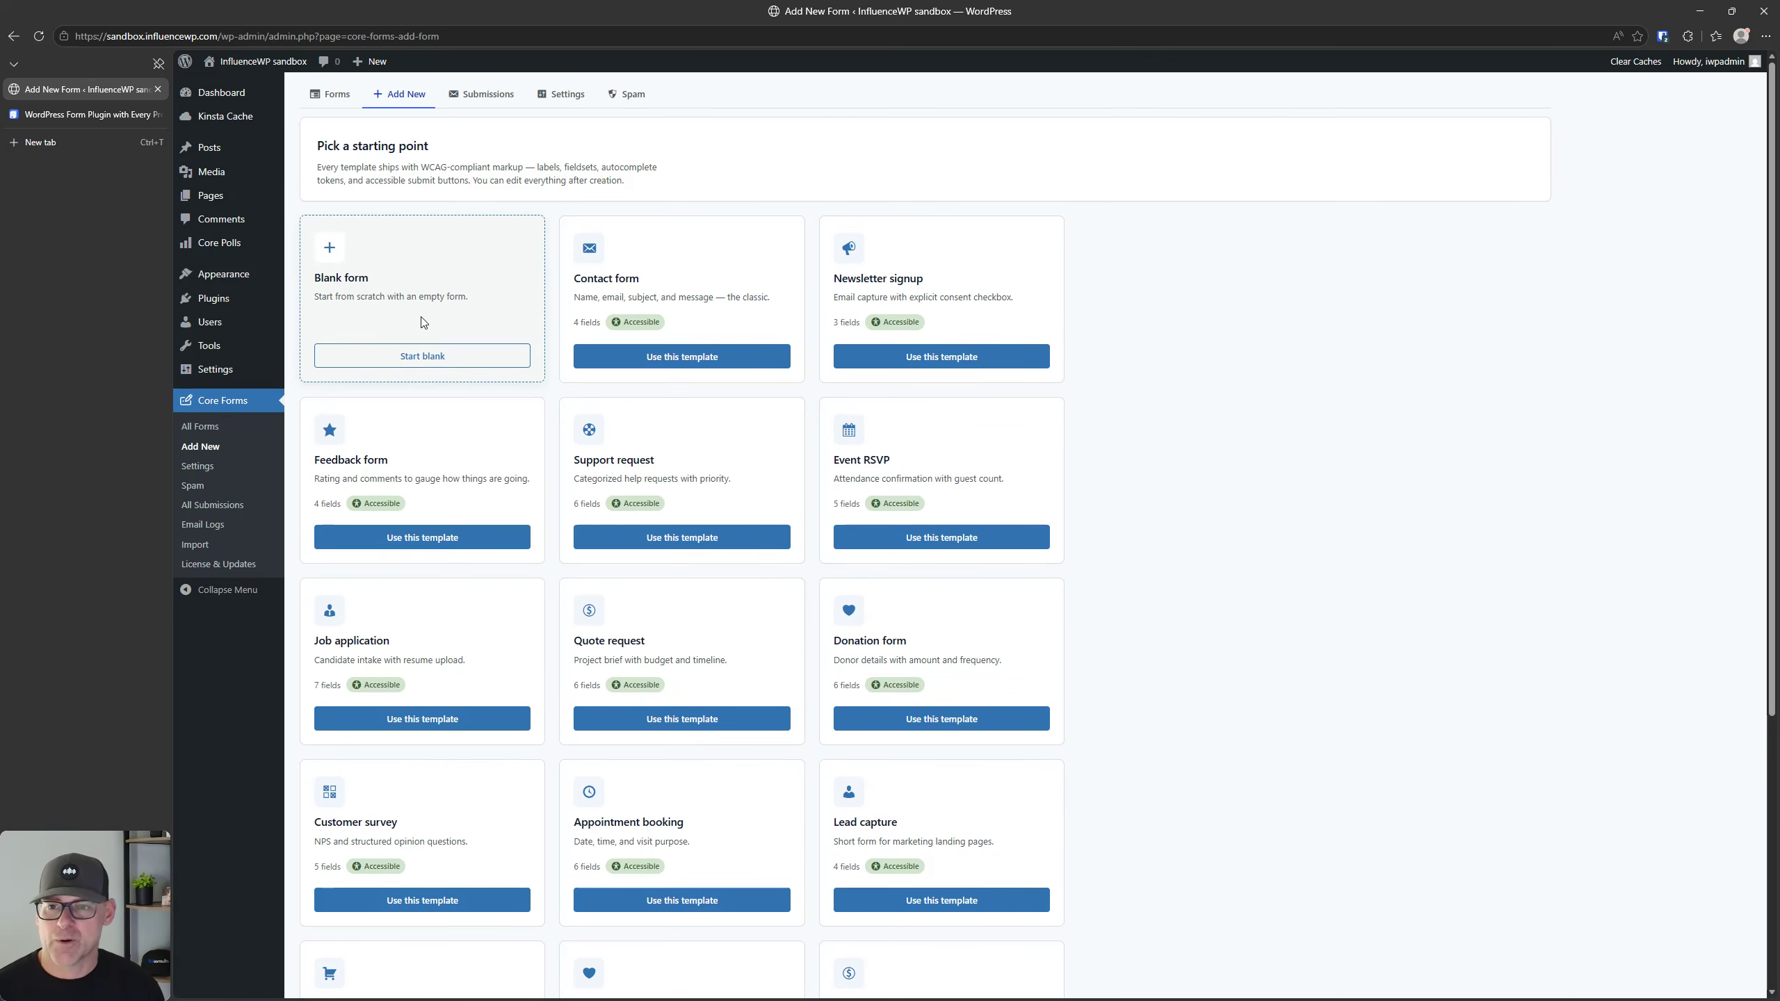
scroll(429, 302, "down", 5)
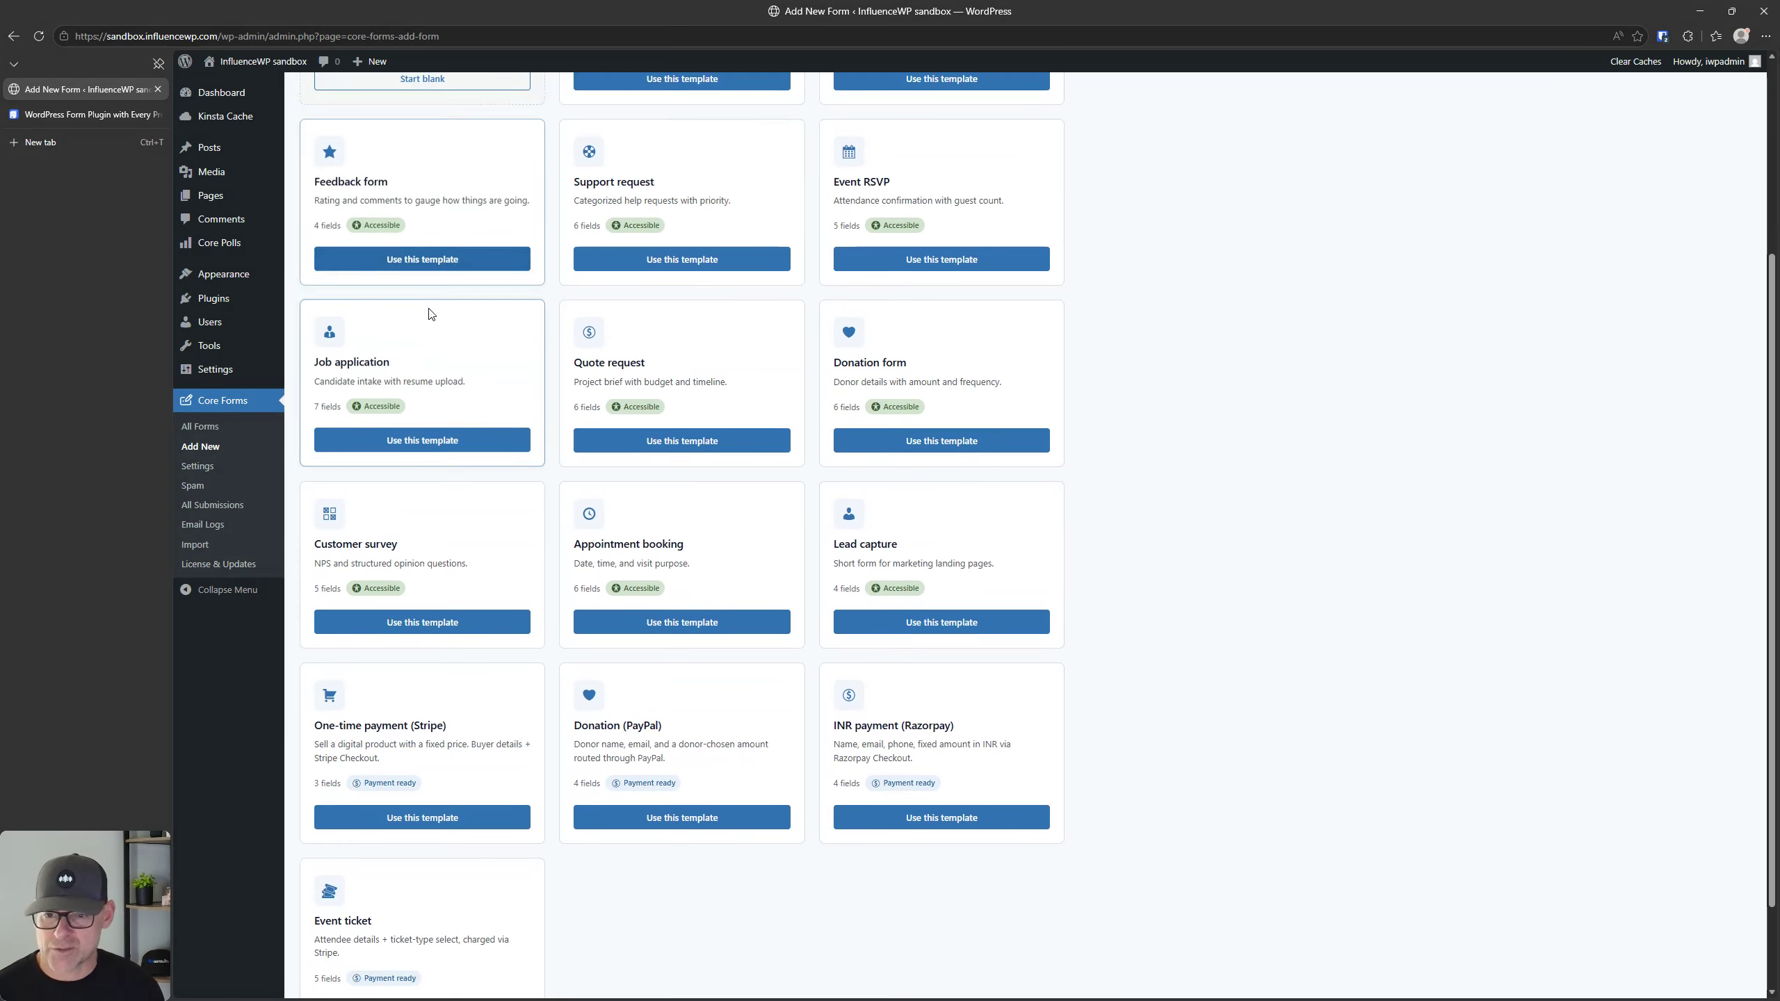
scroll(429, 310, "up", 5)
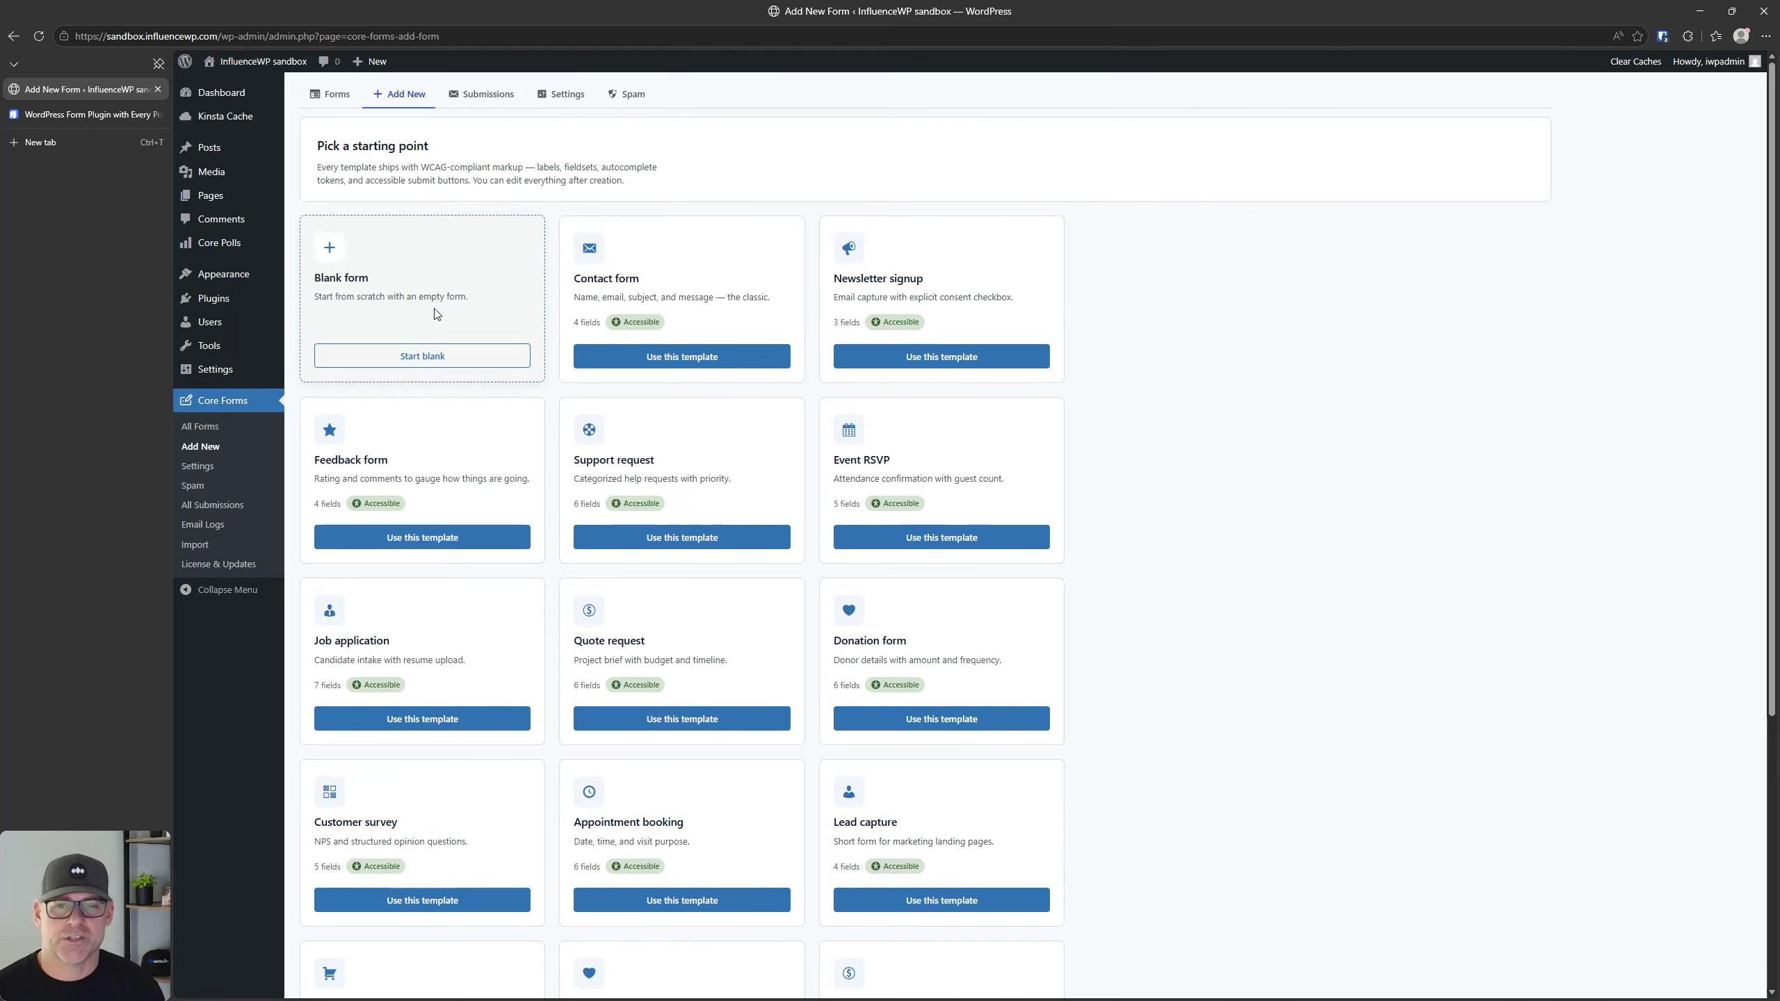
left_click(616, 289)
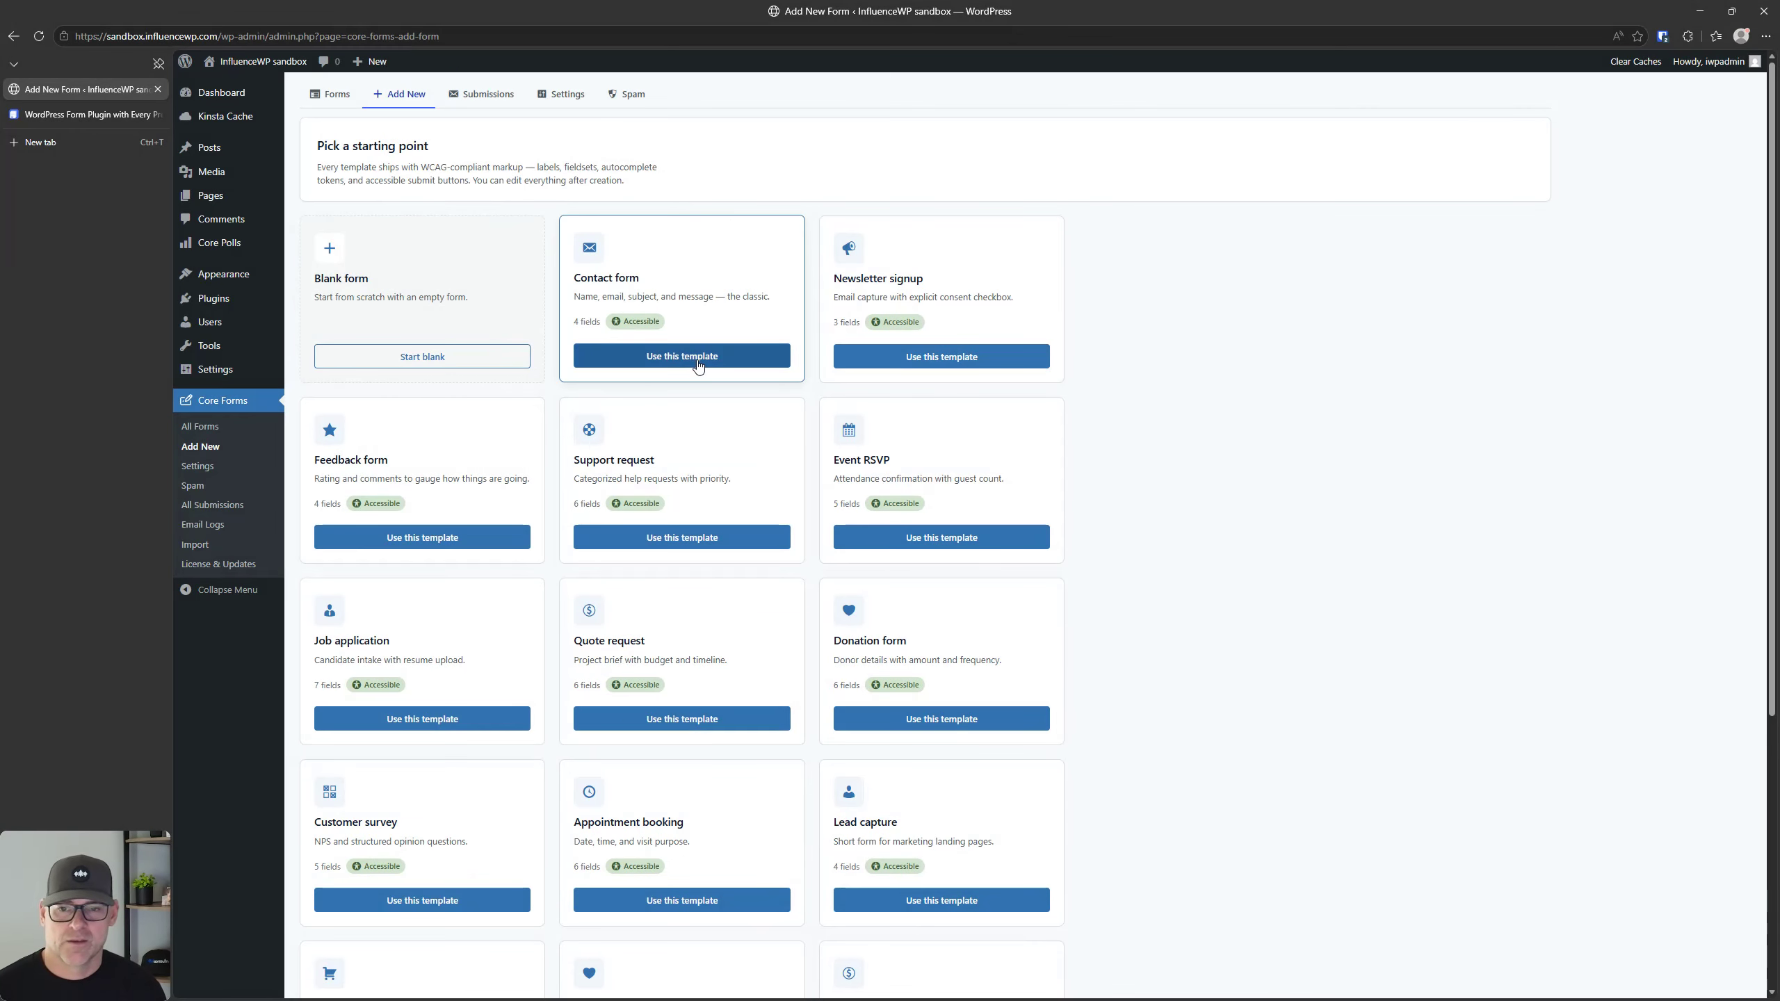
left_click(700, 362)
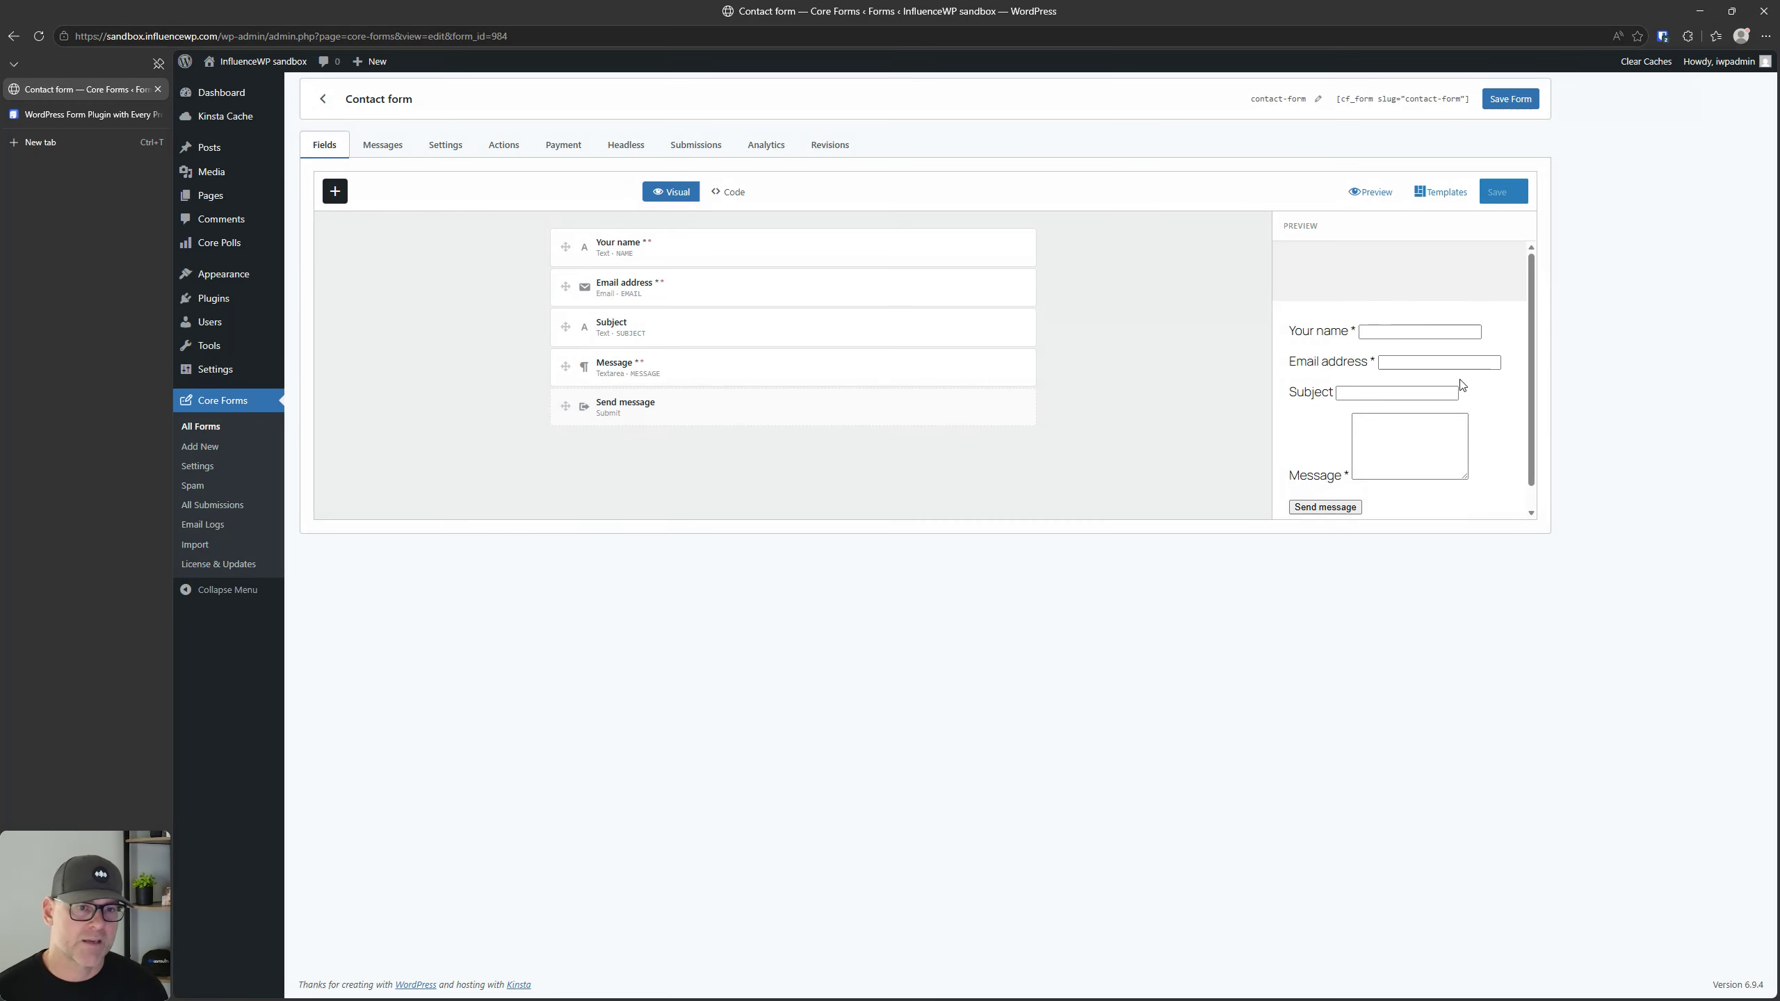
Step: Preview the contact form, check the template chooser, and reopen the form from the forms list
left_click(1365, 193)
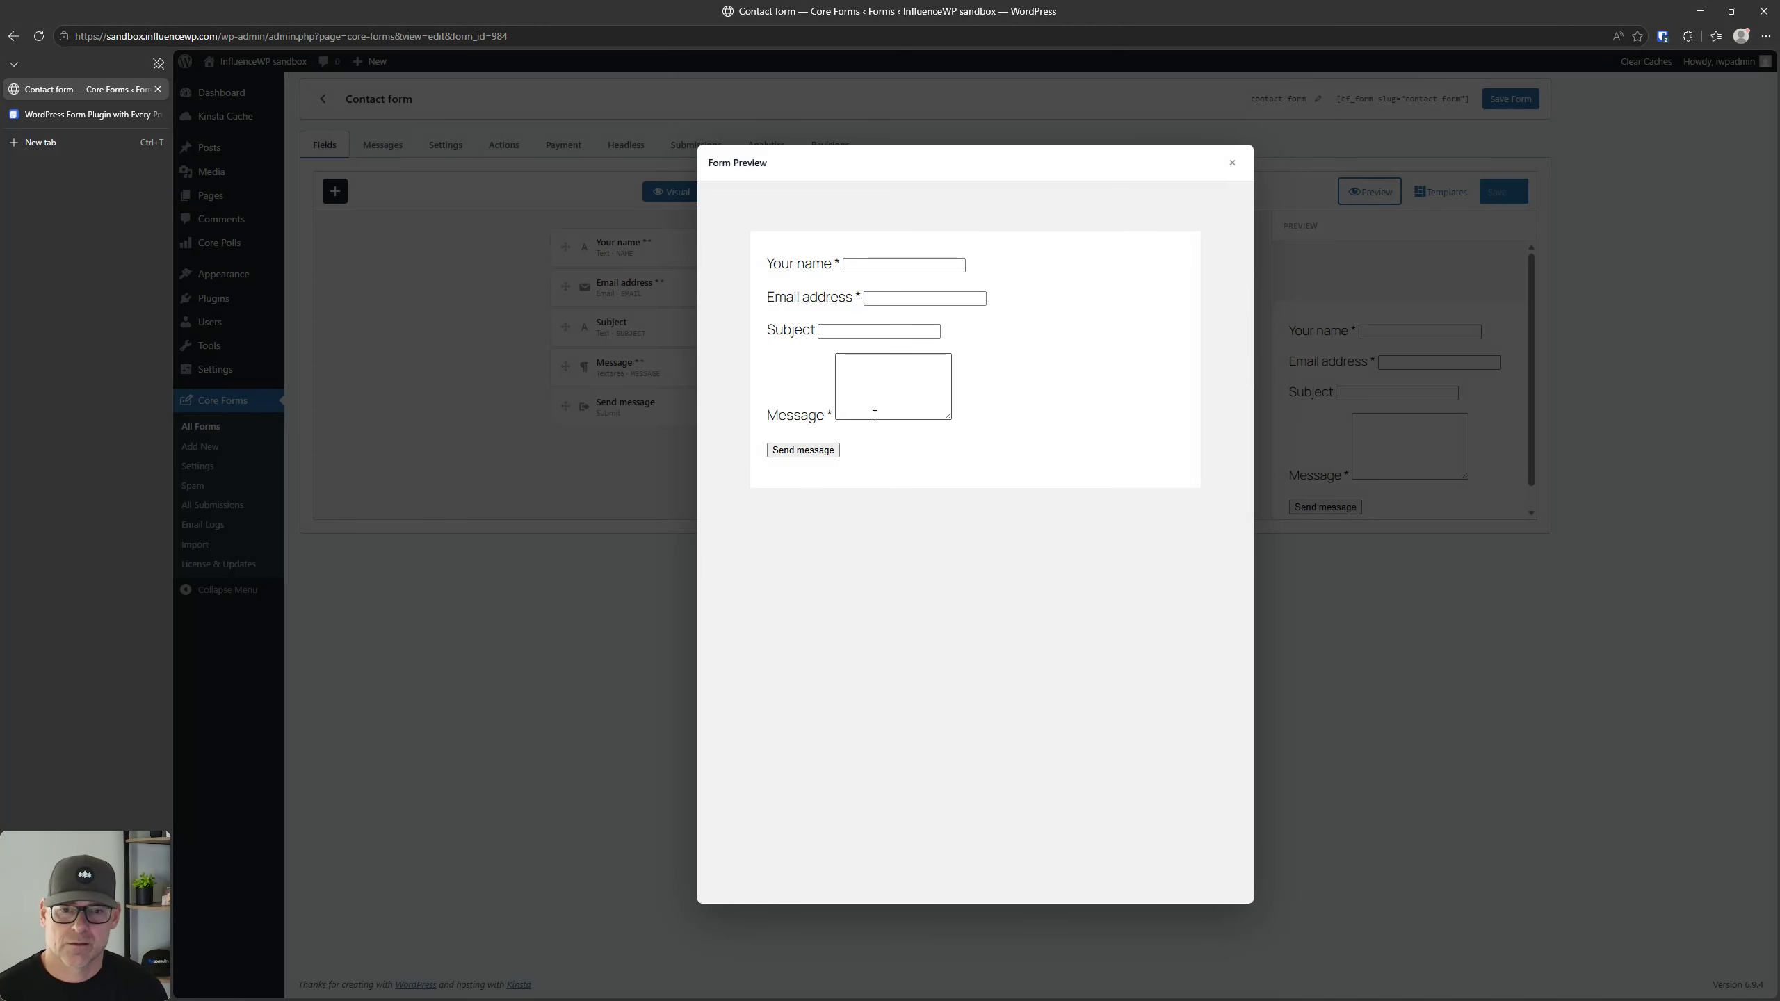
left_click(1232, 163)
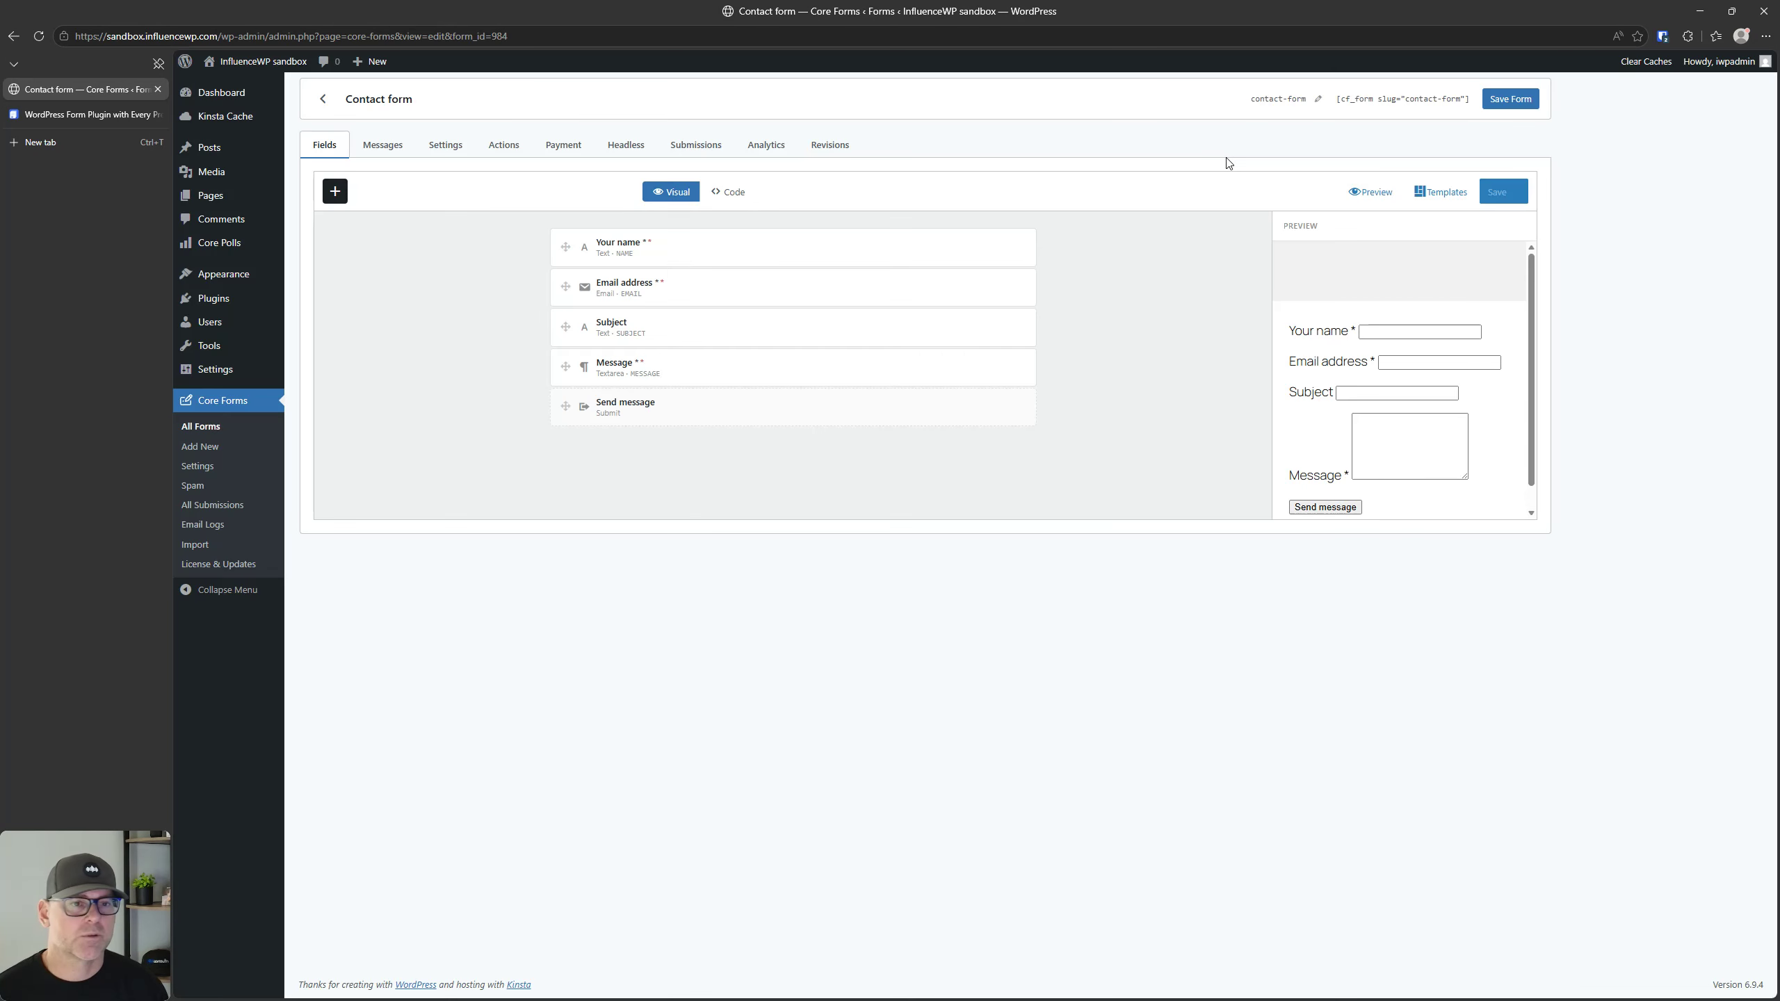
left_click(1448, 200)
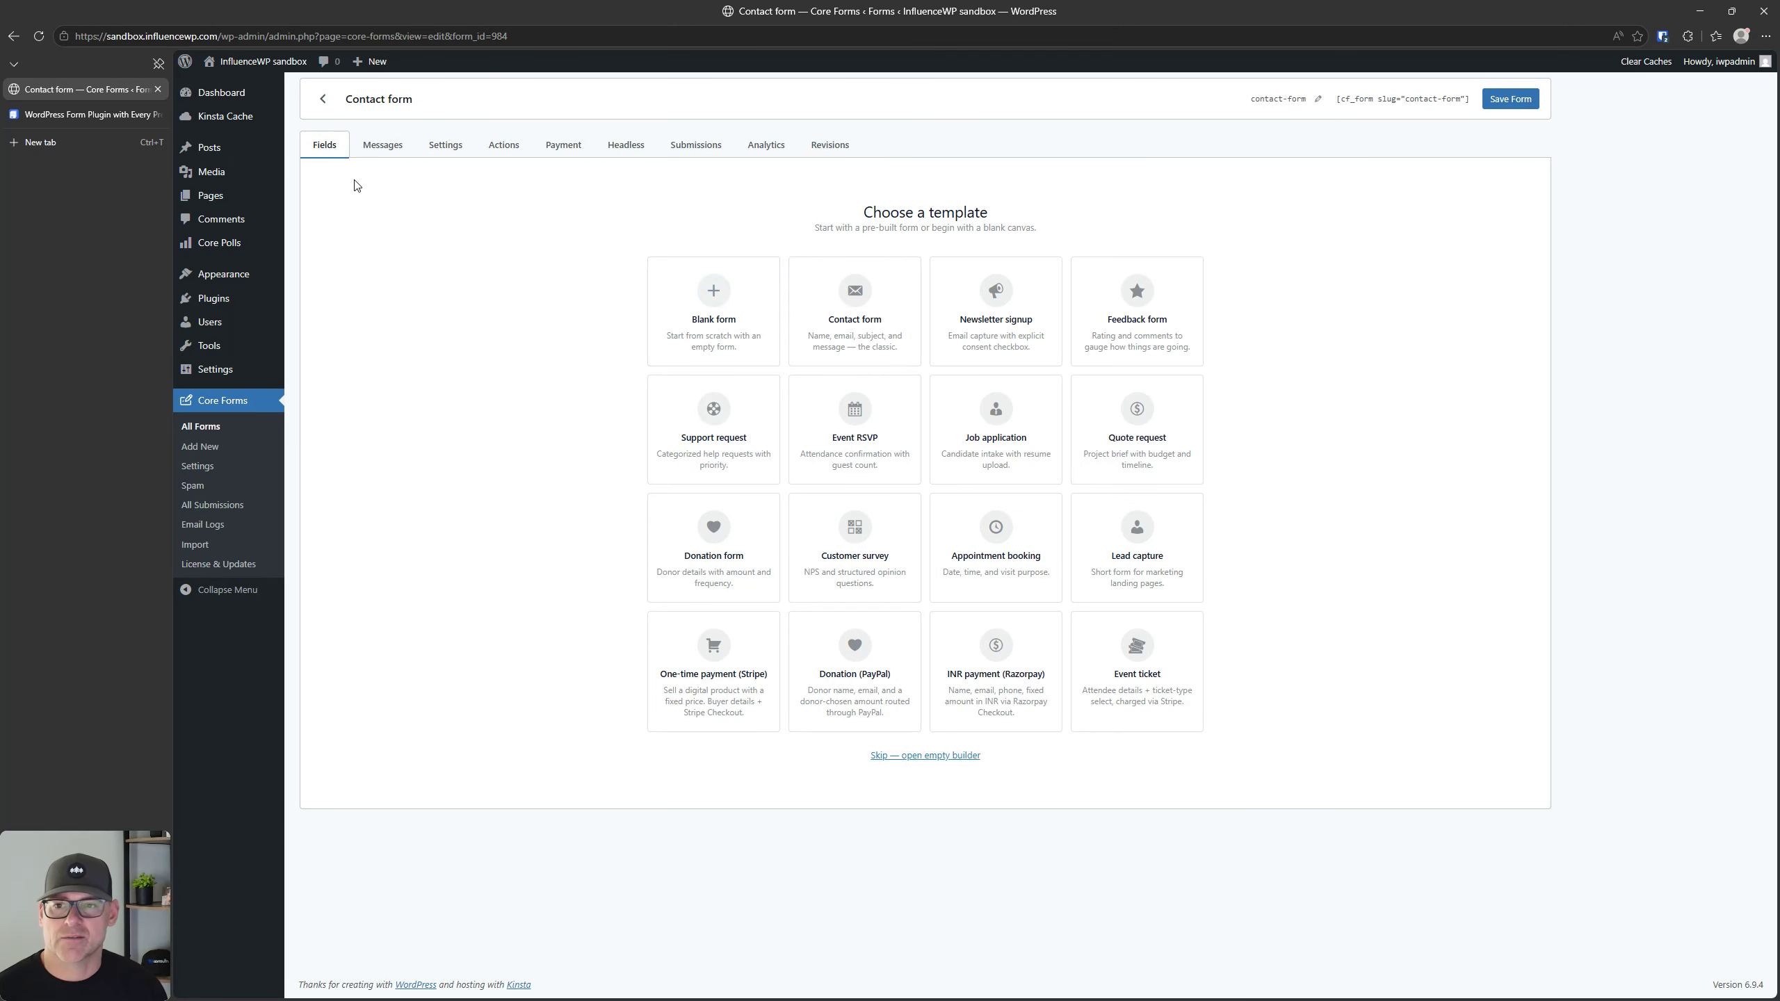
left_click(323, 98)
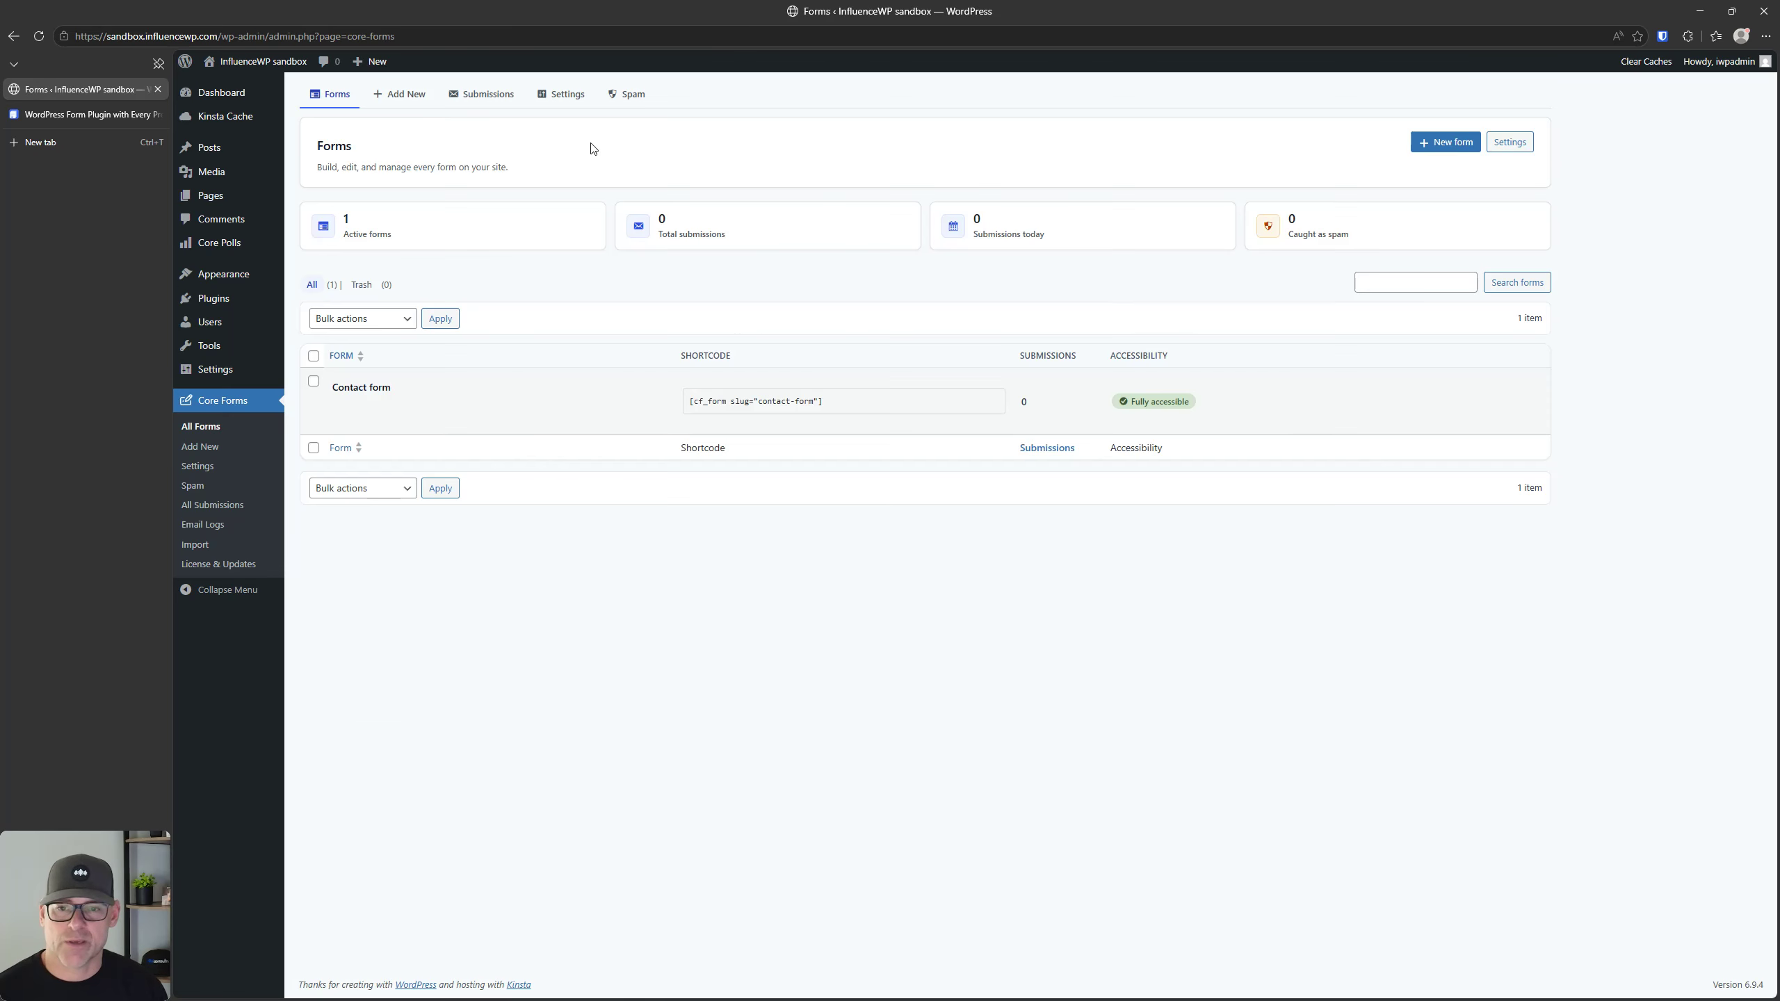
left_click(369, 386)
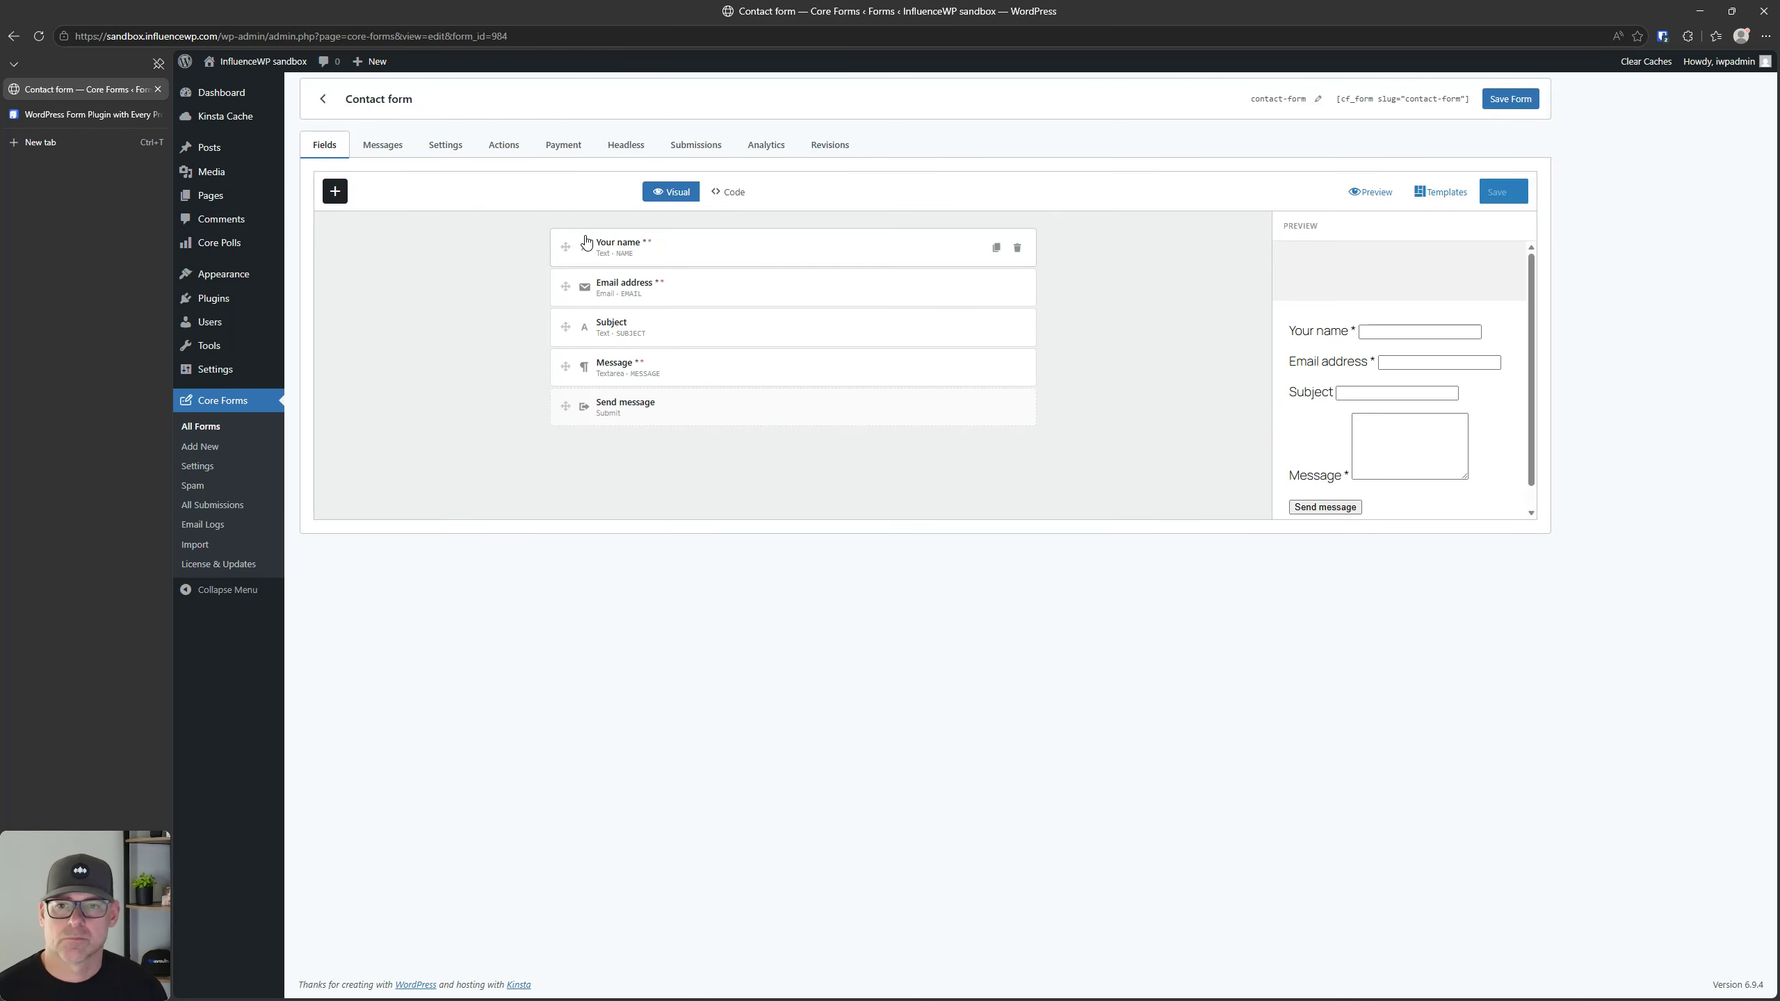
Step: Open the Your name field's settings and examine its general and validation options
mouse_move(568, 247)
left_mouse_down()
mouse_move(569, 280)
mouse_move(567, 245)
left_mouse_up()
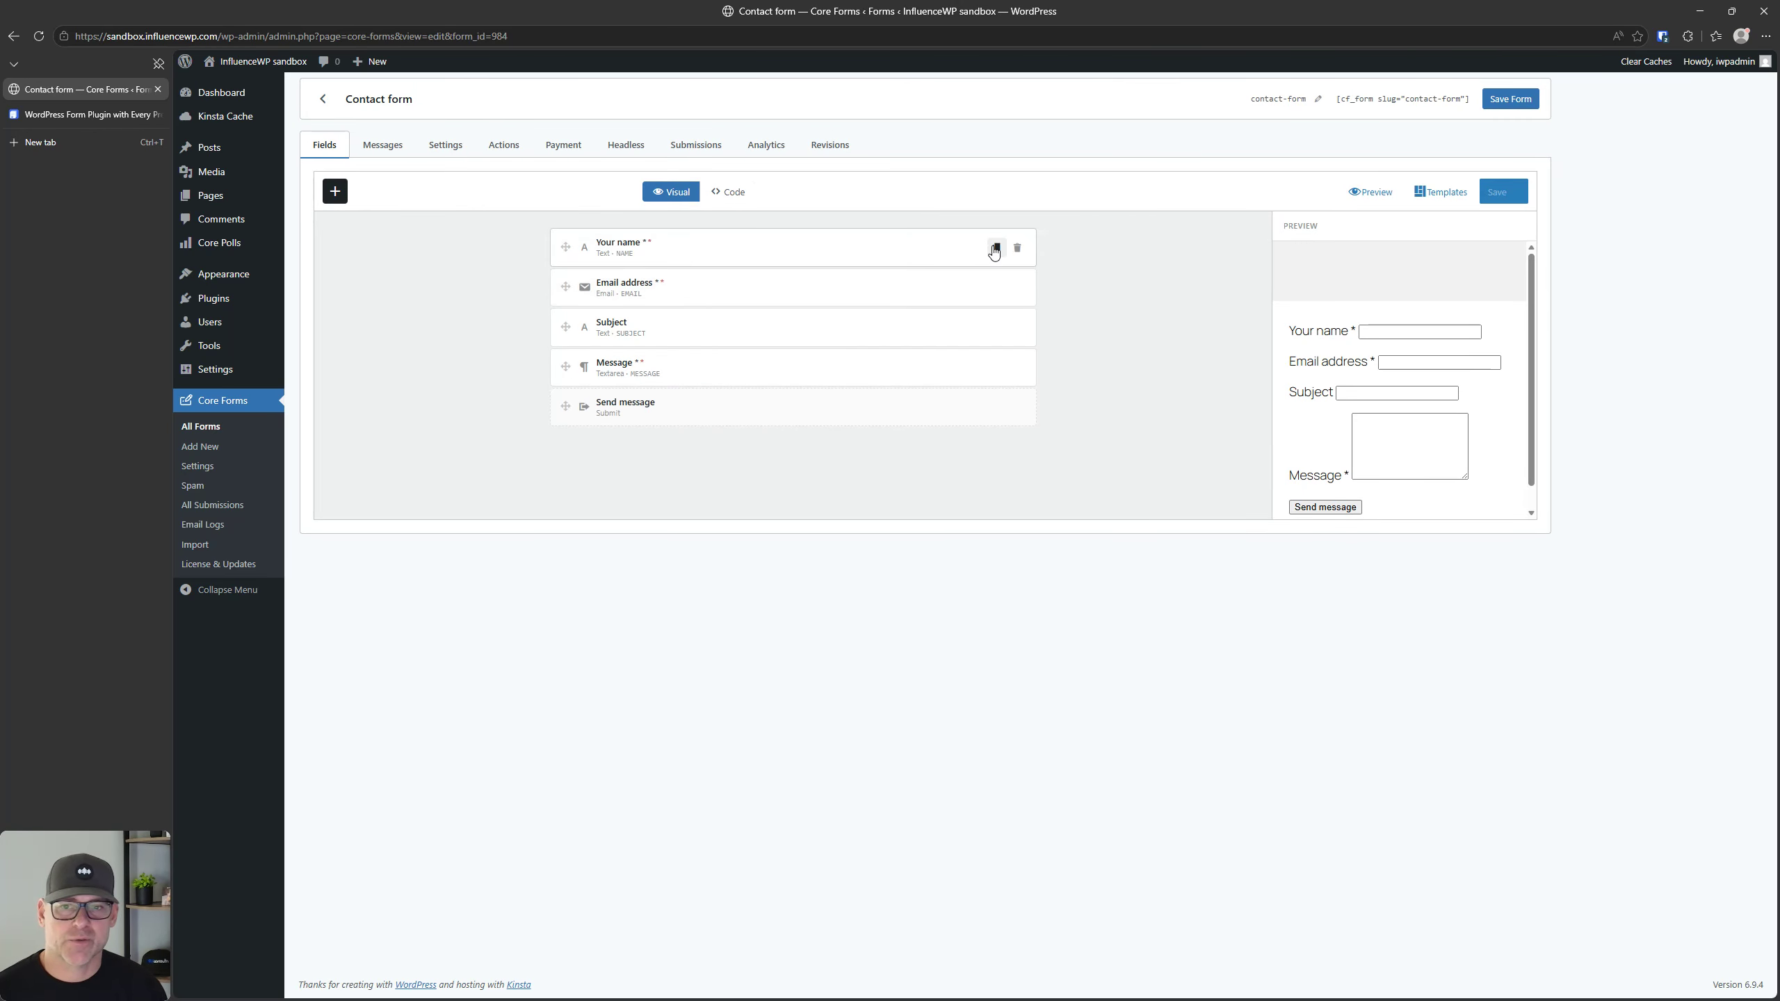
left_click(682, 240)
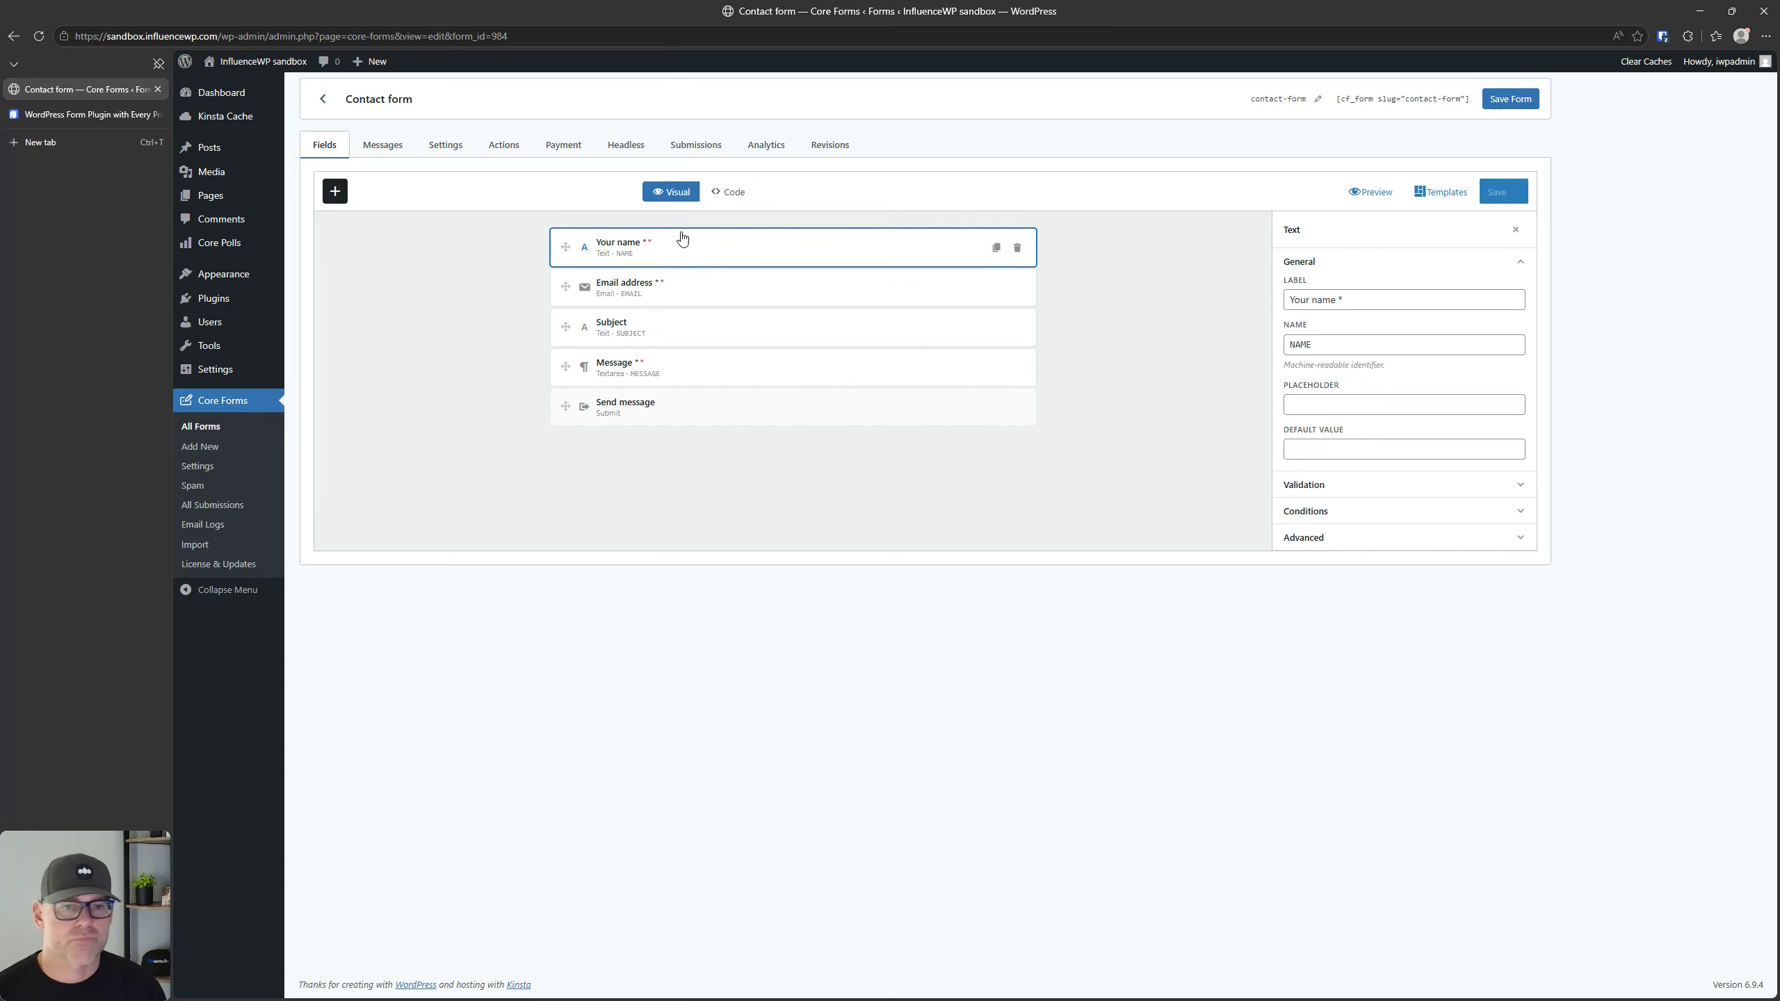
left_click(1340, 486)
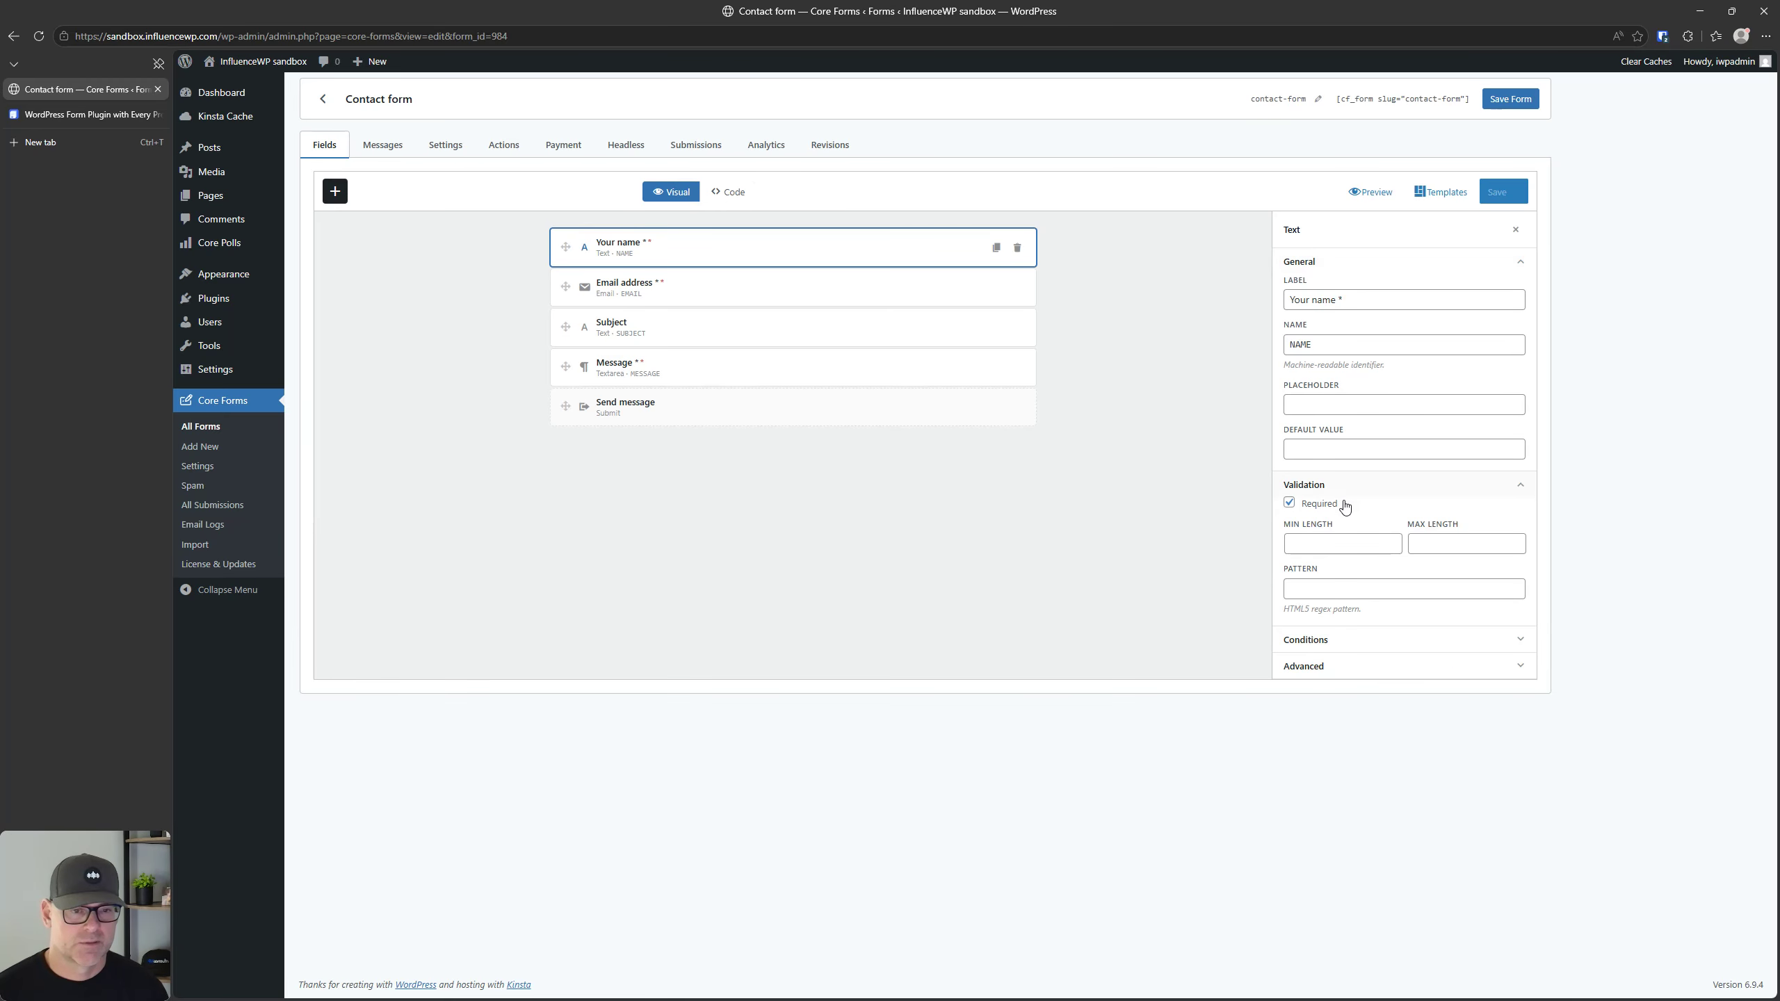
Step: Add a condition with the Show if action to the Your name field and expand its advanced options
left_click(1338, 639)
left_click(1333, 697)
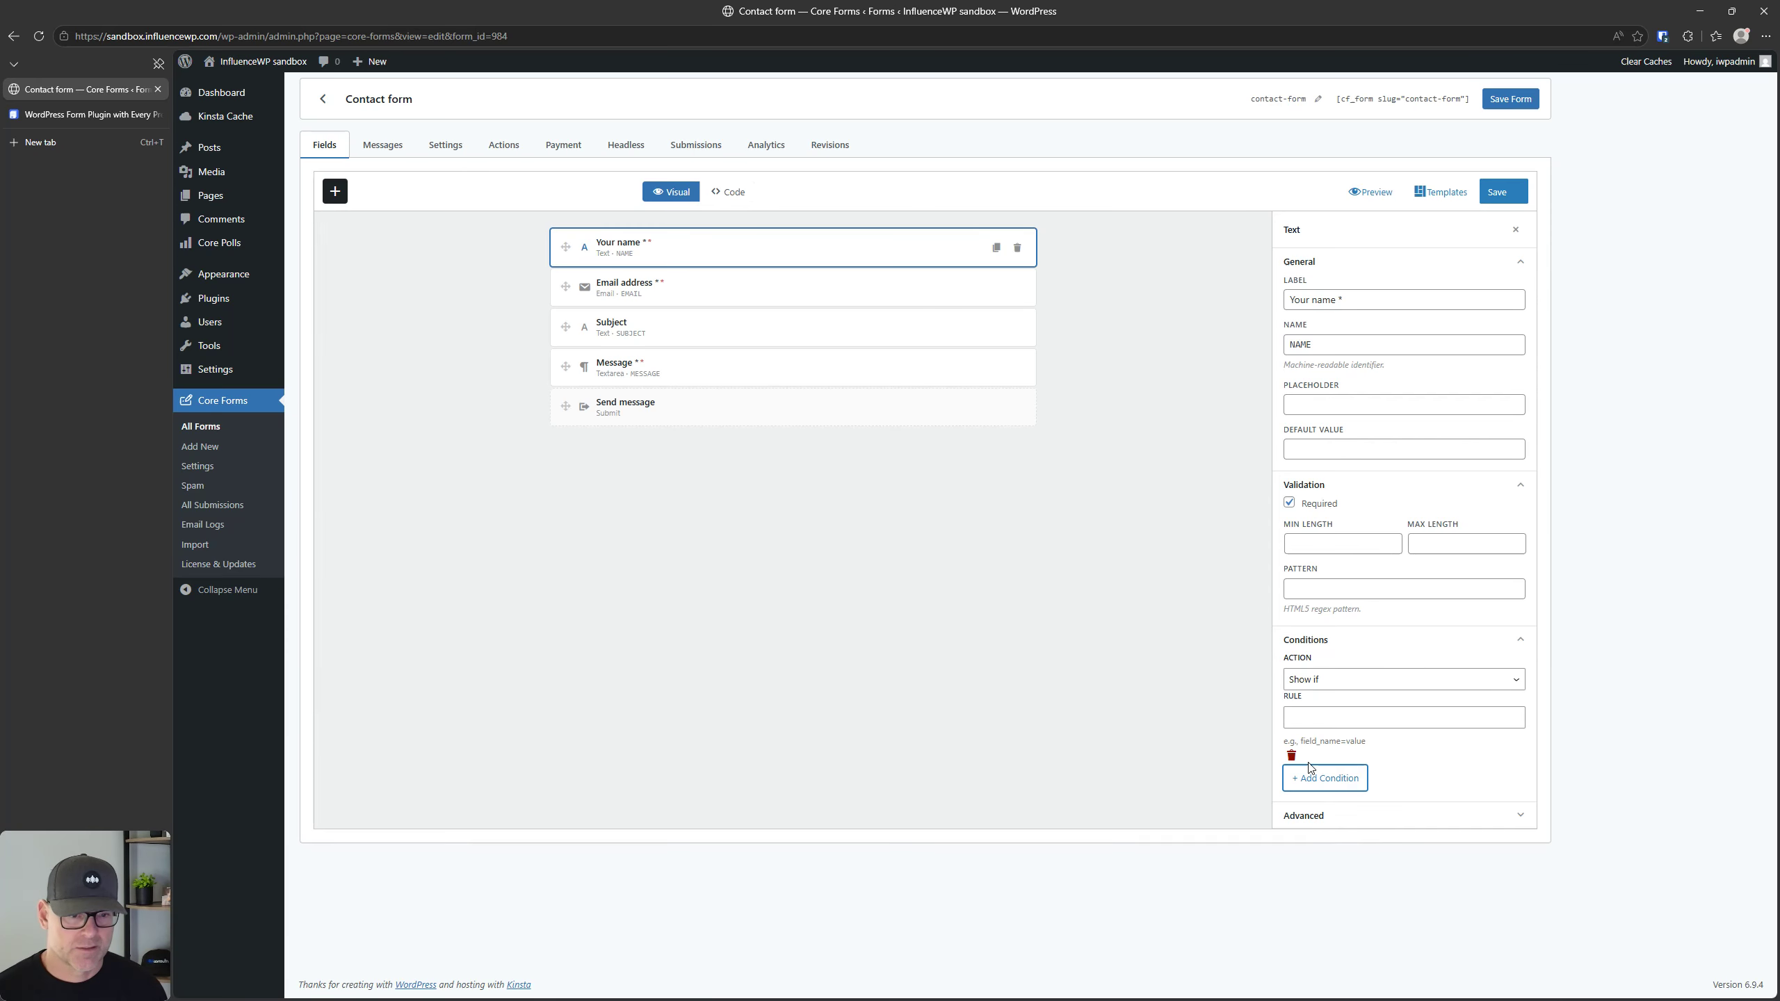
left_click(1315, 683)
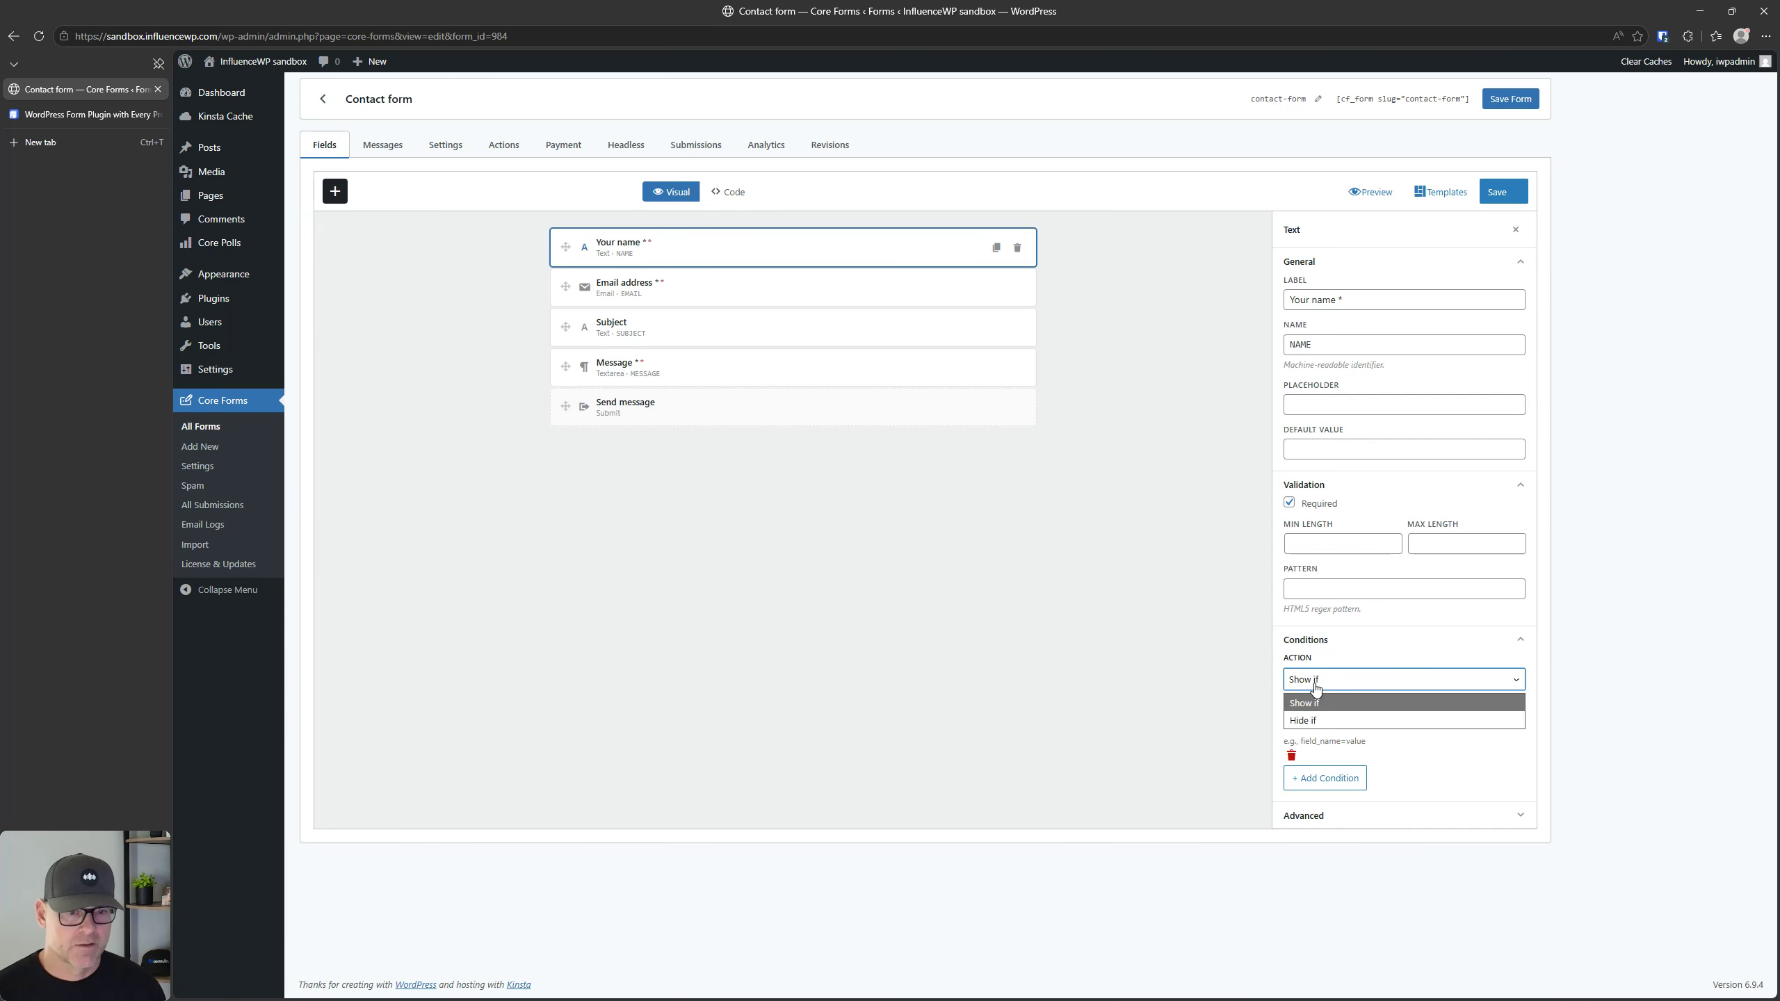
left_click(1331, 720)
left_click(1322, 681)
left_click(1327, 703)
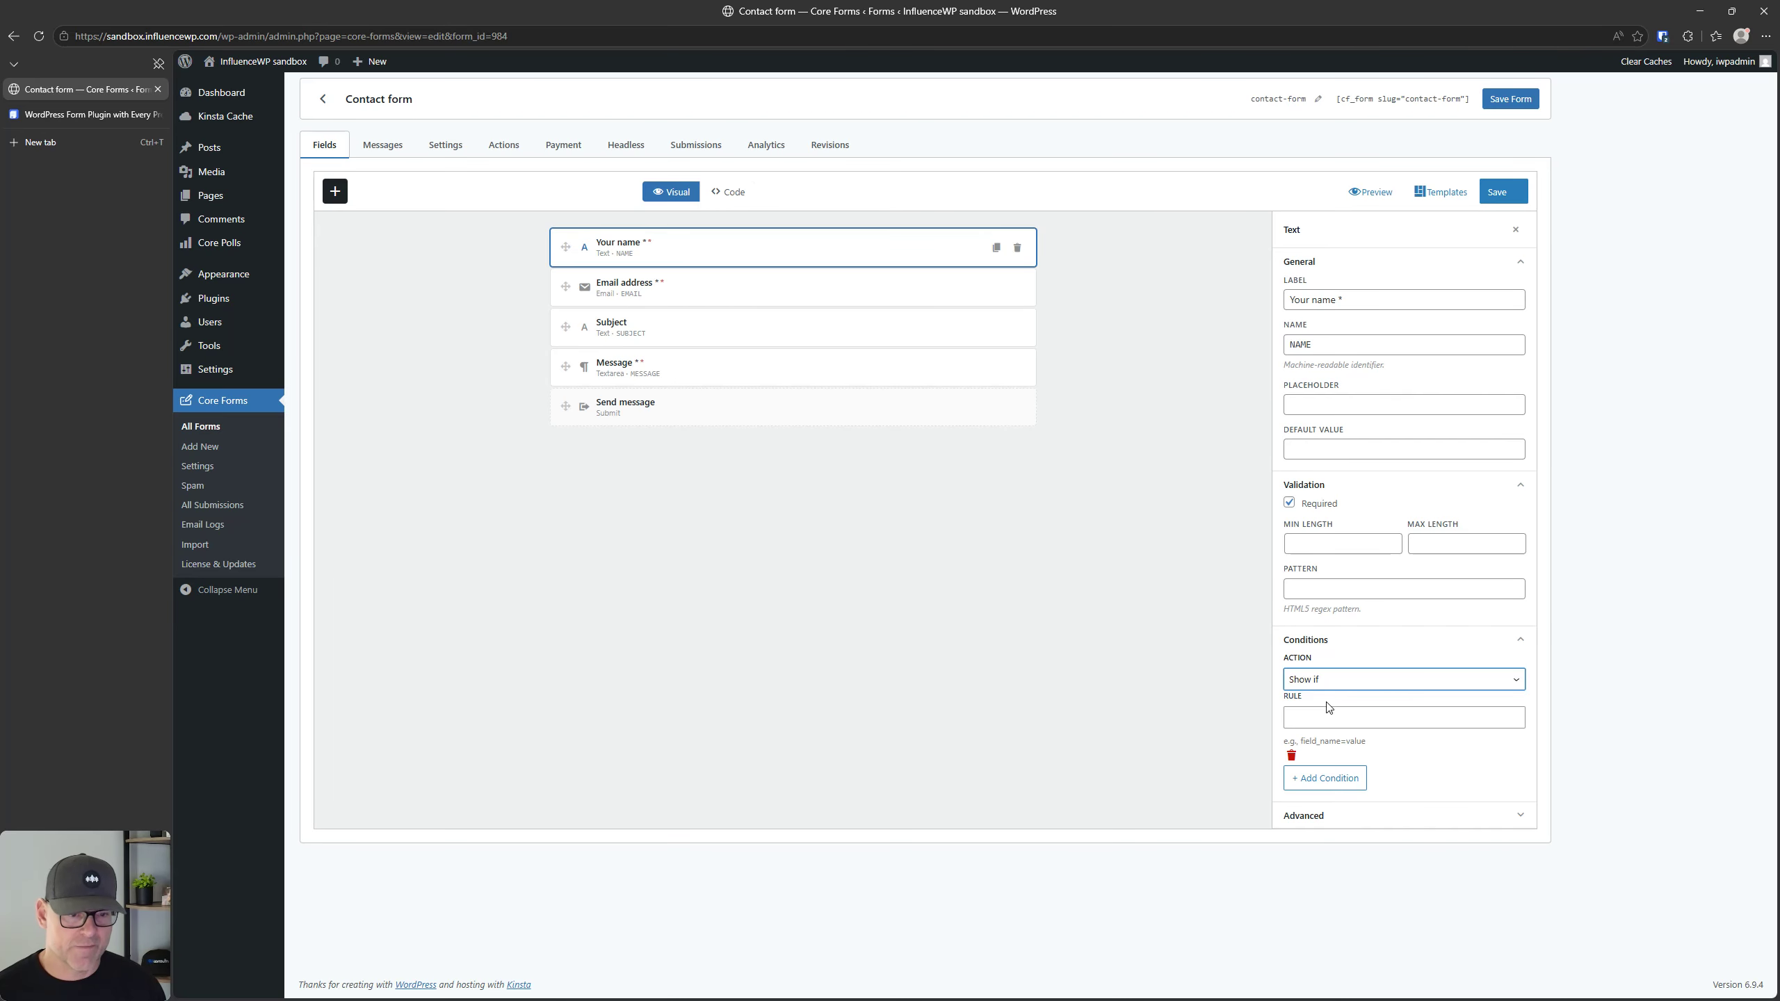
left_click(1331, 816)
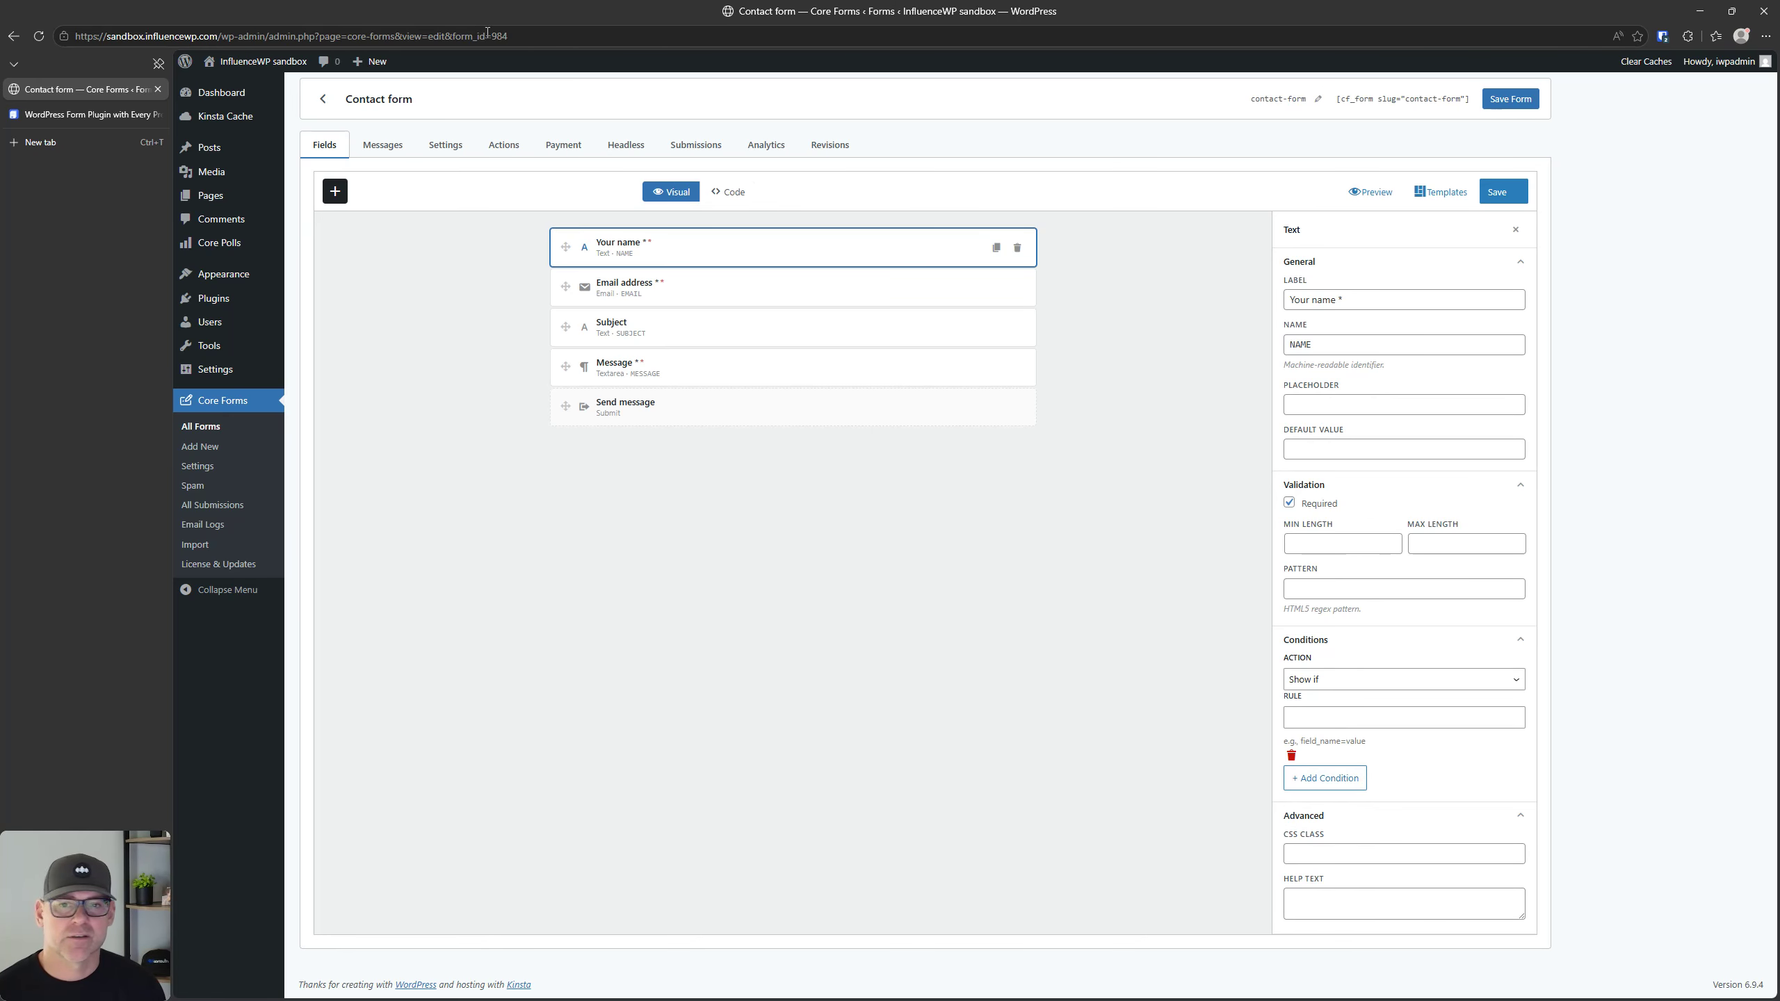
Step: Examine the settings of the Email address, Subject and Message fields and the Send message button
left_click(686, 283)
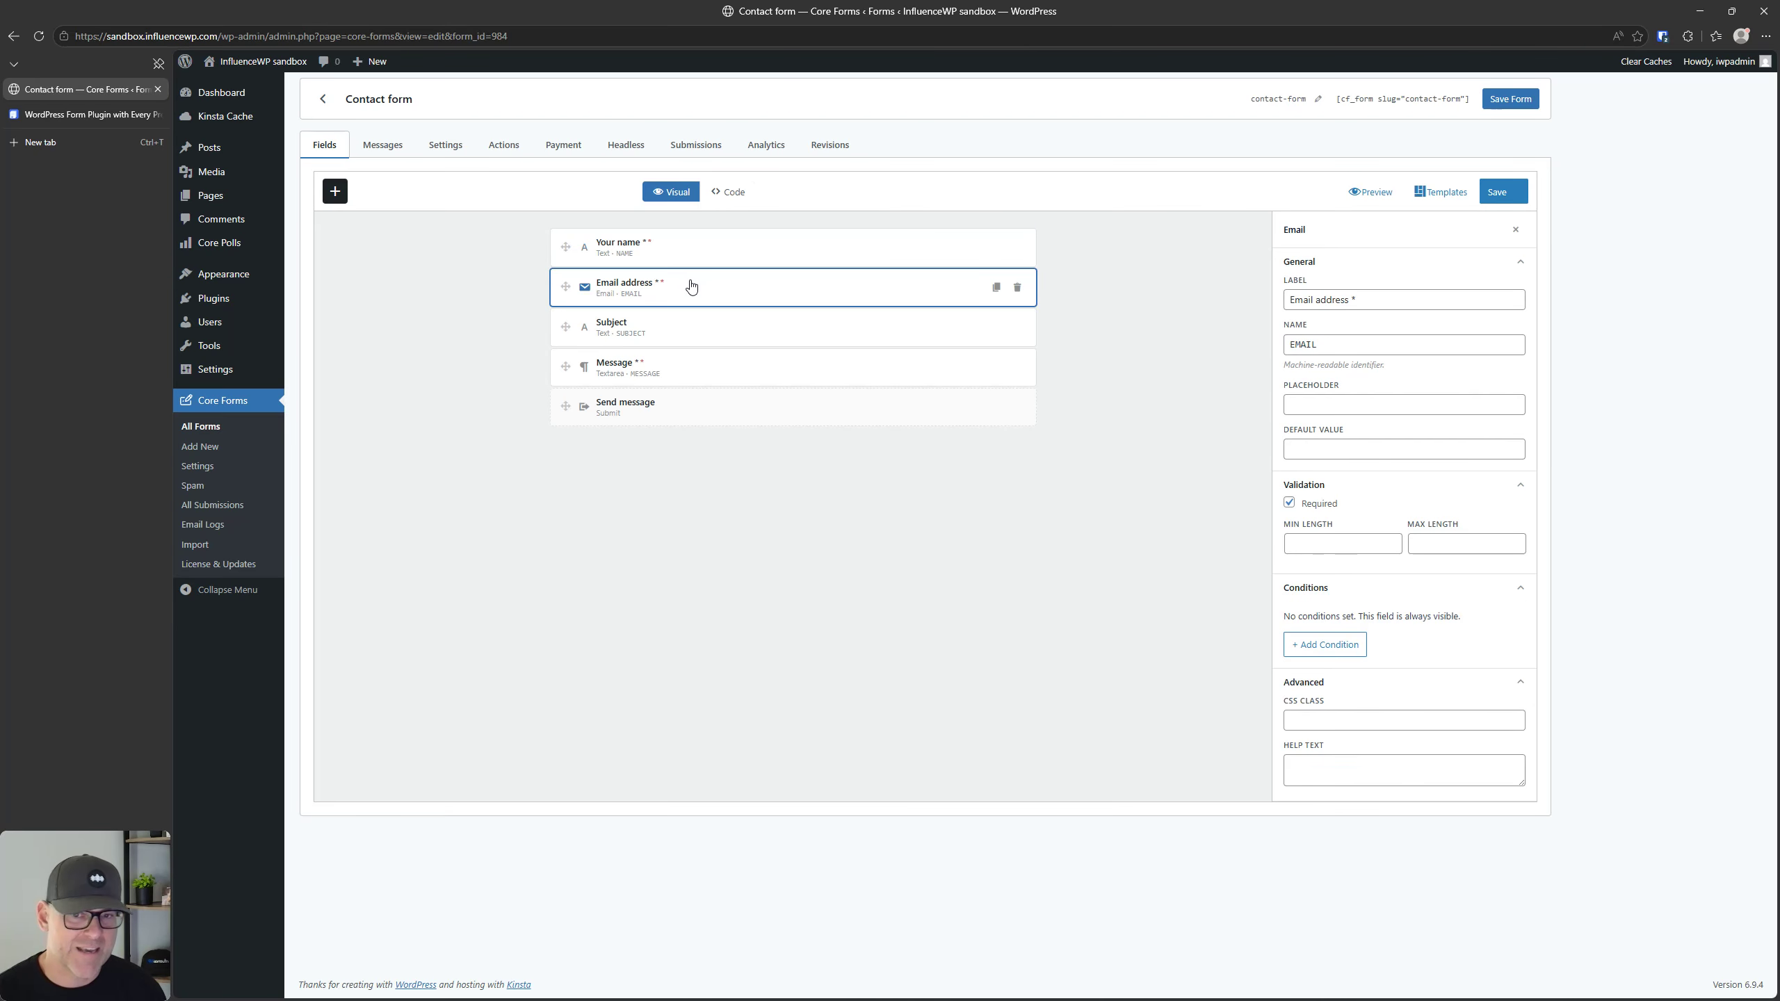
left_click(708, 342)
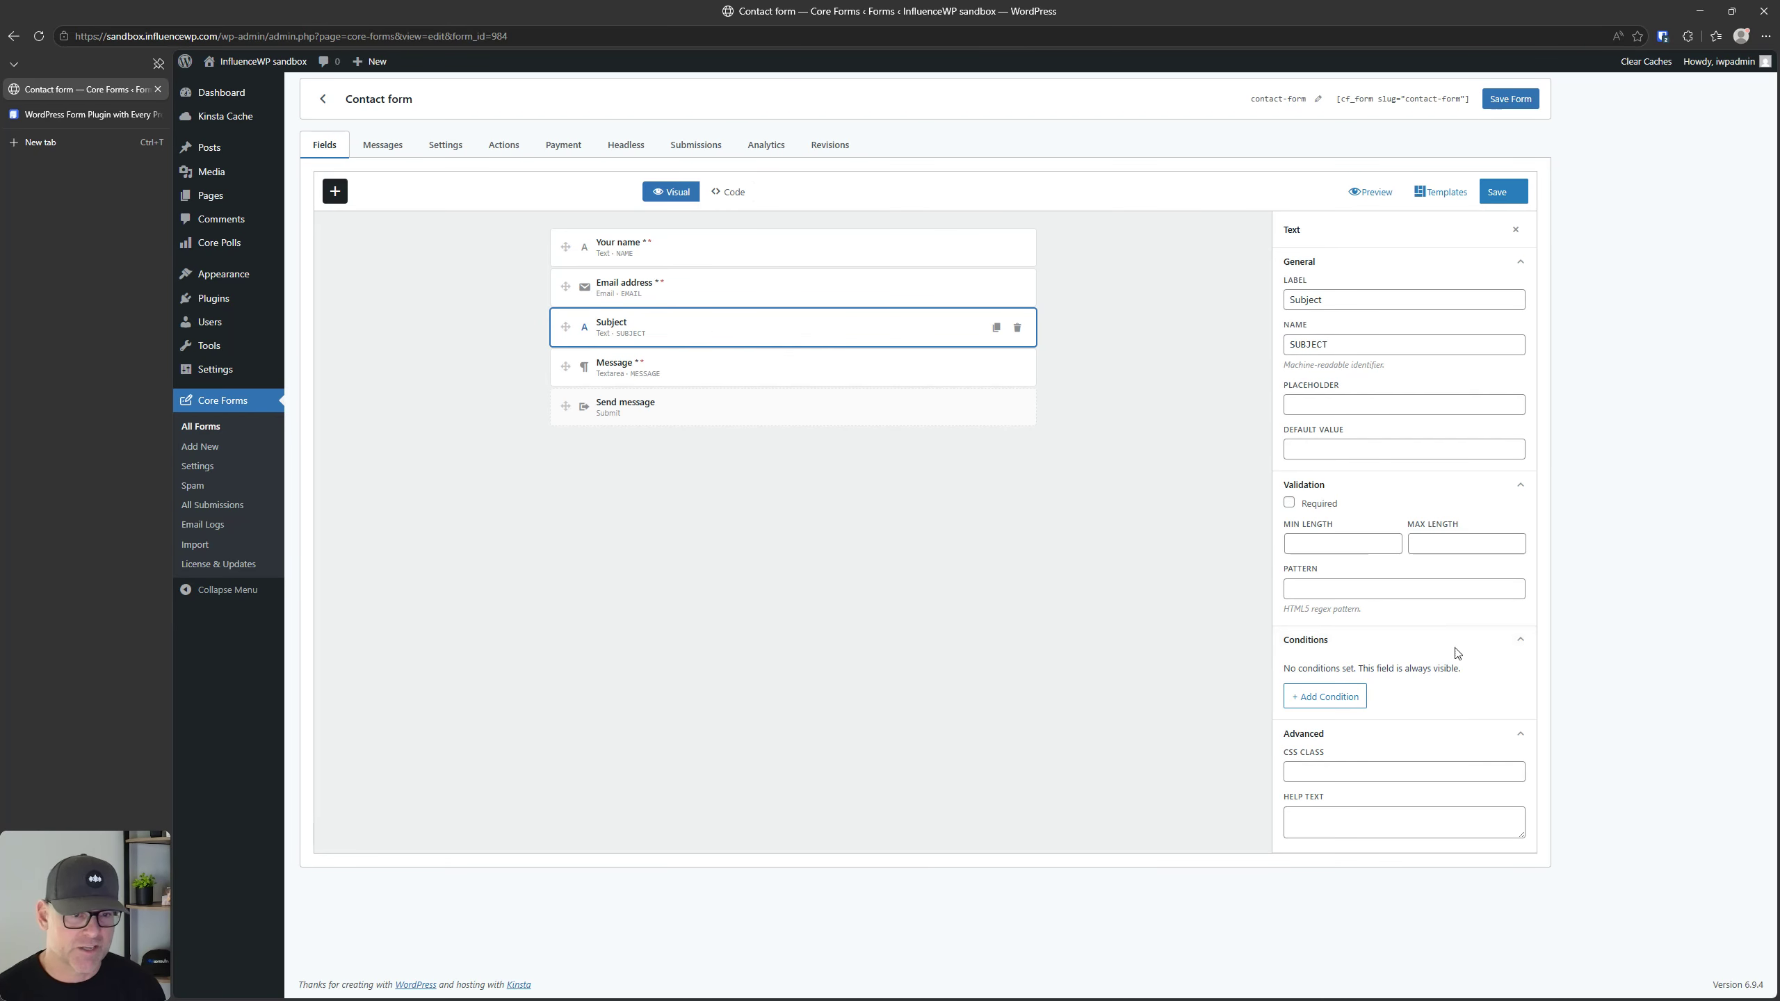
left_click(777, 378)
left_click(825, 332)
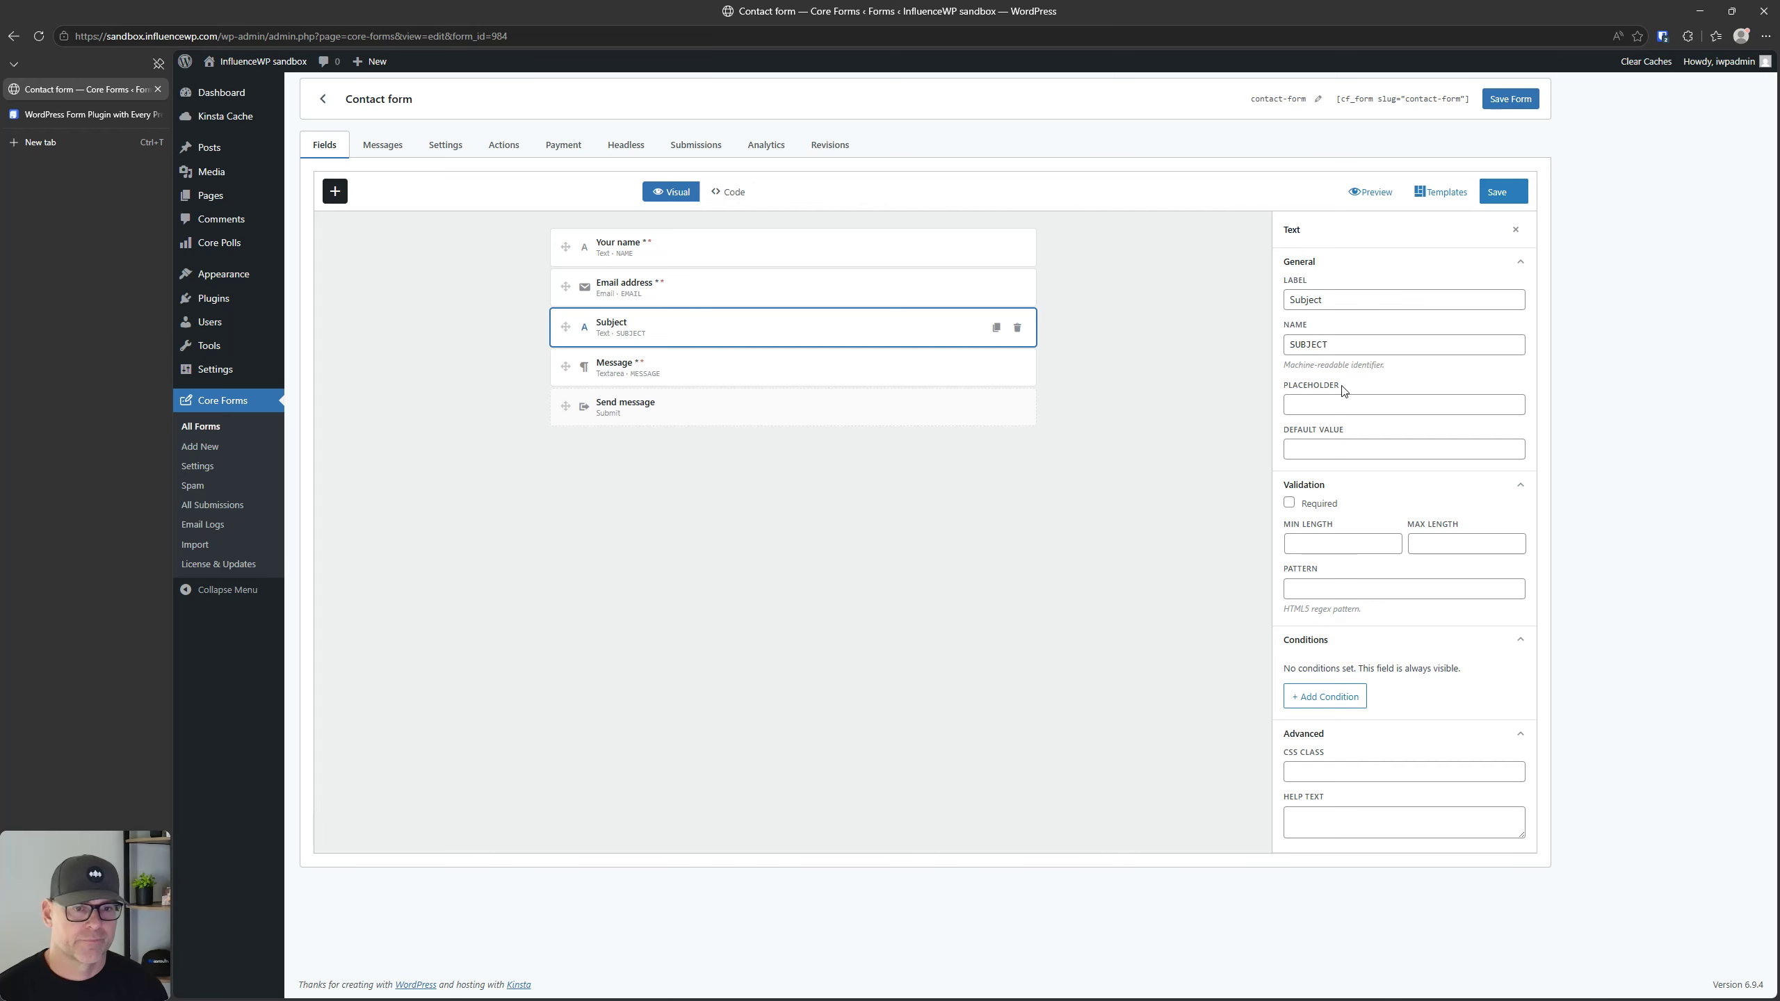
left_click(637, 372)
left_click(675, 420)
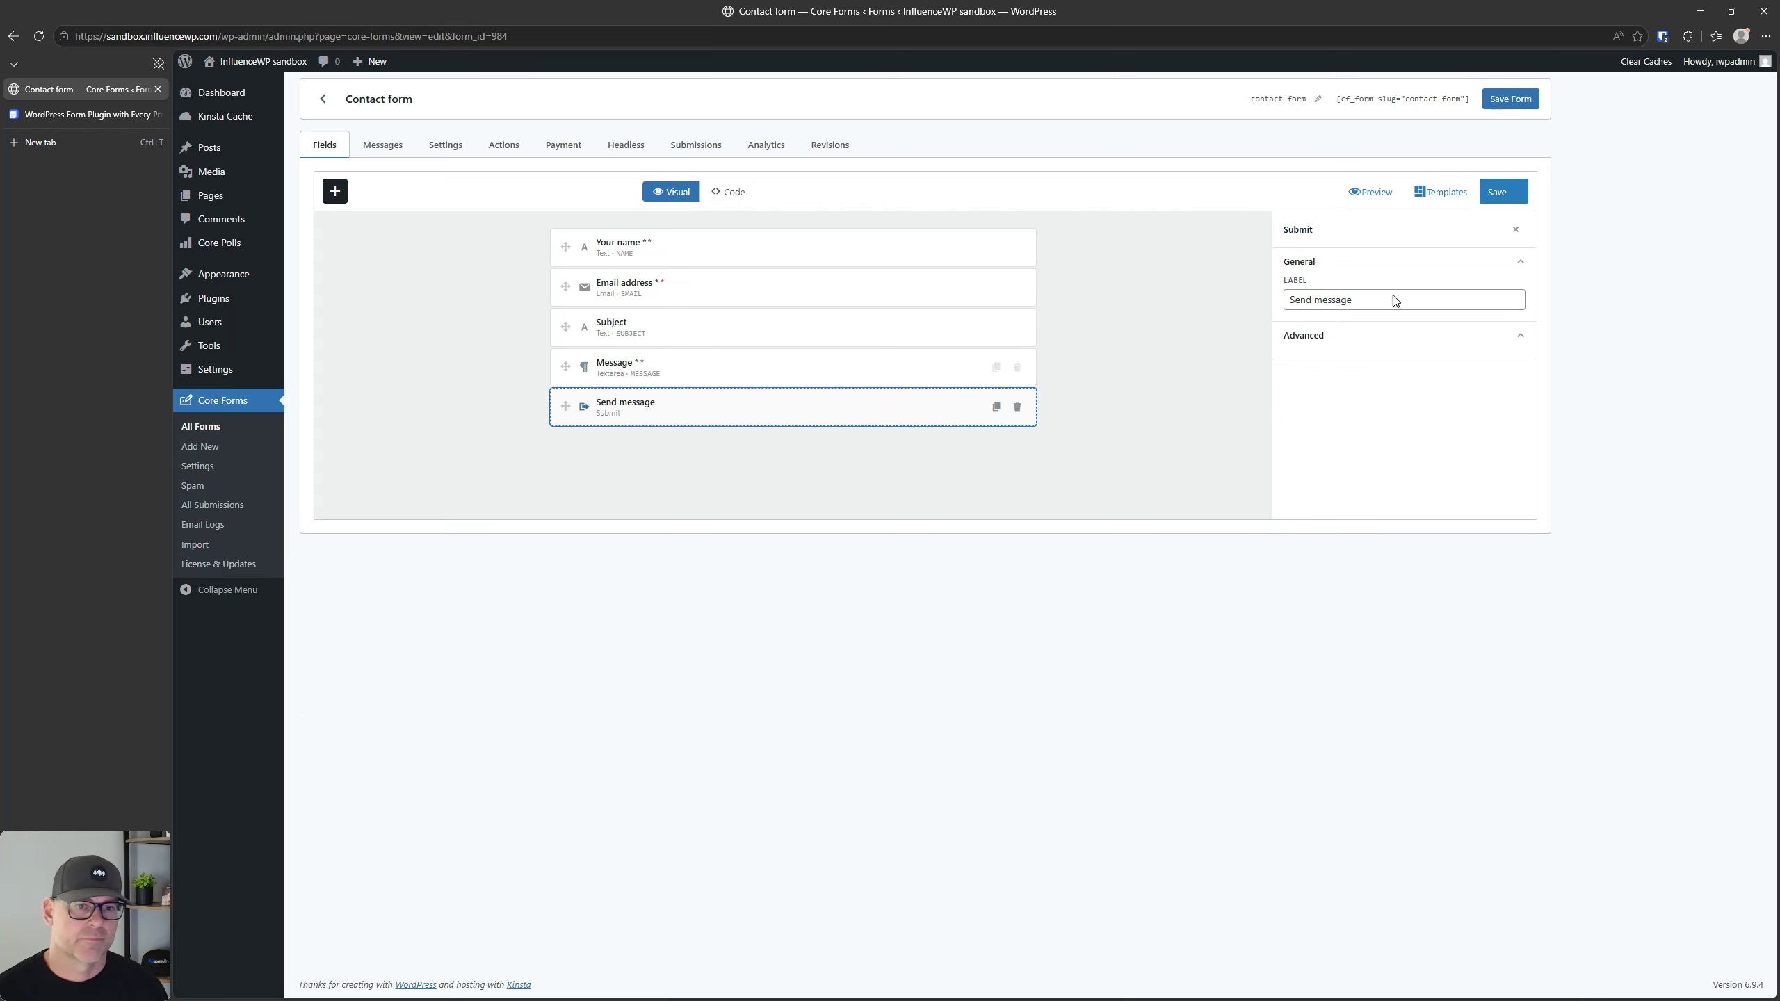
left_click(750, 367)
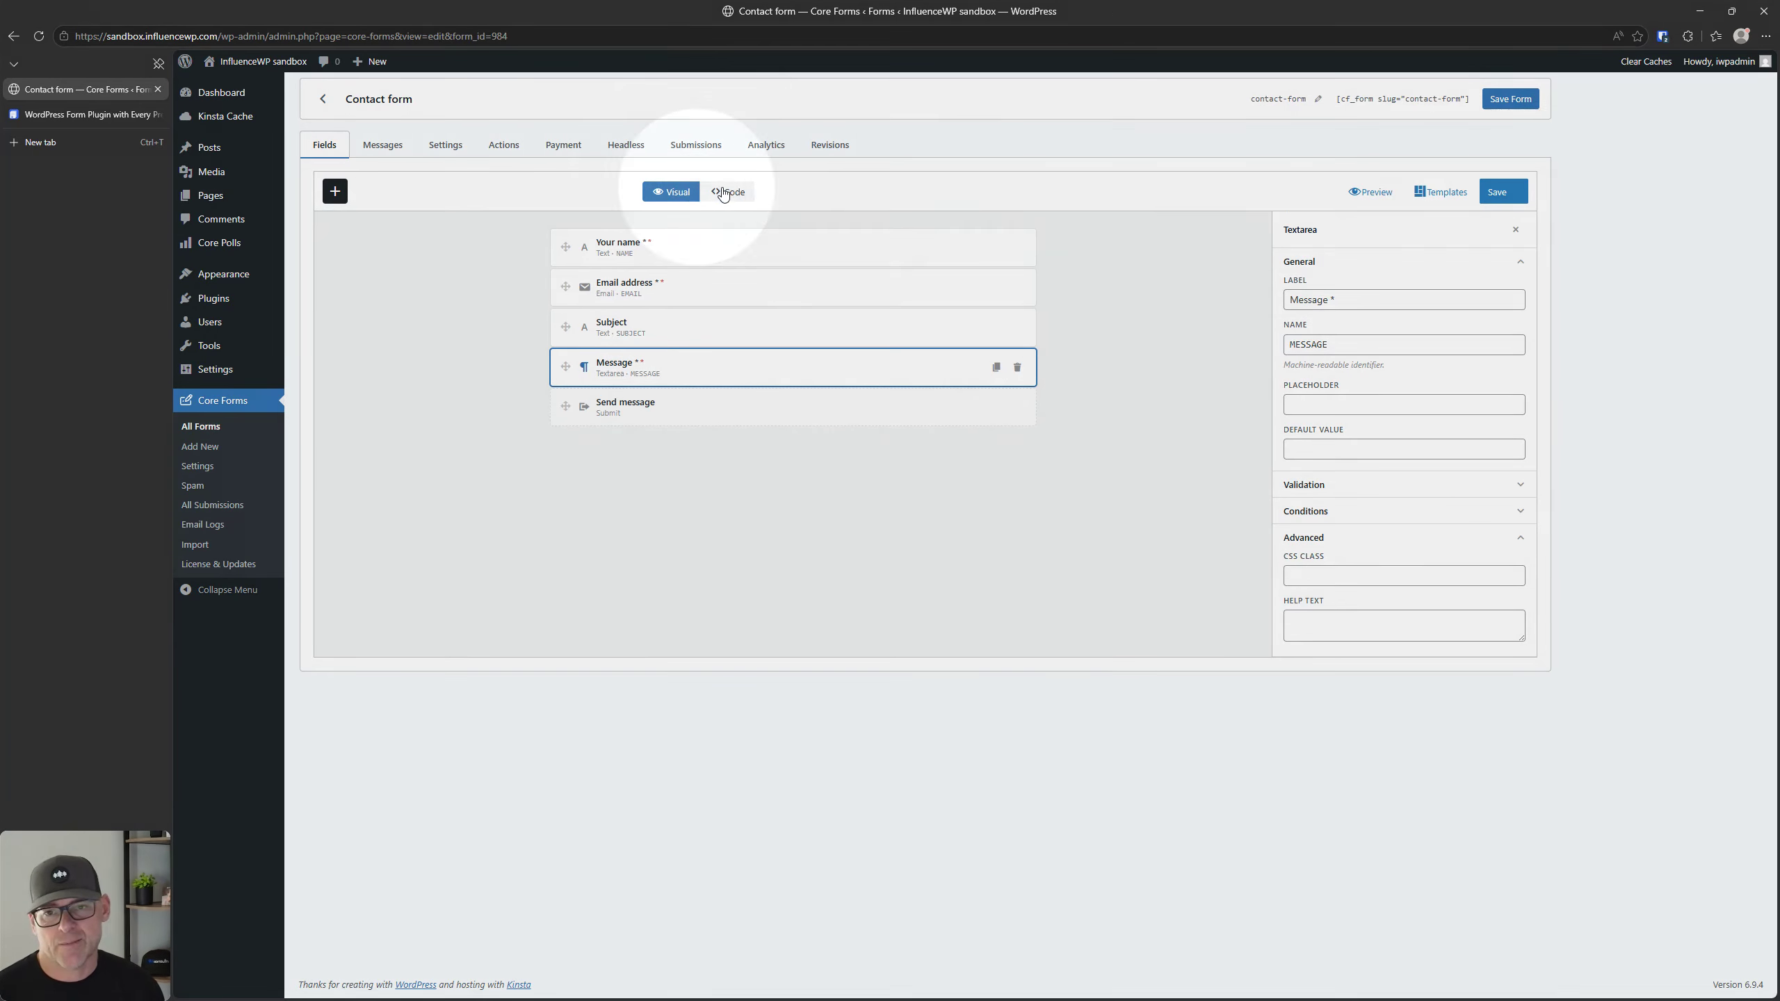
Step: View the contact form's HTML code and its submission outcome and other messages
left_click(724, 192)
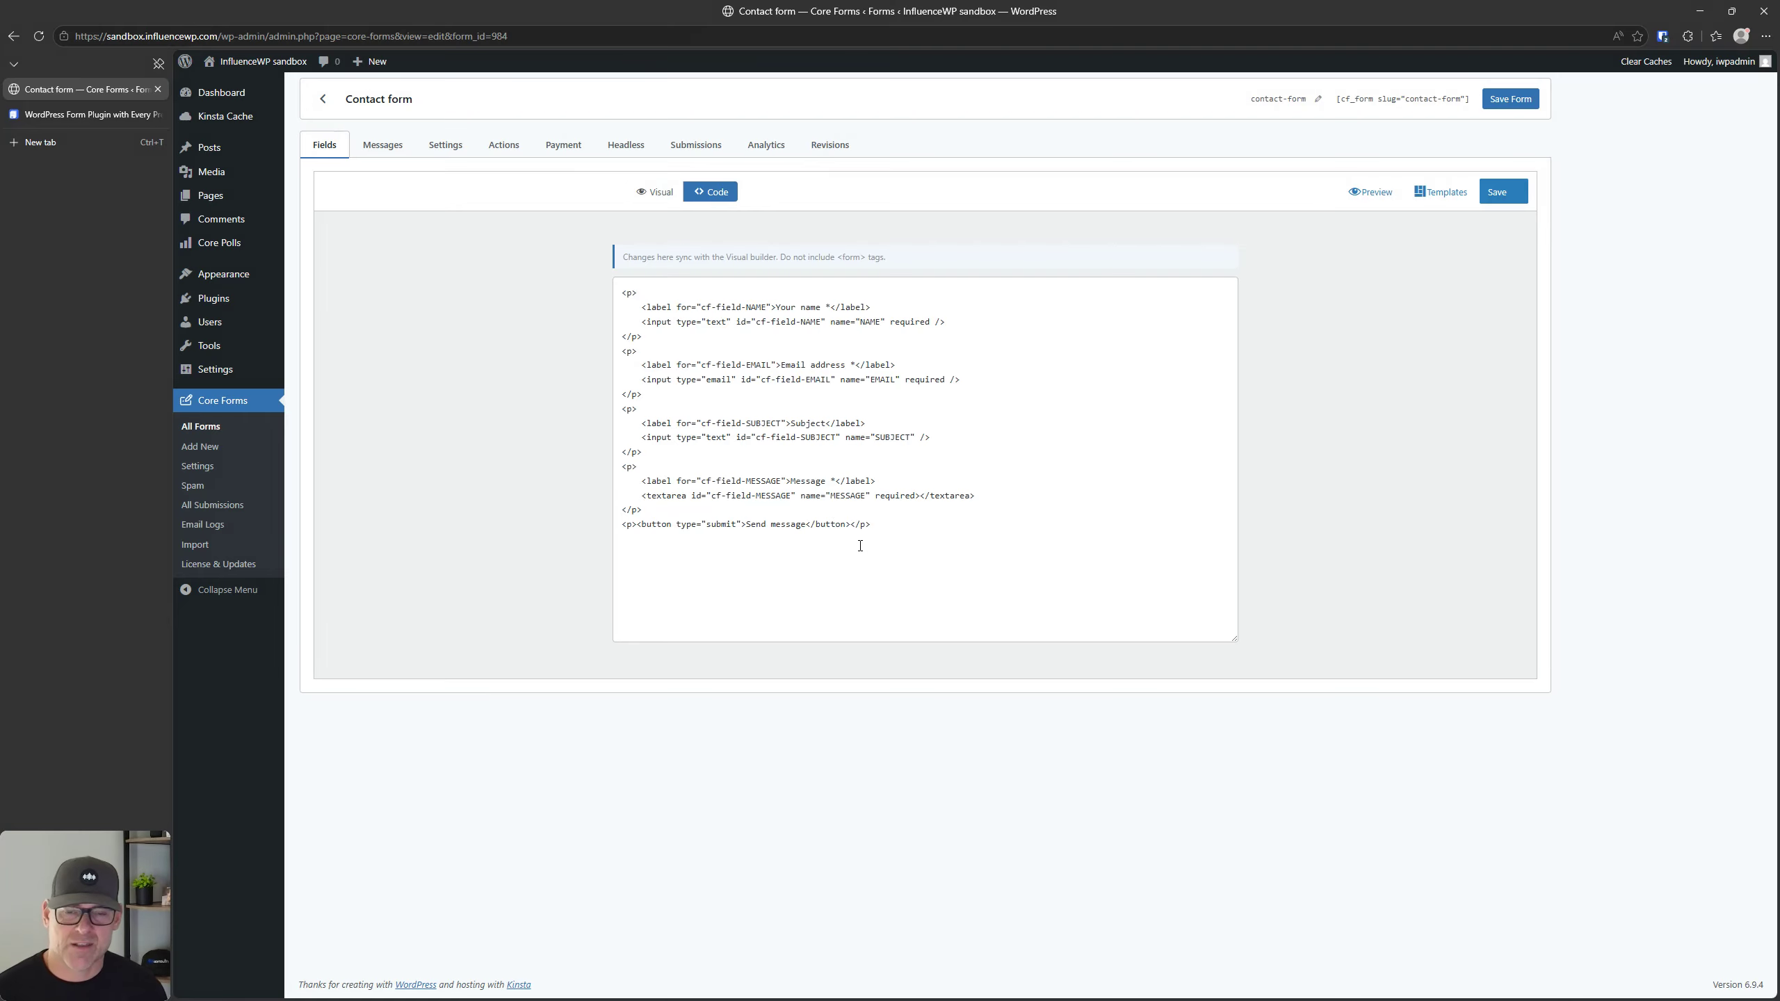
left_click(651, 191)
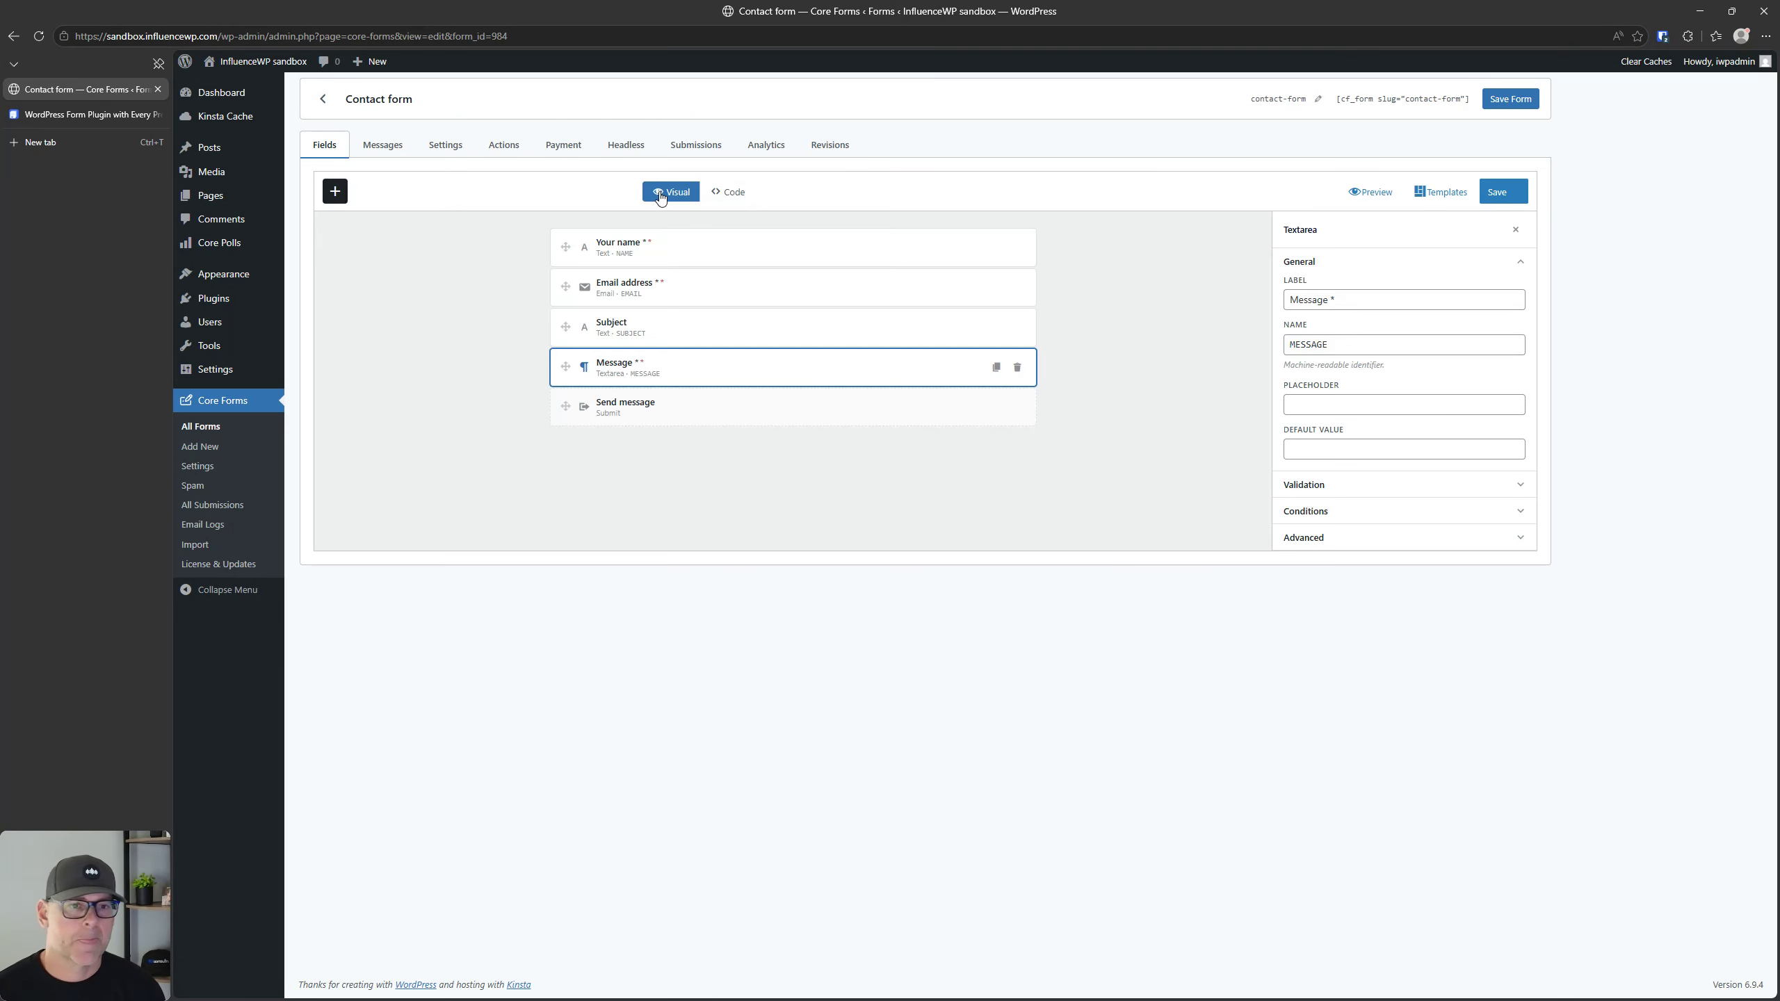
left_click(377, 149)
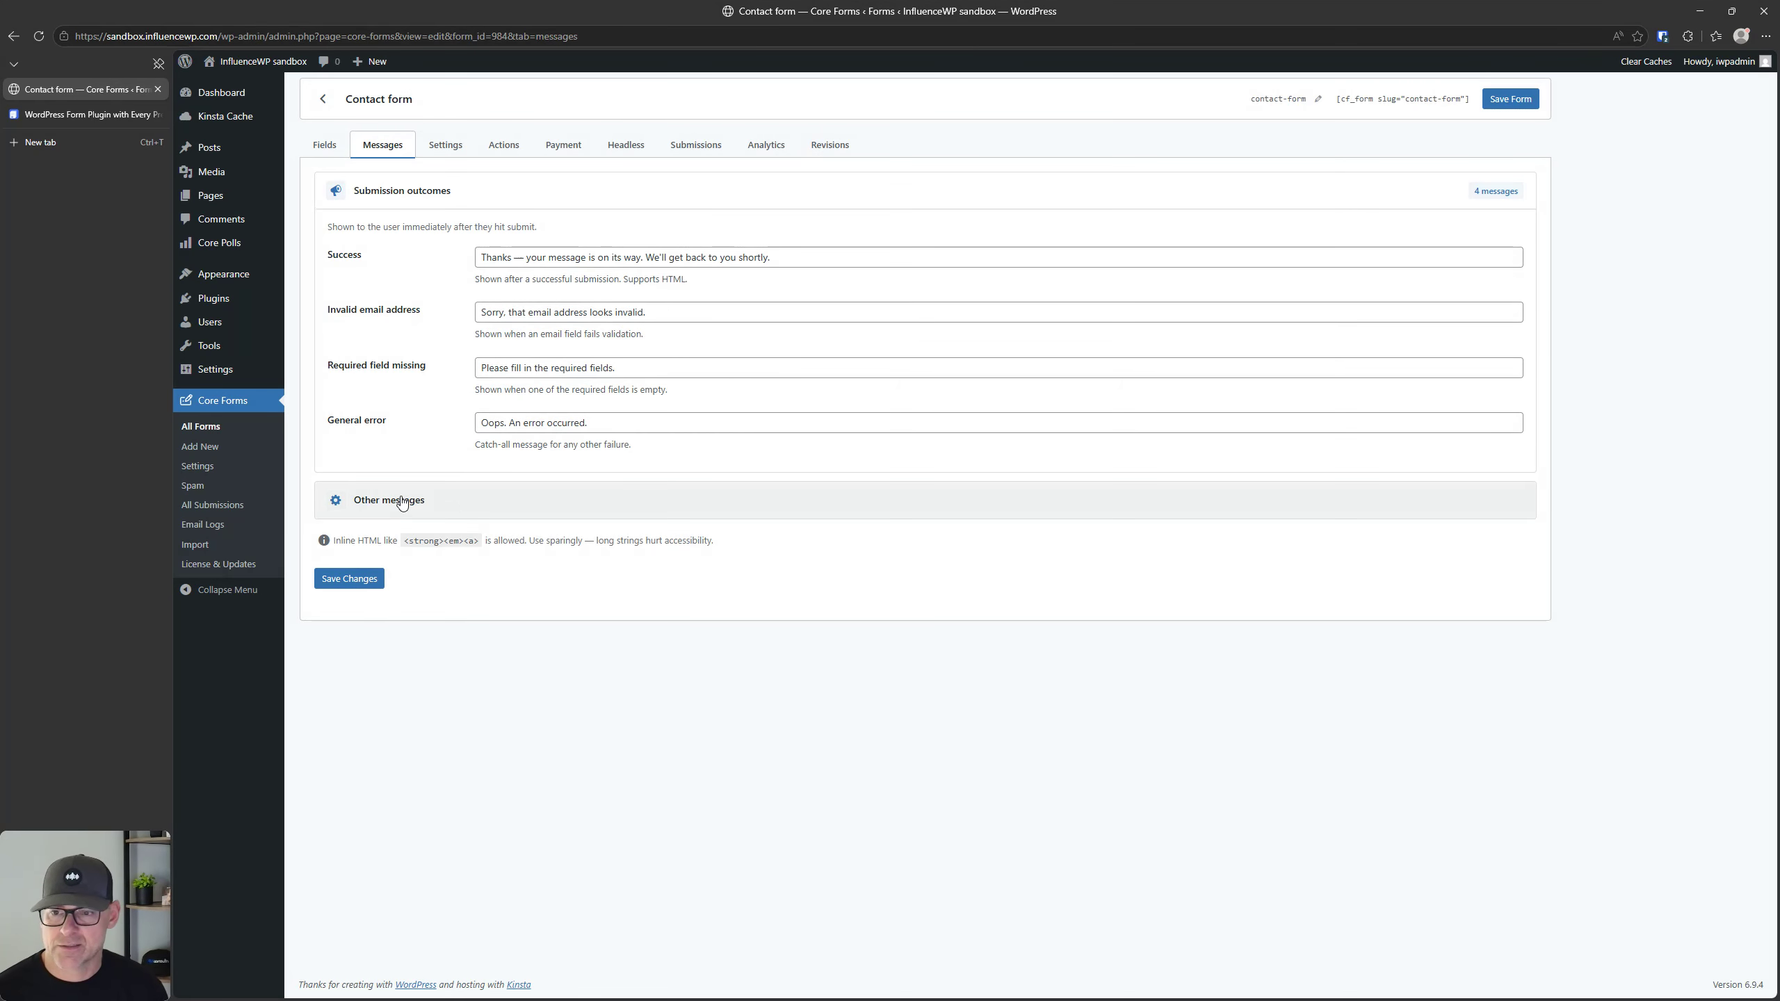
left_click(402, 502)
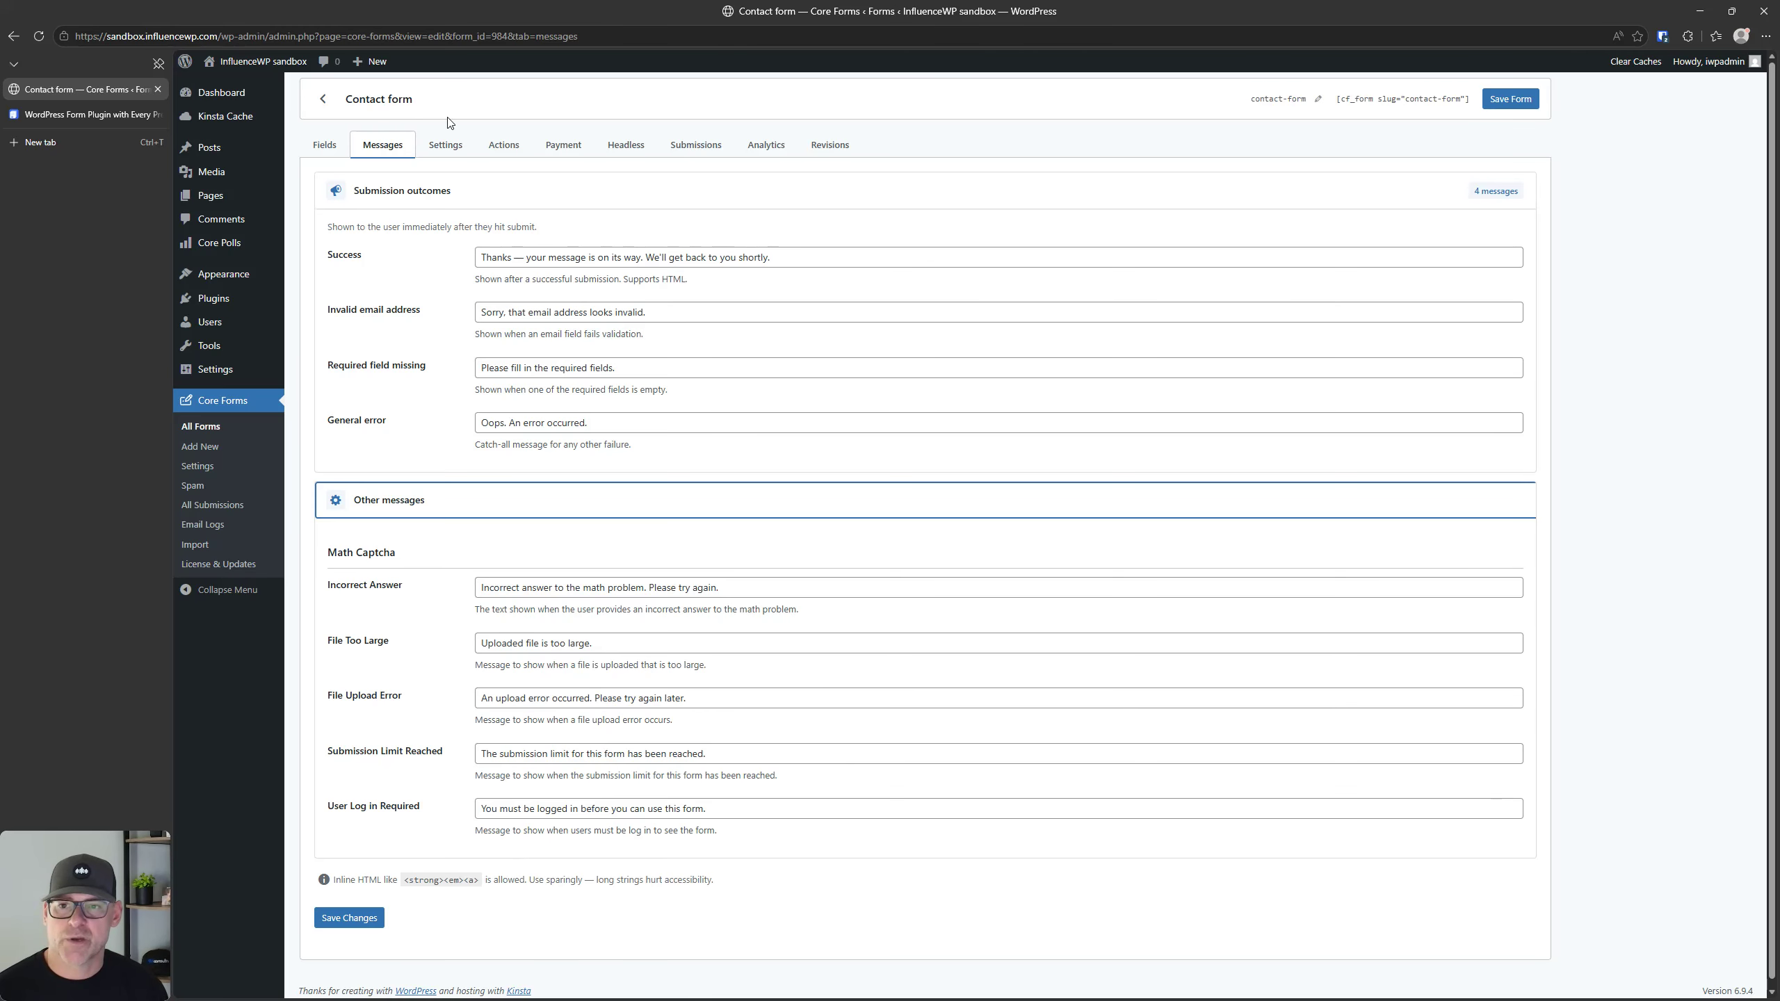
Step: Look over the contact form's settings, checking the display mode options and collapsing the Submissions and After submission sections
left_click(452, 146)
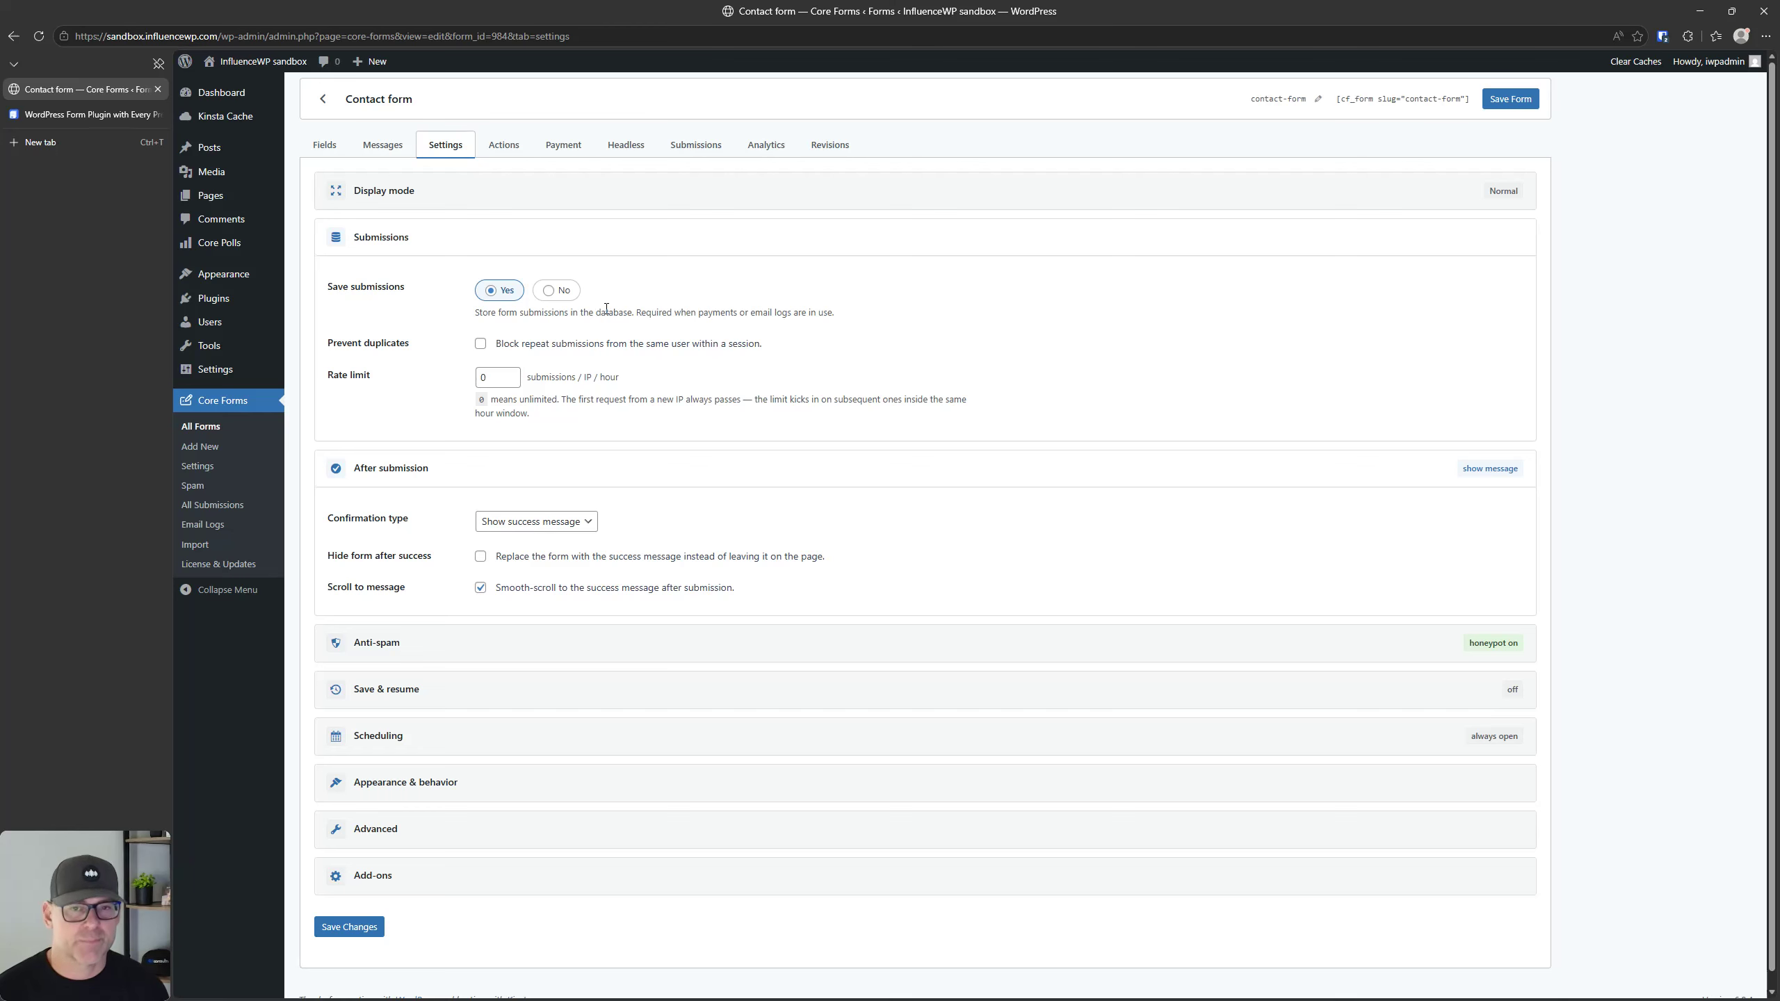
left_click(425, 188)
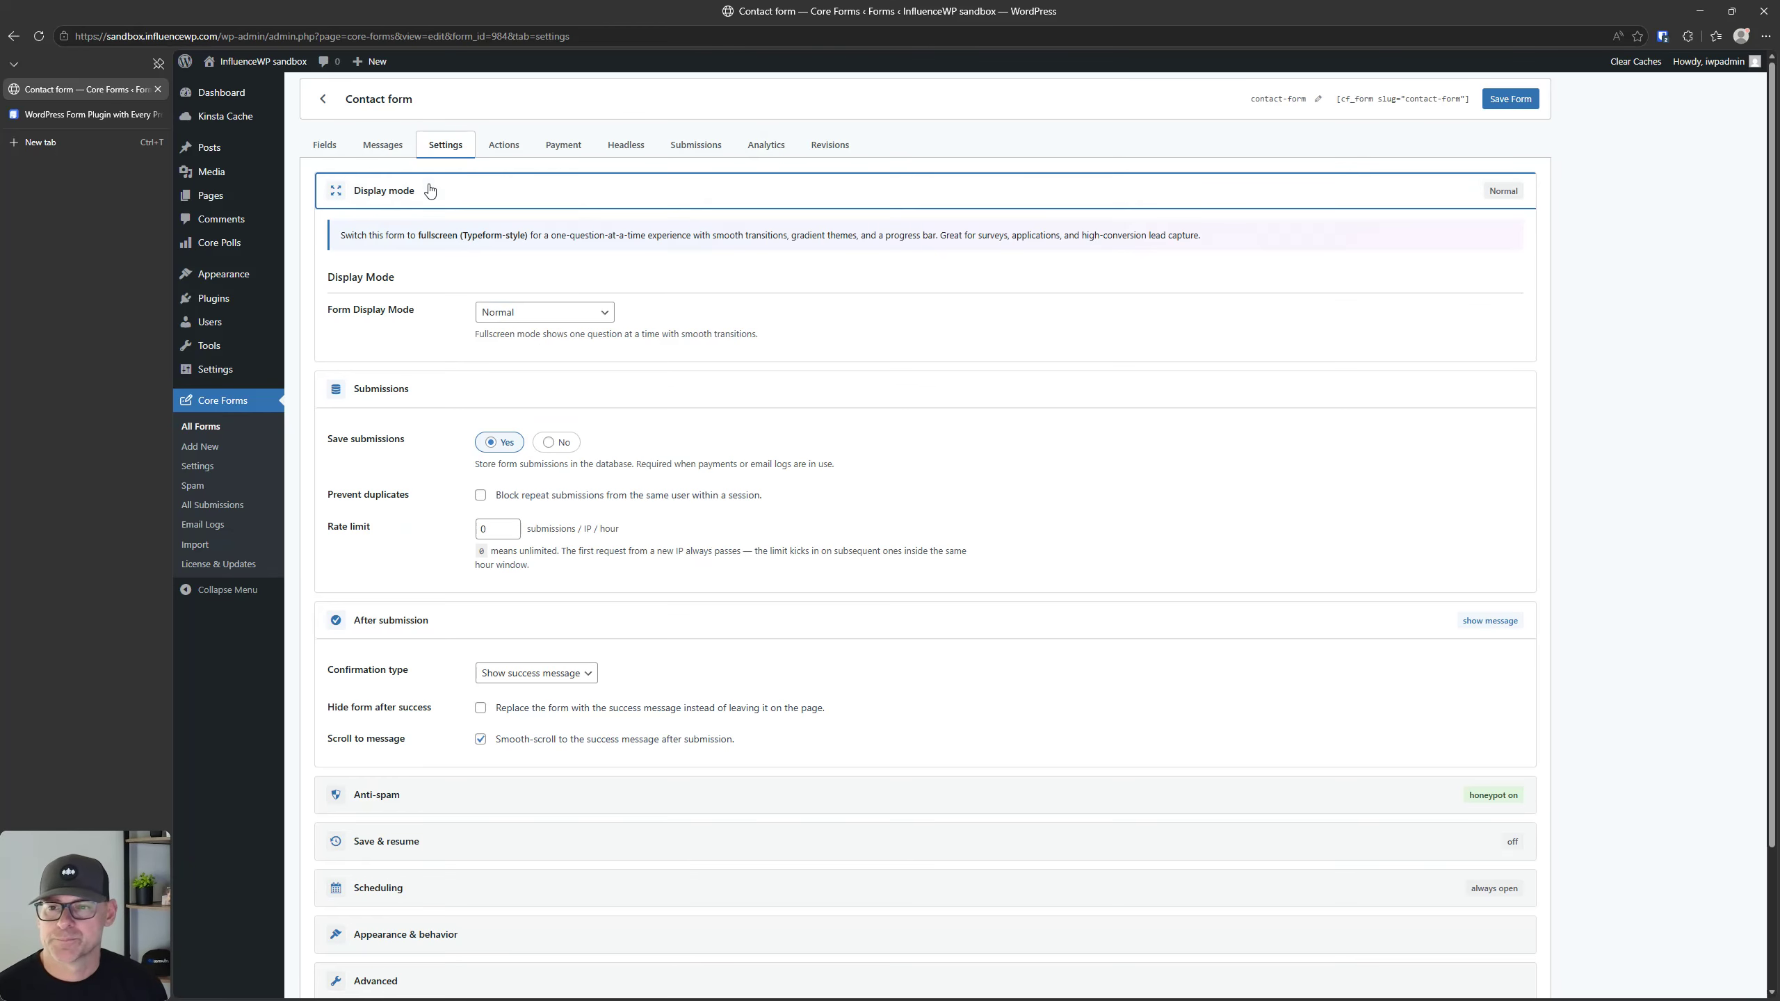
left_click(415, 185)
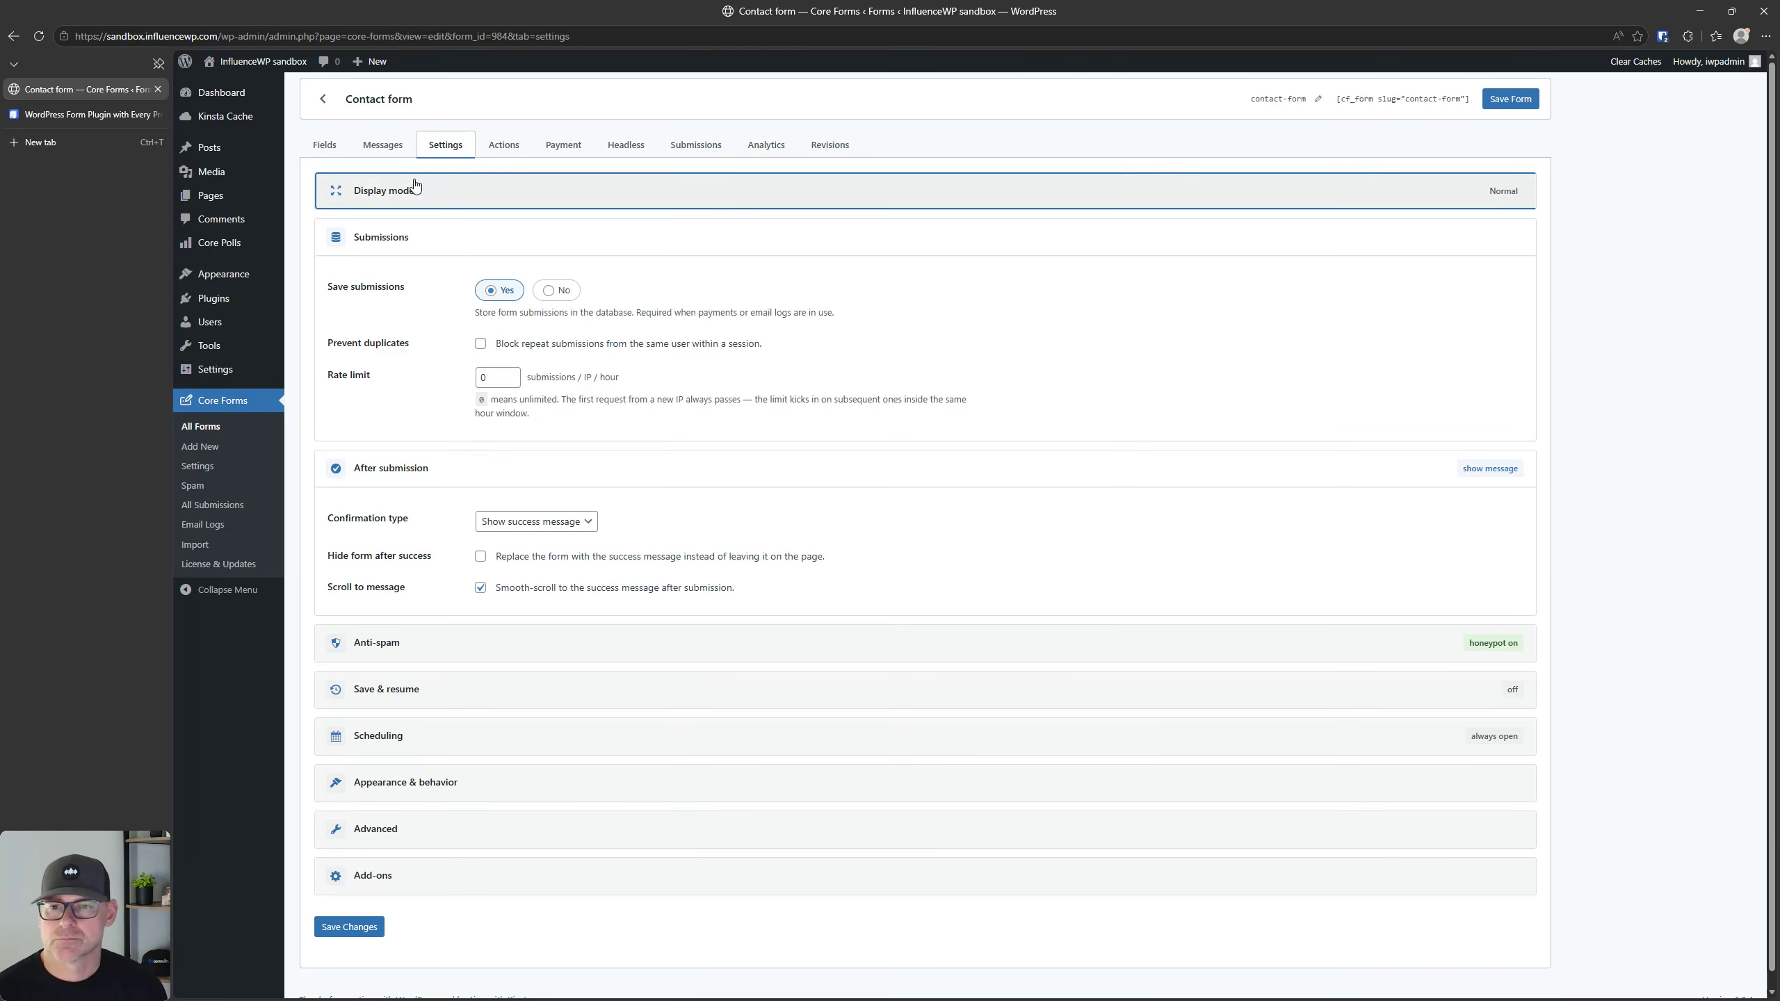
left_click(392, 246)
left_click(391, 283)
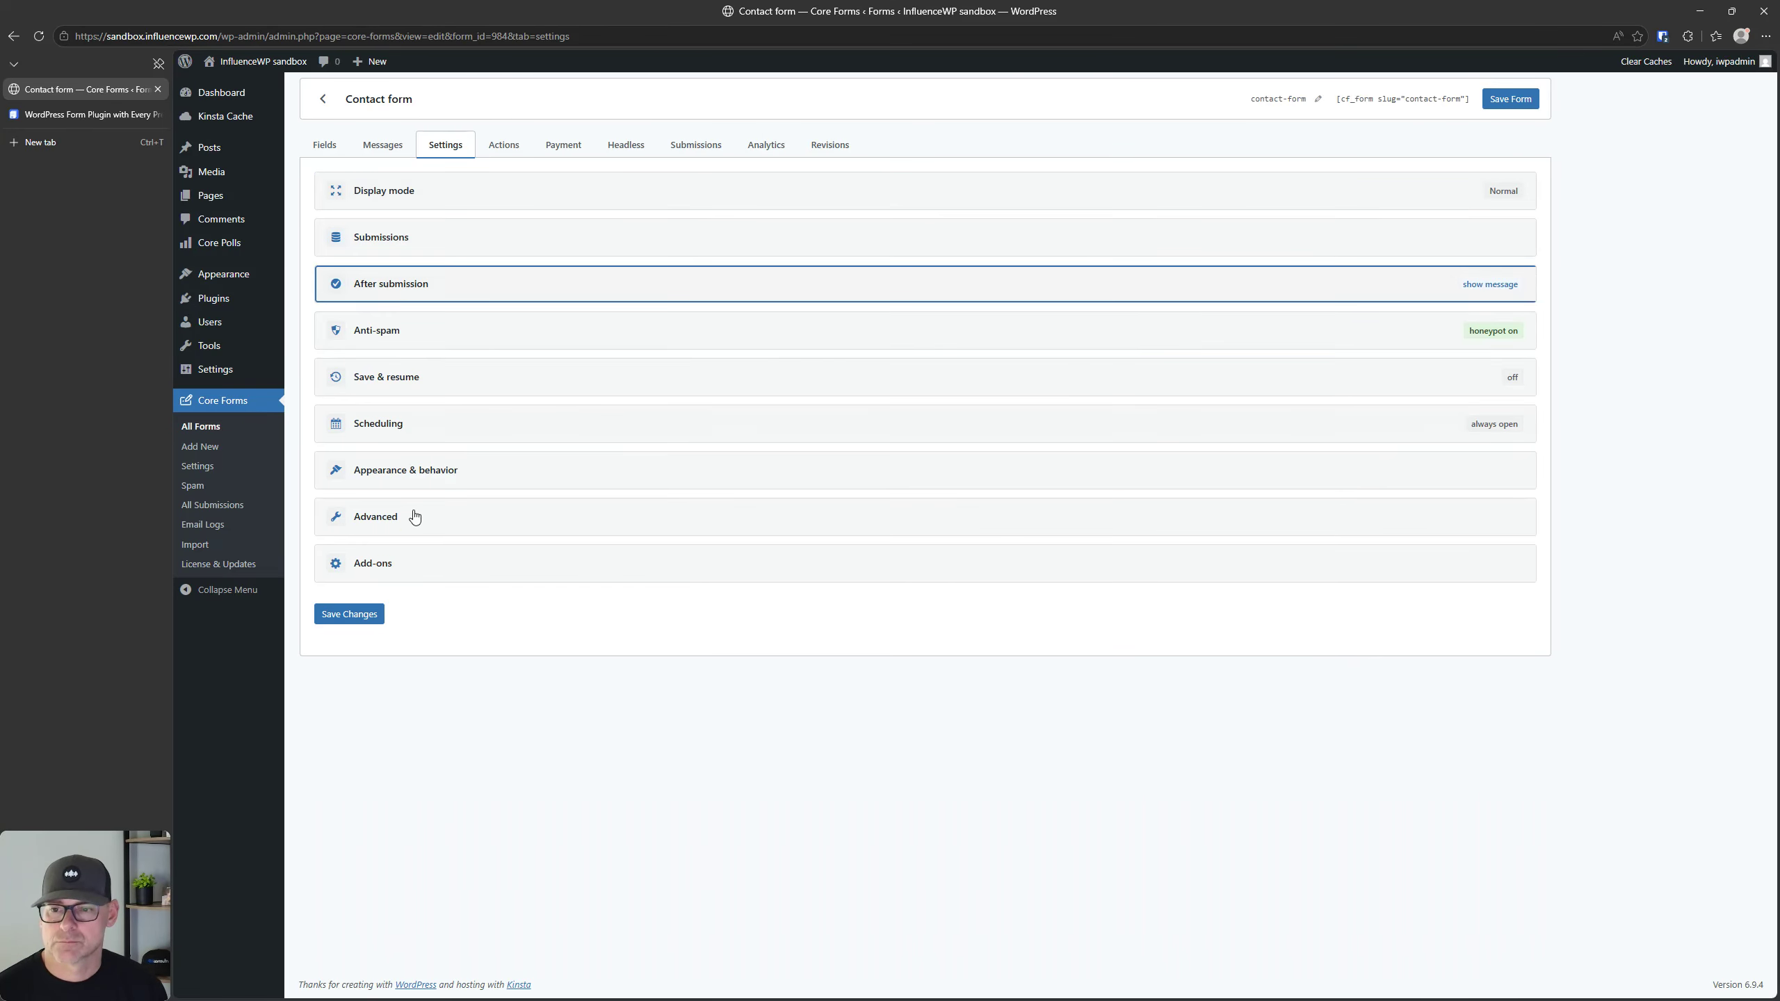
left_click(488, 203)
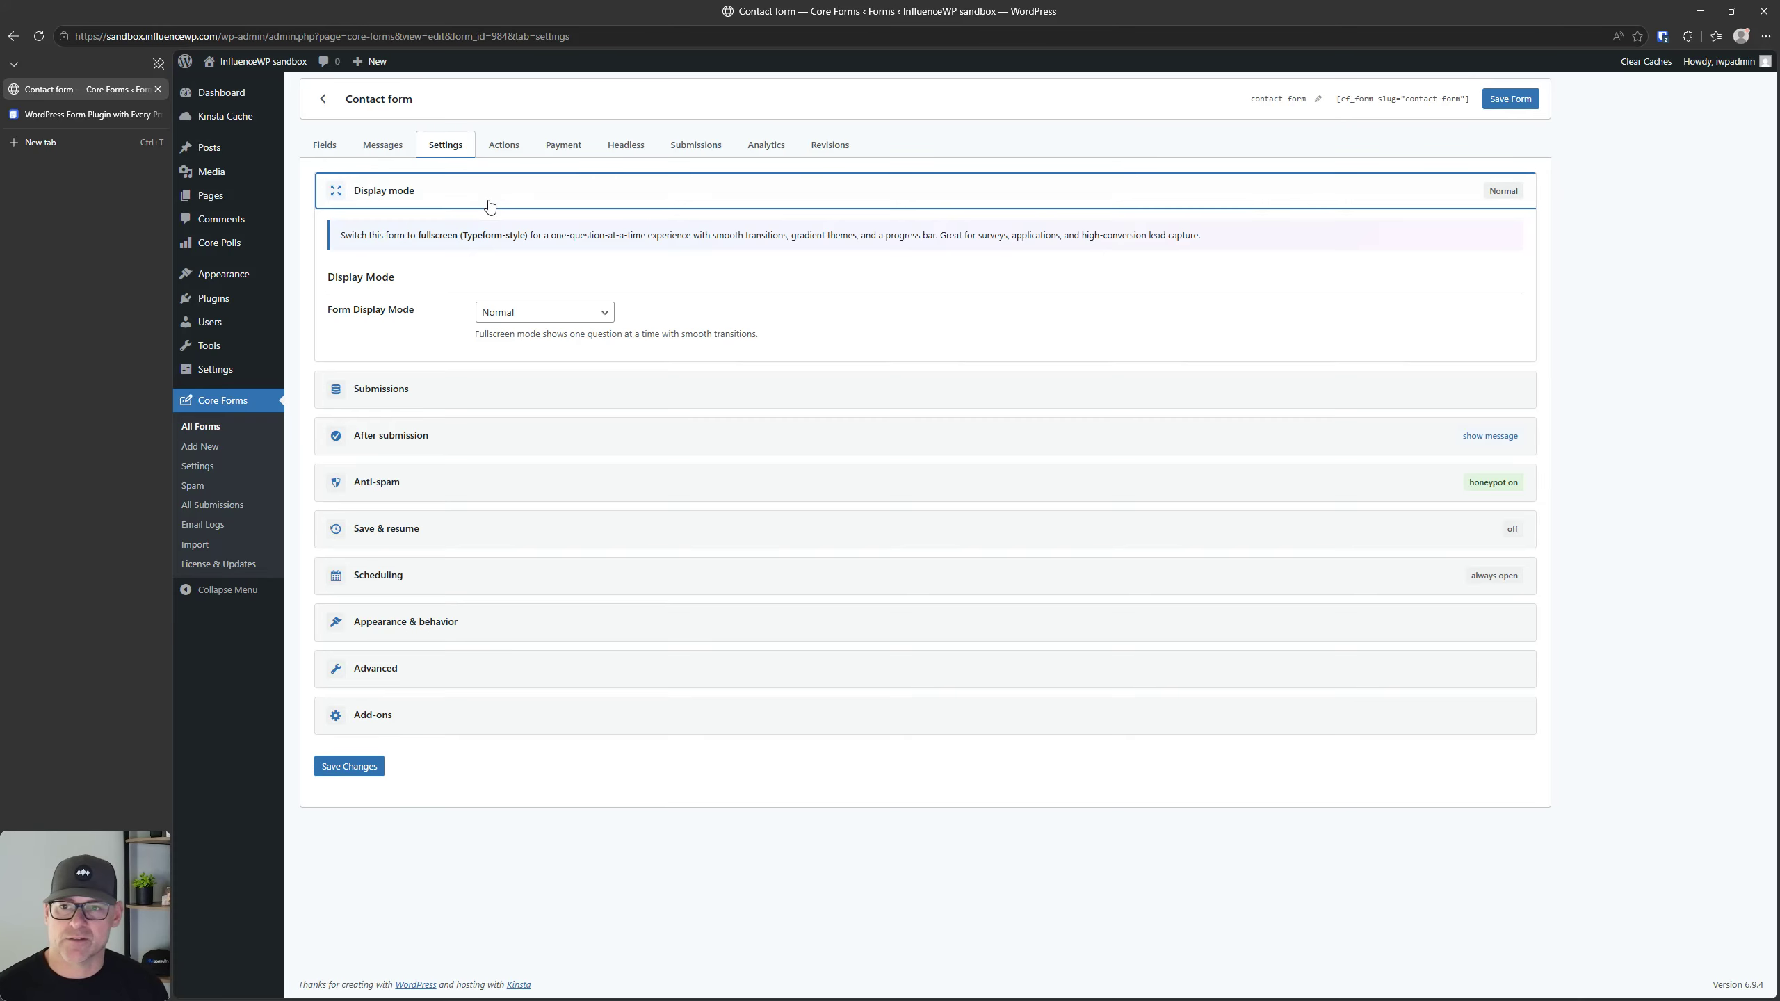
left_click(488, 201)
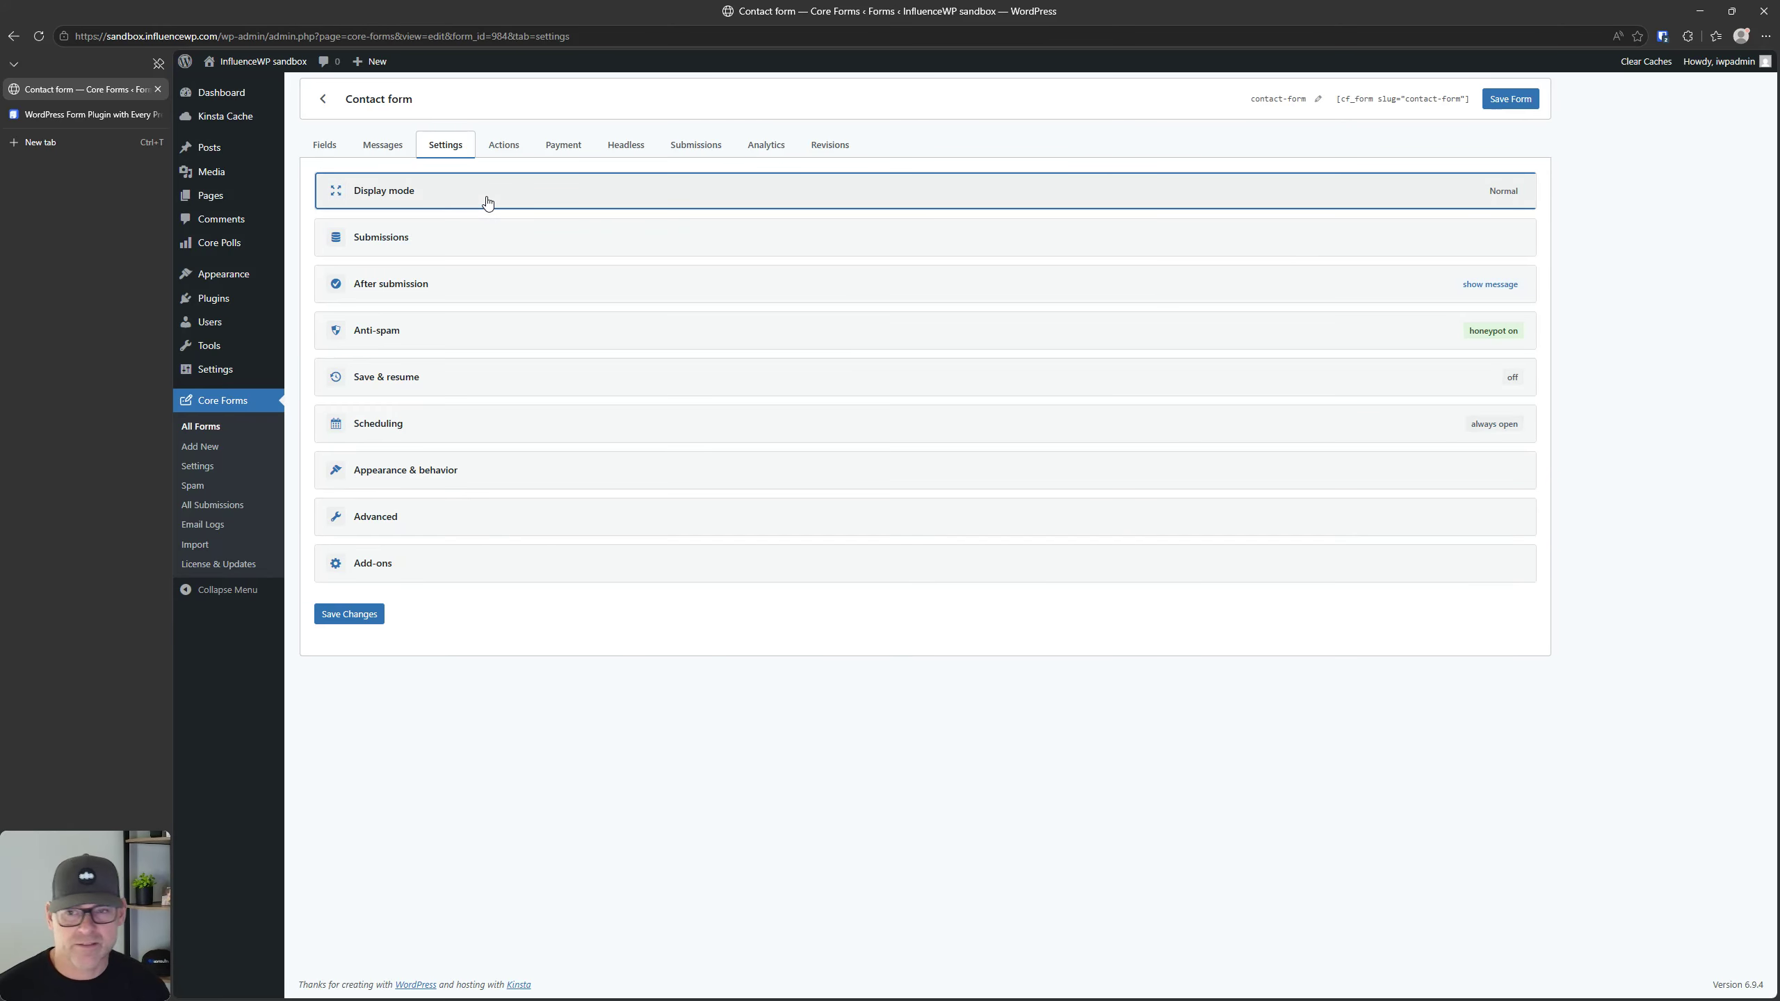
left_click(488, 201)
left_click(488, 201)
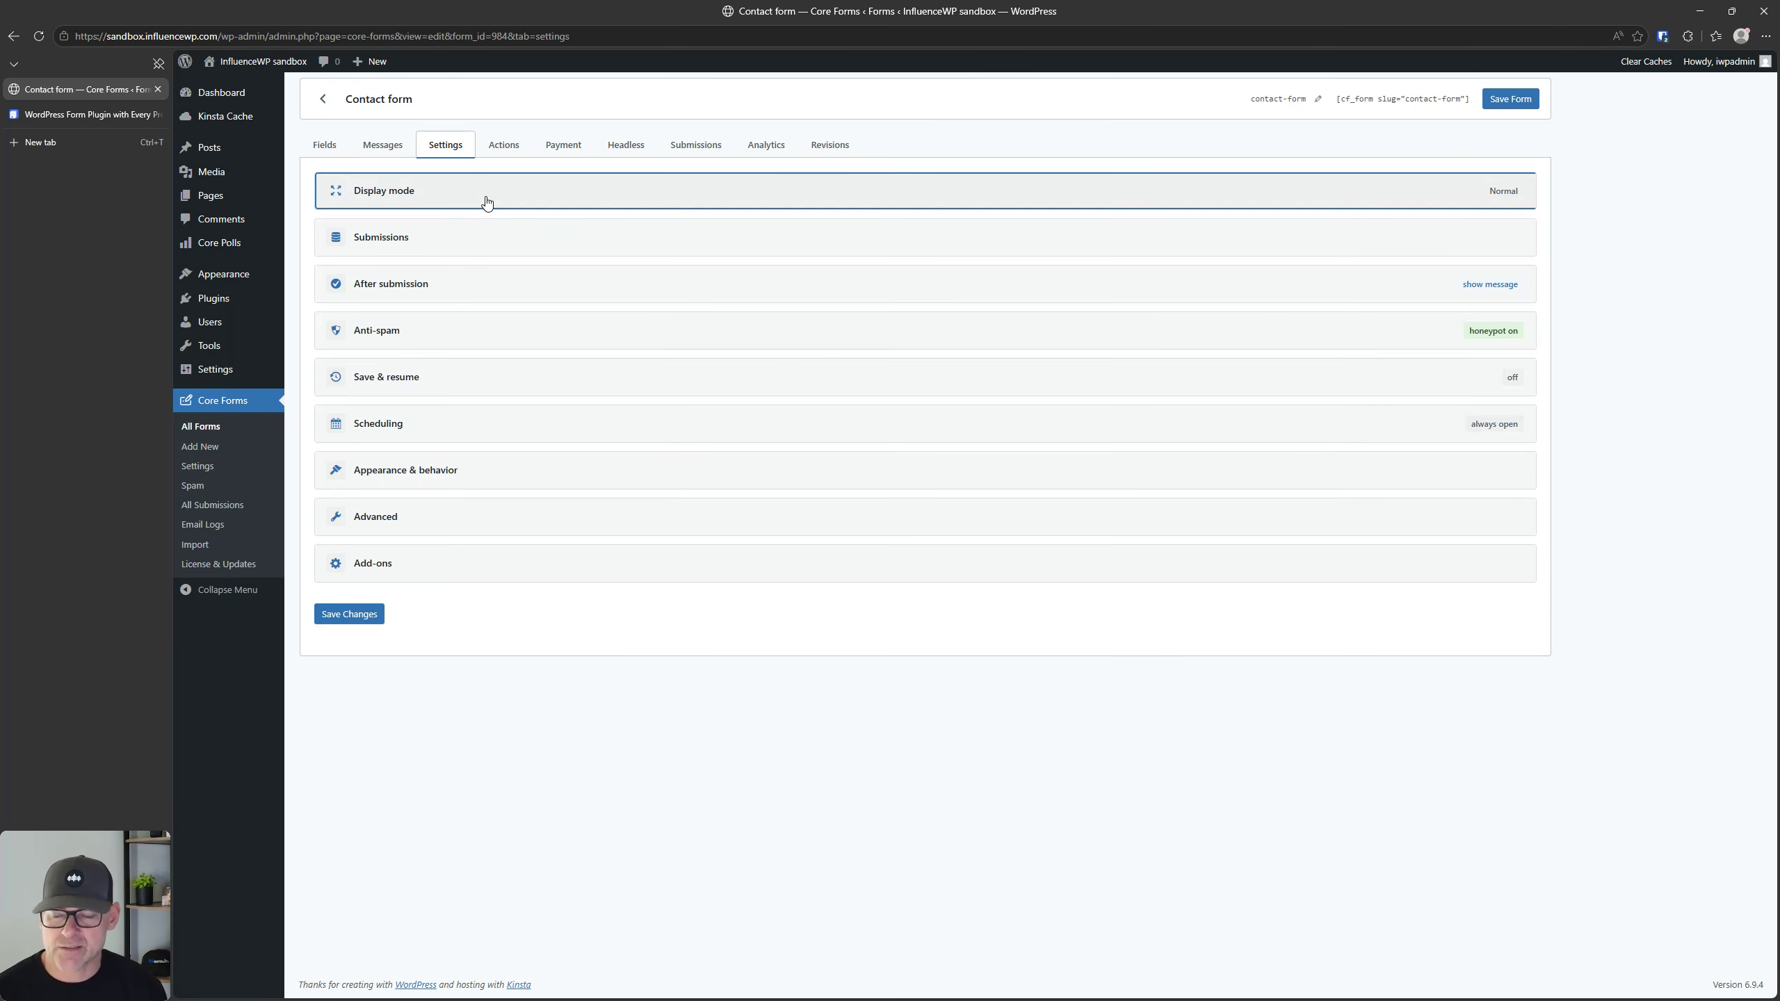
left_click(400, 203)
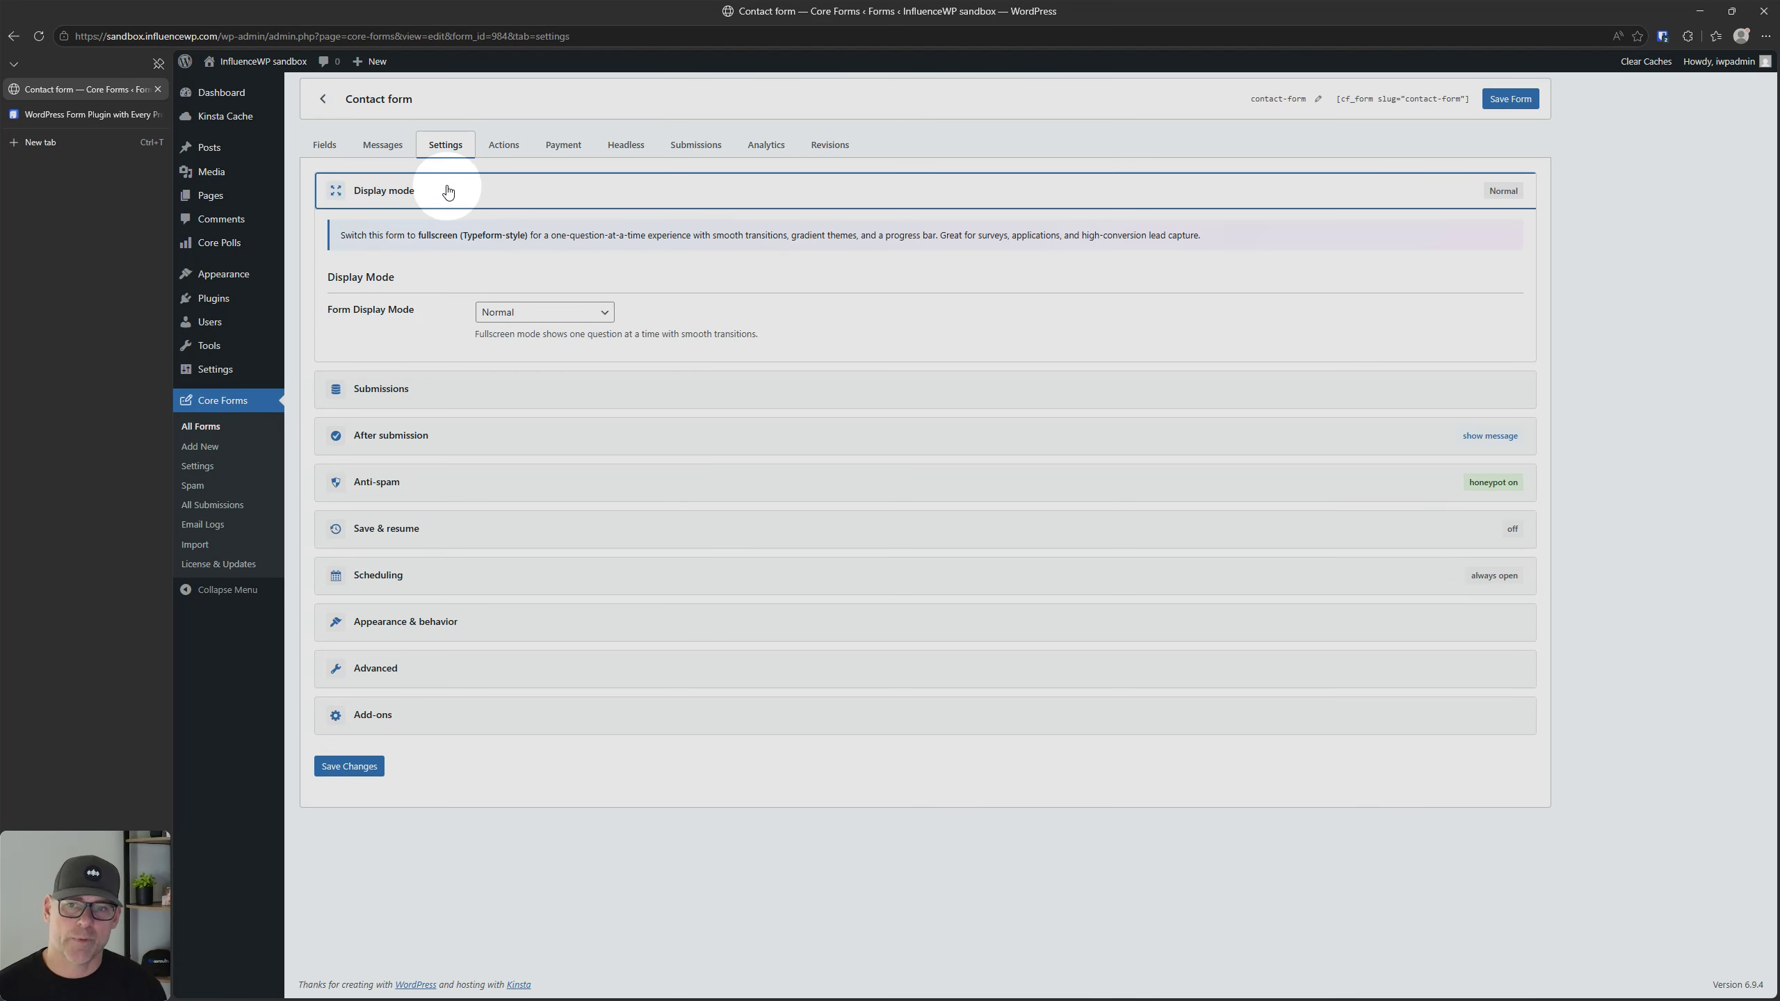
left_click(447, 191)
double_click(447, 188)
left_click(509, 886)
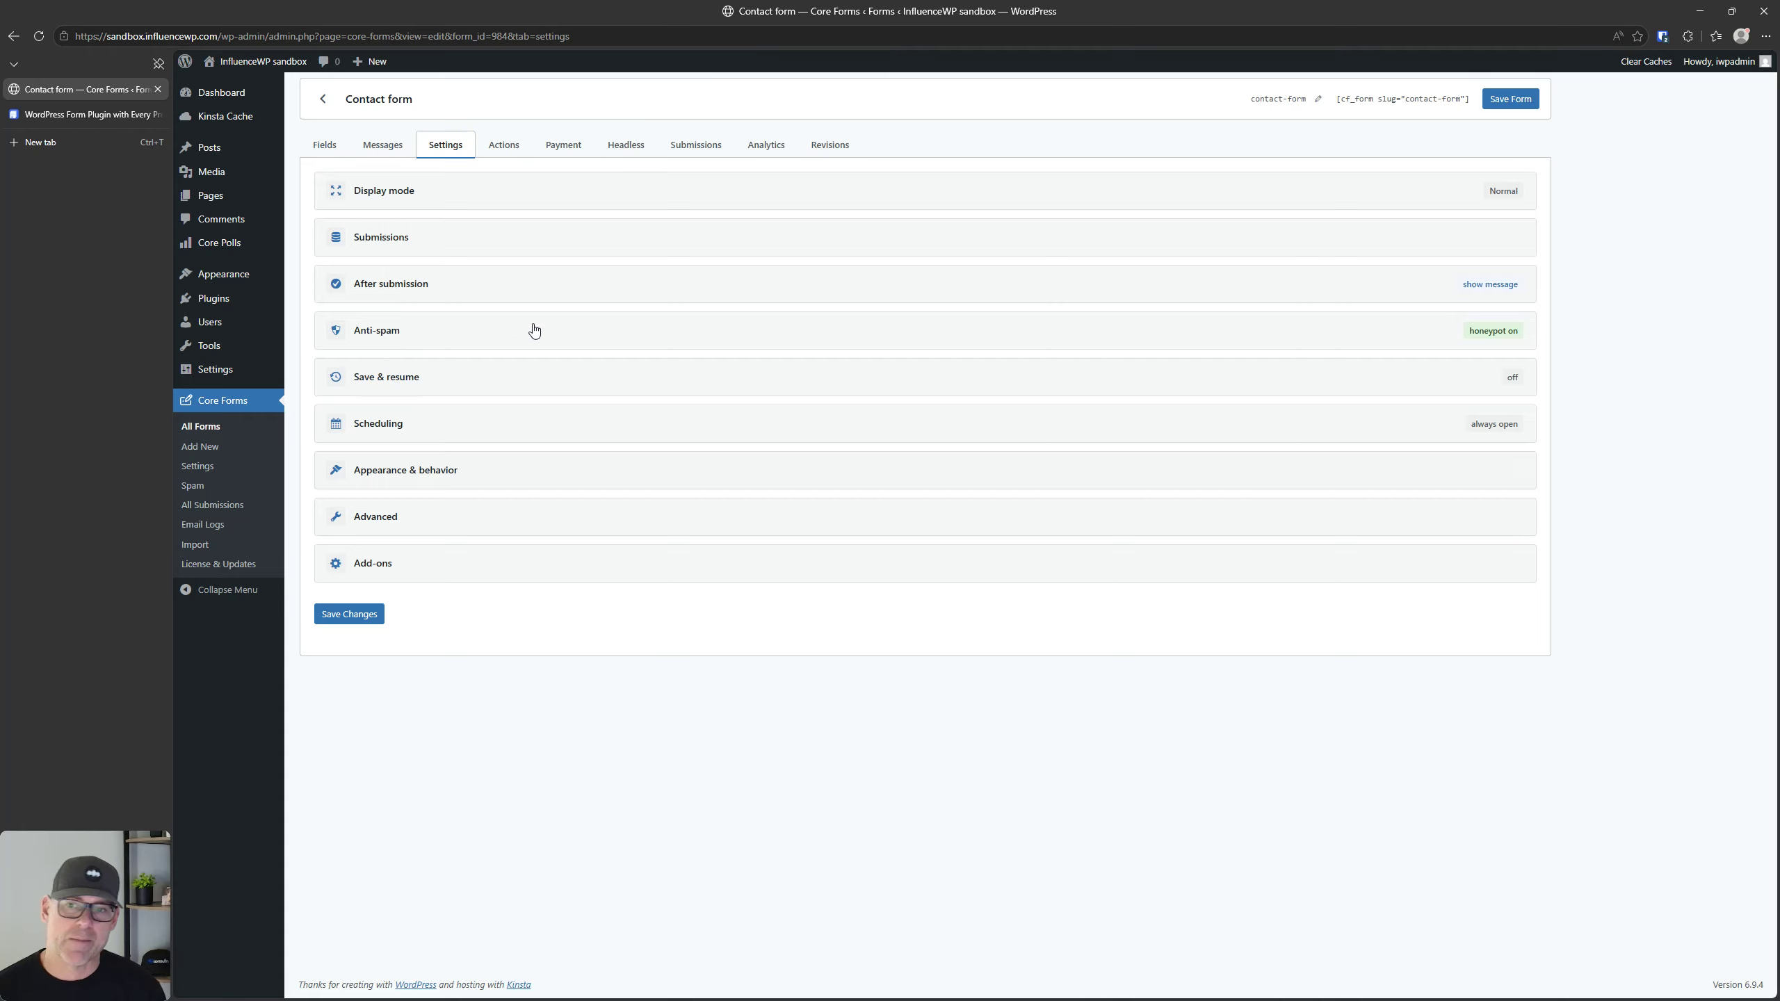
left_click(432, 186)
left_click(433, 192)
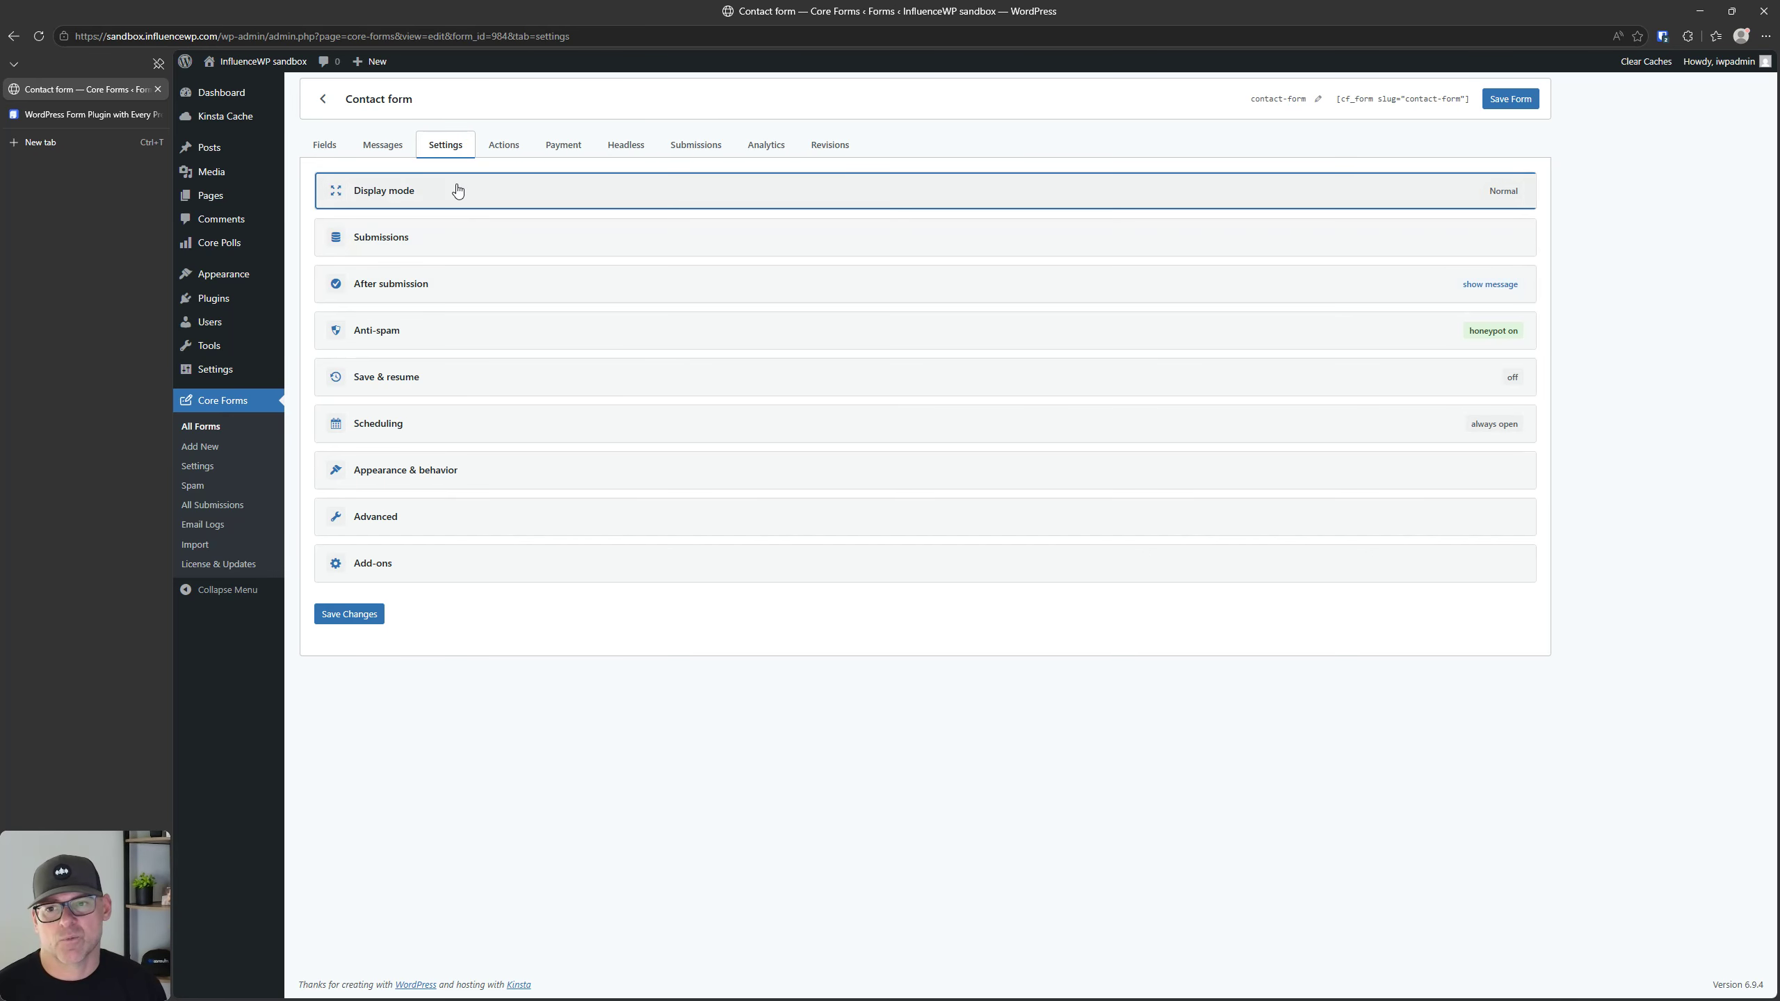
left_click(464, 193)
left_click(463, 193)
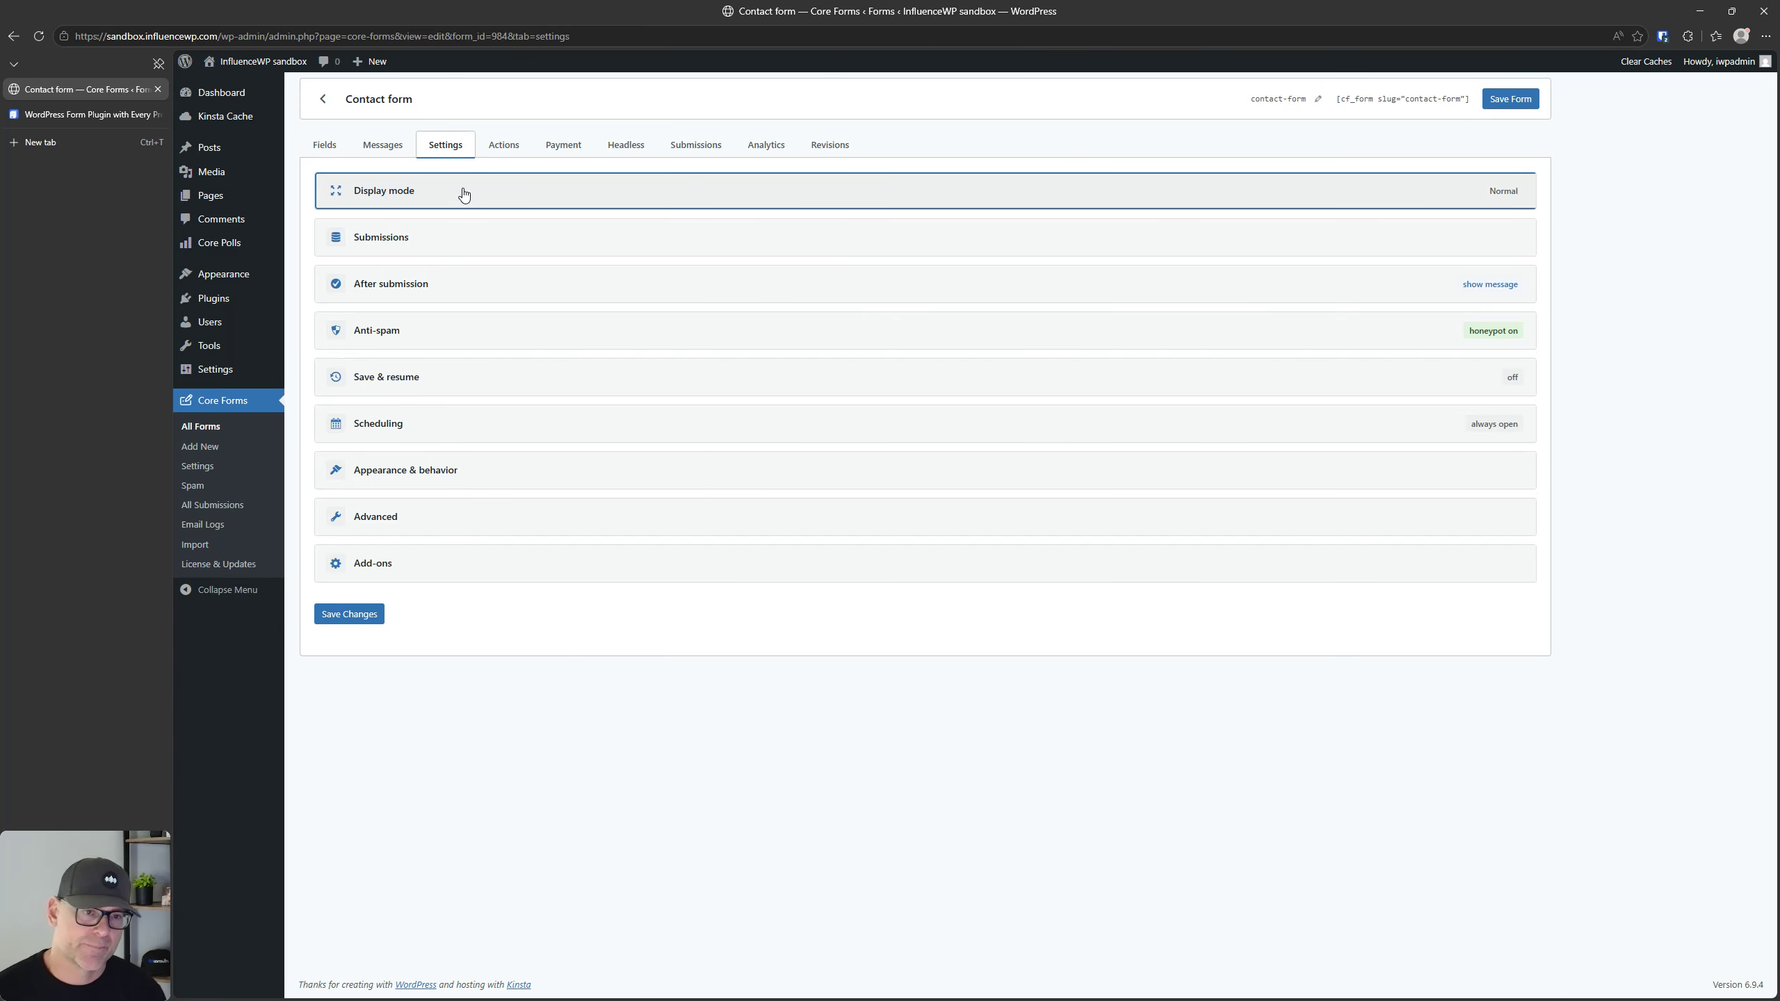
Step: Check the form display mode options, keeping Normal, and expand the Submissions settings
left_click(467, 194)
left_click(536, 314)
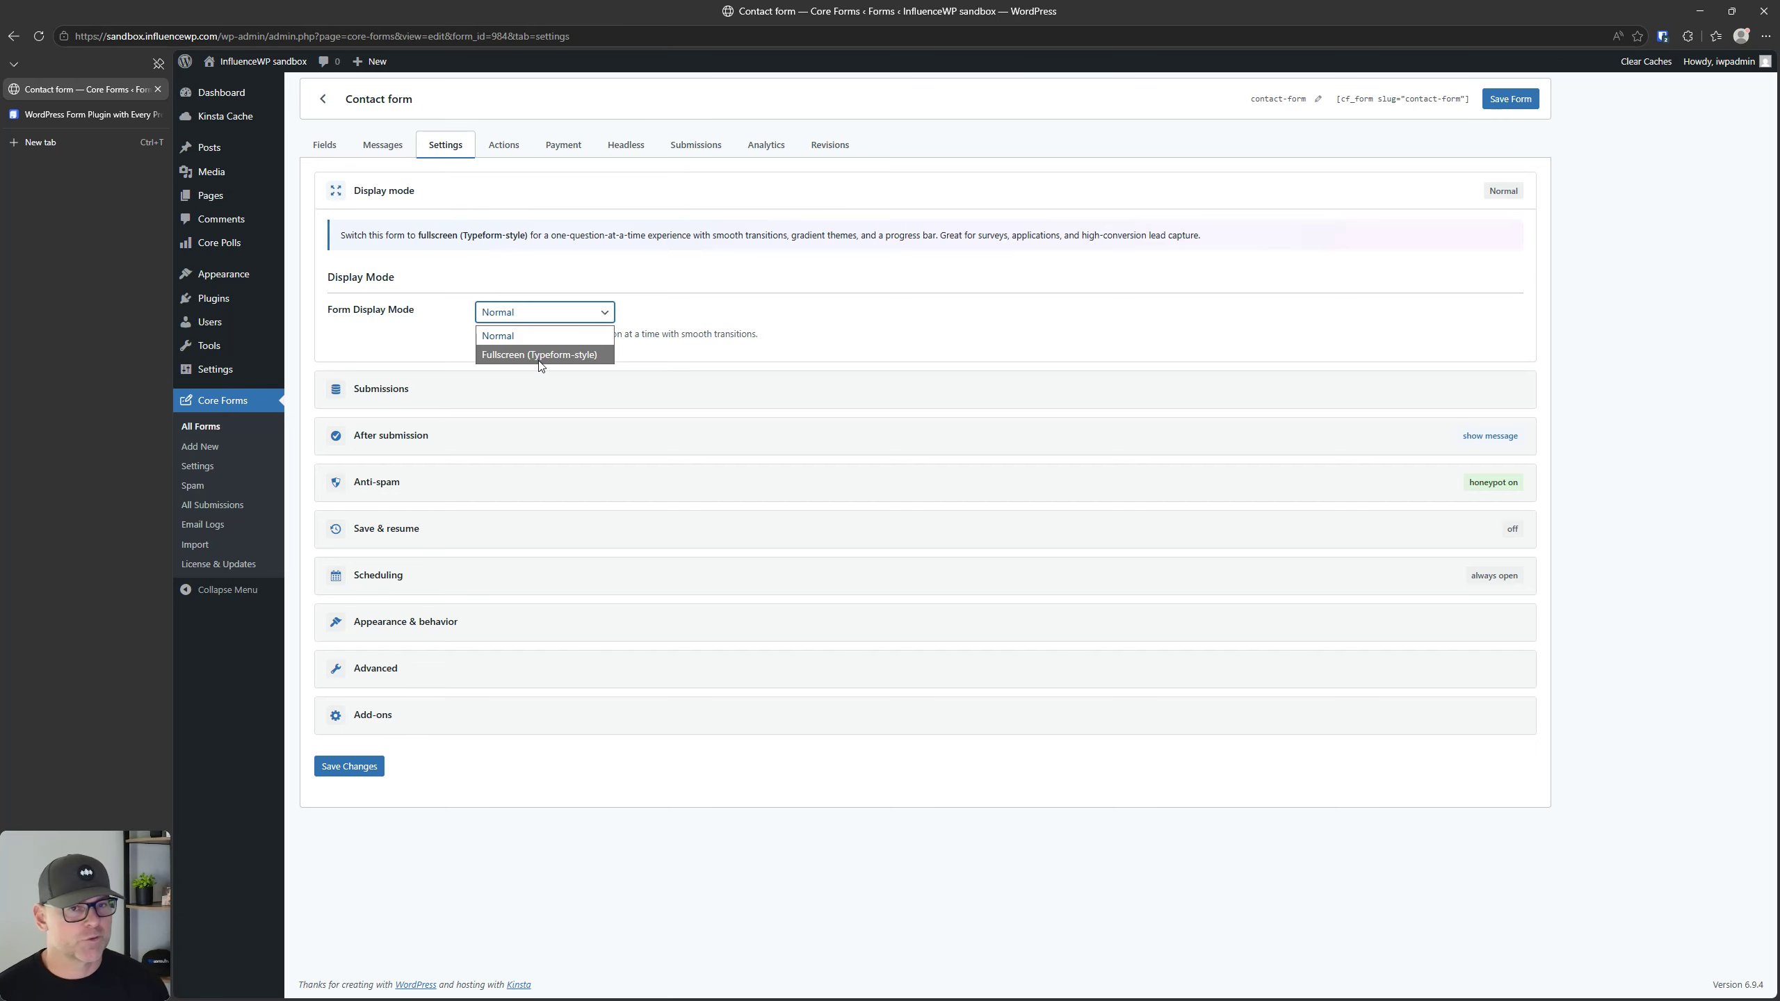
left_click(379, 340)
left_click(432, 393)
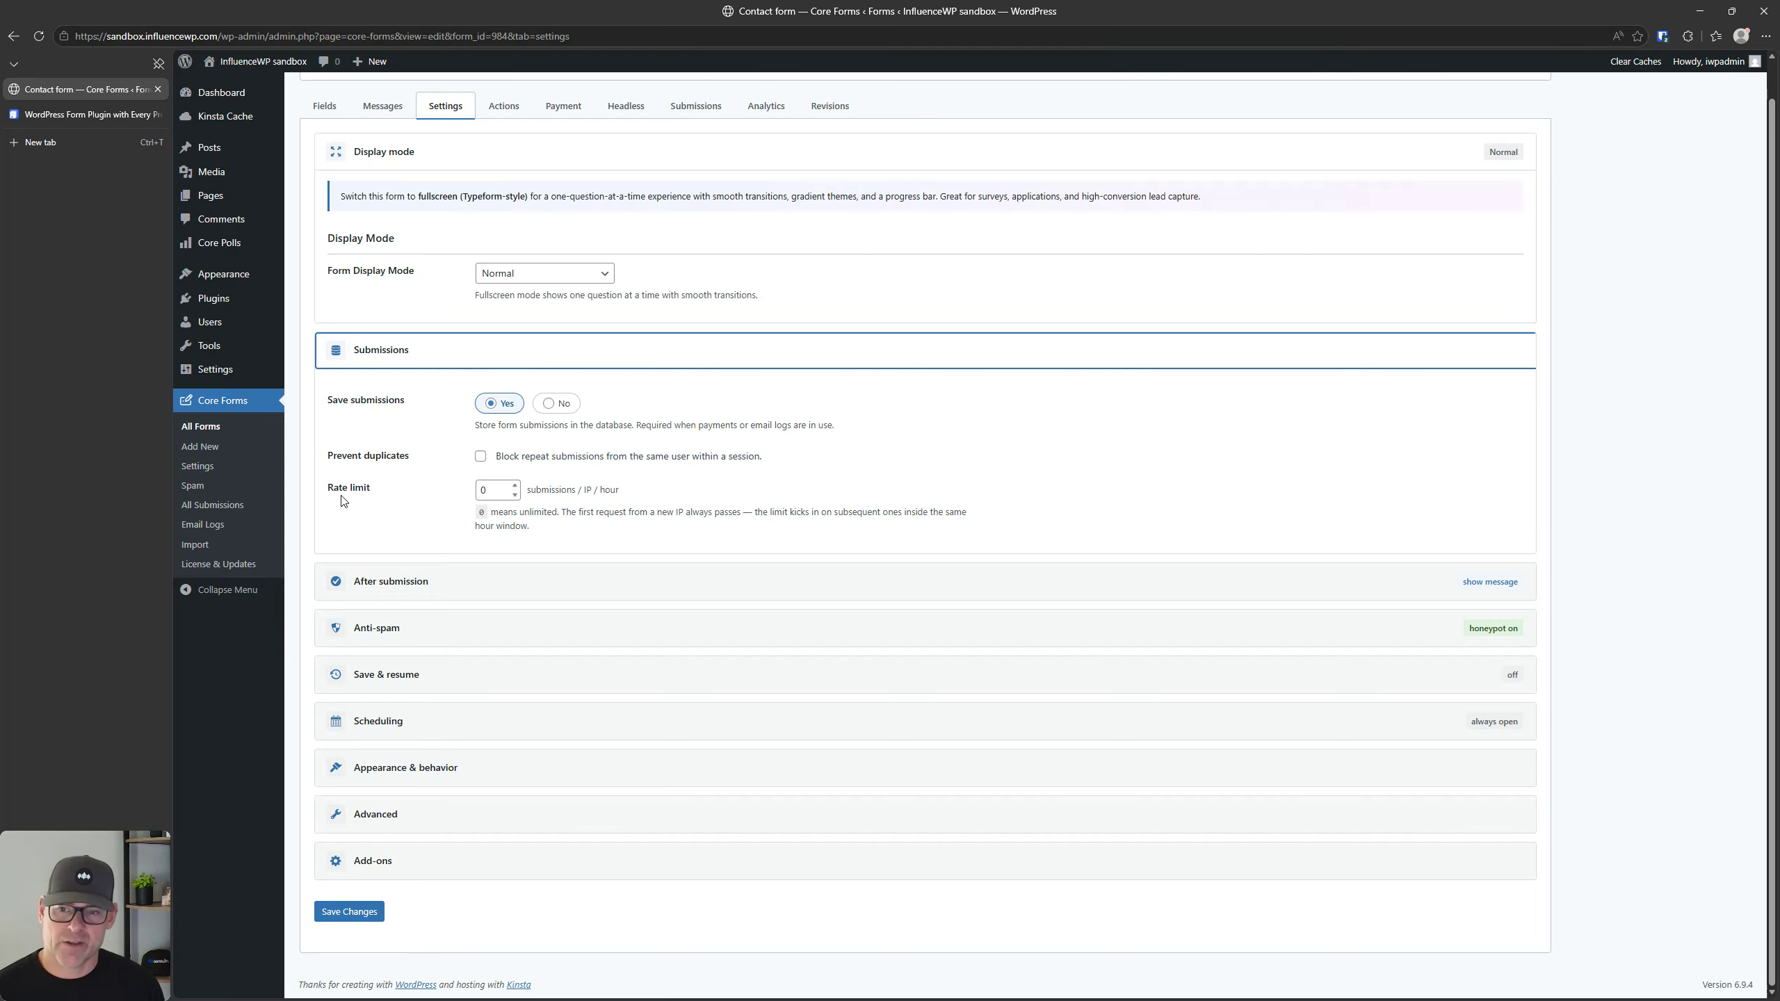
Step: Expand and review the contact form's After submission, Anti-spam and Save & resume settings
left_click(440, 580)
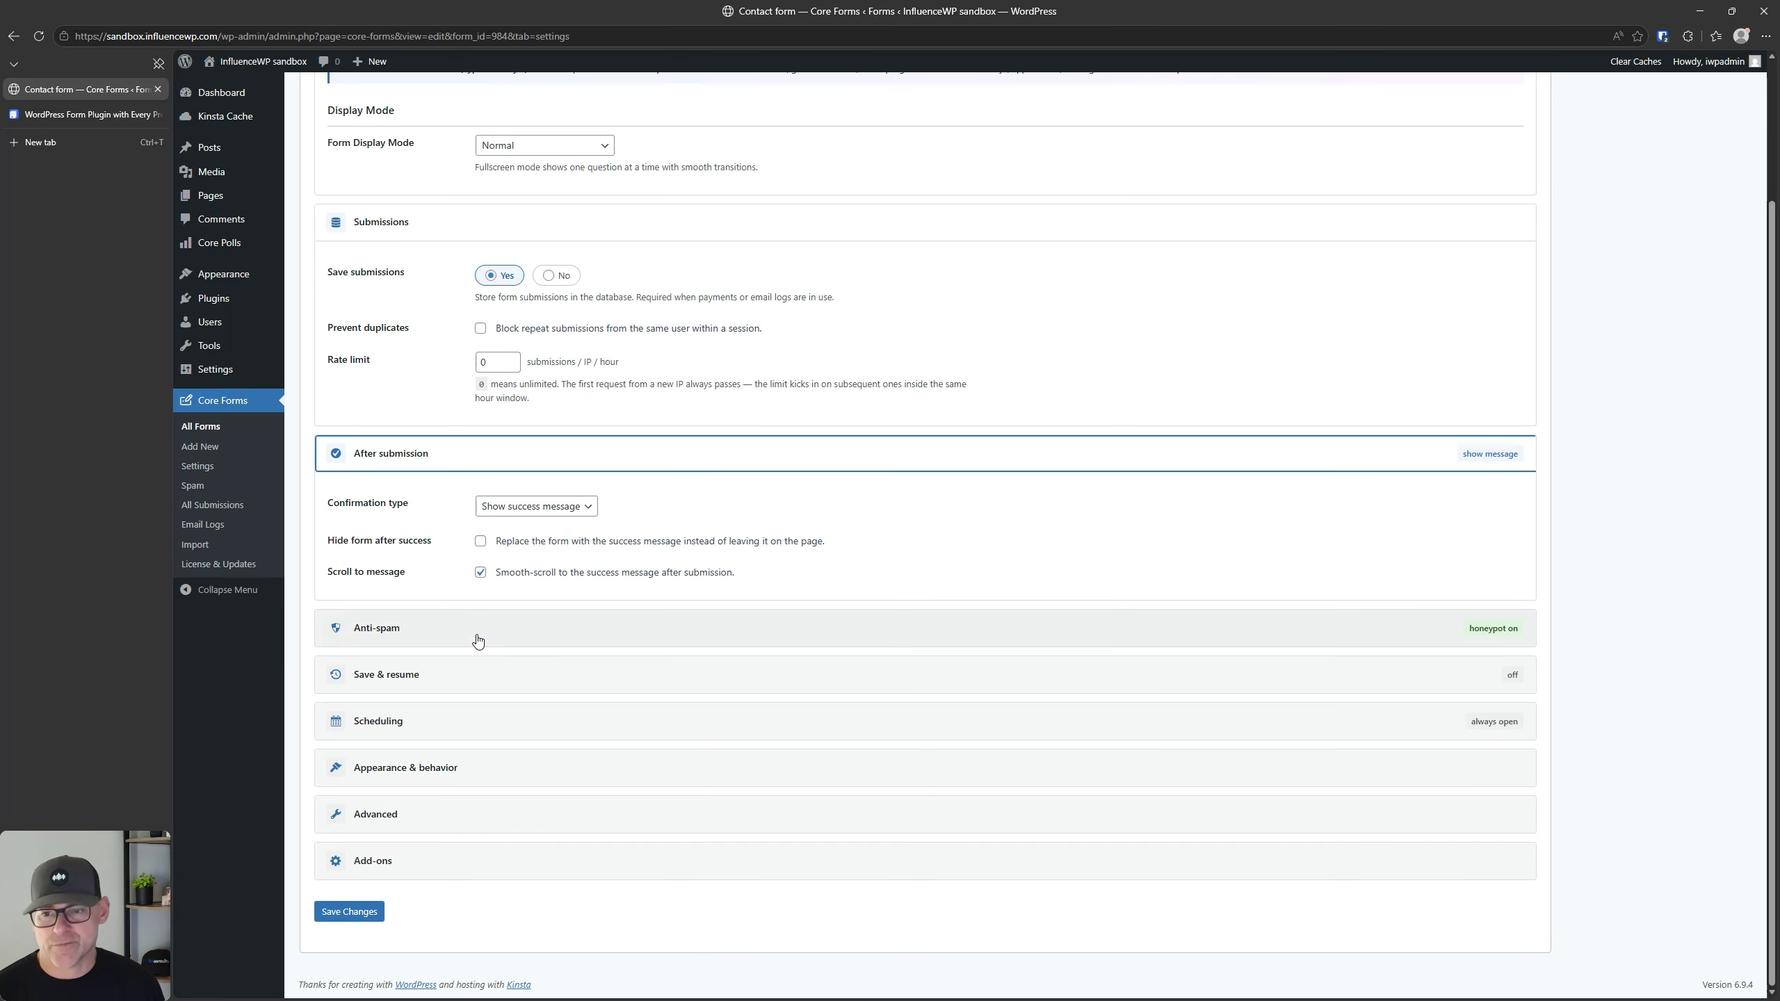
left_click(478, 639)
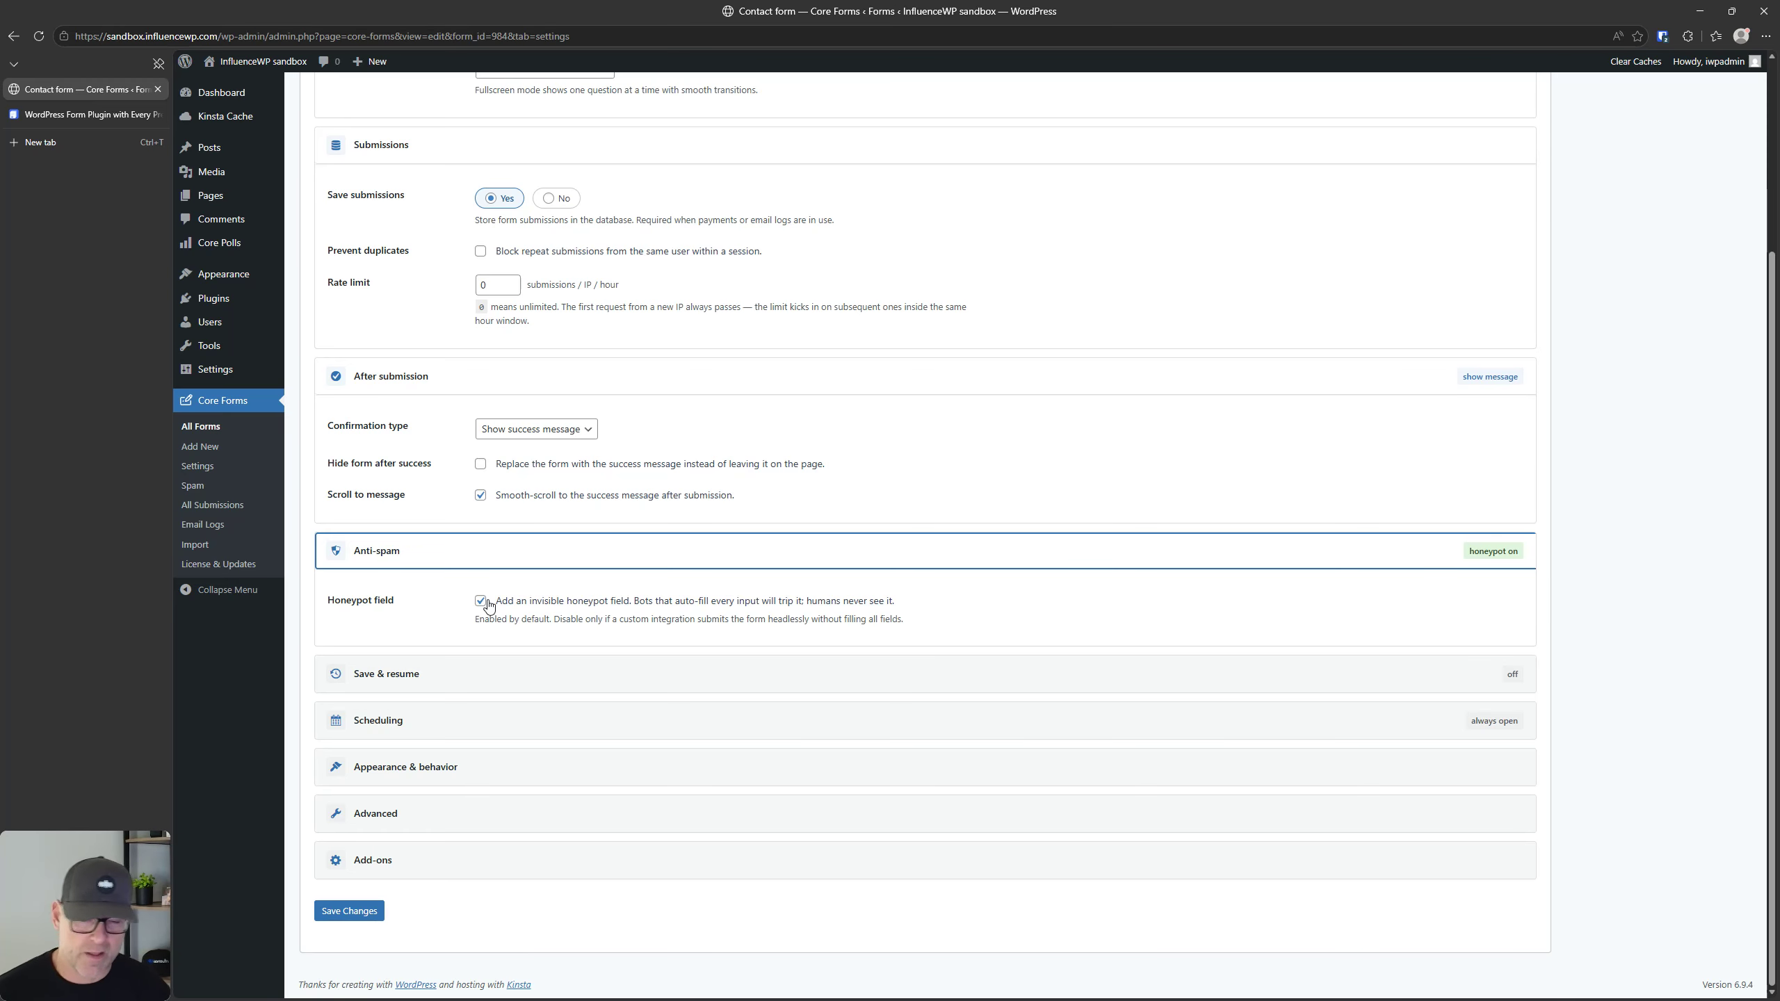
left_click(457, 675)
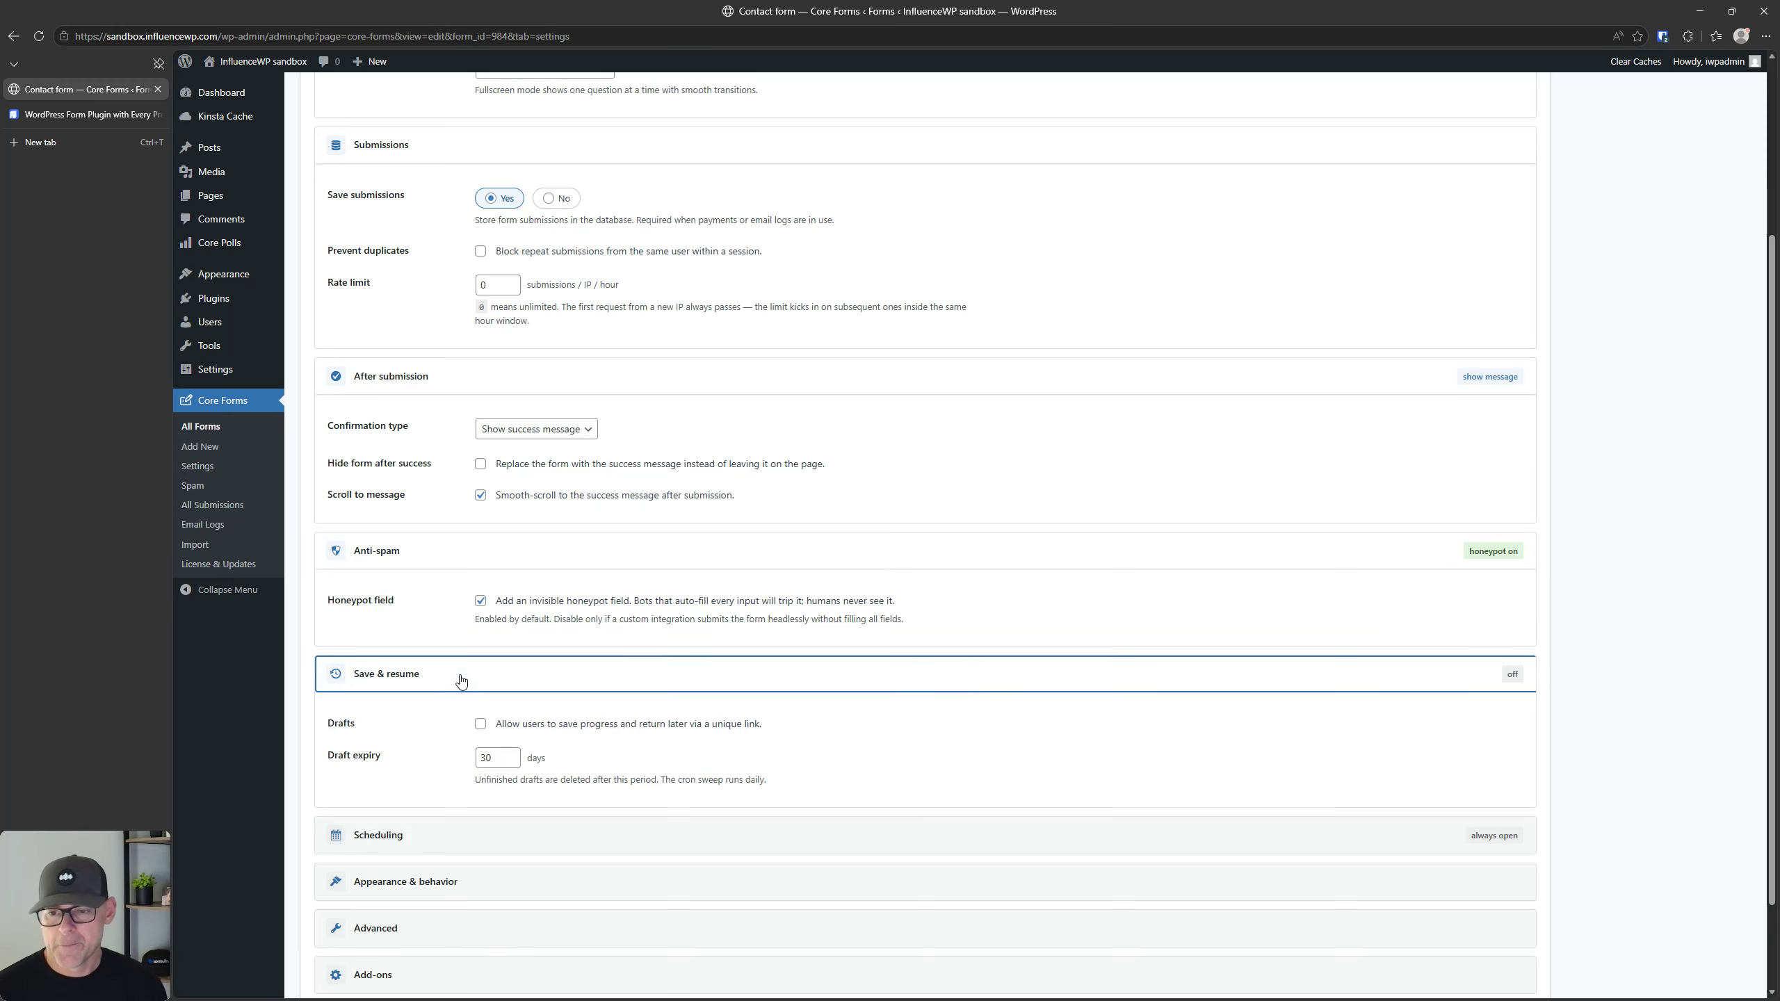
scroll(469, 641, "down", 2)
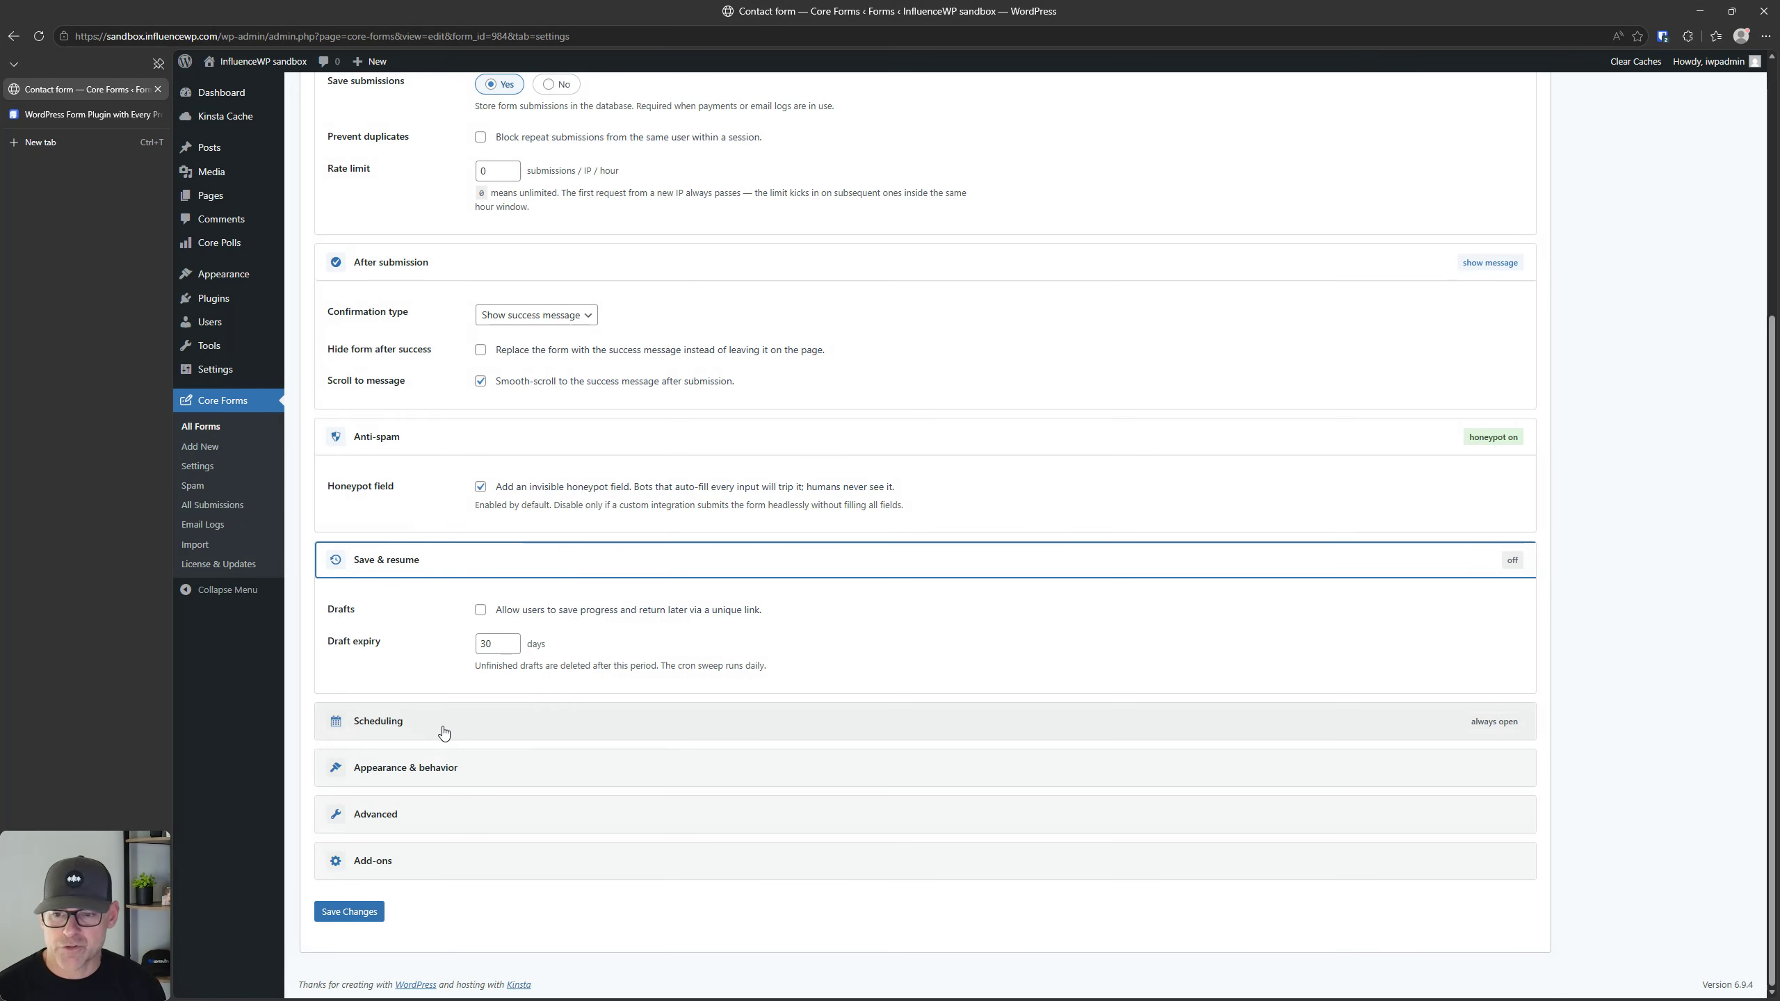
Step: Expand and review the contact form's Scheduling and Appearance & behavior settings
left_click(444, 729)
scroll(508, 600, "down", 4)
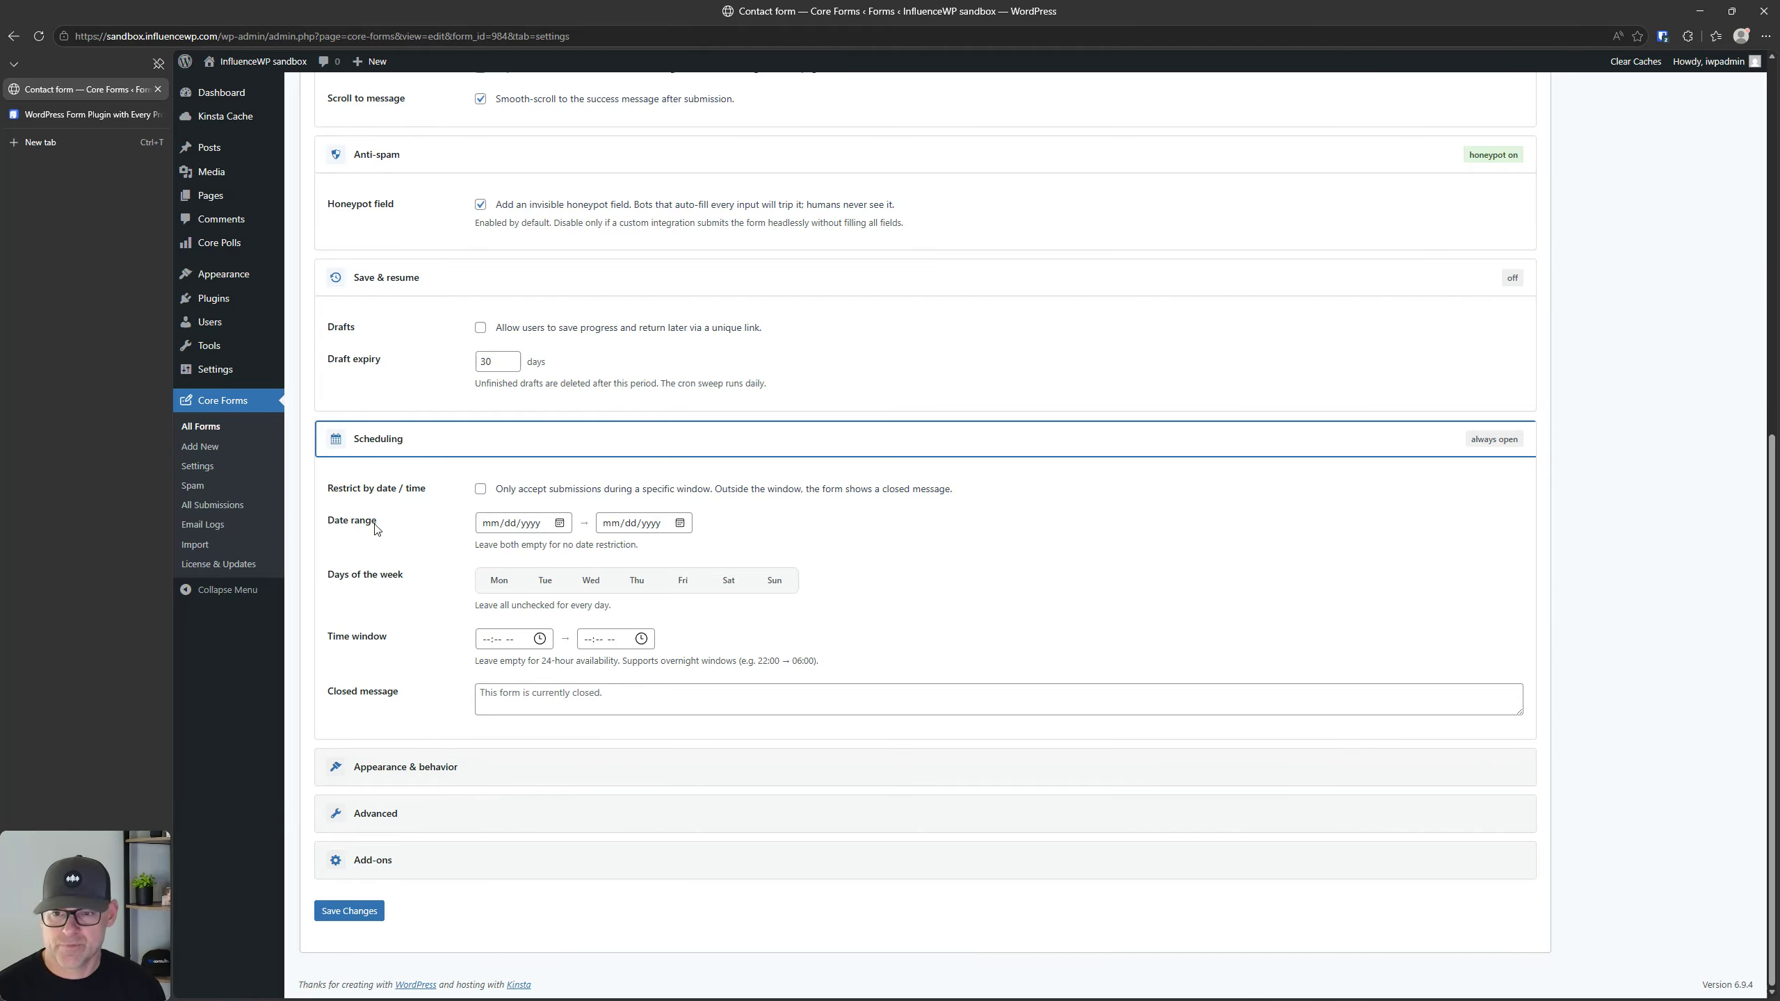
left_click(496, 771)
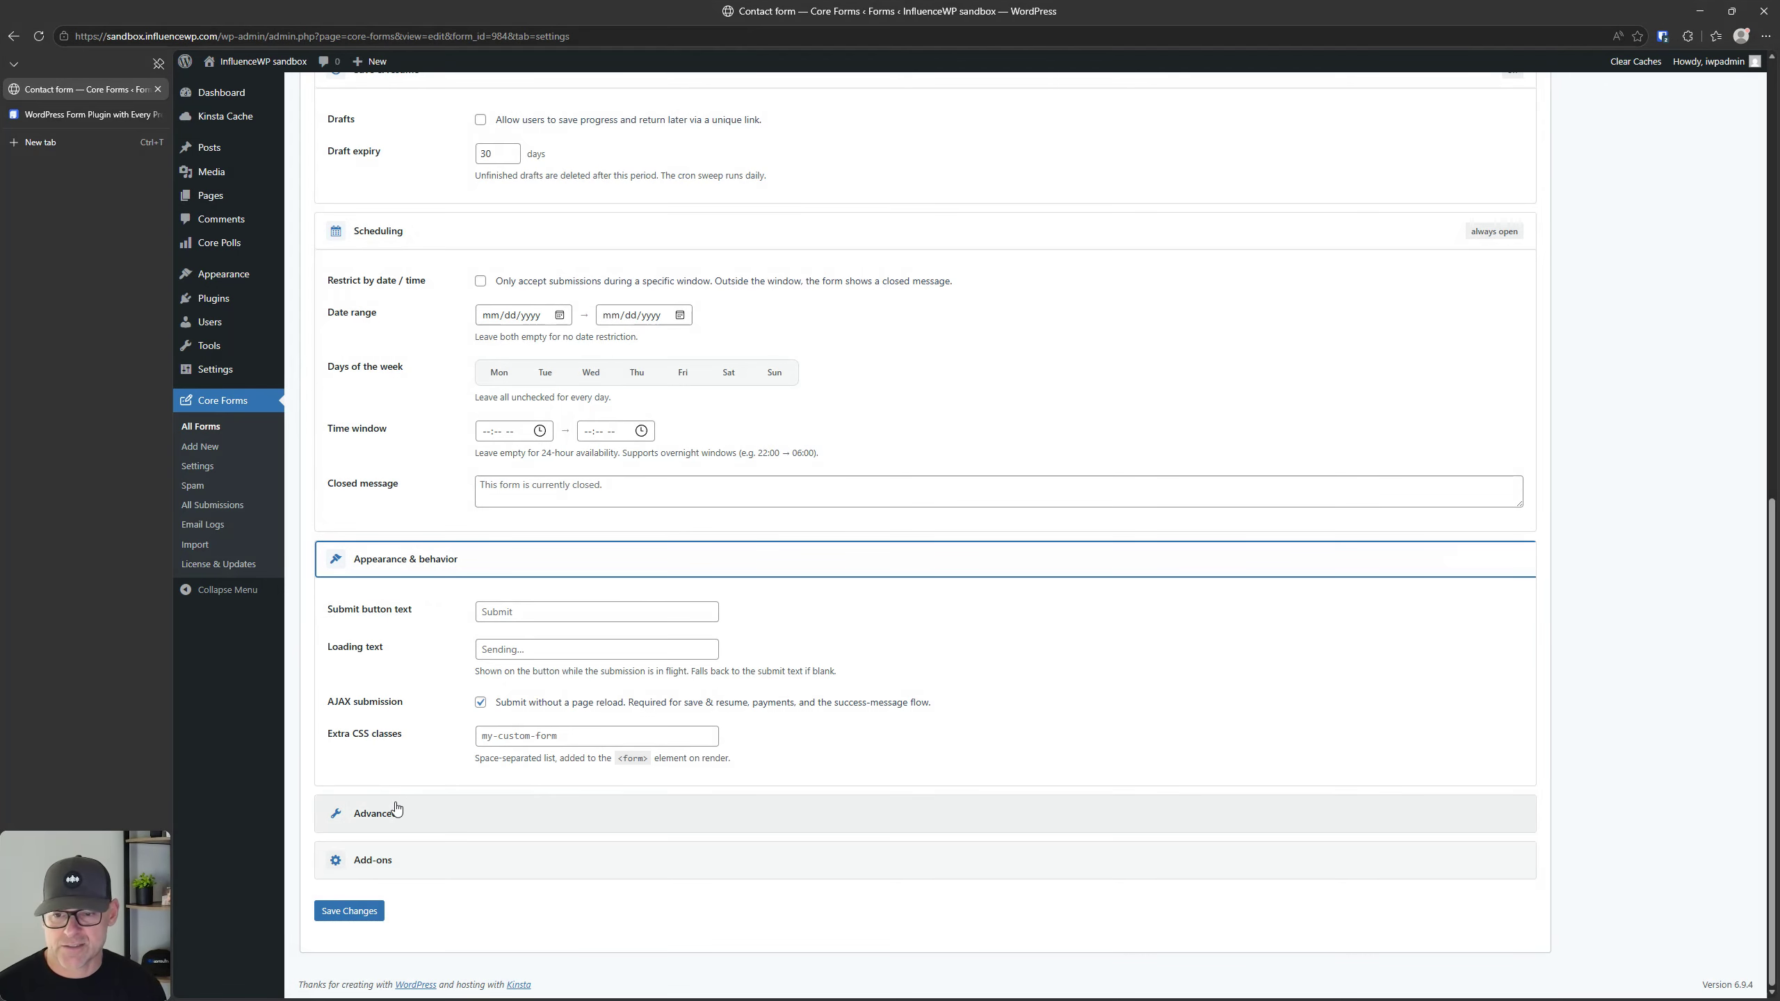
Step: Expand the Advanced settings and check the default form theme choices and custom CSS and JavaScript fields
left_click(395, 811)
scroll(460, 659, "down", 5)
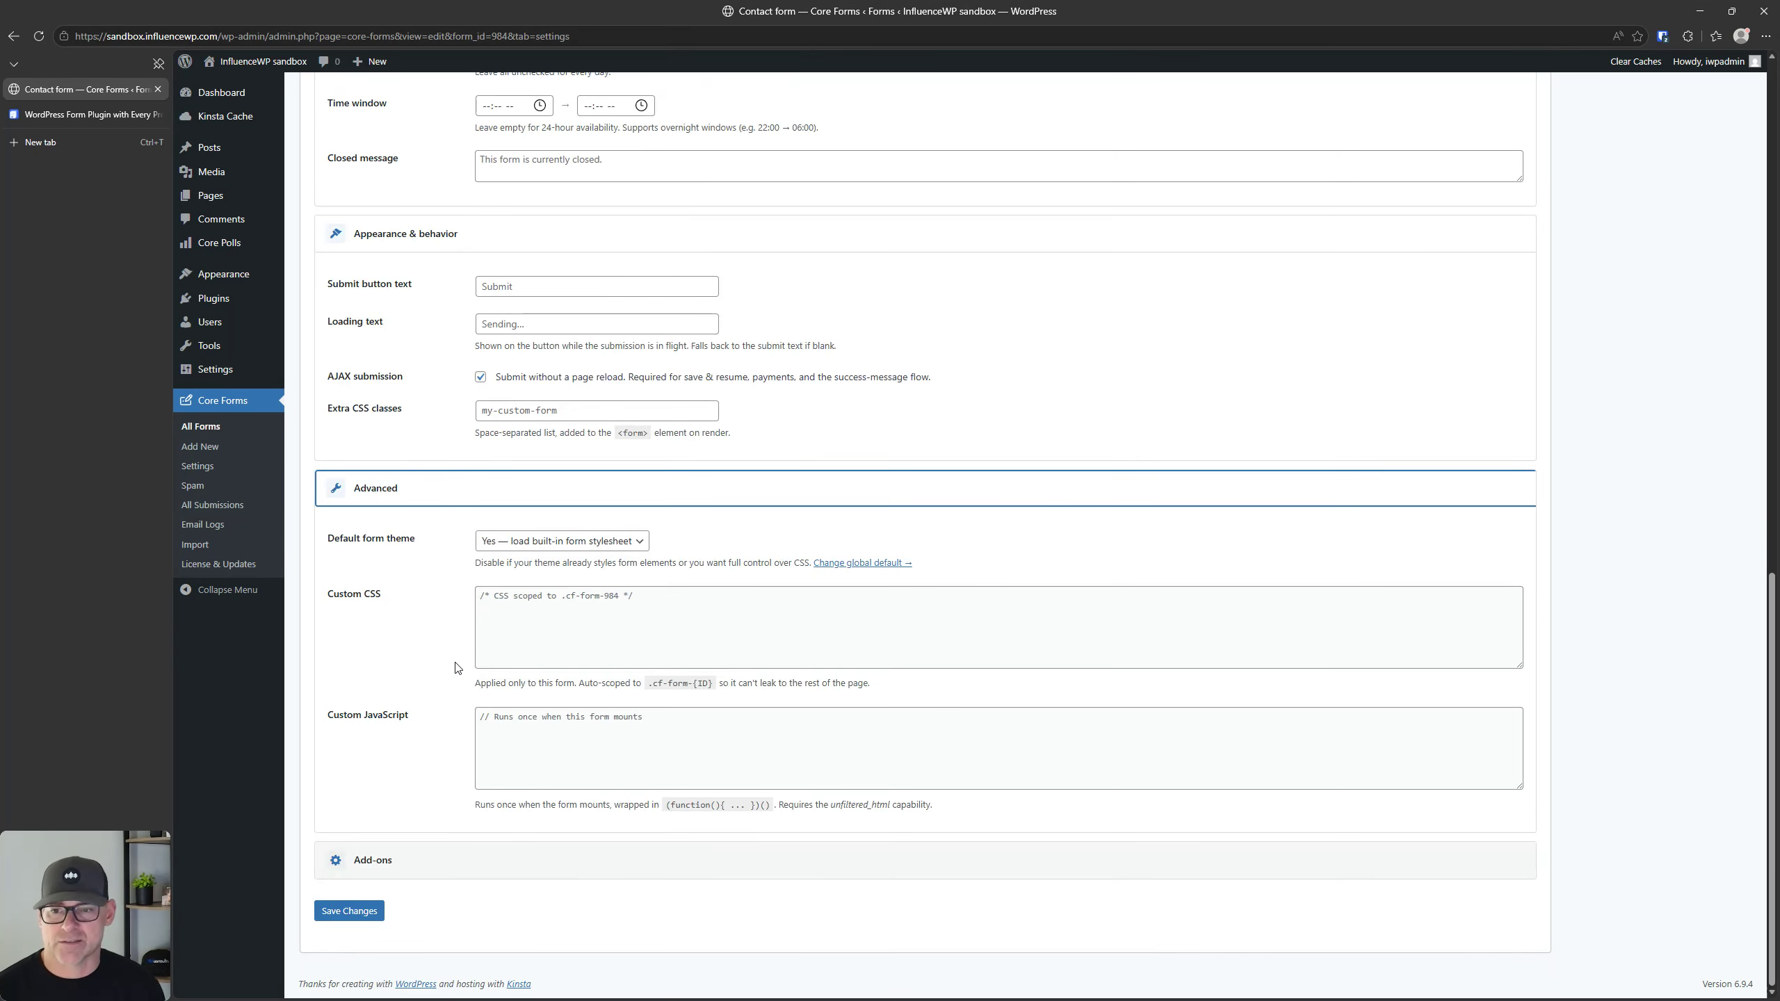
left_click(518, 541)
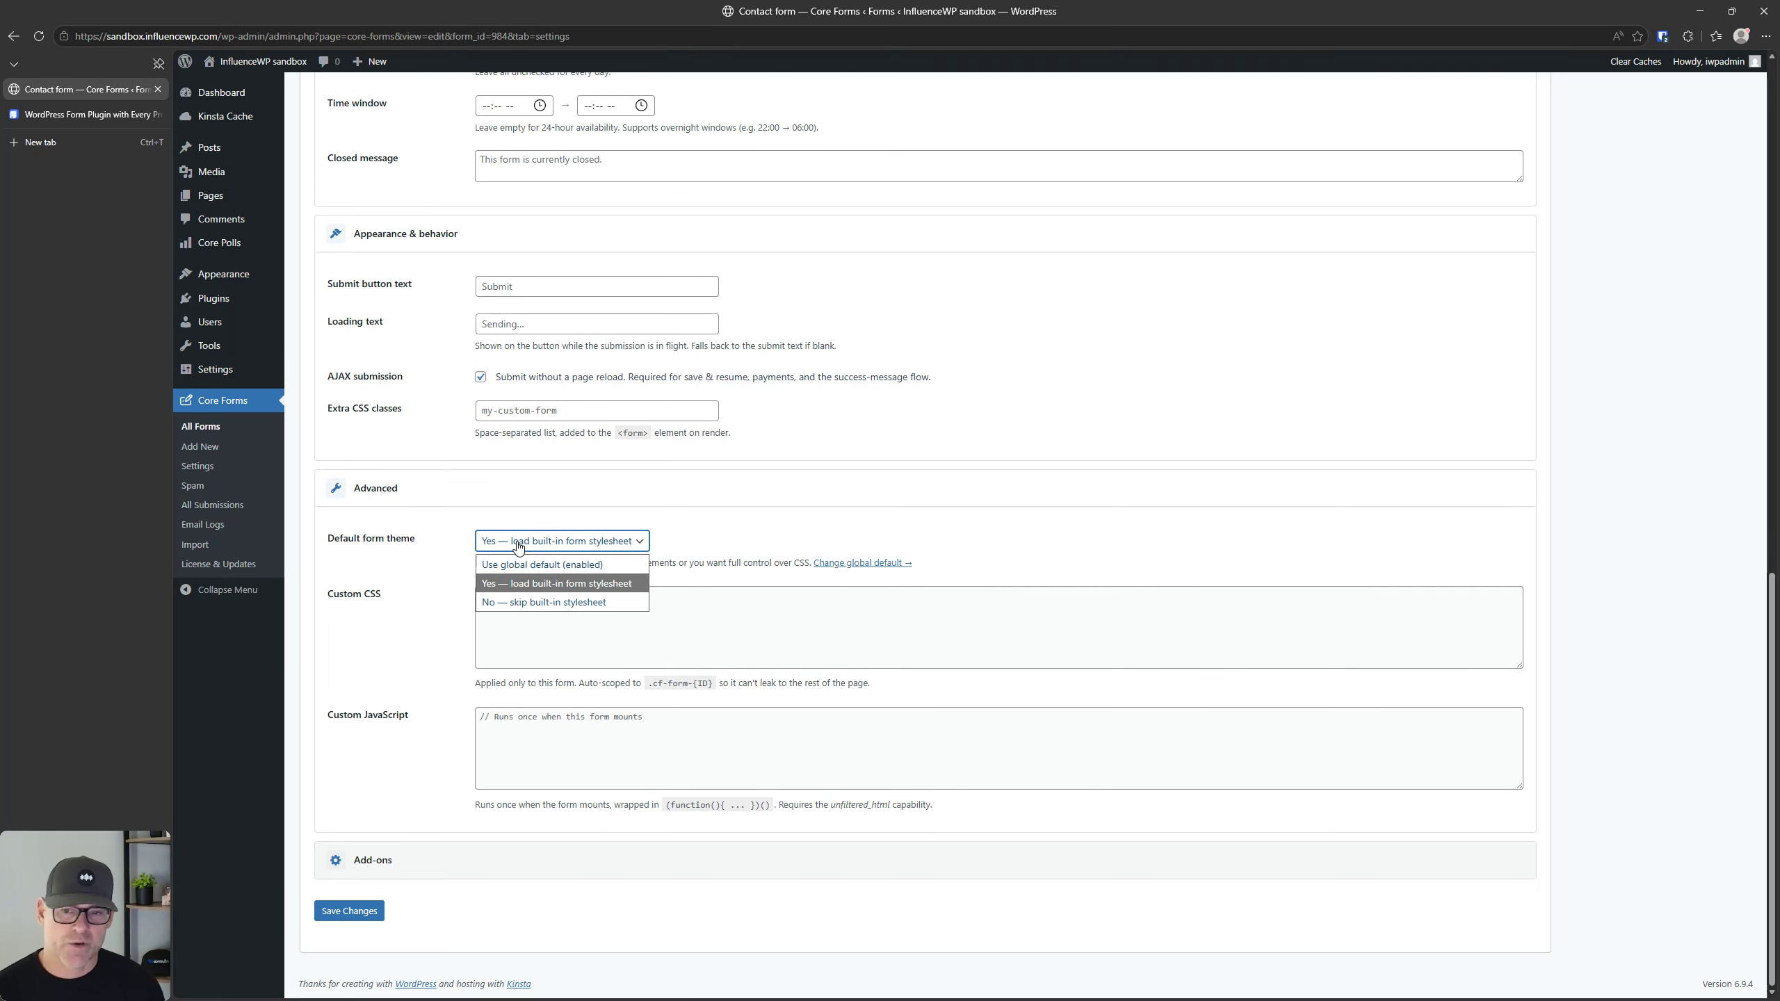
left_click(518, 548)
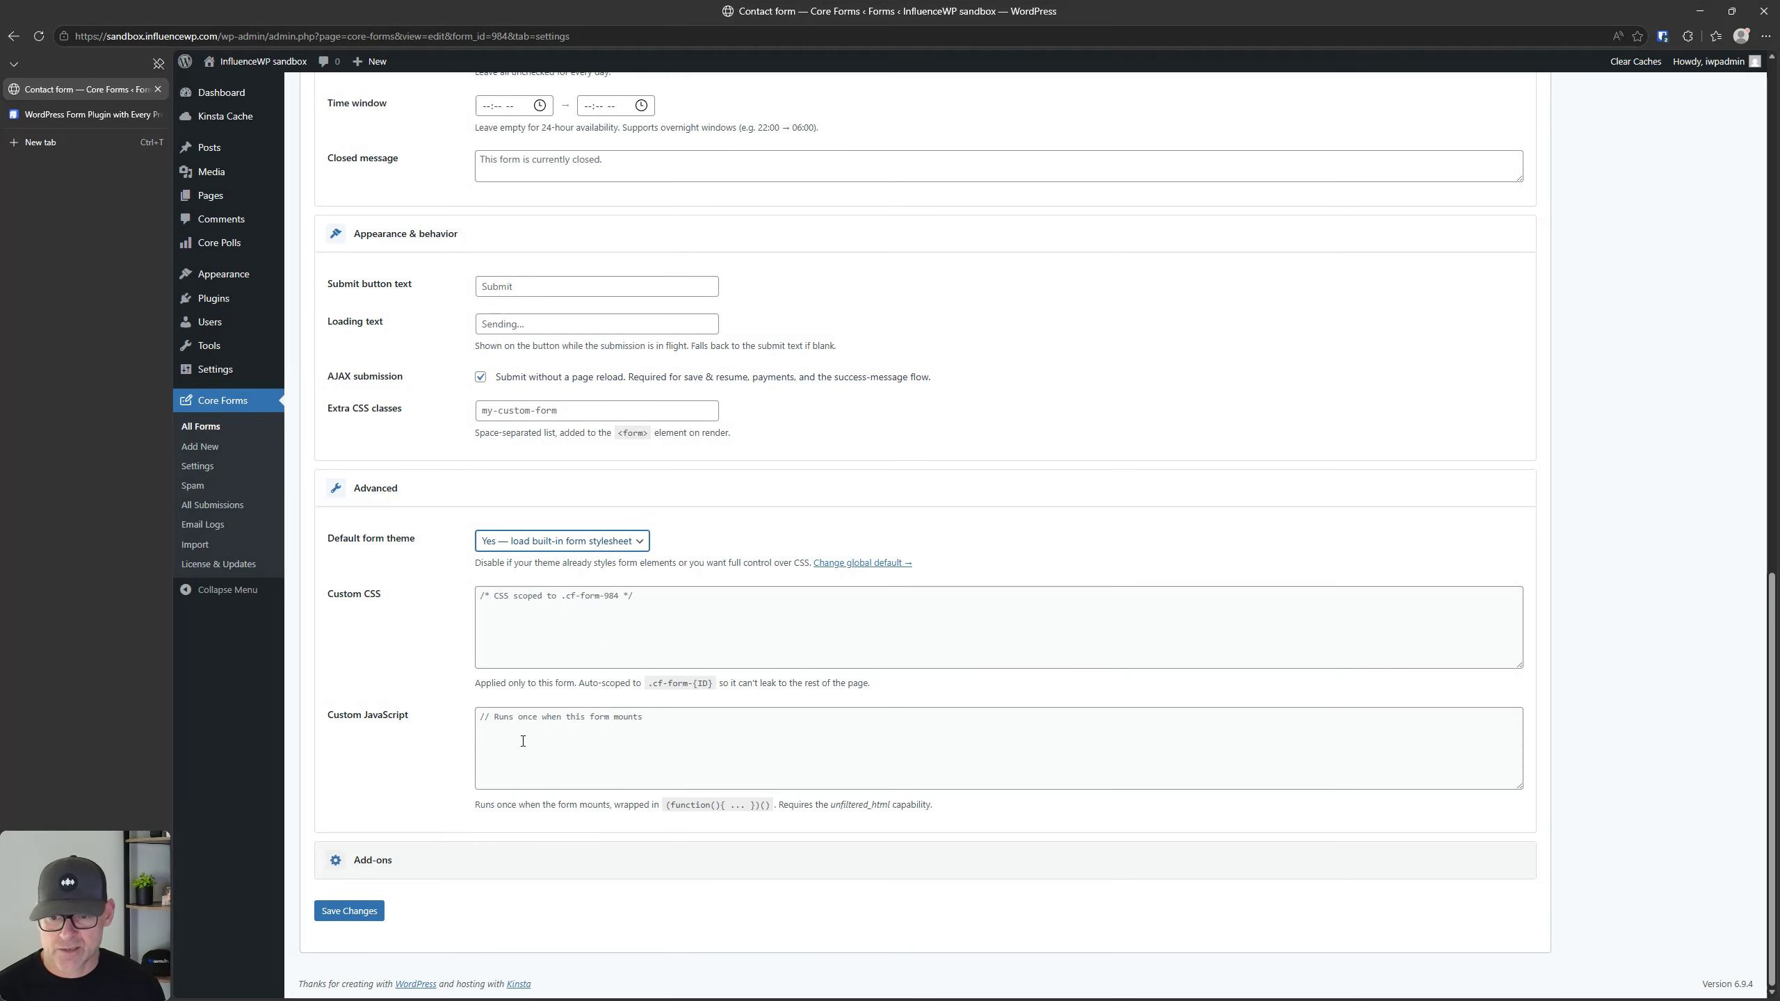
Step: Review the Add-ons settings for submission notifications, submission limit and required user login
left_click(424, 858)
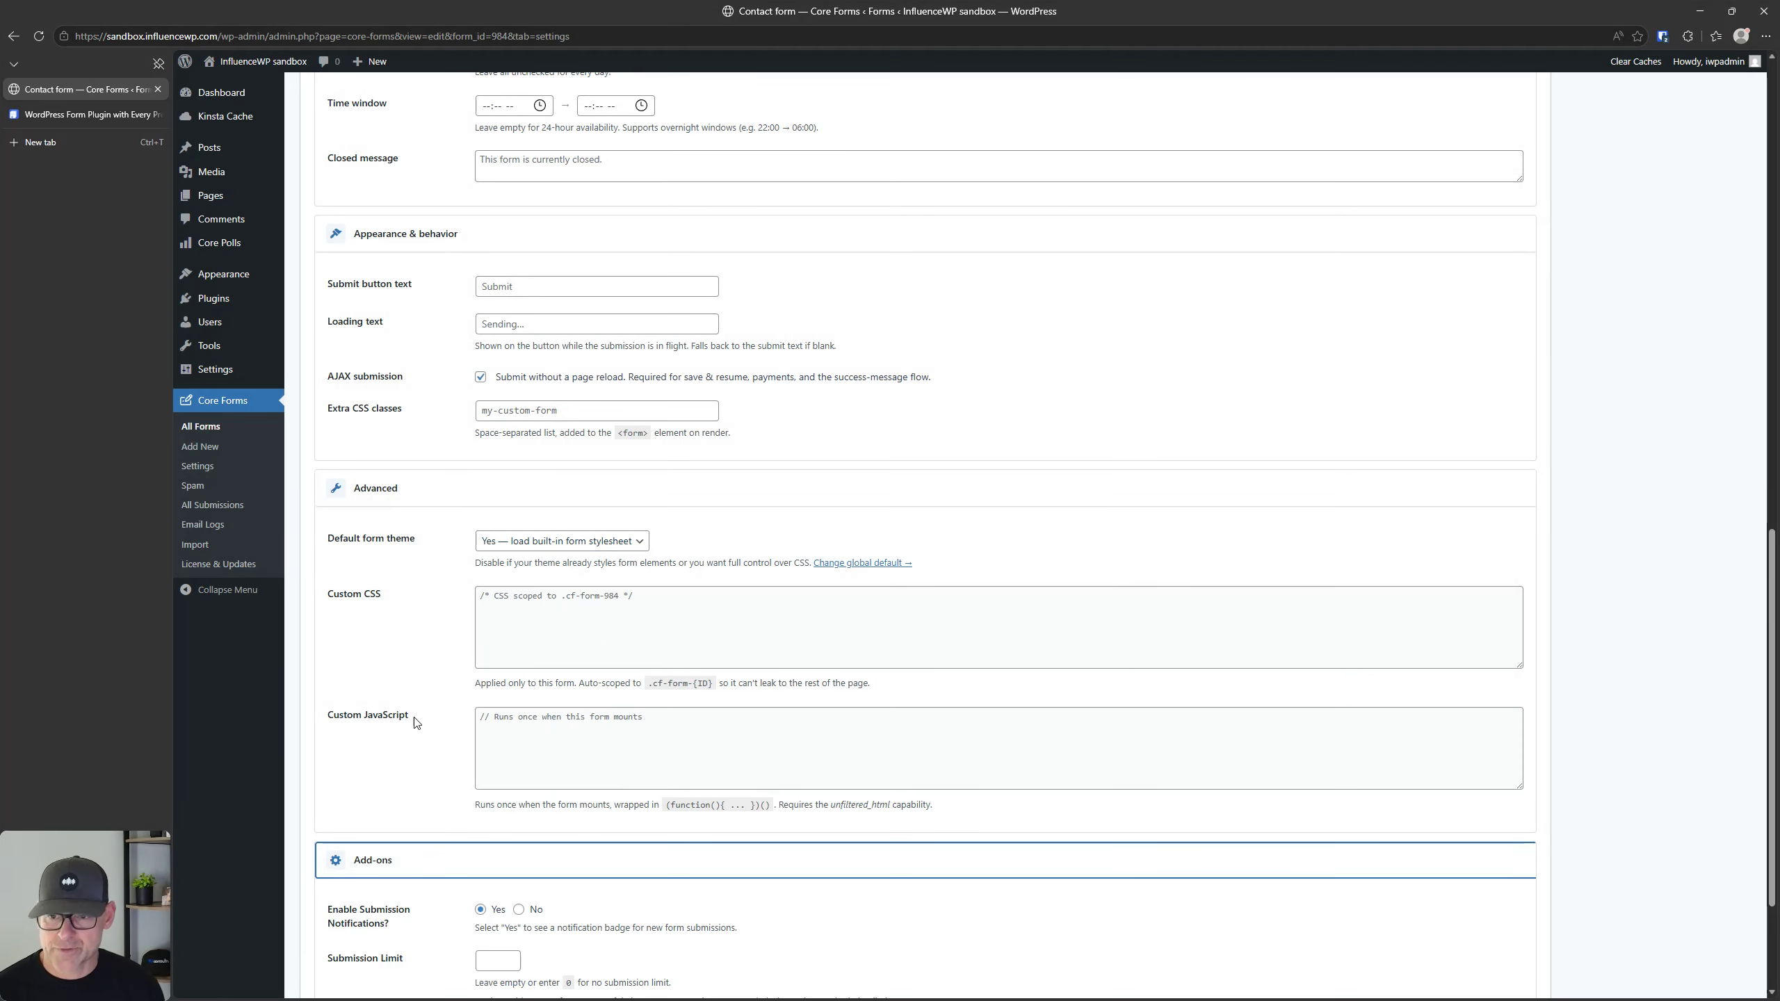
scroll(415, 708, "down", 3)
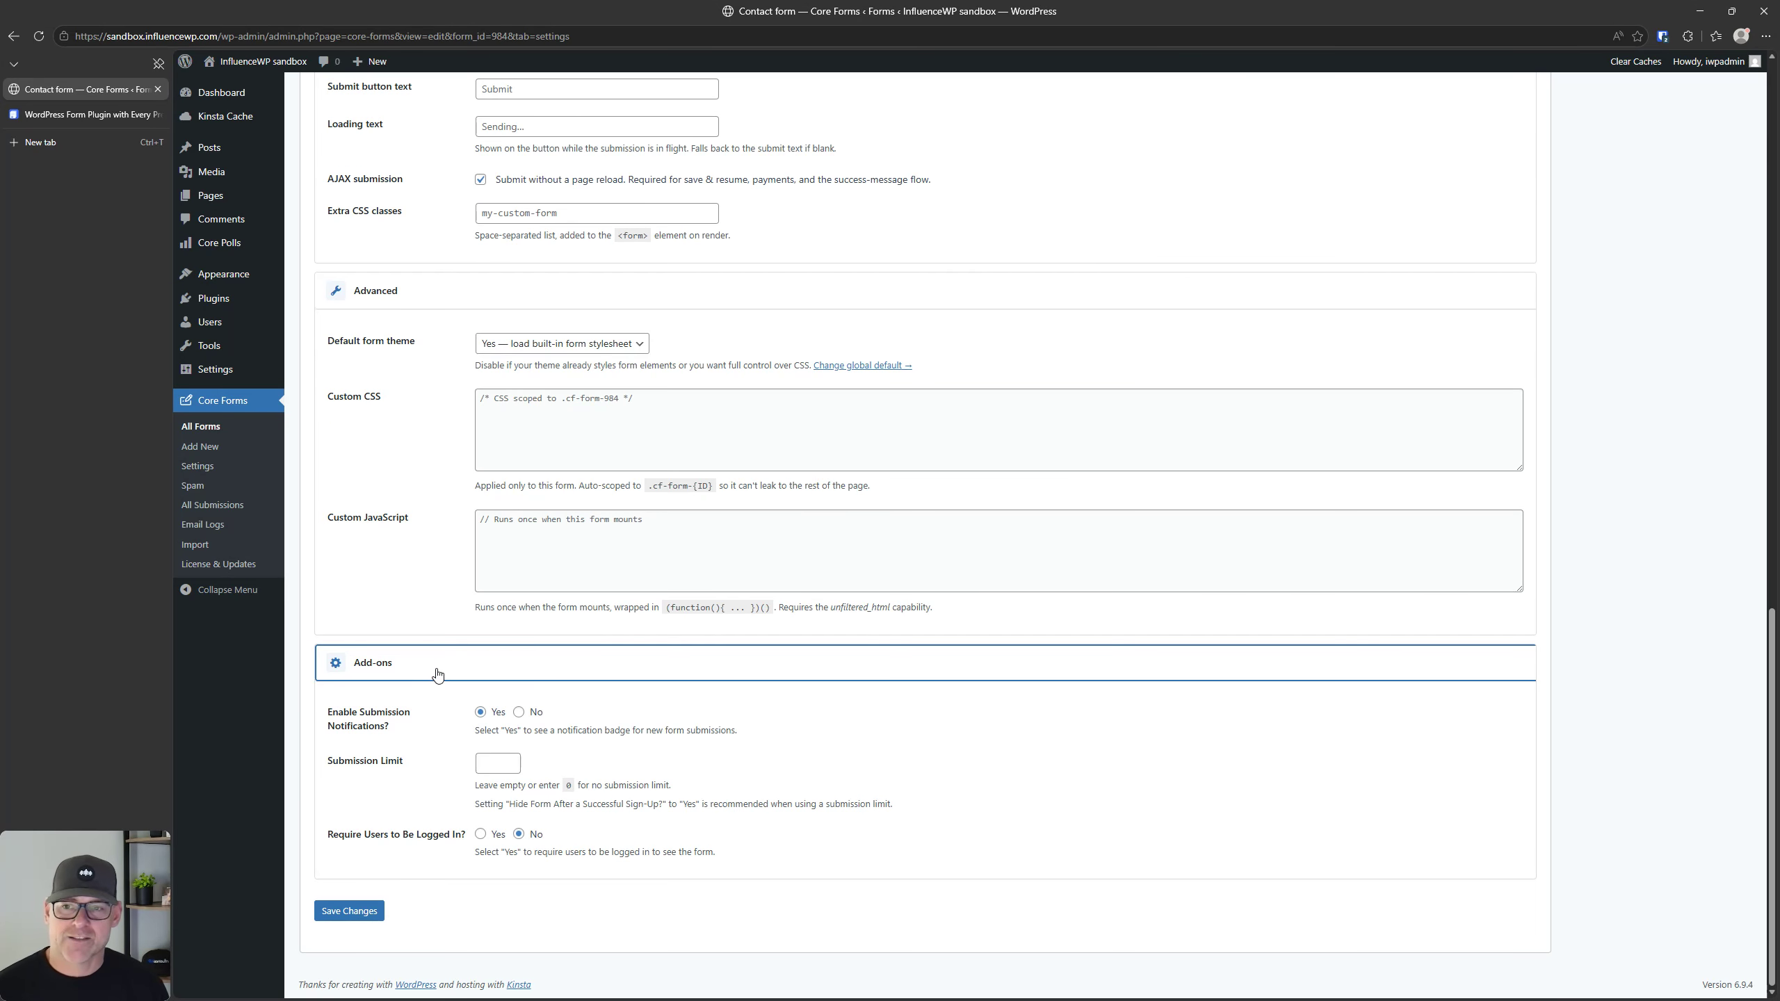
left_click(442, 669)
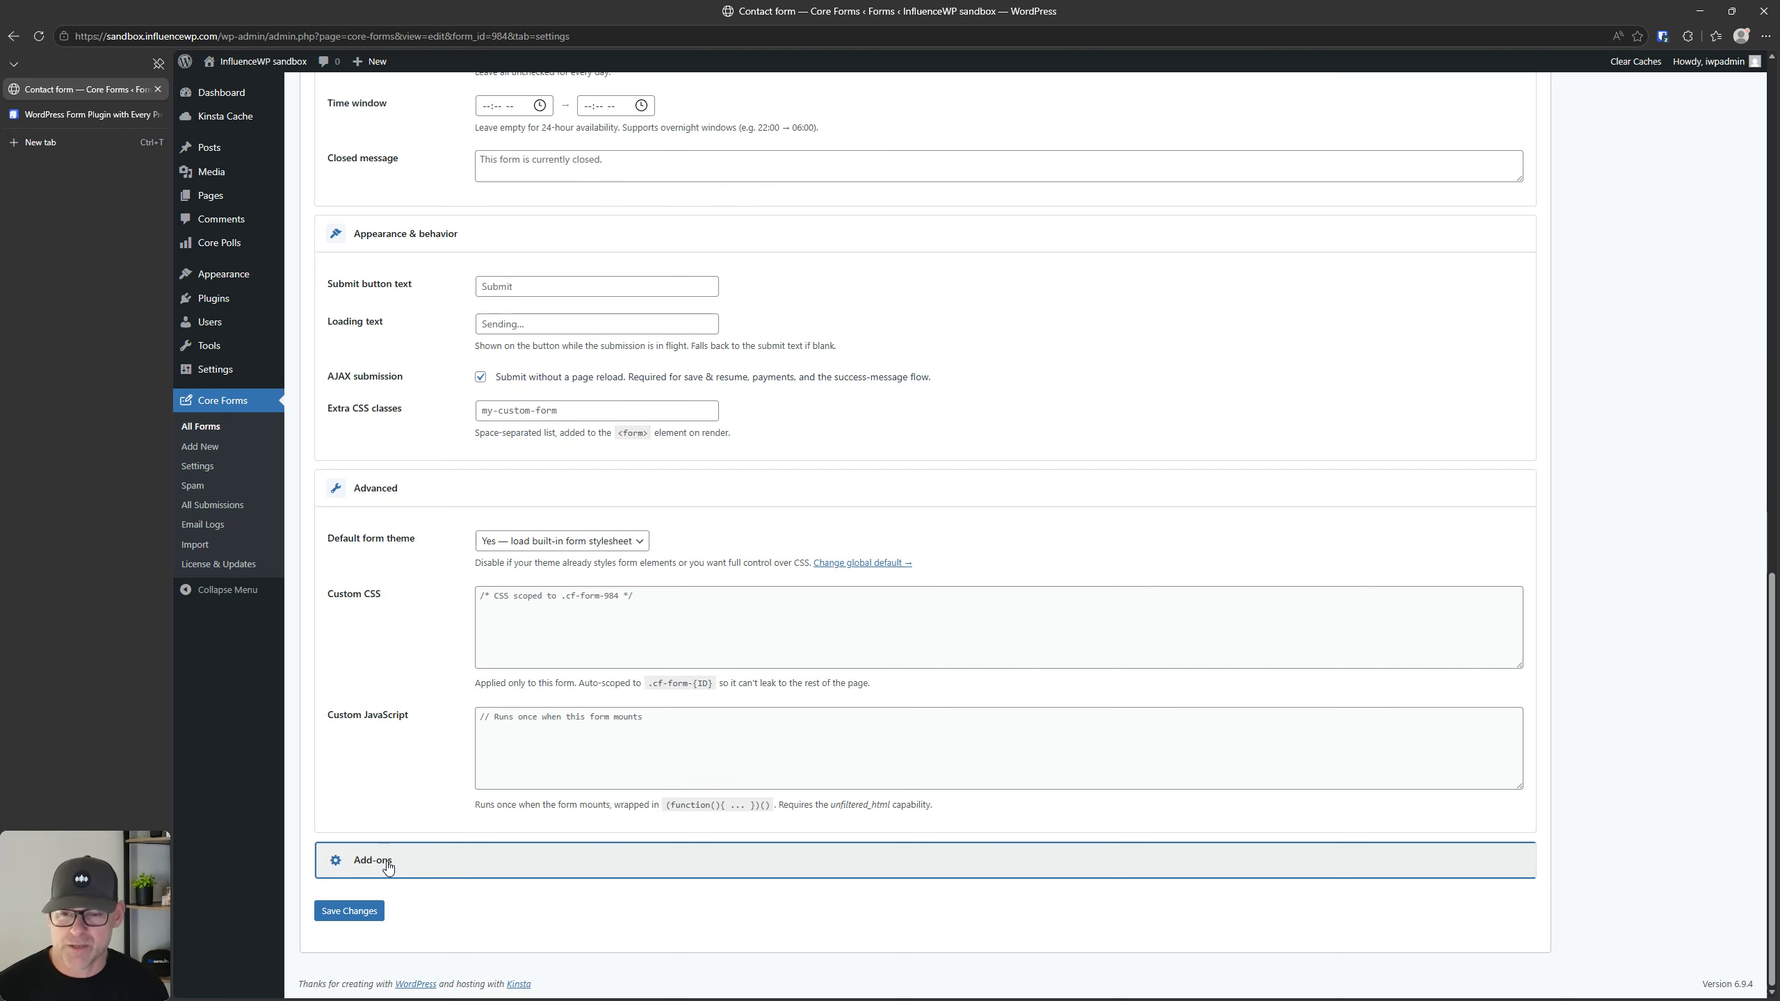
left_click(388, 862)
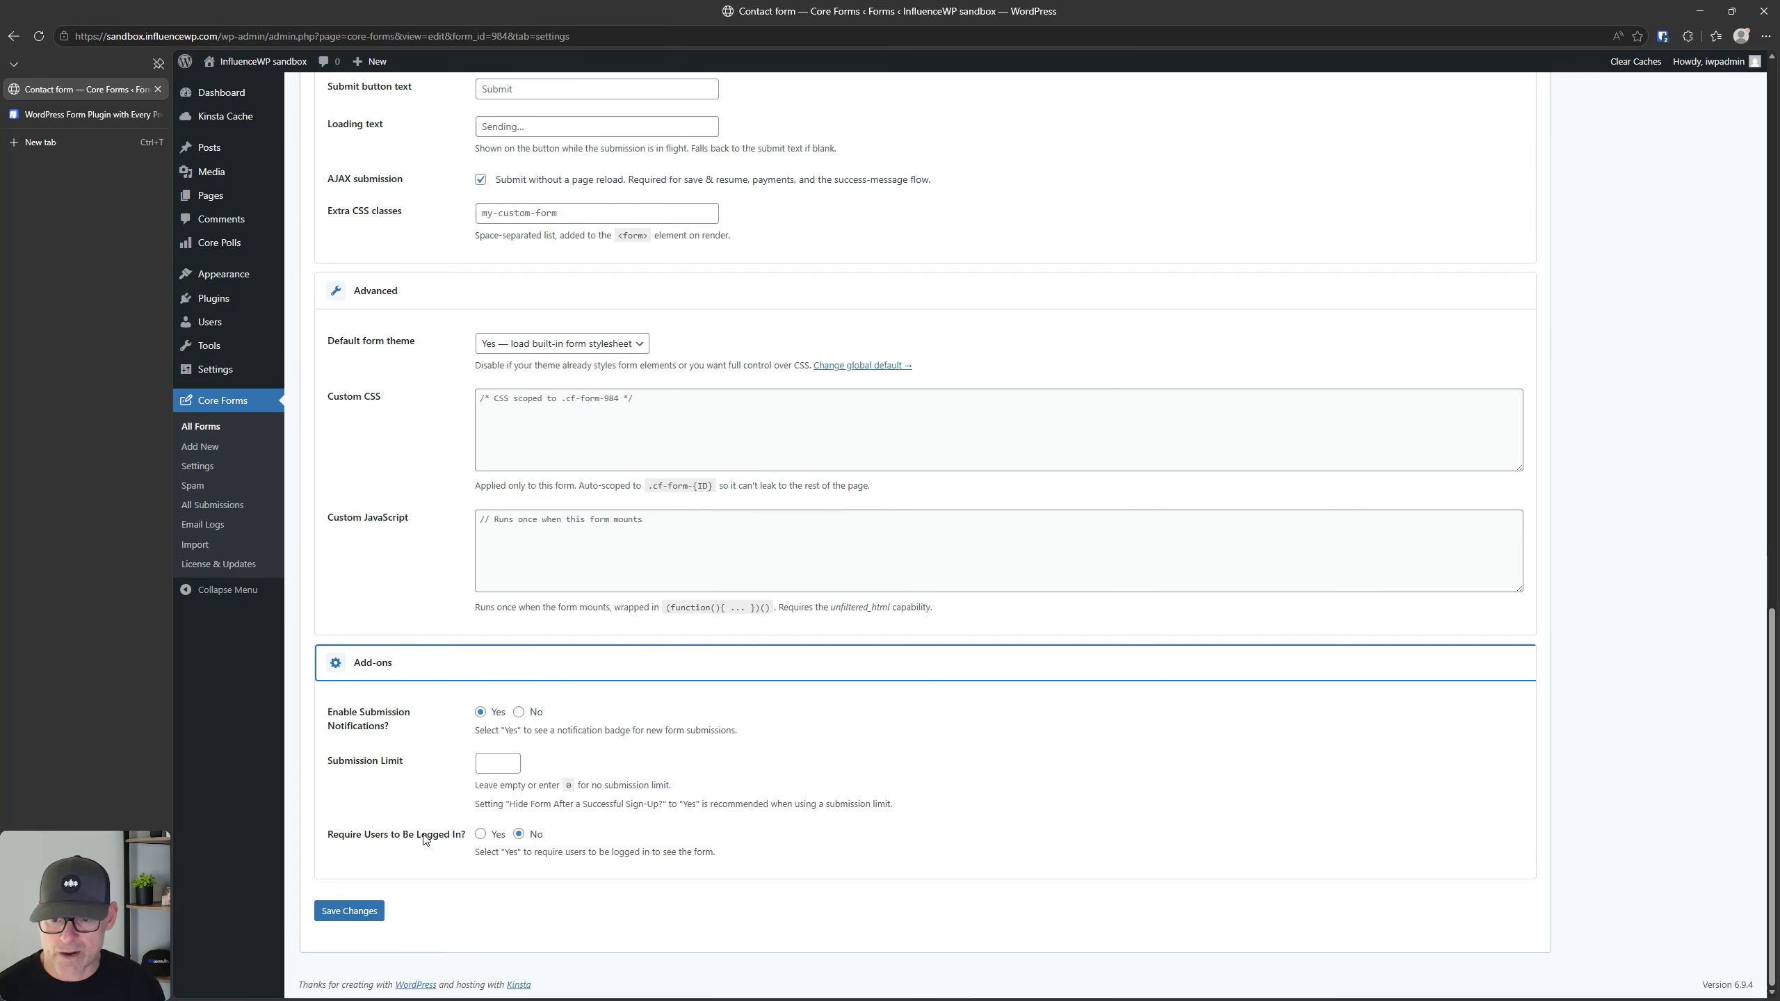
scroll(379, 674, "up", 2)
scroll(377, 675, "up", 10)
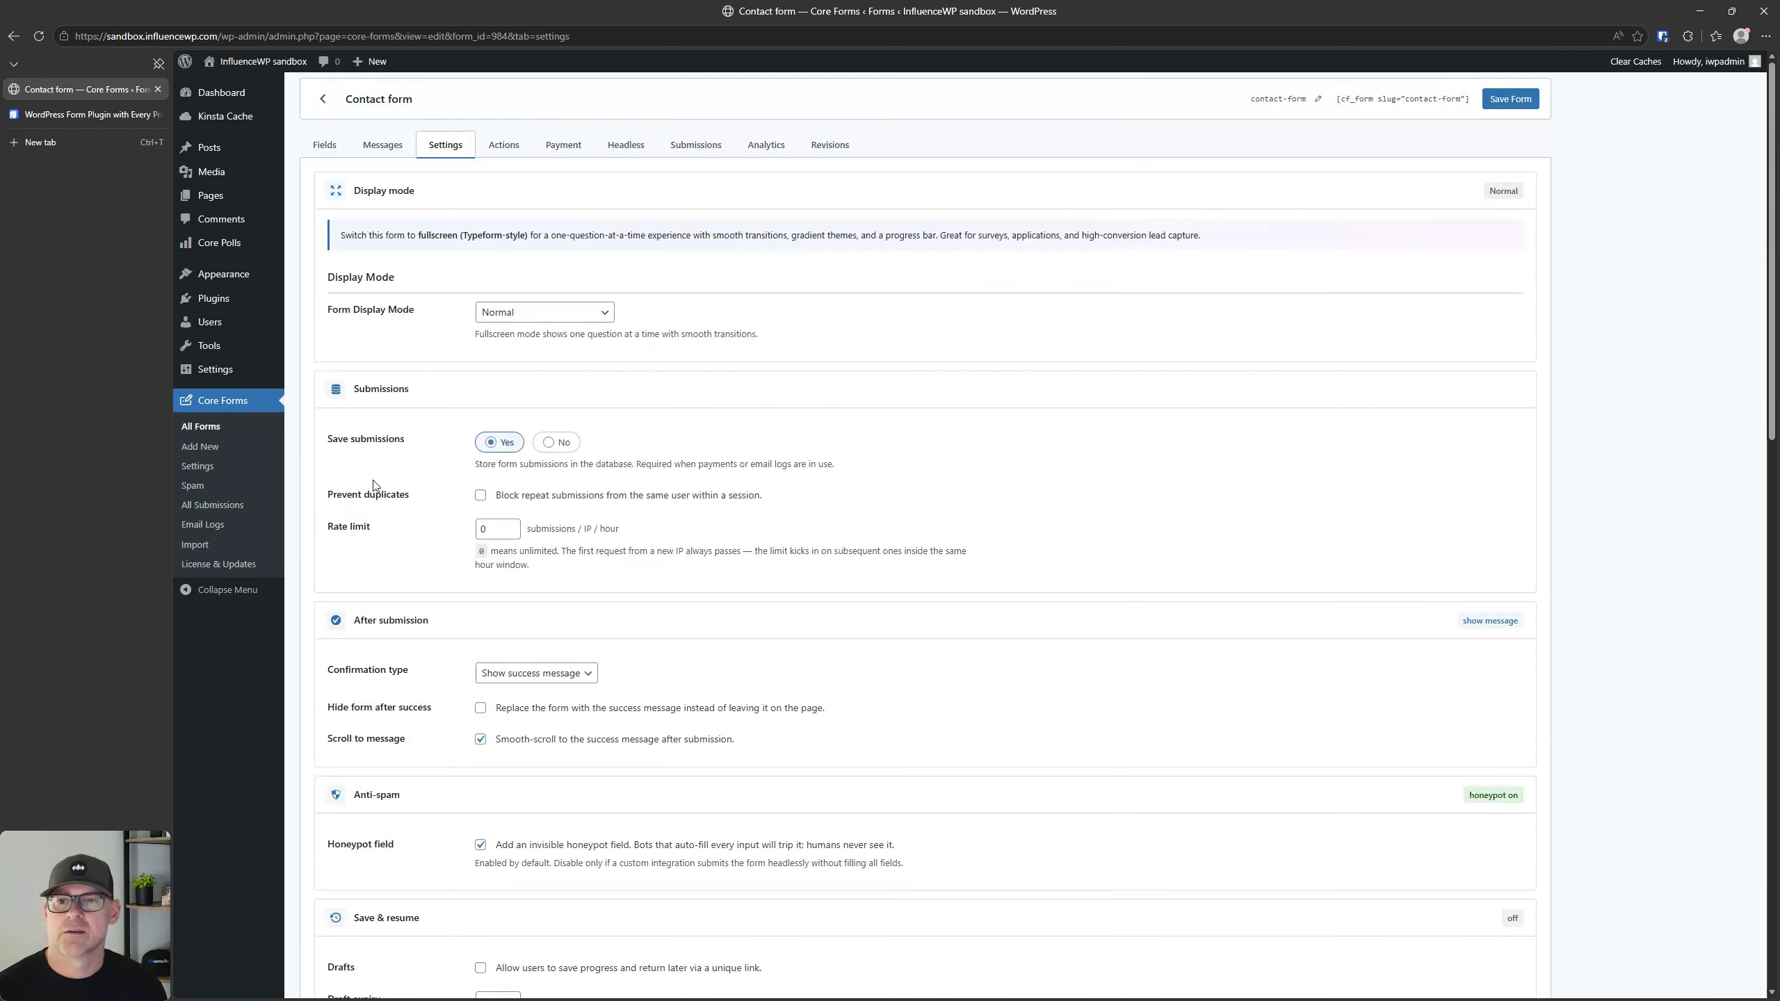
Step: Look through the contact form's available actions by category and the variables they can use
left_click(502, 151)
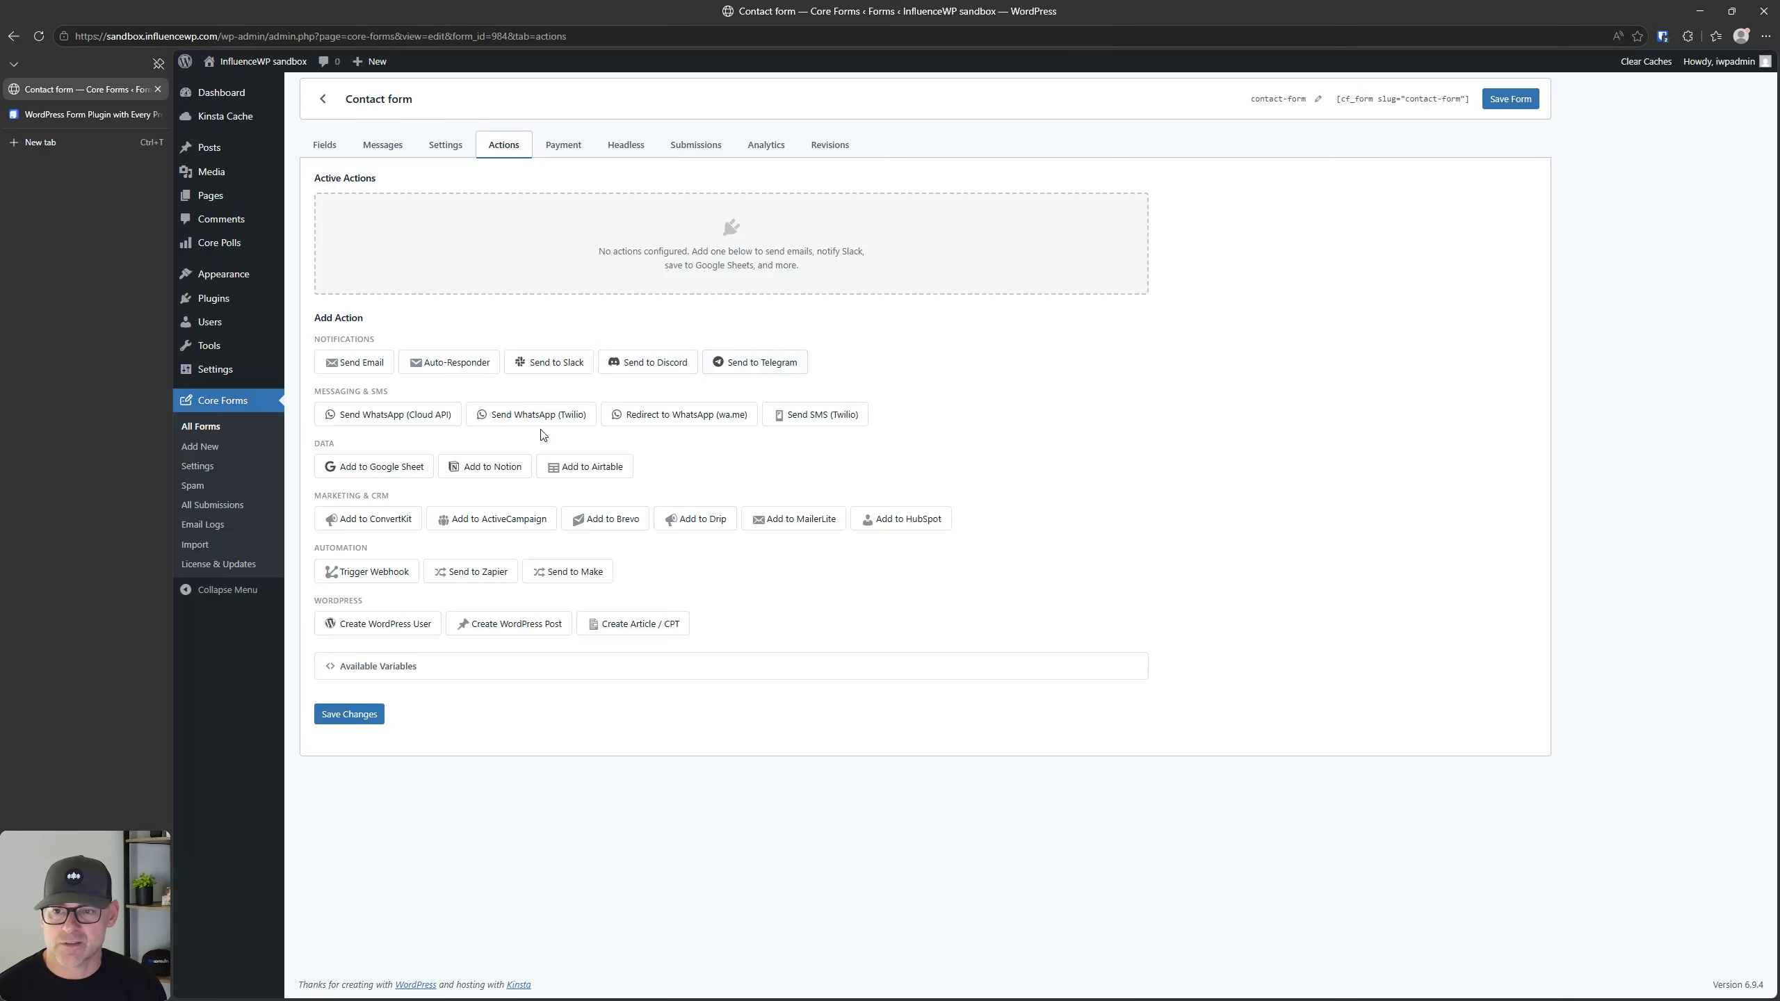
double_click(345, 340)
left_click(346, 340)
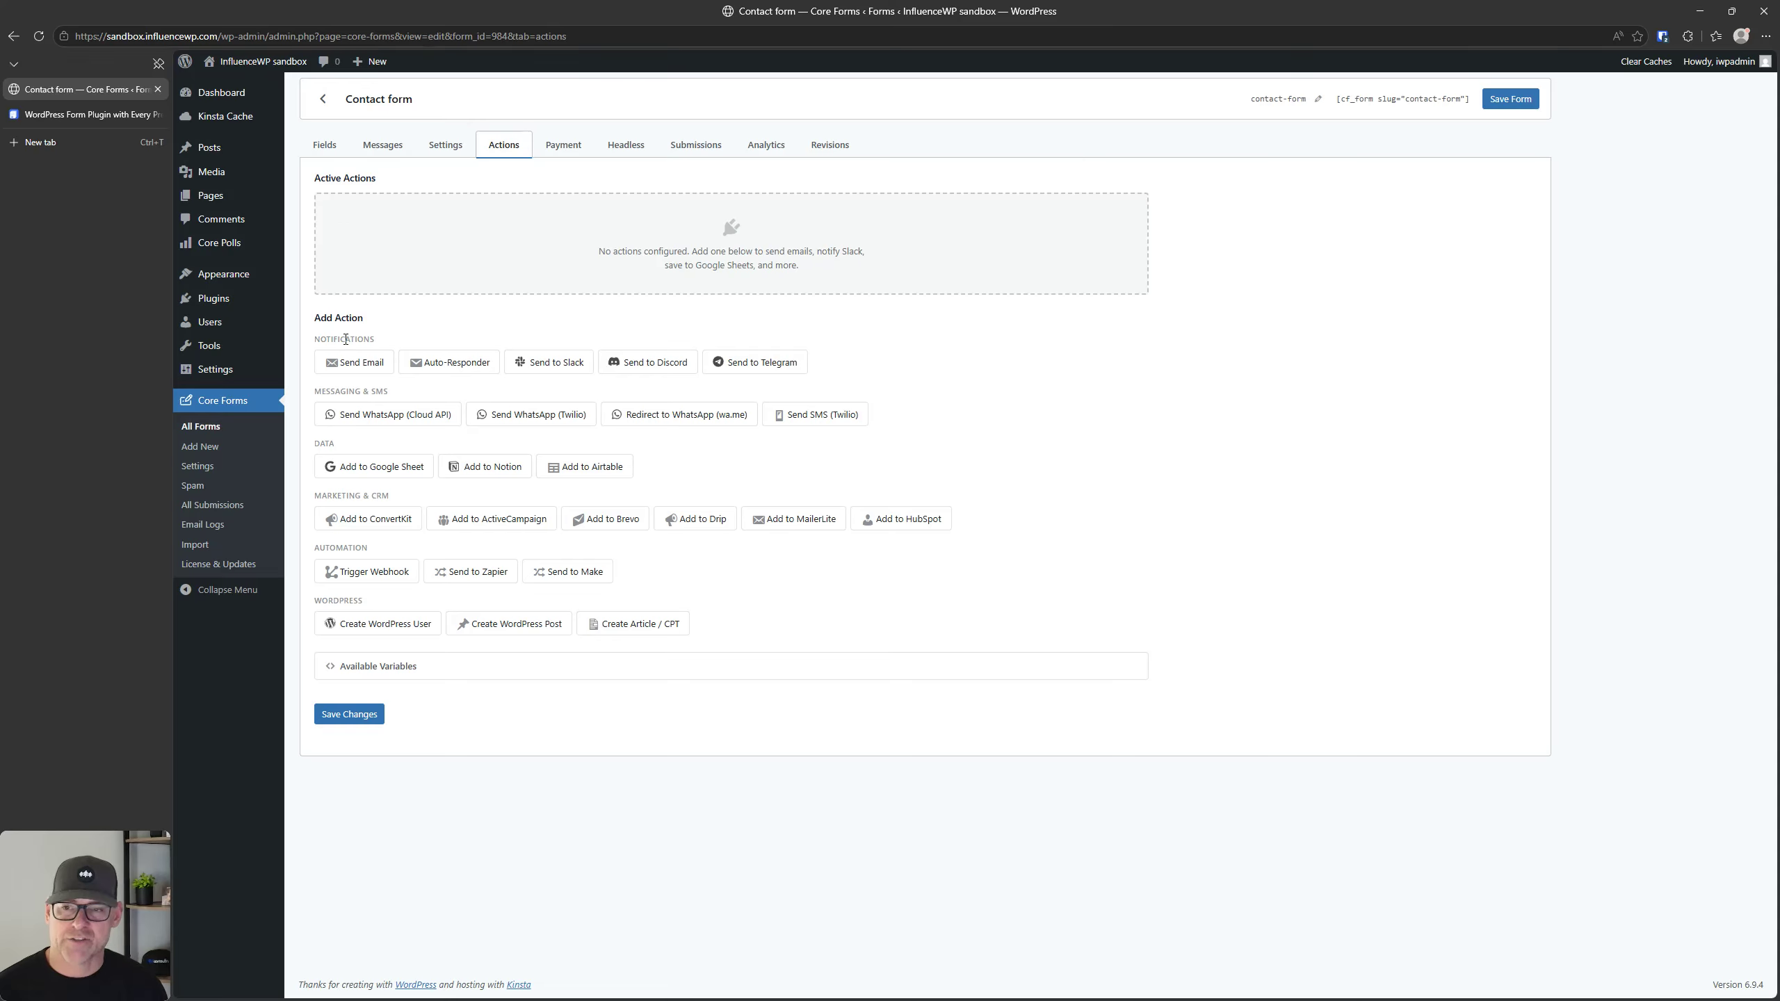
triple_click(370, 390)
left_click(371, 389)
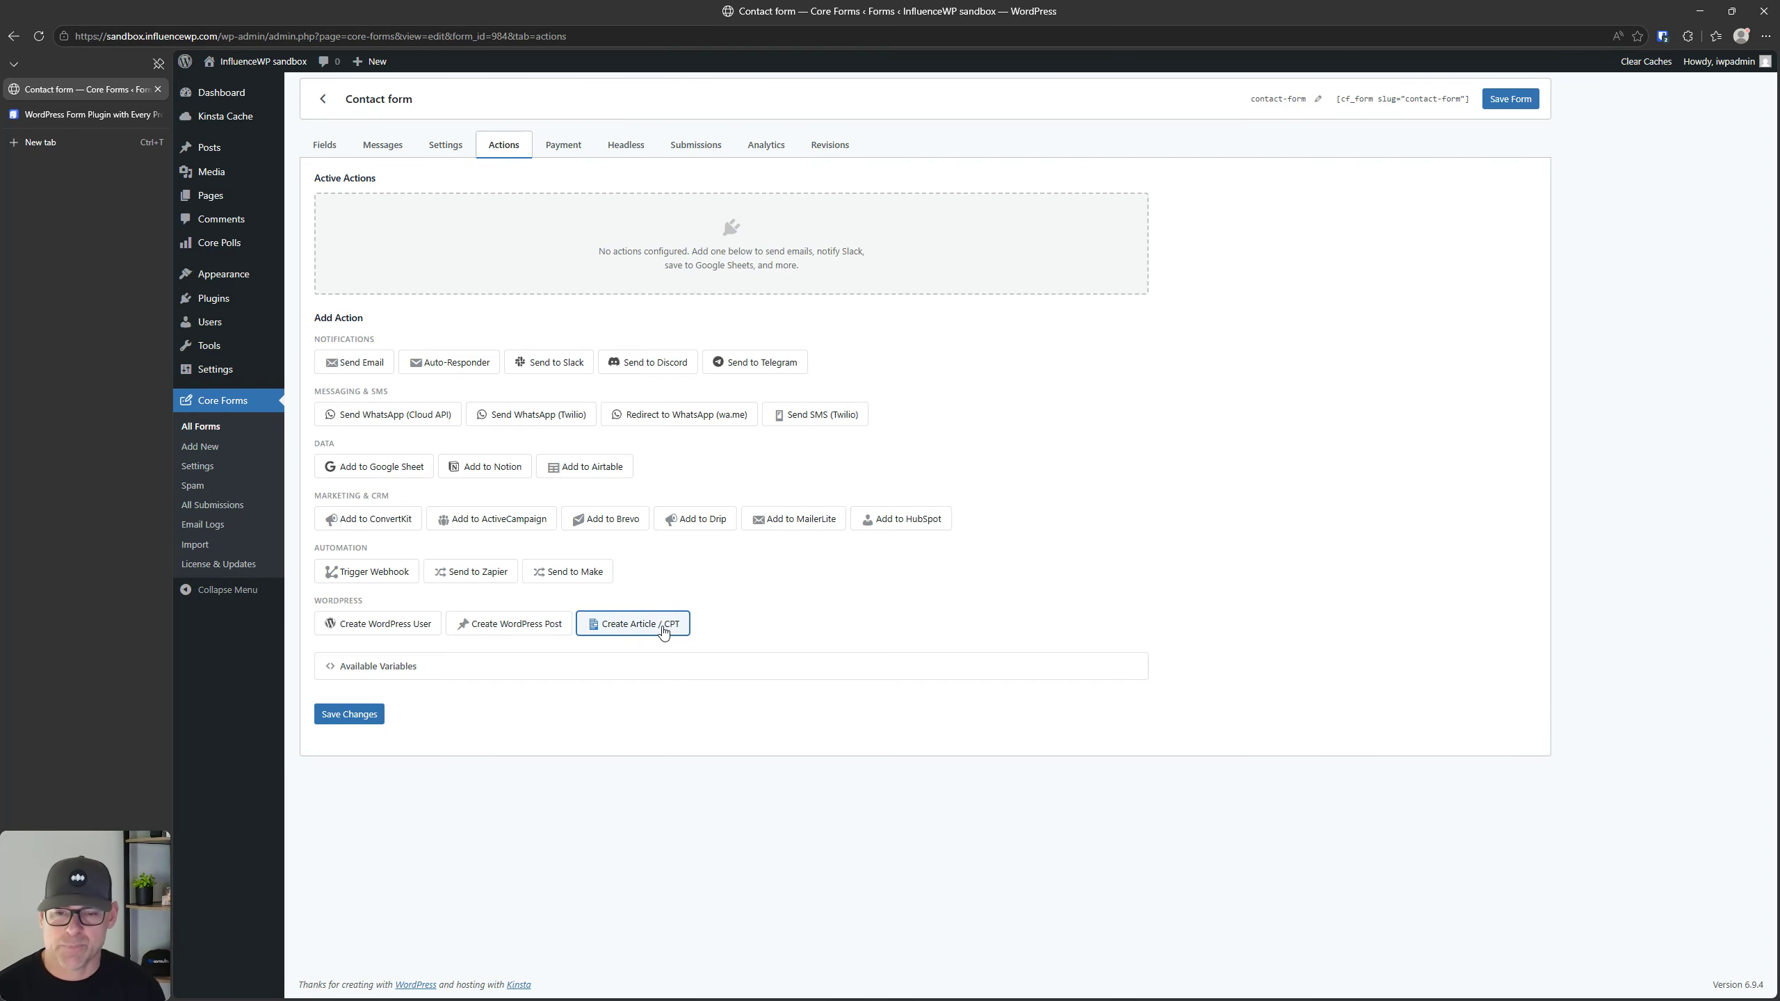
left_click(389, 668)
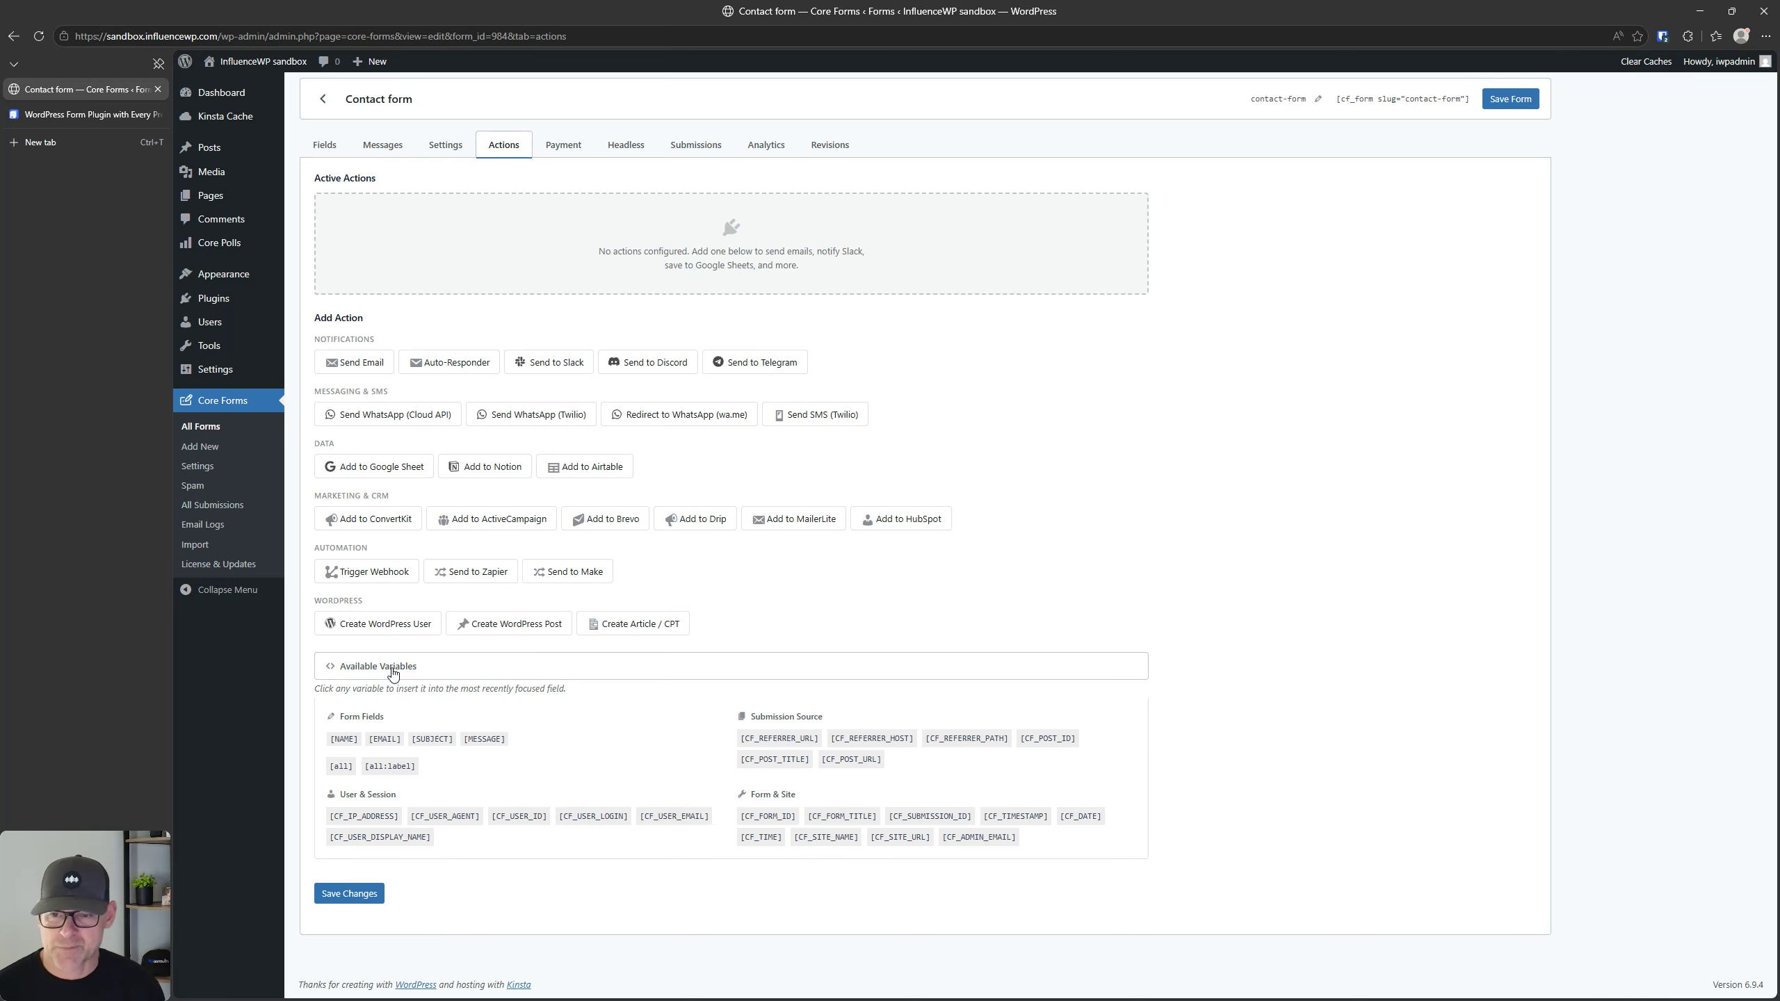
left_click(417, 741)
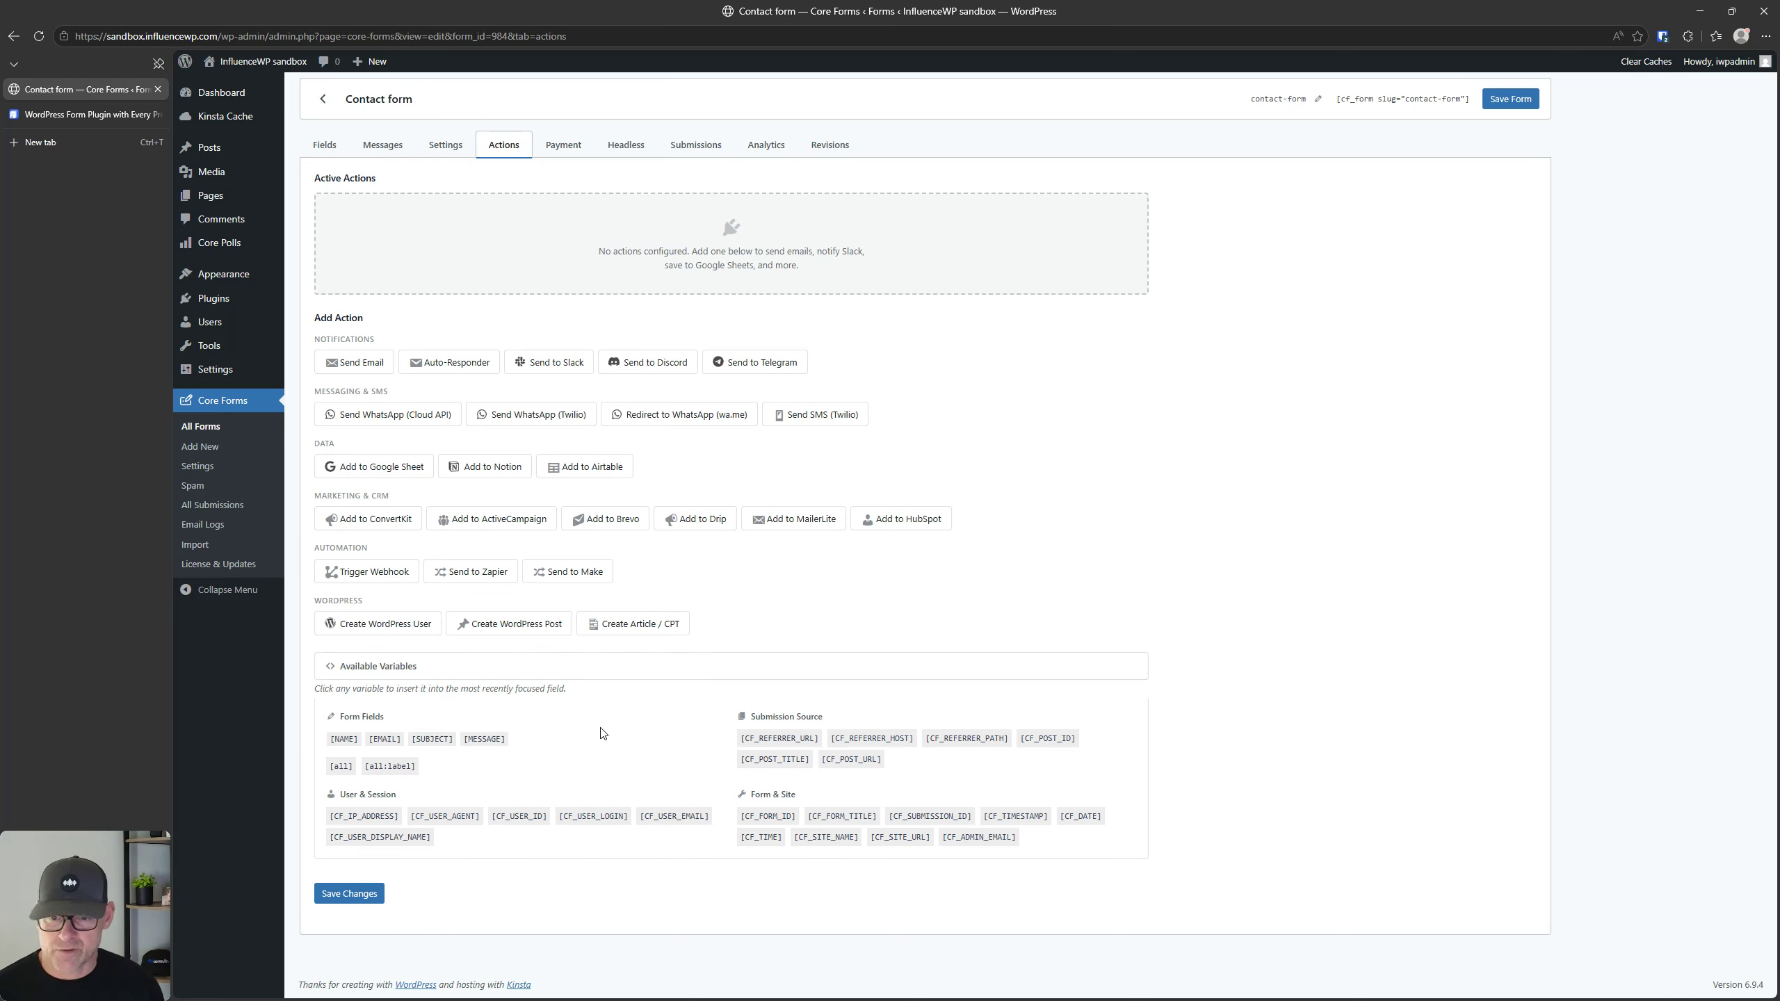
left_click(553, 667)
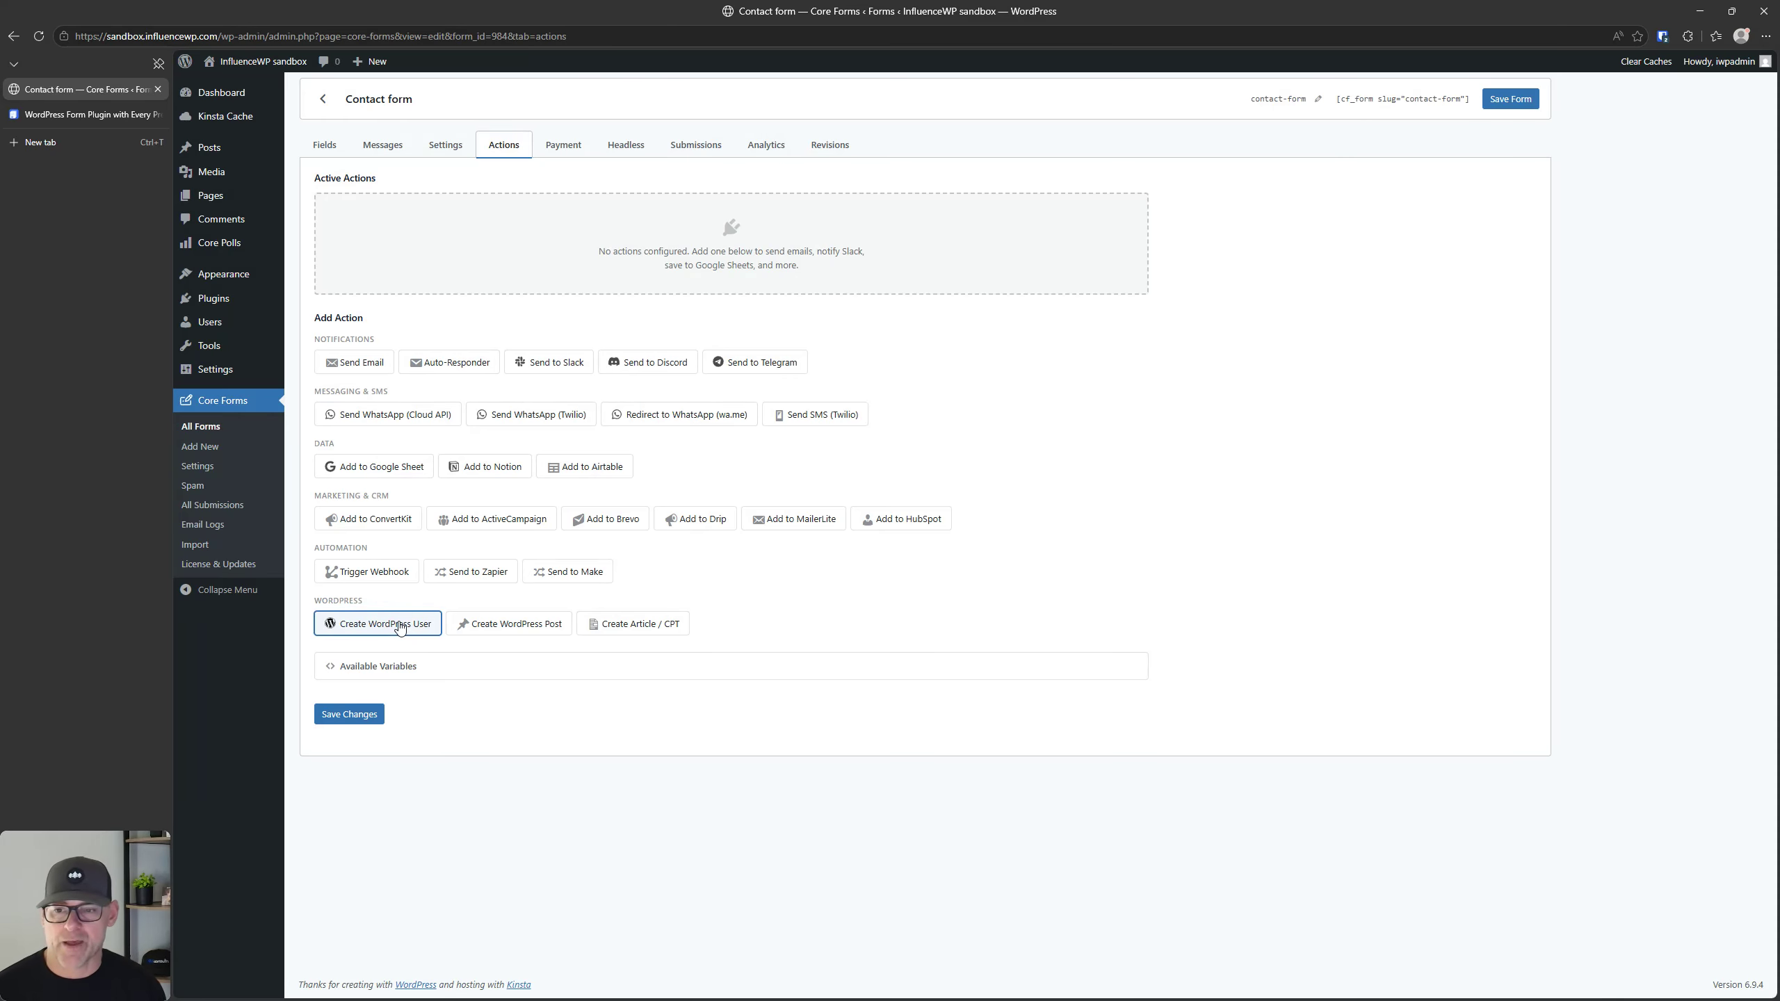
Step: Add a Create WordPress Post action to the contact form and leave its settings expanded
left_click(488, 624)
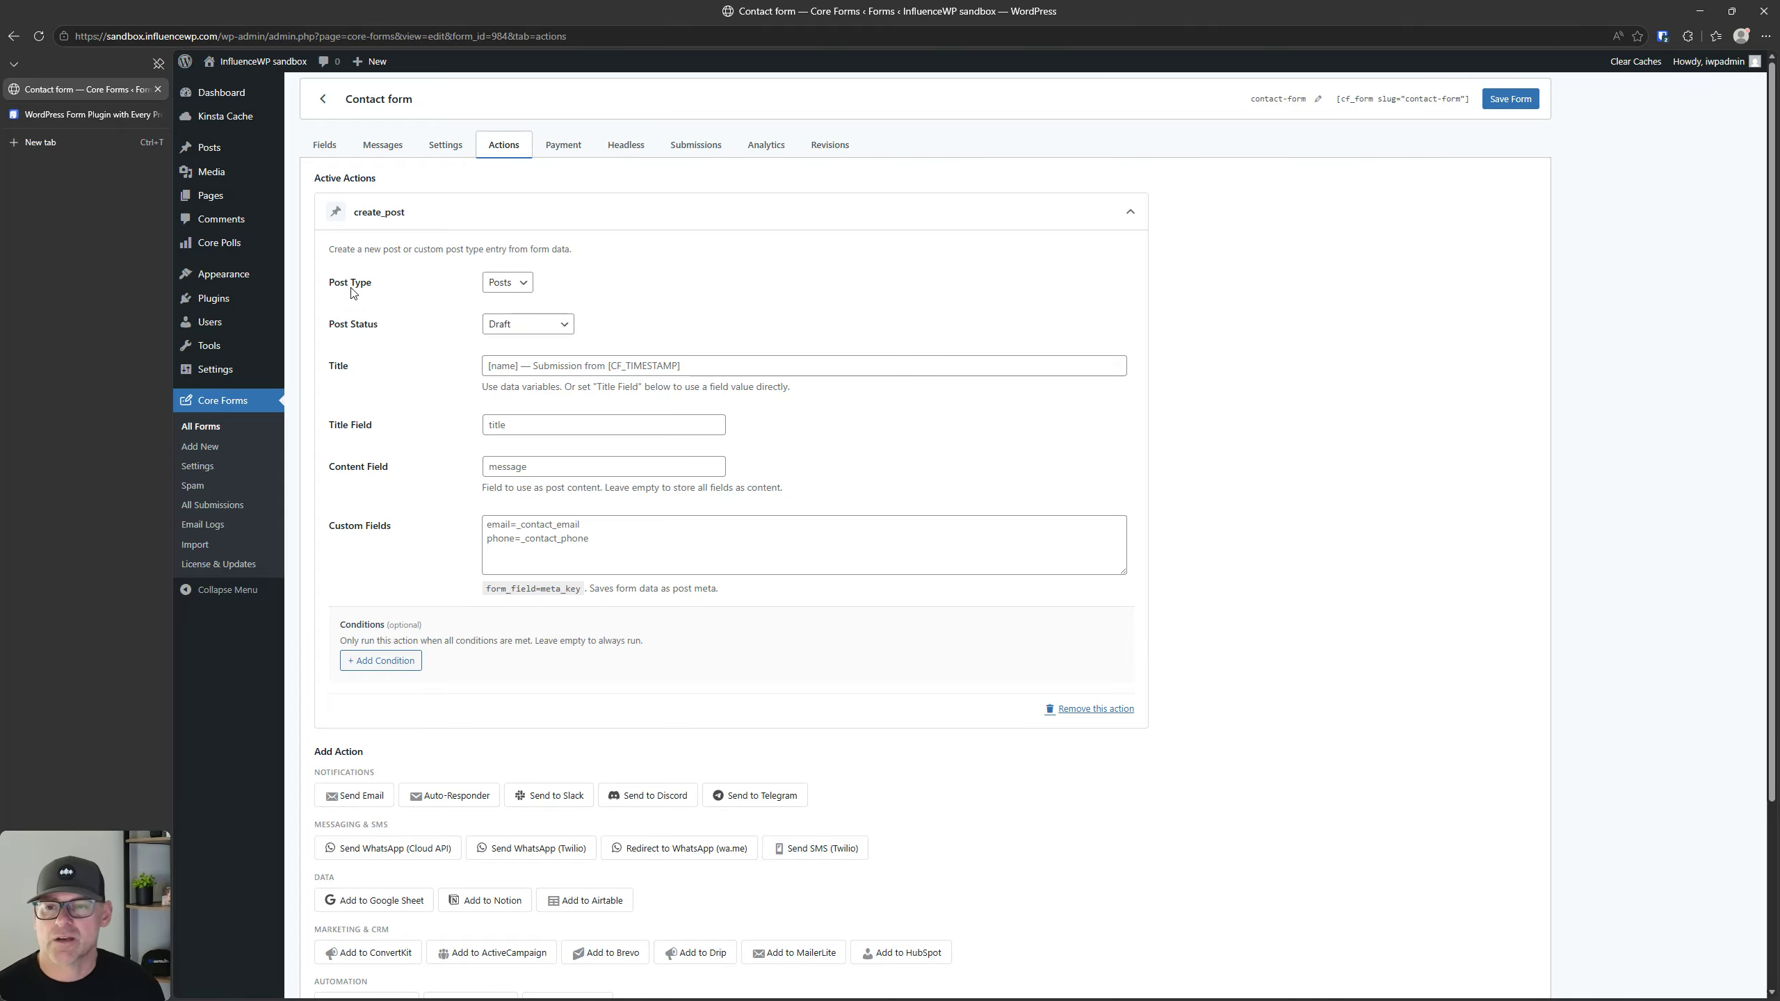
left_click(1079, 221)
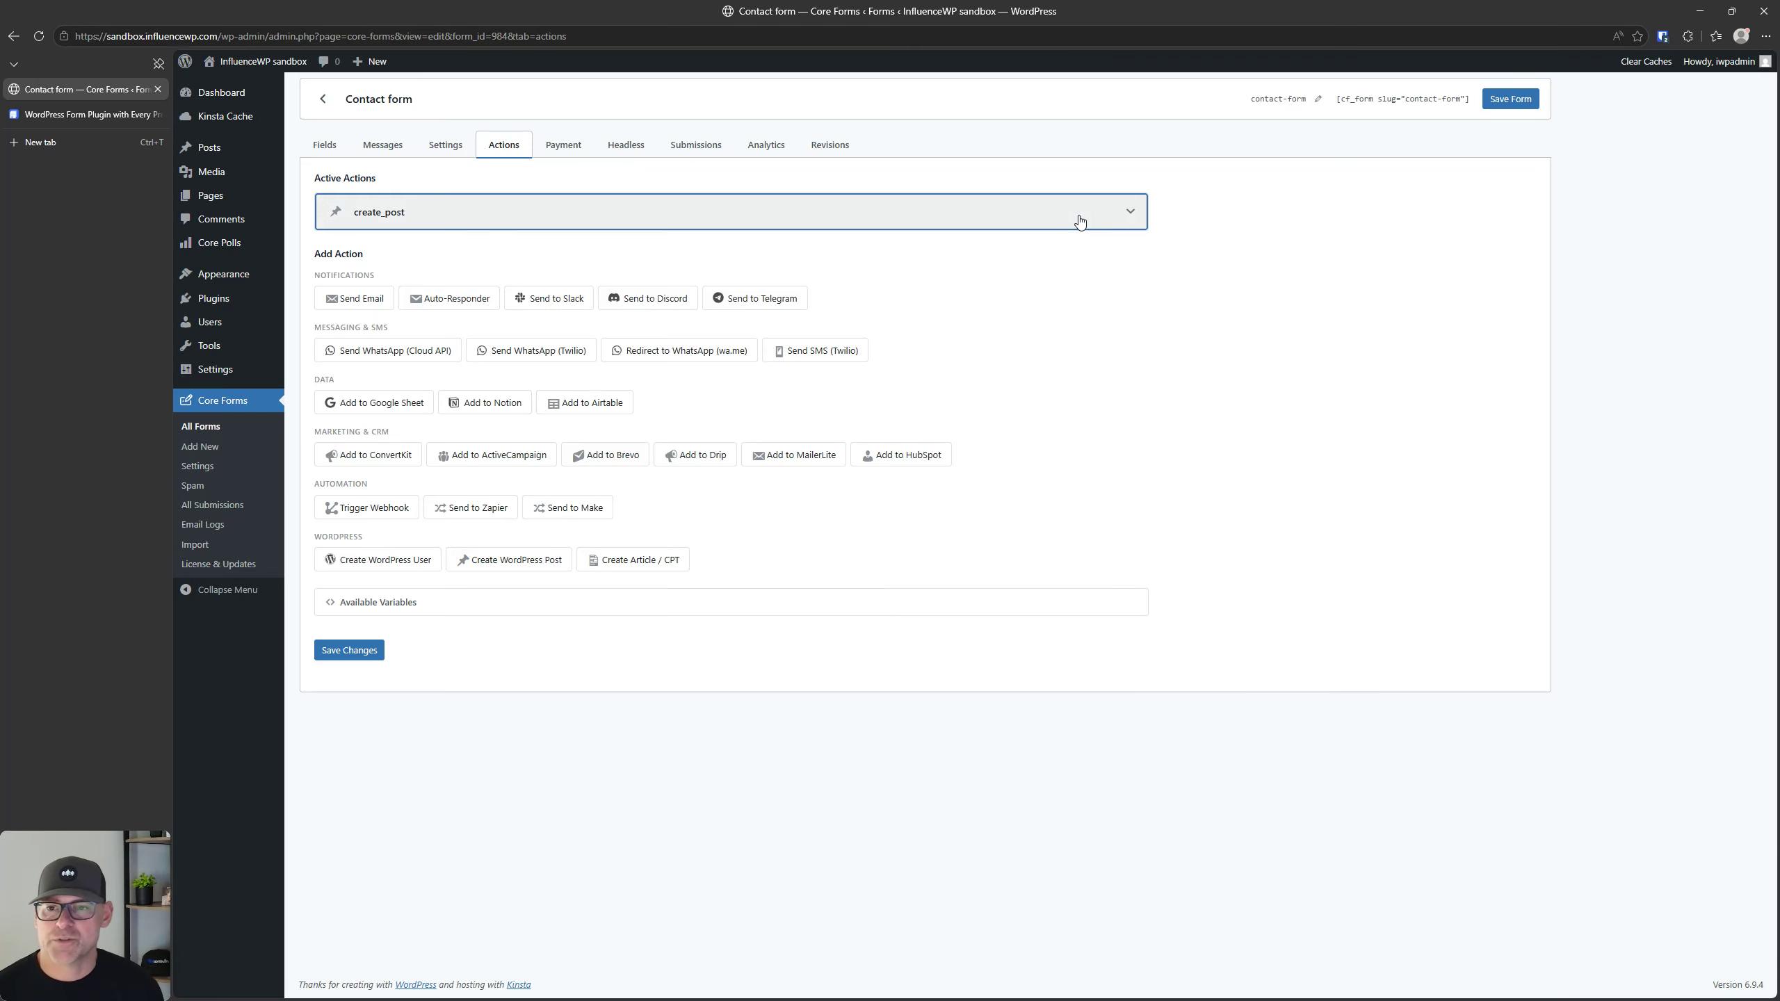
left_click(1075, 220)
Step: Examine the create_post action's post type, post status, title, content field, custom fields and conditions settings
left_click(519, 287)
left_click(520, 293)
left_click(536, 325)
left_click(536, 326)
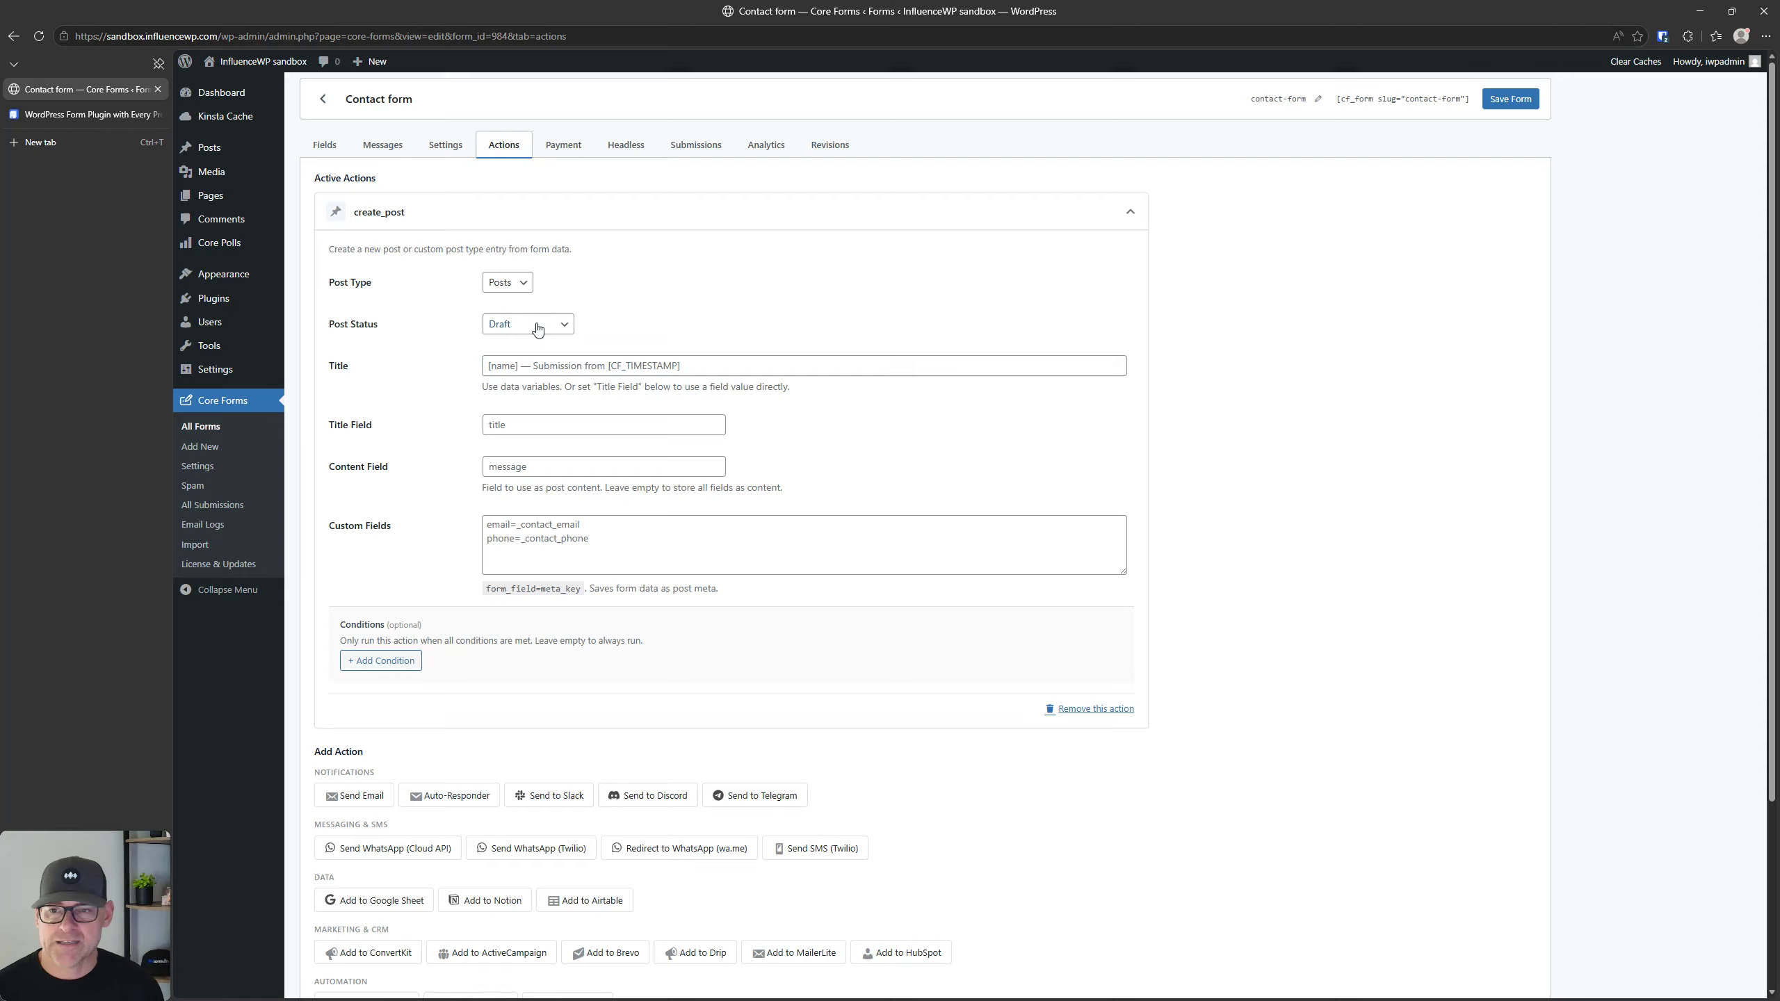
left_click(555, 366)
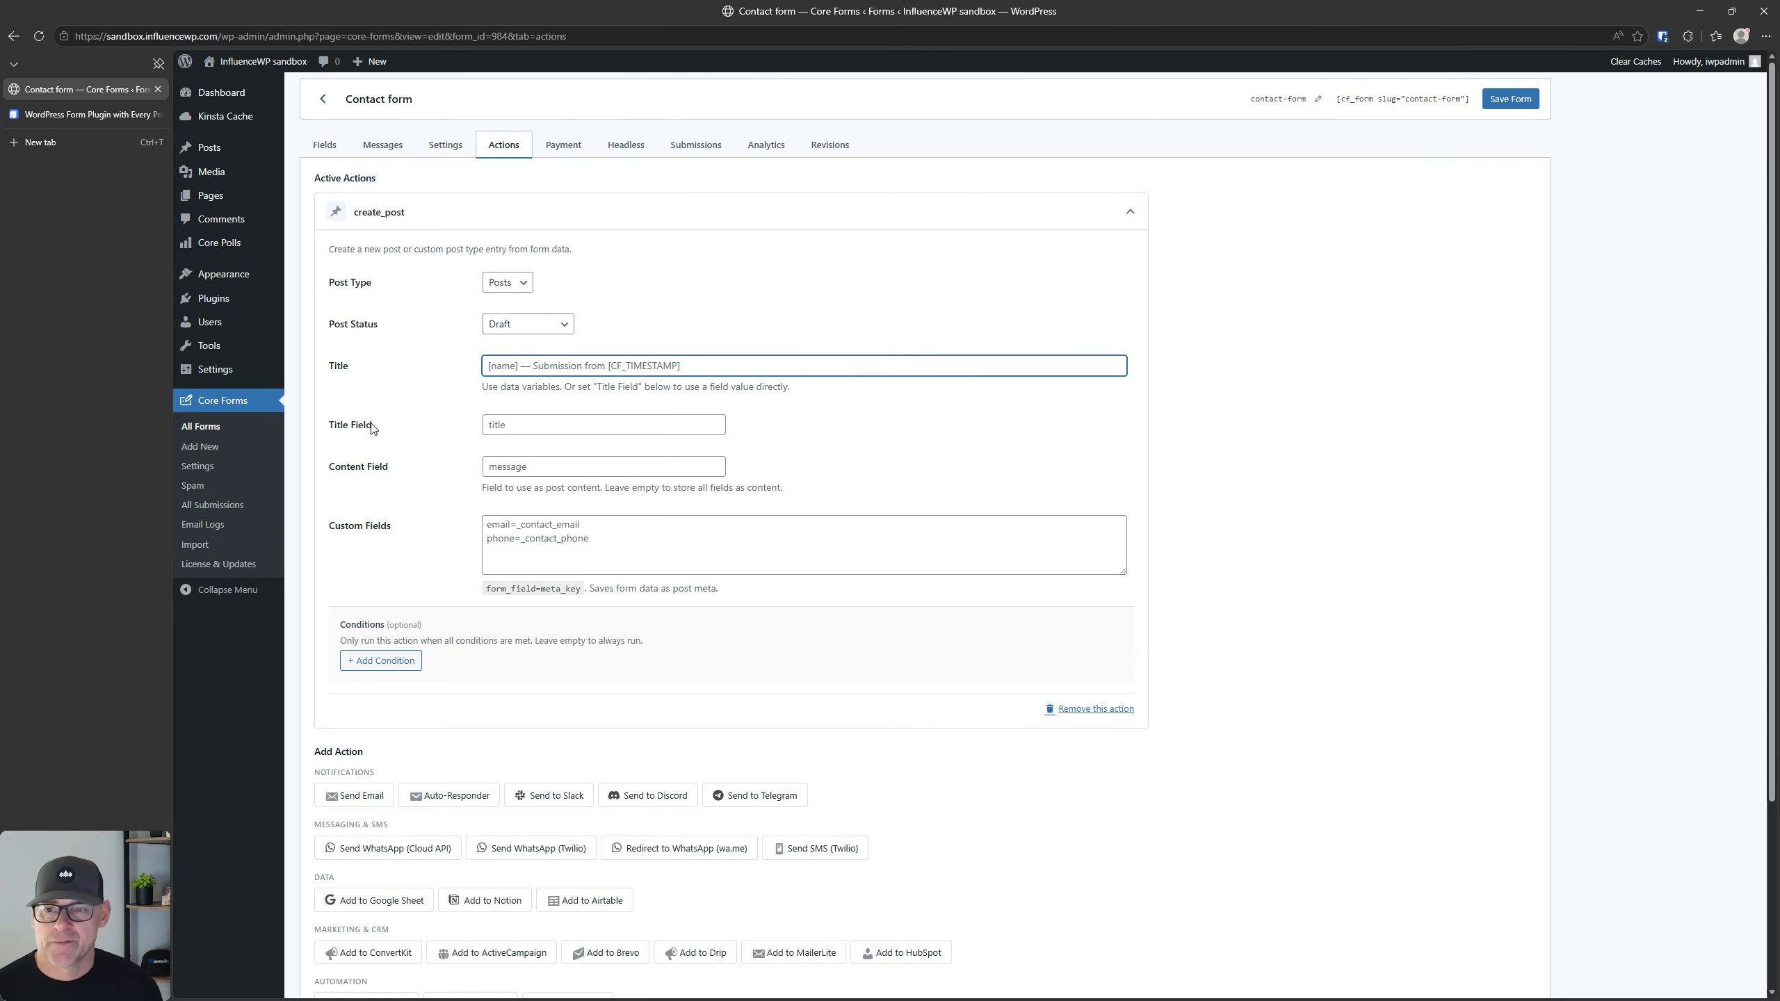
left_click(585, 421)
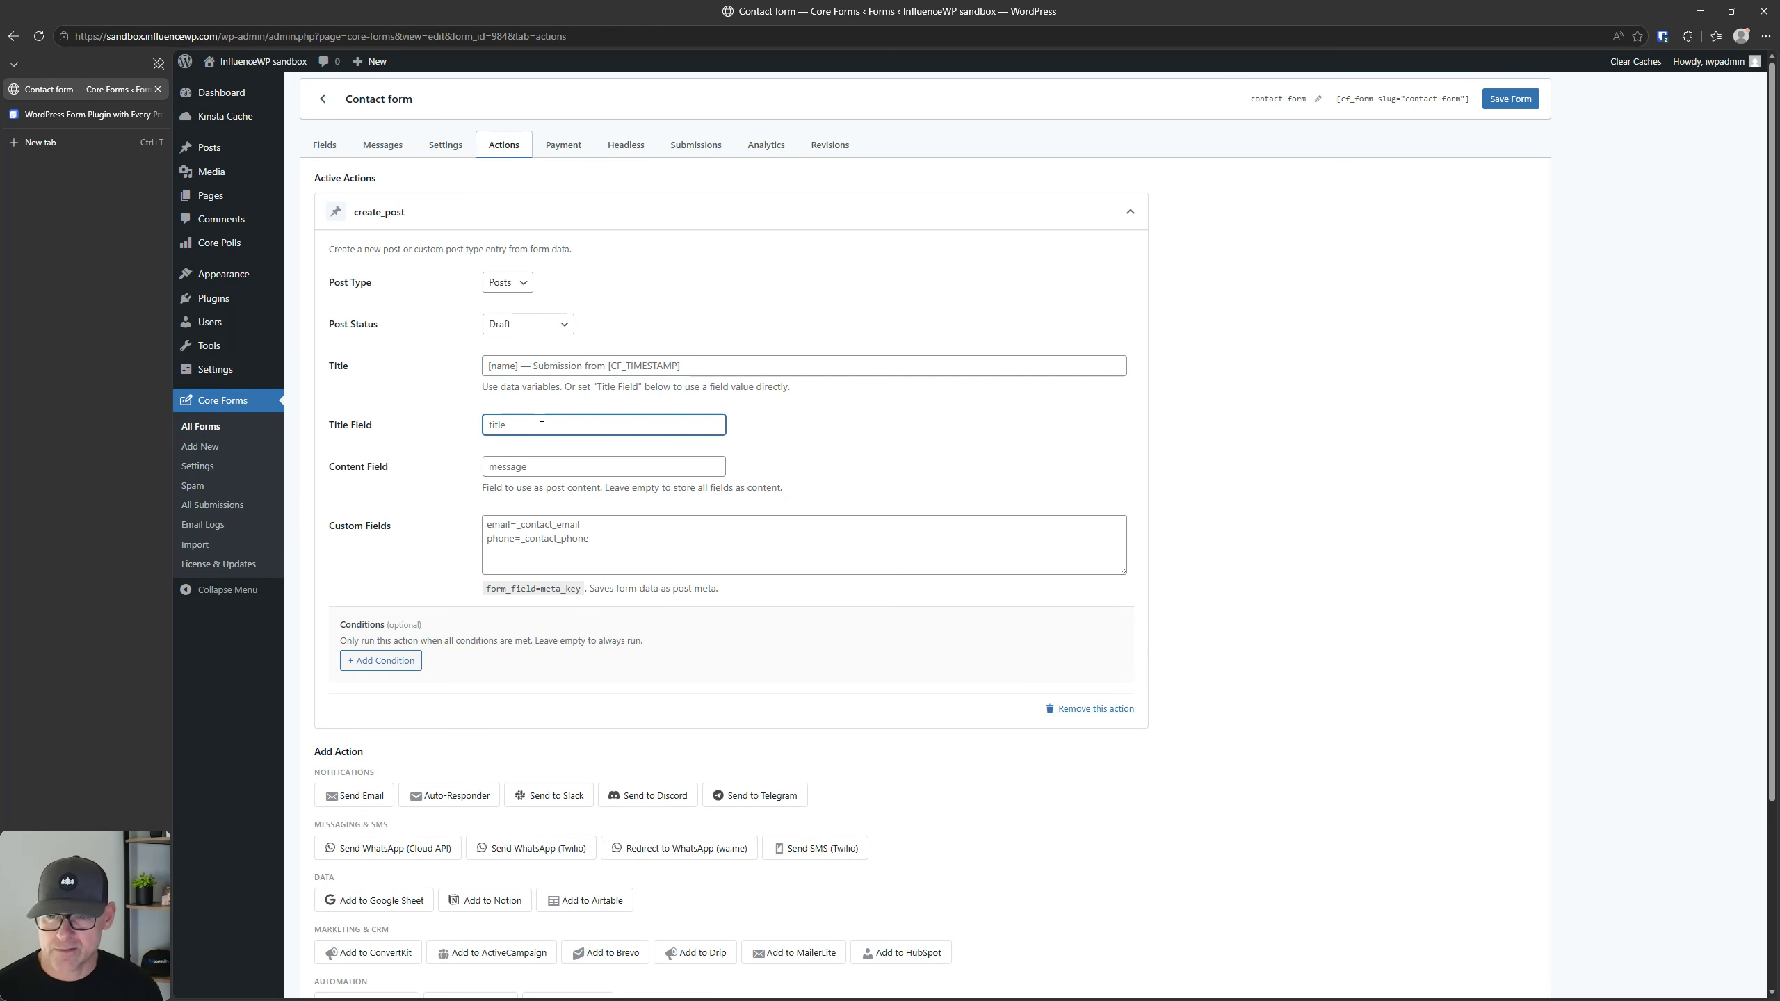
left_click(518, 468)
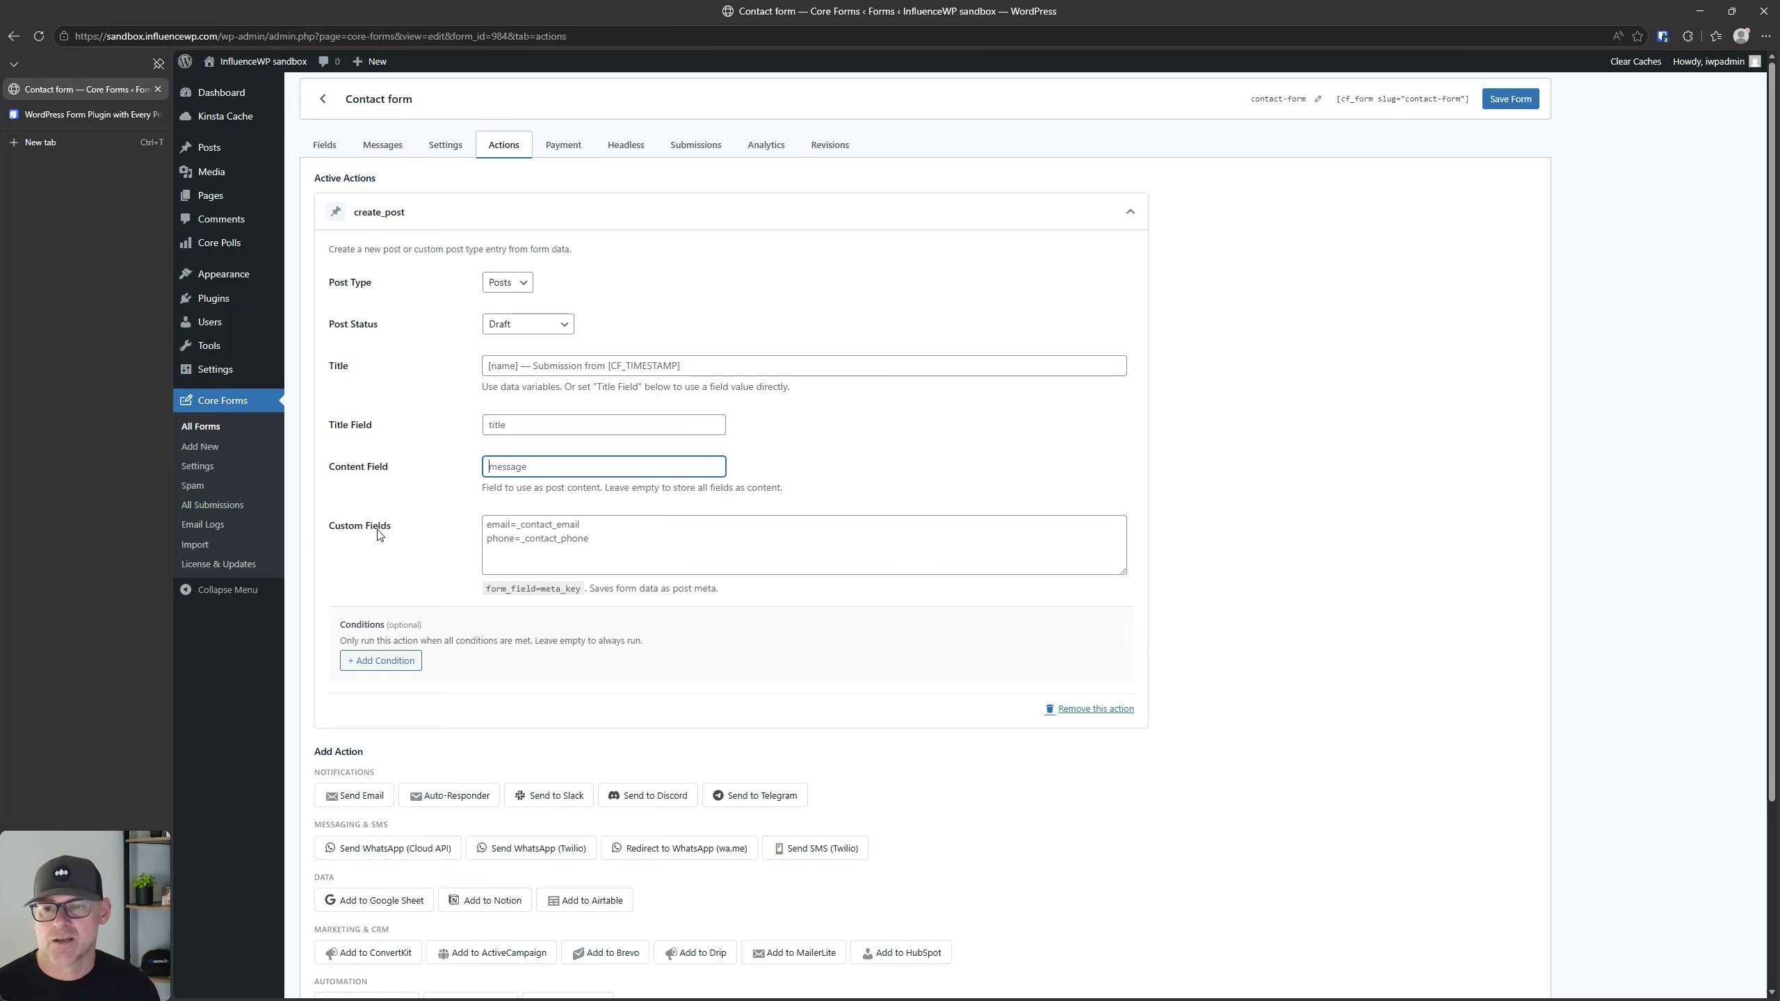
left_click(493, 531)
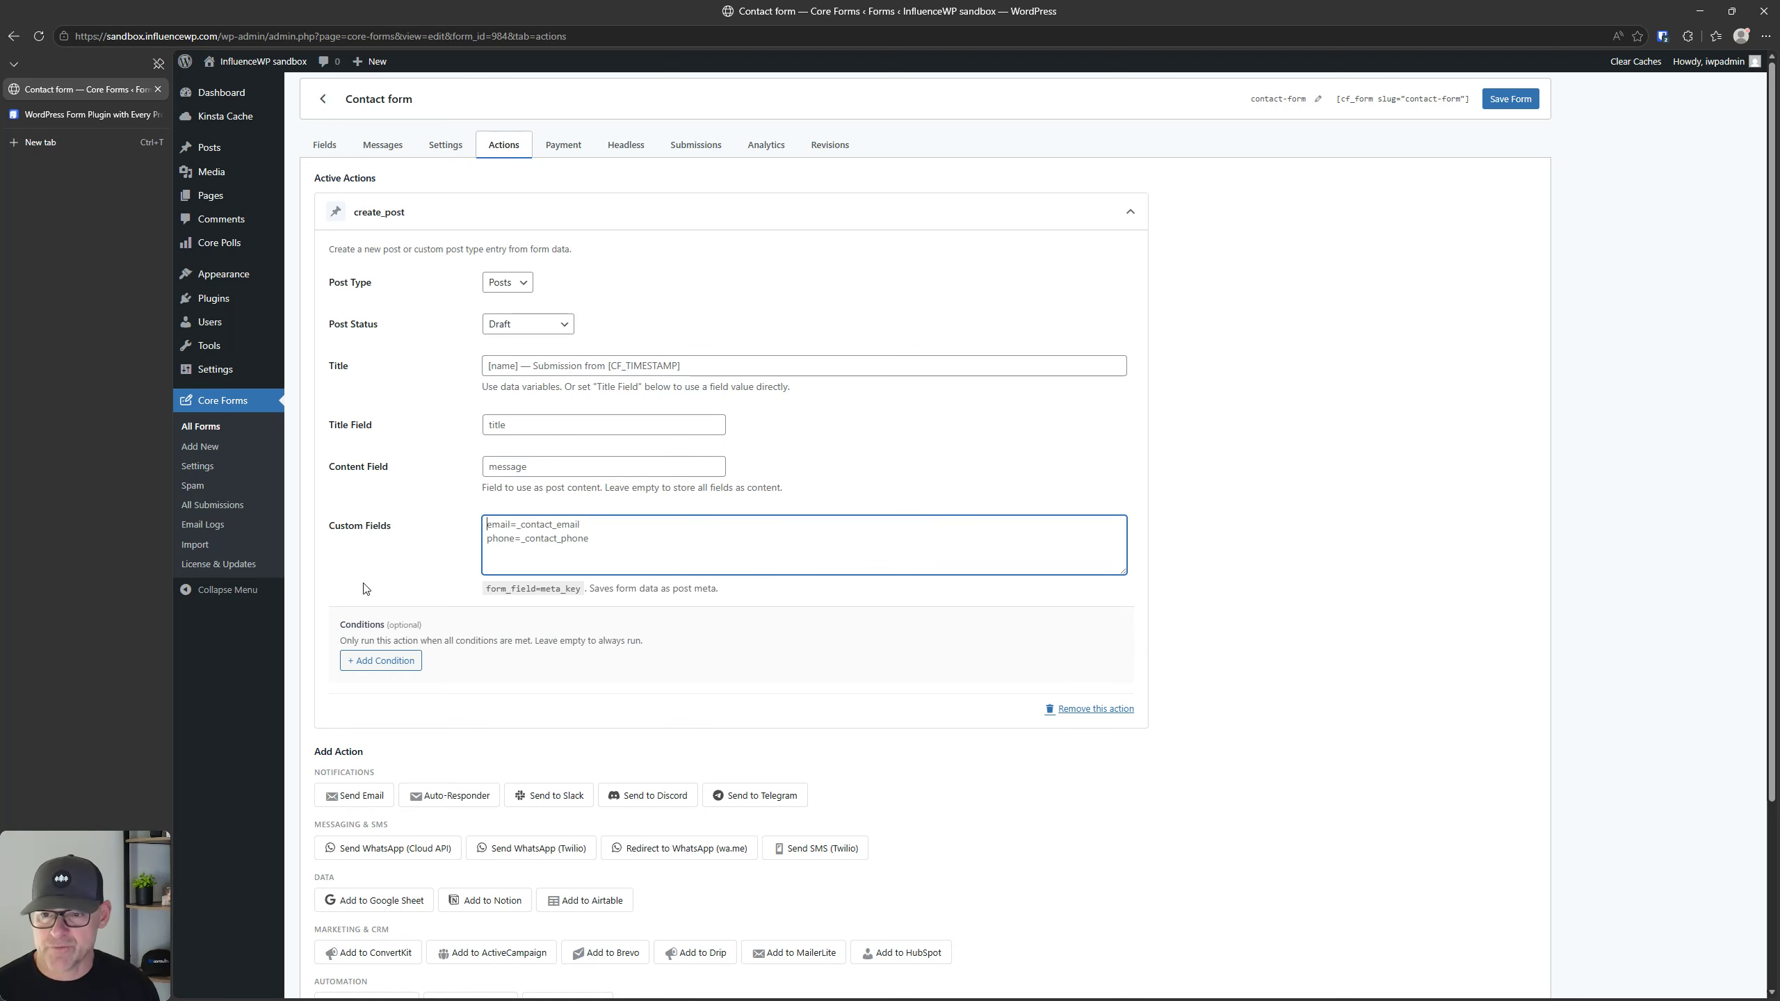
left_click(388, 663)
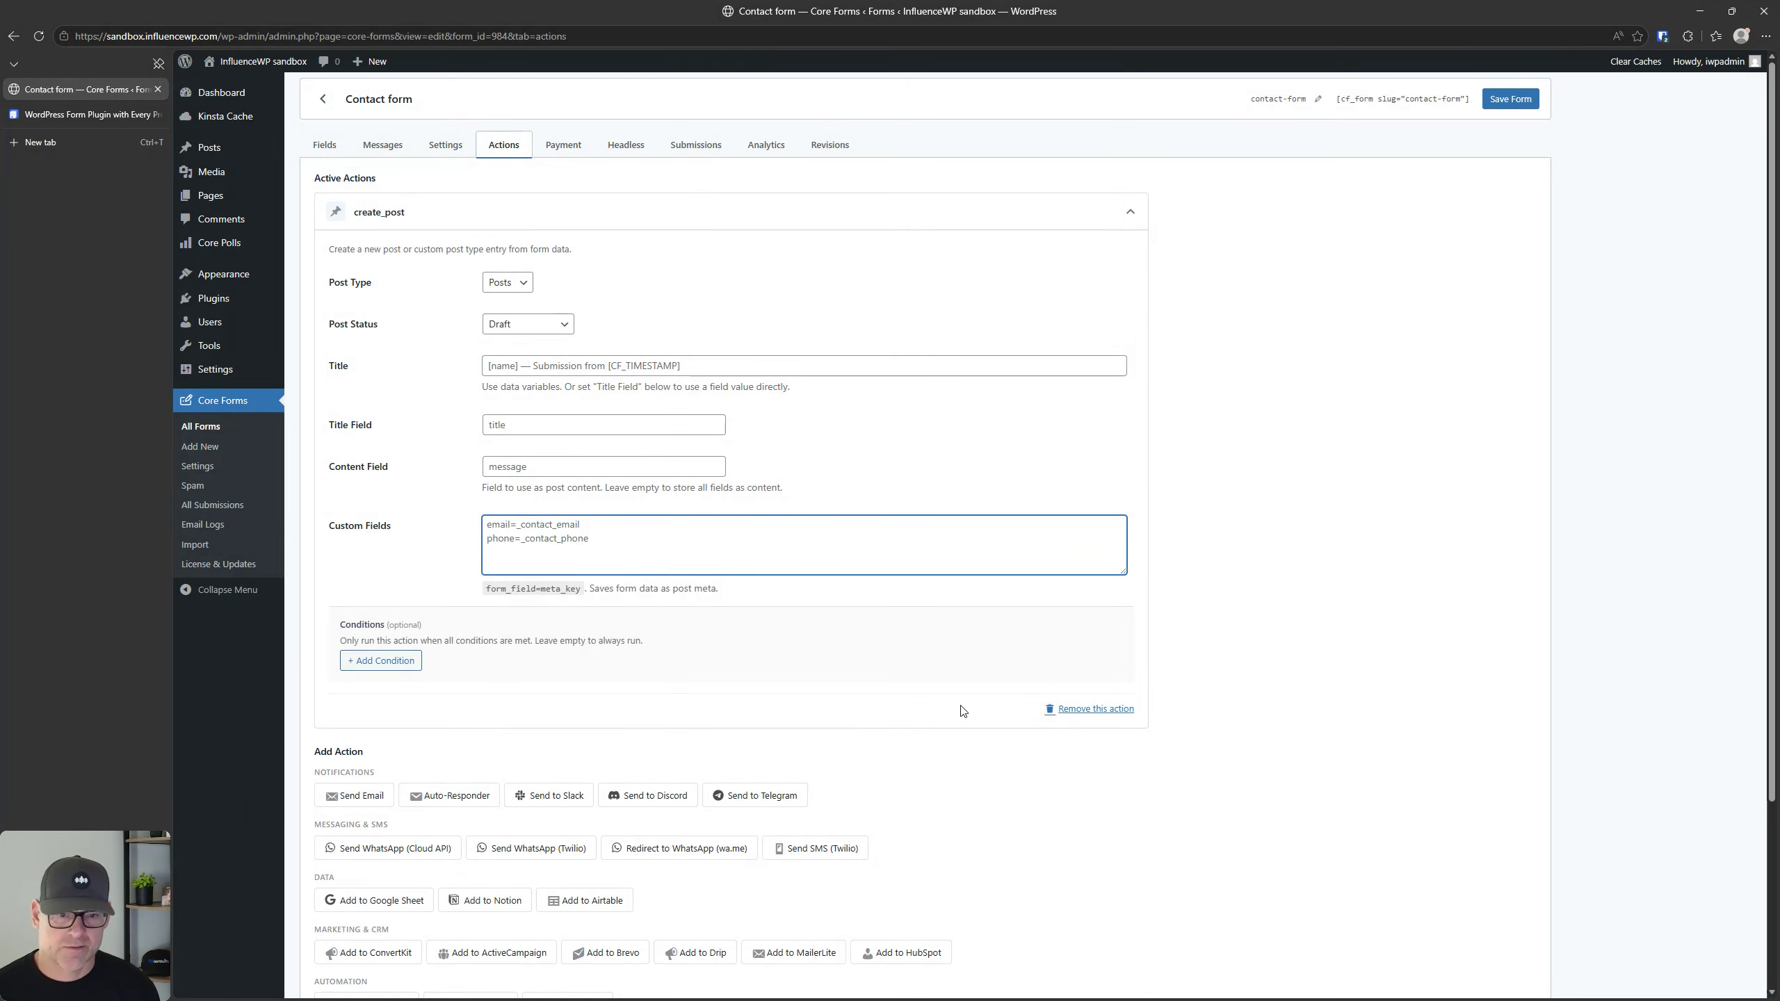
Step: Remove the create_post action from the contact form and accept the removal
left_click(1094, 708)
left_click(1070, 138)
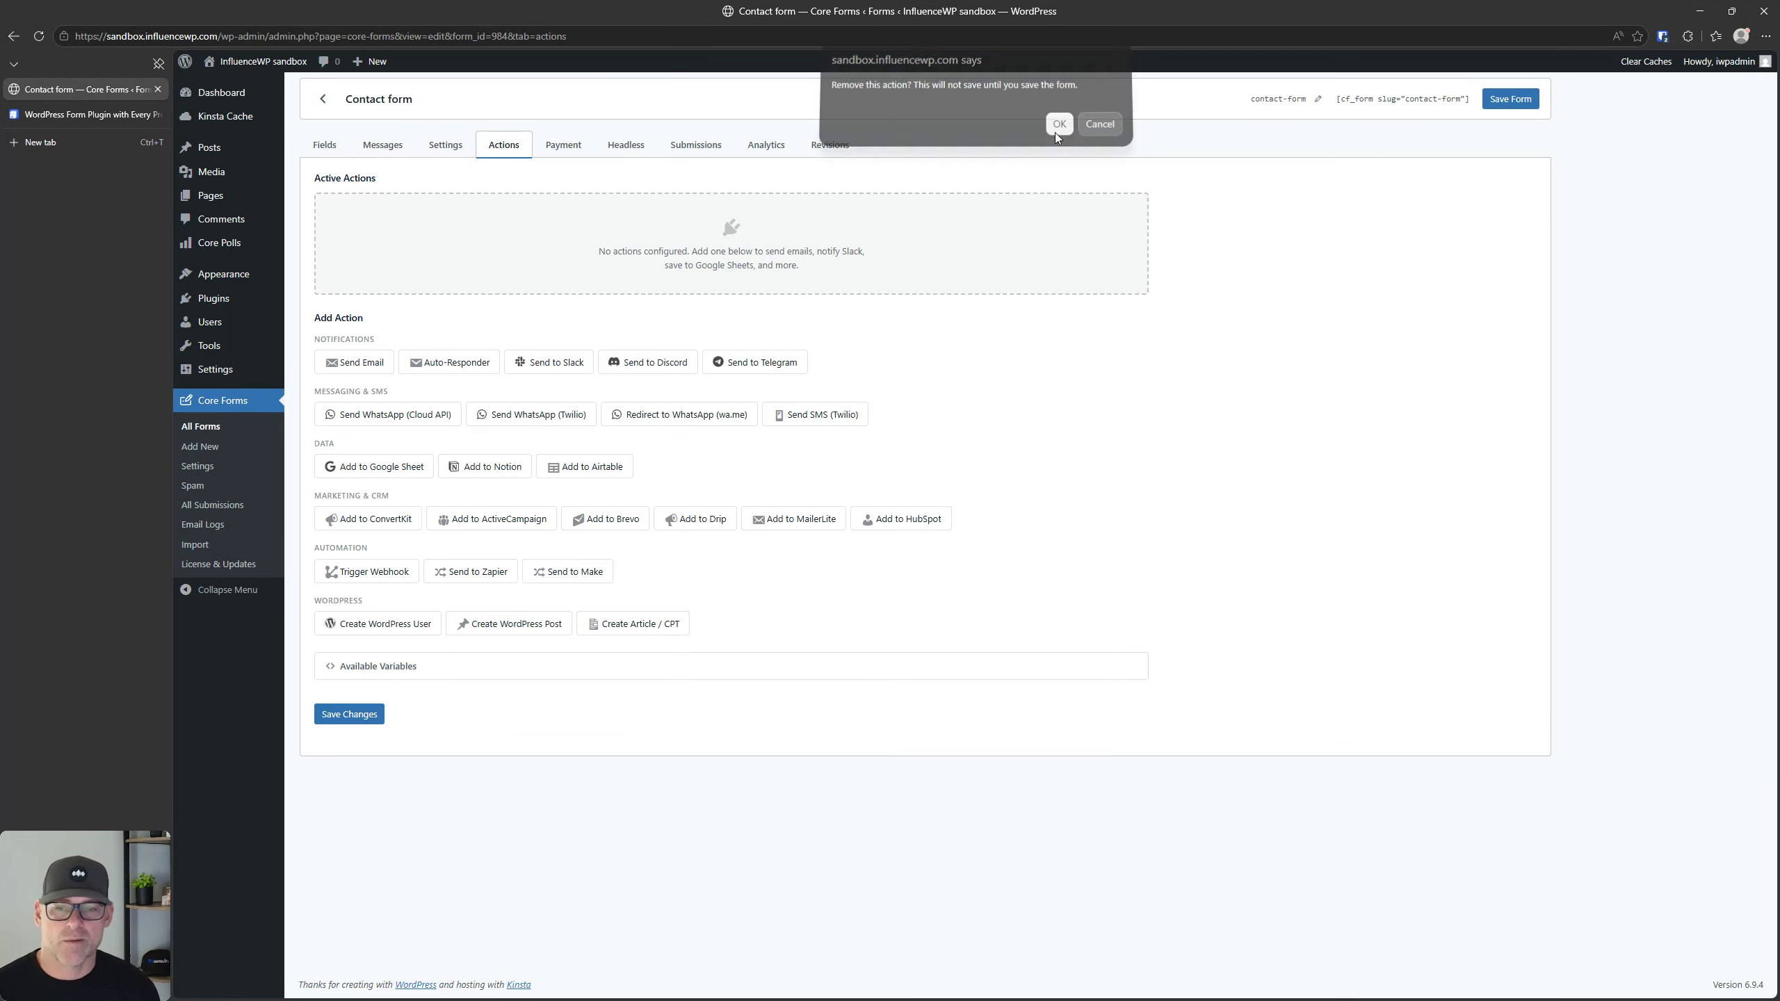
Step: Try out a Send Email action on the contact form, checking its content type options, and remove it
left_click(370, 368)
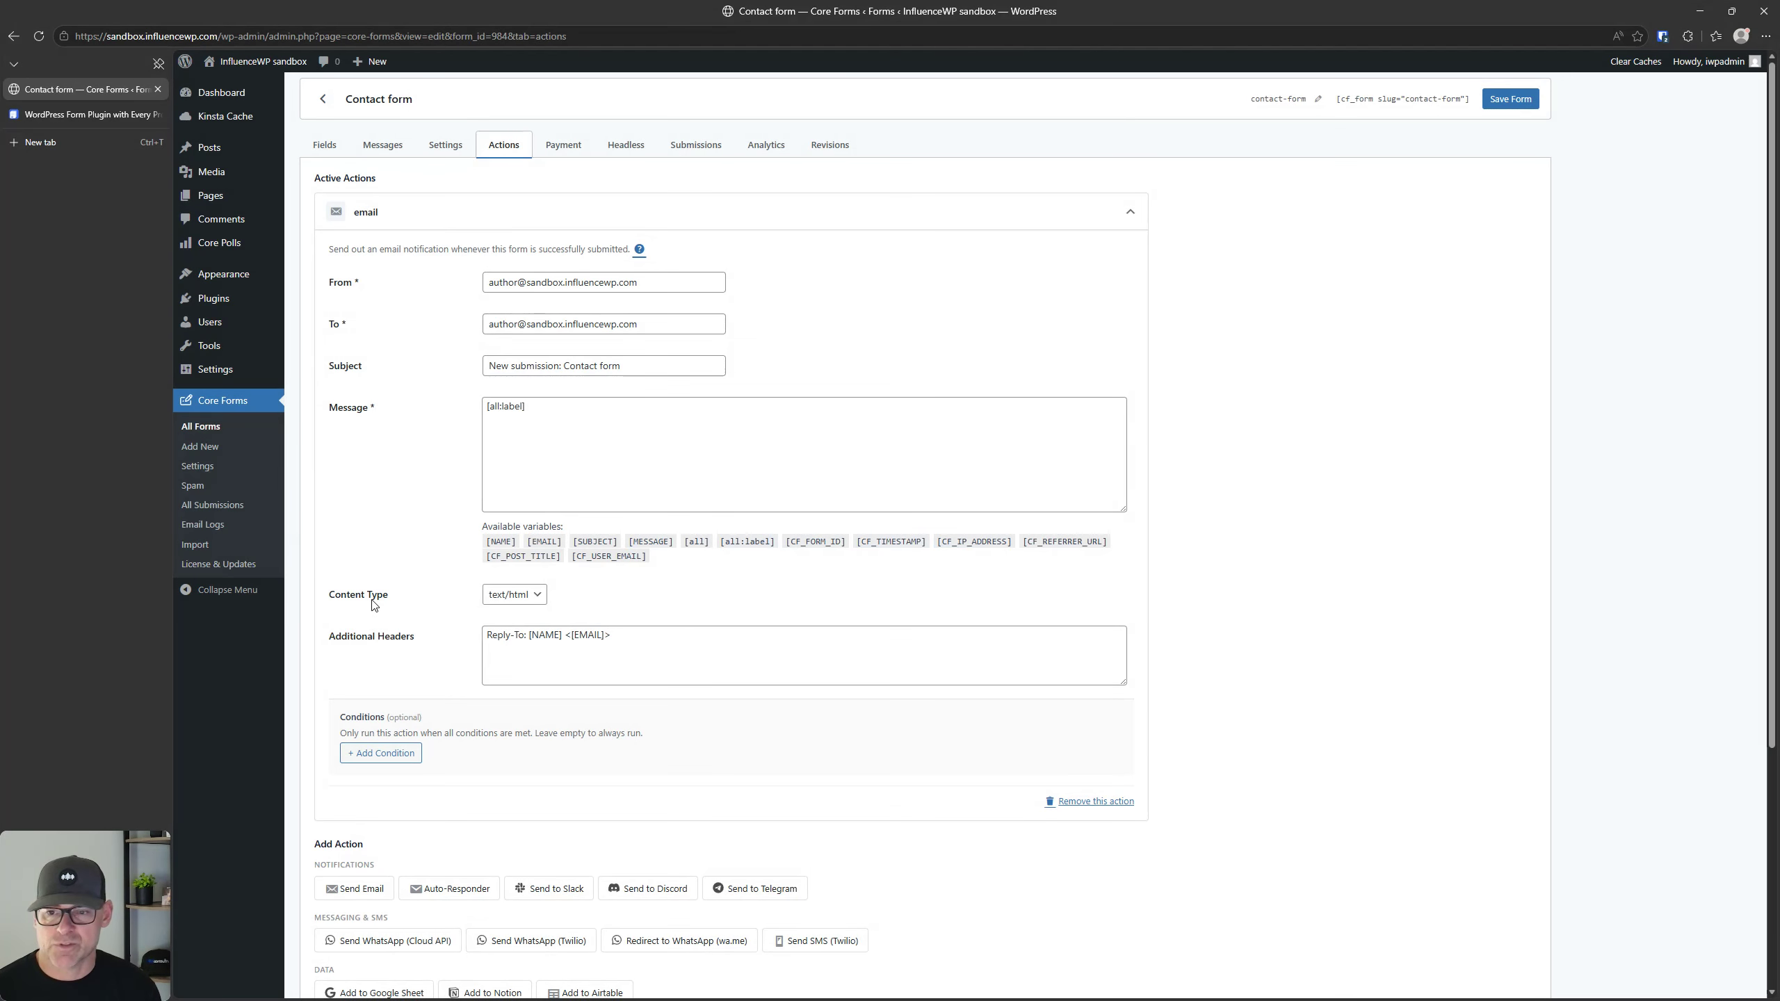
left_click(522, 596)
left_click(405, 504)
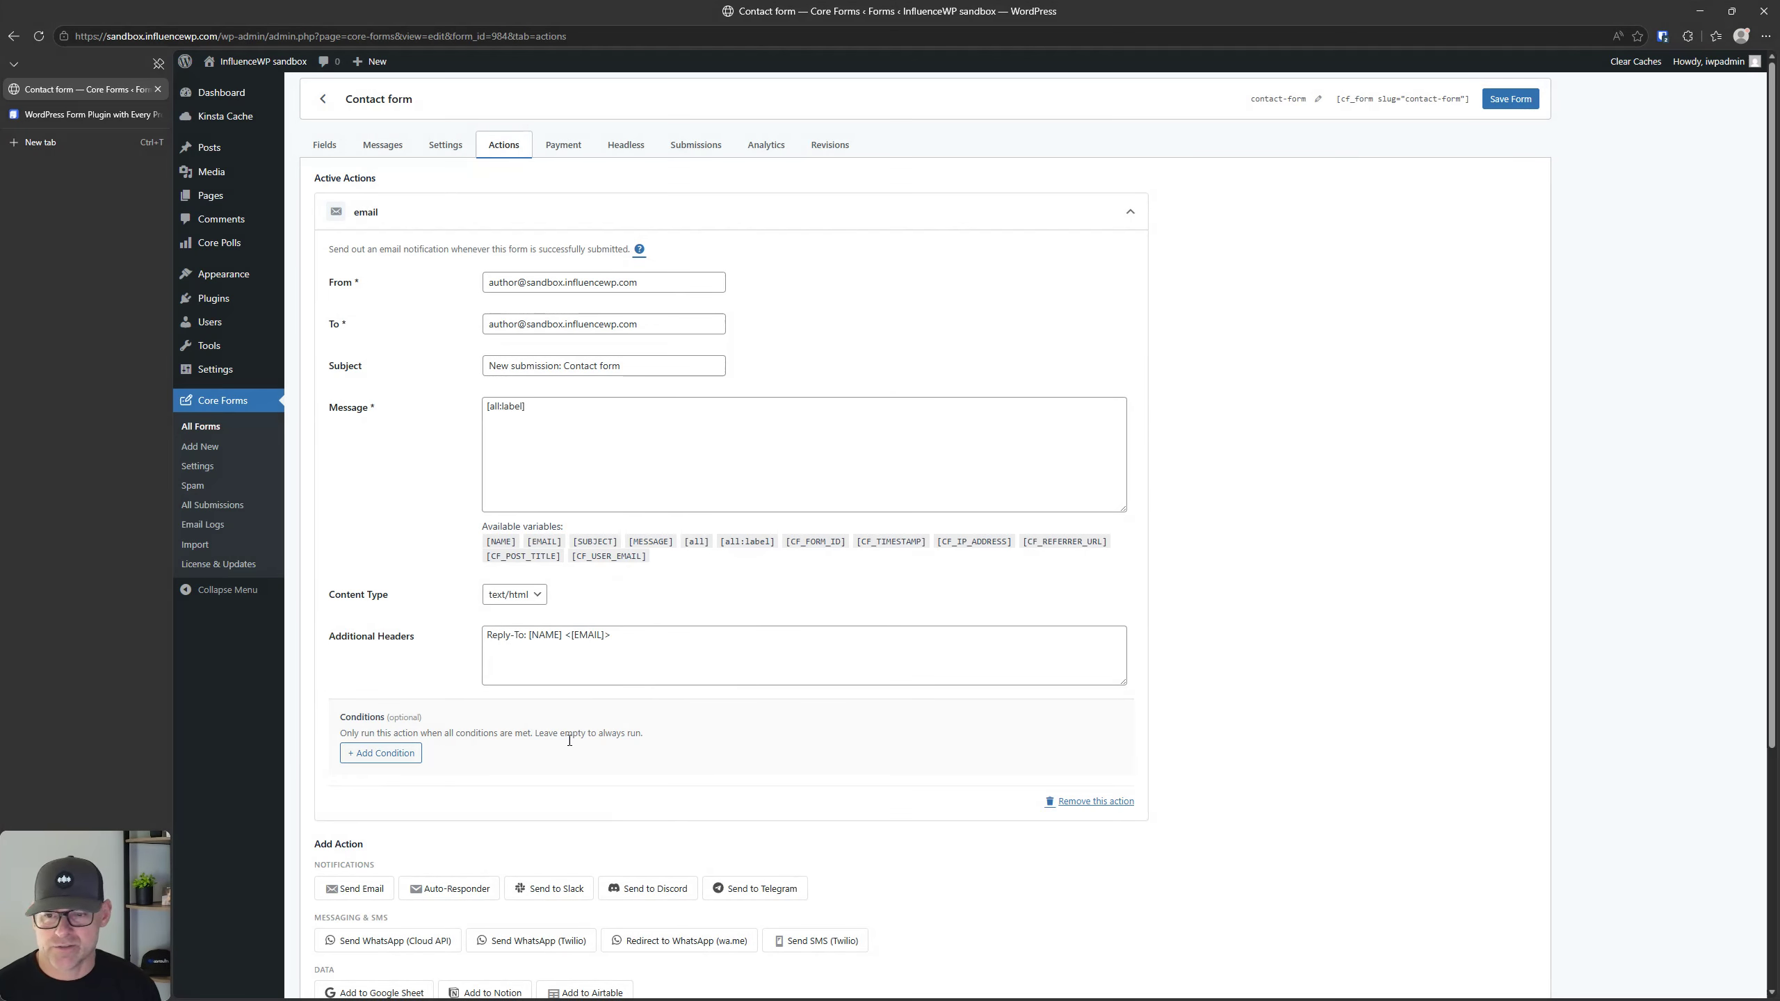
left_click(1073, 801)
left_click(1051, 132)
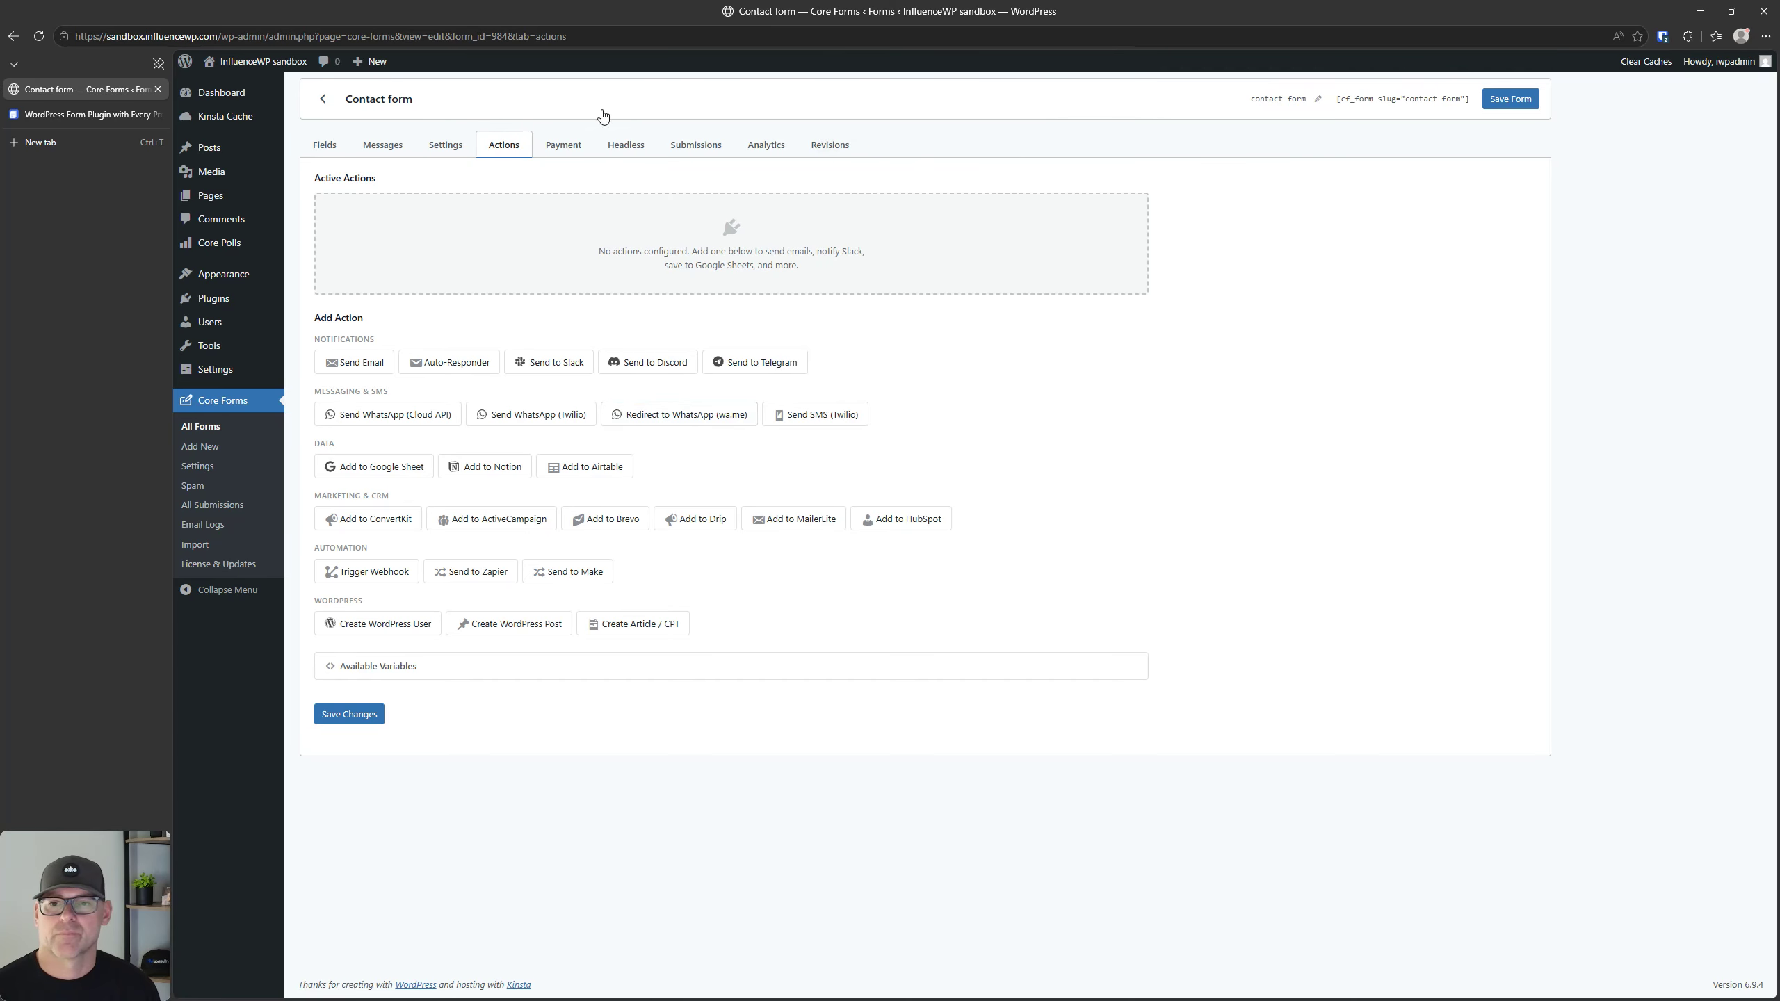
Step: Review the contact form's payment options, covering the gateway choices, pricing fields and after-payment redirect URL
left_click(564, 147)
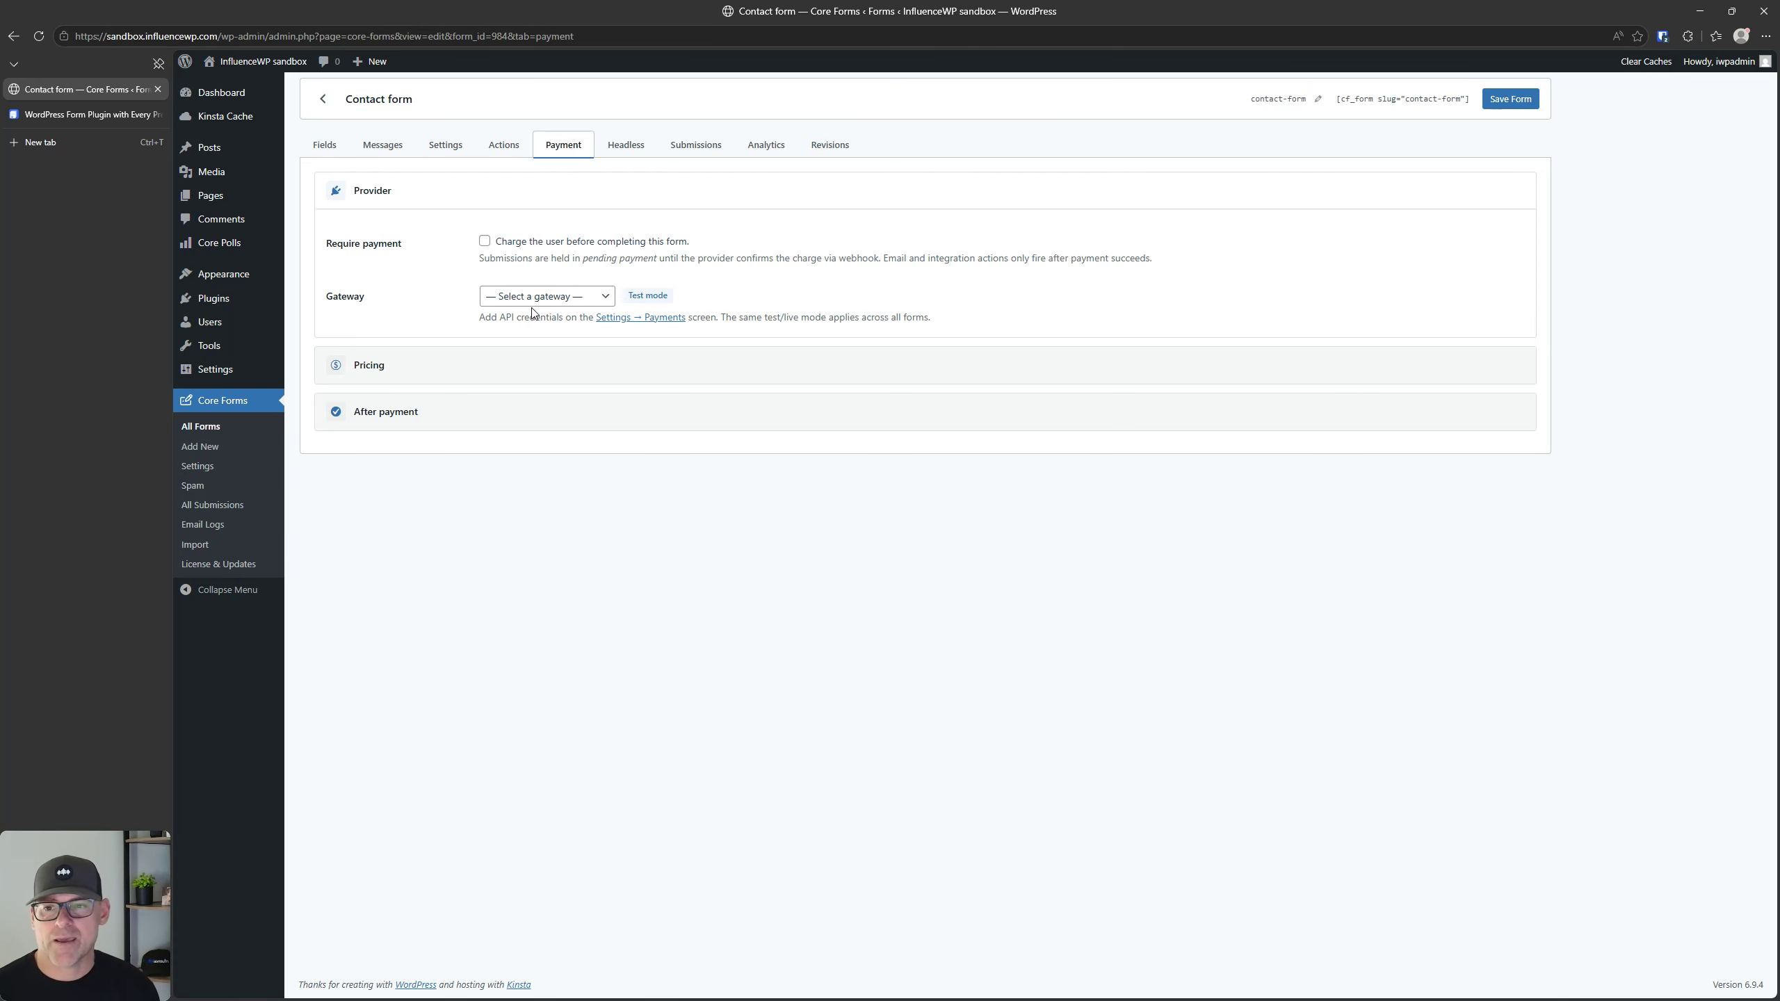
left_click(553, 297)
left_click(446, 390)
left_click(458, 370)
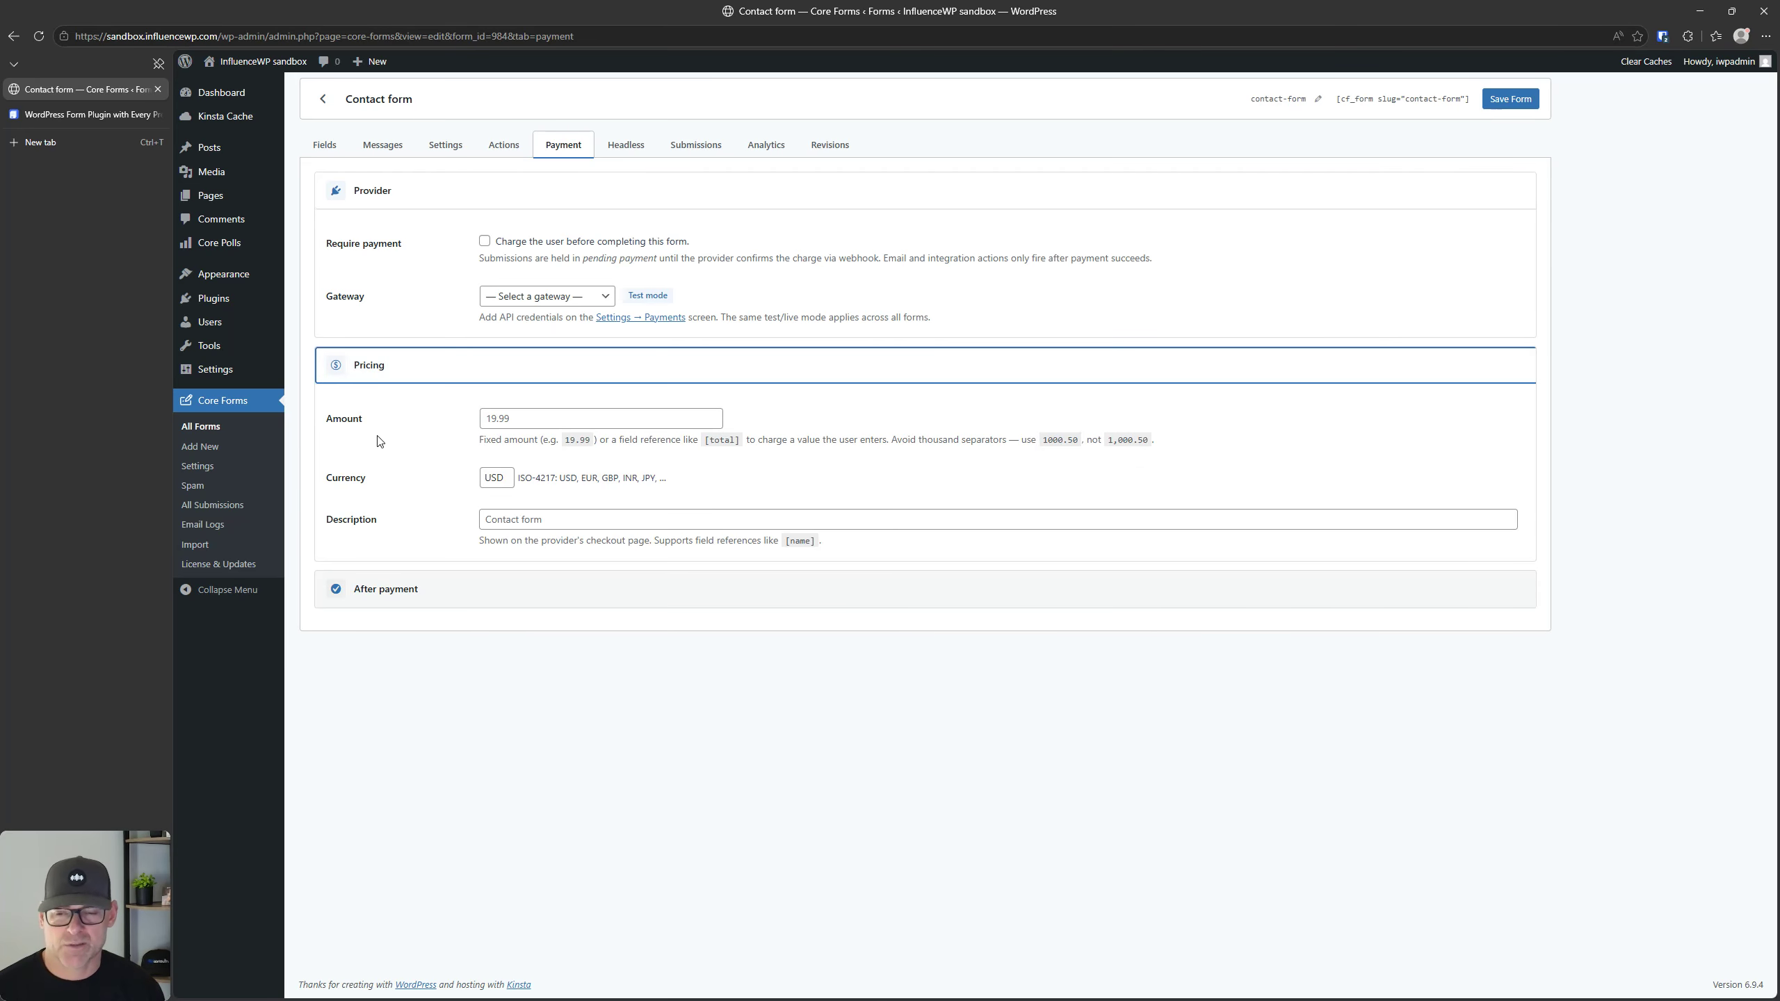
left_click(502, 480)
left_click(640, 699)
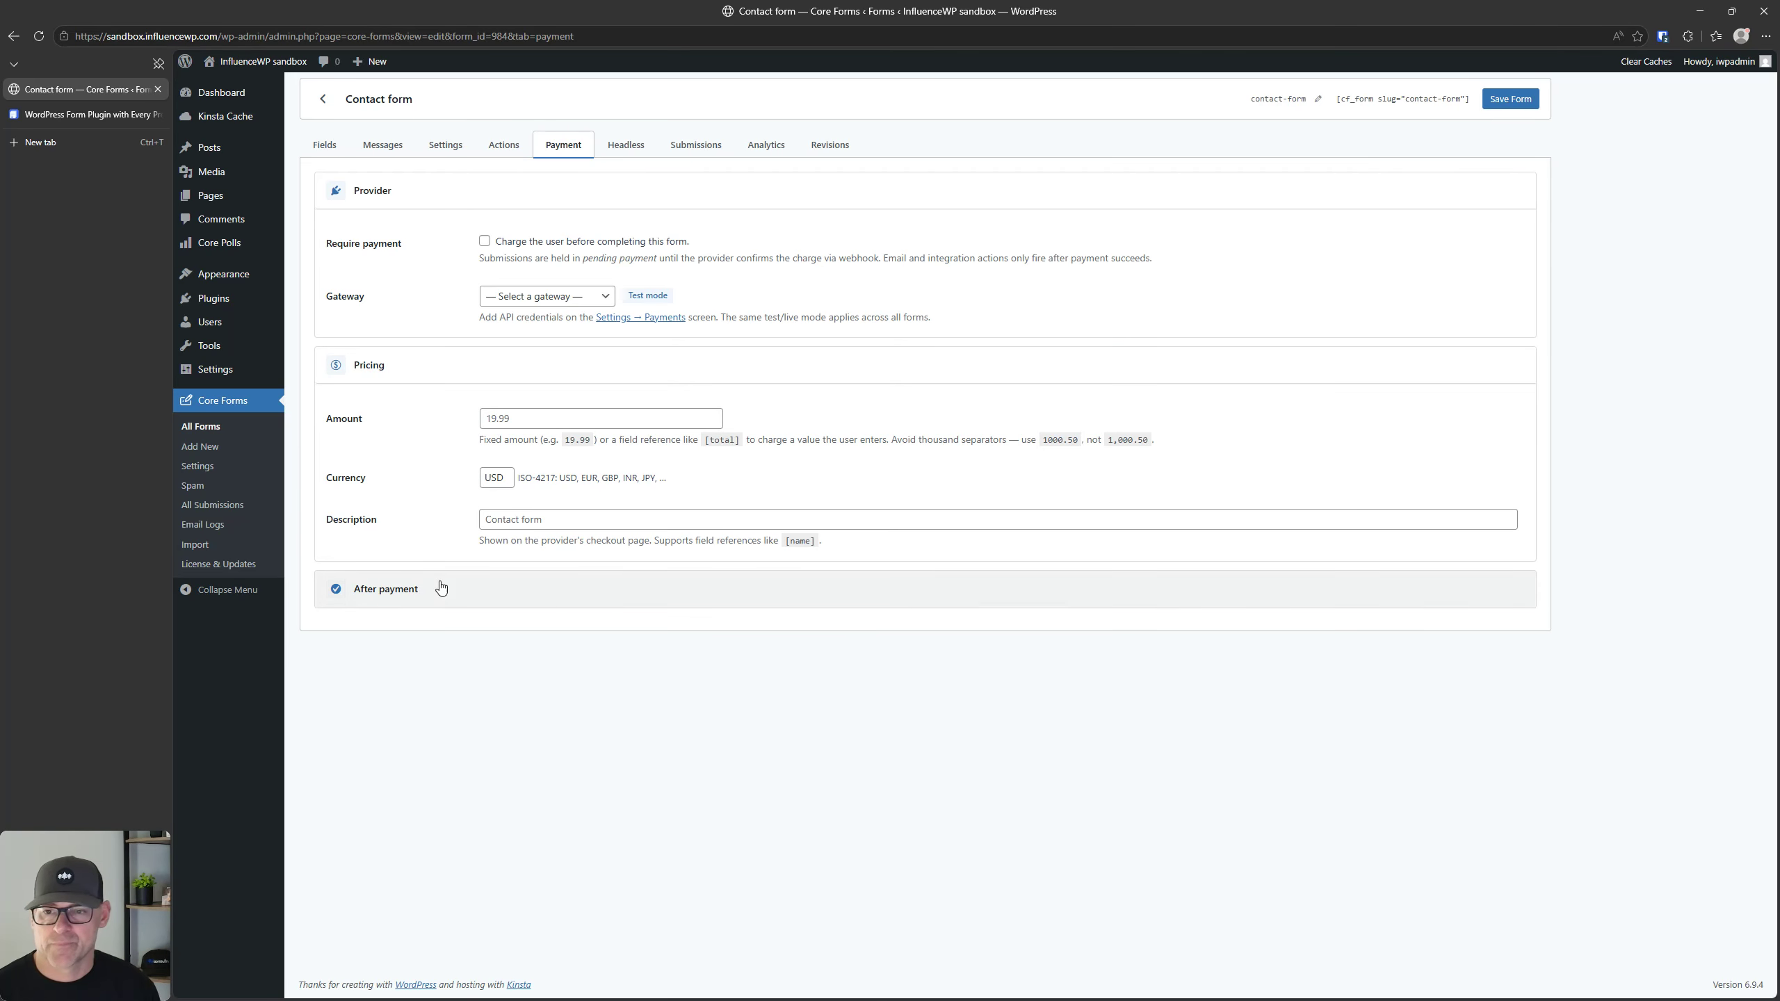
left_click(571, 511)
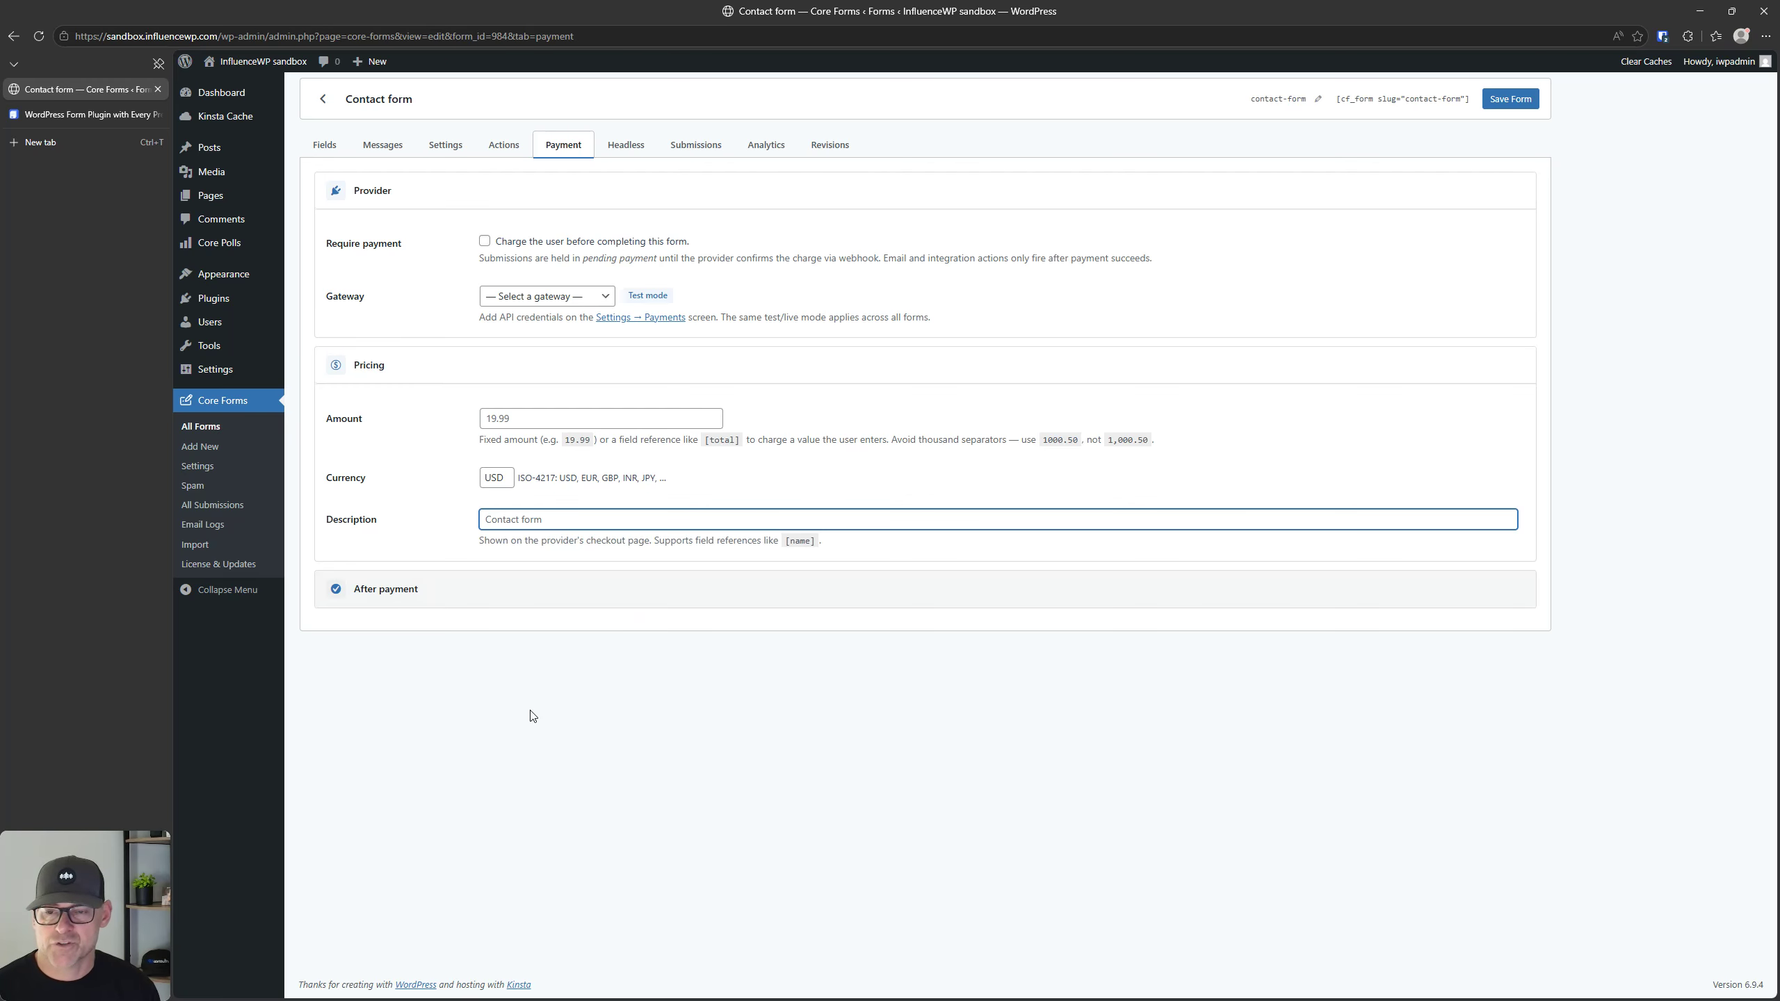
left_click(448, 598)
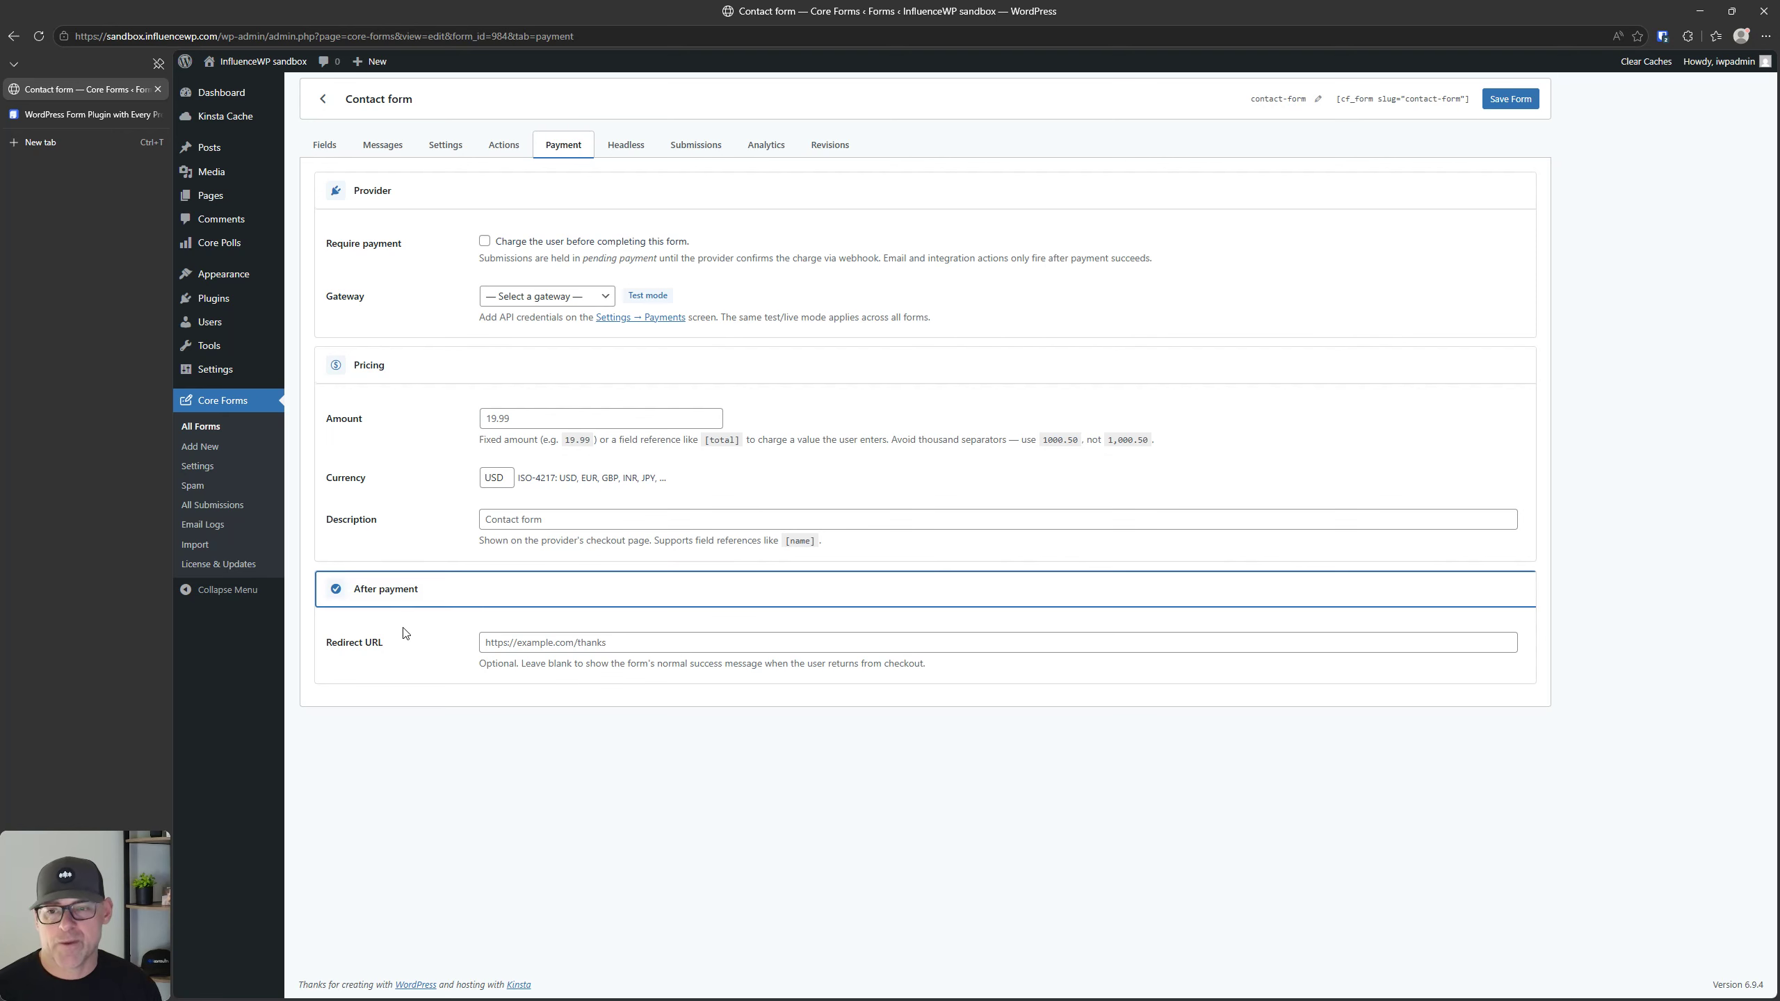
left_click(573, 640)
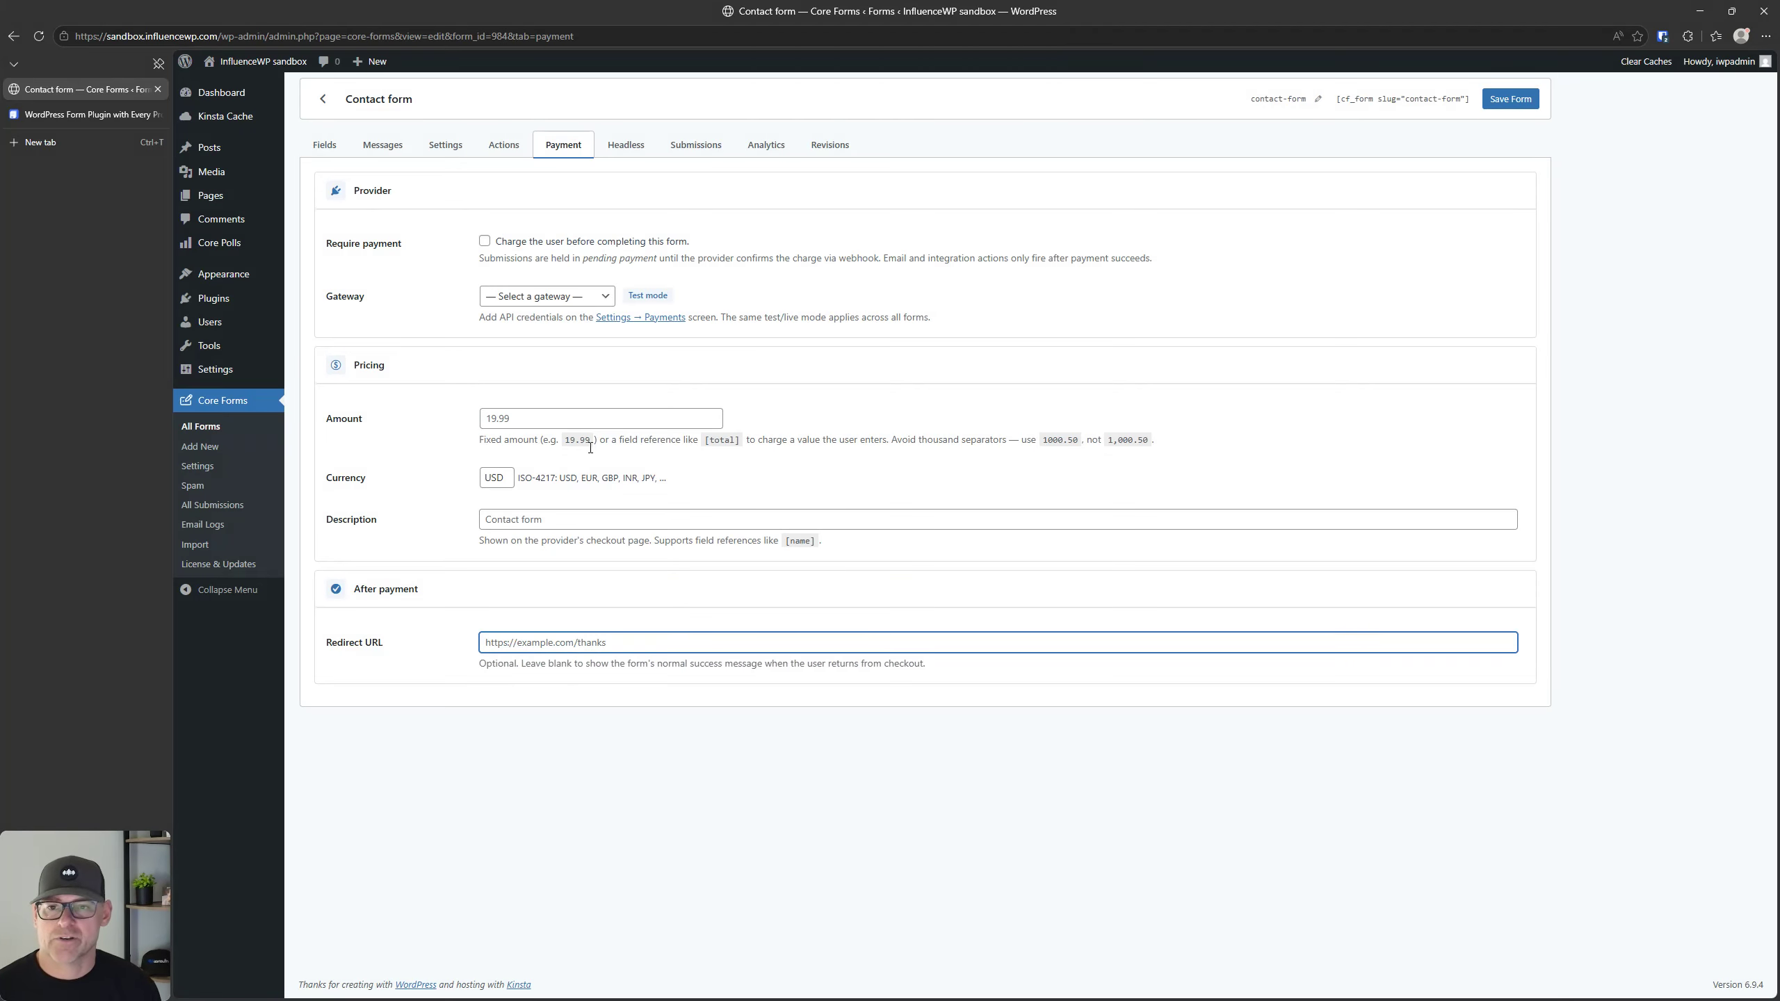
Step: Review the contact form's headless mode options, briefly expanding the vanilla JS drop-in embed section
left_click(631, 140)
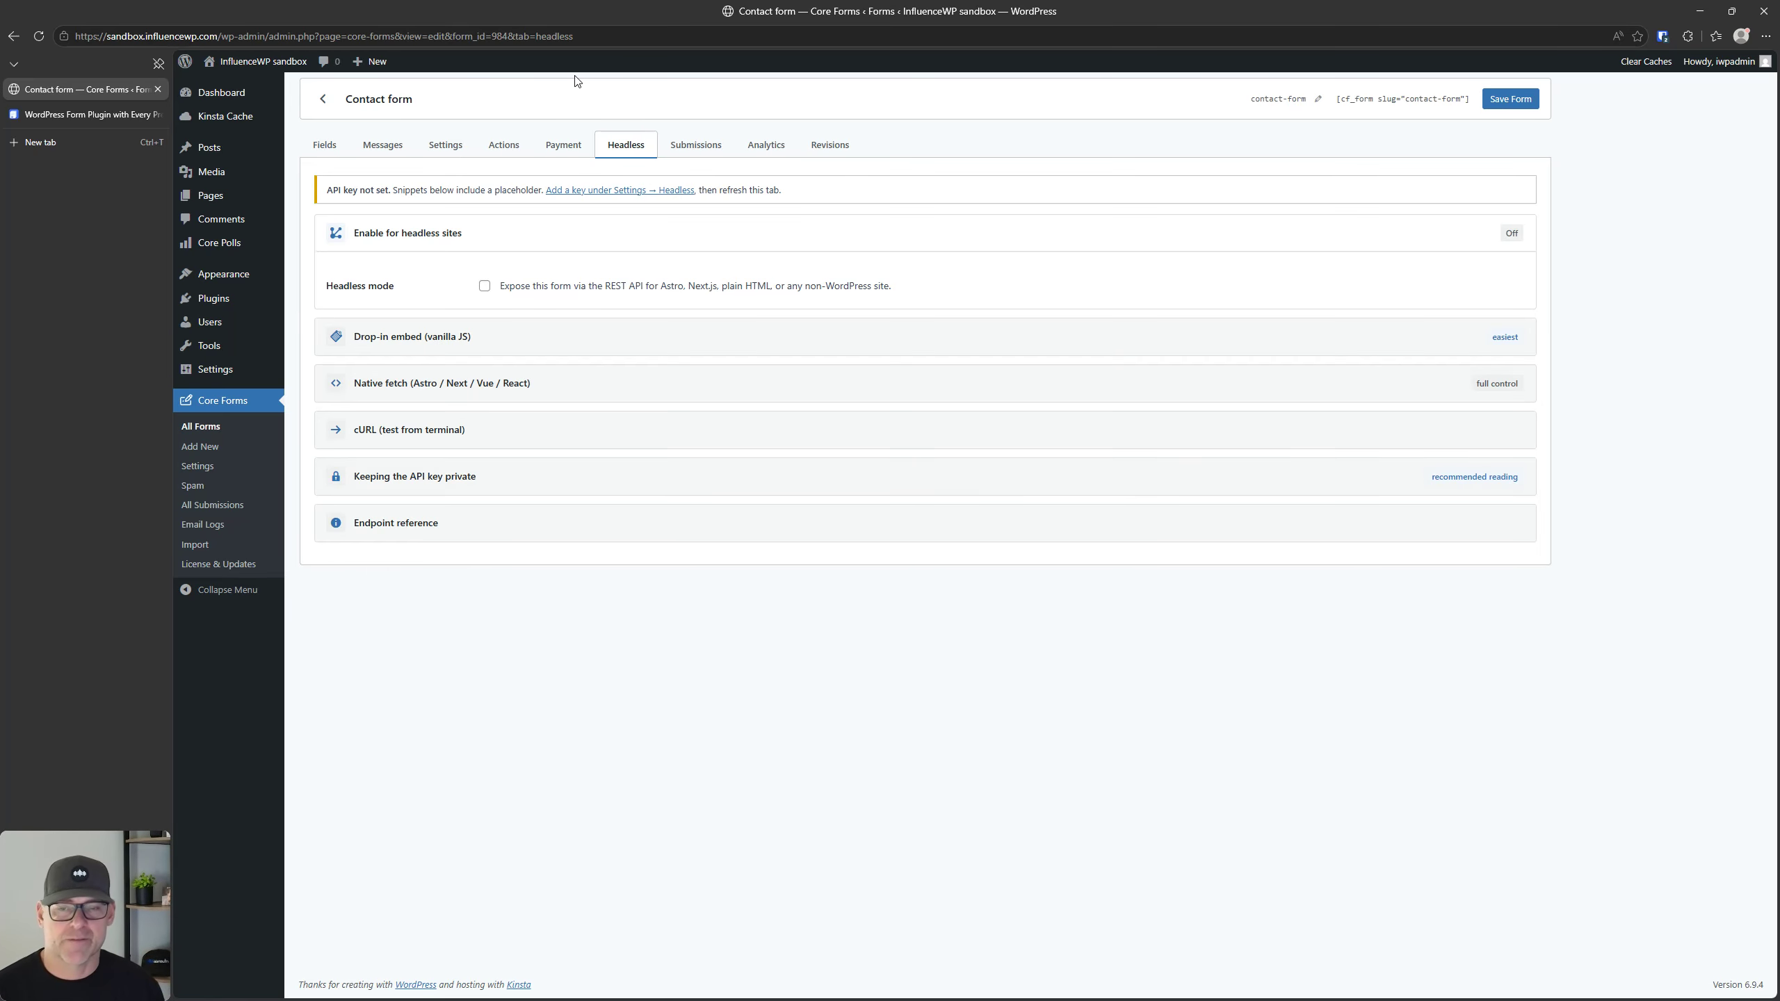
left_click(527, 341)
left_click(529, 342)
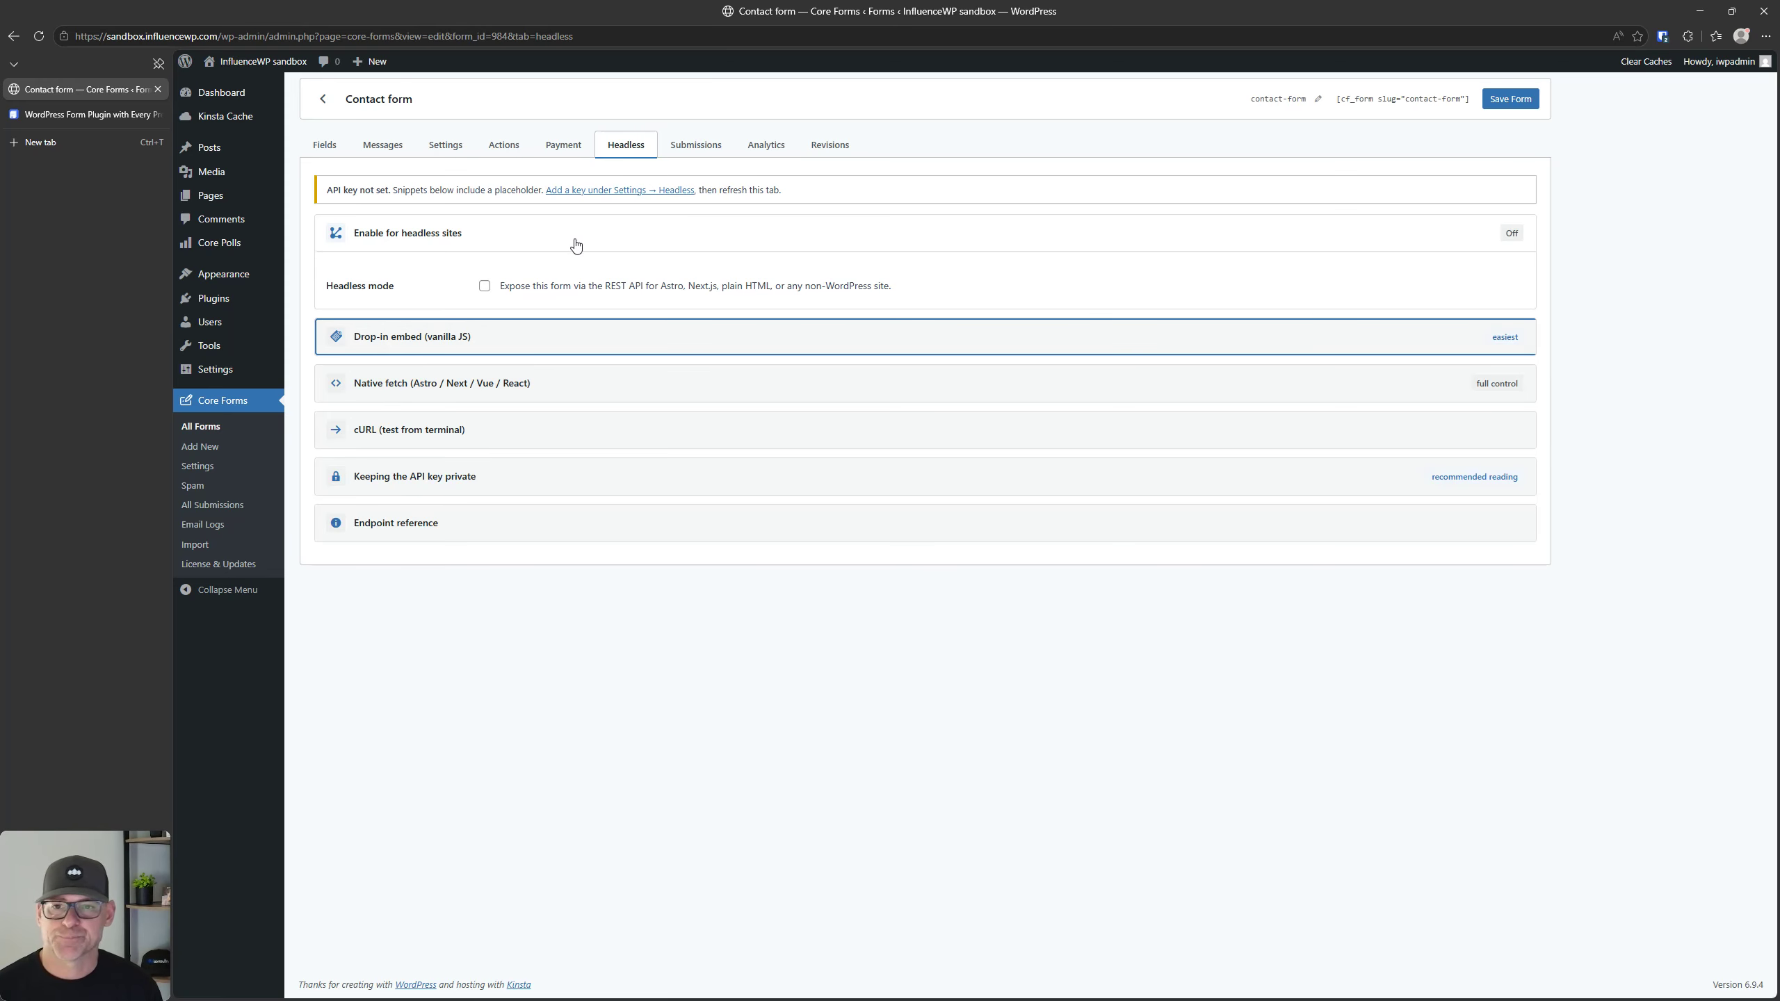
Step: Look over the contact form's submissions area, including its inbox and the CSV export option
left_click(696, 145)
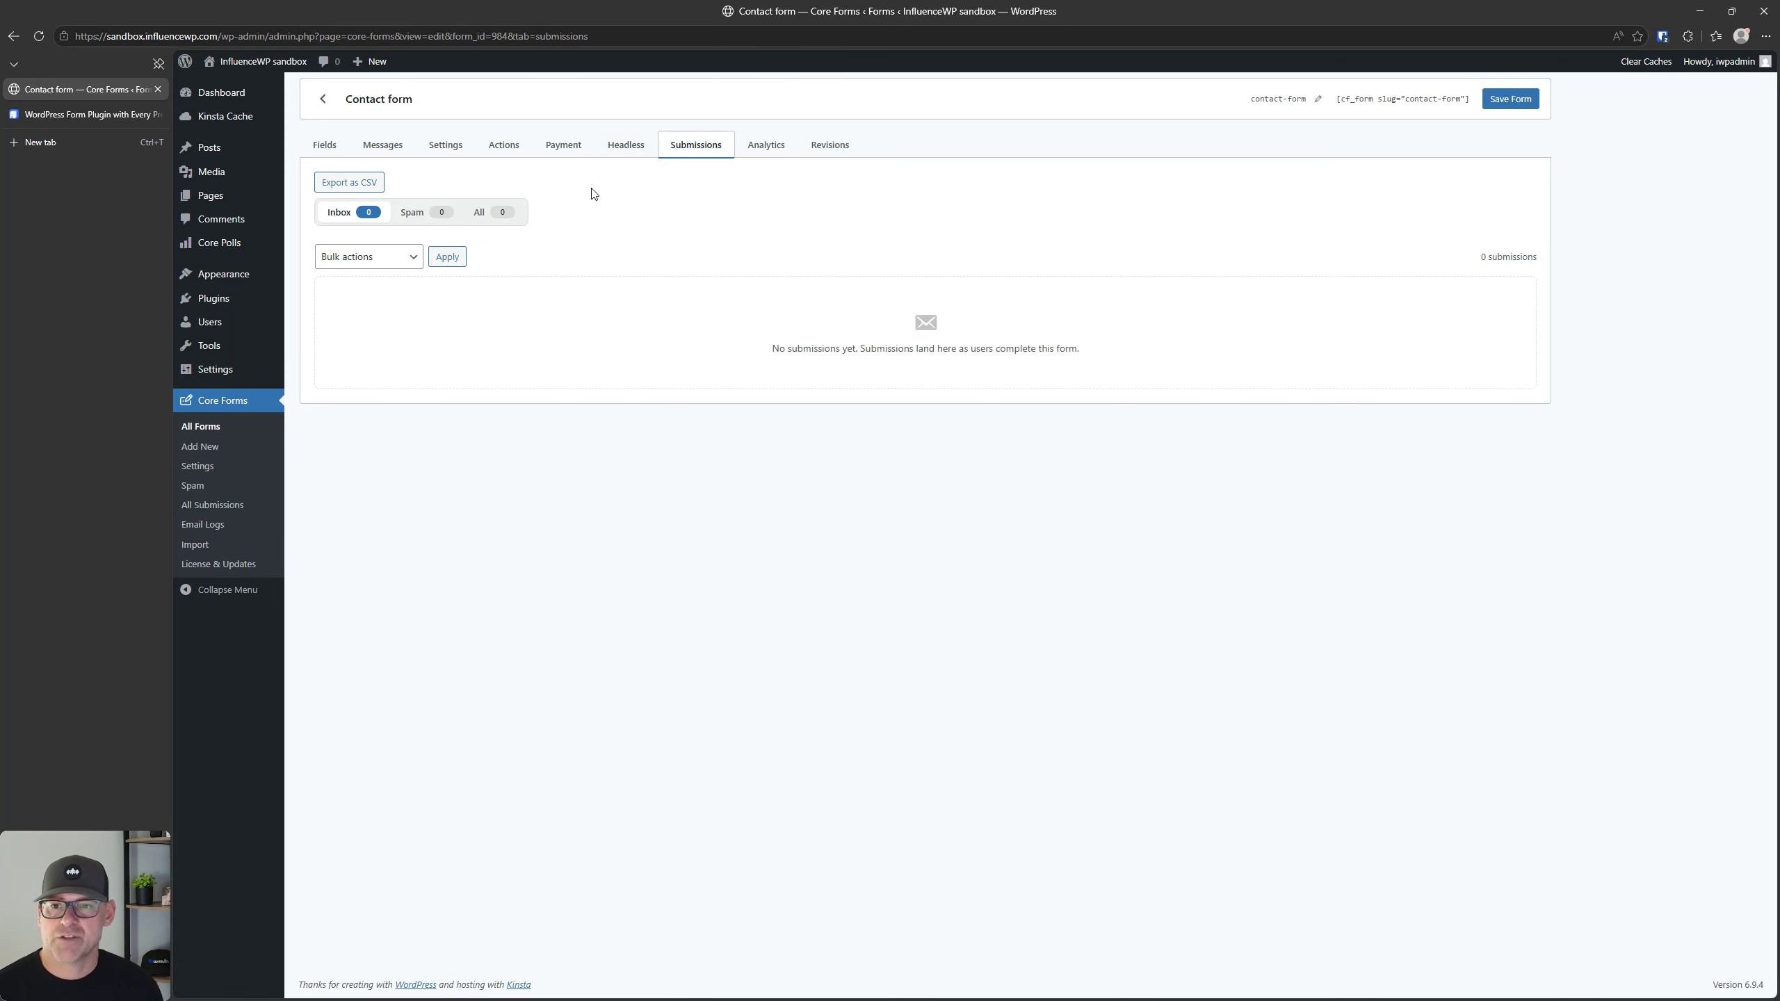
left_click(862, 347)
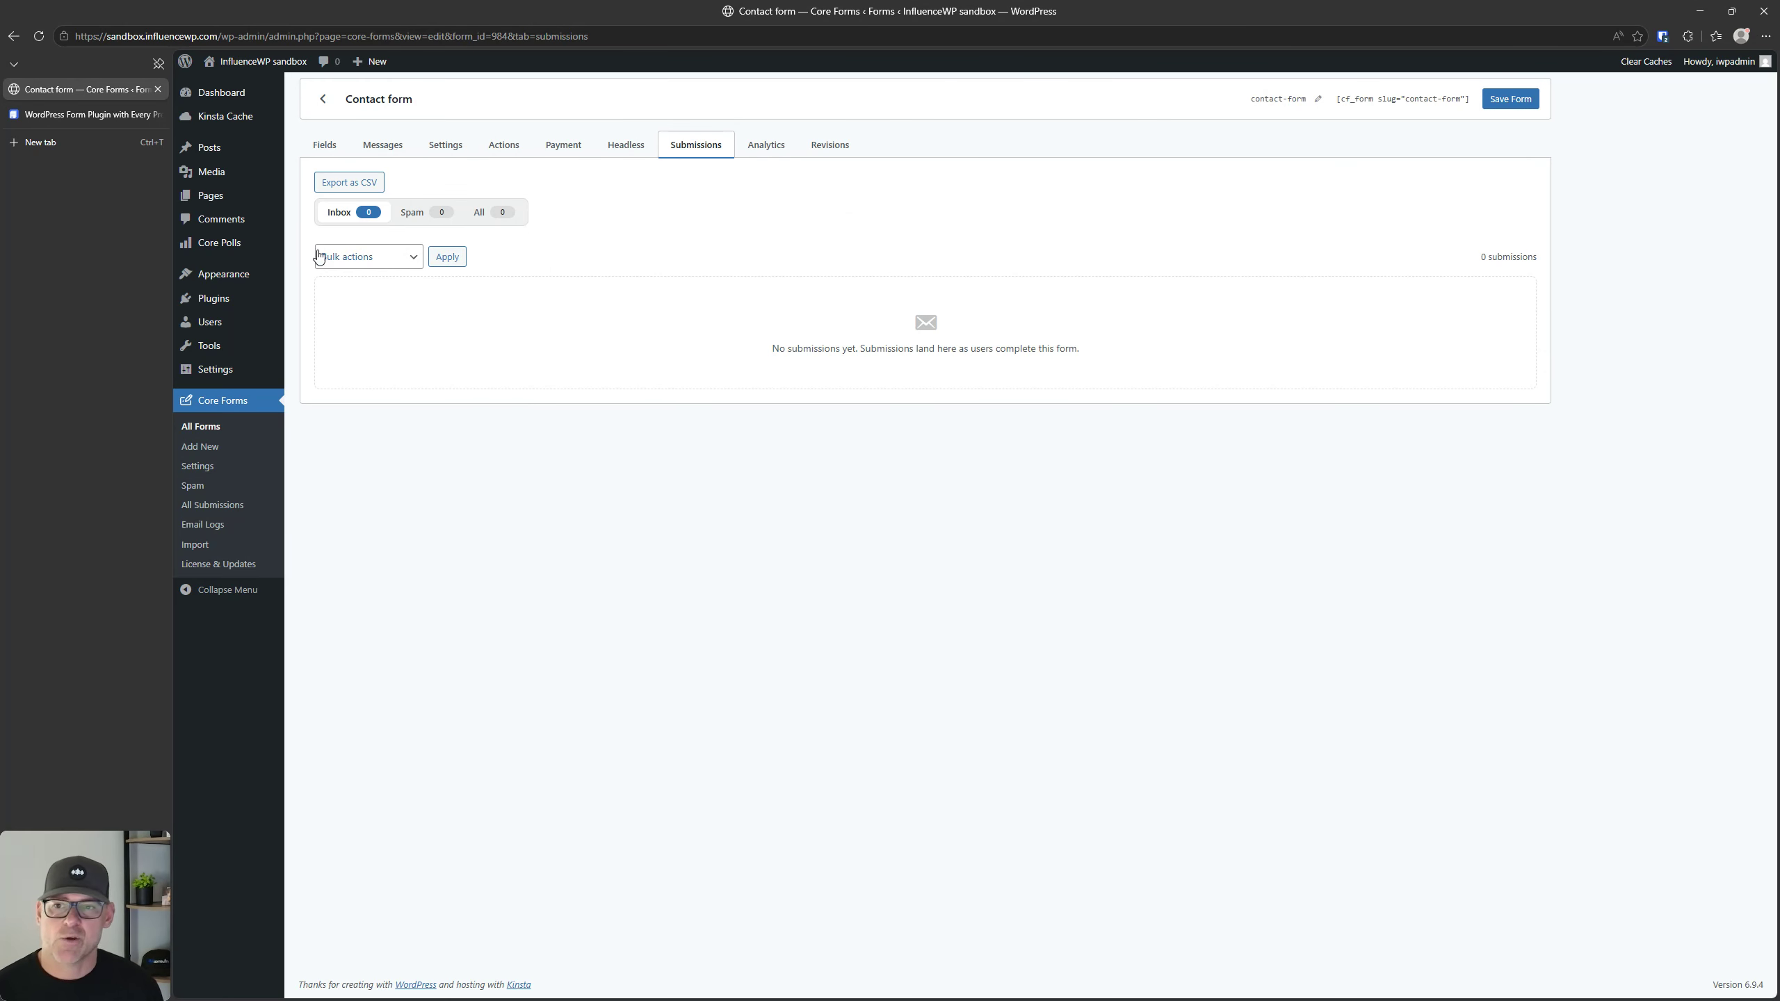
left_click(367, 185)
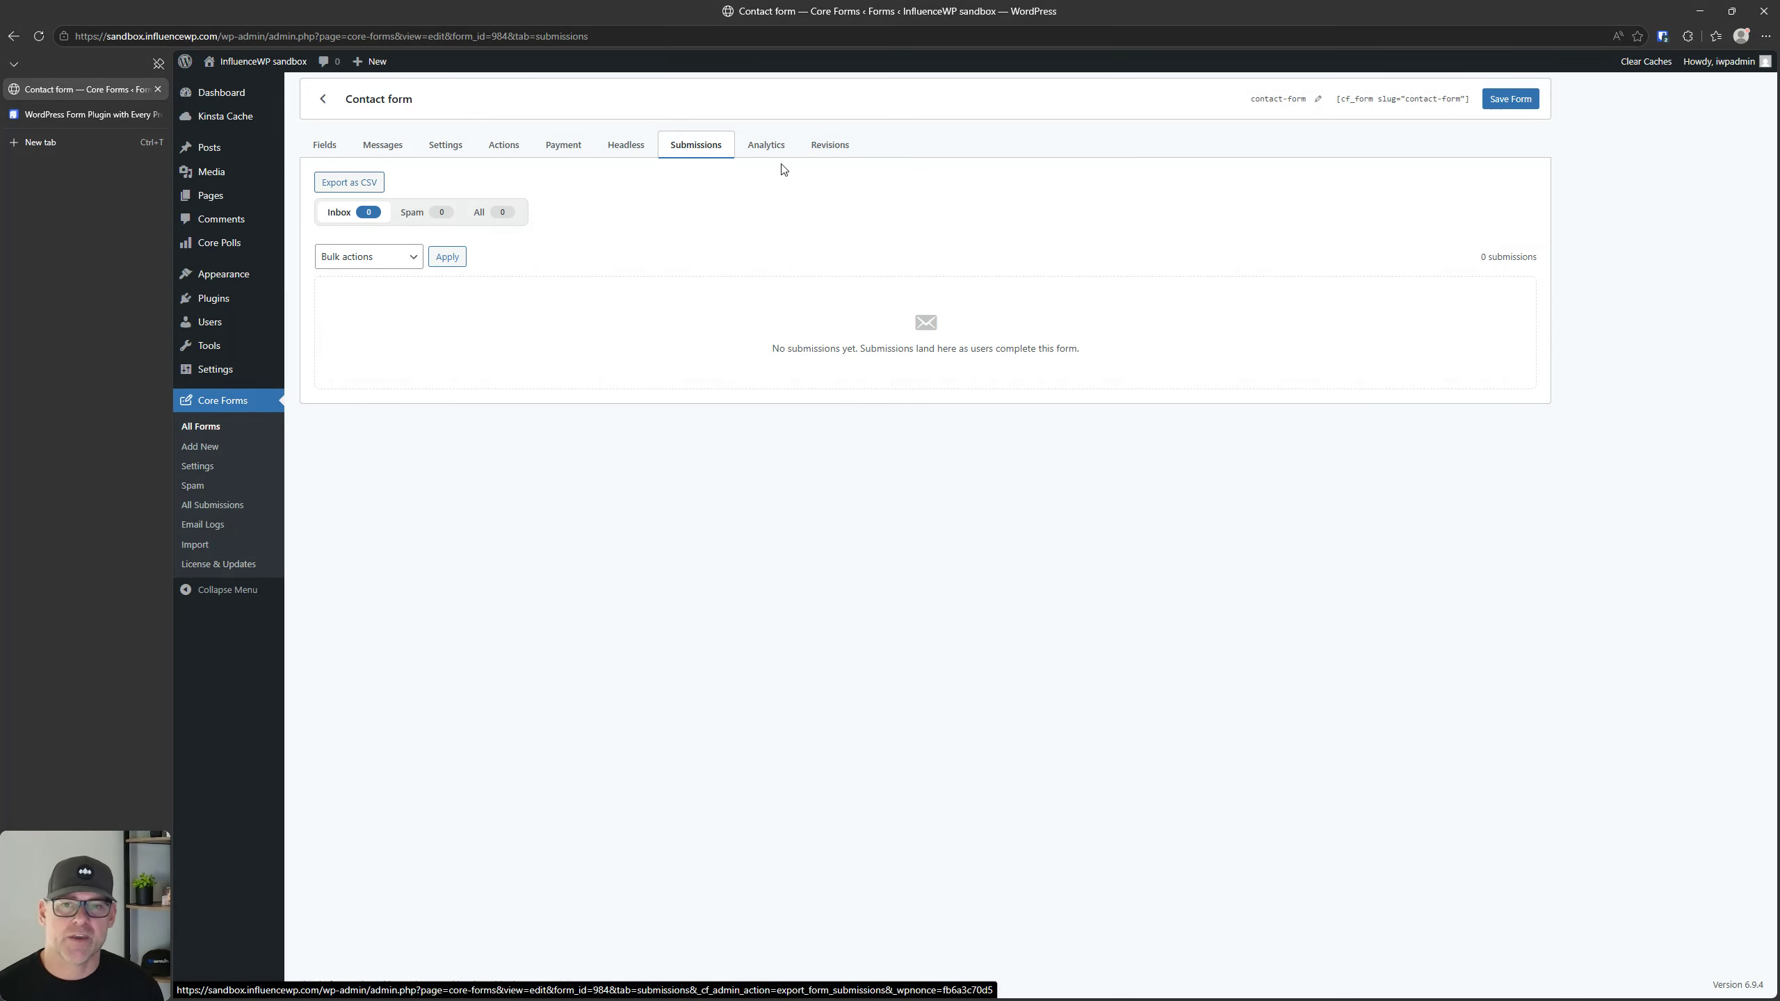
Step: Examine the contact form's analytics, from the funnel and daily activity to the recommendations
left_click(769, 146)
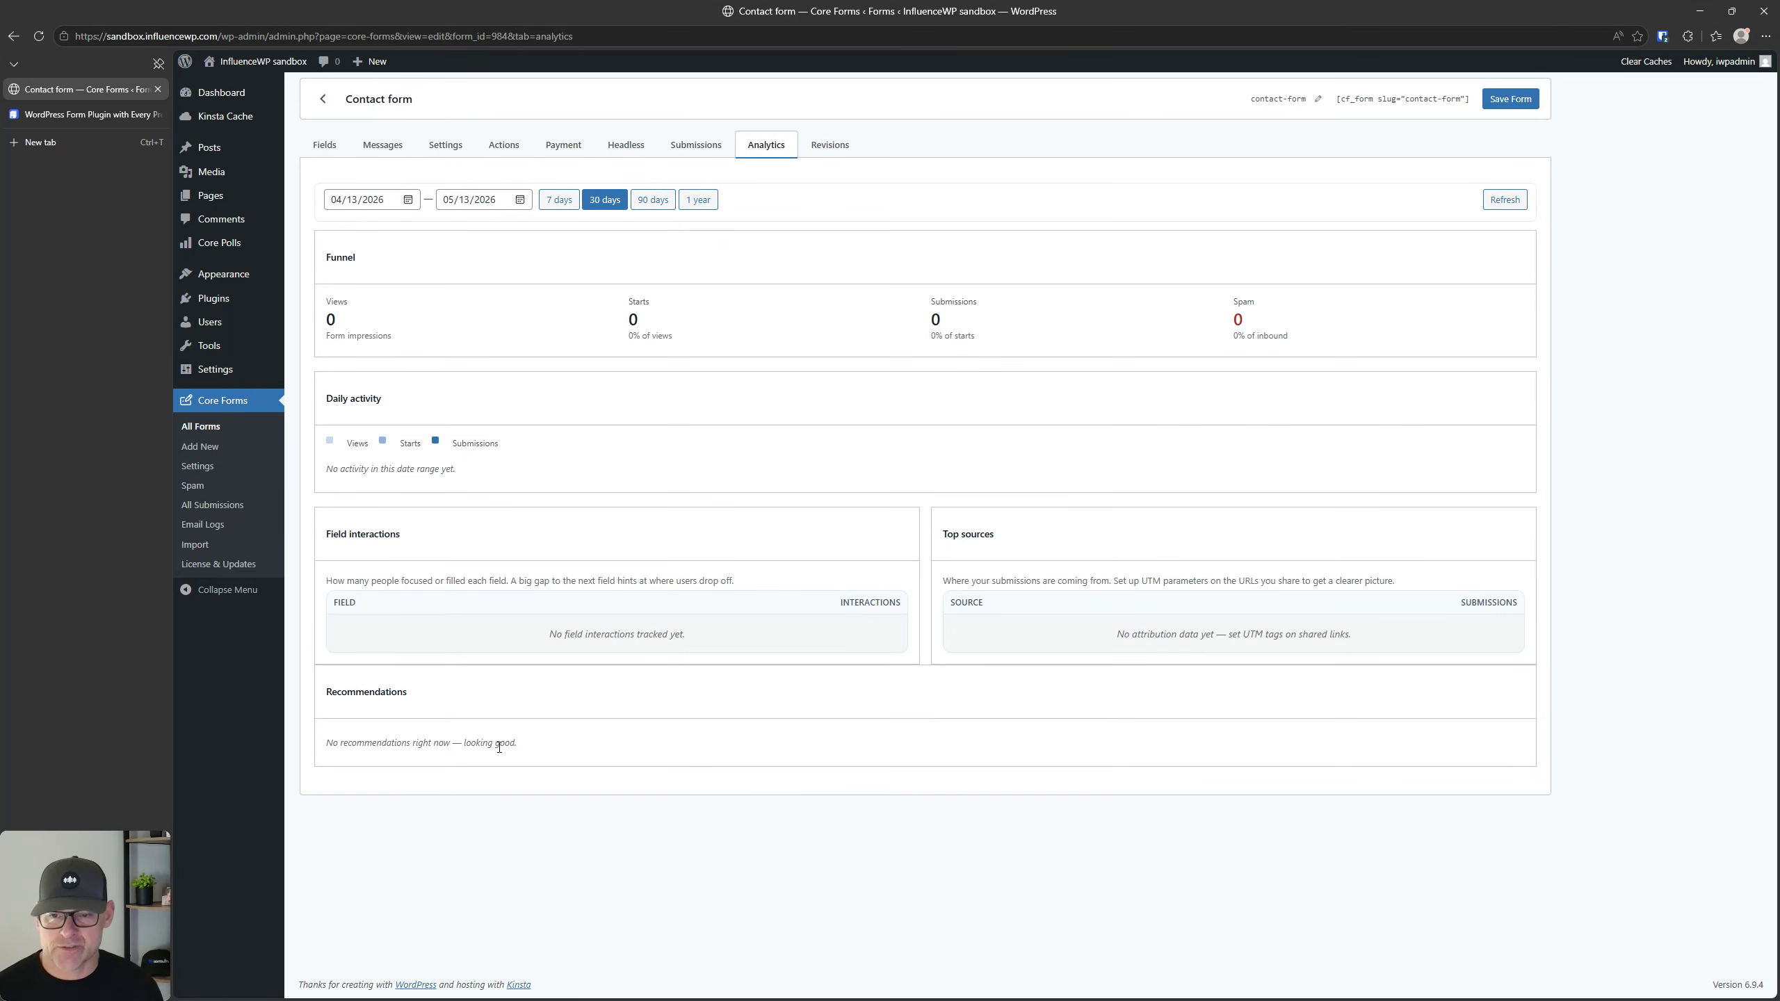
triple_click(505, 743)
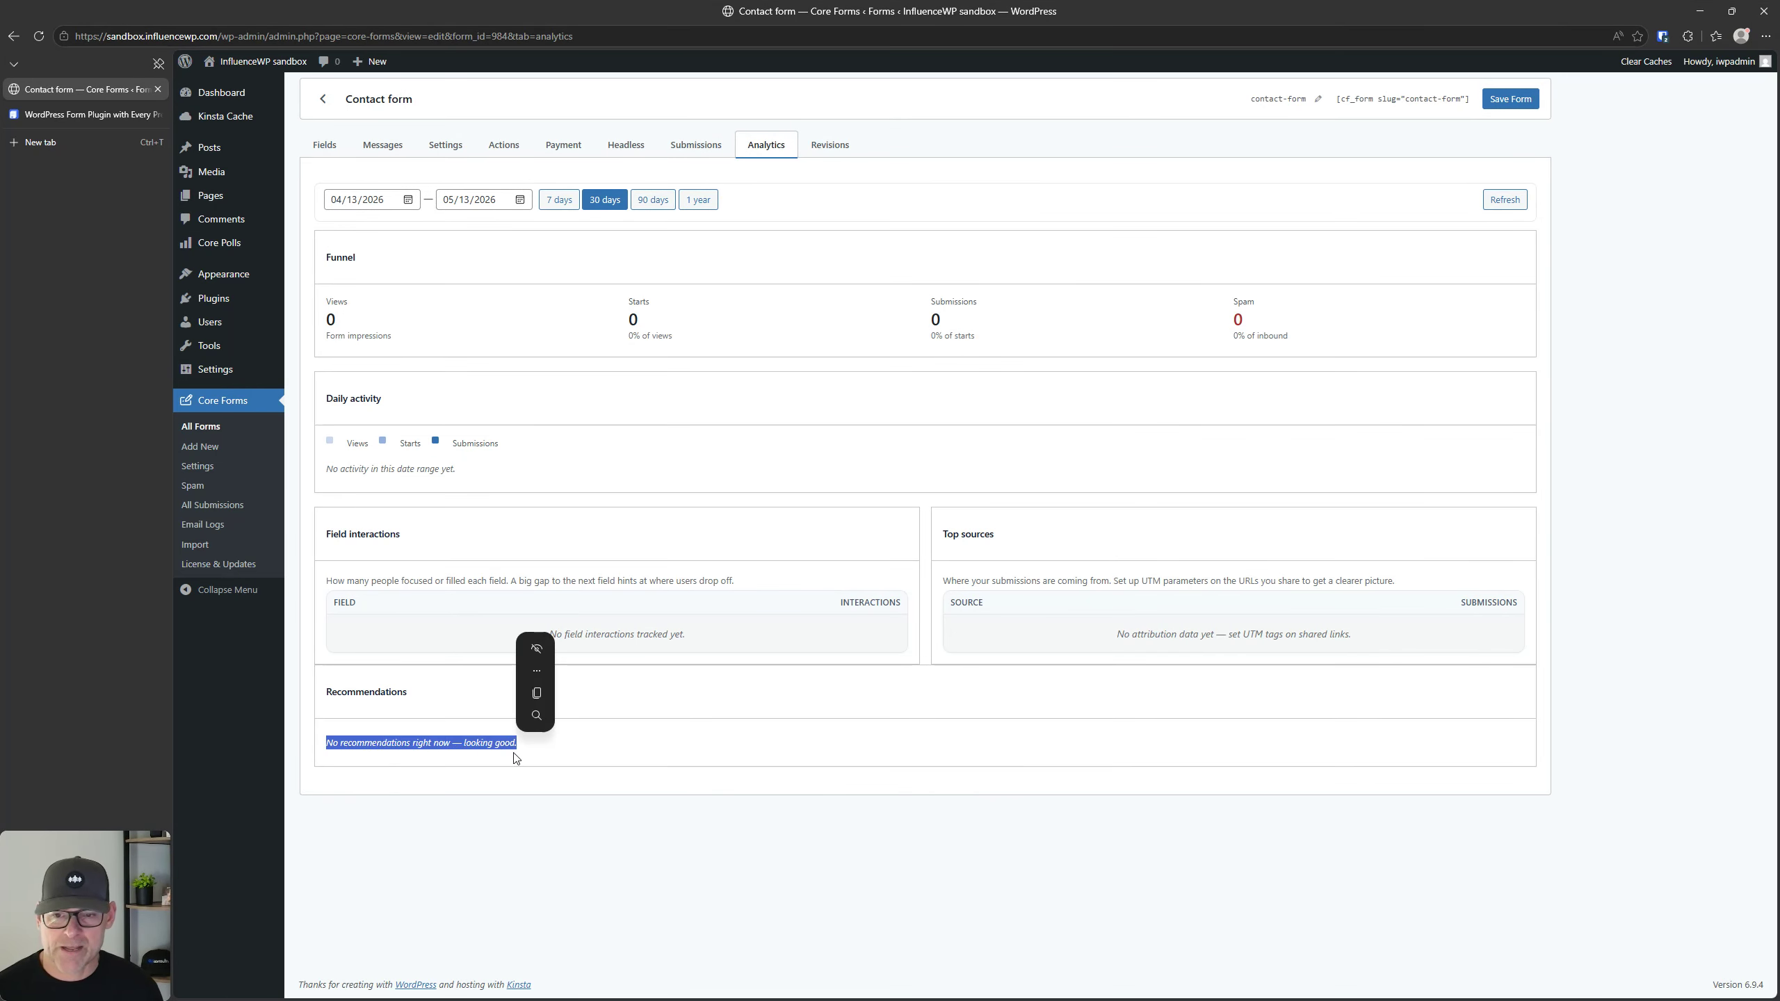
left_click(564, 758)
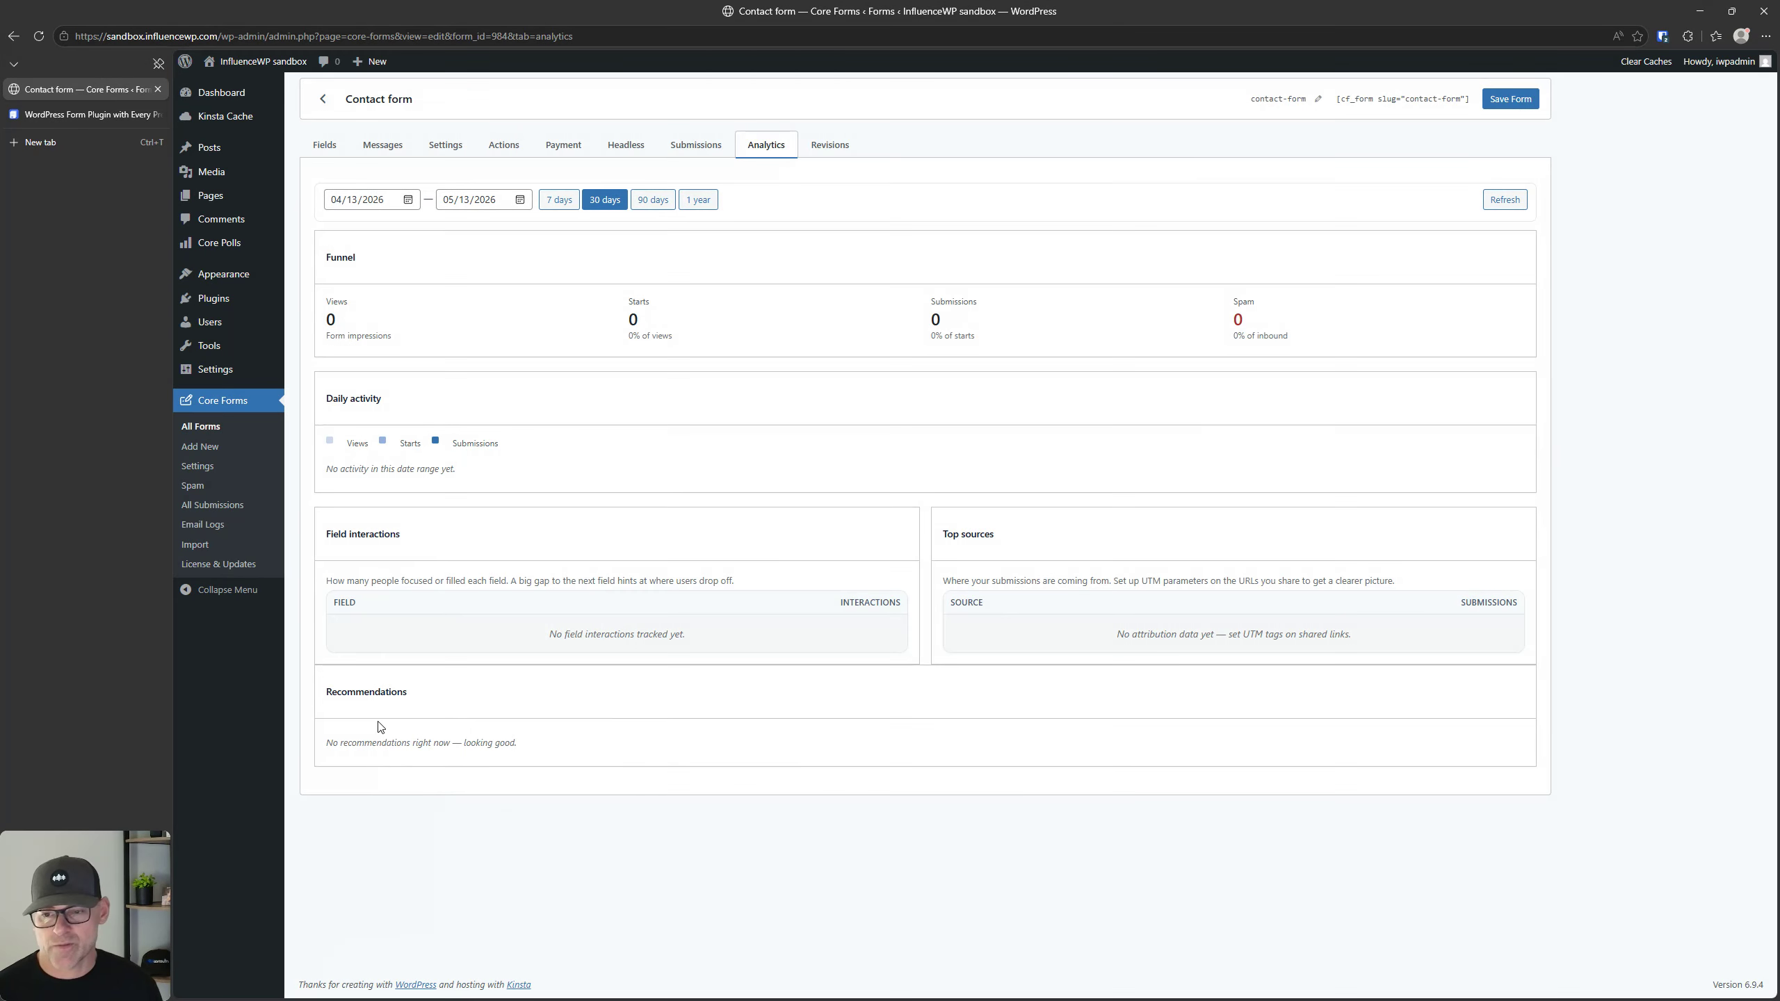
Step: Check the contact form's revisions and open its slug for editing
left_click(824, 149)
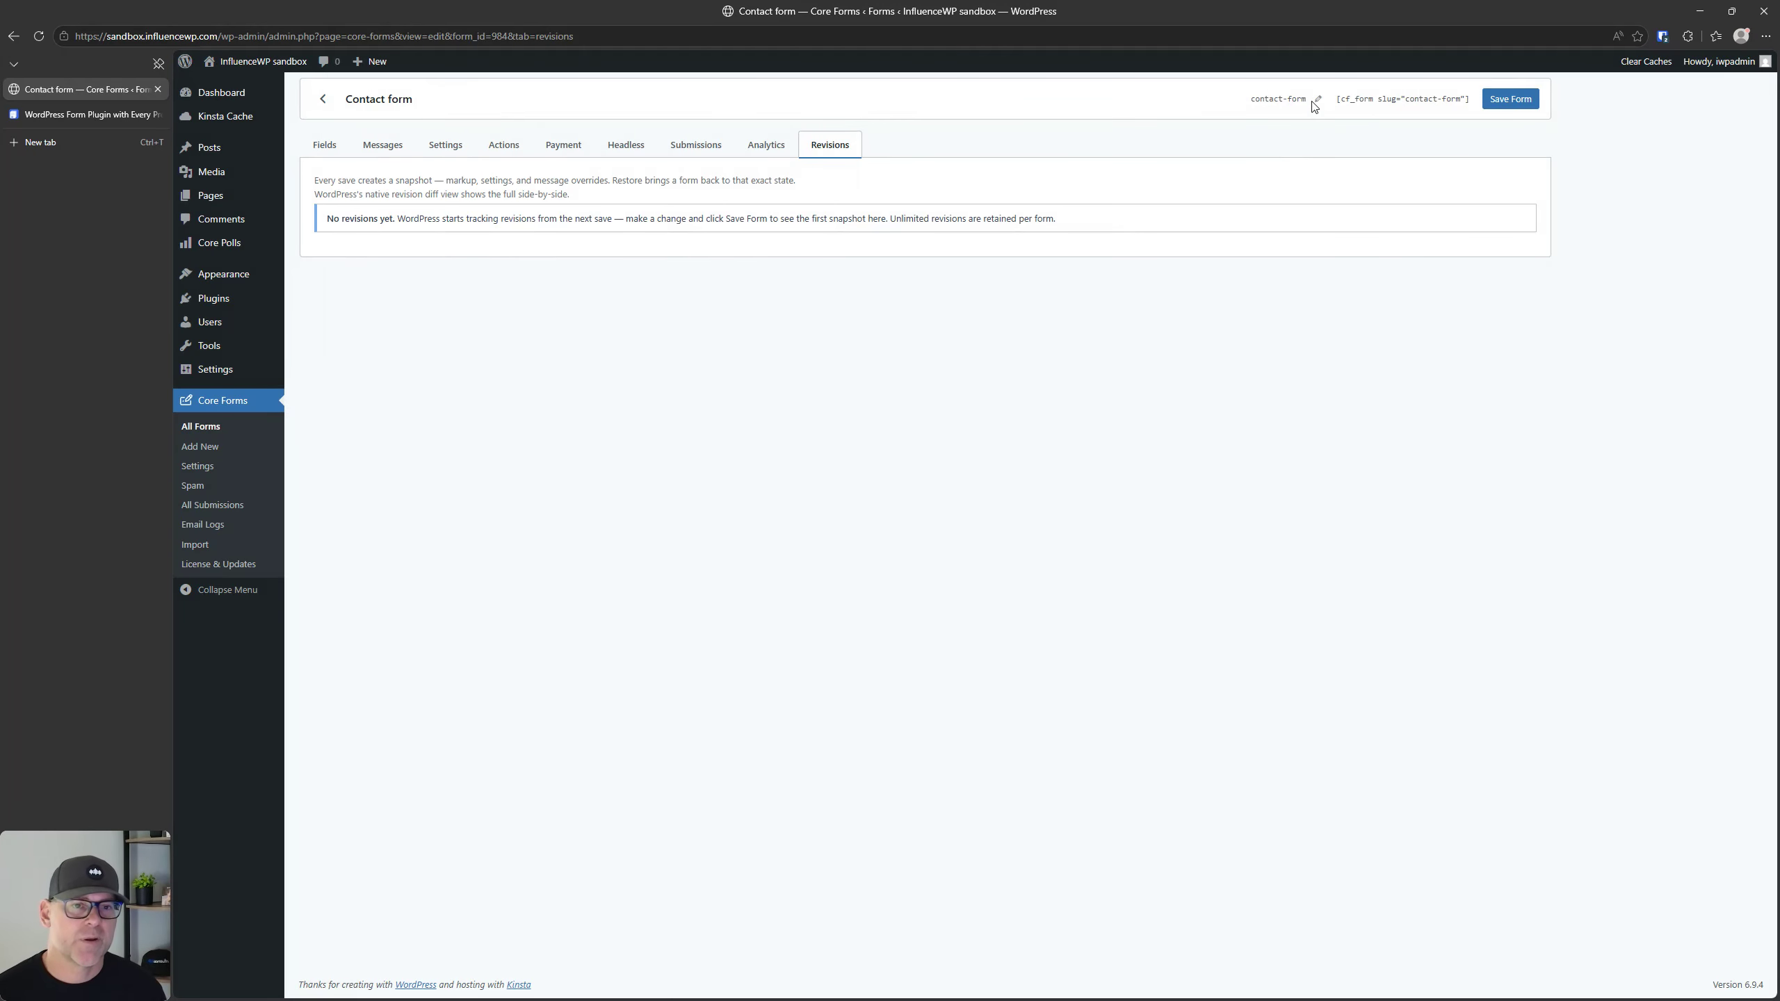
left_click(1317, 101)
left_click(1321, 293)
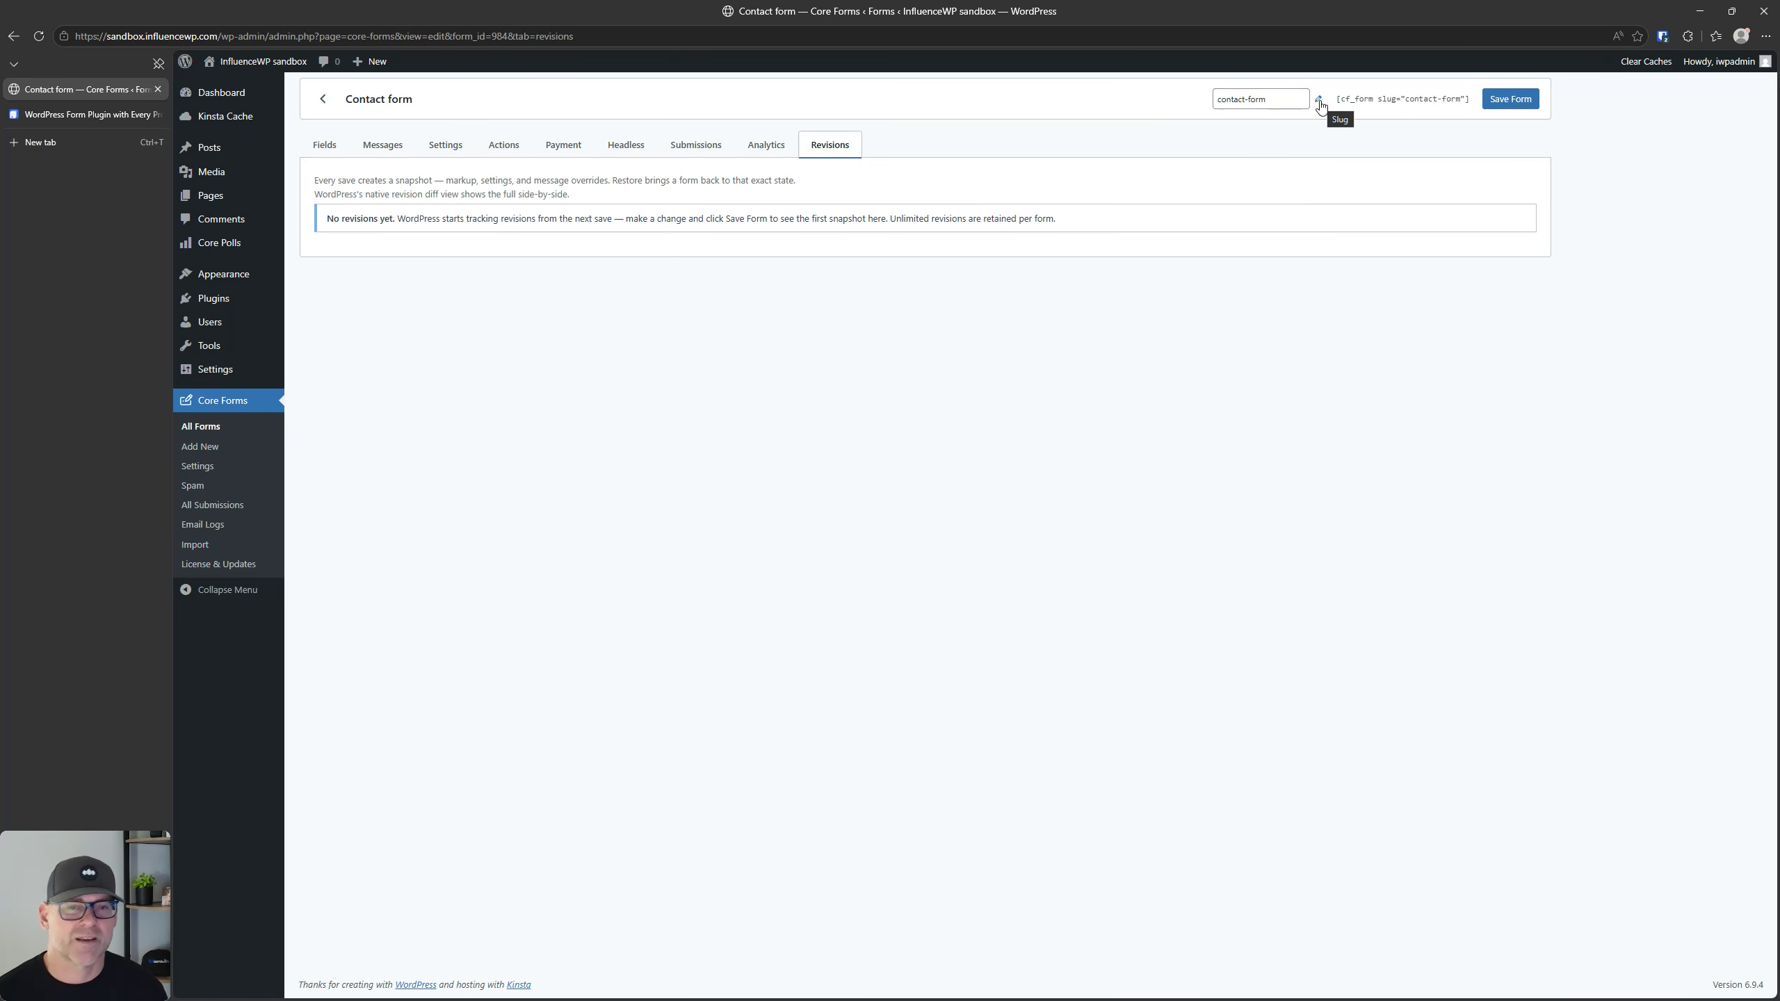
Step: Copy the contact form's shortcode and bring up the site's Pages list in a new browser tab
left_click(1366, 101)
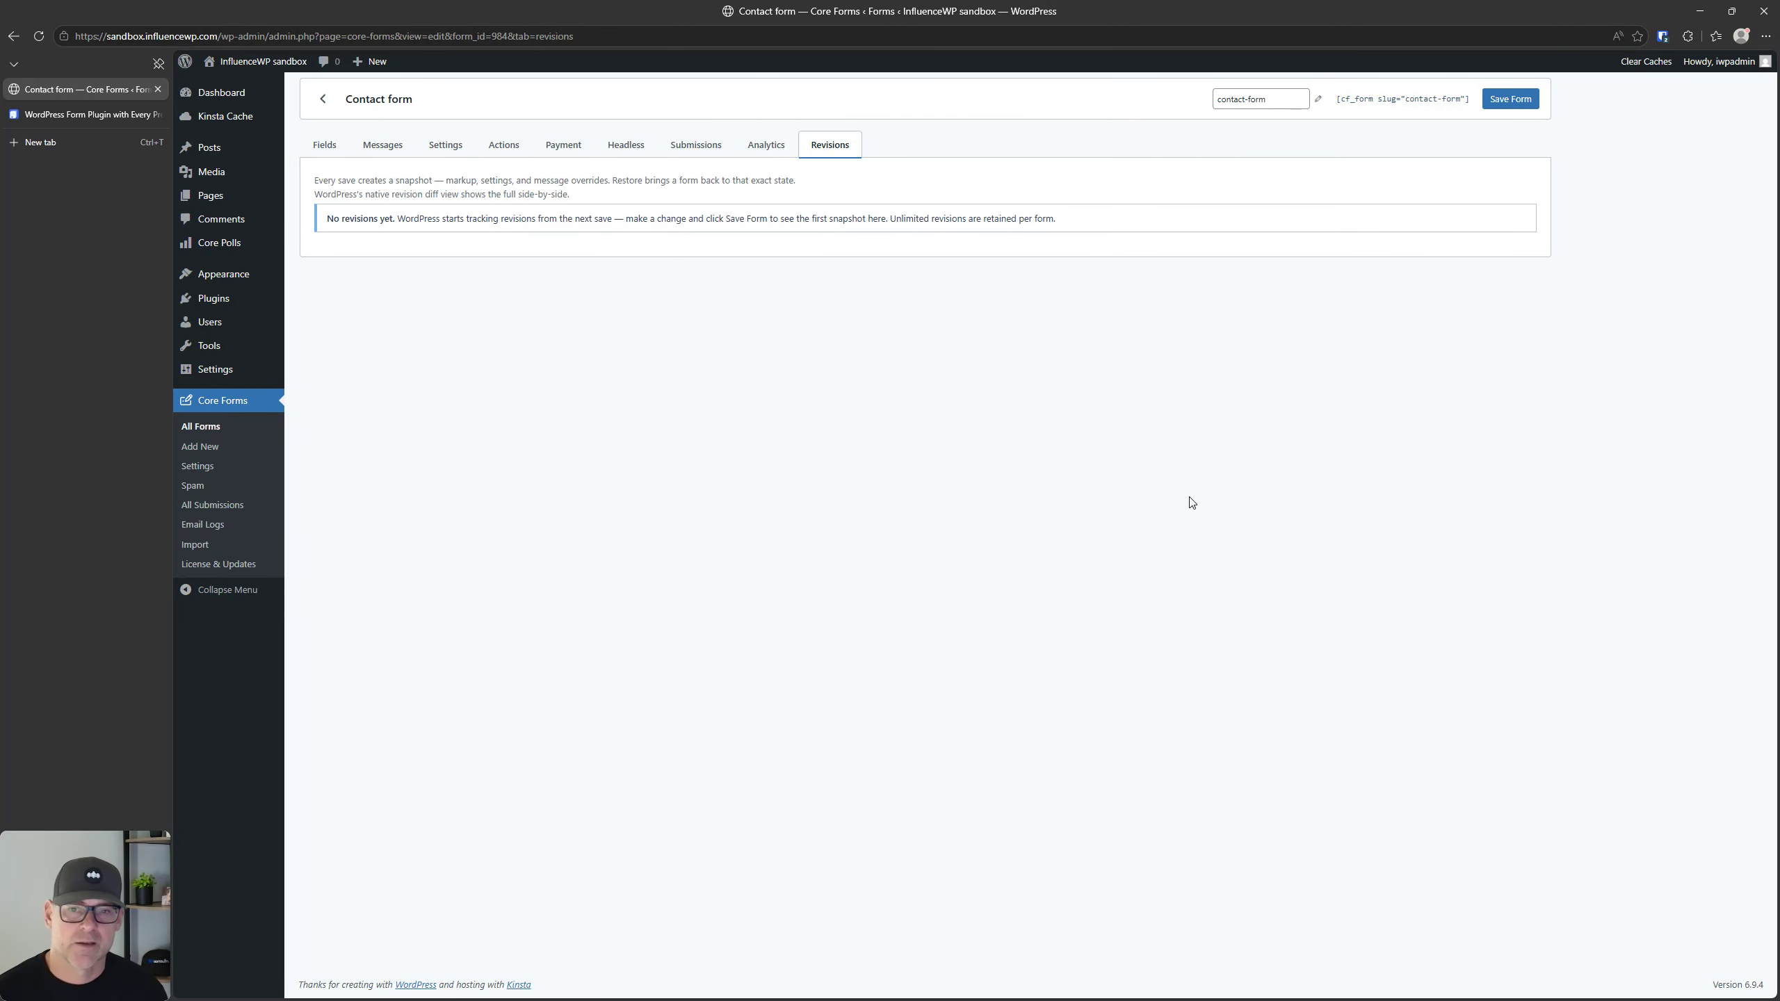
left_click(1415, 103)
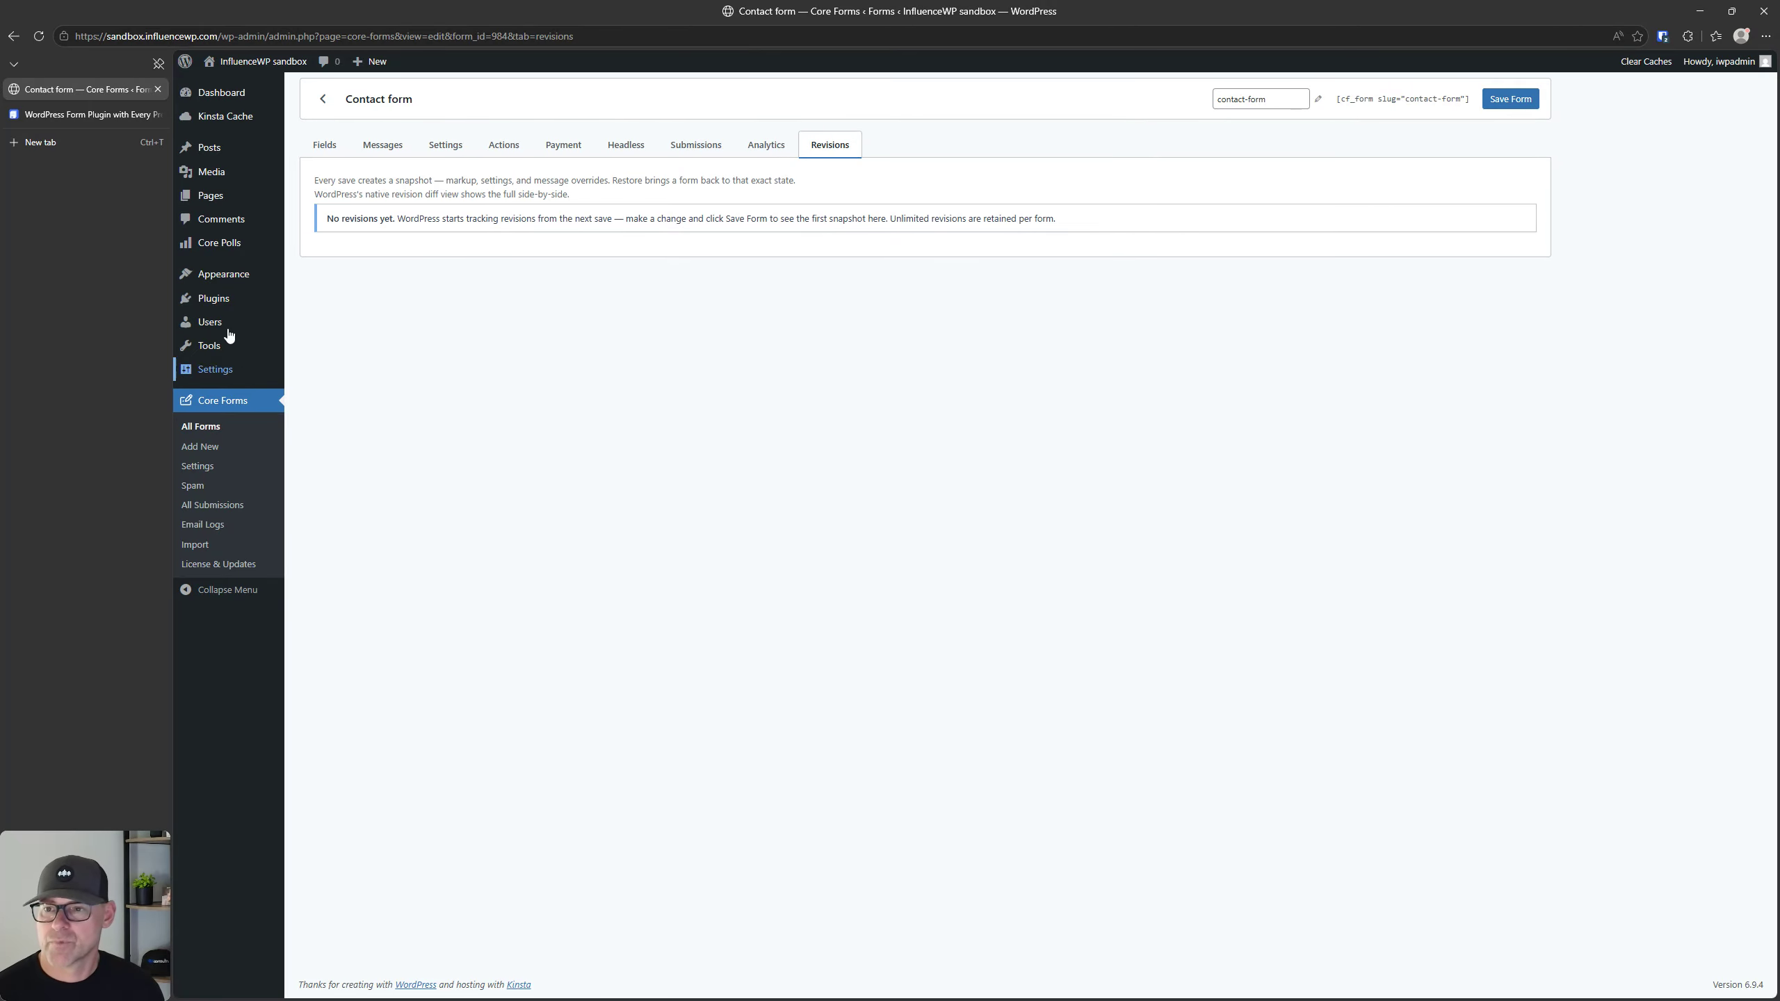
right_click(211, 195)
left_click(267, 208)
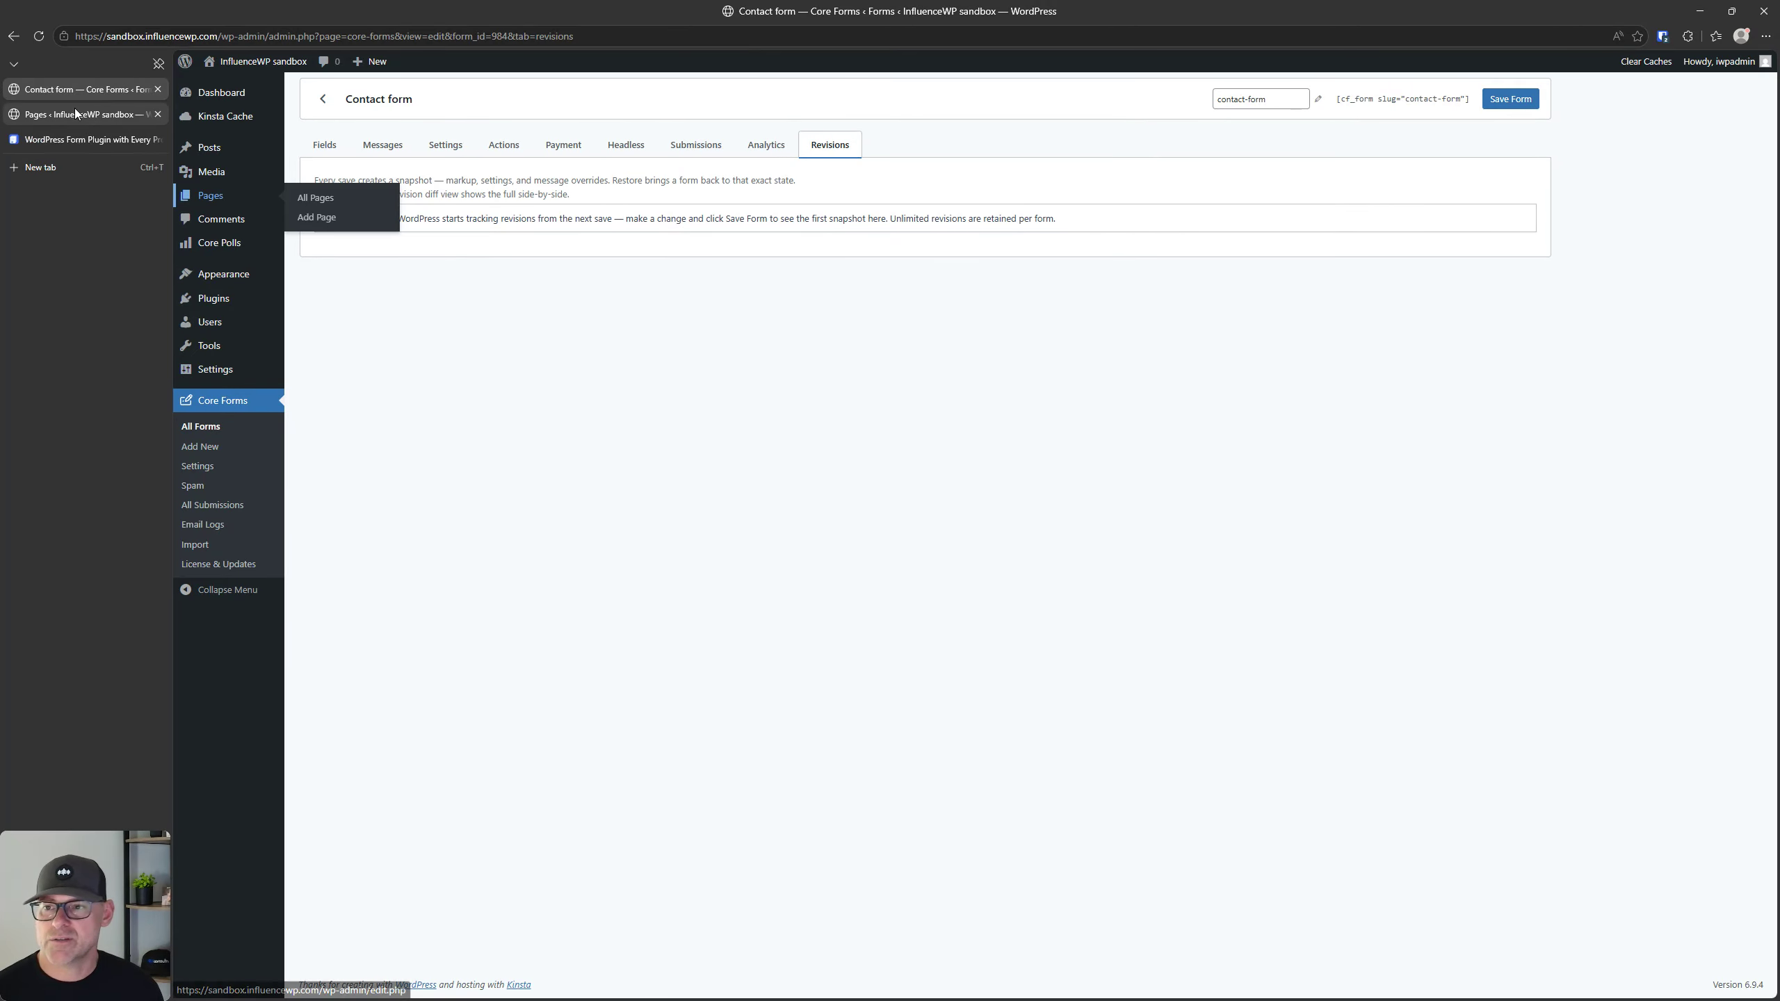
left_click(76, 112)
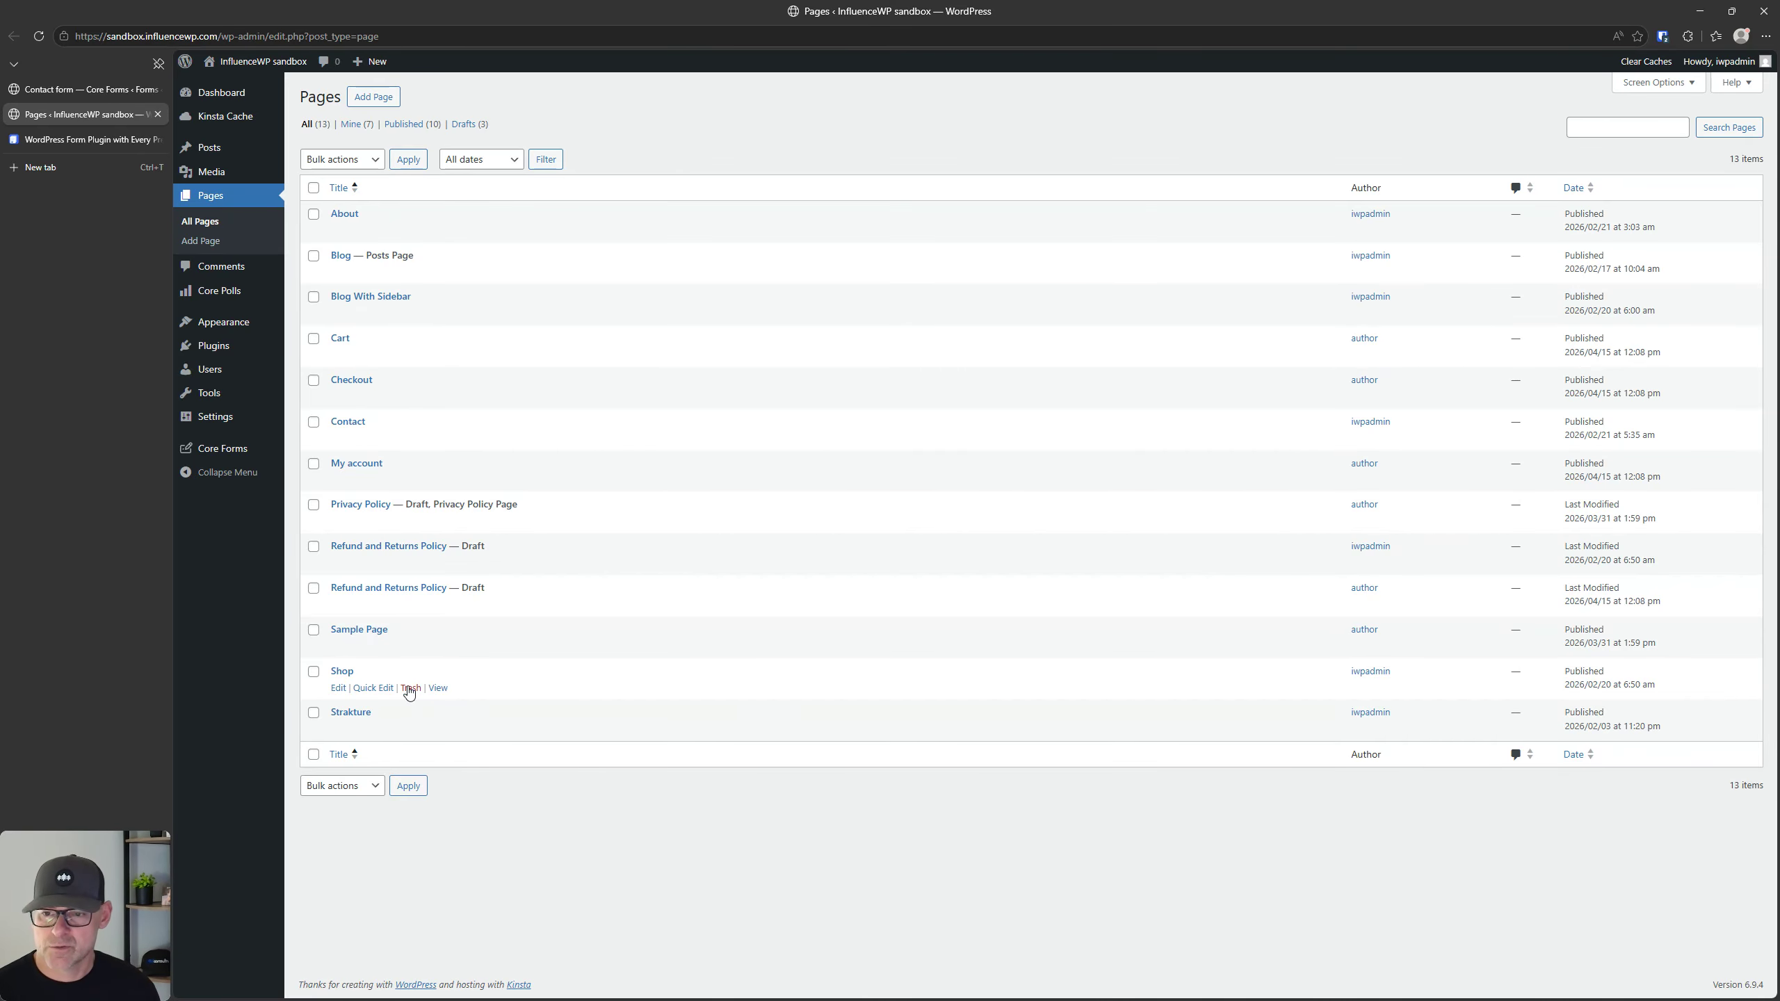
Step: Open the existing Contact page for editing in a separate browser tab
right_click(339, 437)
left_click(395, 449)
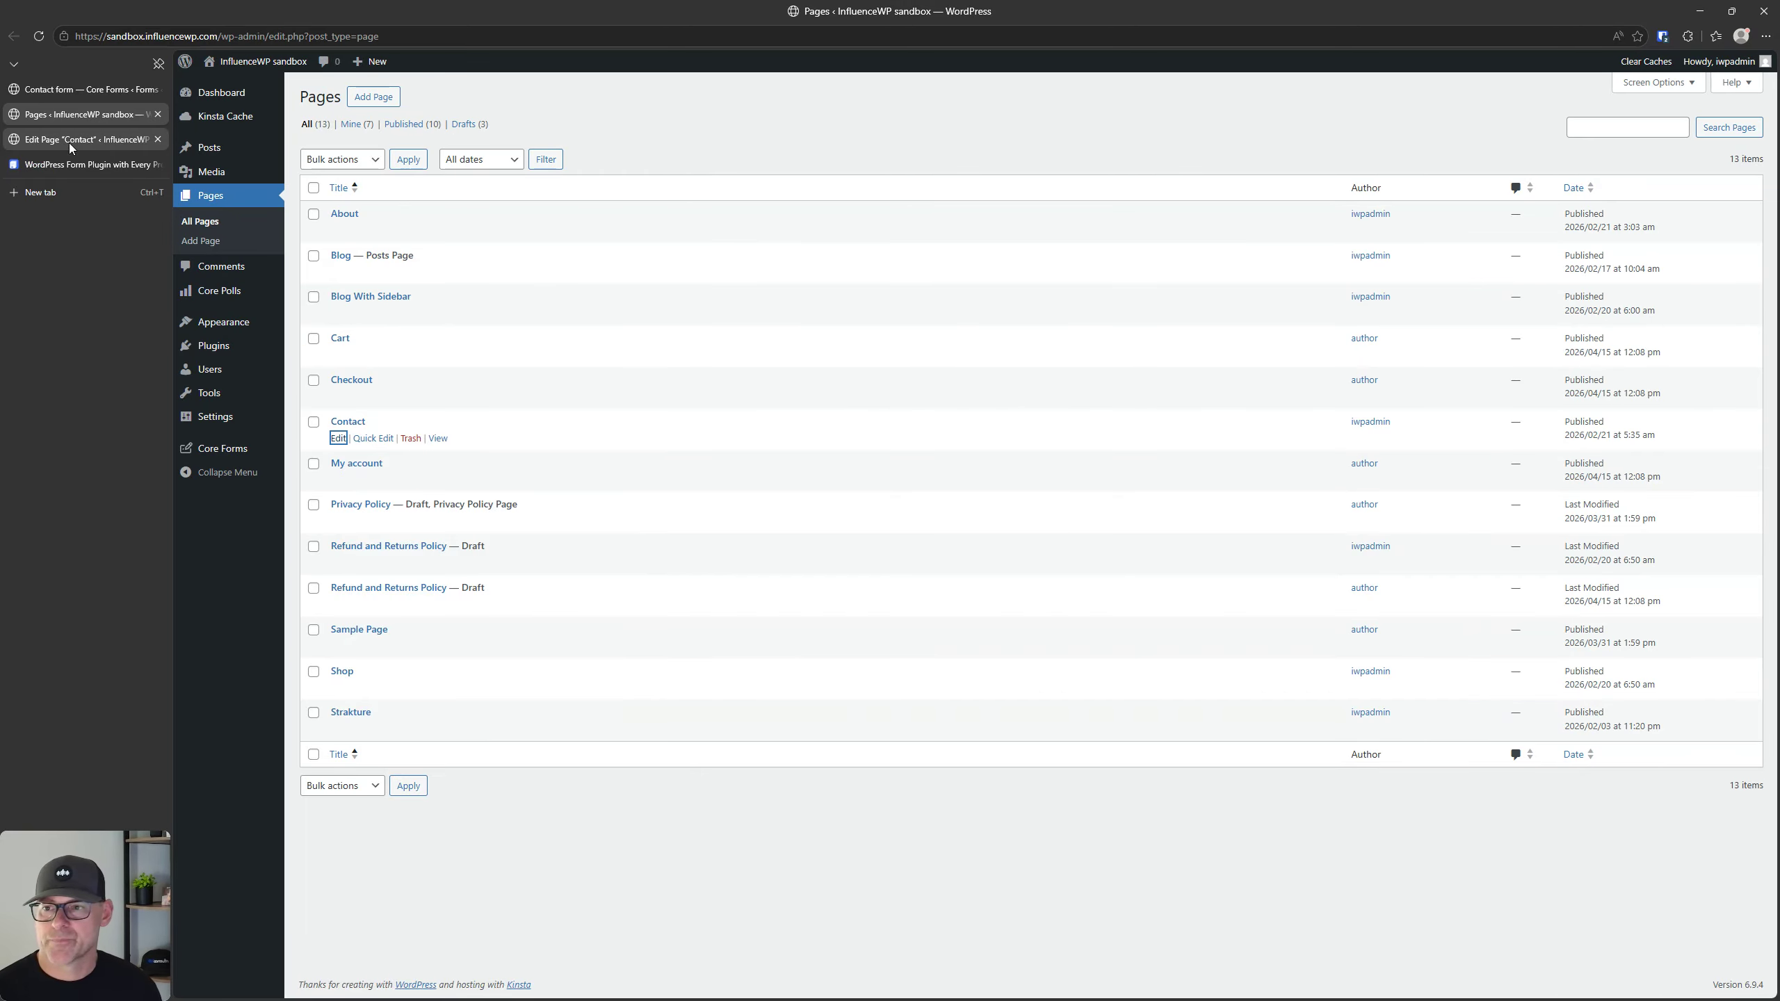
left_click(70, 140)
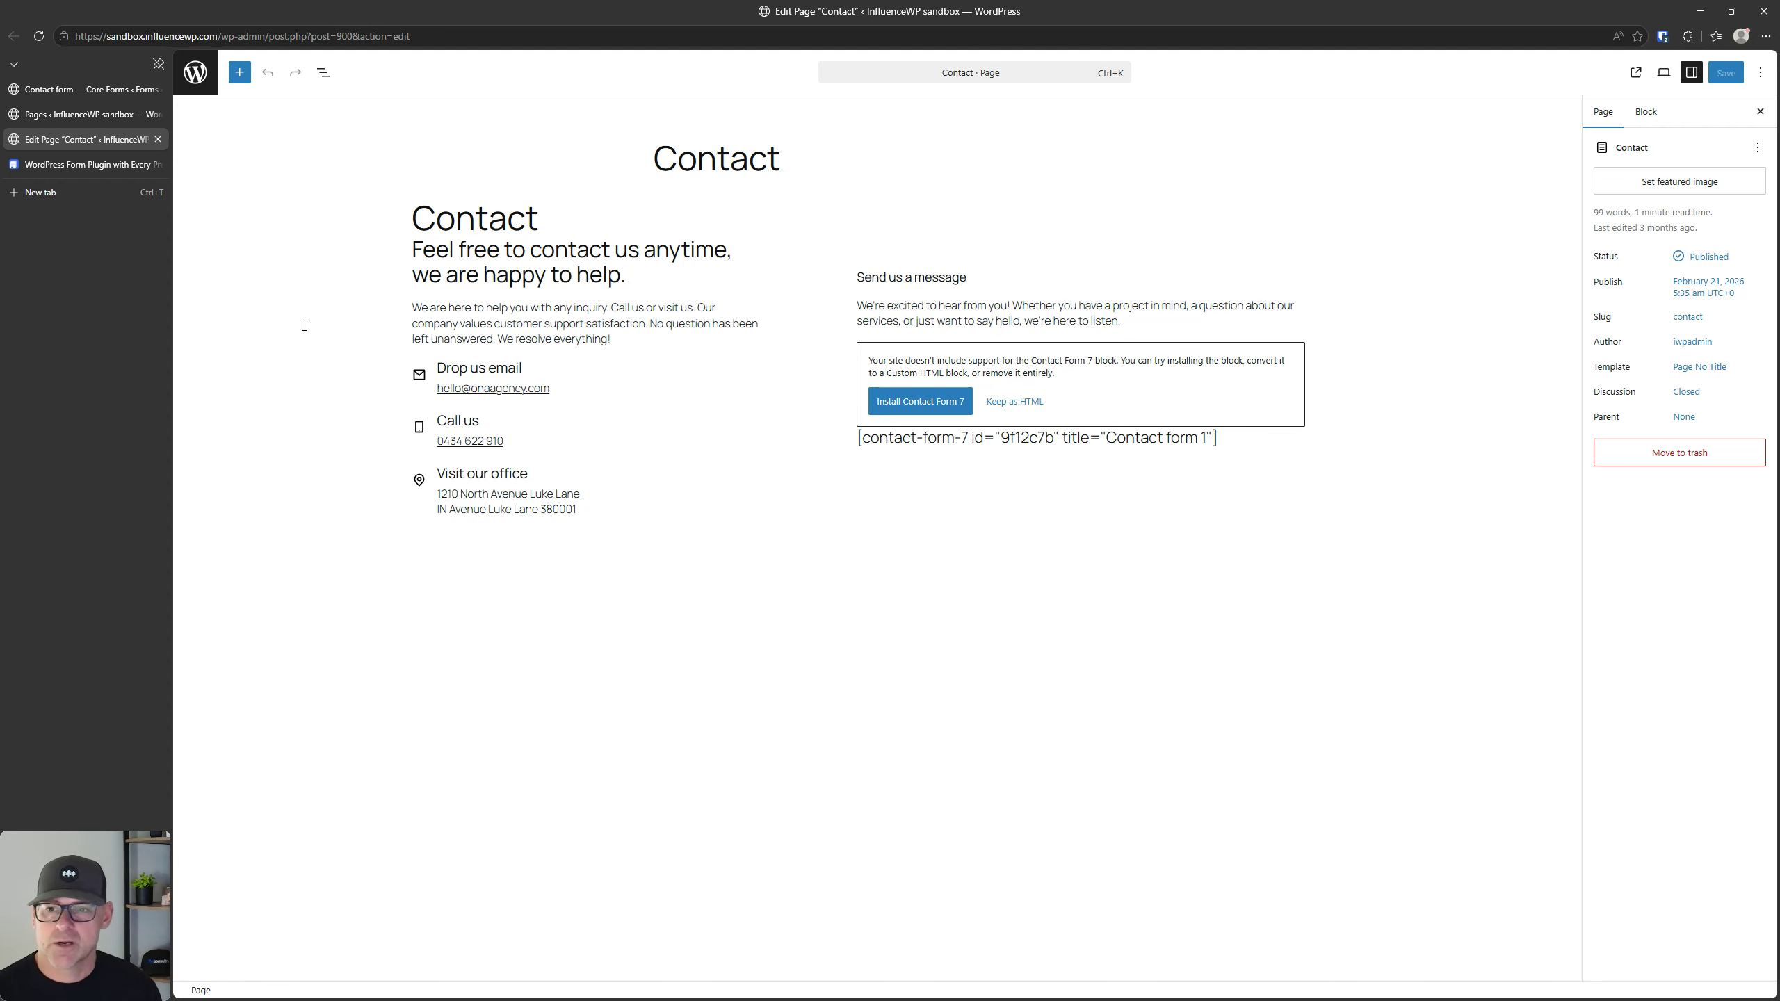
Step: Return to the Pages list and create a new page titled "Core Forms"
left_click(67, 112)
left_click(374, 99)
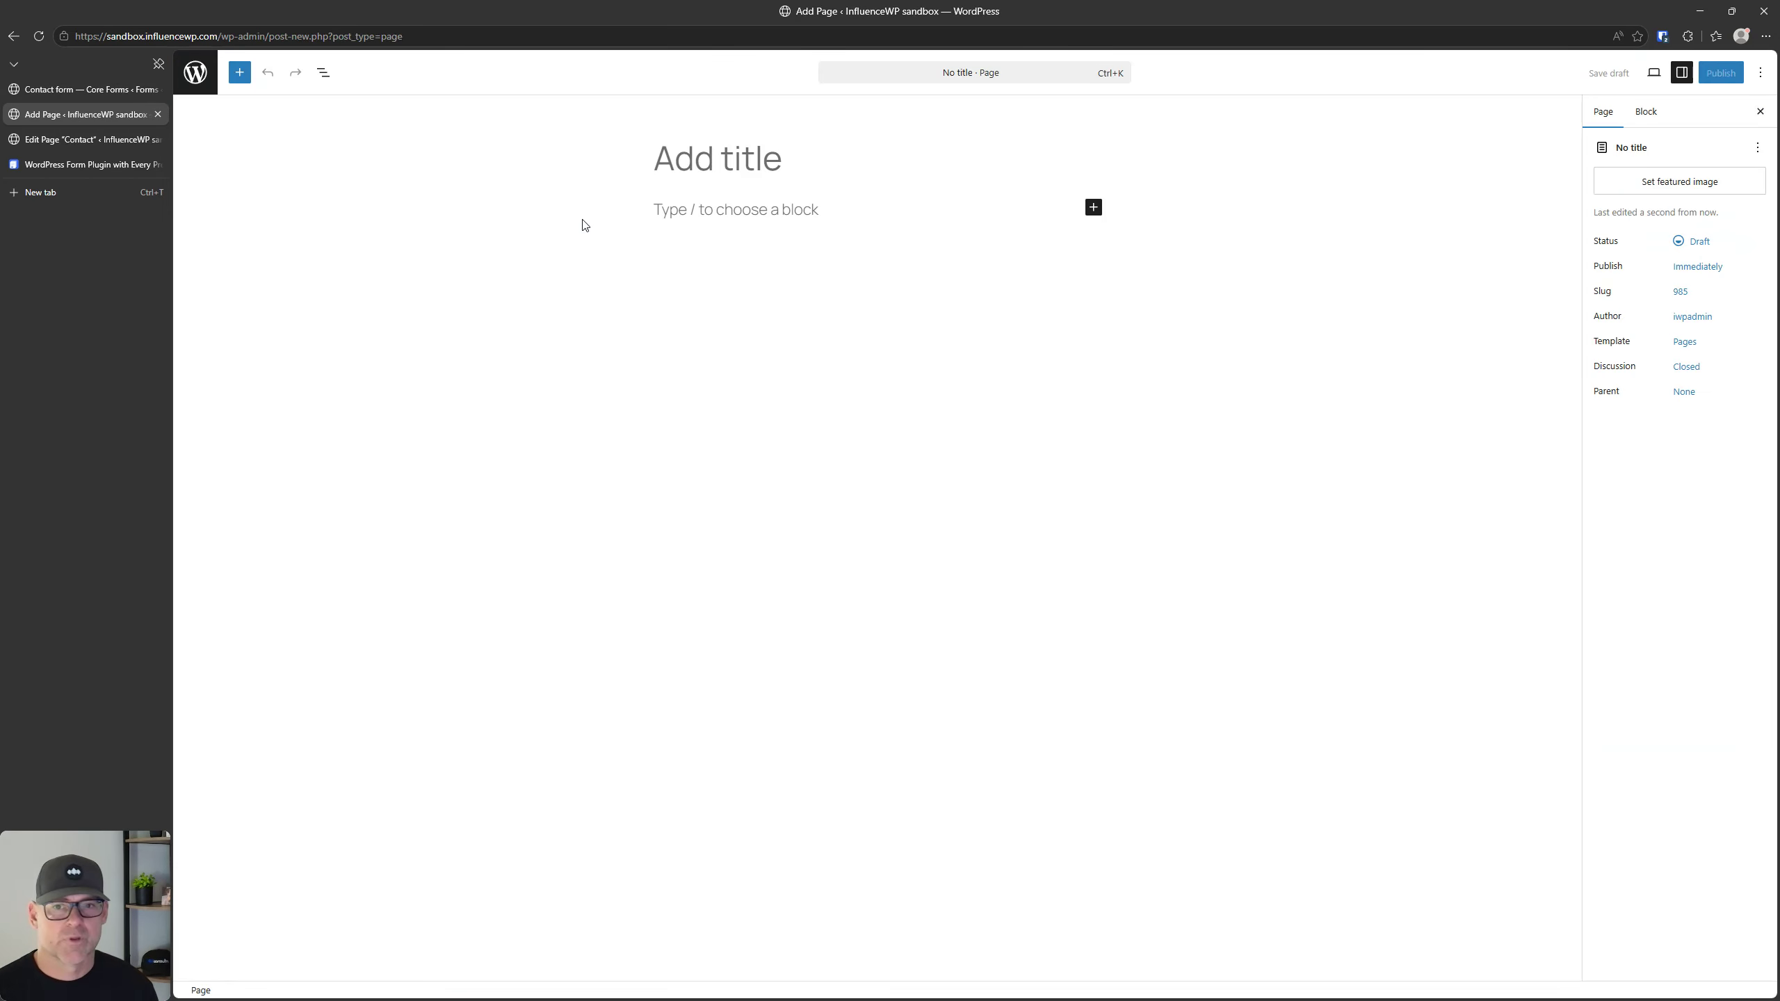
type("Core Forms")
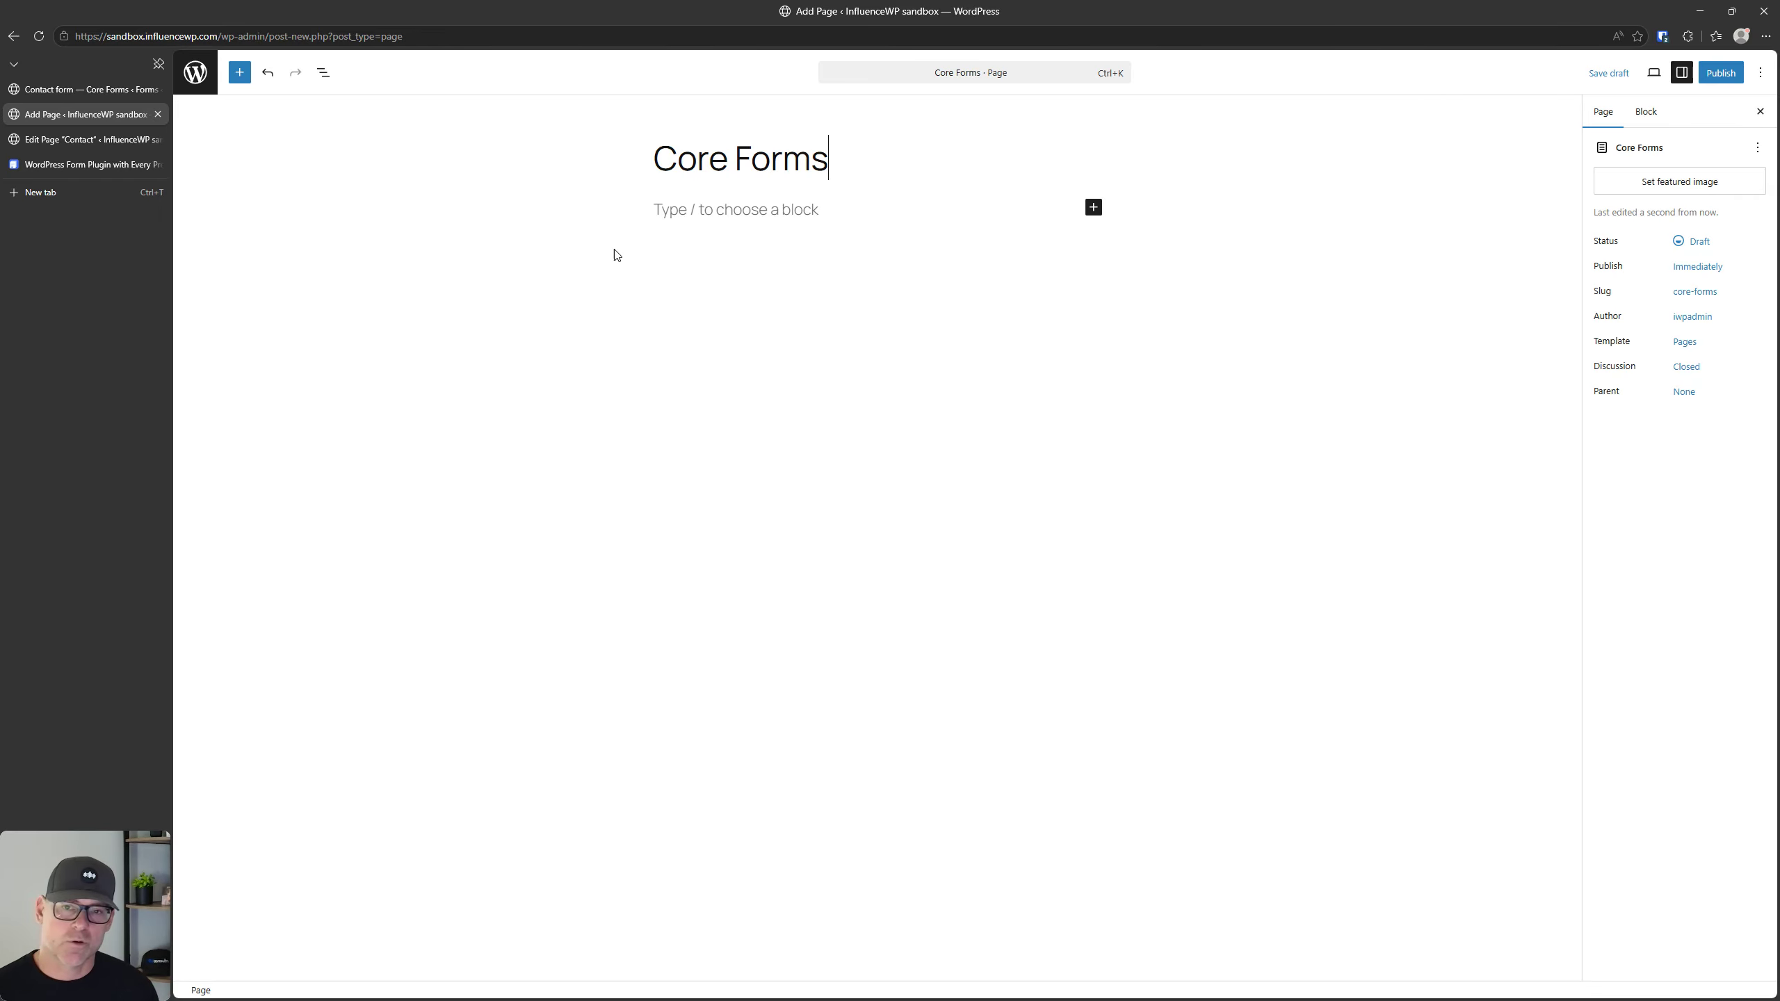
Step: Insert a Shortcode block containing [cf_form slug="contact-form"] and publish the page
left_click(707, 211)
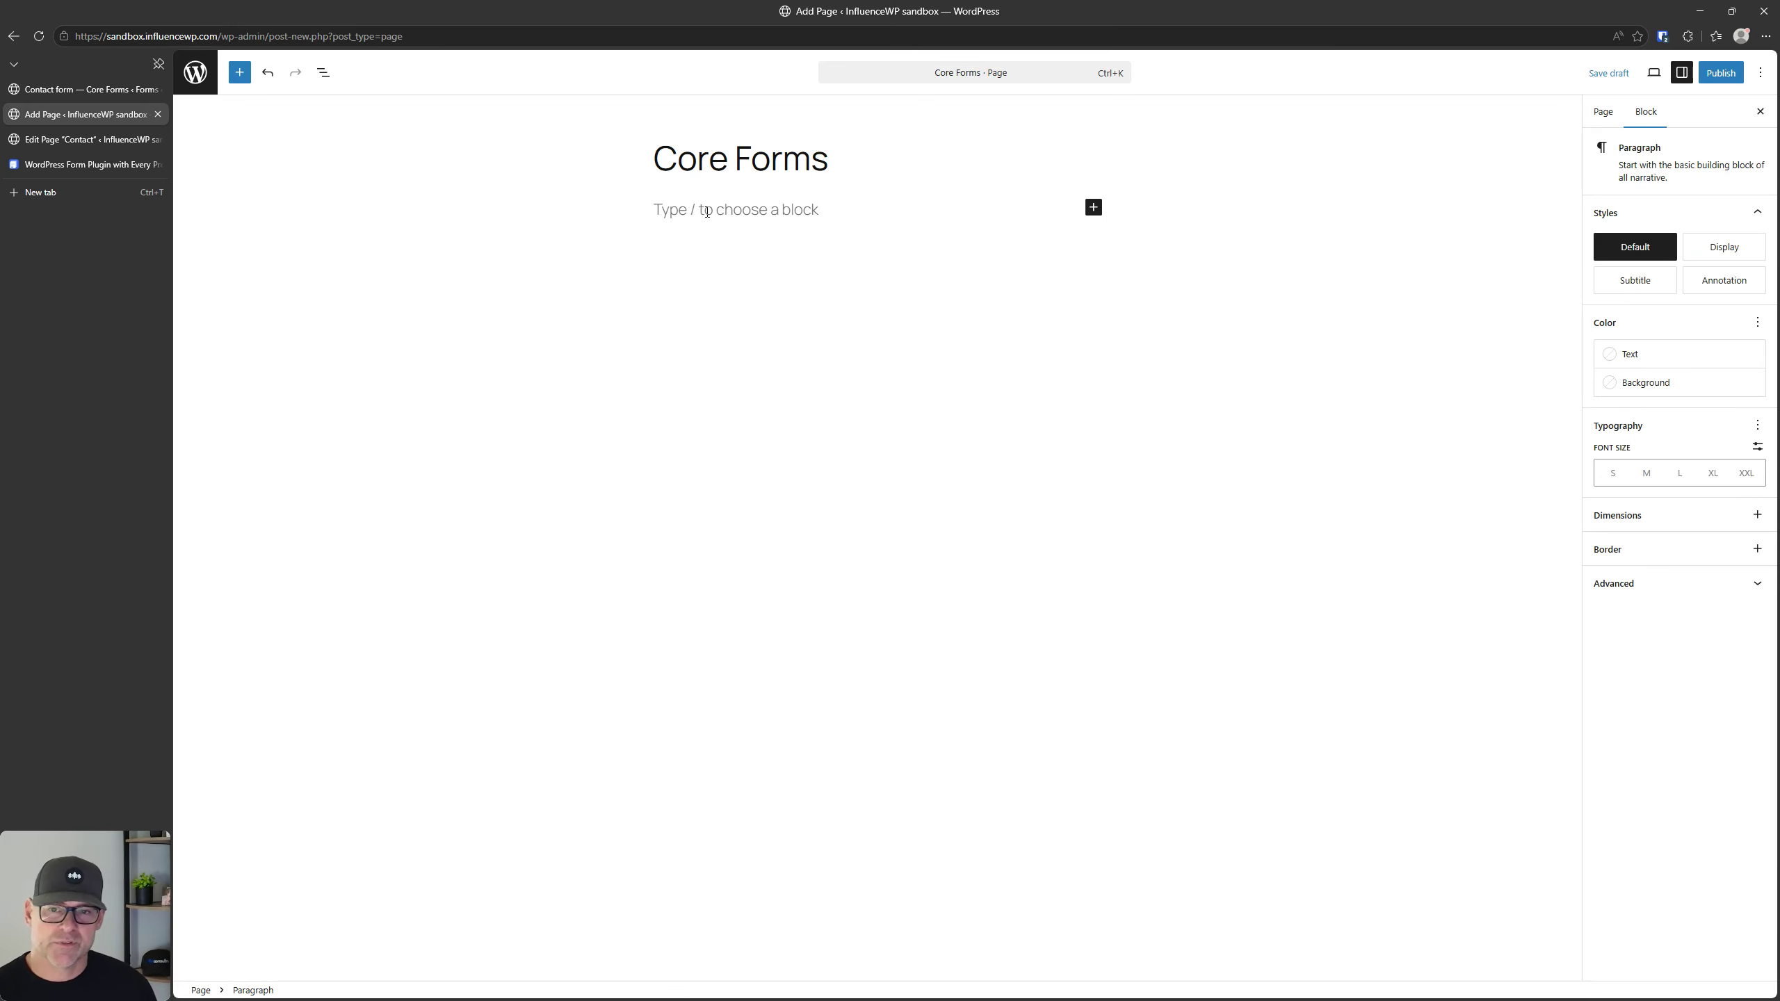
type("/shor")
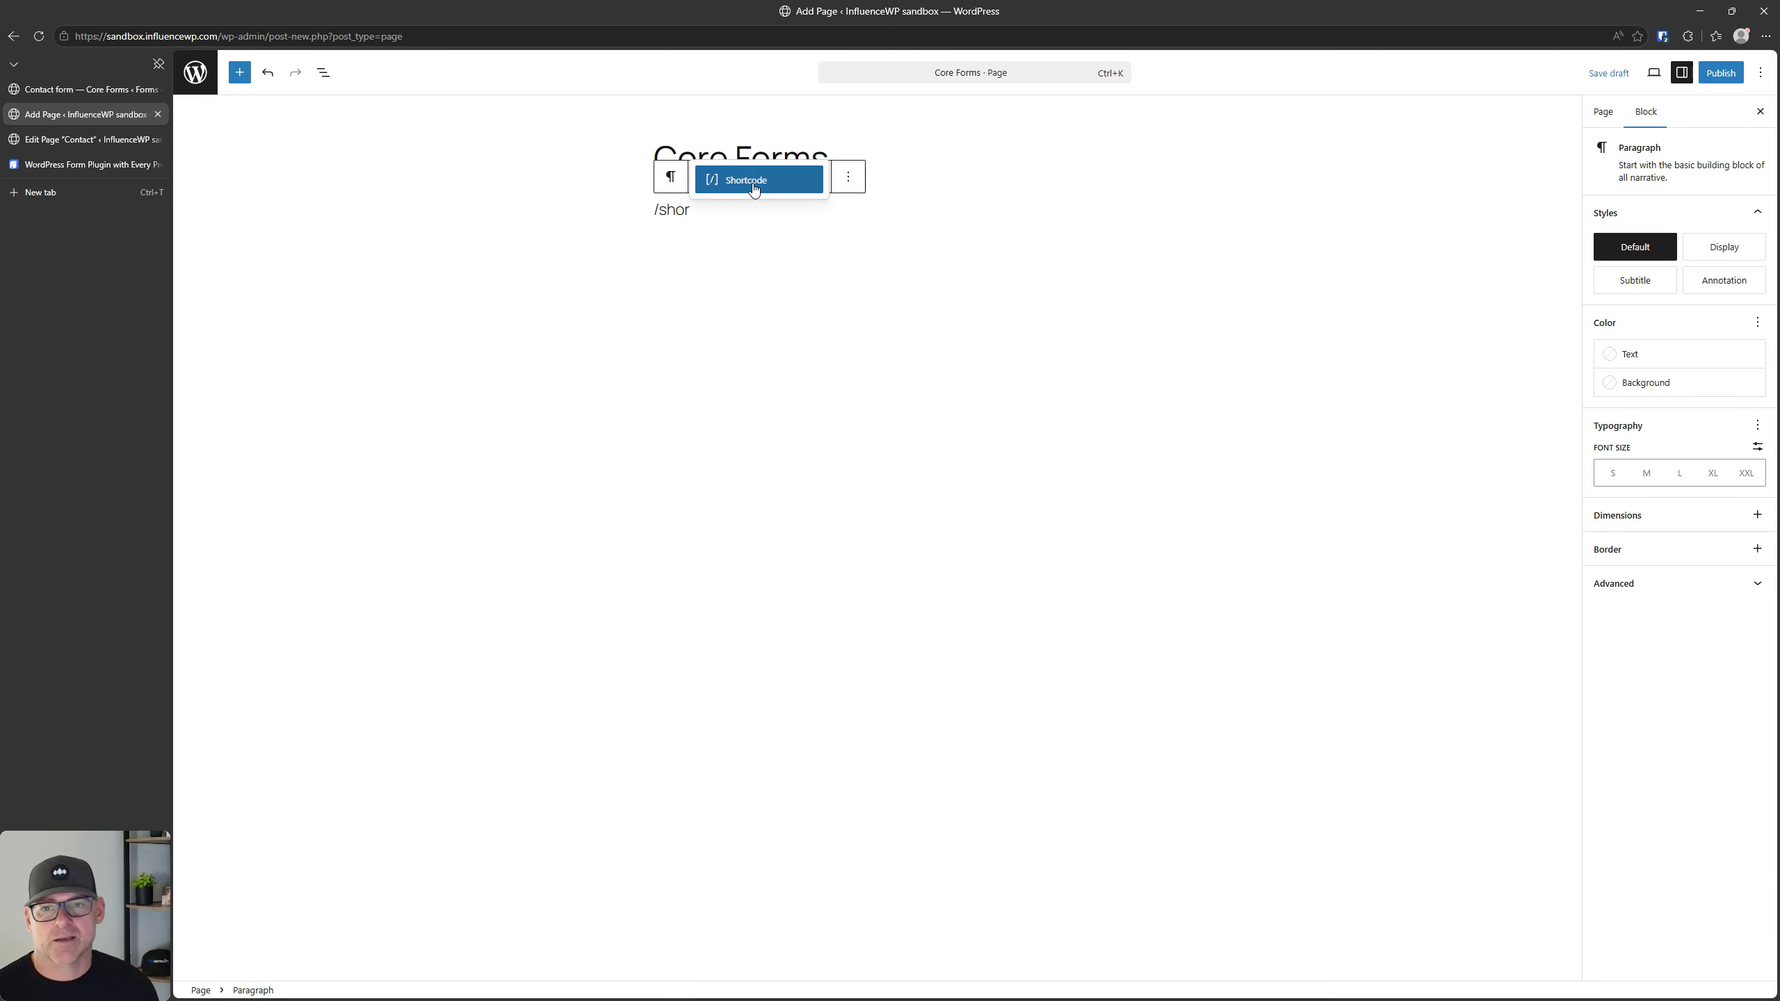
left_click(751, 181)
type("[cf_form slug=\"contact-form\"]")
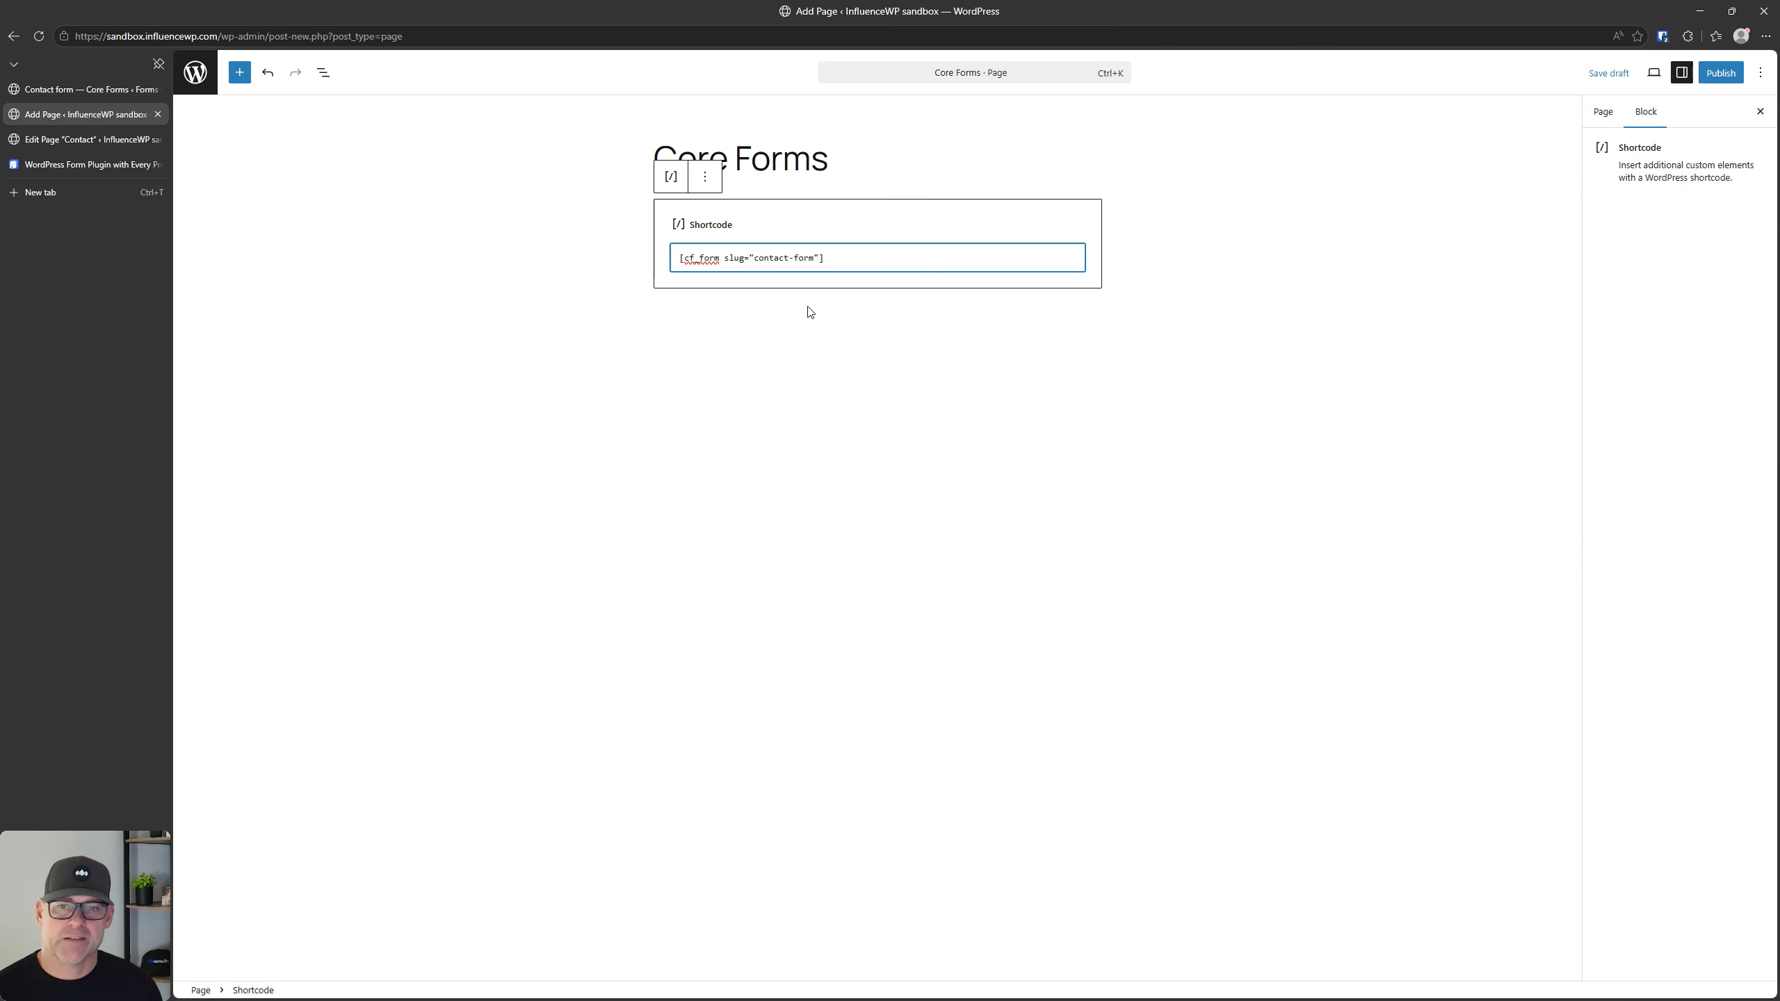
left_click(1720, 72)
left_click(1715, 72)
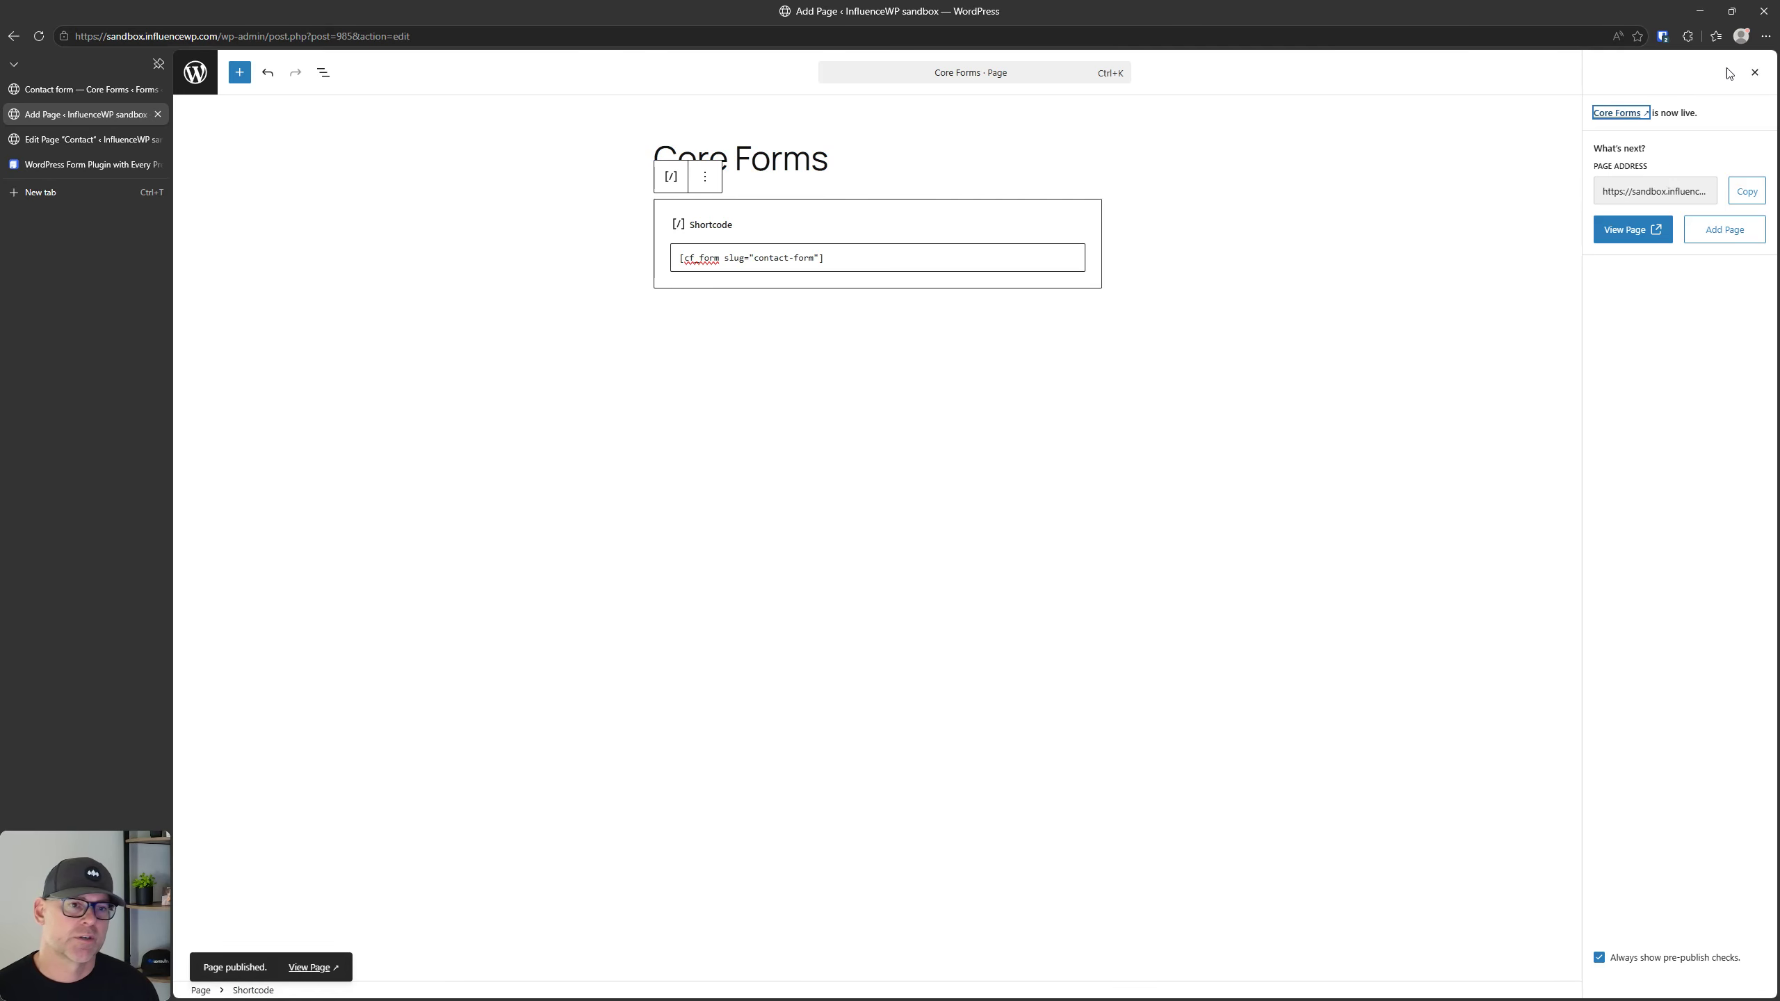
Step: View the contact form on the published Core Forms page and return to the form's editor tab
left_click(1612, 231)
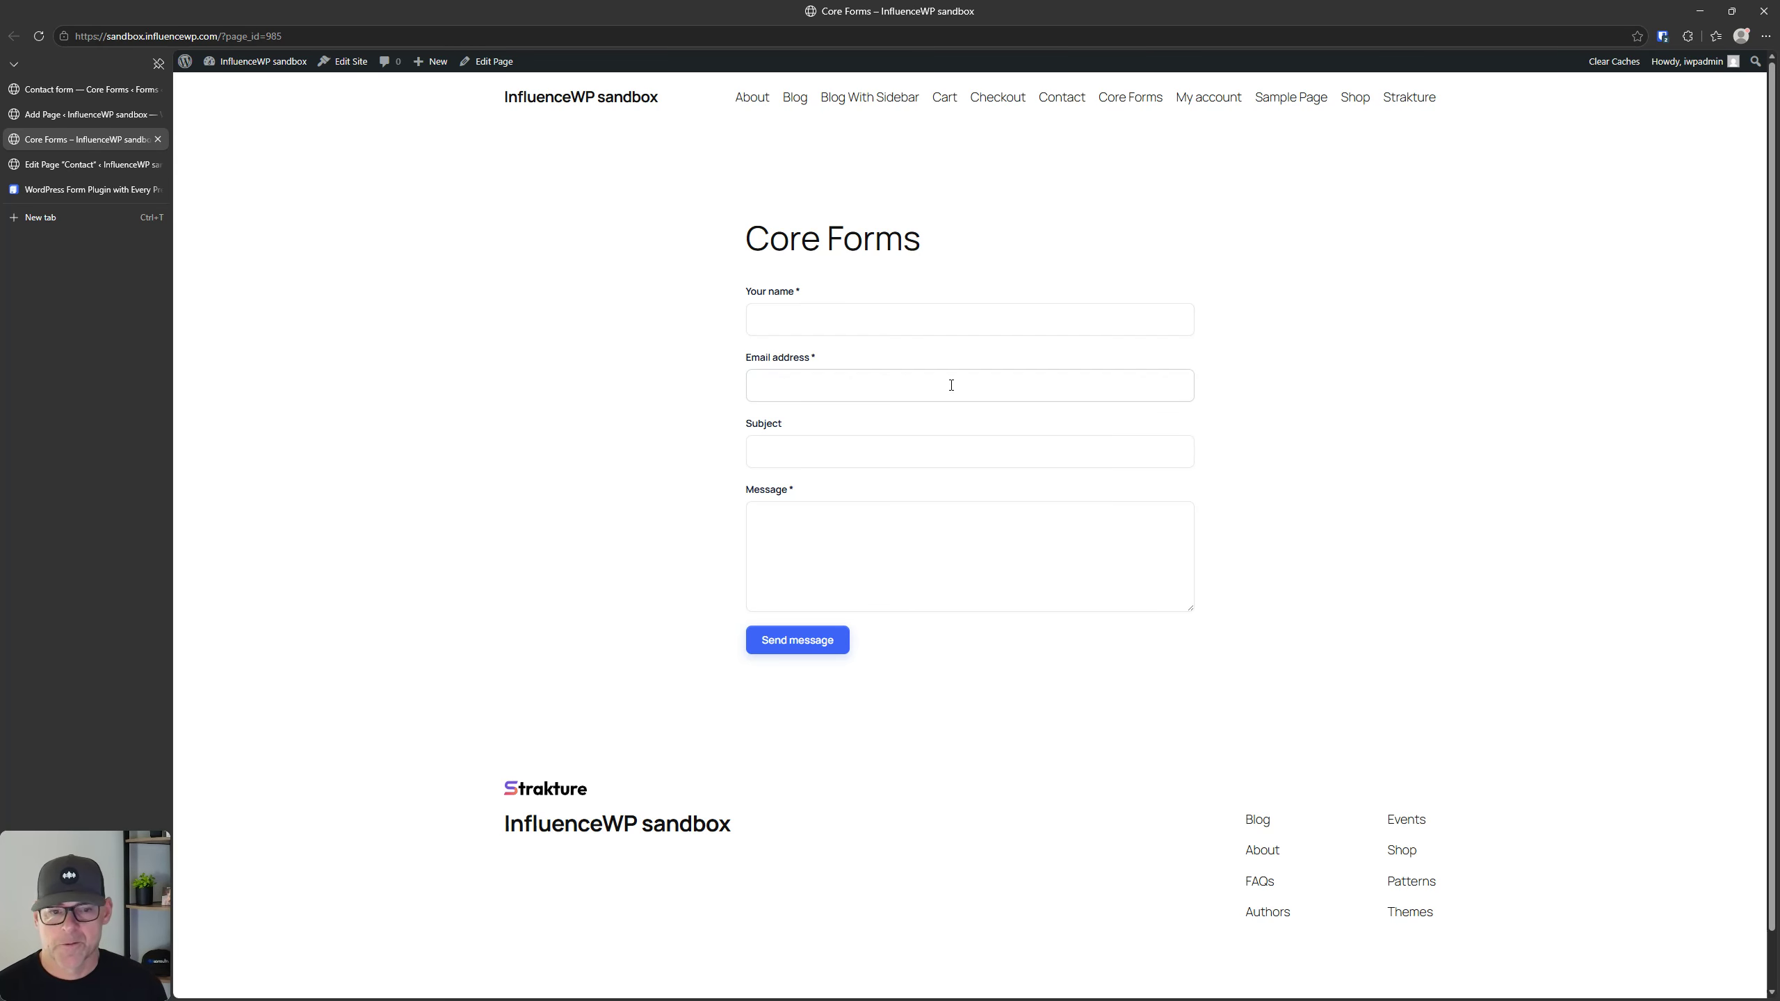
scroll(981, 457, "down", 1)
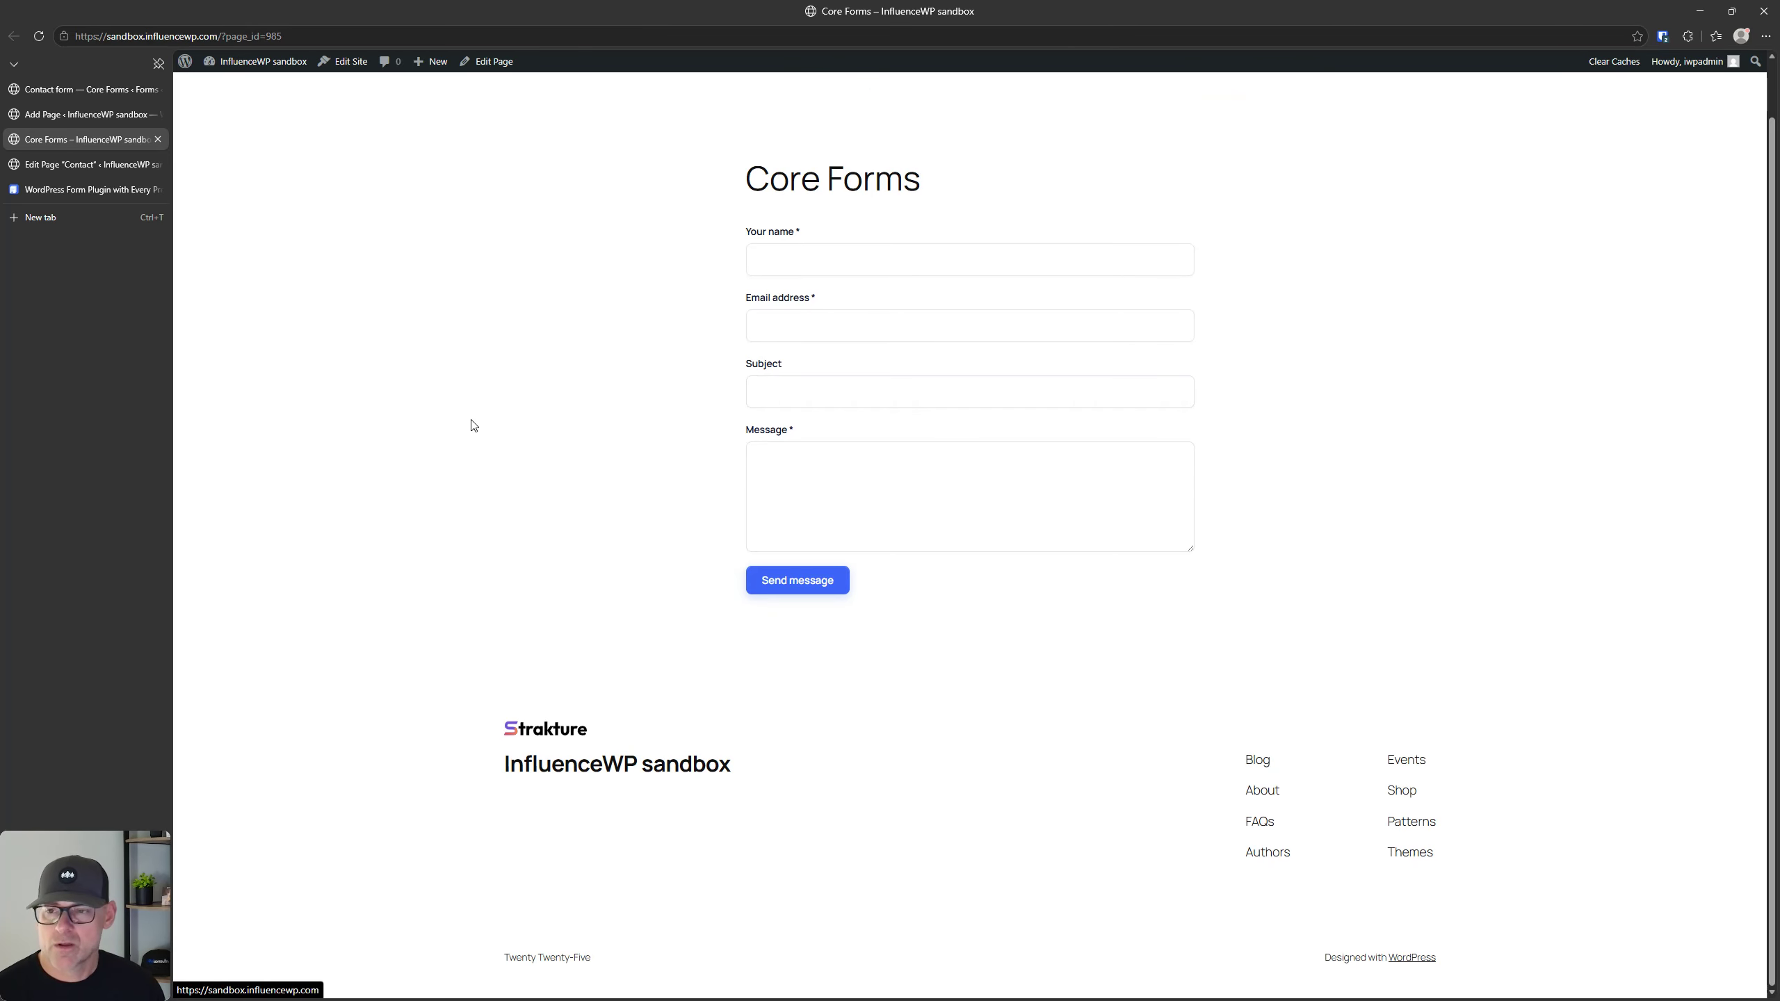
left_click(89, 88)
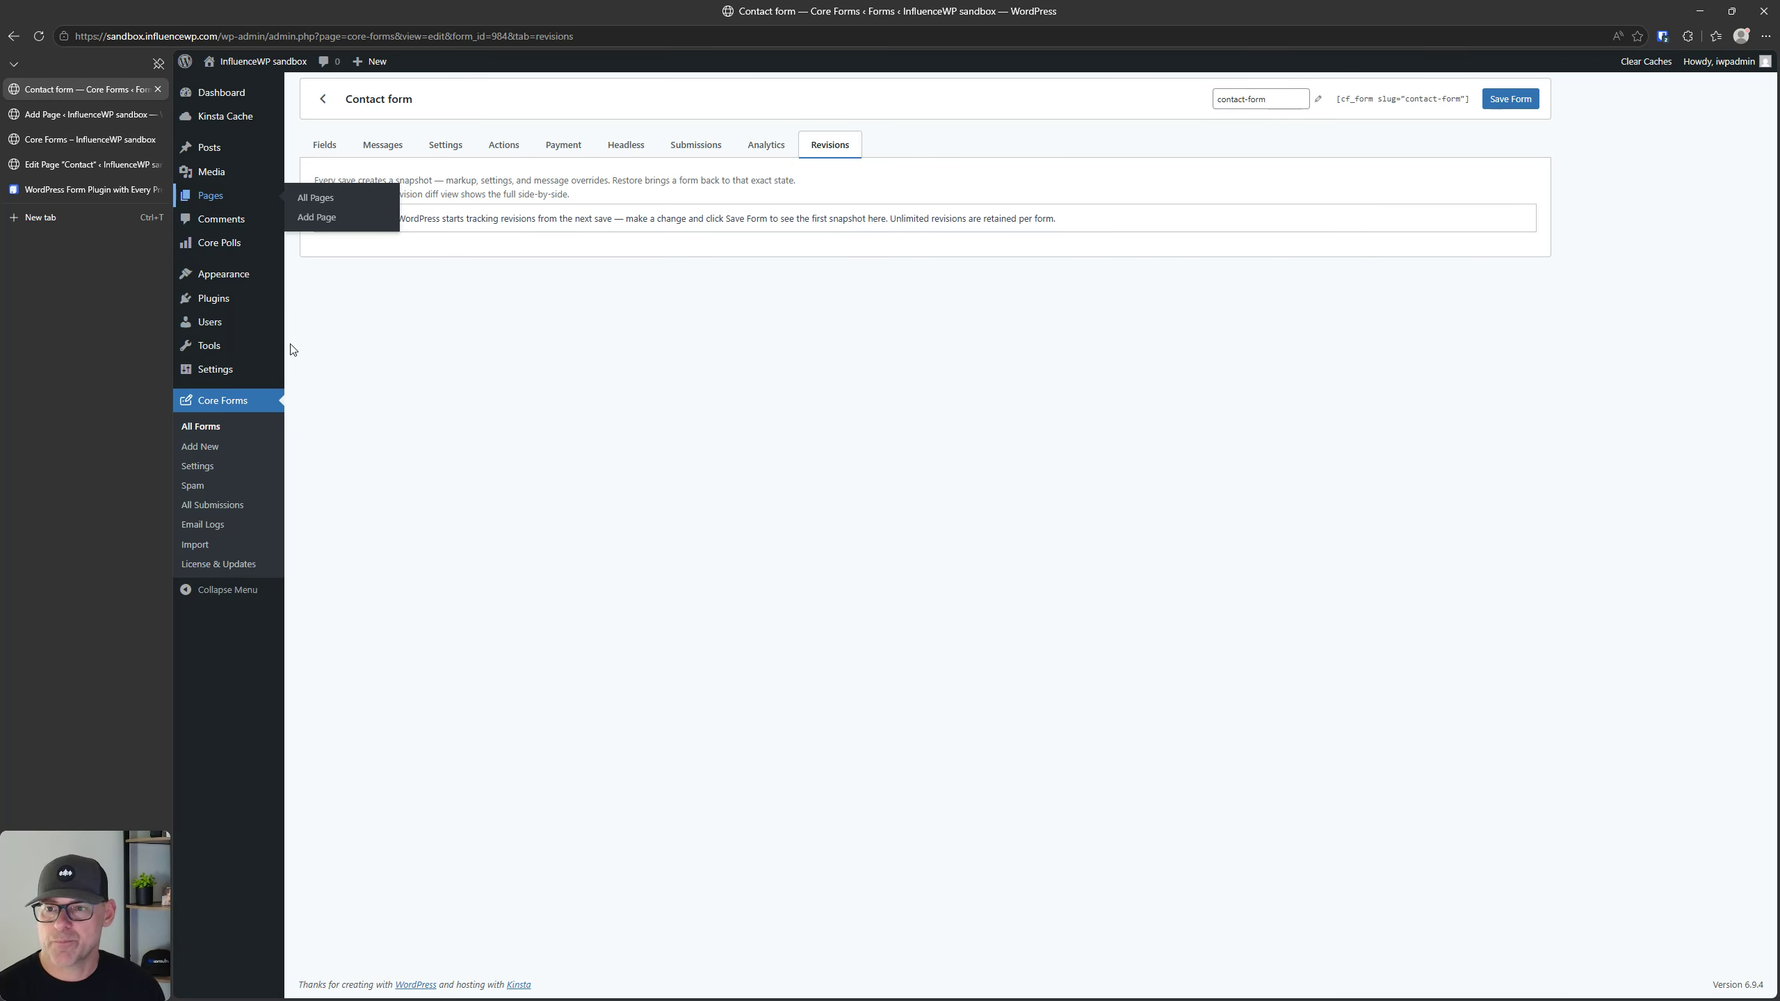
Step: Check which theme is active on the site and view the published Core Forms page for comparison
mouse_move(249, 277)
left_click(319, 279)
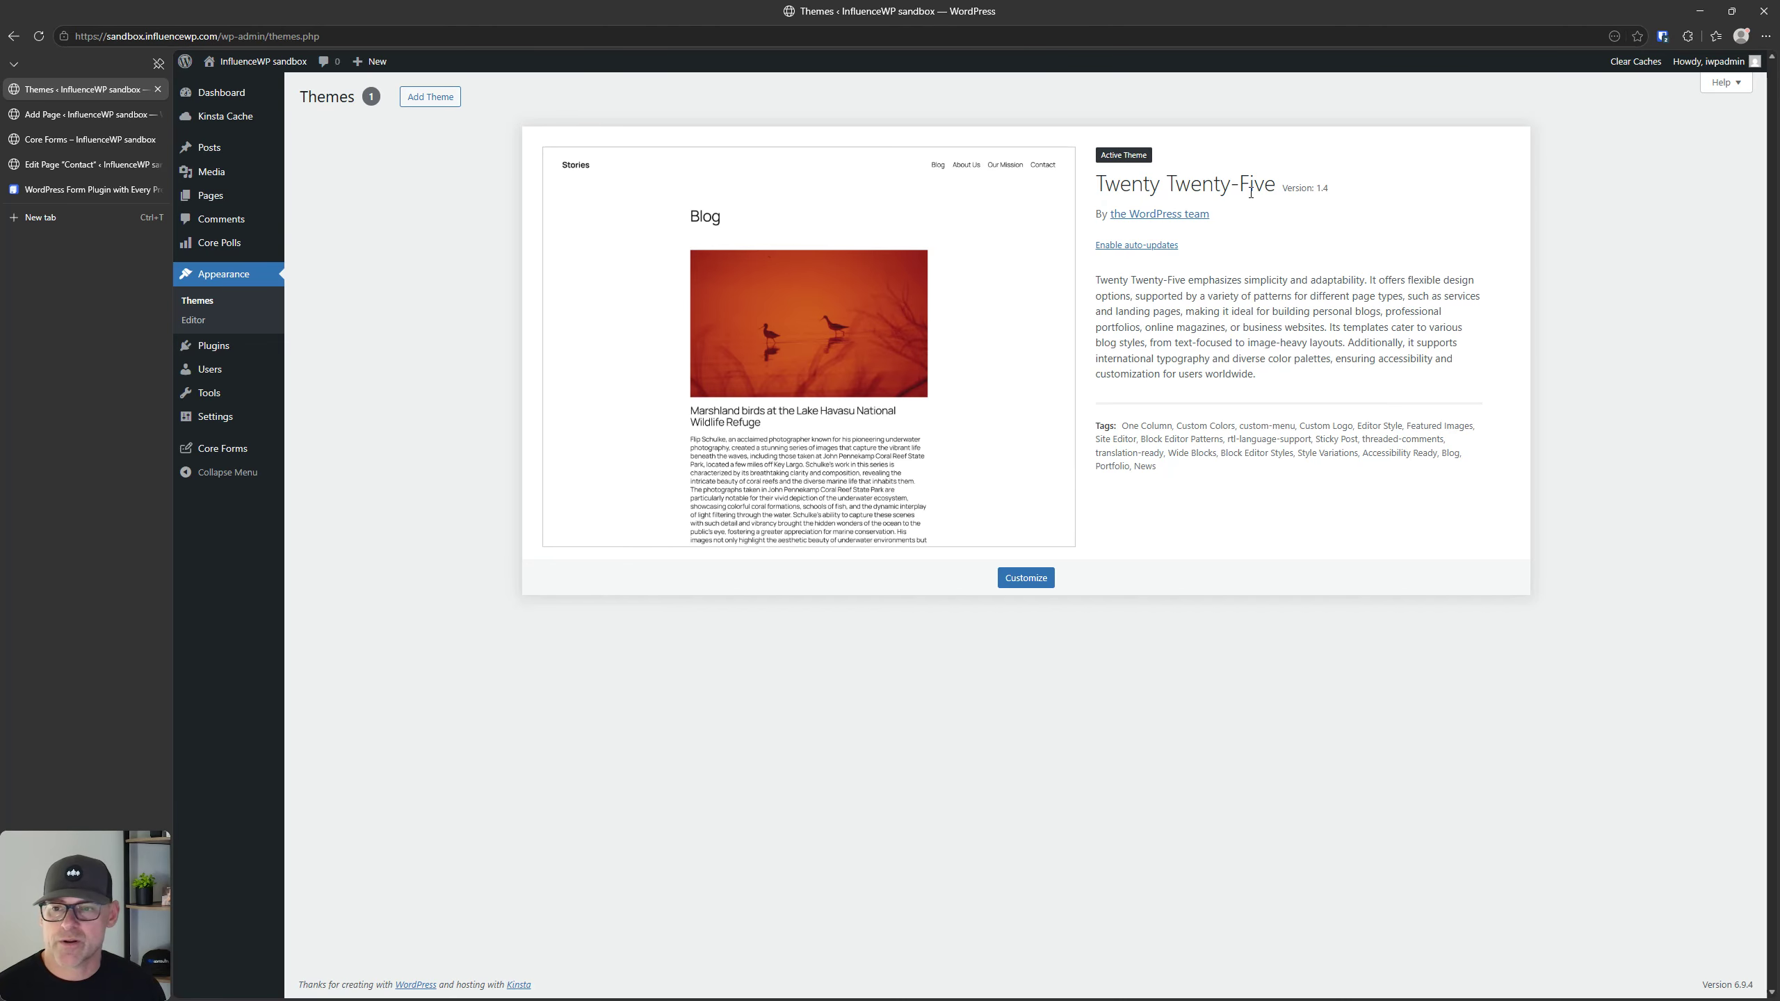
left_click(61, 120)
left_click(67, 140)
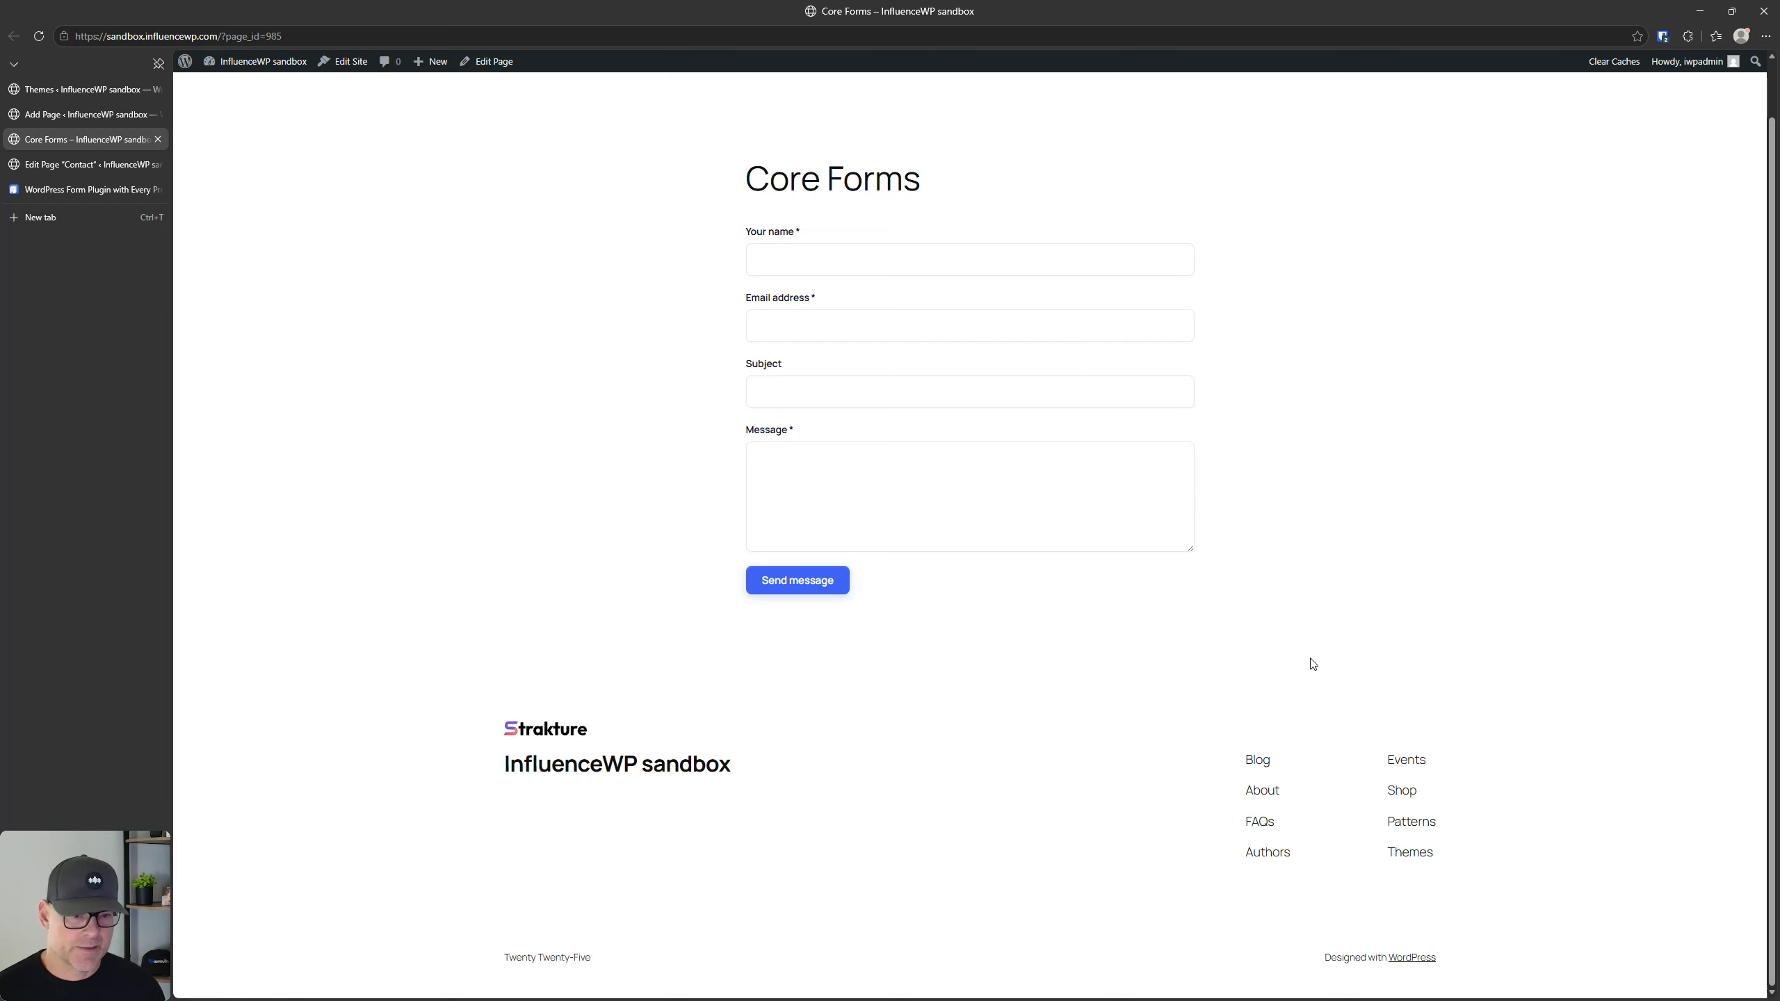
scroll(1313, 665, "up", 1)
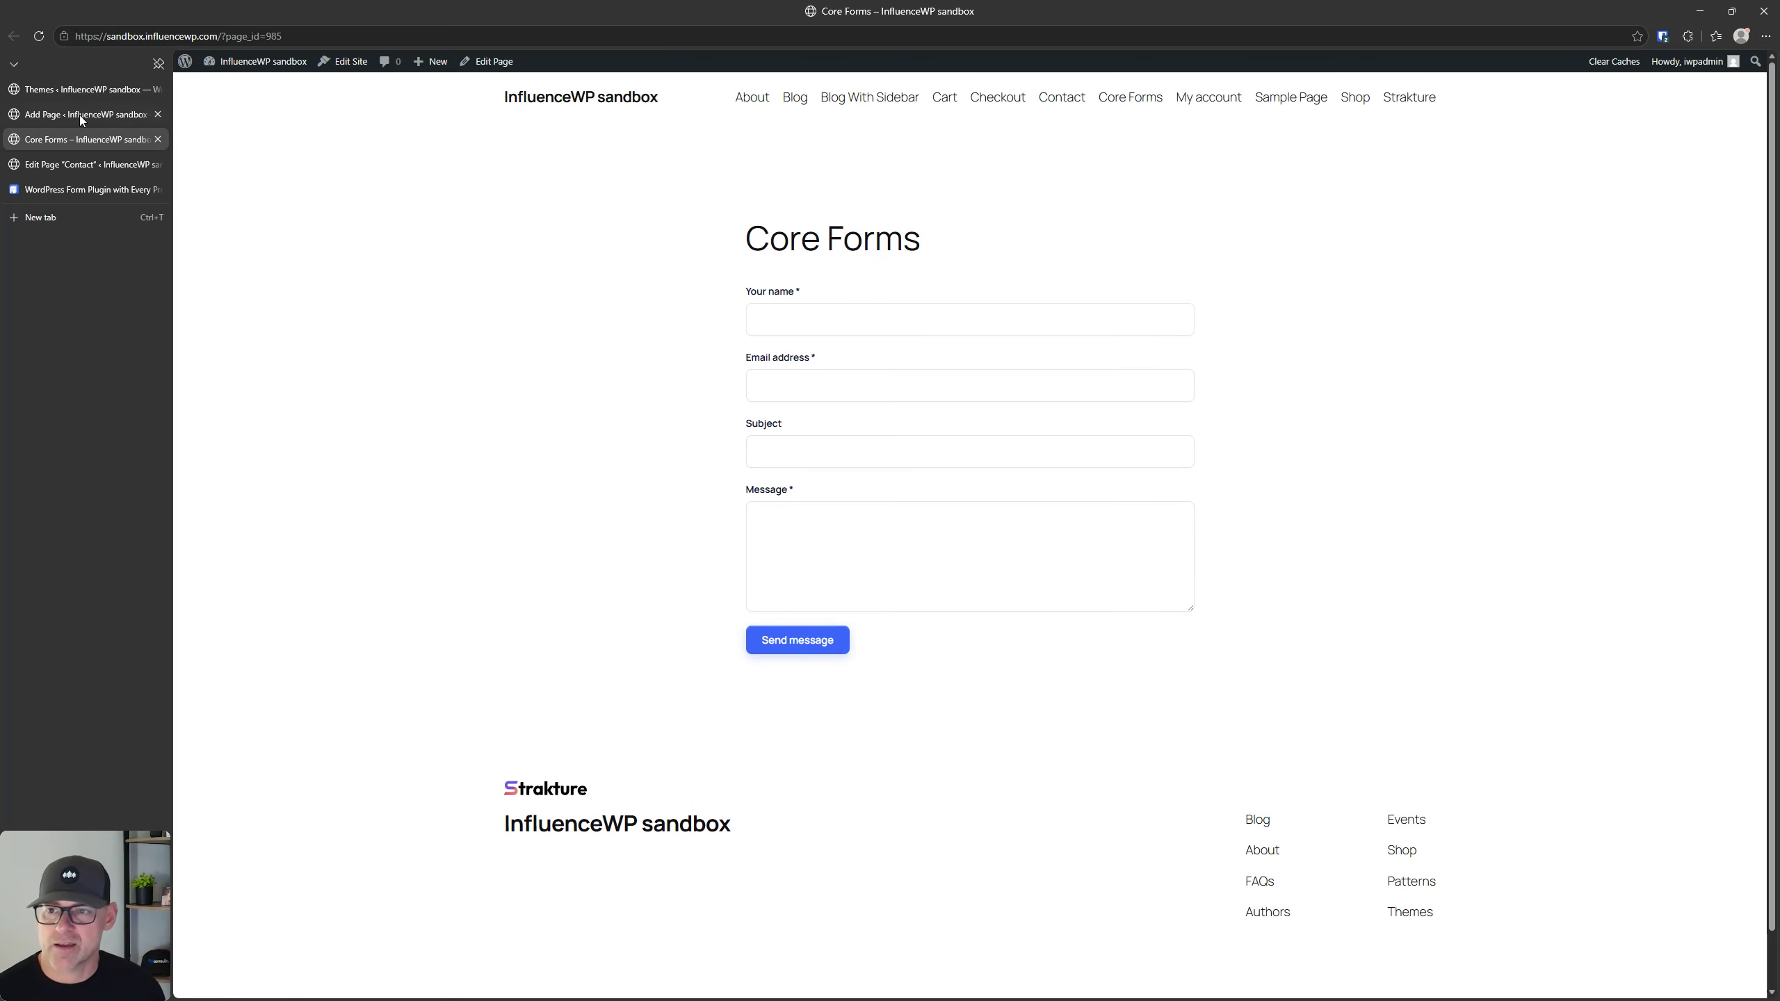
left_click(91, 90)
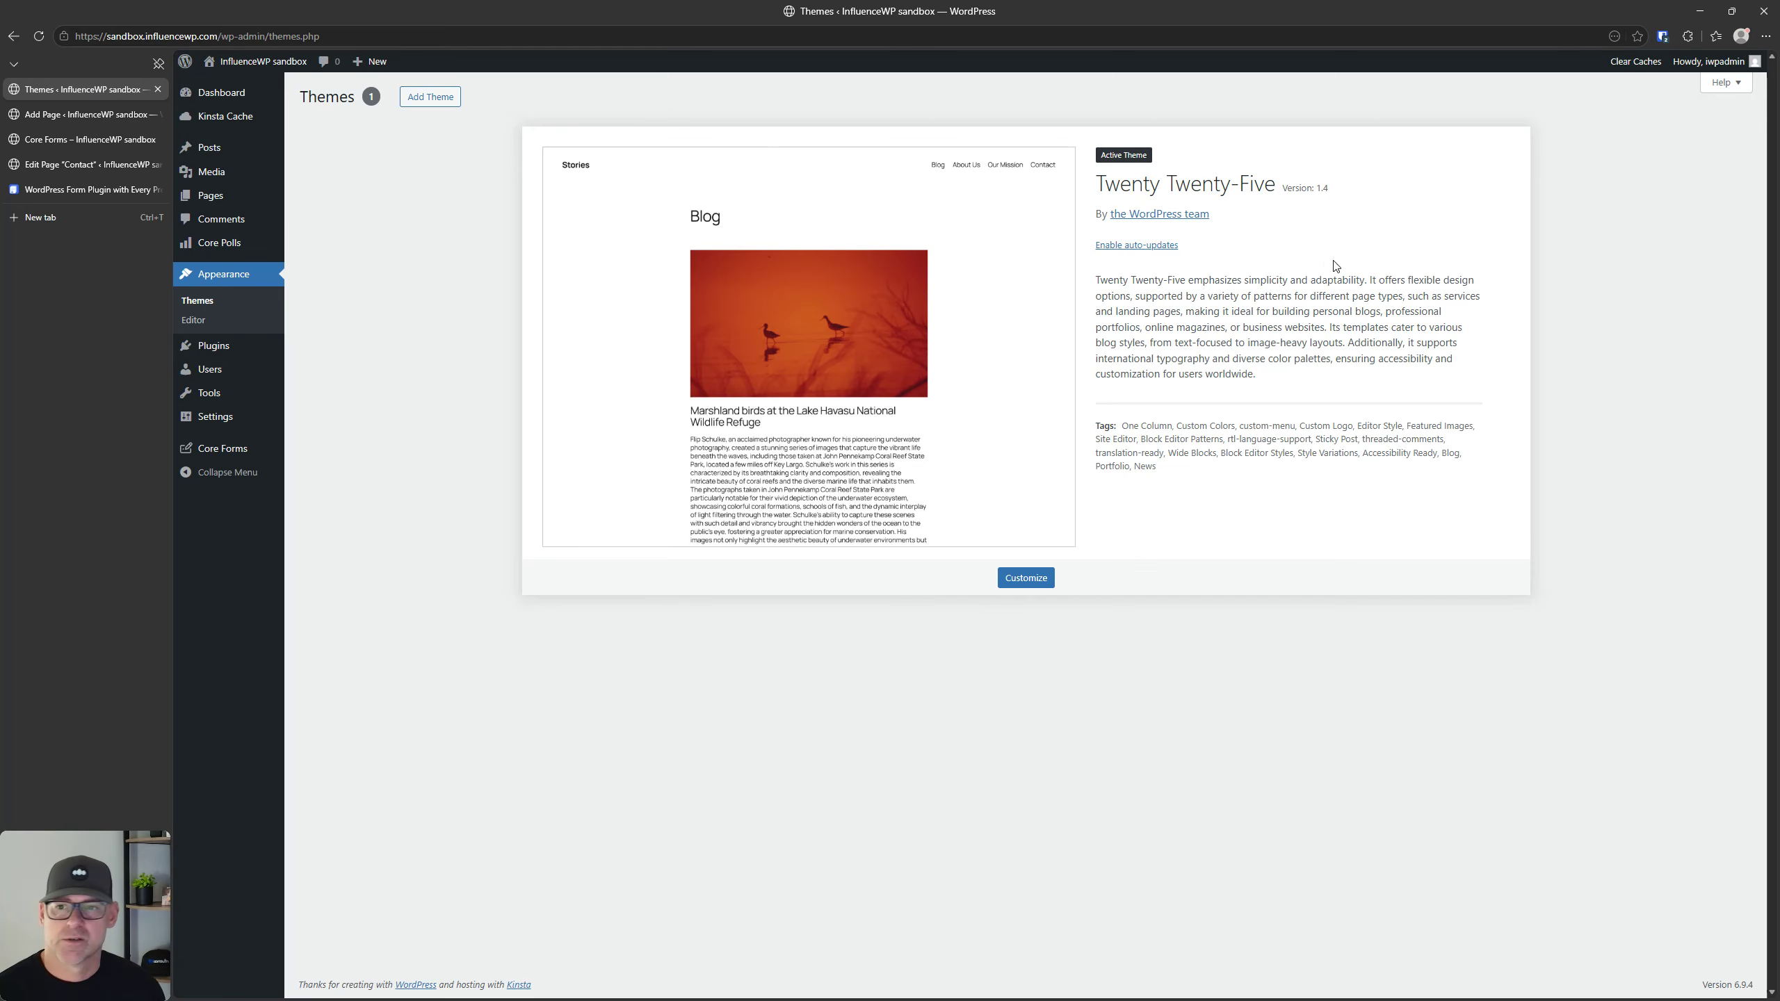
Step: Close the browser tab with the Contact page's editor and return to the Themes tab
left_click(62, 140)
left_click(63, 123)
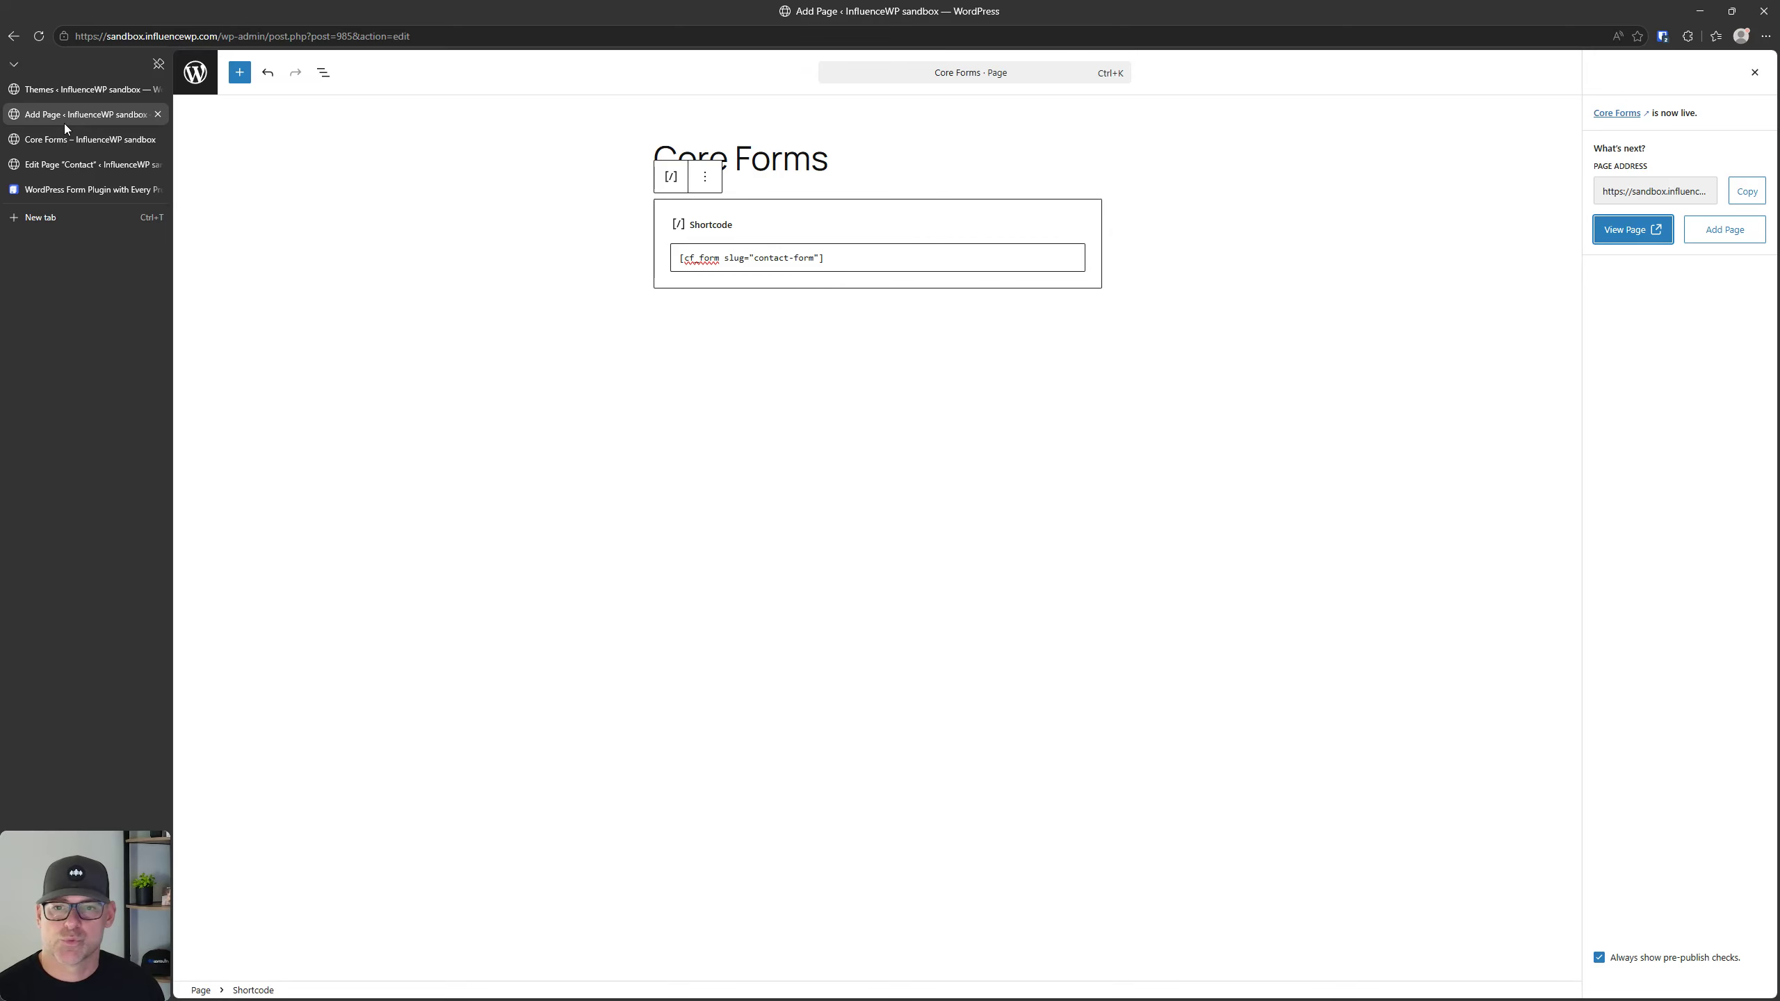
left_click(80, 167)
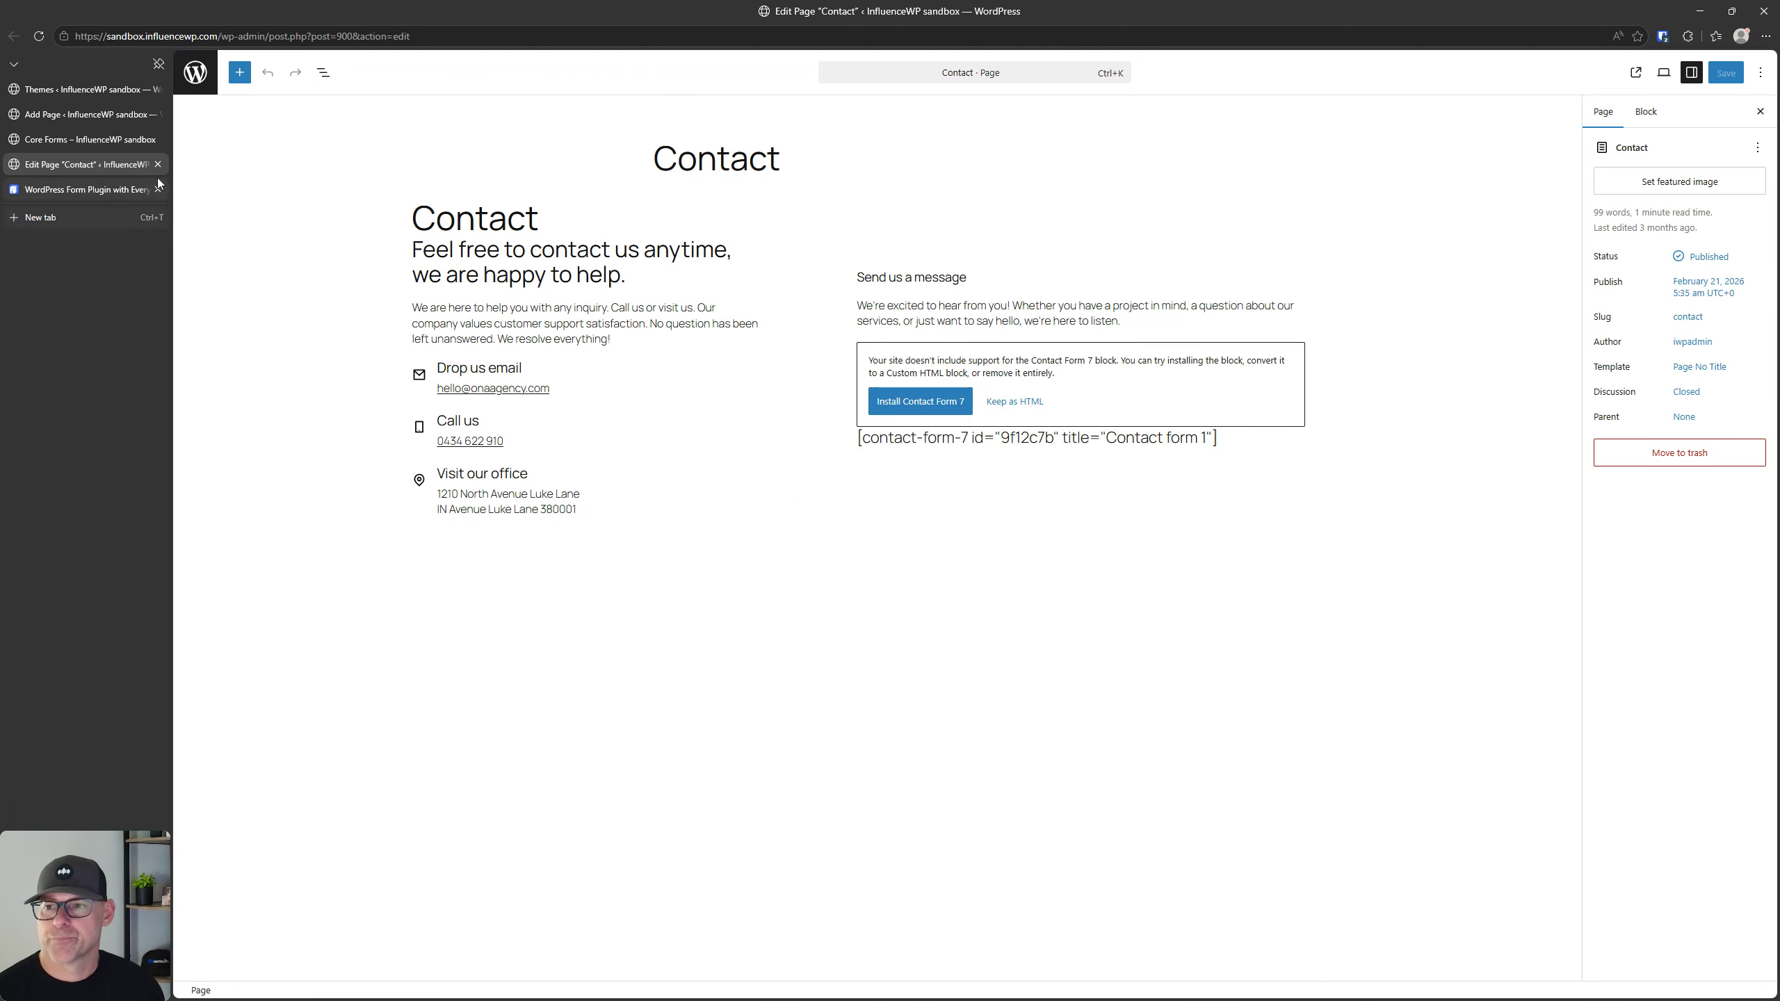
left_click(158, 164)
left_click(68, 88)
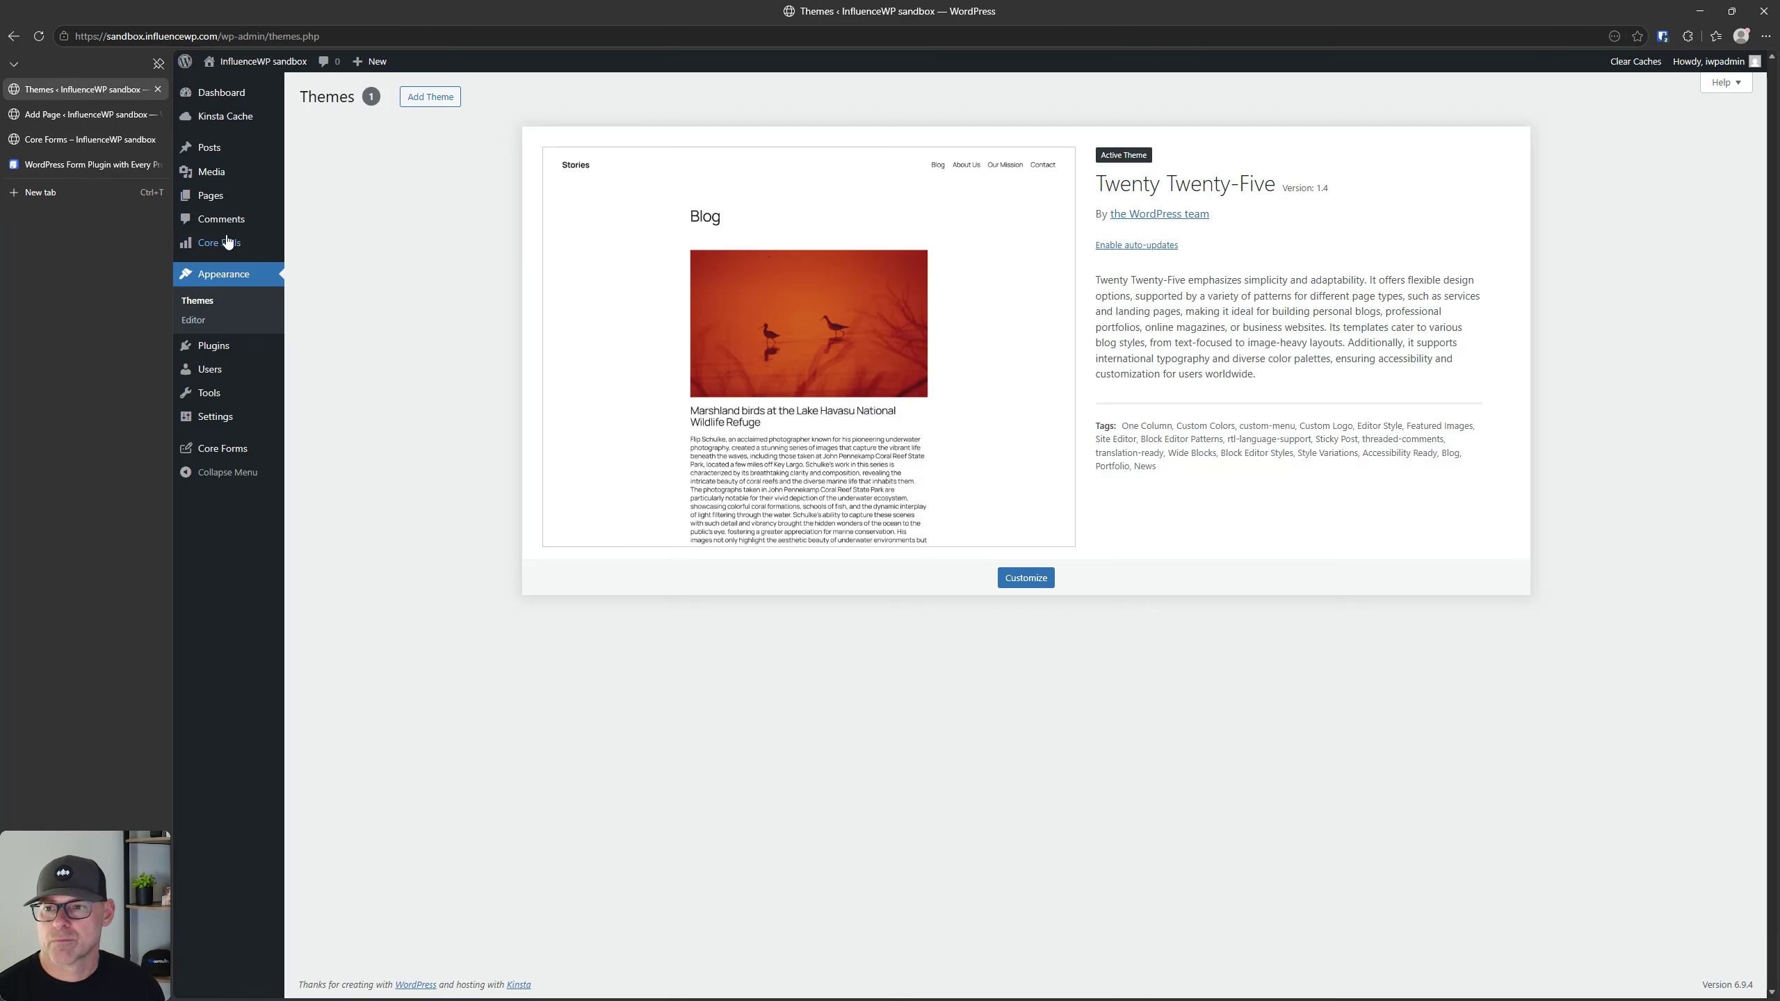
Step: Reopen the contact form's field editor, browse the available field types and compare with the published Core Forms page
left_click(232, 452)
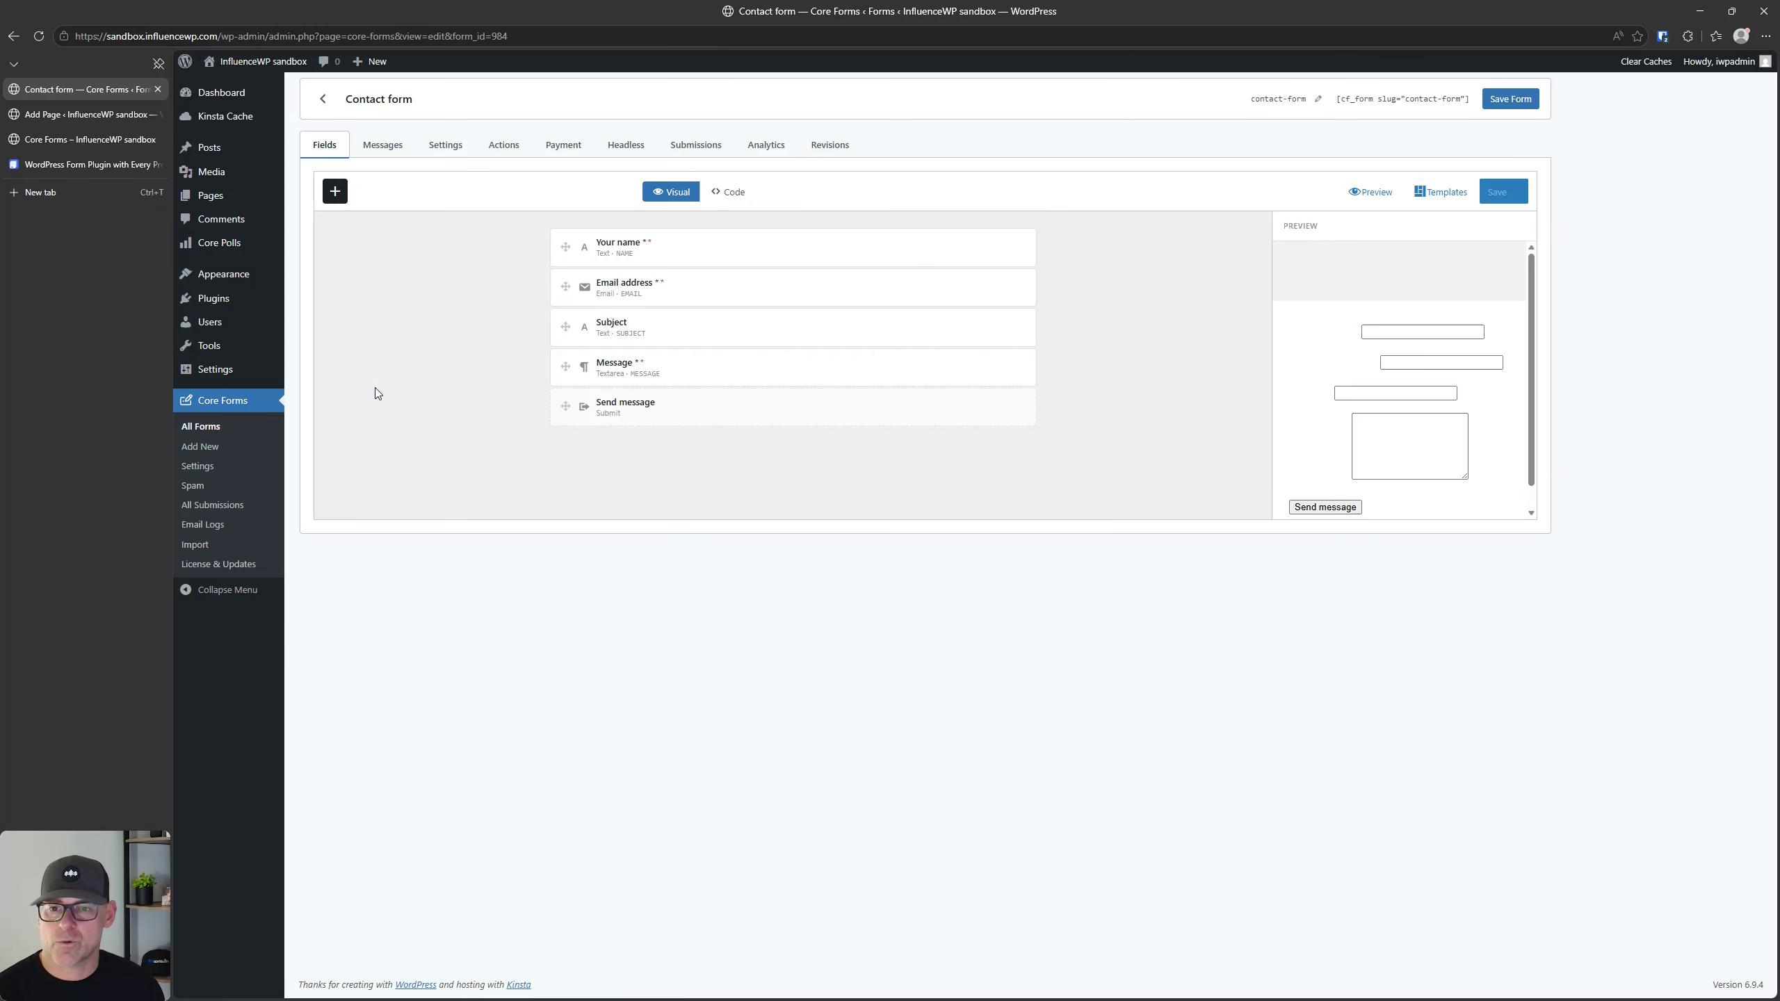
left_click(335, 192)
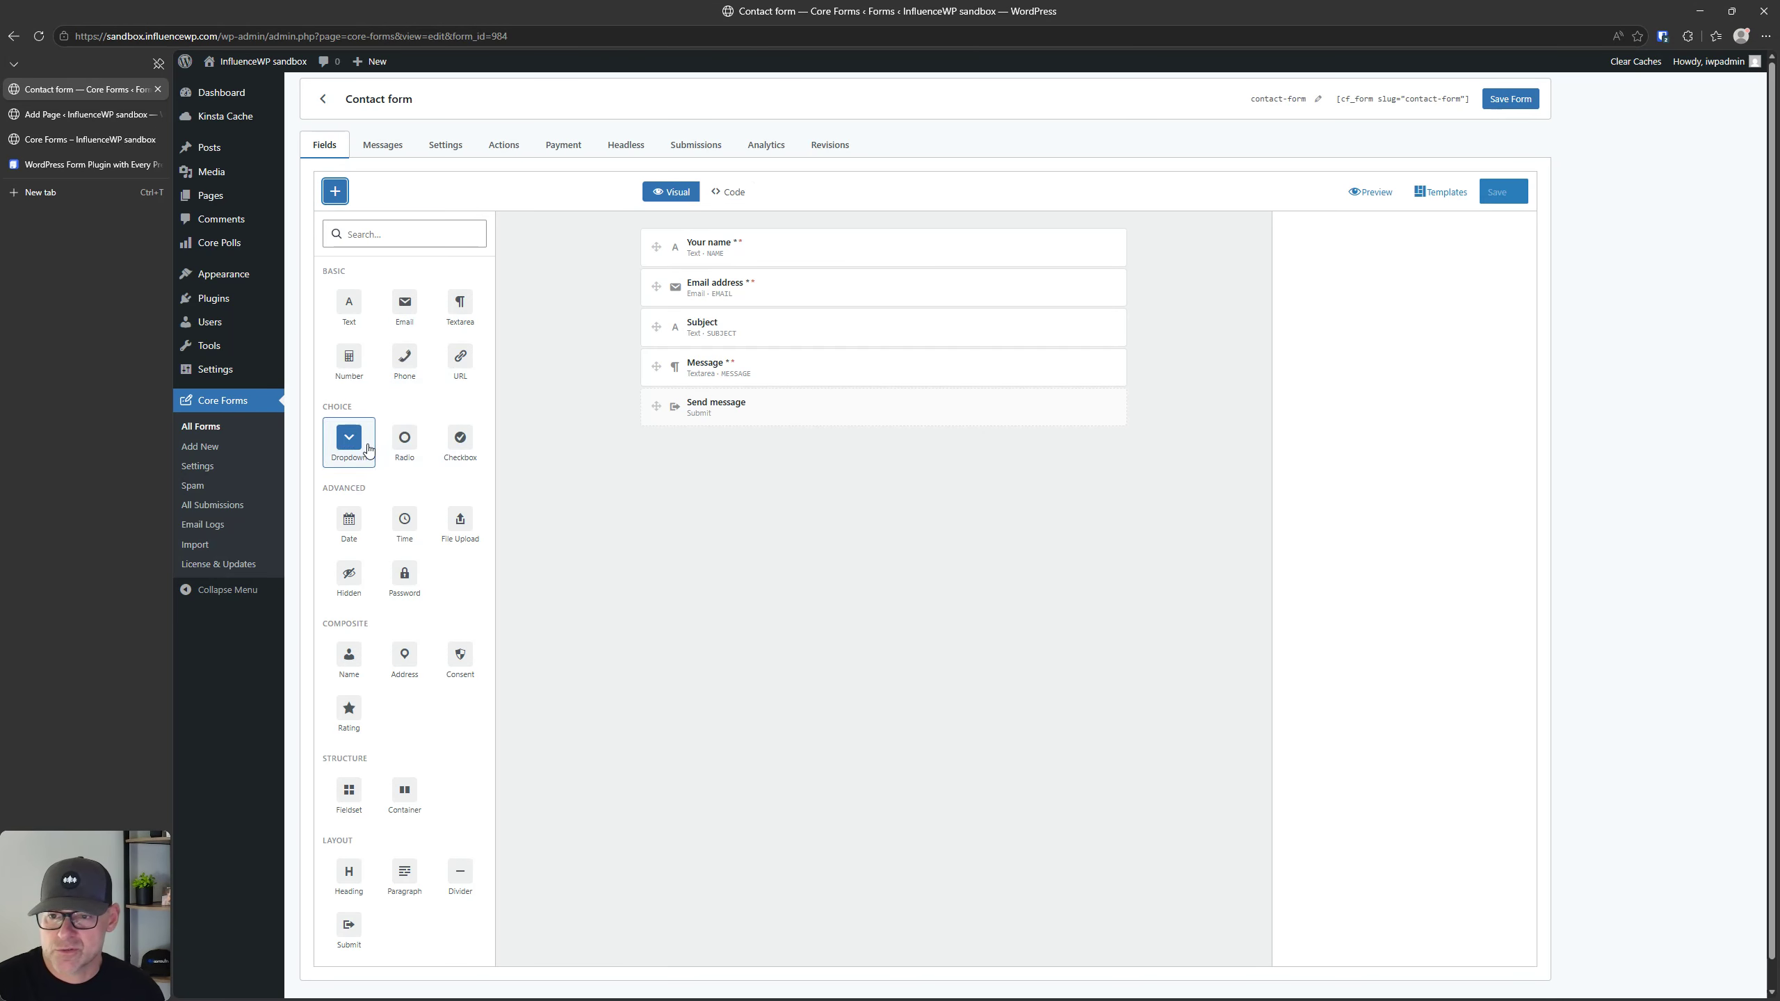
scroll(422, 474, "down", 1)
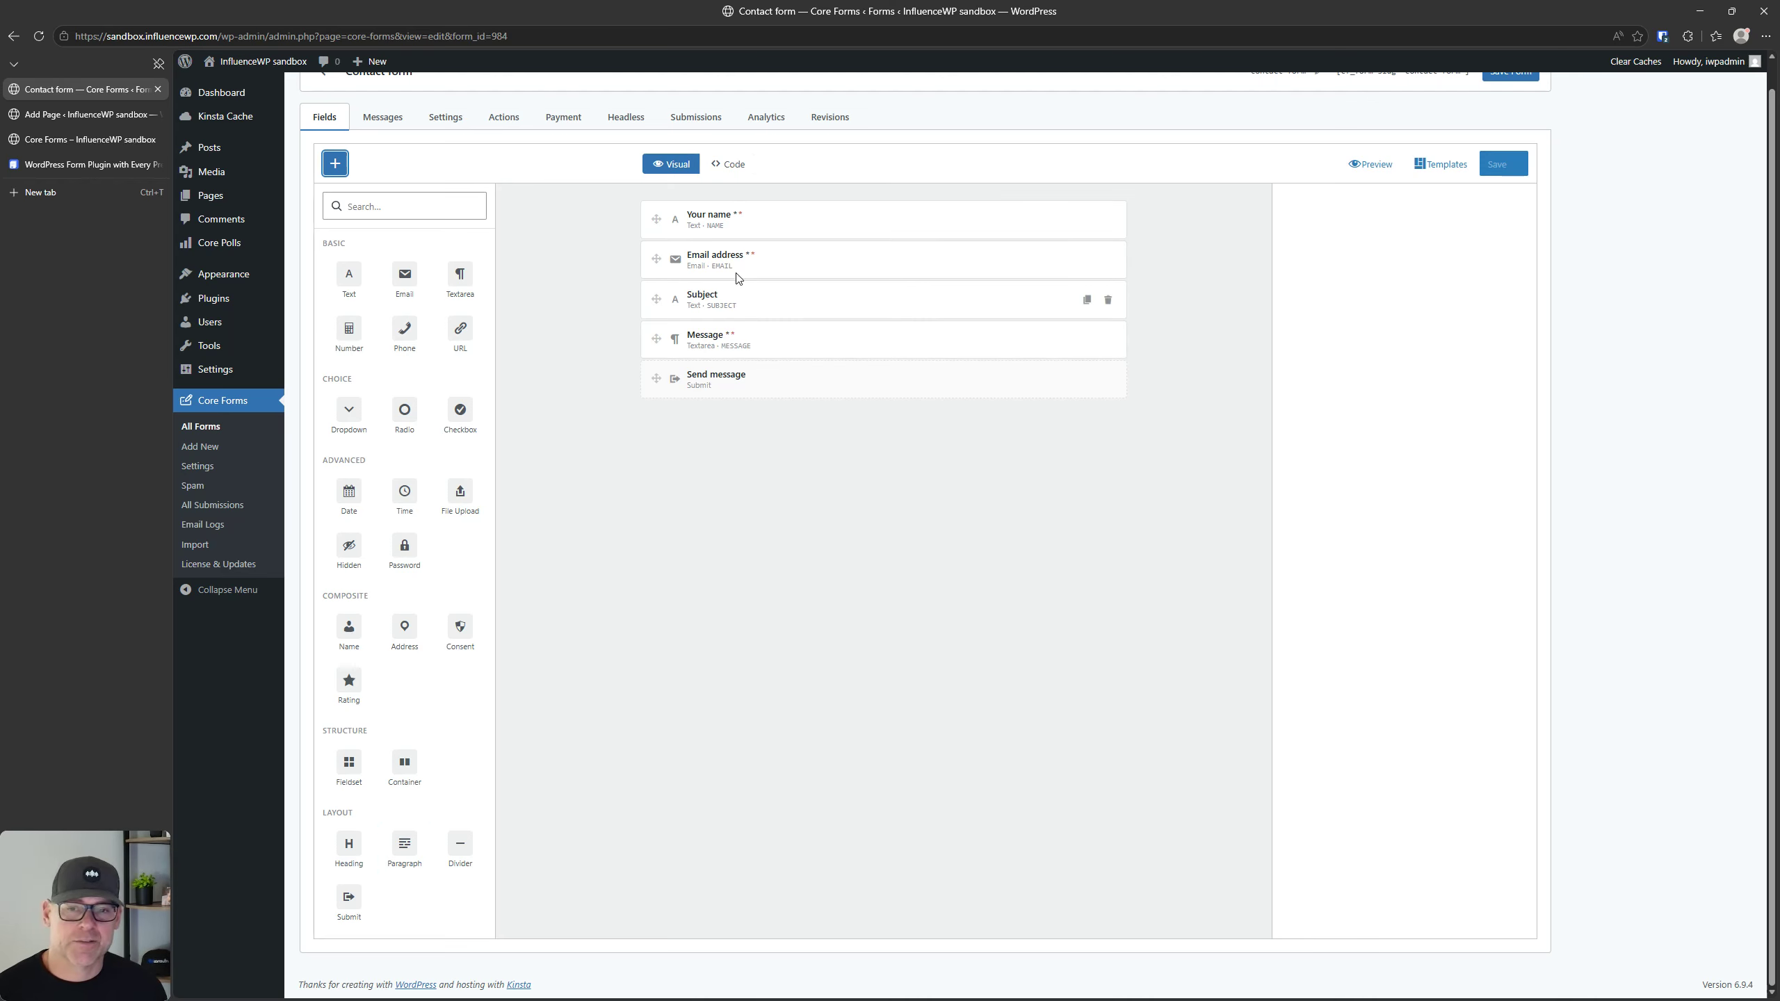
left_click(97, 140)
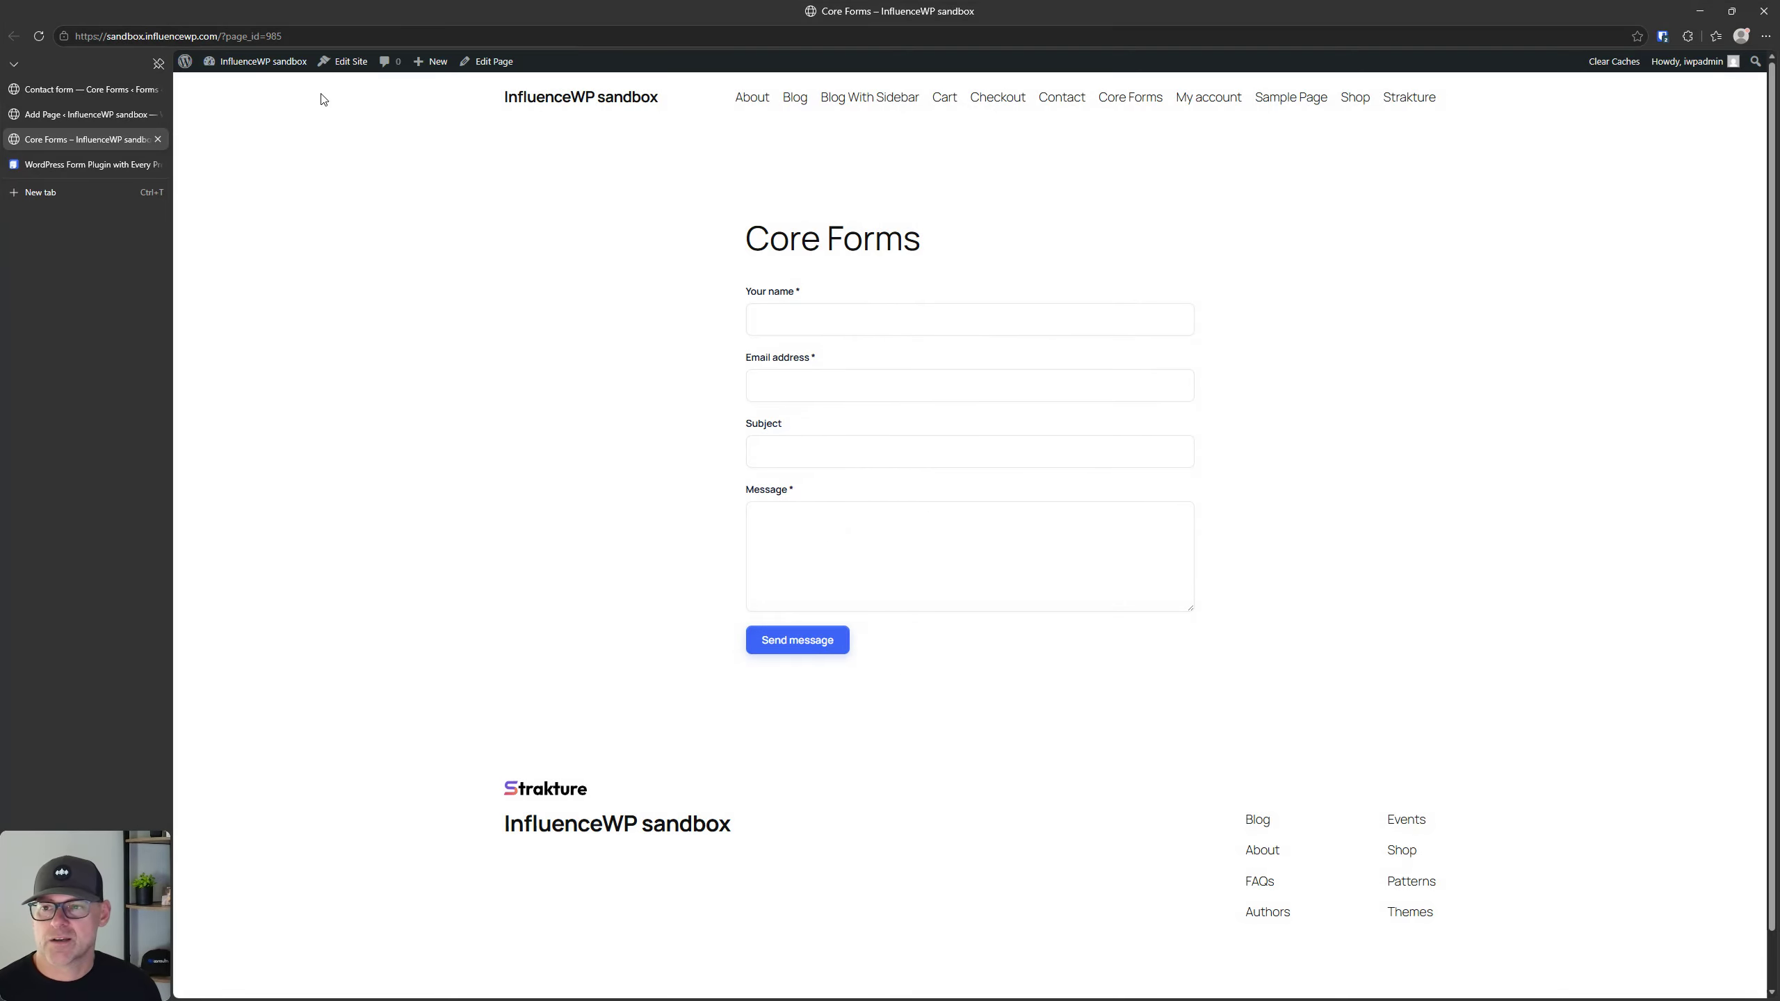
left_click(103, 90)
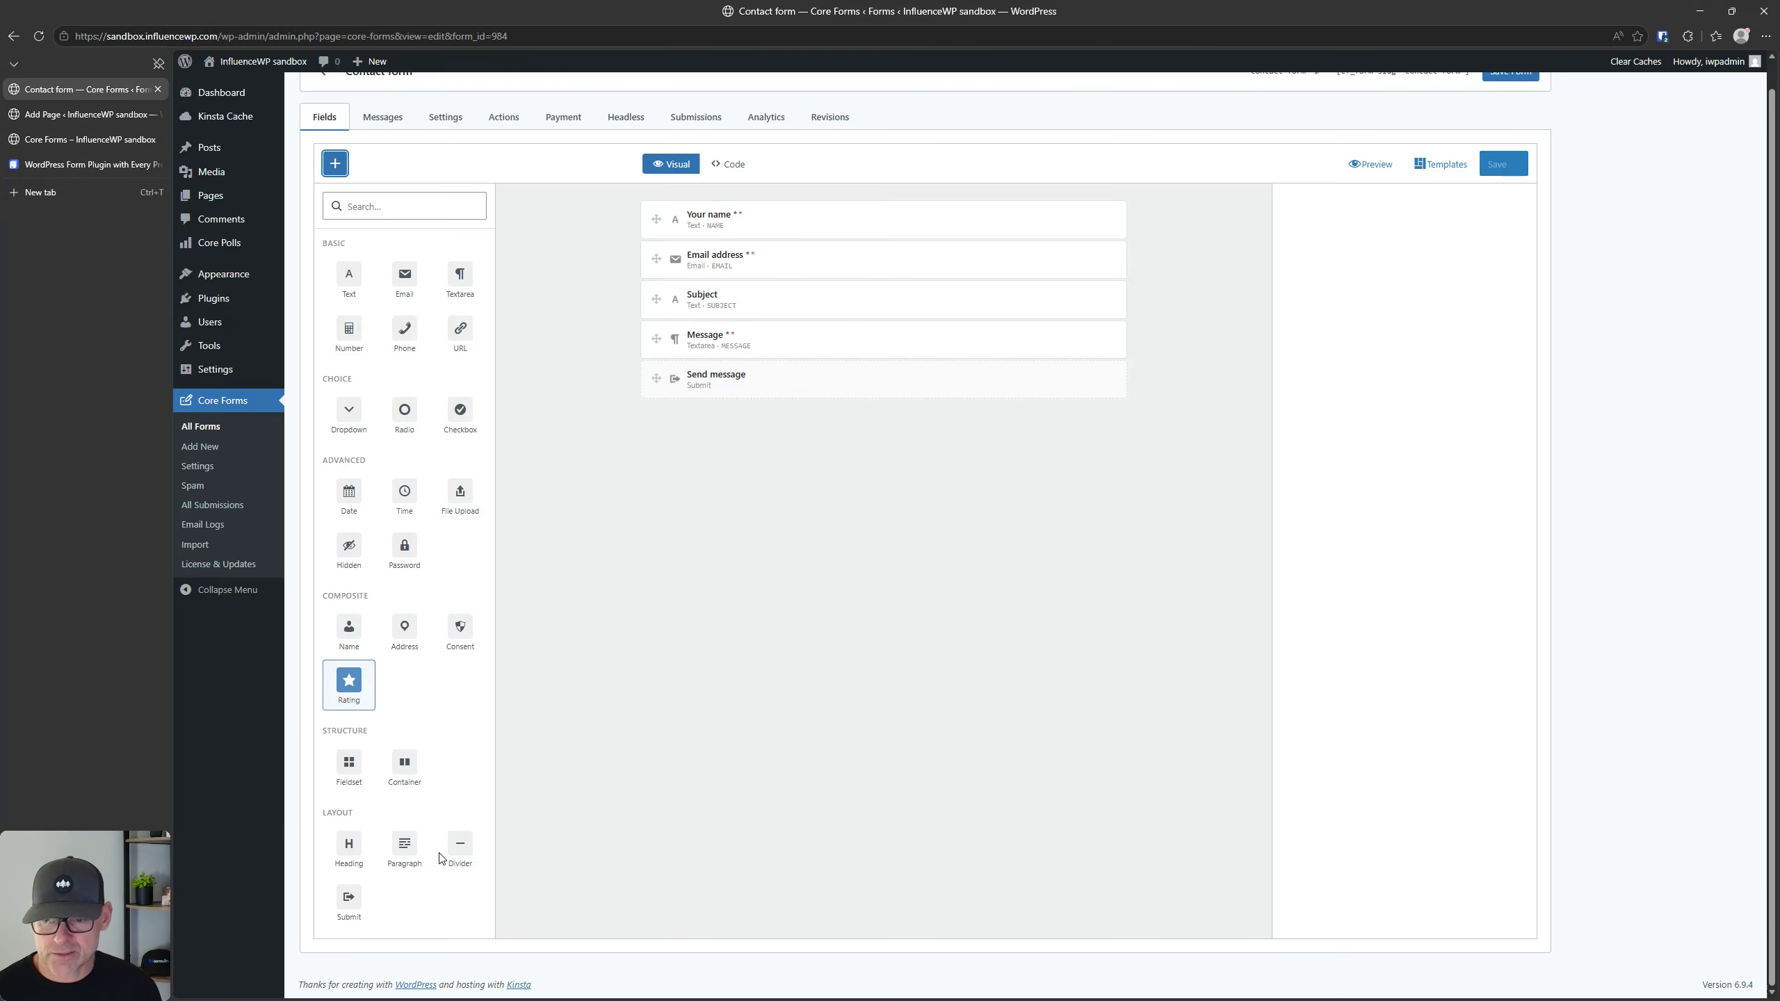
Step: Add a Container to the contact form and move the Subject field to the start of the form
left_click(406, 764)
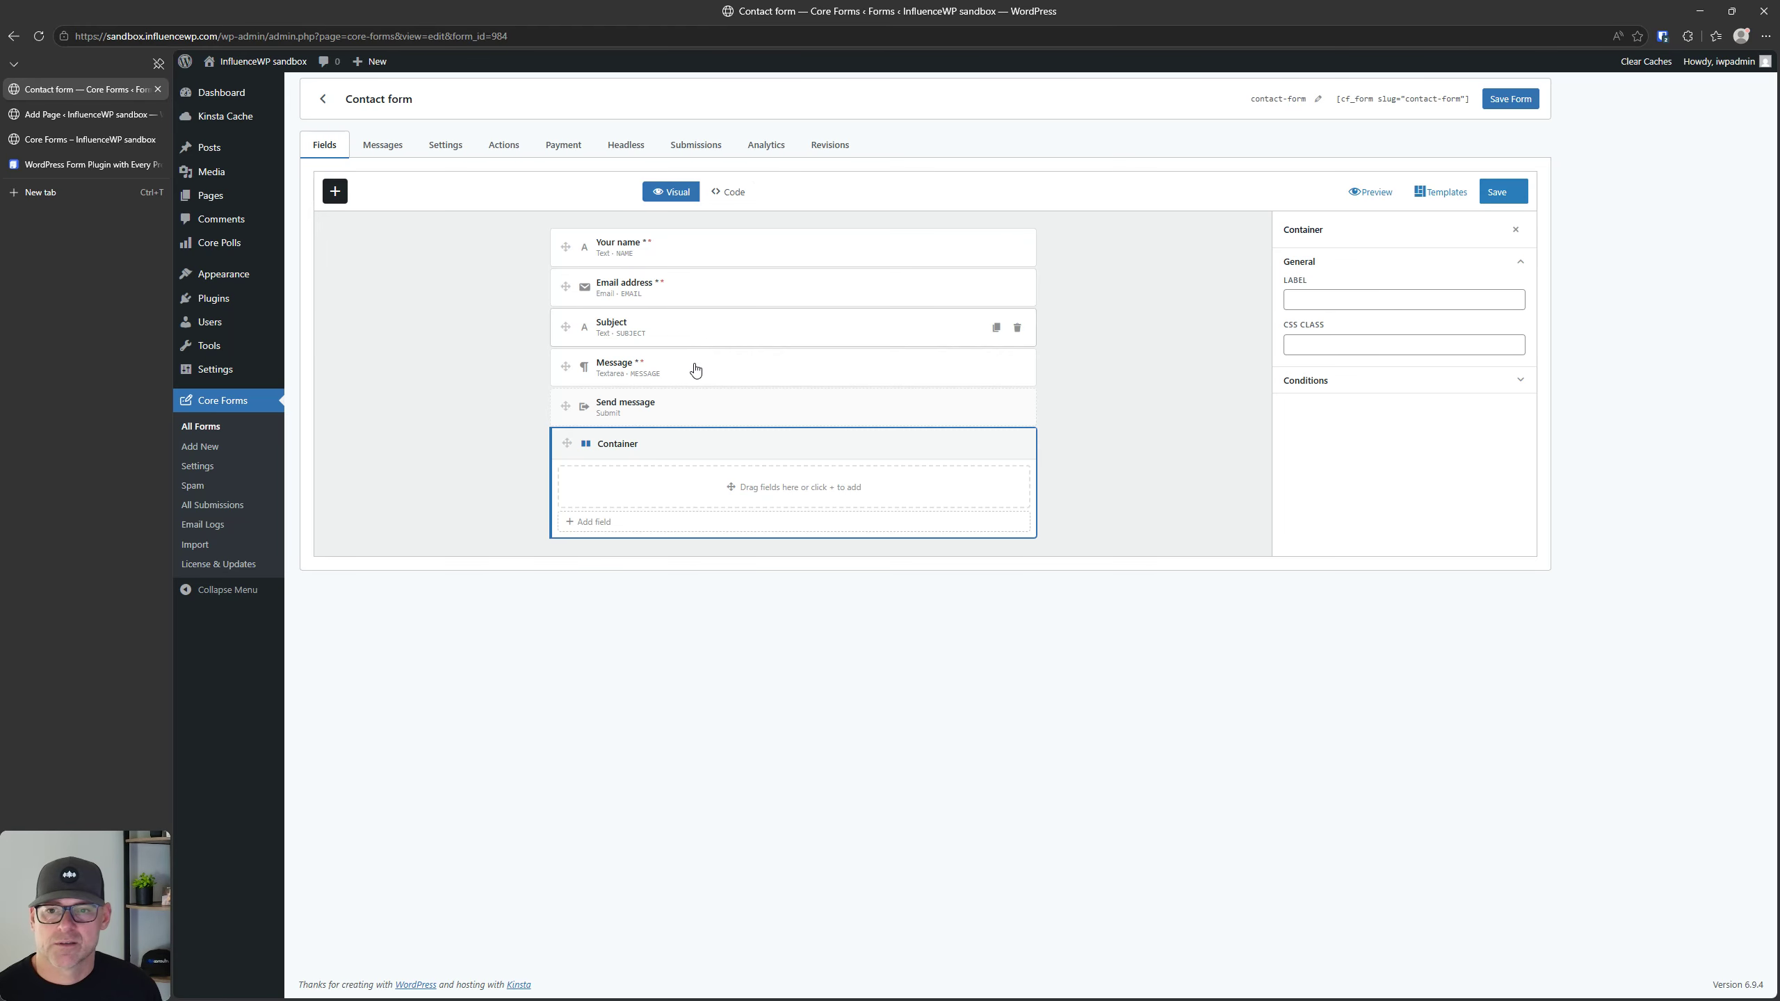
left_click(617, 329)
left_click_drag(617, 329, 563, 240)
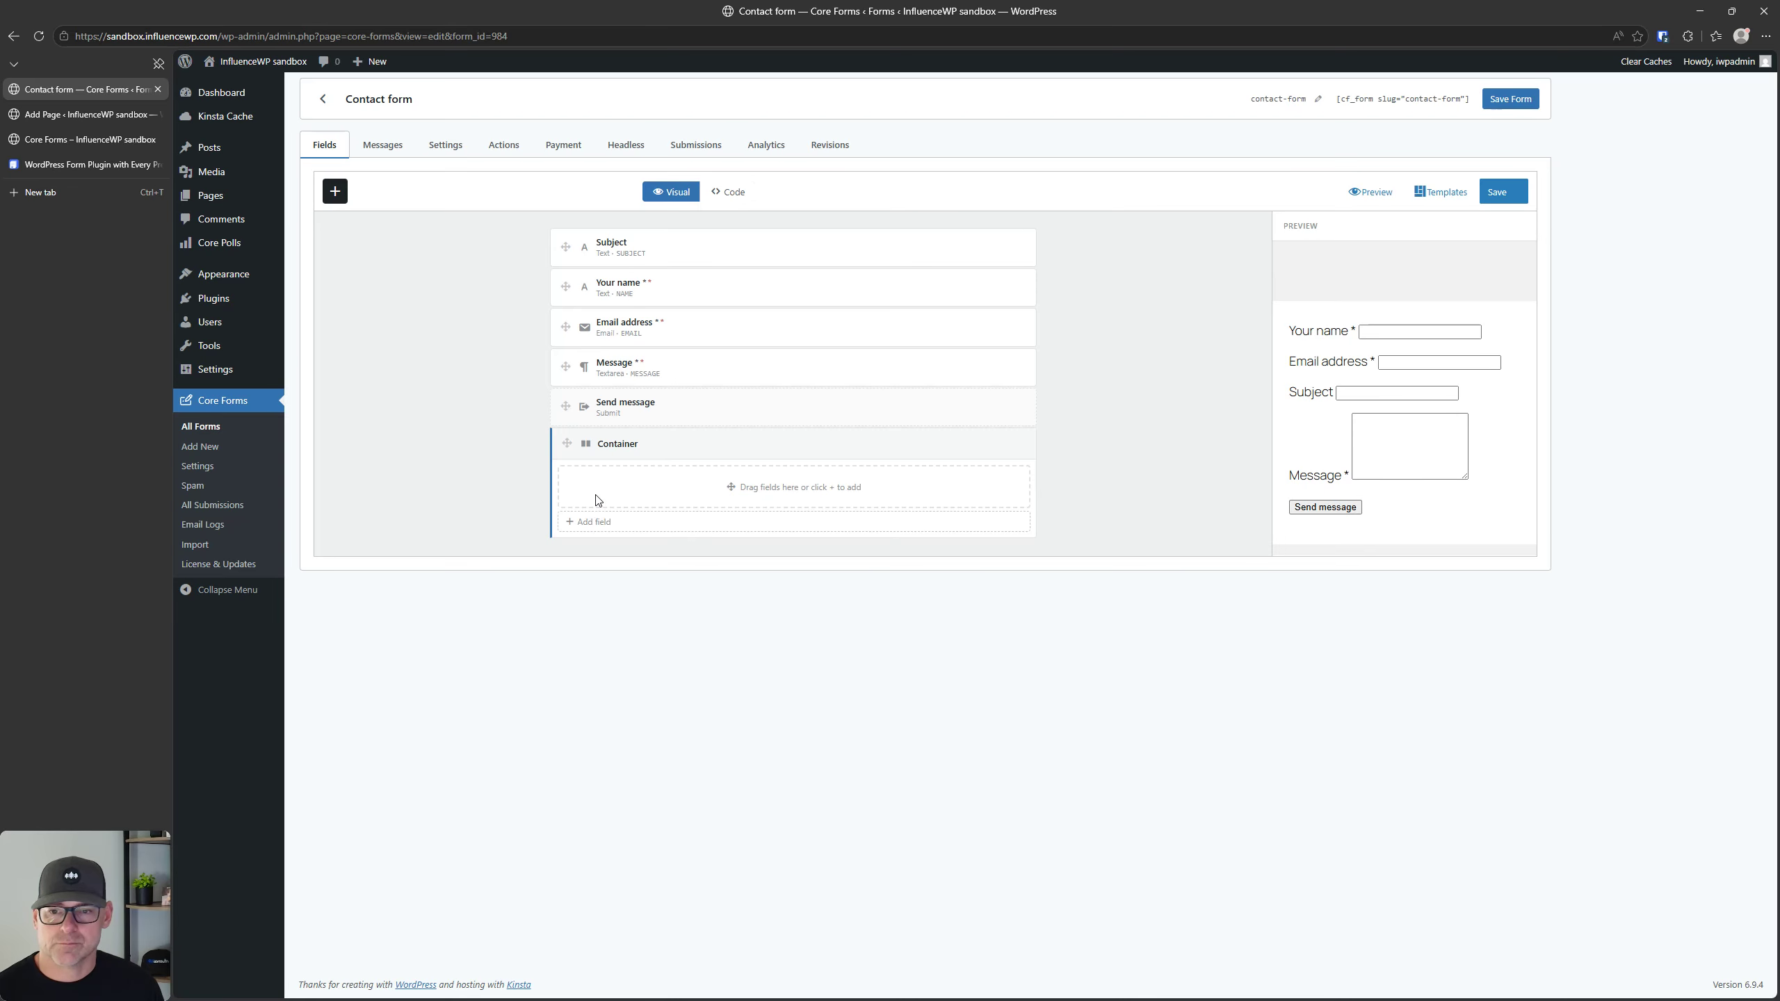
Step: Move the Your name and Email address fields into the container
left_click(589, 526)
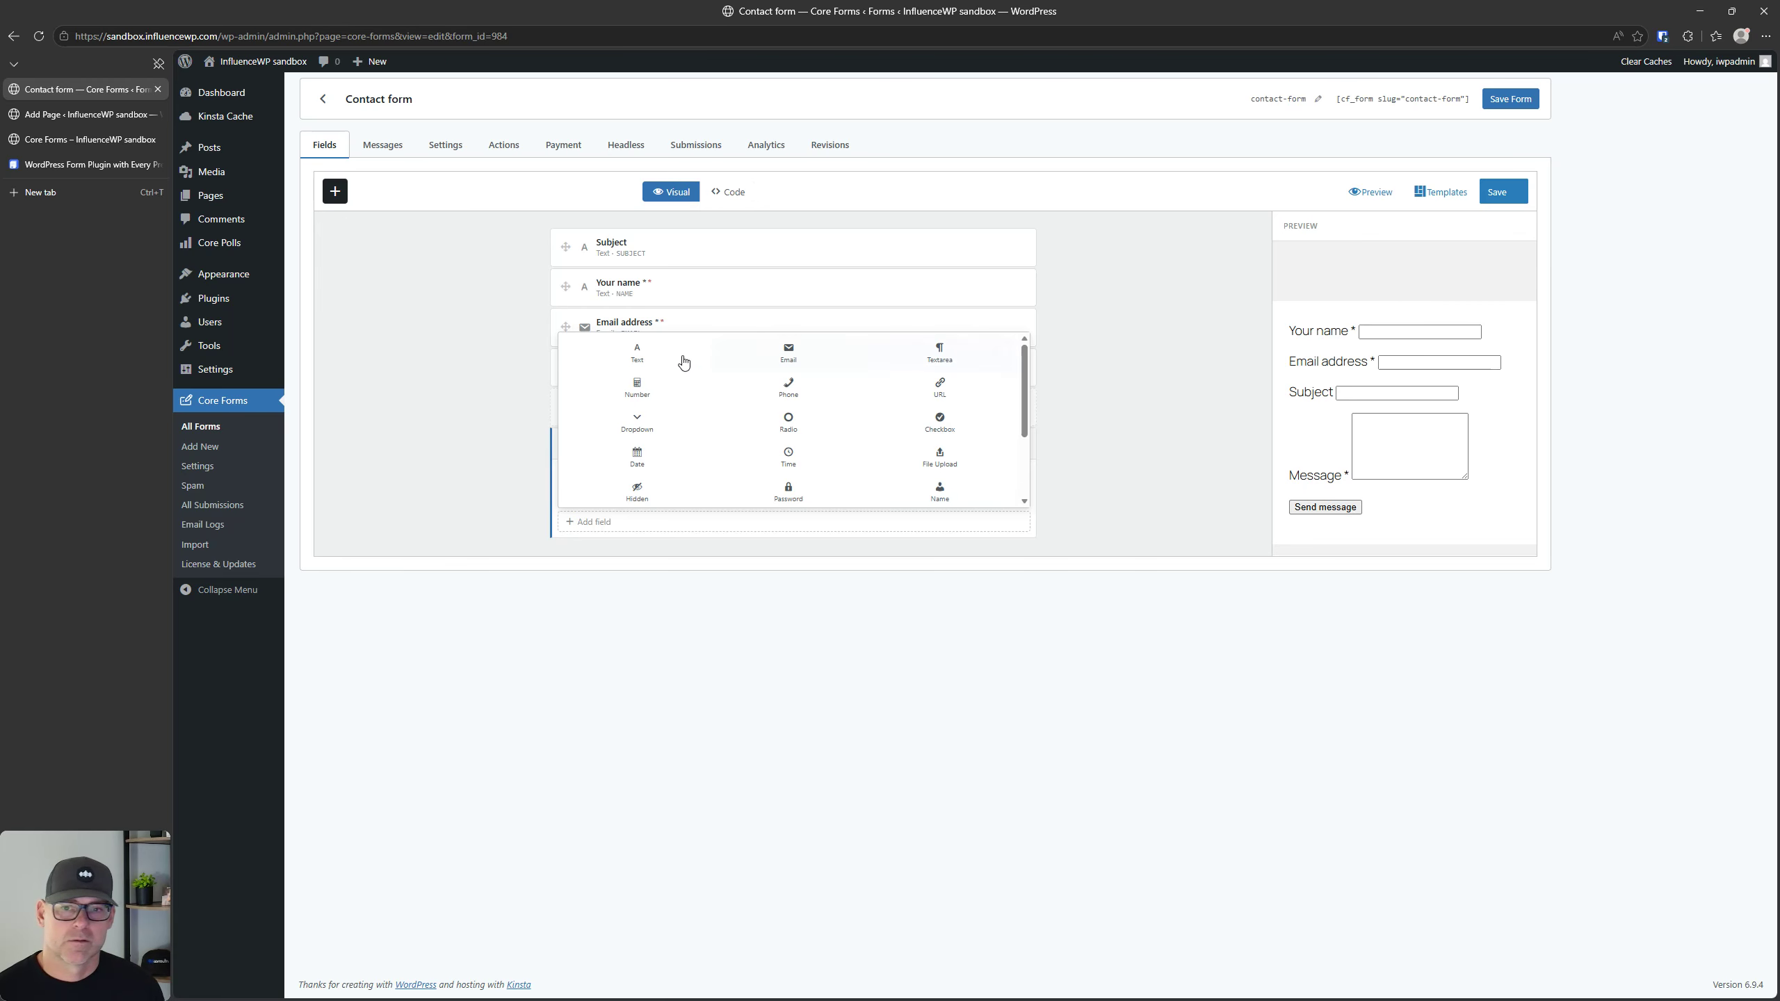
left_click(591, 522)
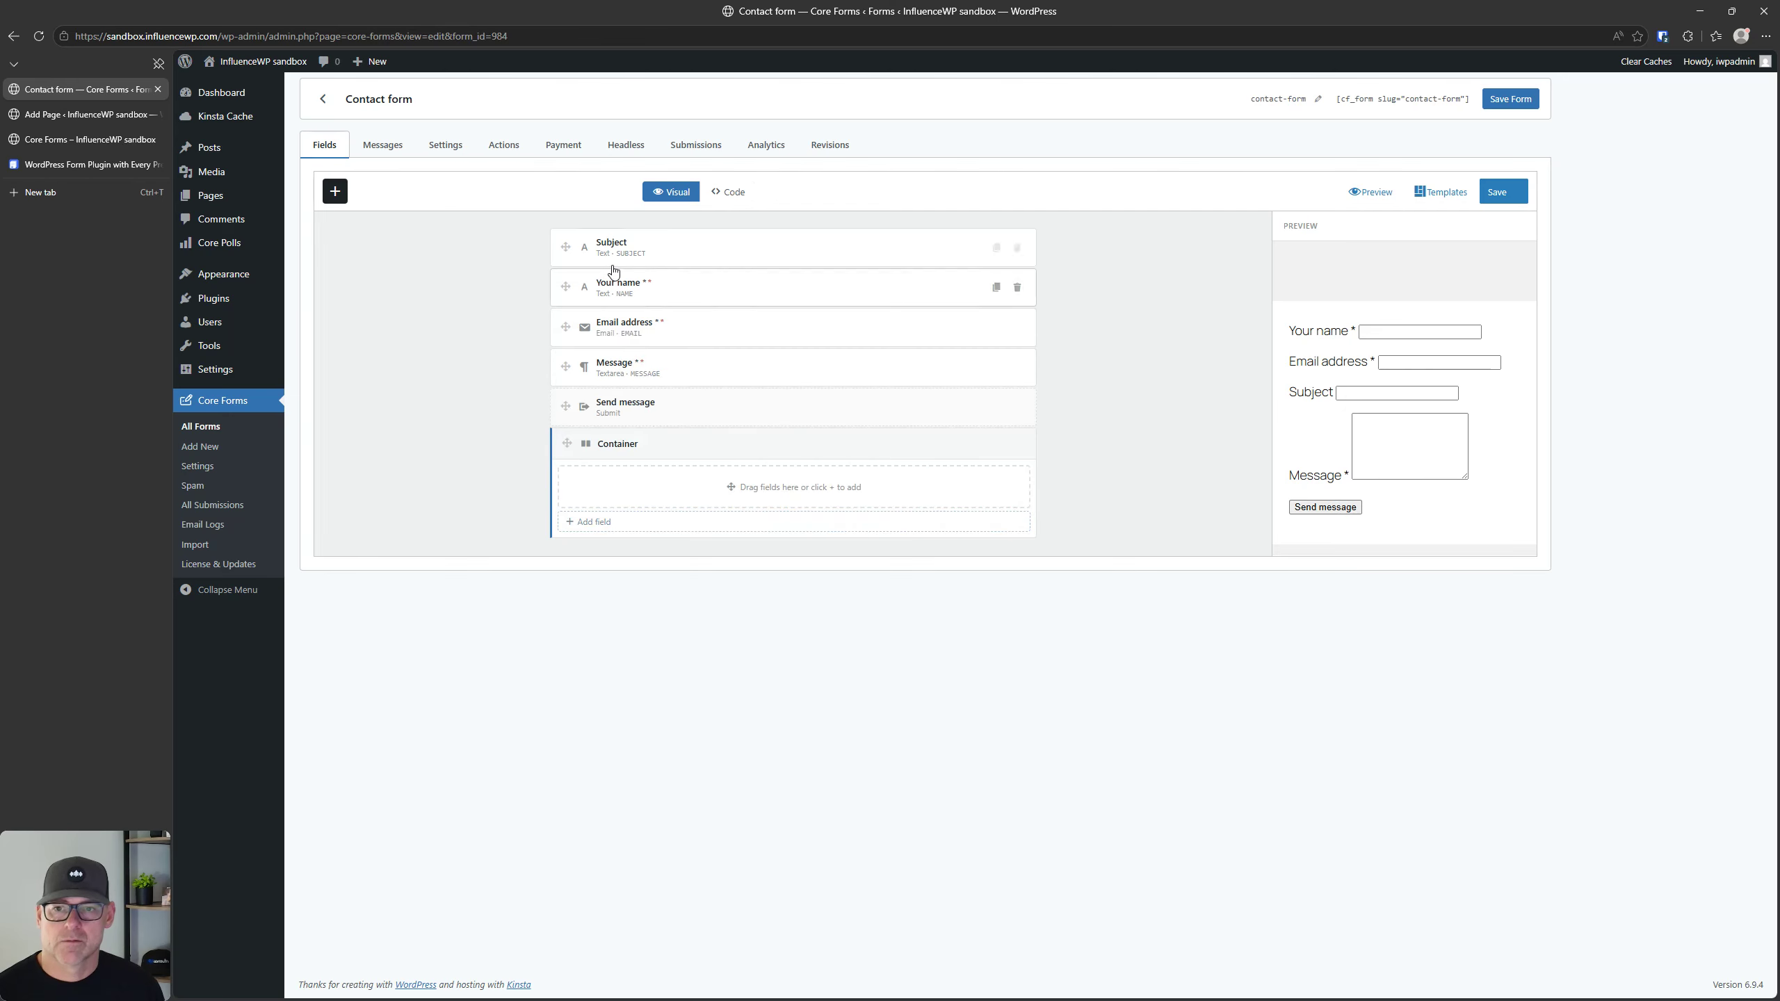
left_click_drag(566, 287, 612, 482)
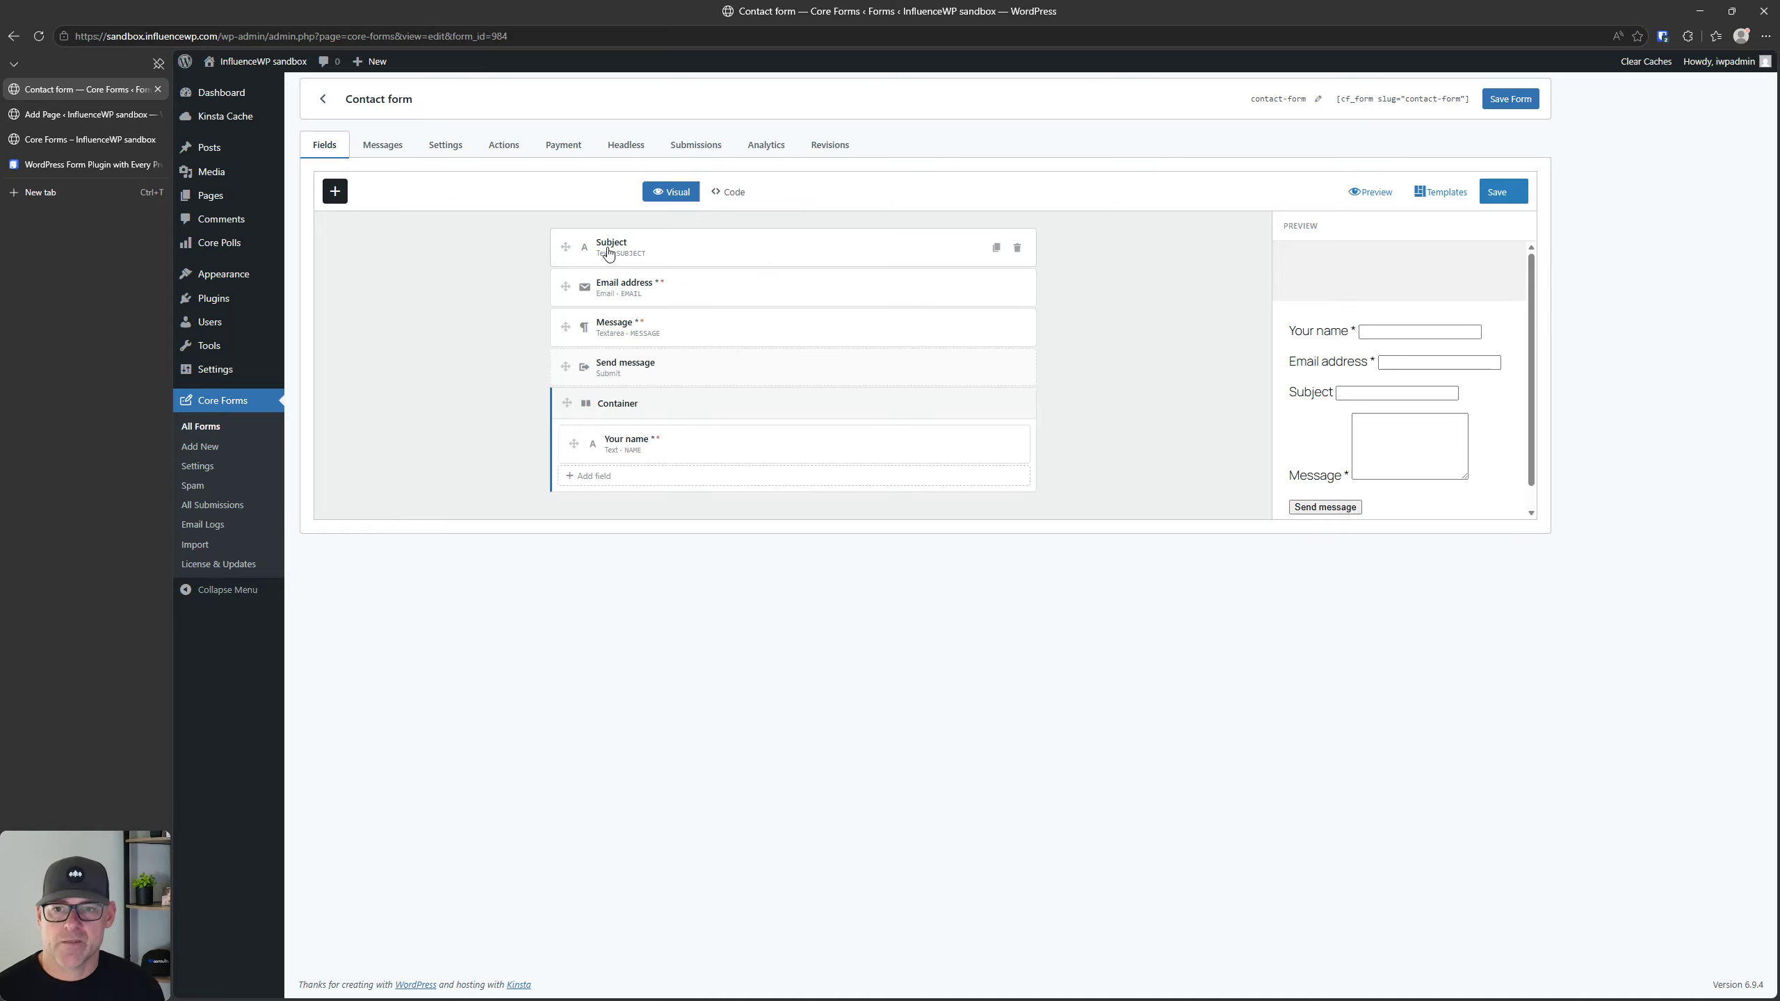
left_click_drag(565, 284, 585, 436)
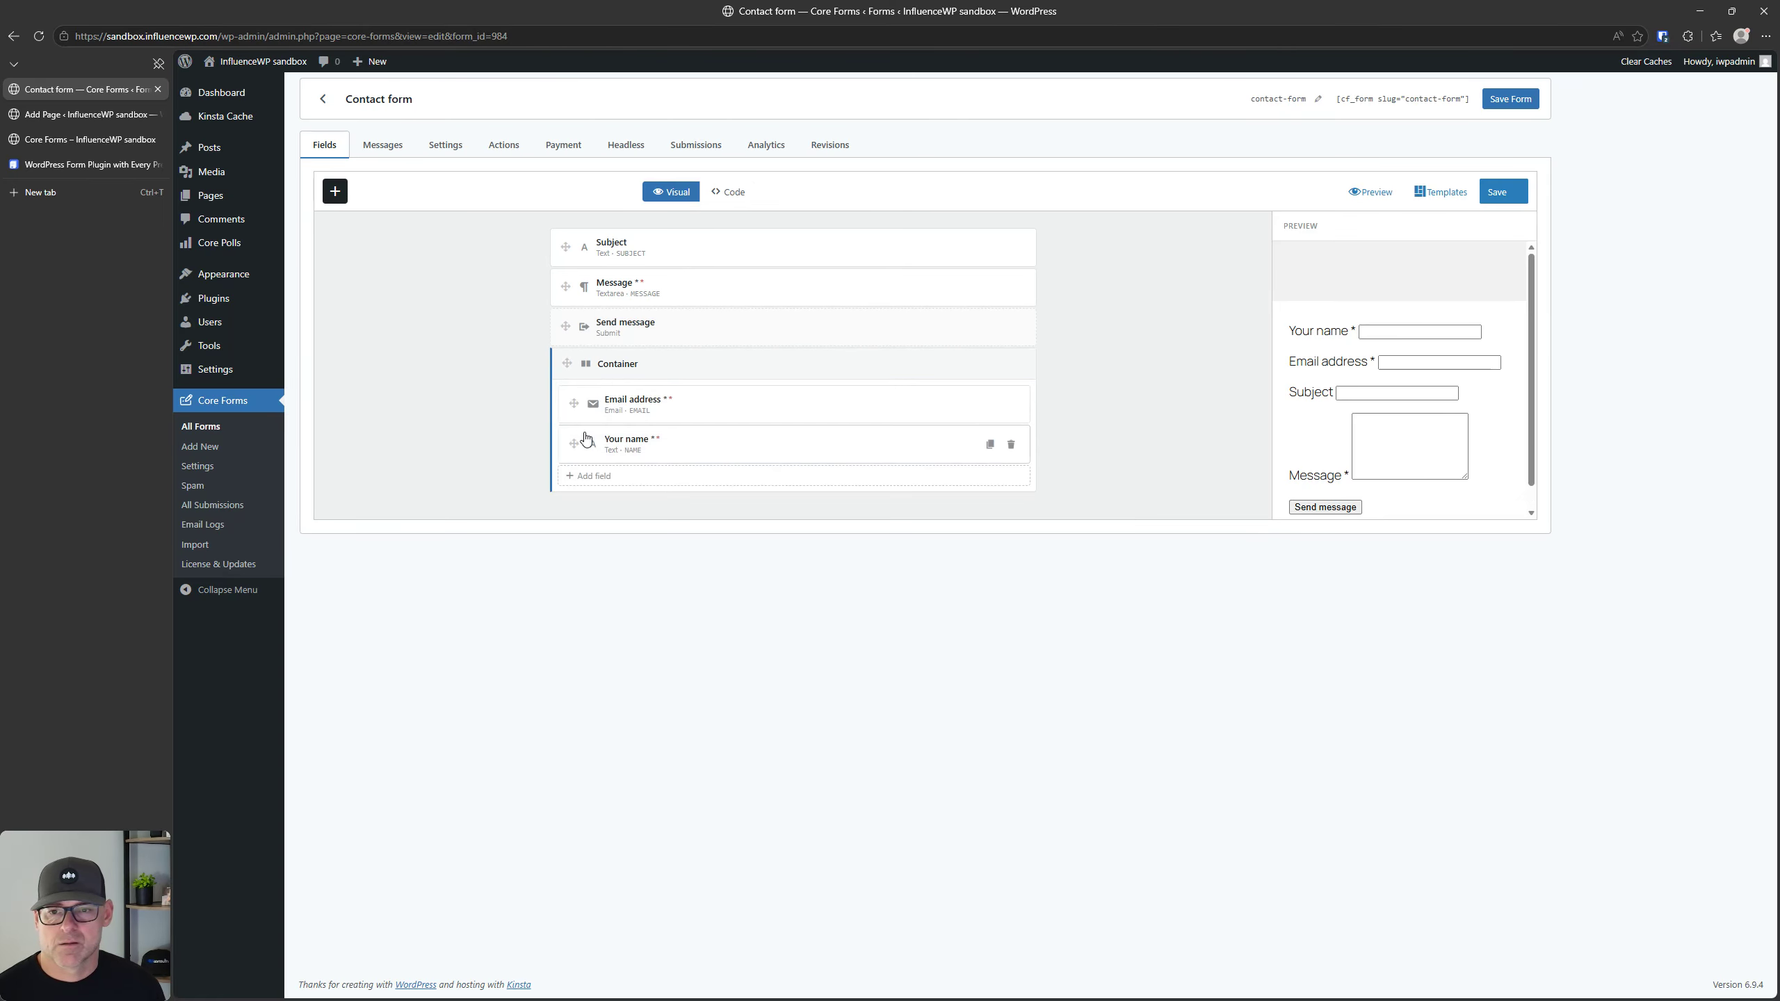
Step: Examine the container's general and condition settings and compare them with the Email address field's settings
left_click(623, 366)
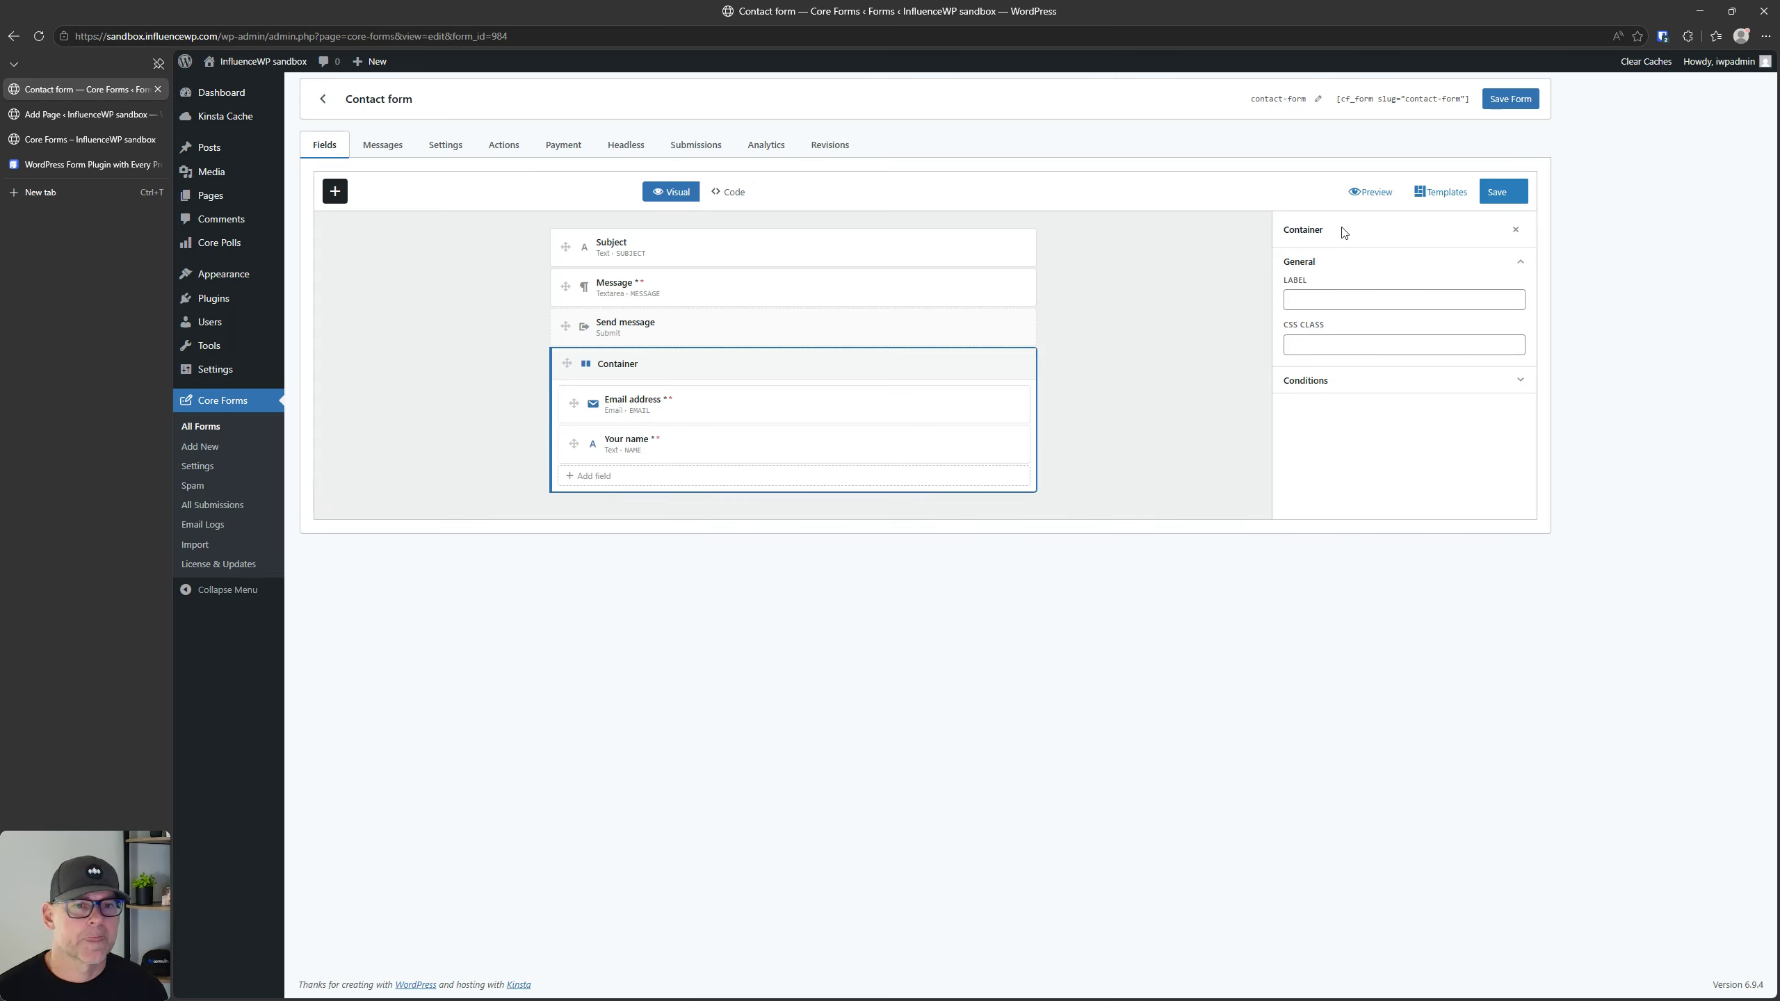
left_click(1343, 387)
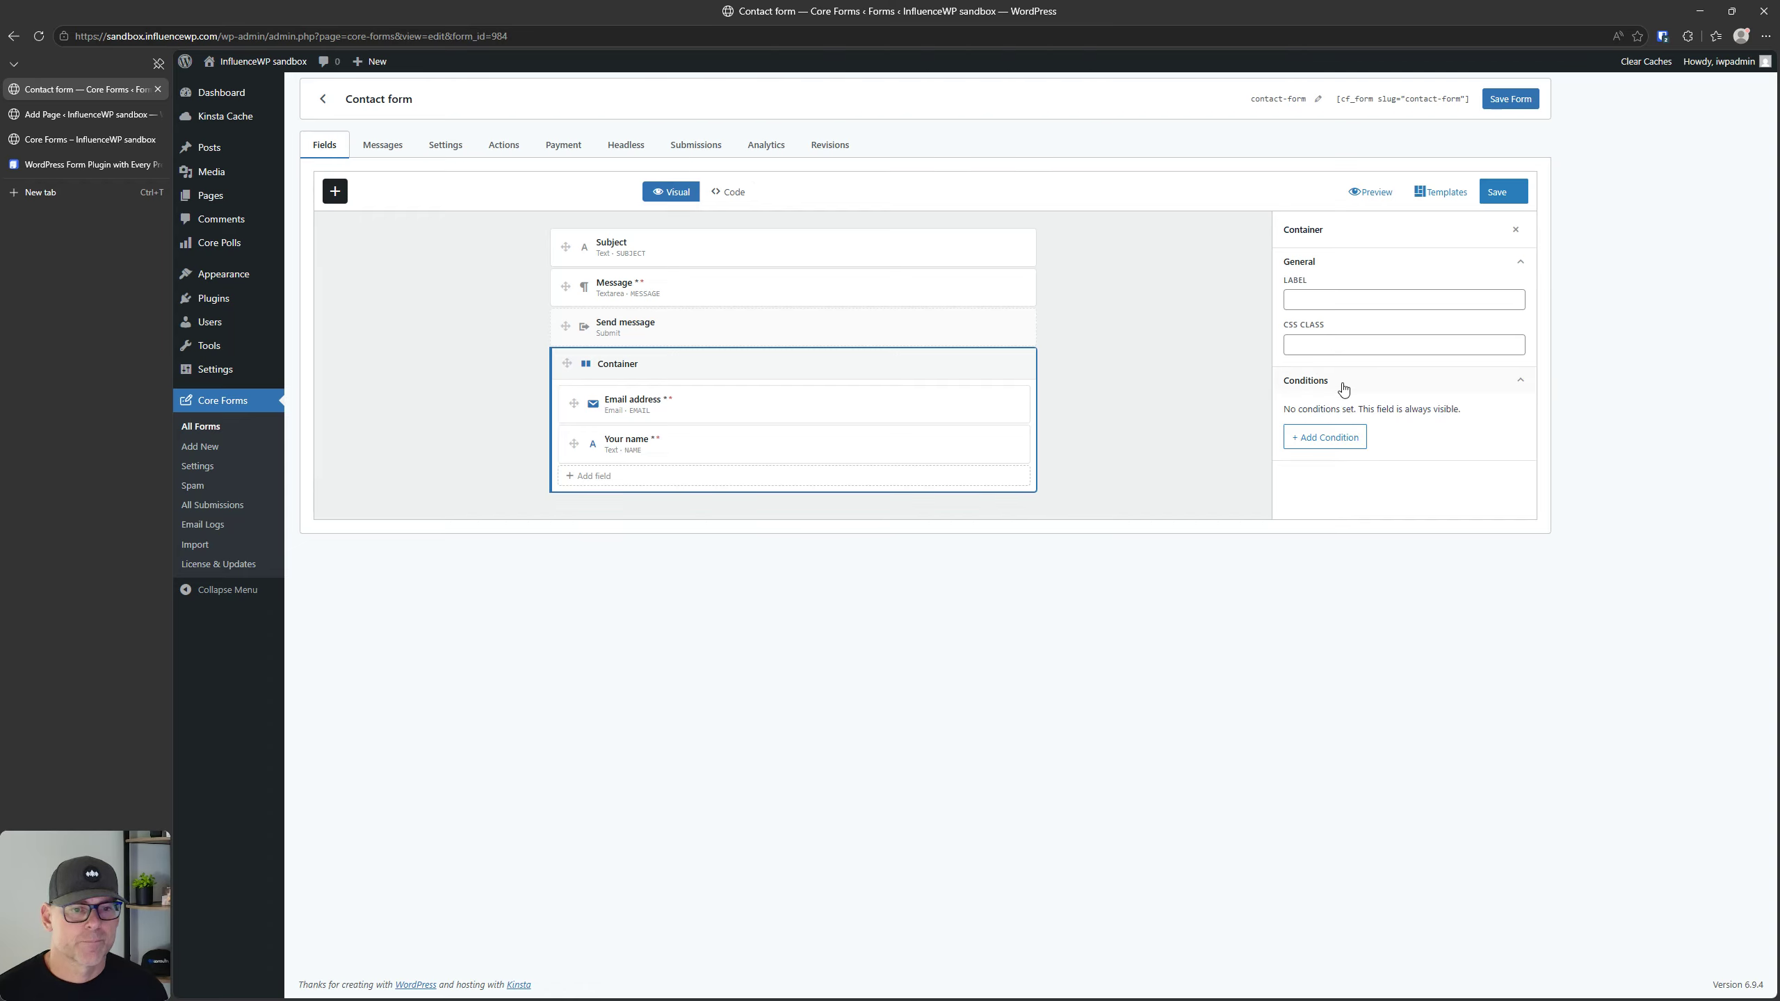
left_click(1342, 388)
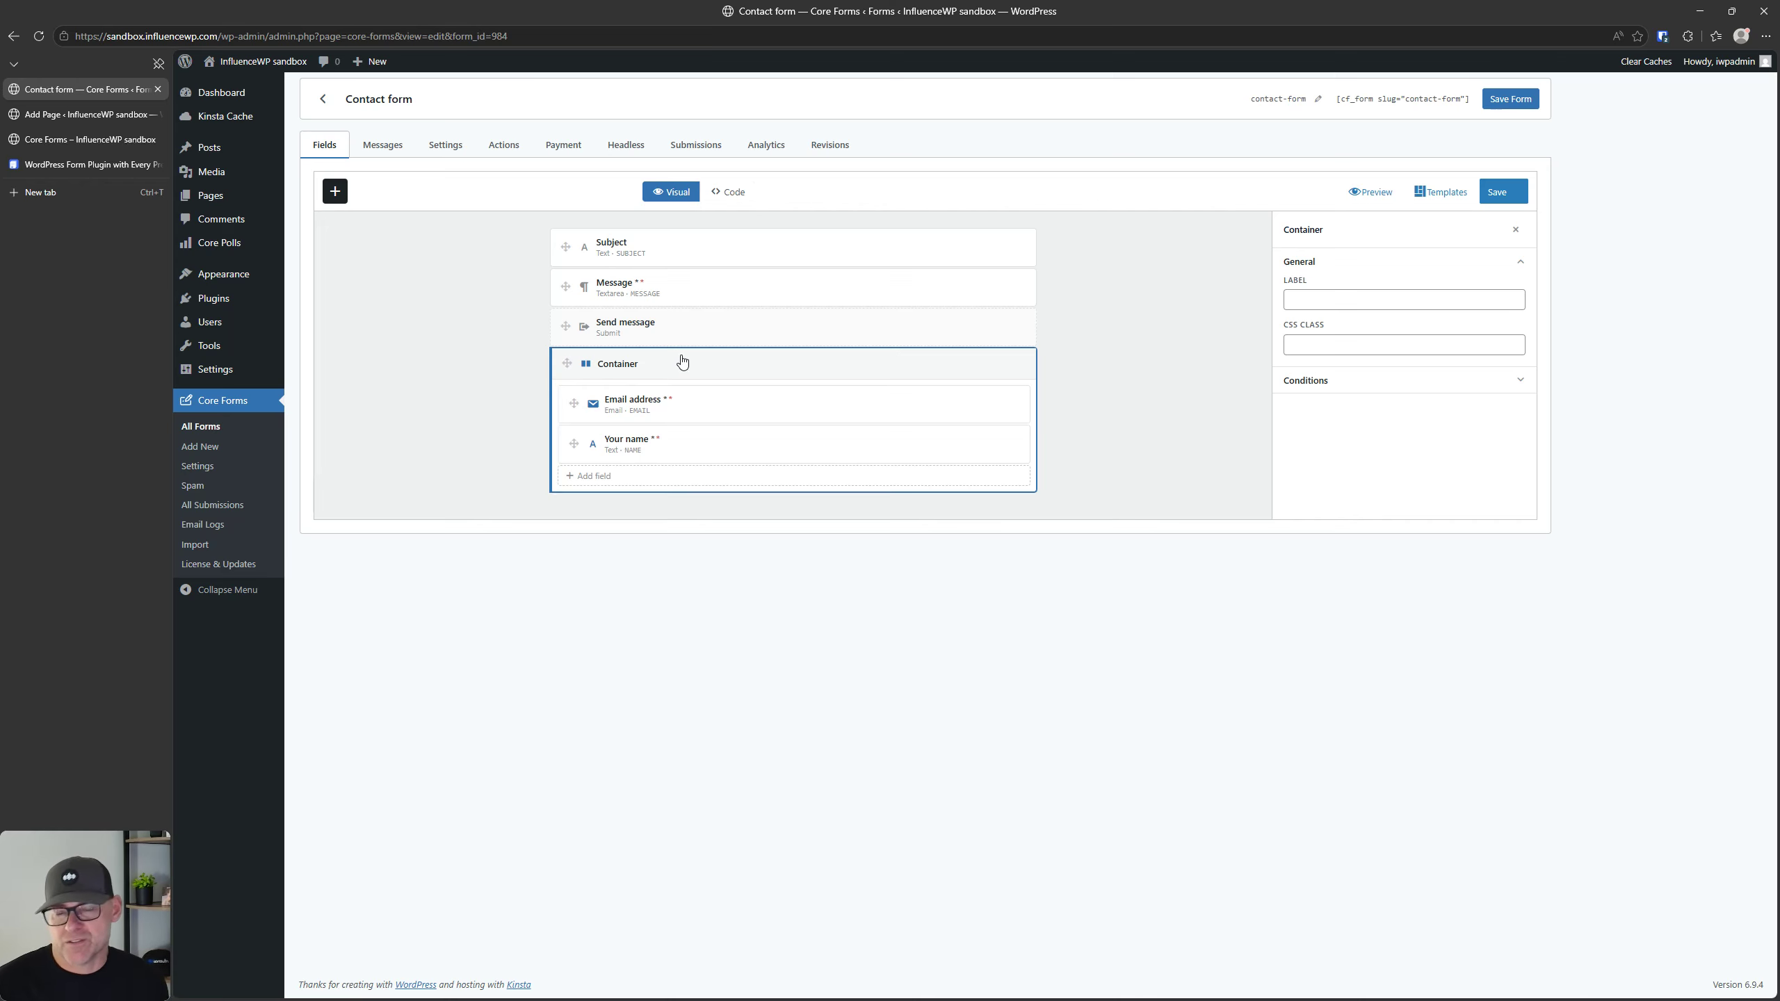
left_click(715, 412)
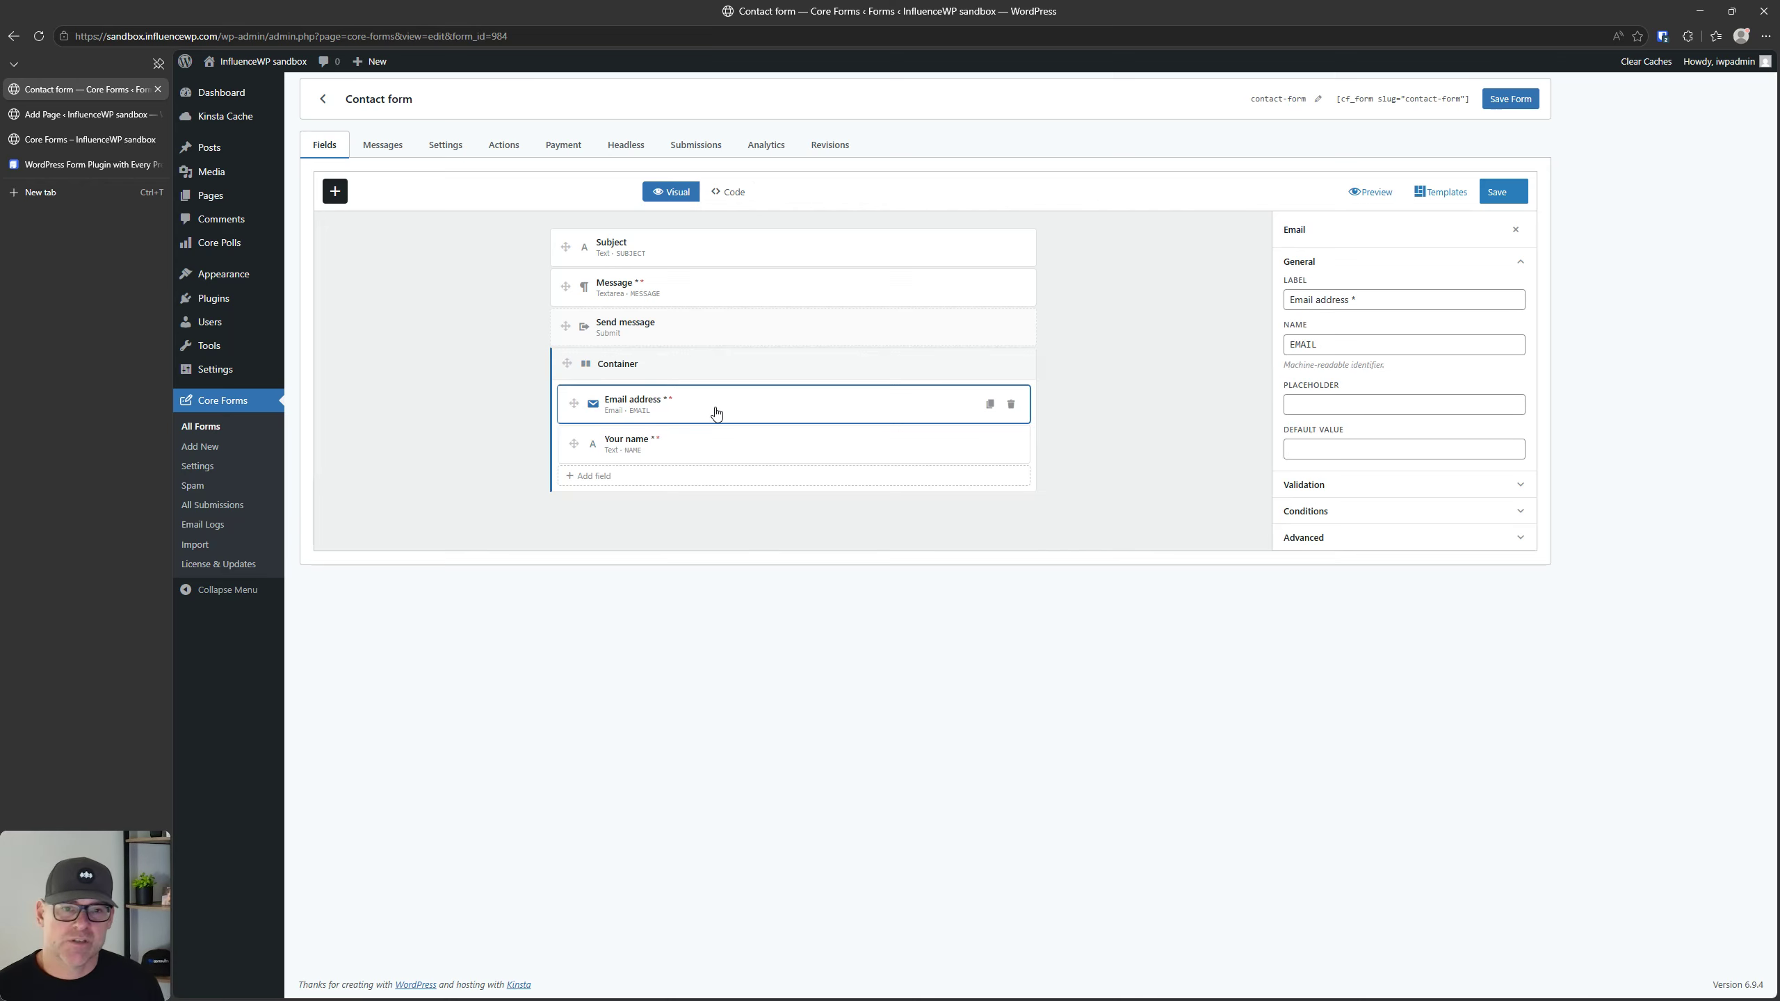
left_click(709, 372)
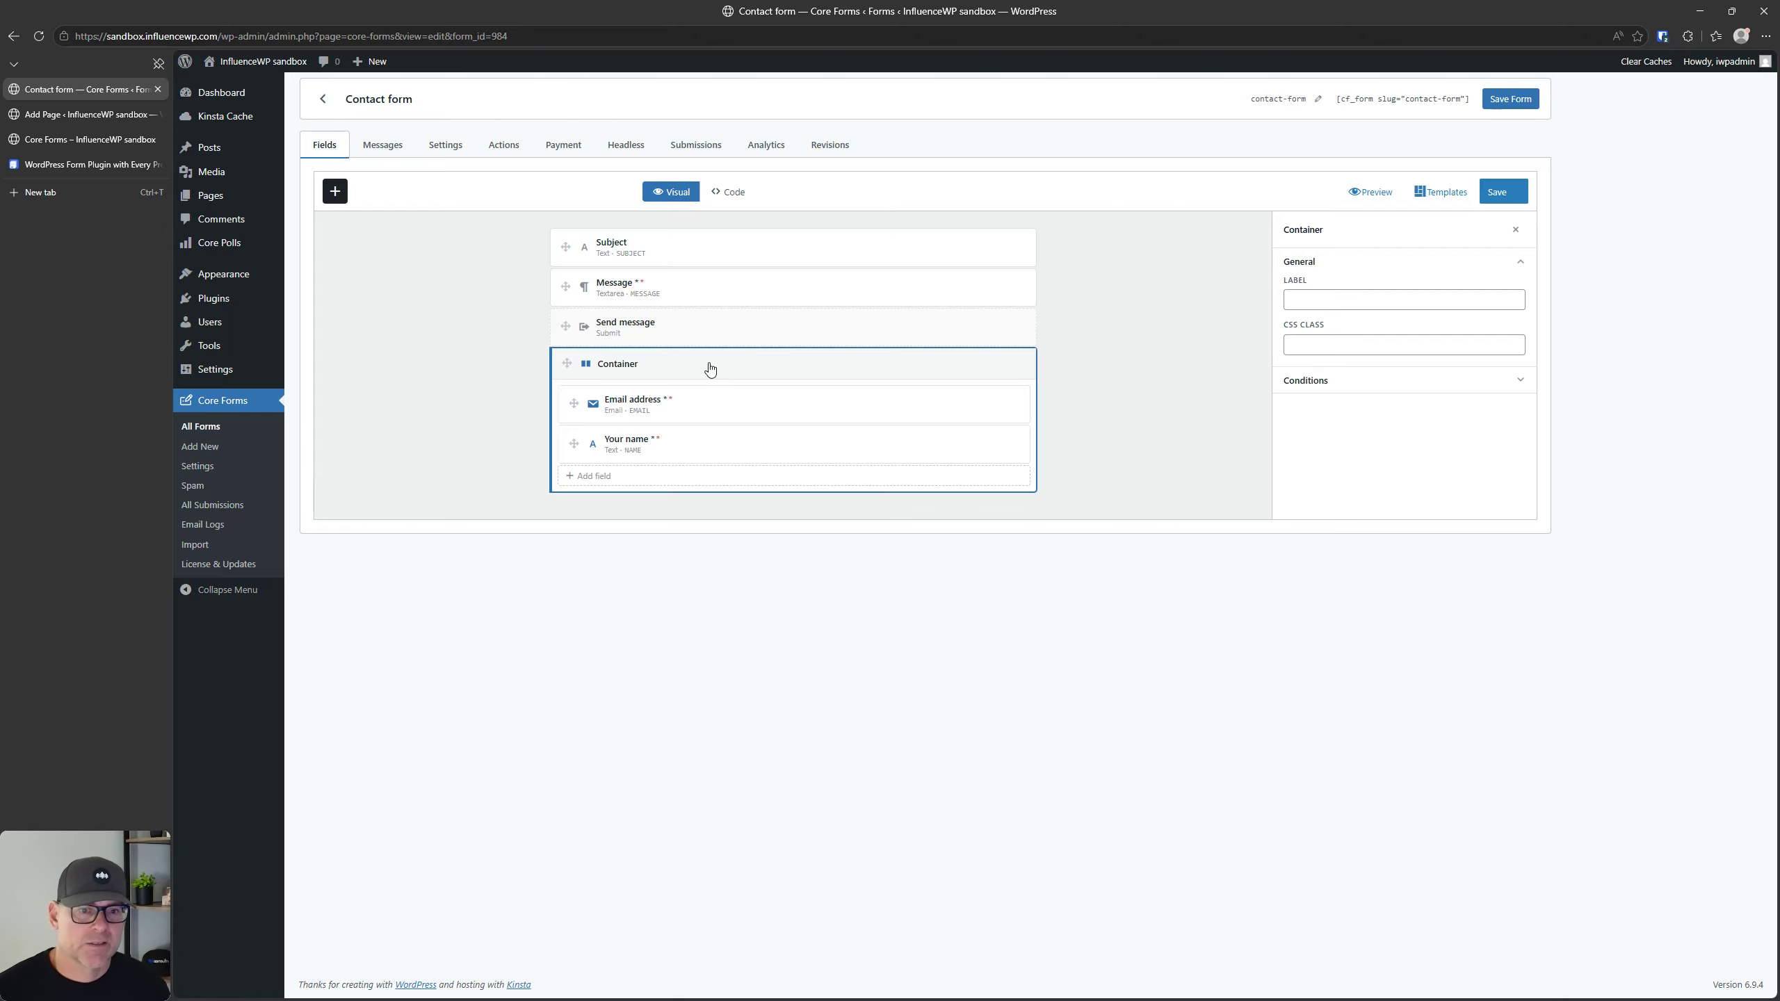
left_click(1337, 381)
left_click(1338, 380)
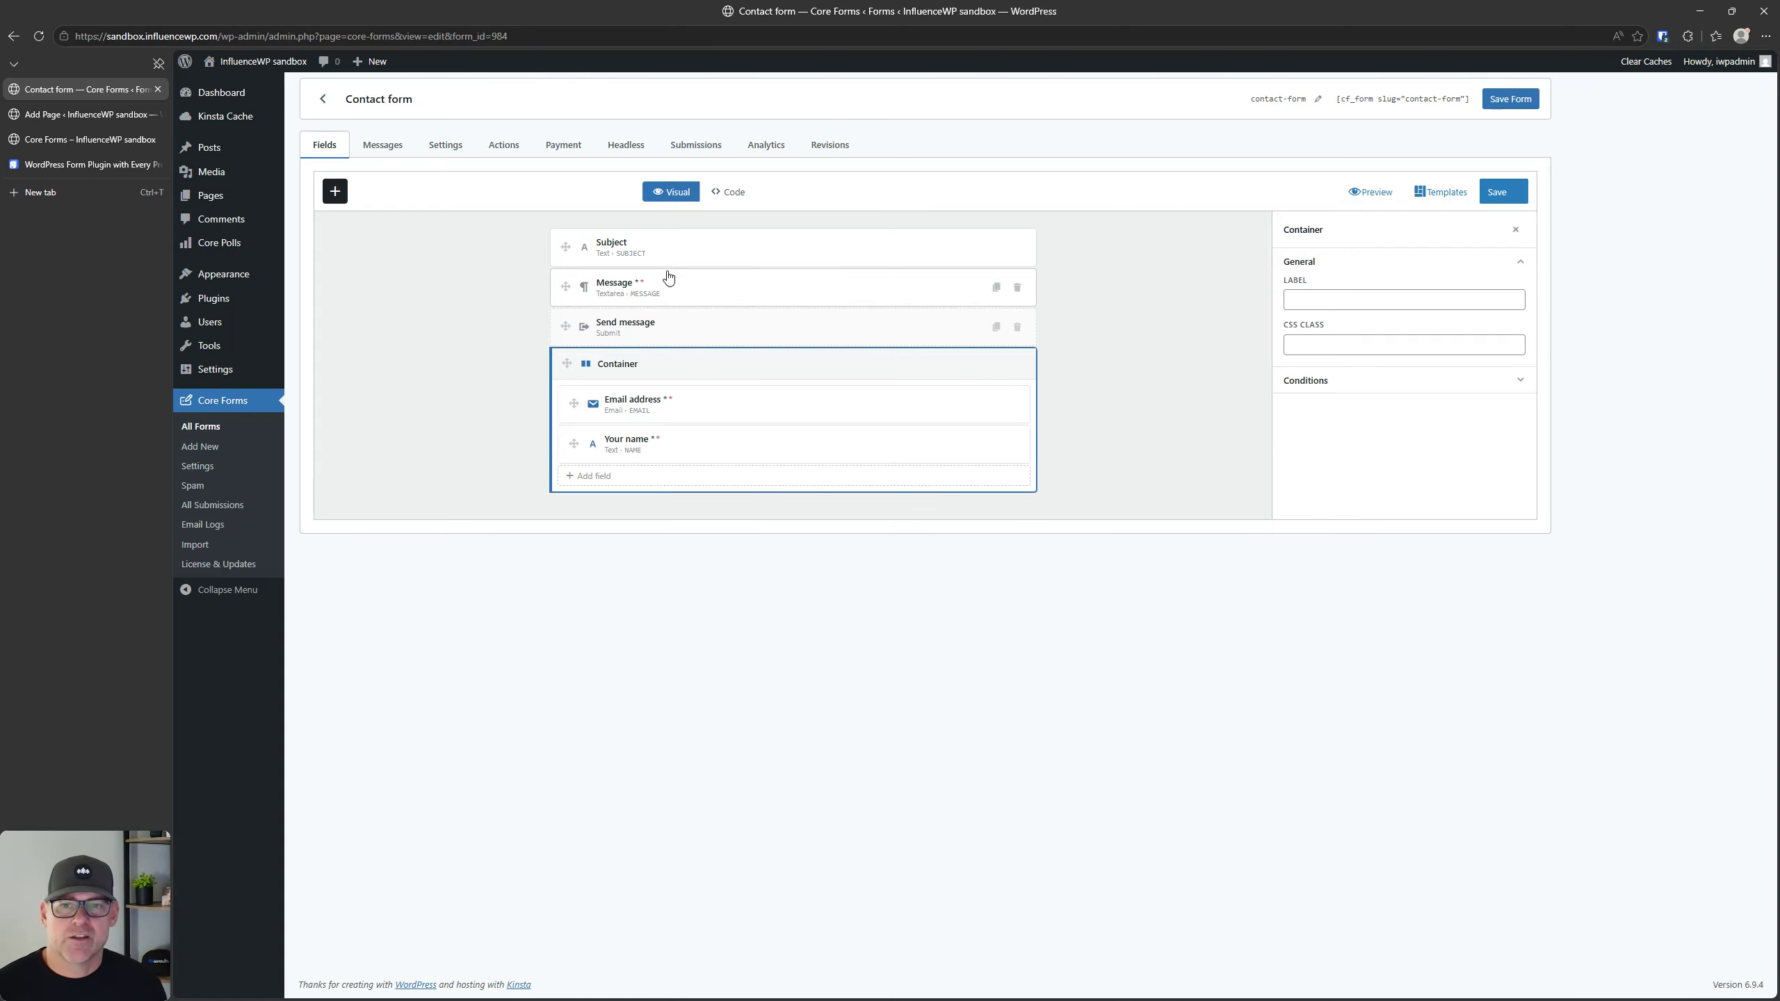
Step: Switch the form to its code view and back to the visual builder, and reload the page to discard the unsaved changes
left_click(732, 196)
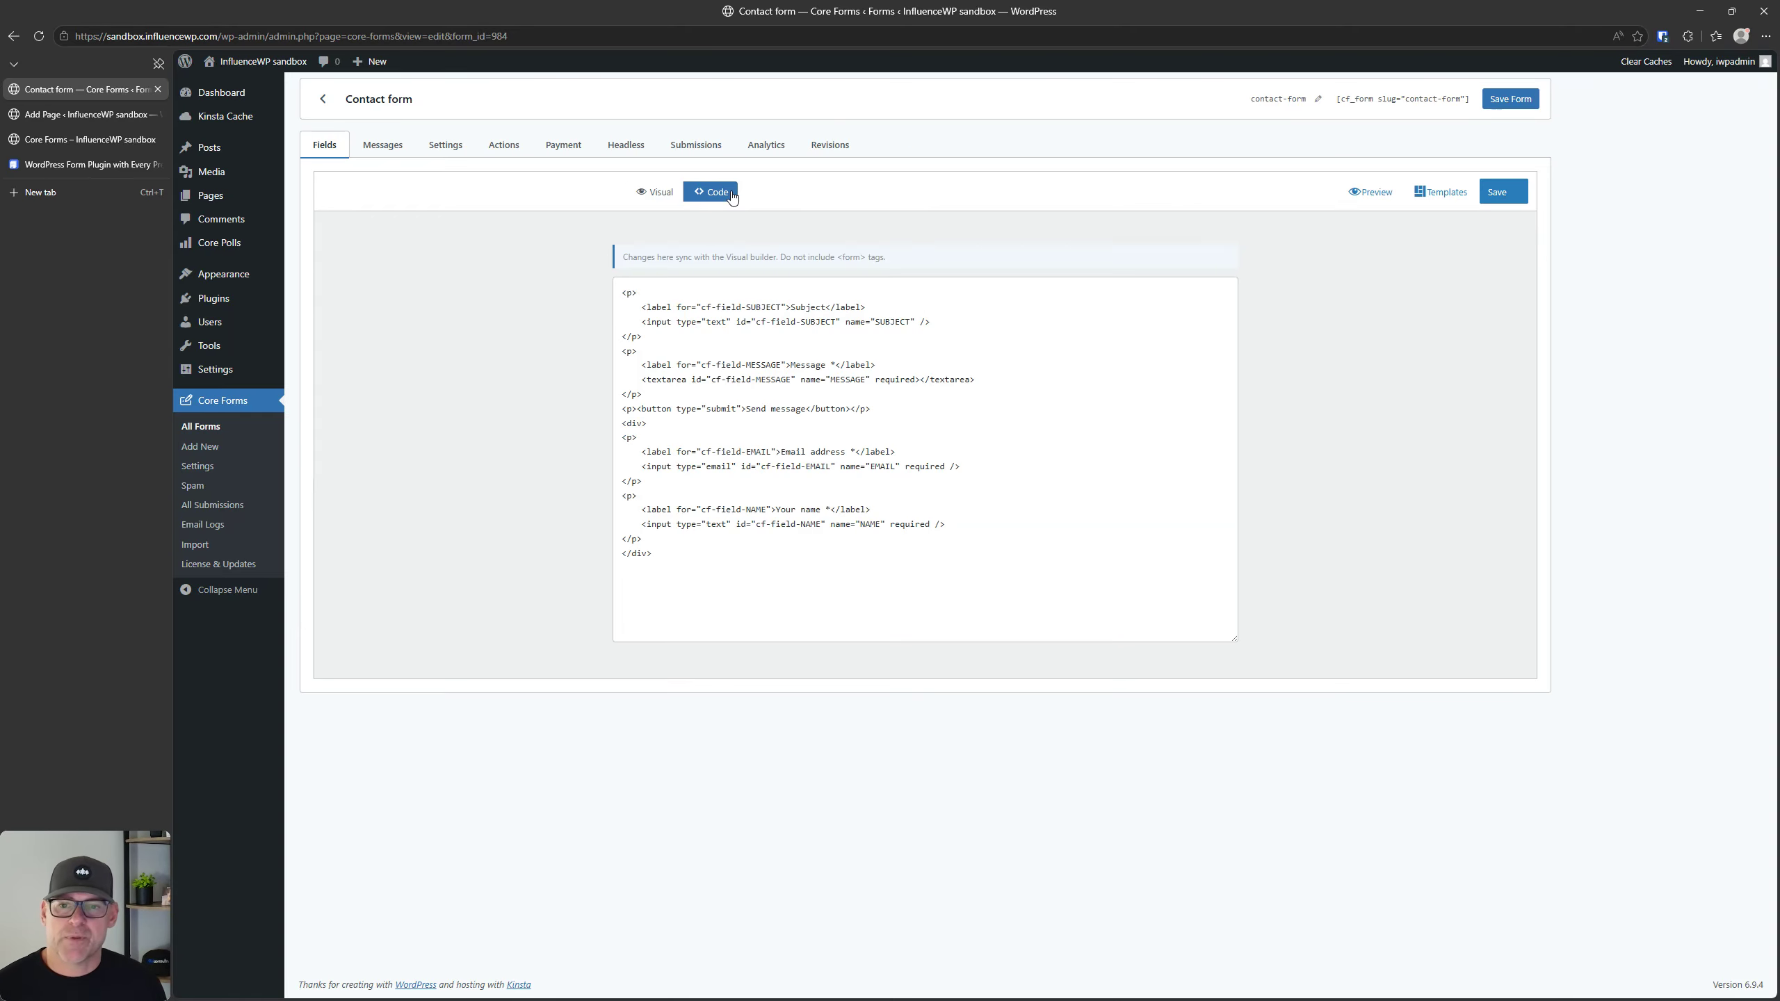
left_click(665, 194)
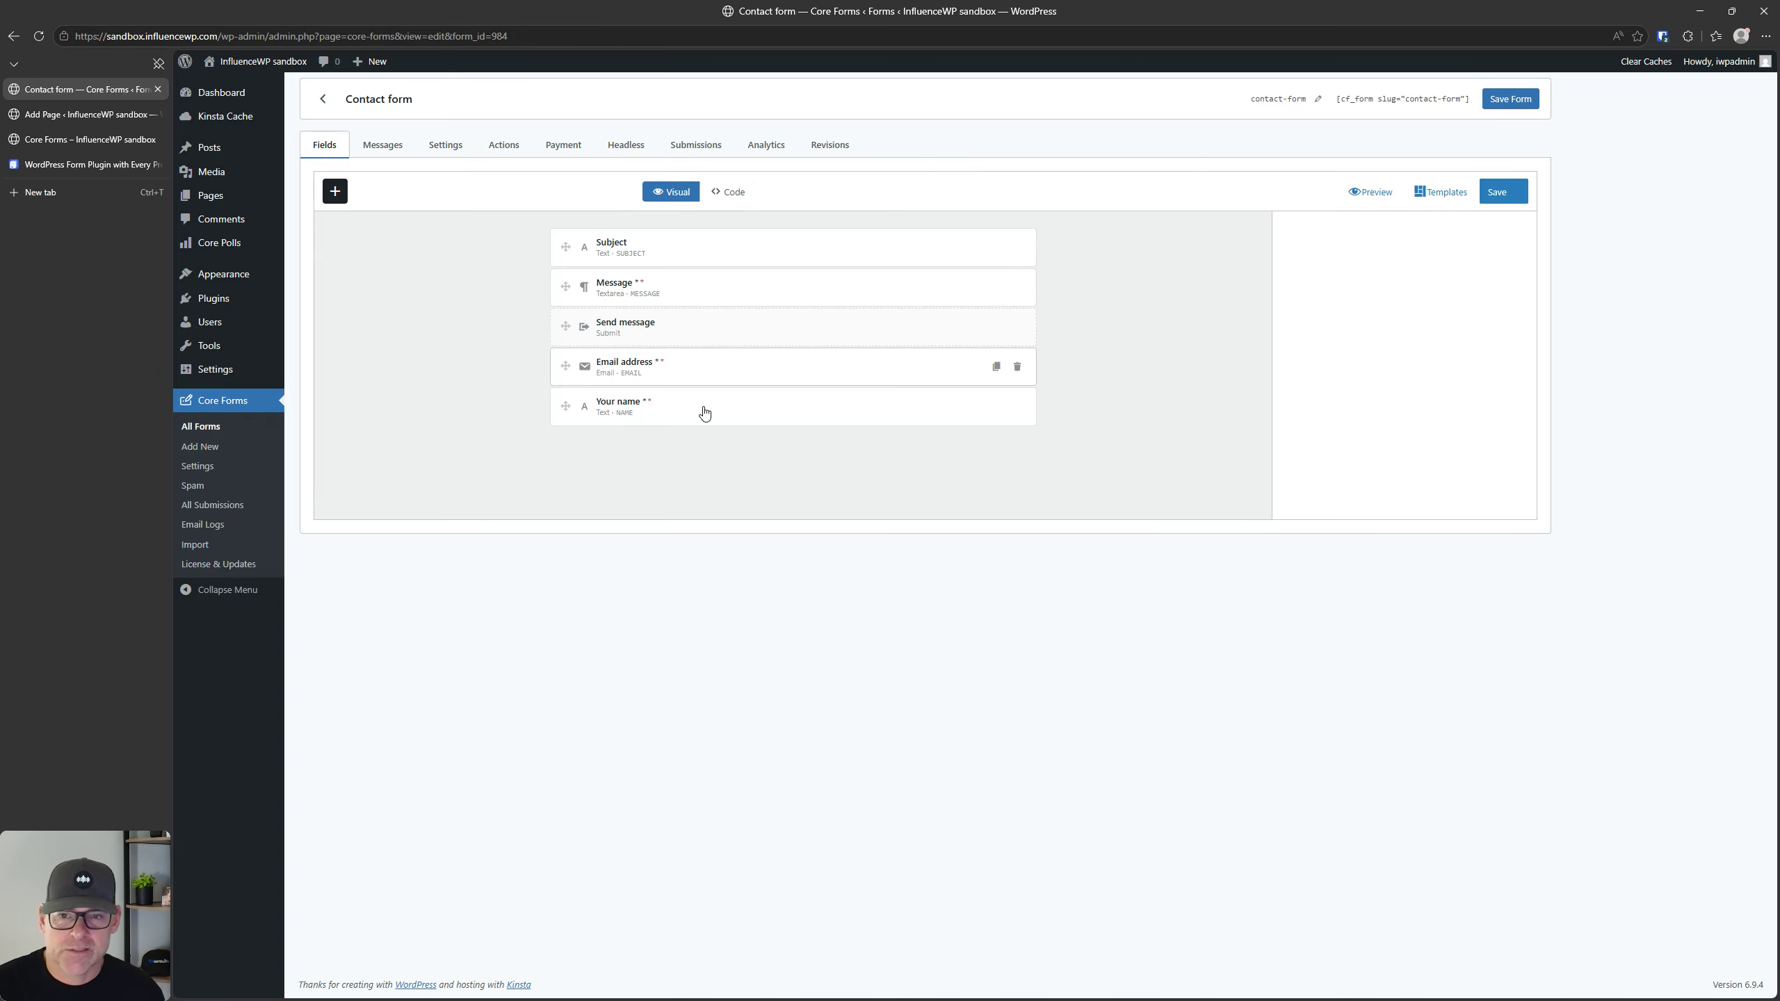
left_click(39, 36)
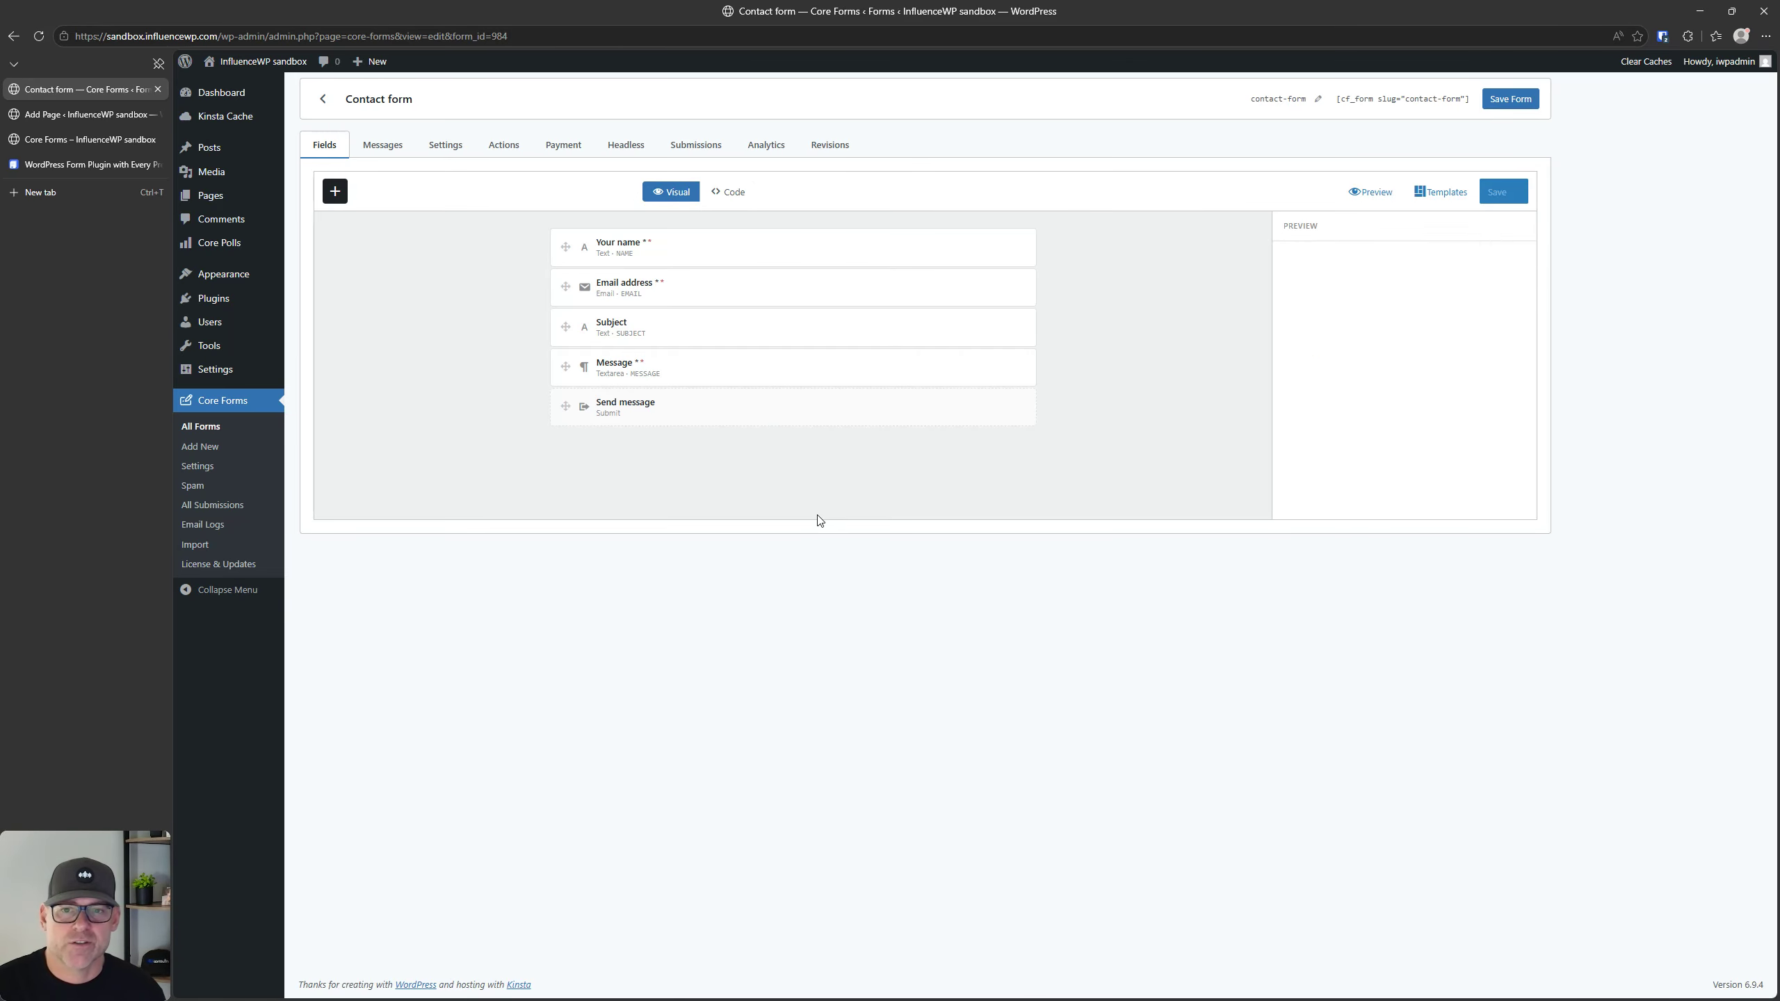
Step: Add a Fieldset to the contact form and check its condition settings
left_click(335, 191)
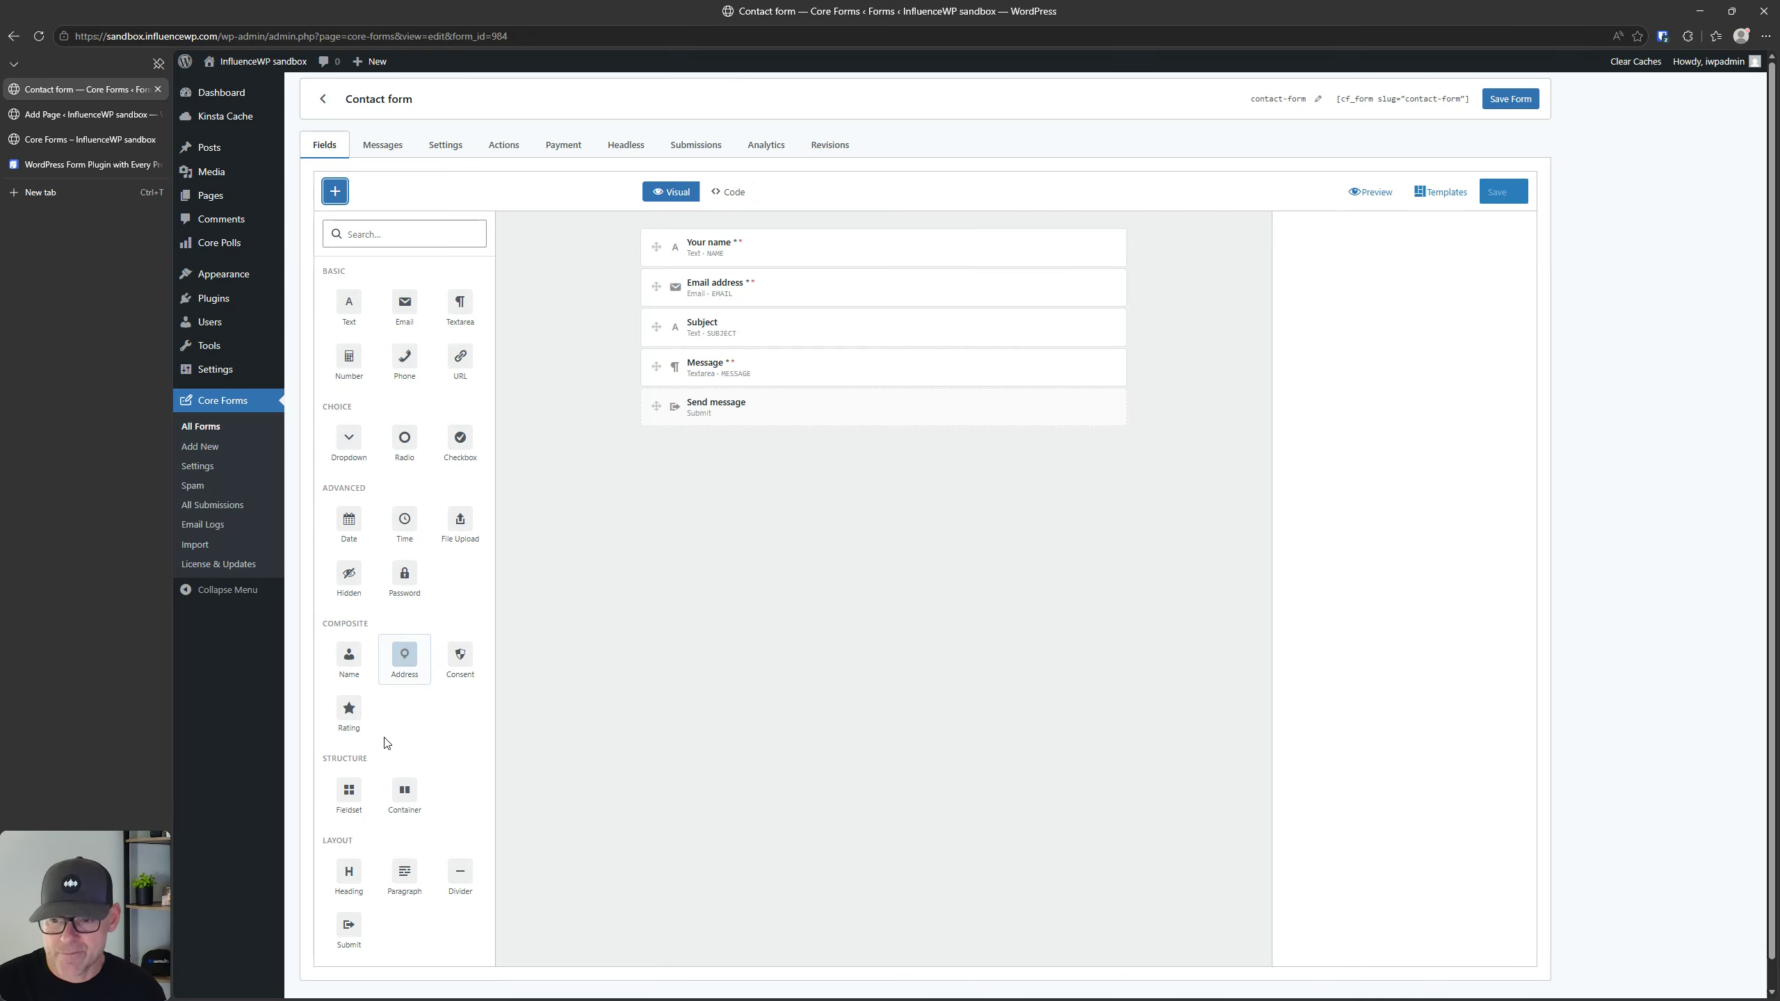
left_click(357, 797)
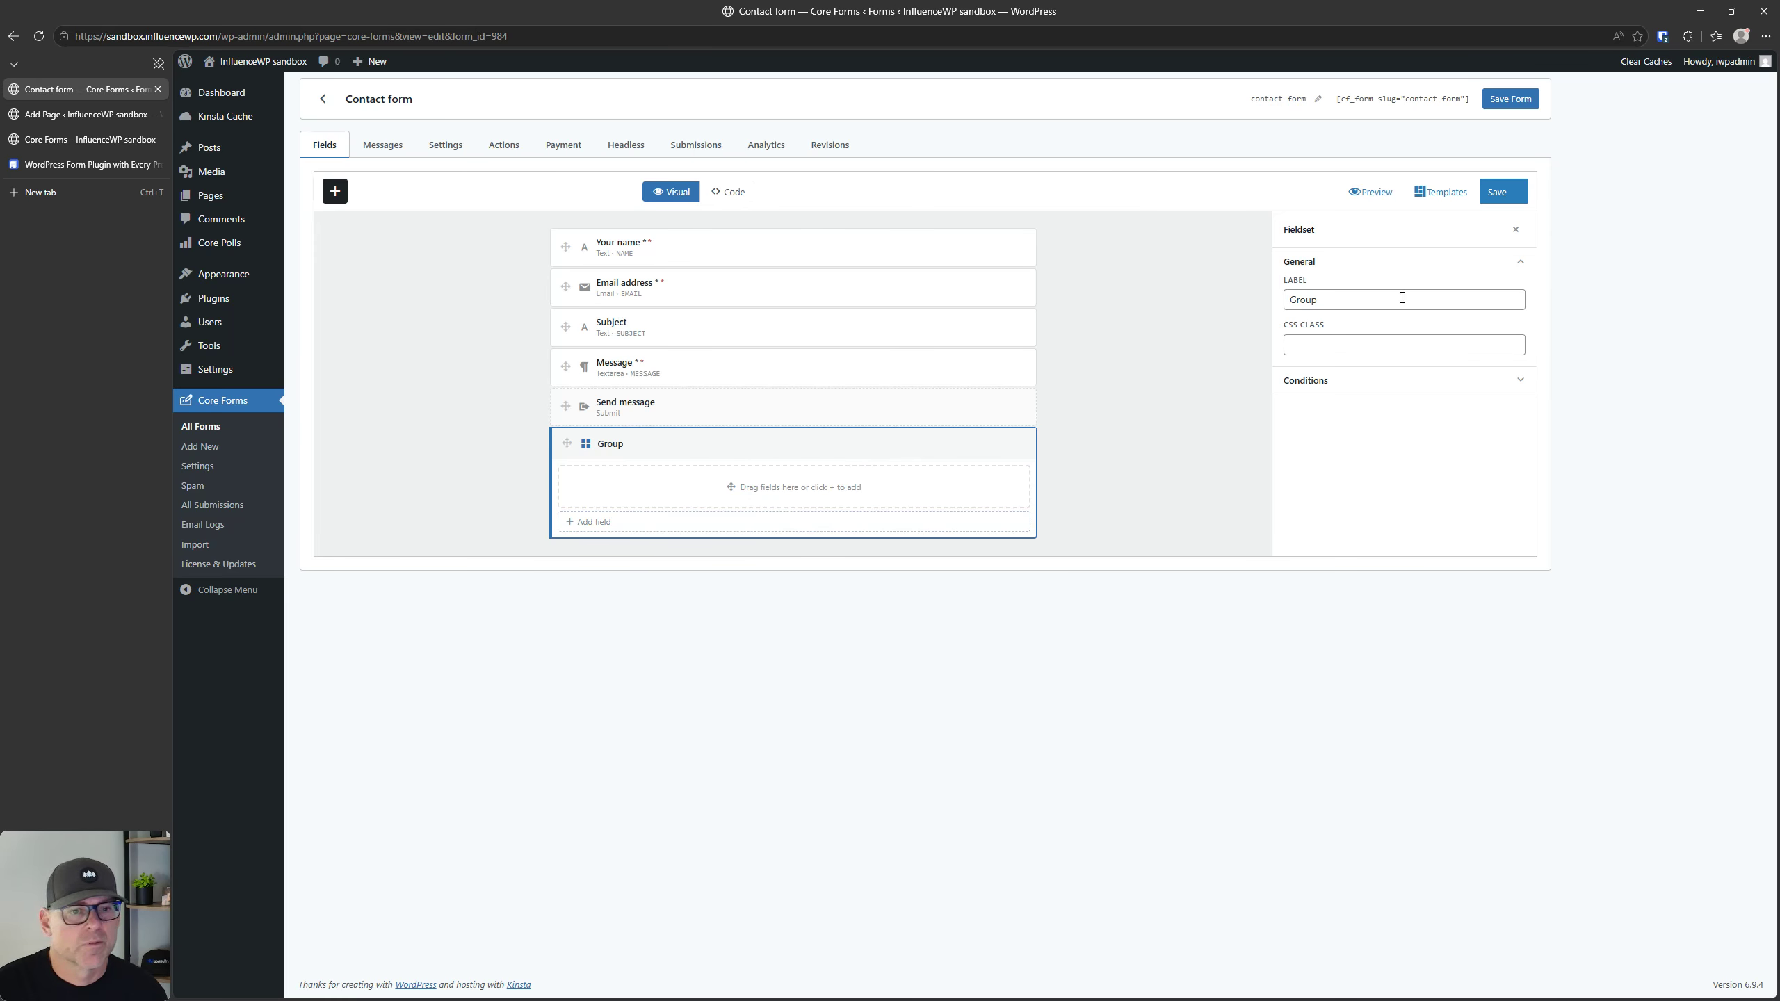
left_click(1308, 386)
left_click(1310, 386)
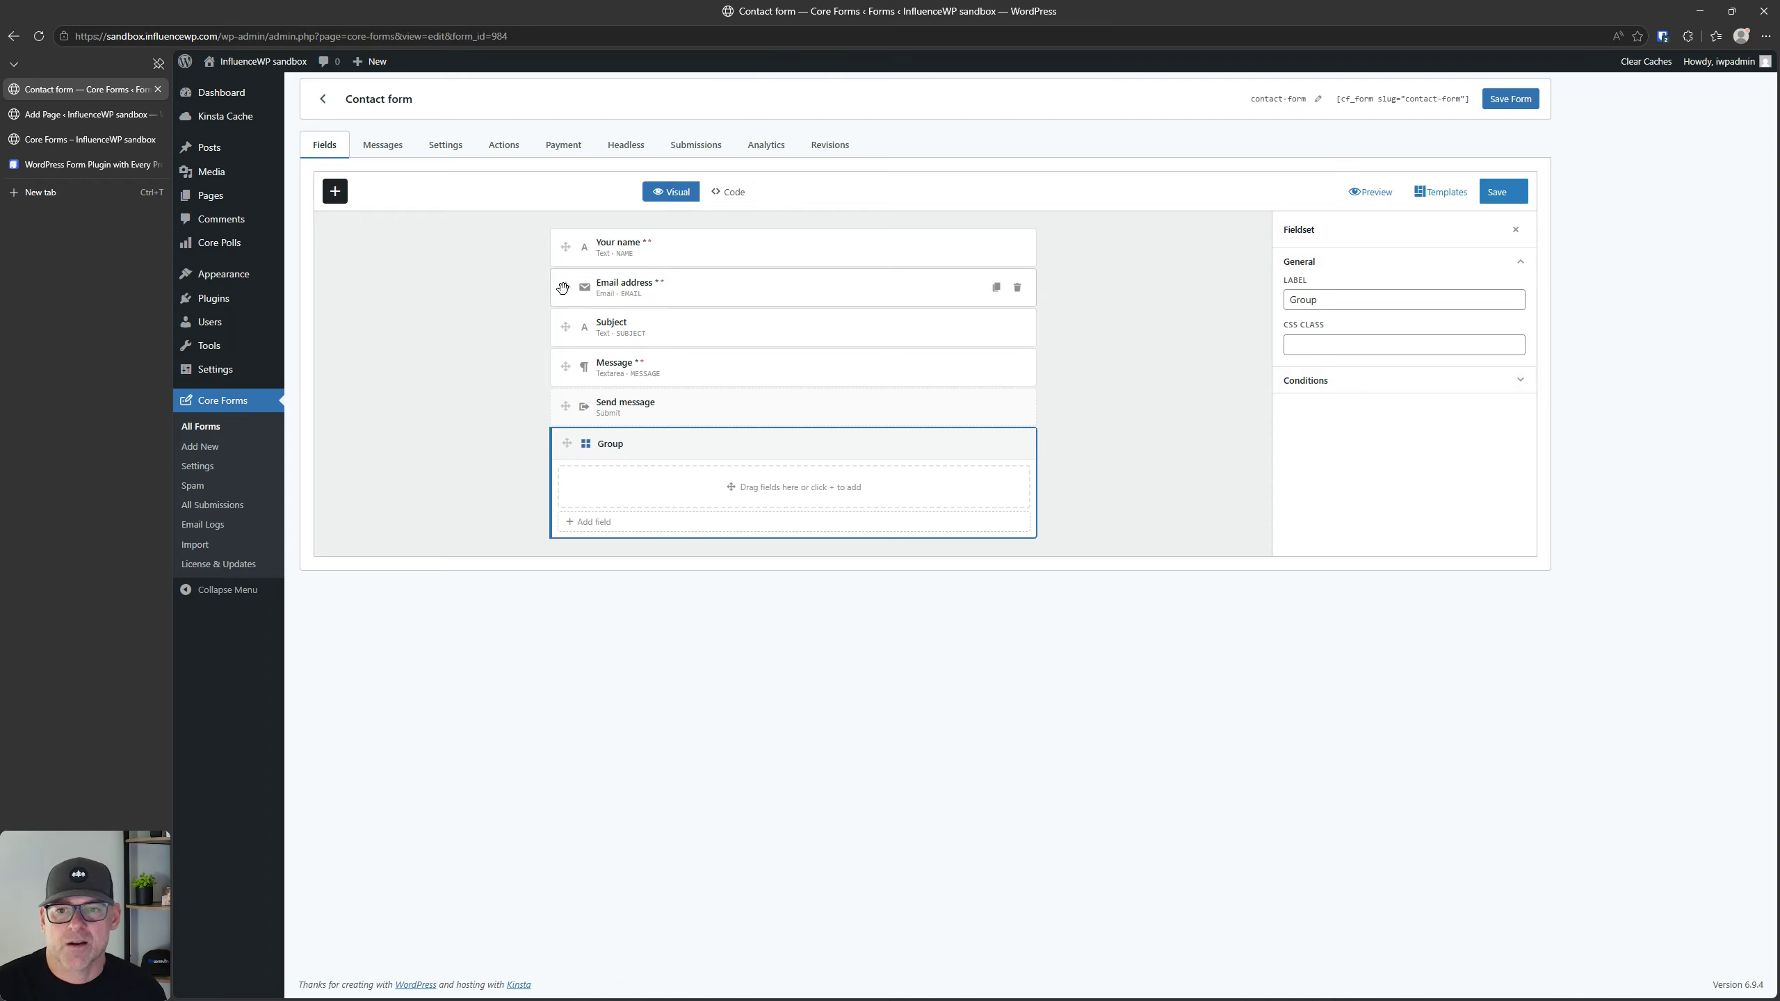
Step: Move the Your name and Email address fields into the fieldset group and recheck its condition settings
left_click_drag(565, 246, 631, 489)
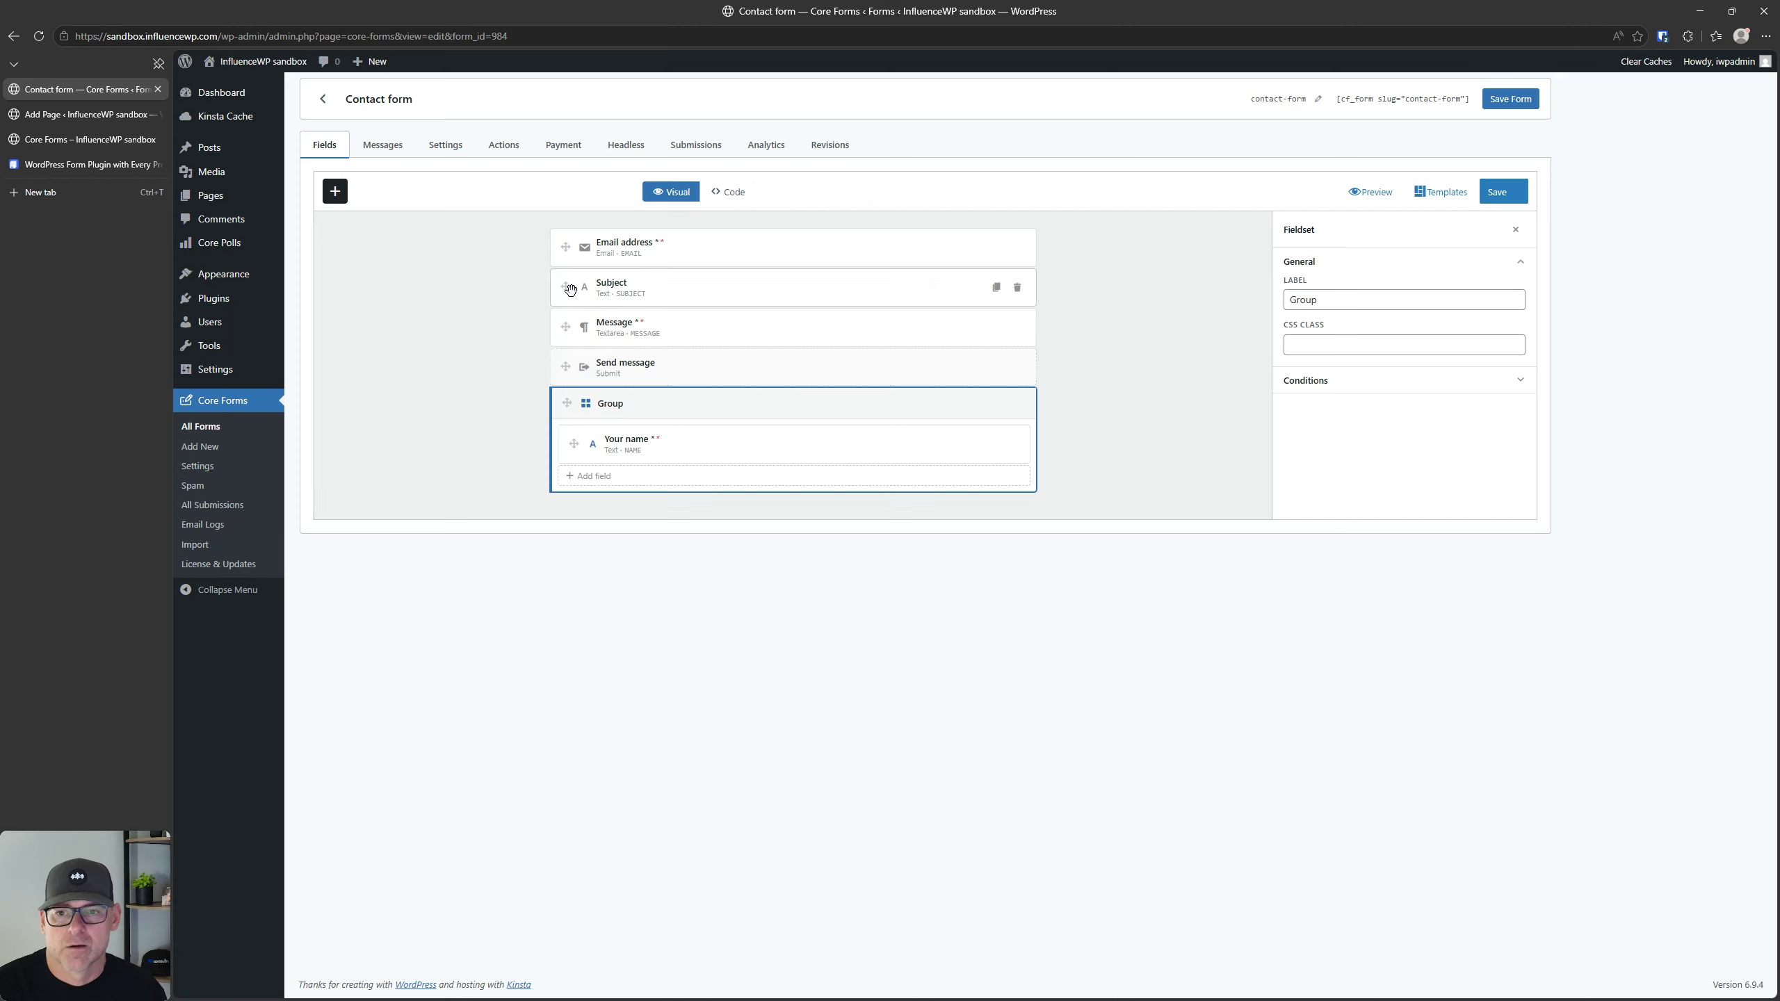
left_click_drag(565, 247, 617, 461)
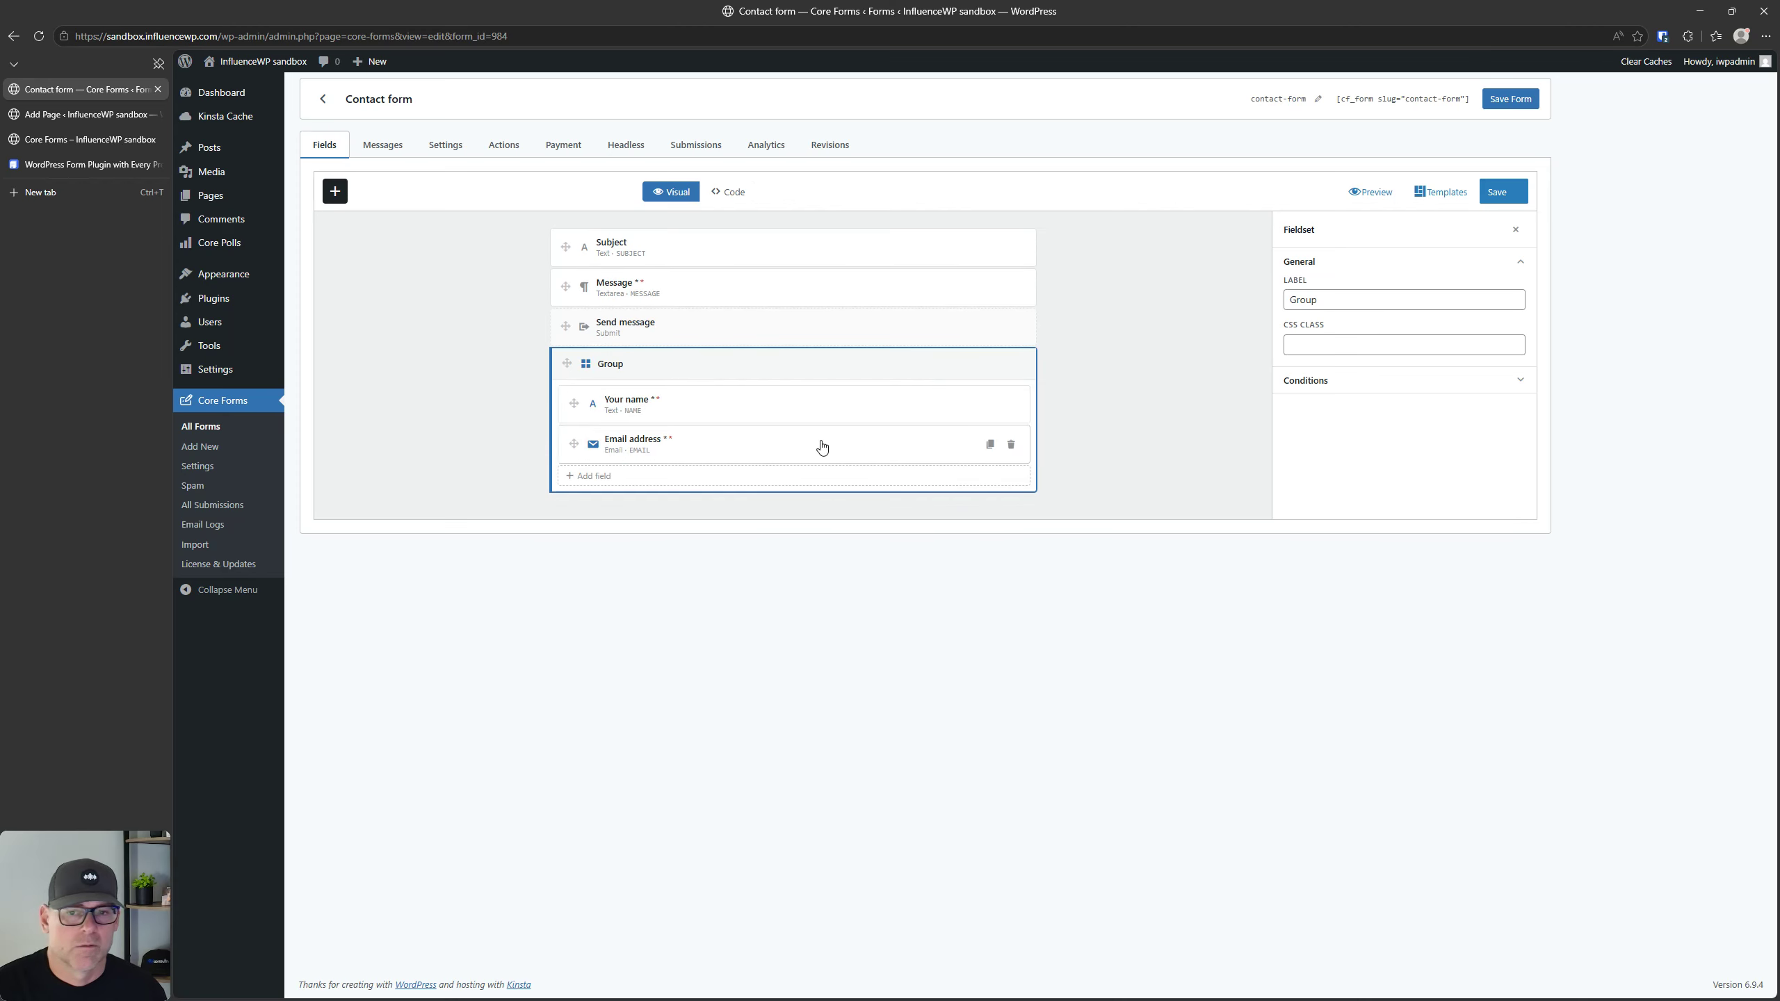
left_click(1349, 390)
left_click(1349, 392)
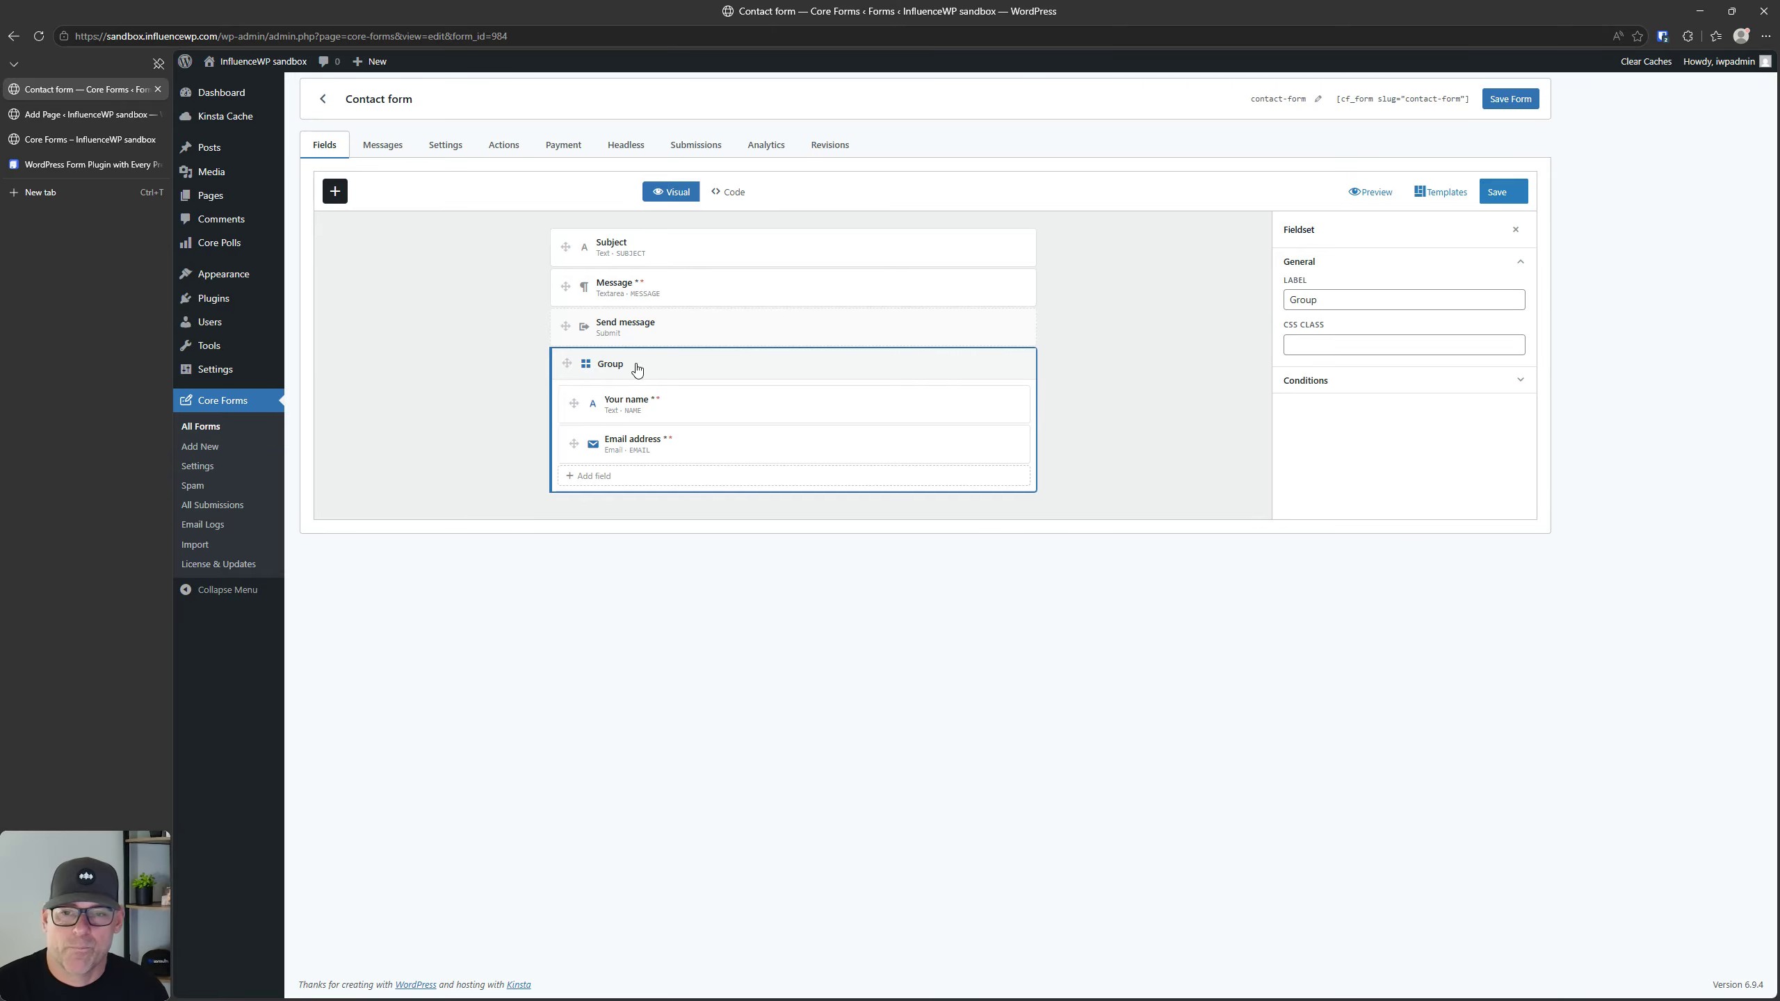
Step: Reload the form editor to discard the unsaved fieldset group, and review the structure and layout elements in the field library
left_click(334, 191)
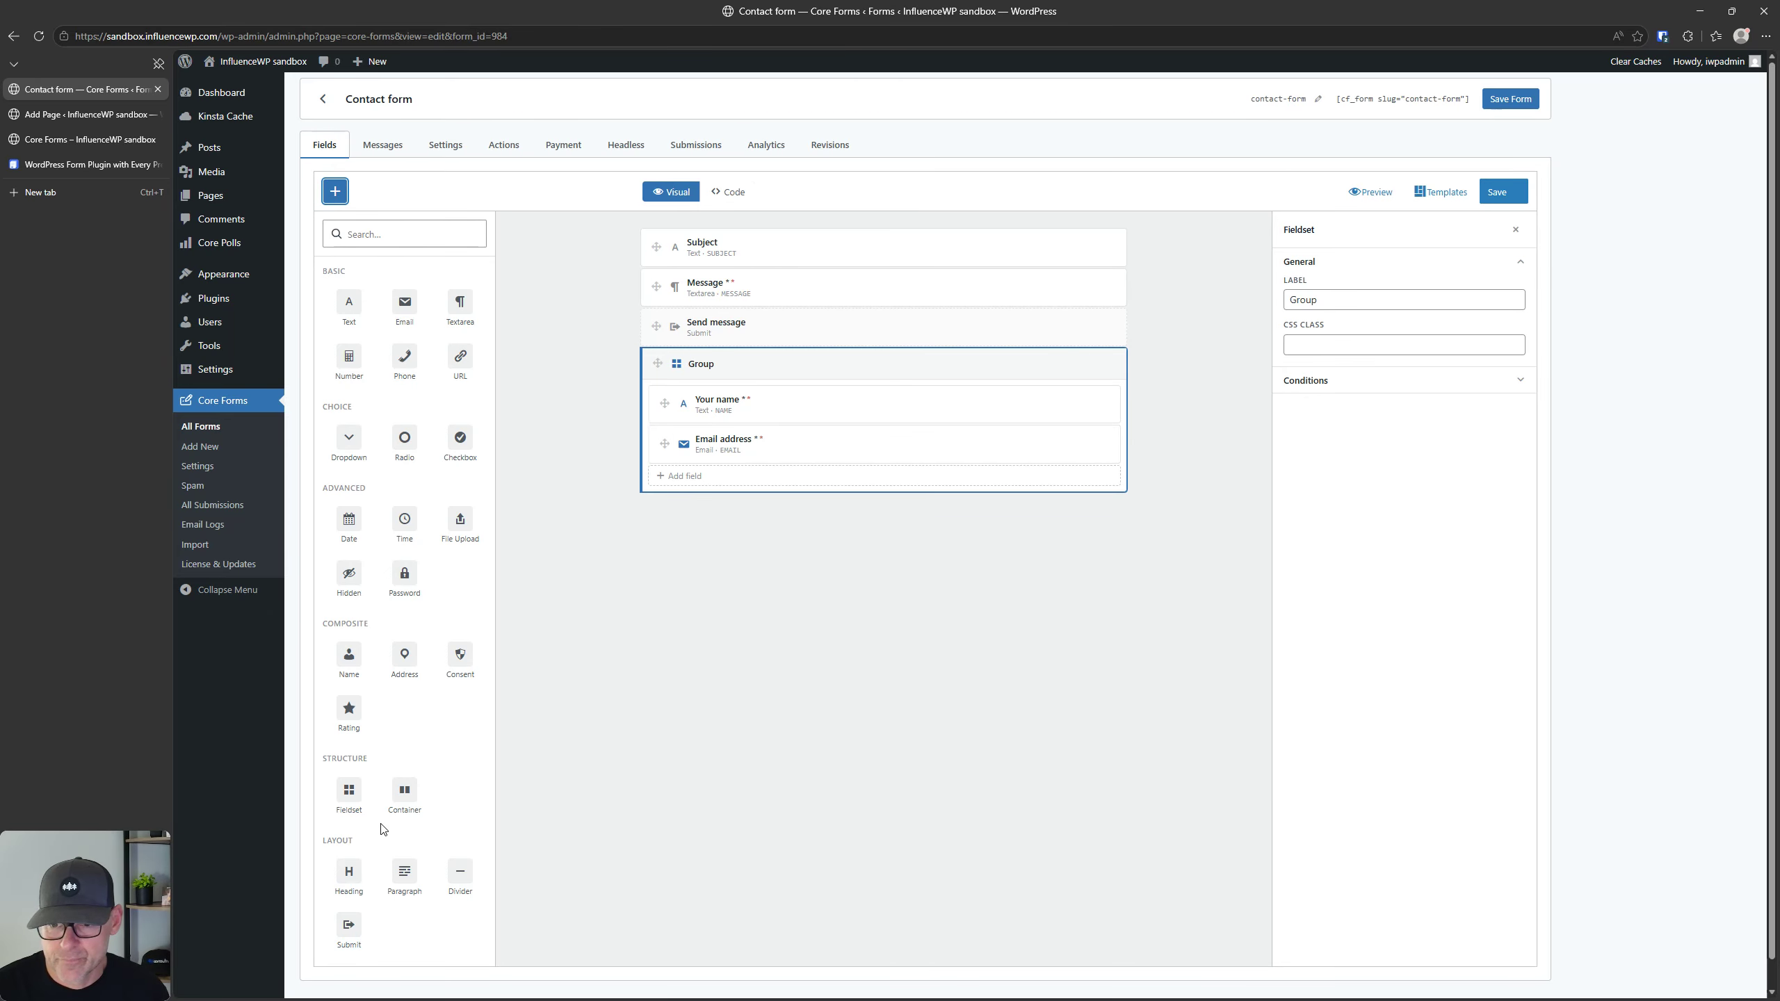
scroll(369, 953, "down", 1)
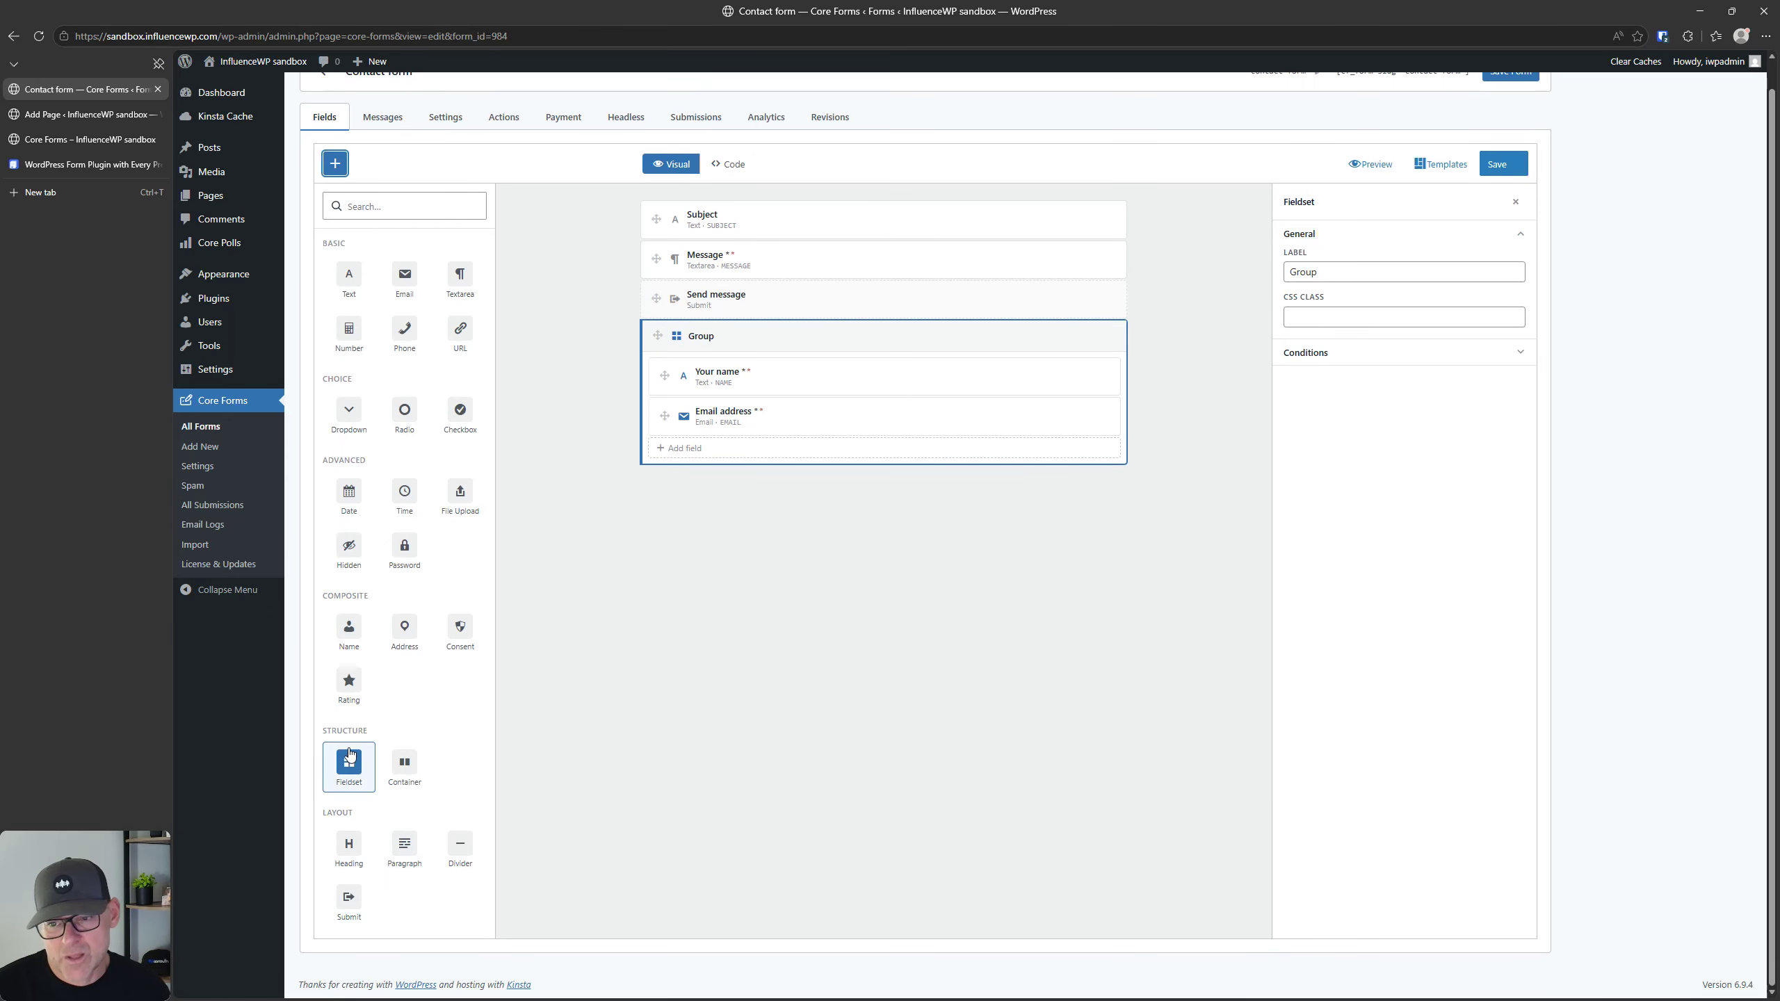
left_click(509, 901)
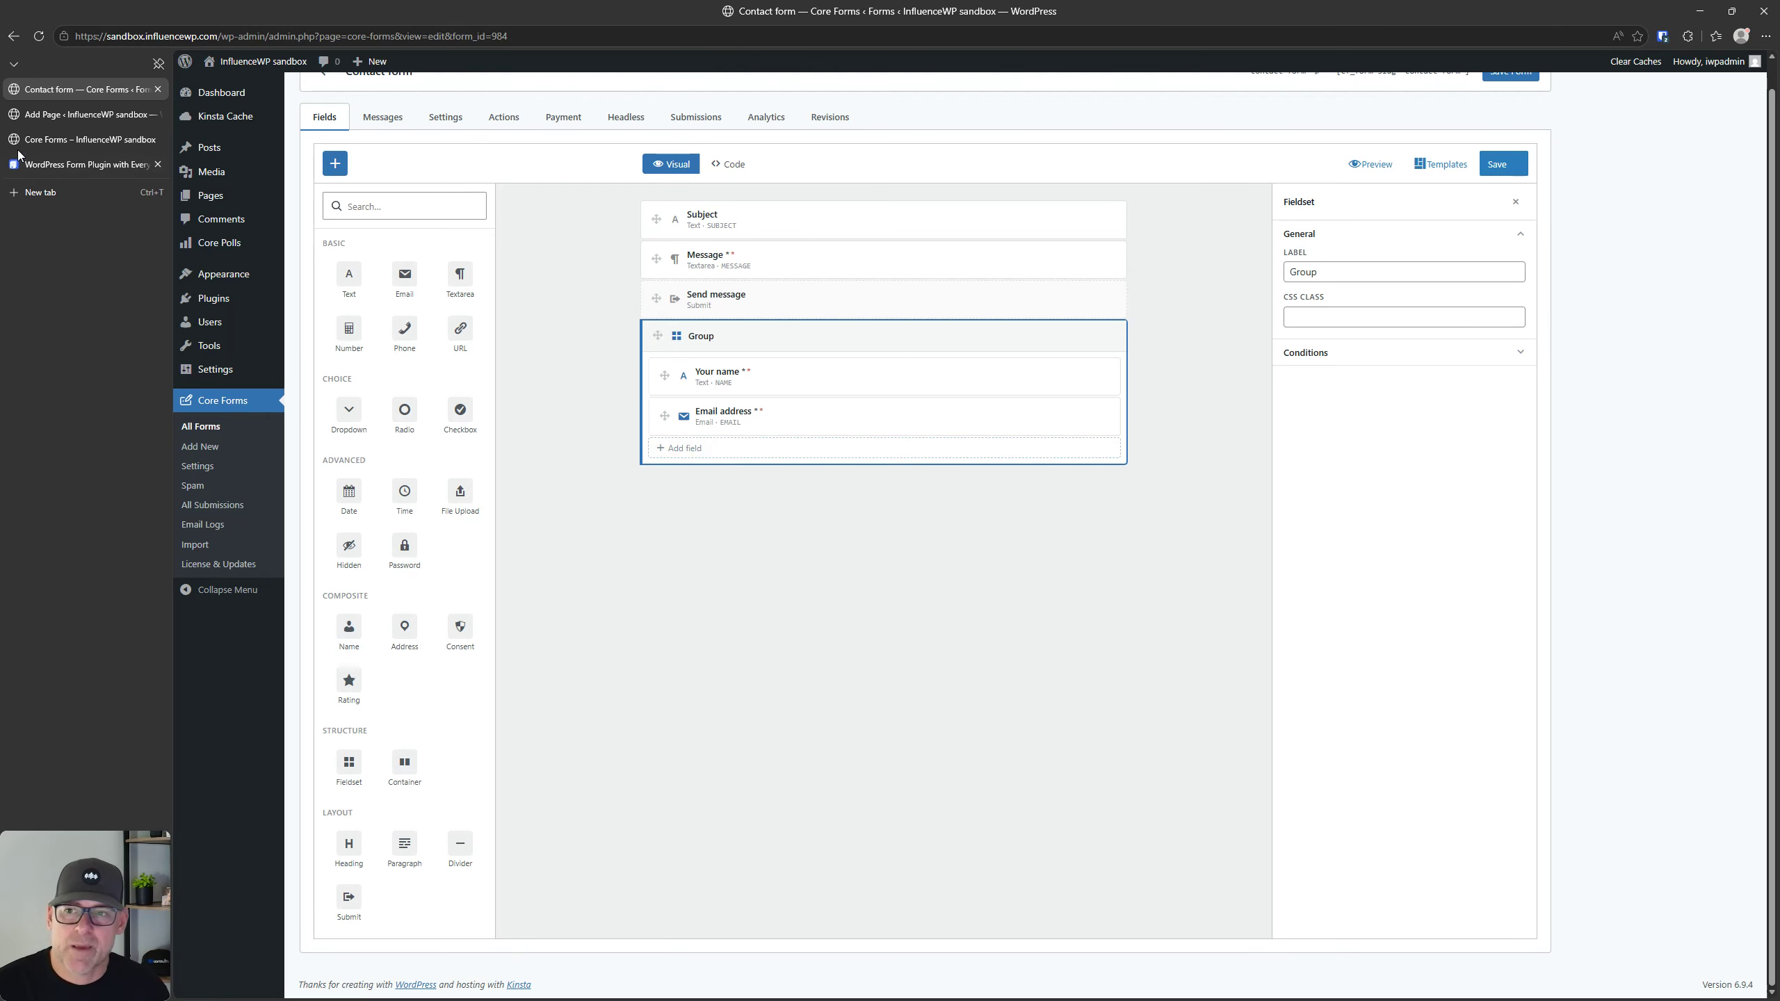
left_click(38, 36)
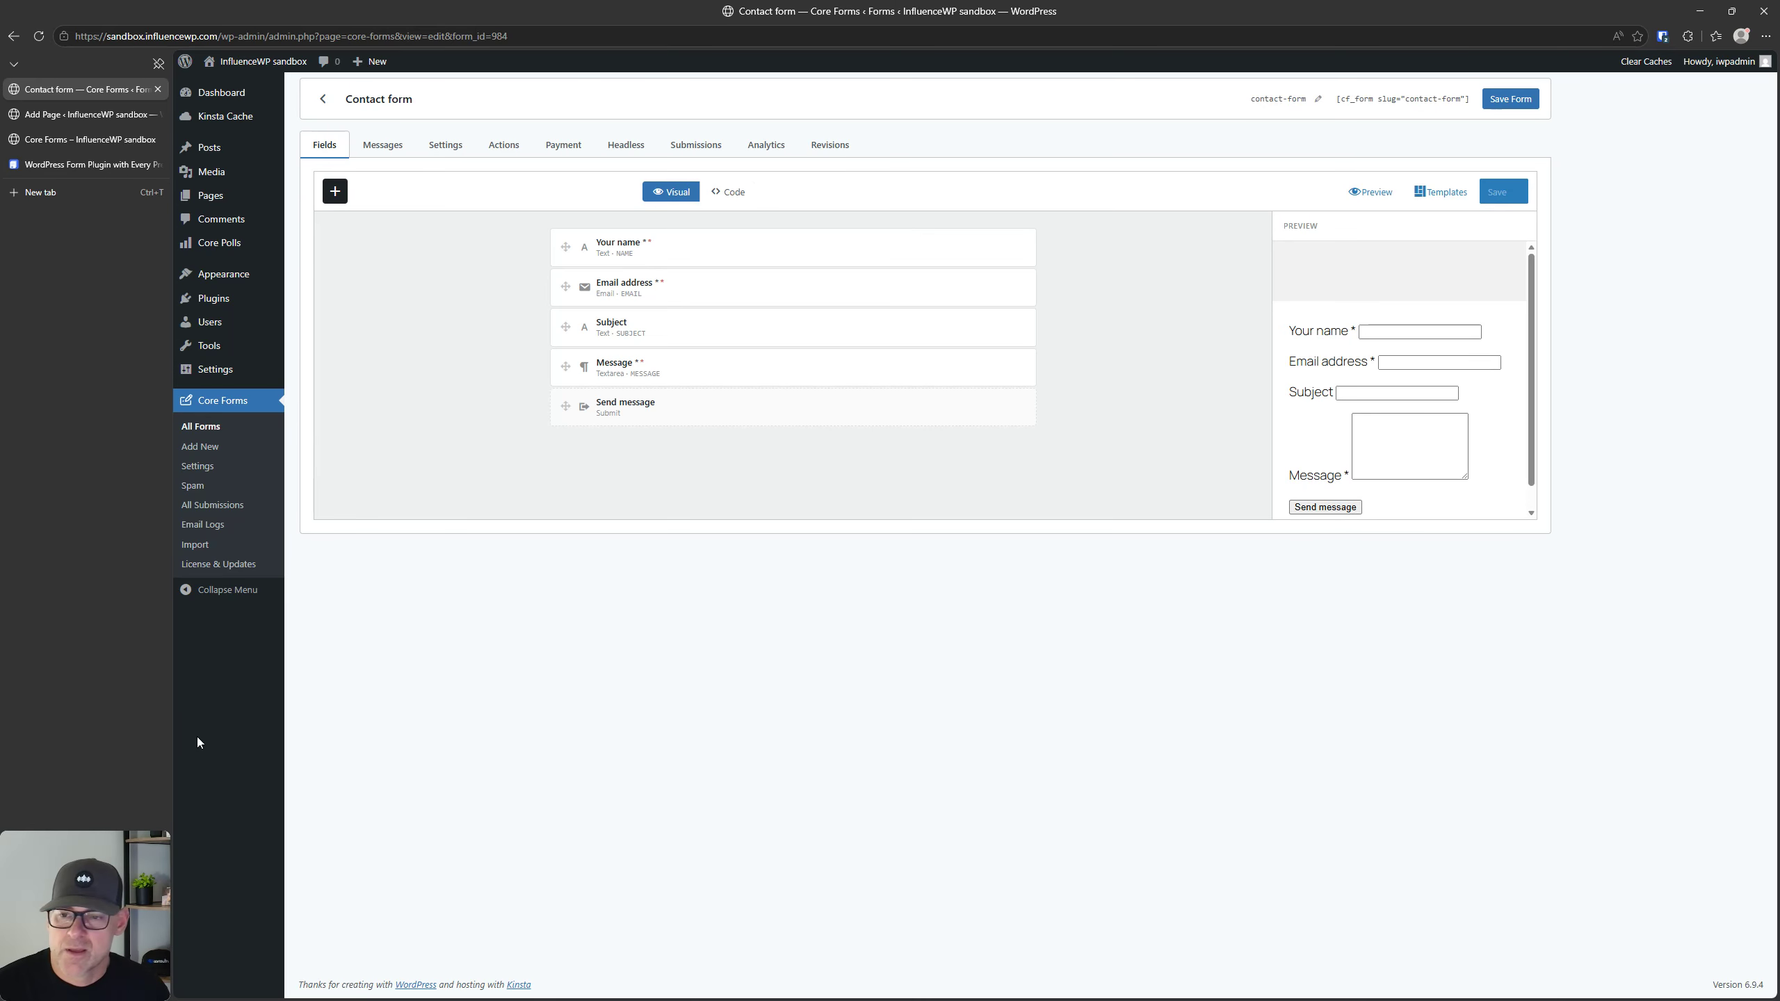
left_click(335, 190)
scroll(386, 889, "down", 1)
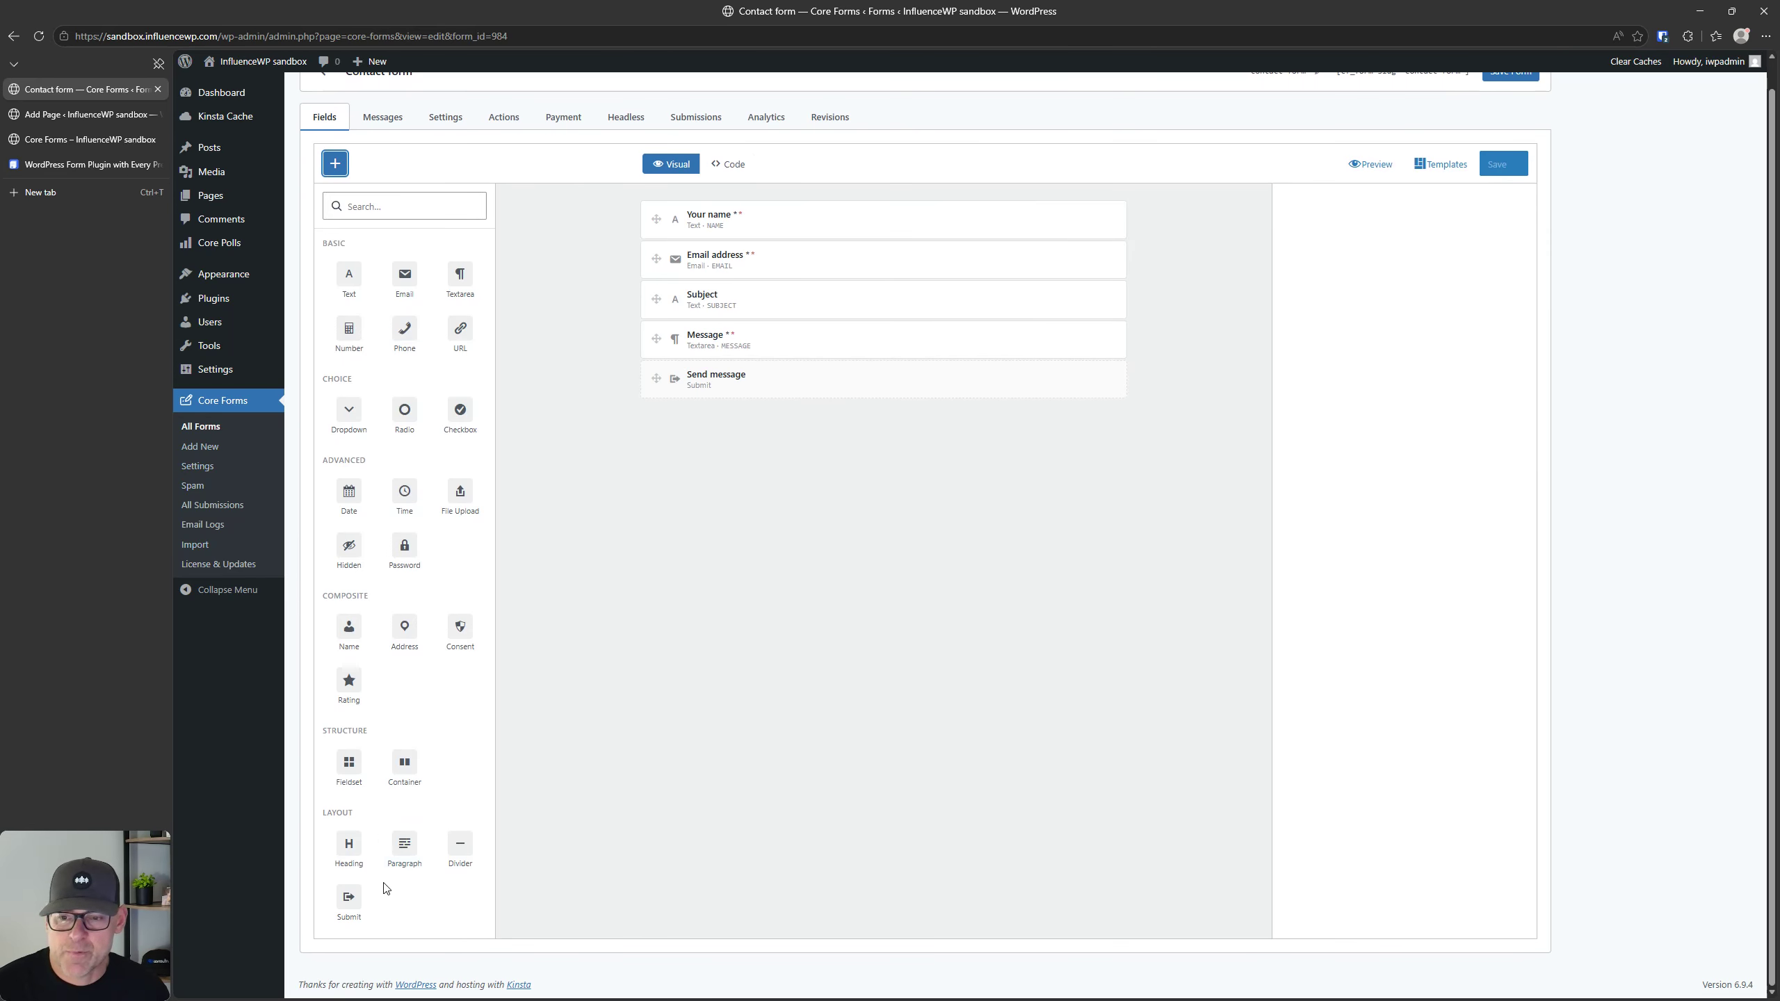
left_click_drag(399, 849, 761, 403)
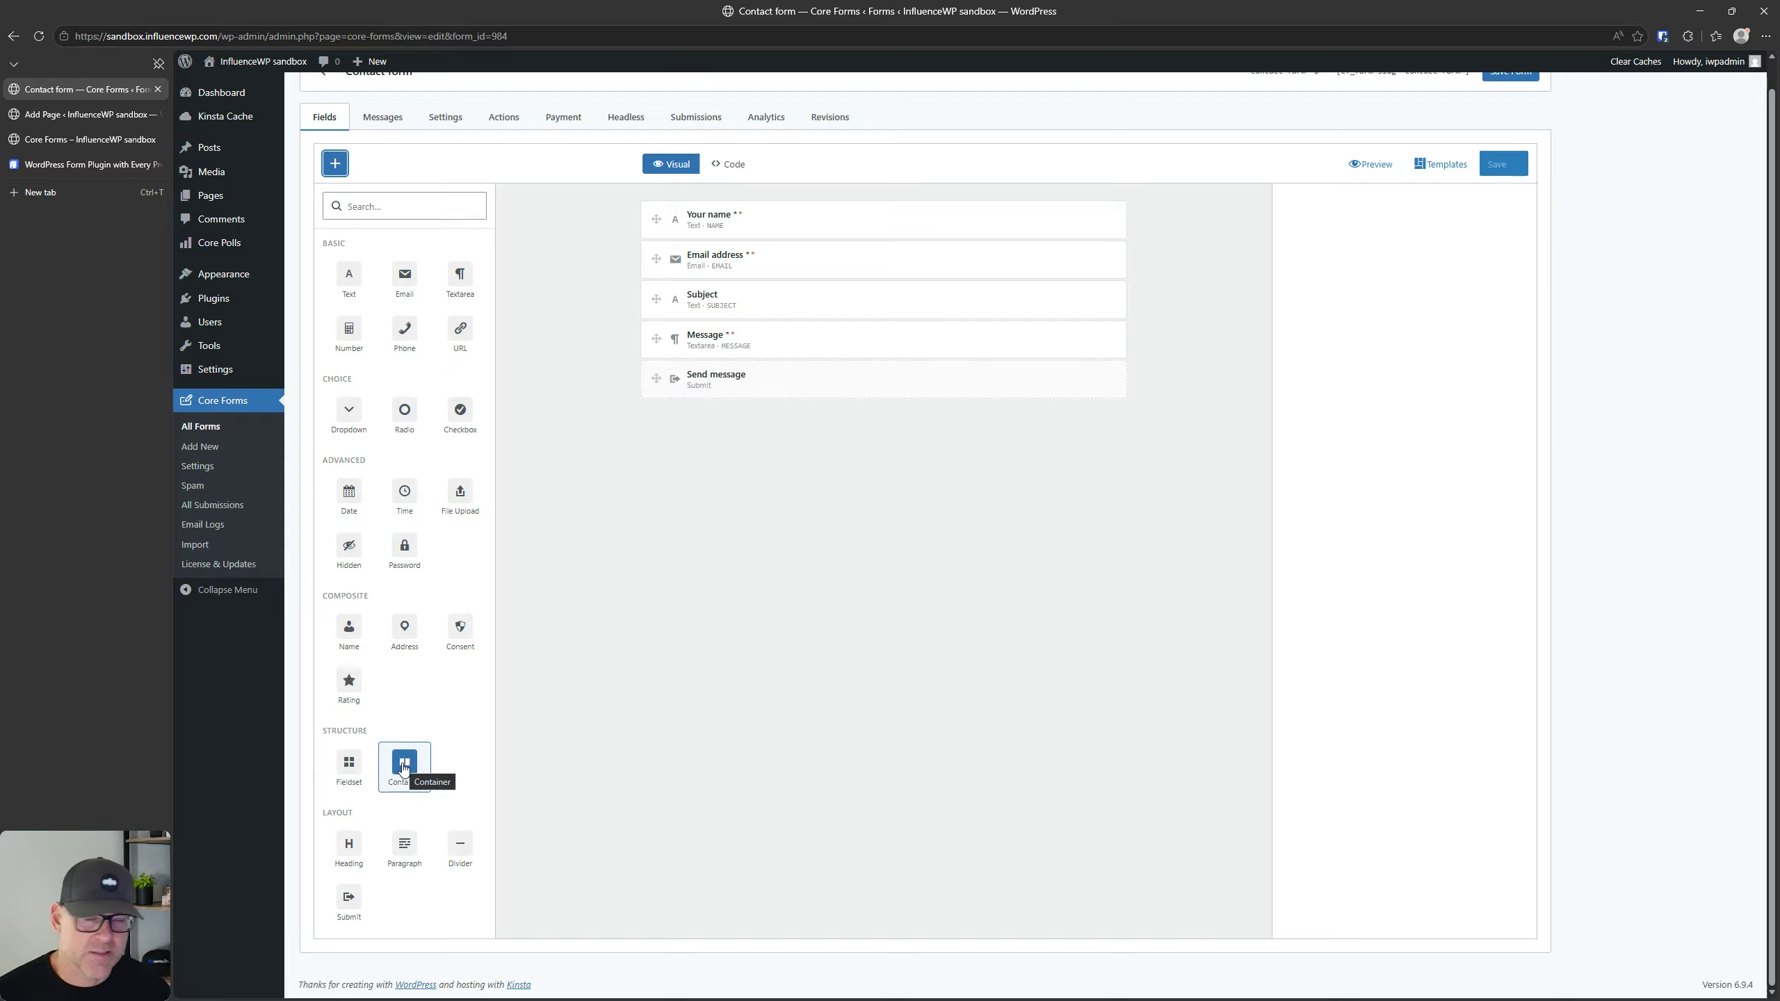
Step: Examine the Your name field's general, validation and advanced settings
left_click(808, 213)
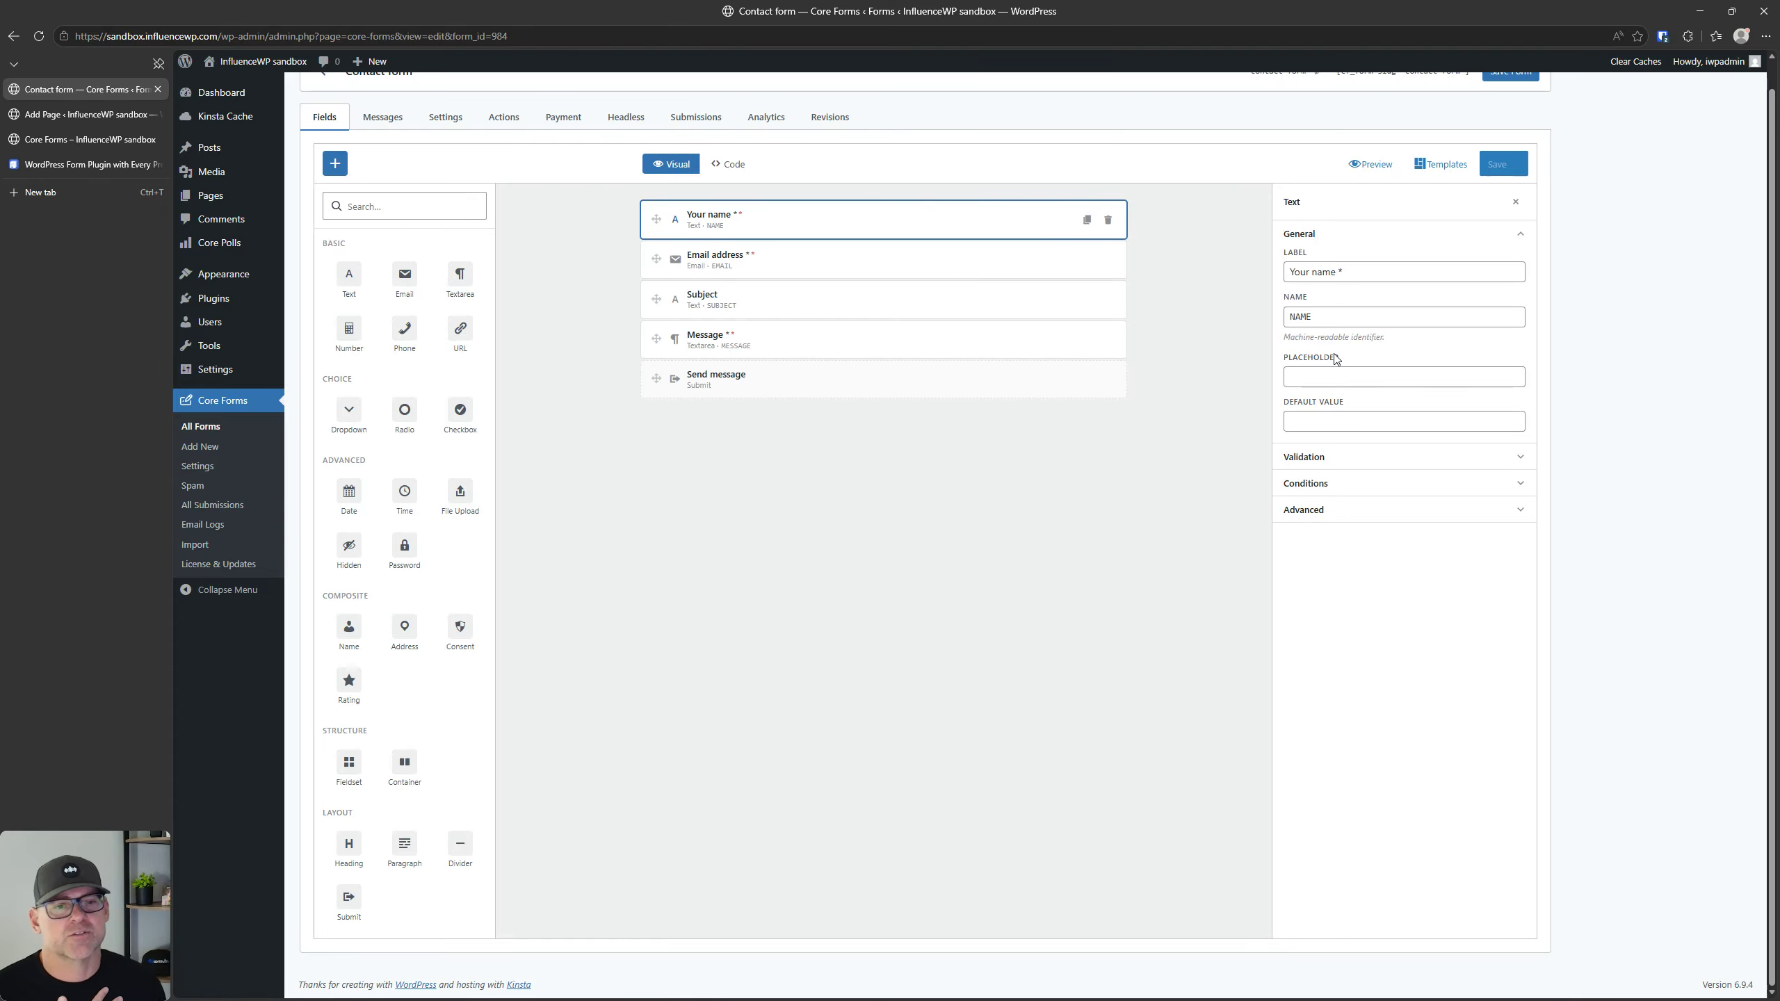
left_click(1318, 461)
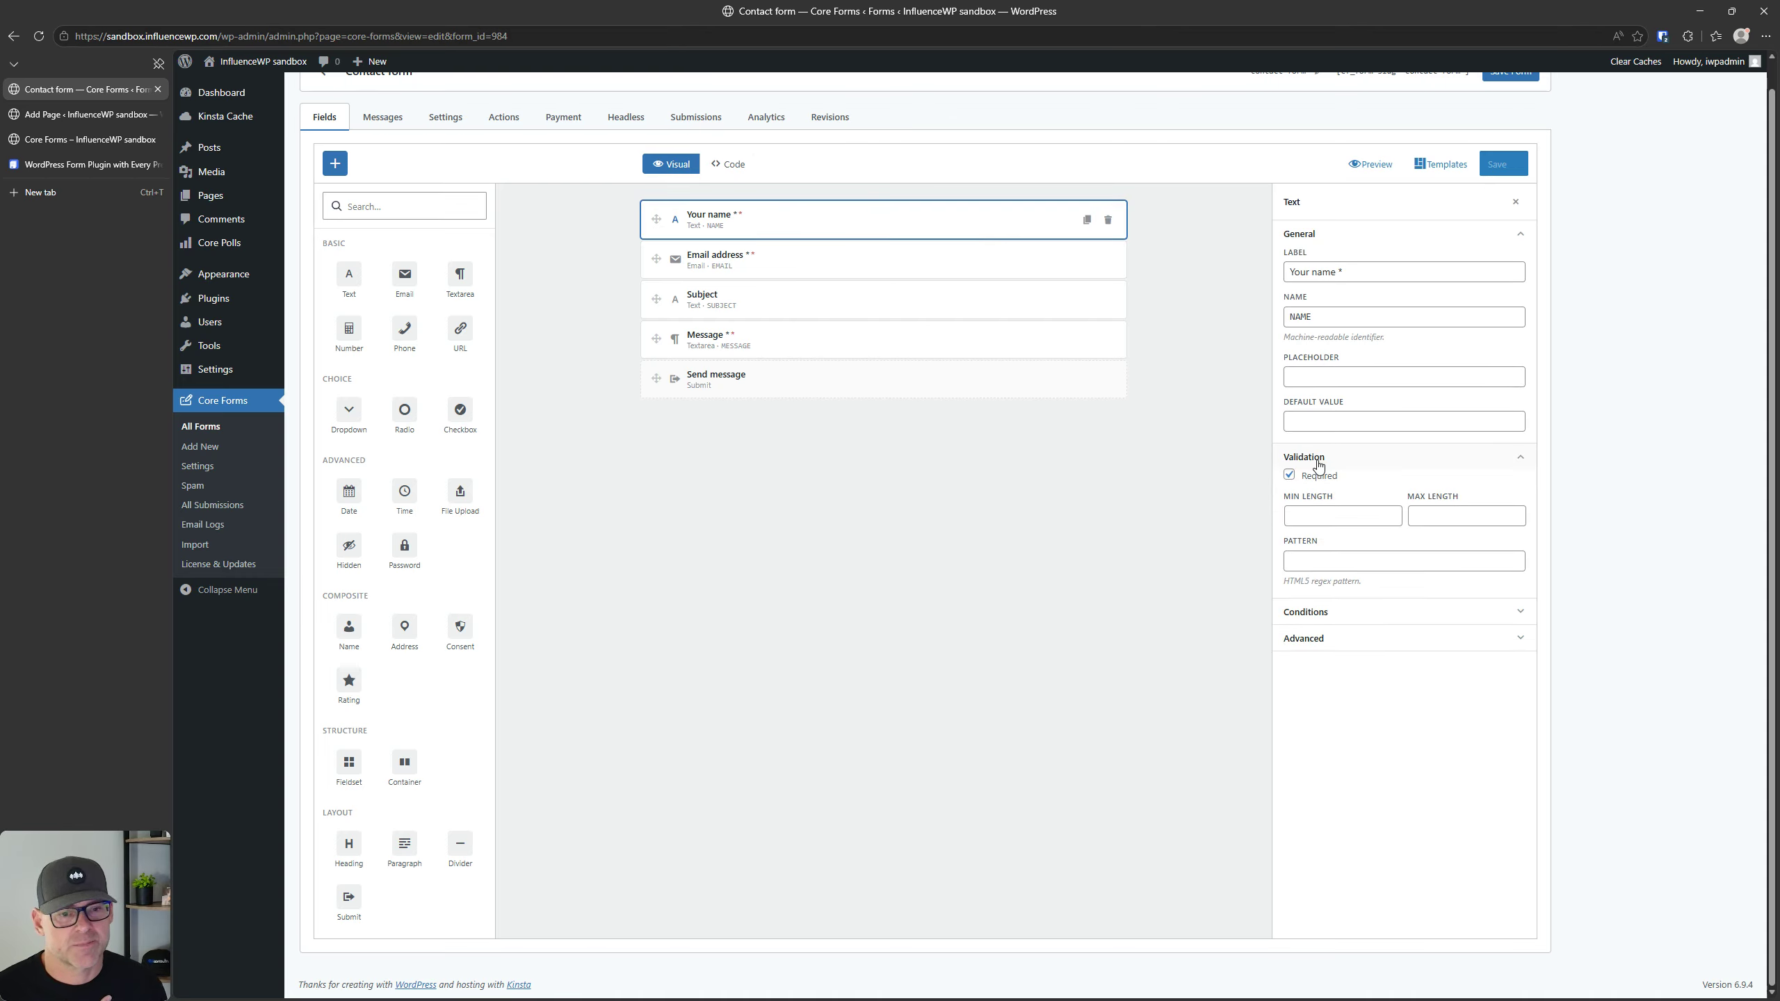
left_click(1318, 461)
left_click(1347, 461)
left_click(1346, 460)
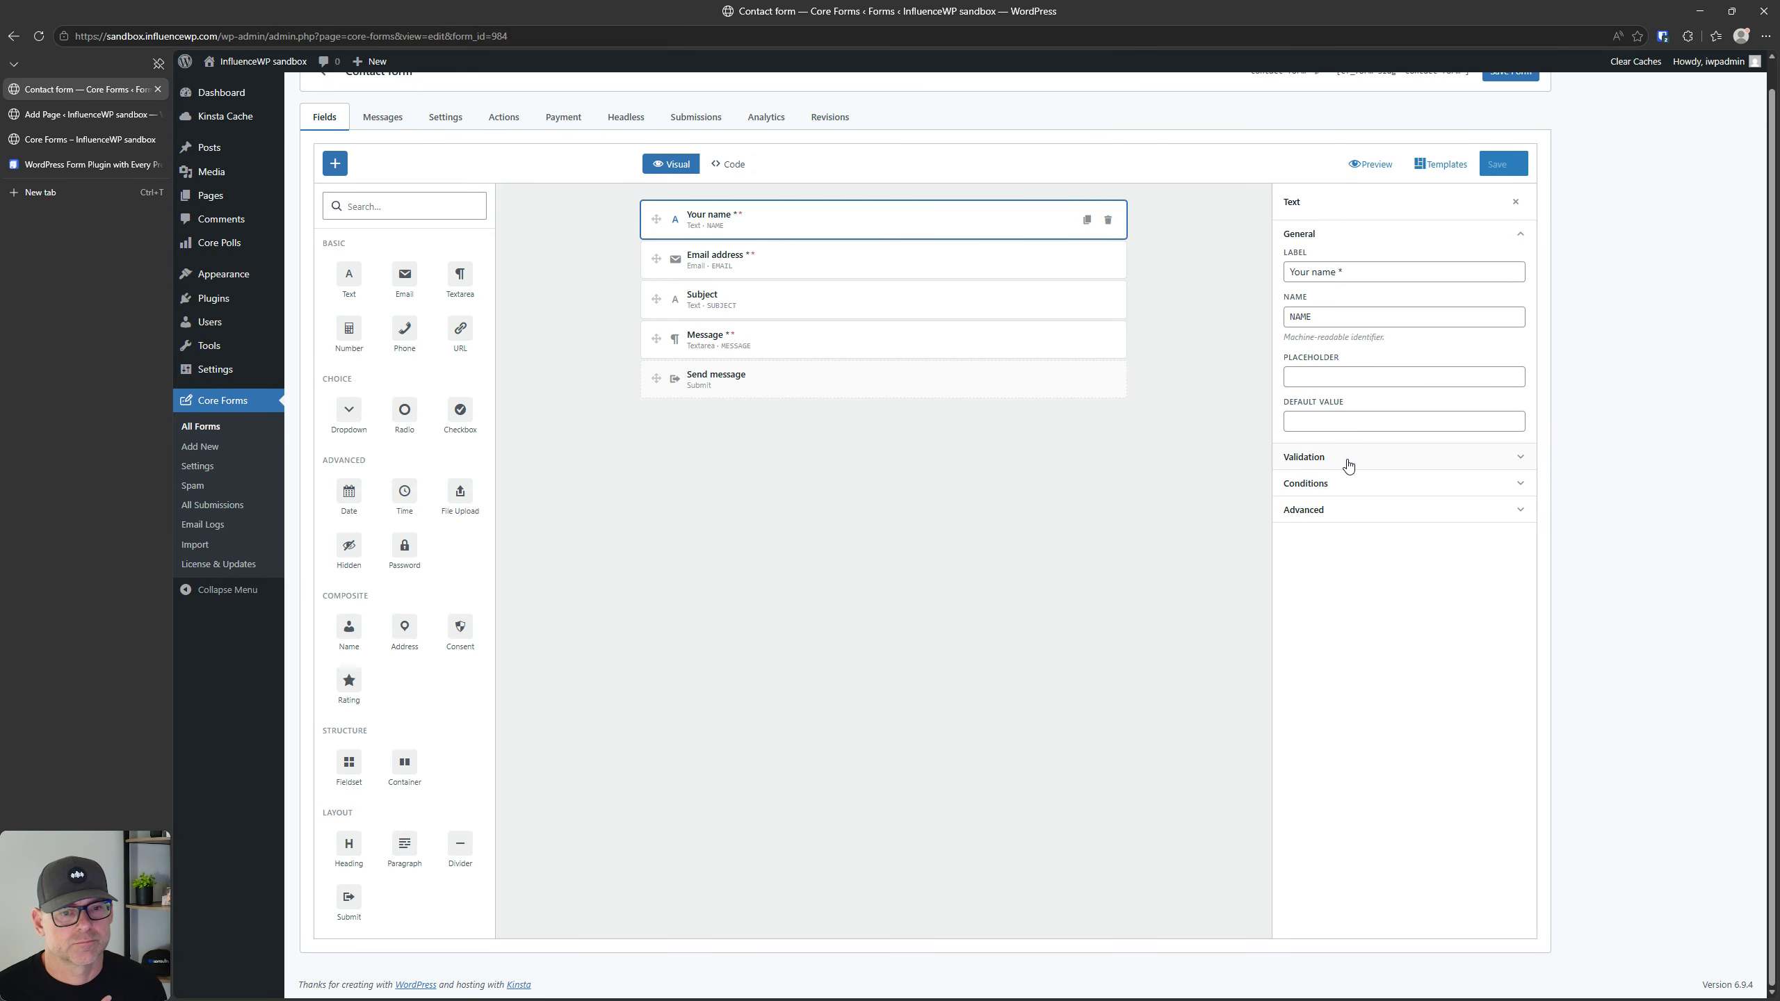
left_click(1350, 511)
left_click(1351, 511)
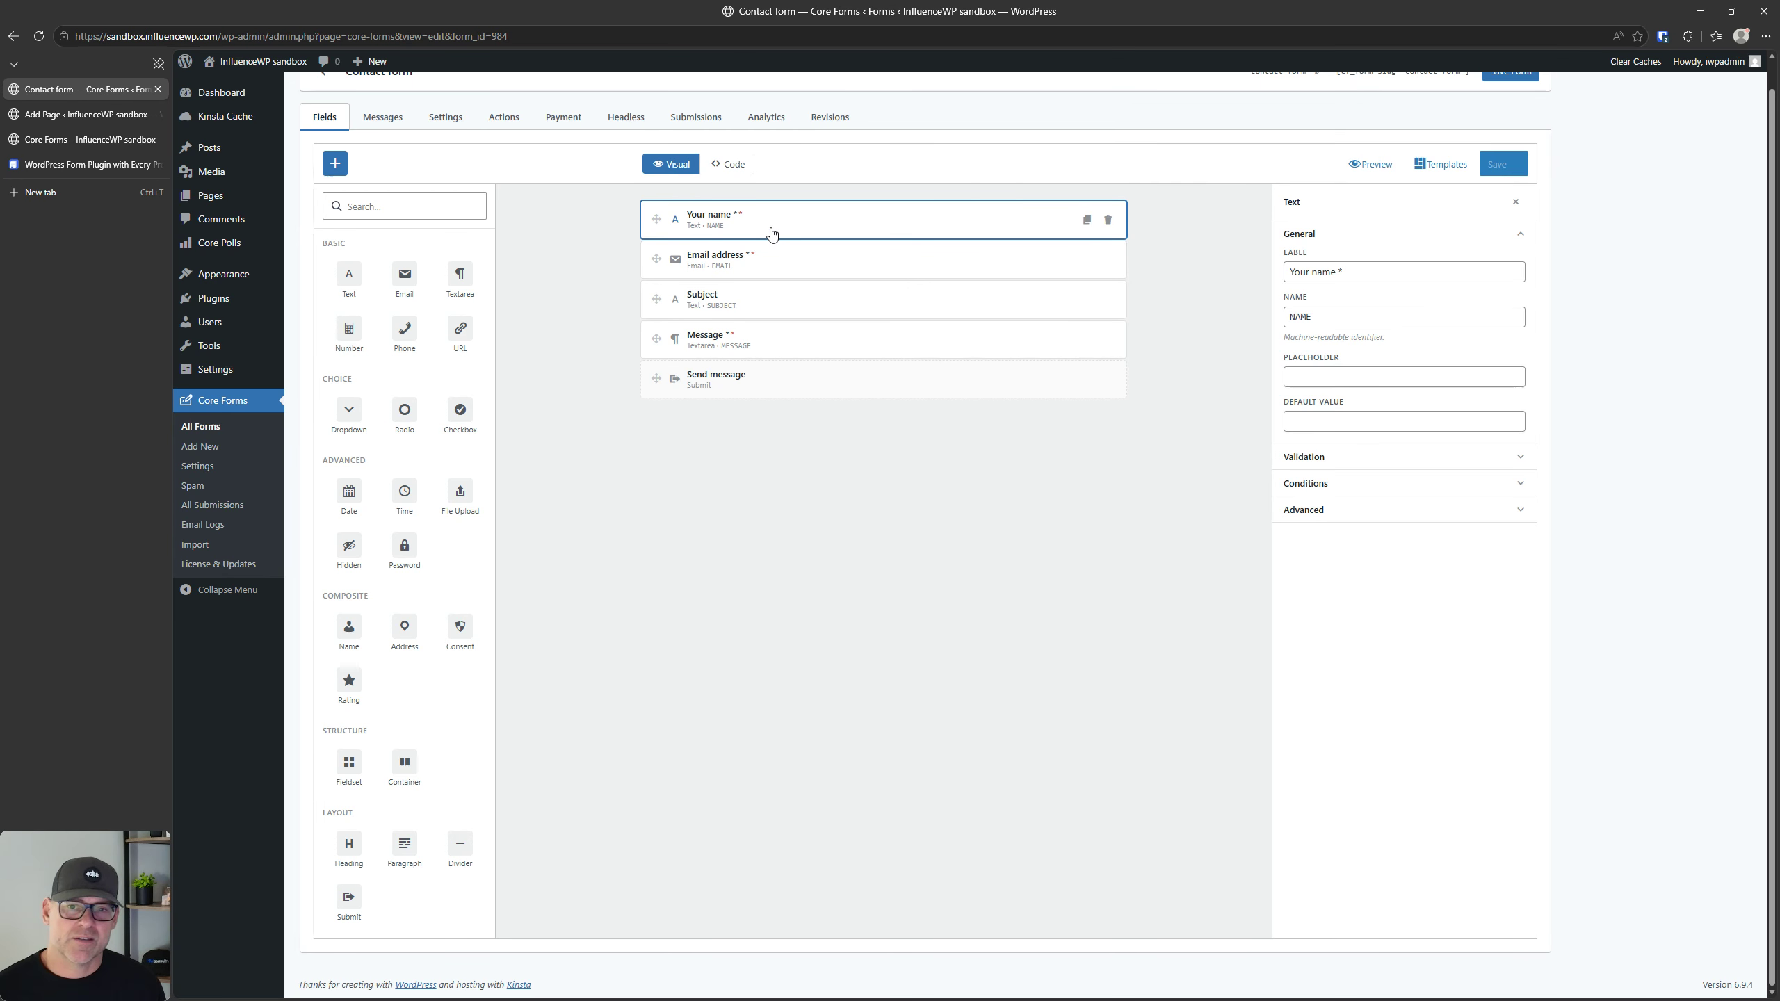
left_click(777, 258)
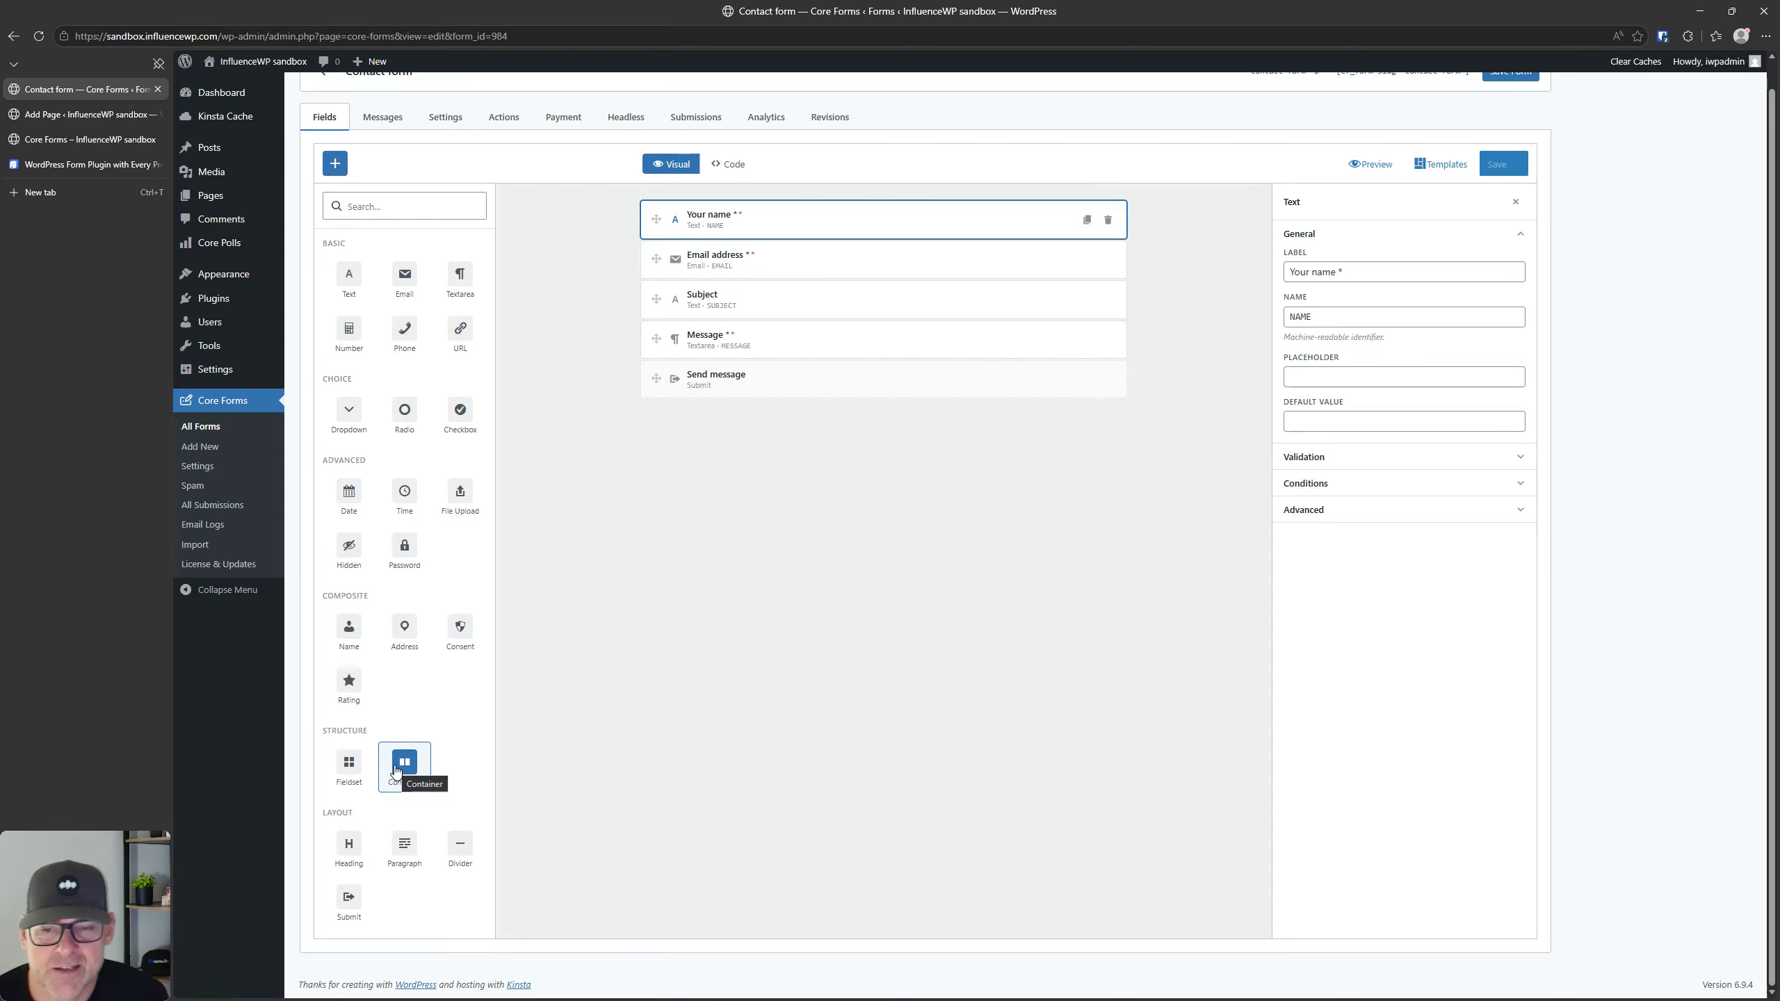
Step: Add a Fieldset to the contact form, and inspect its condition settings and the field types it can hold
left_click(350, 764)
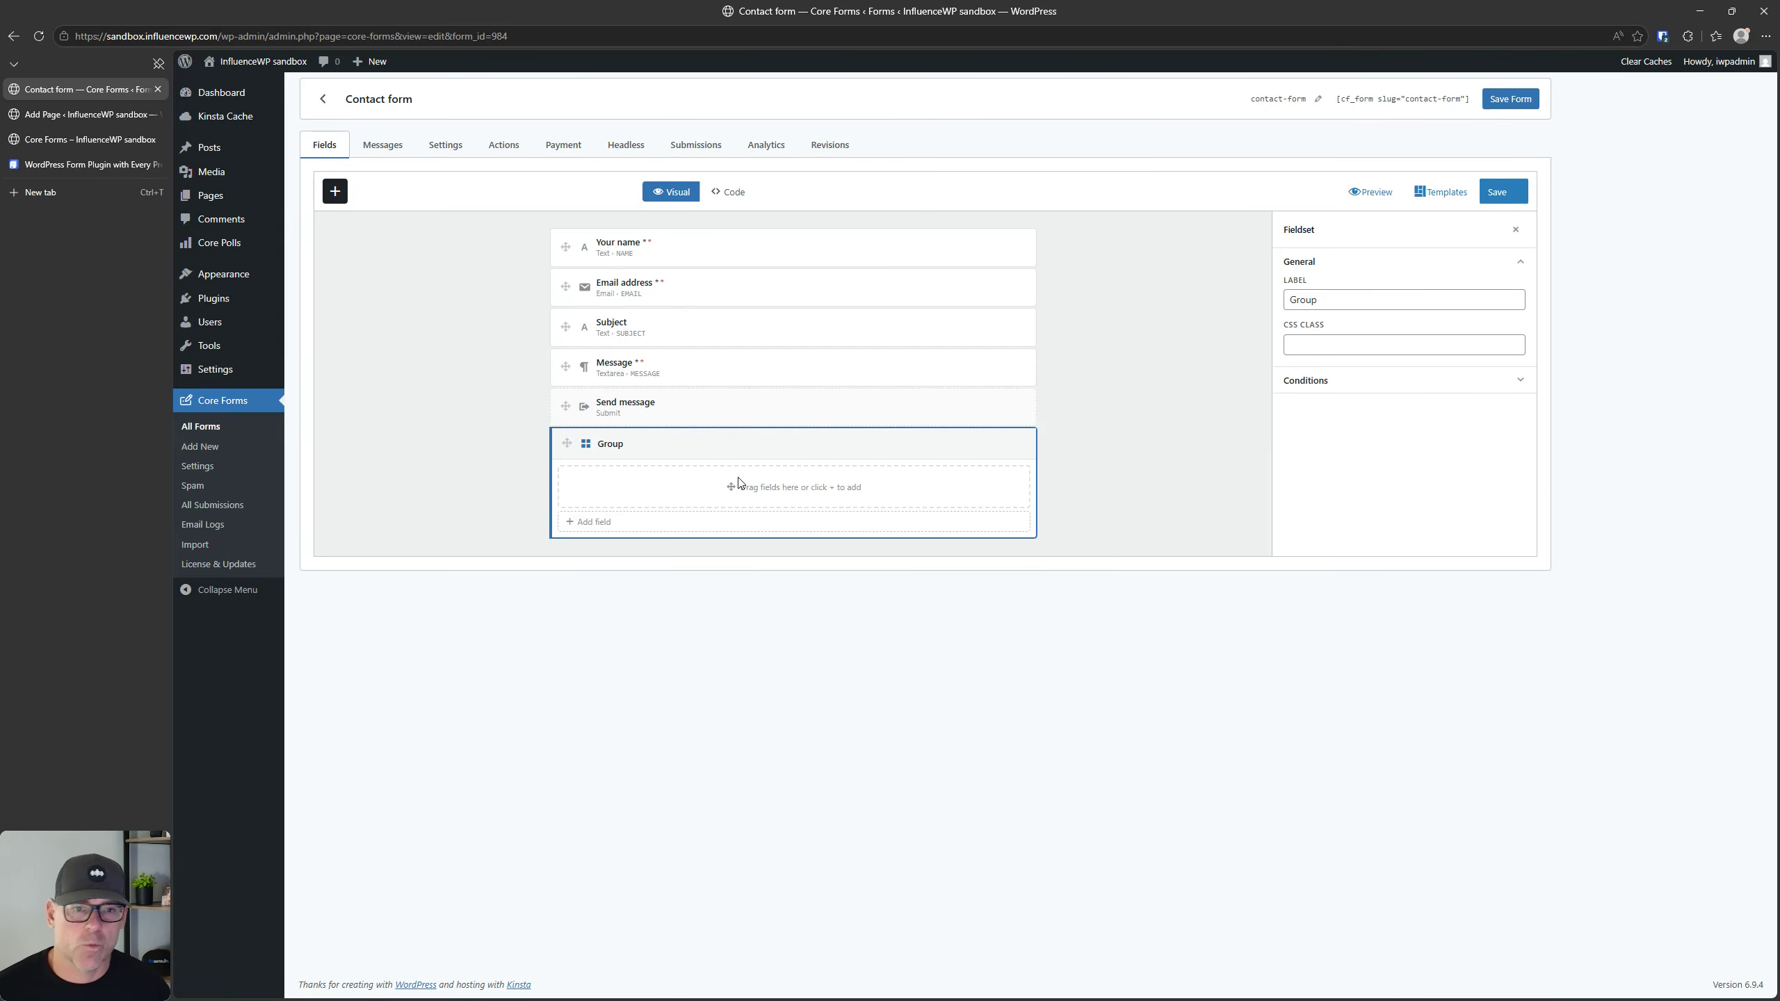
left_click(1363, 383)
left_click(1363, 382)
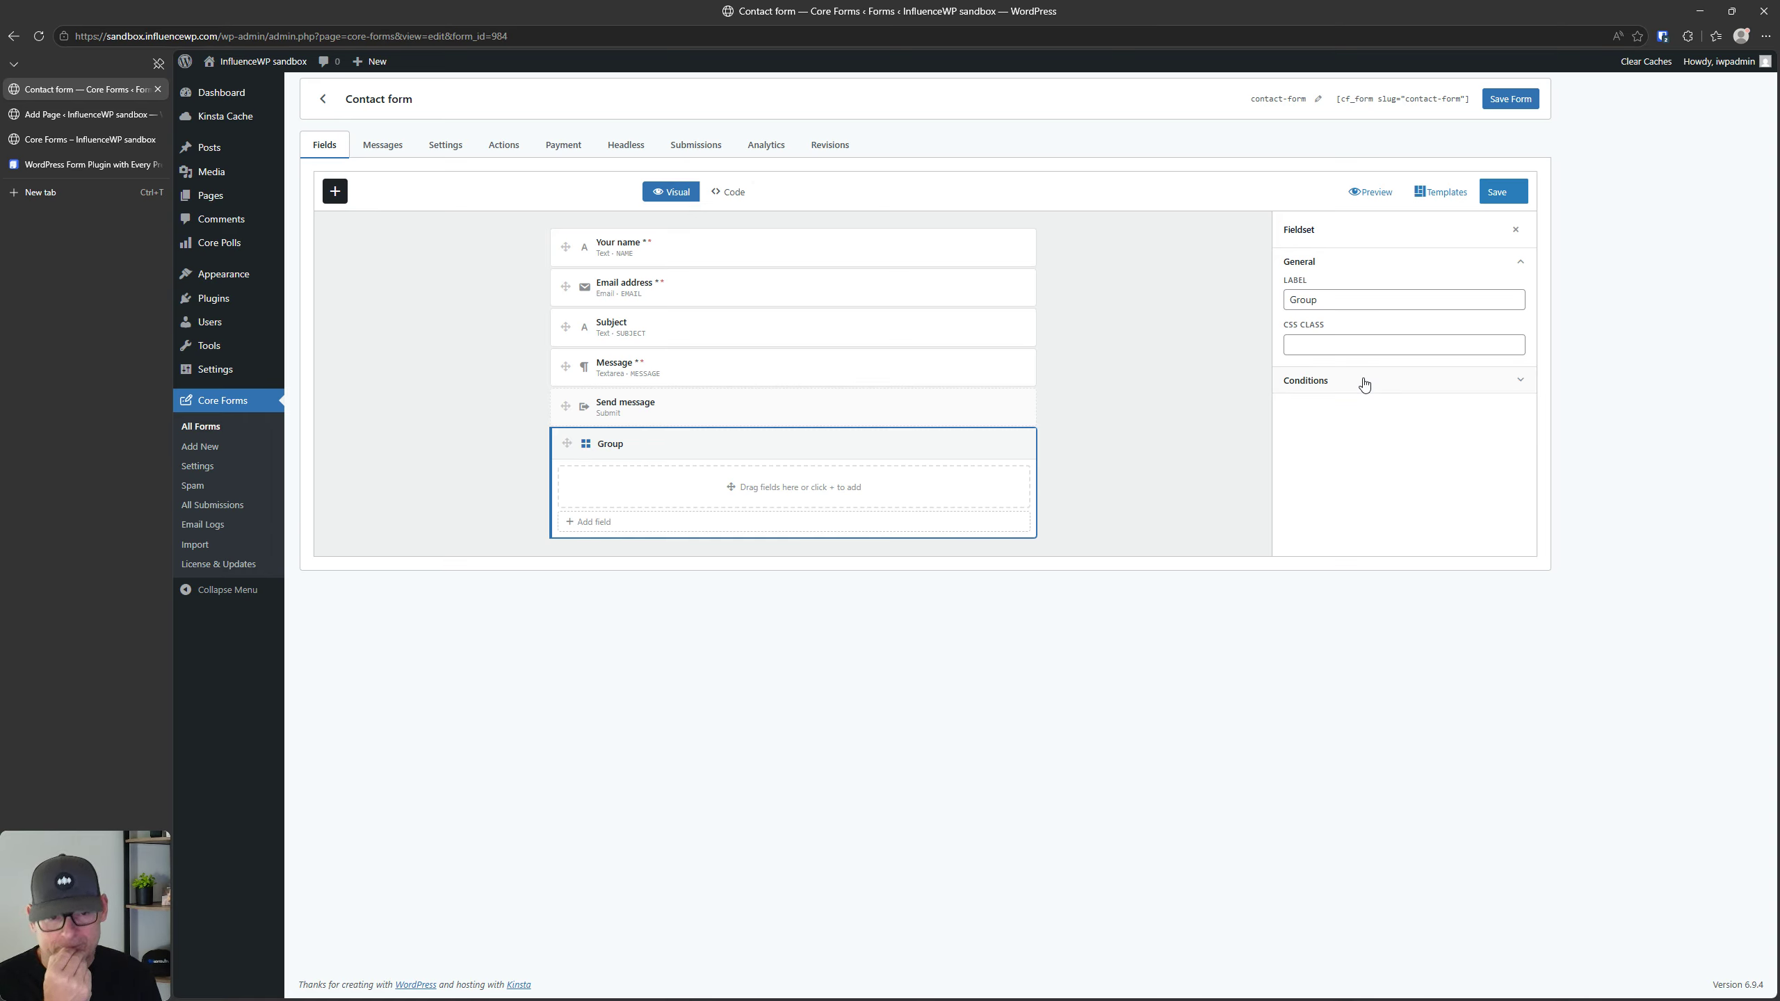
left_click(1363, 383)
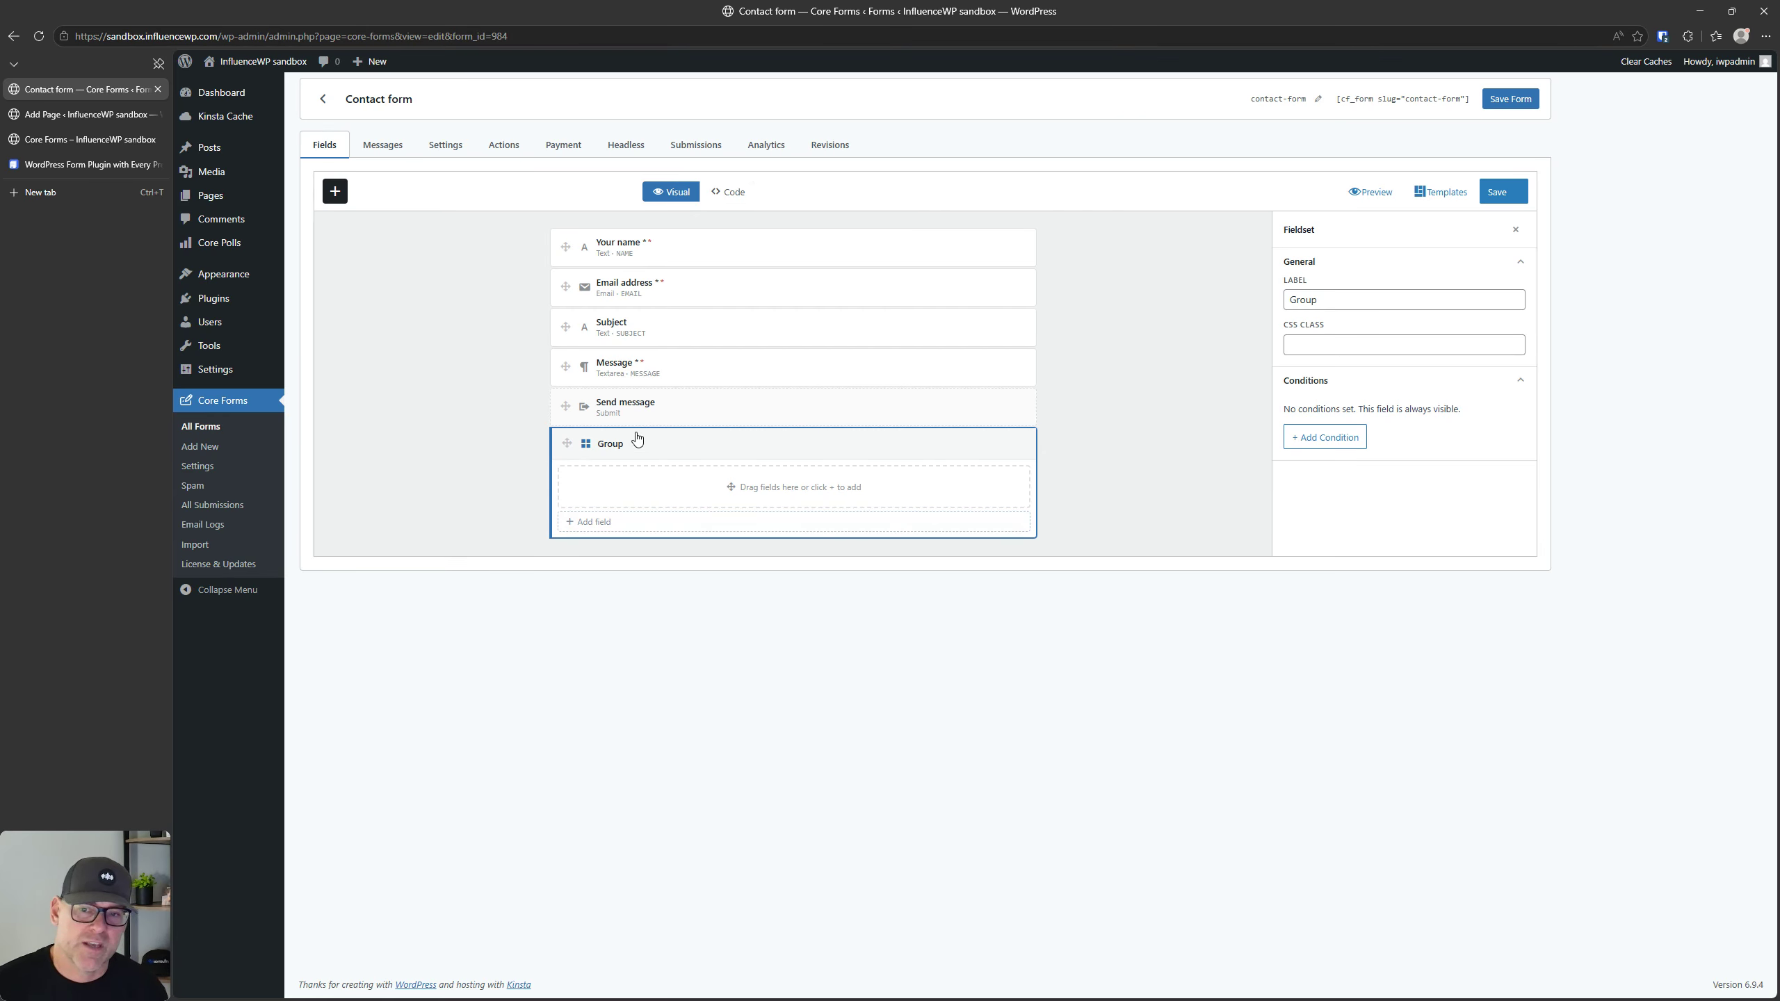
left_click(615, 522)
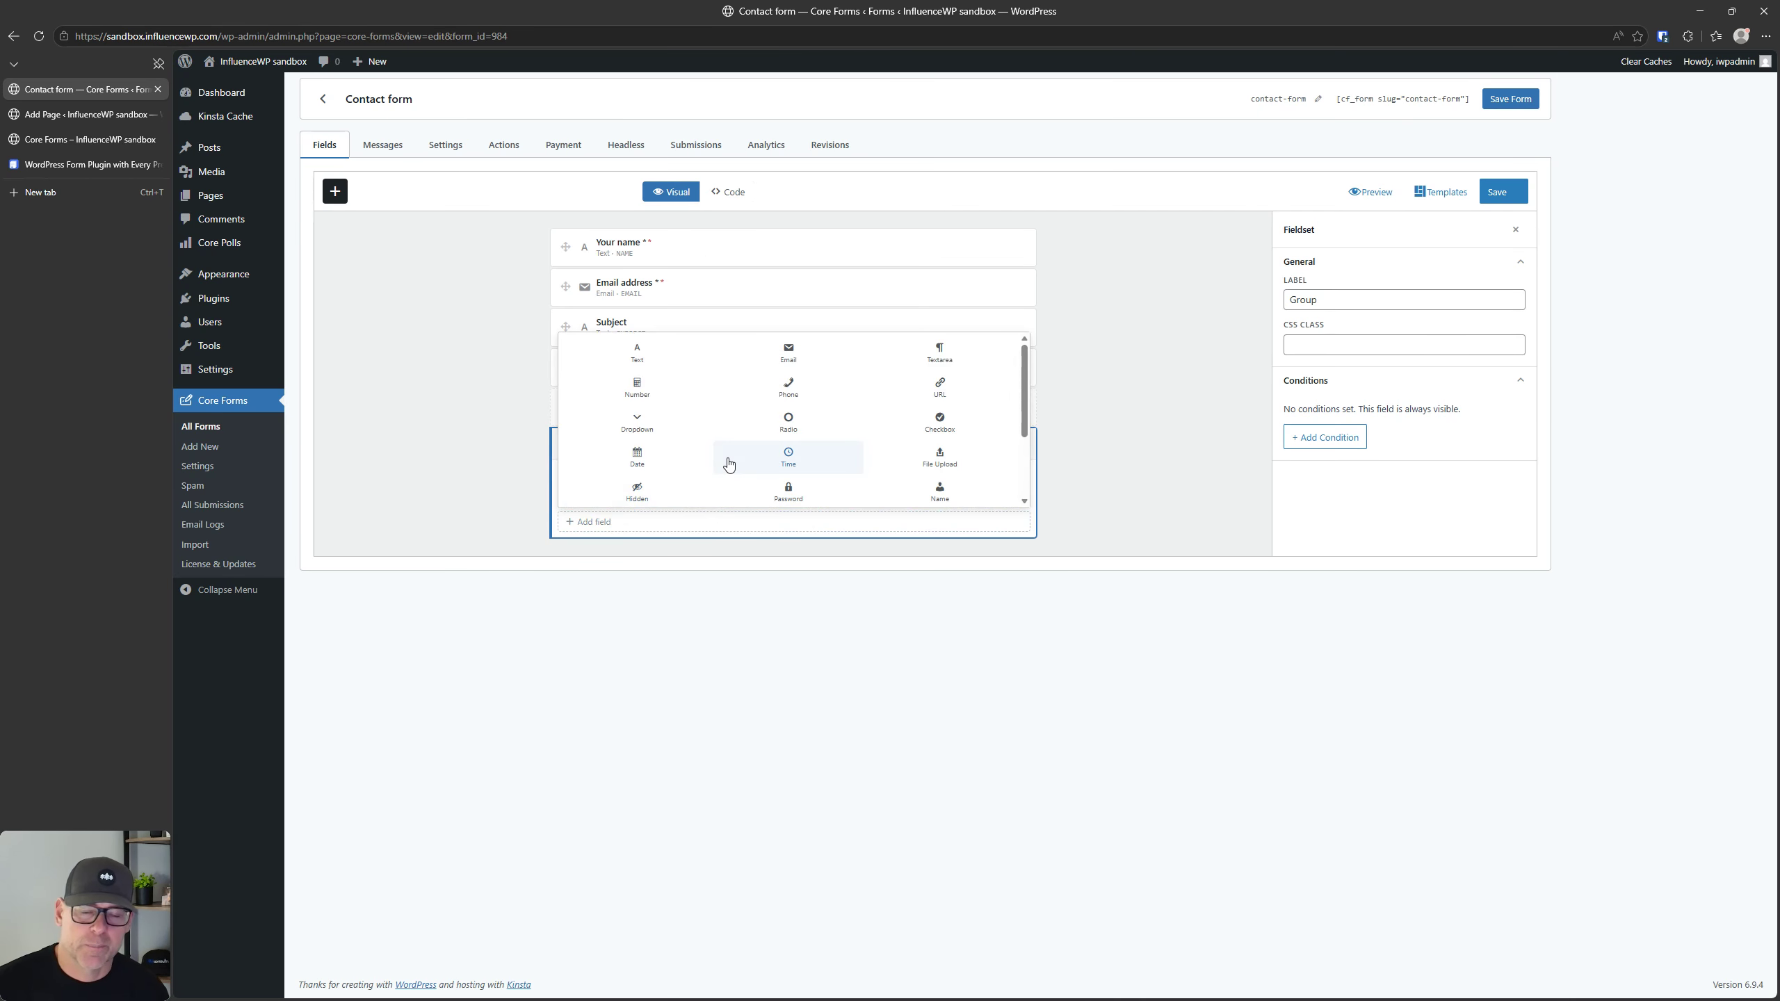
scroll(788, 424, "down", 2)
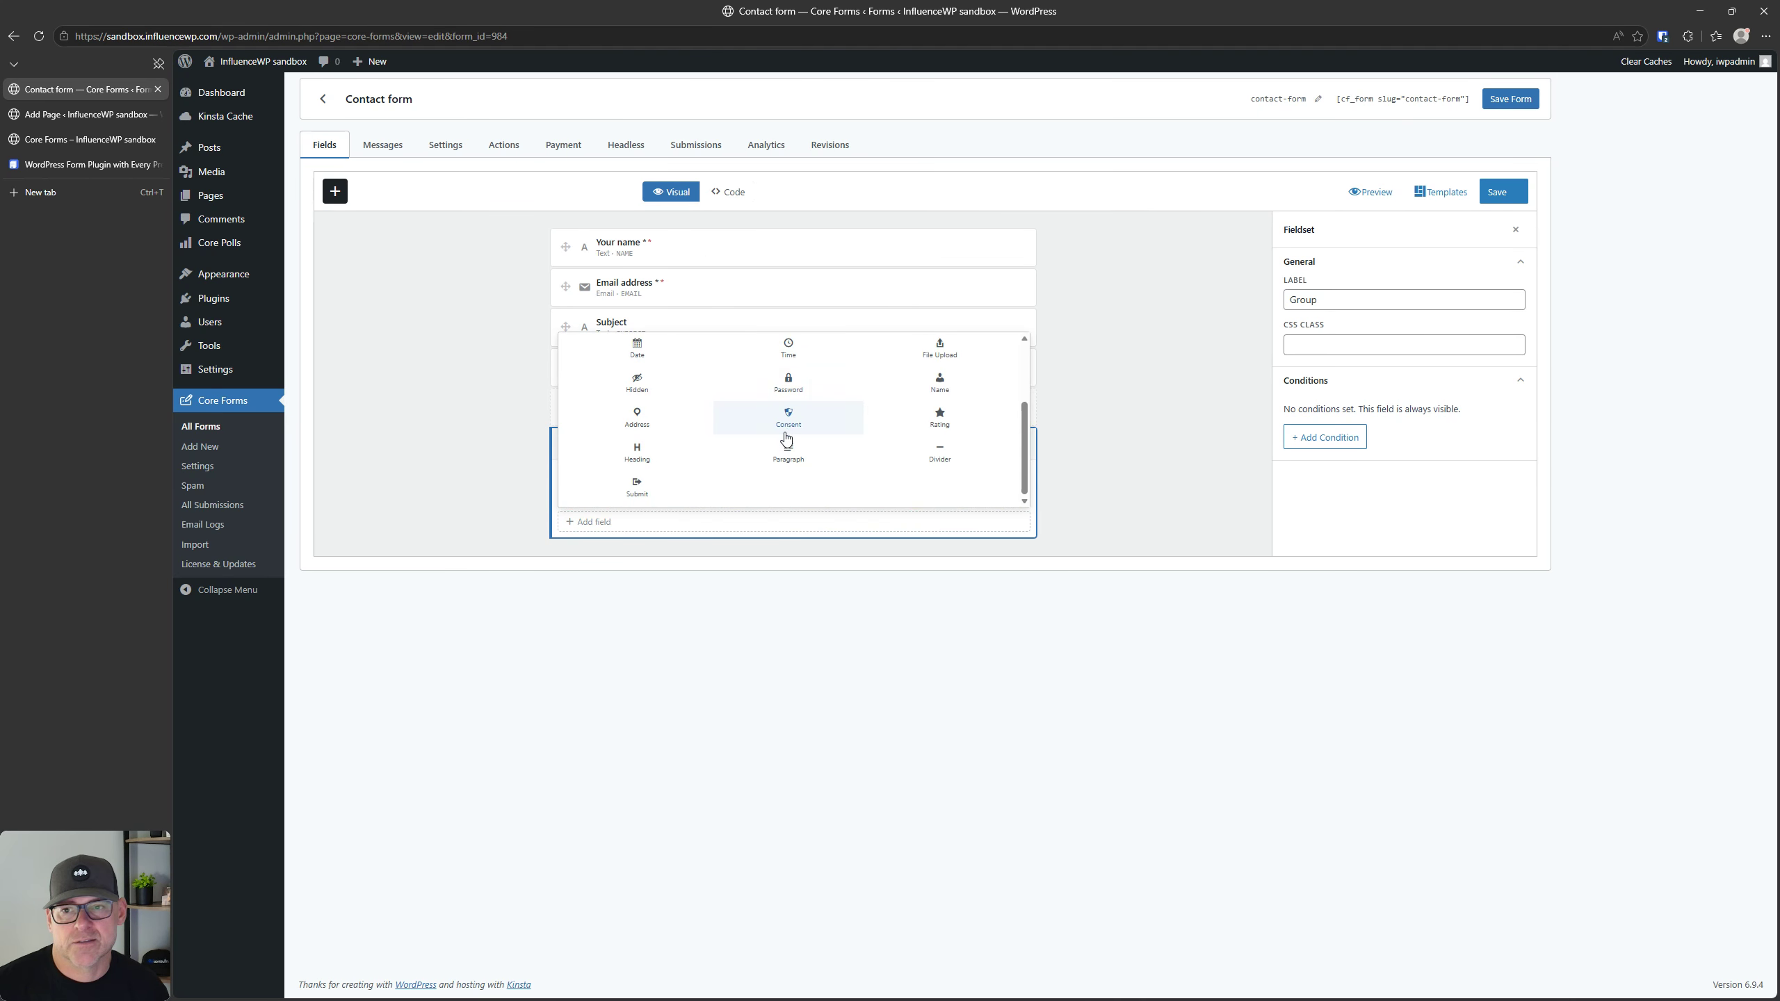
scroll(788, 428, "up", 3)
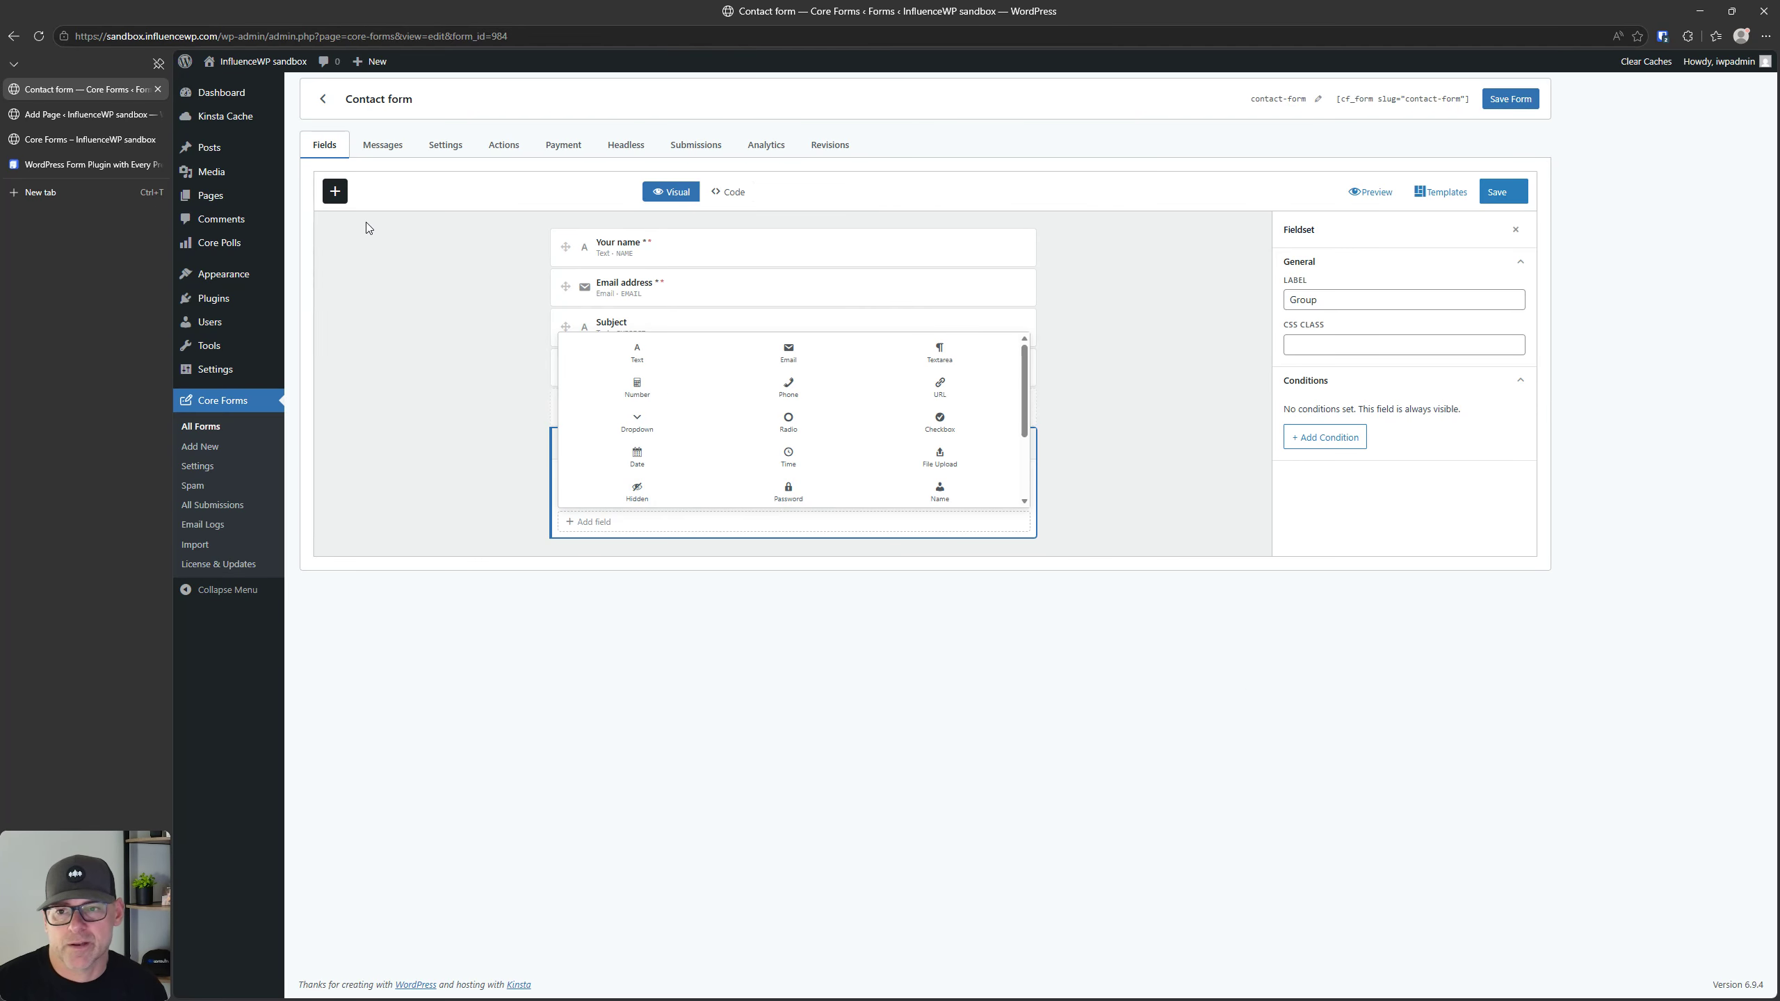
Step: Add a Container labelled "My Container" with the CSS class "mycontainer" and an empty Show if condition
left_click(335, 191)
left_click(405, 794)
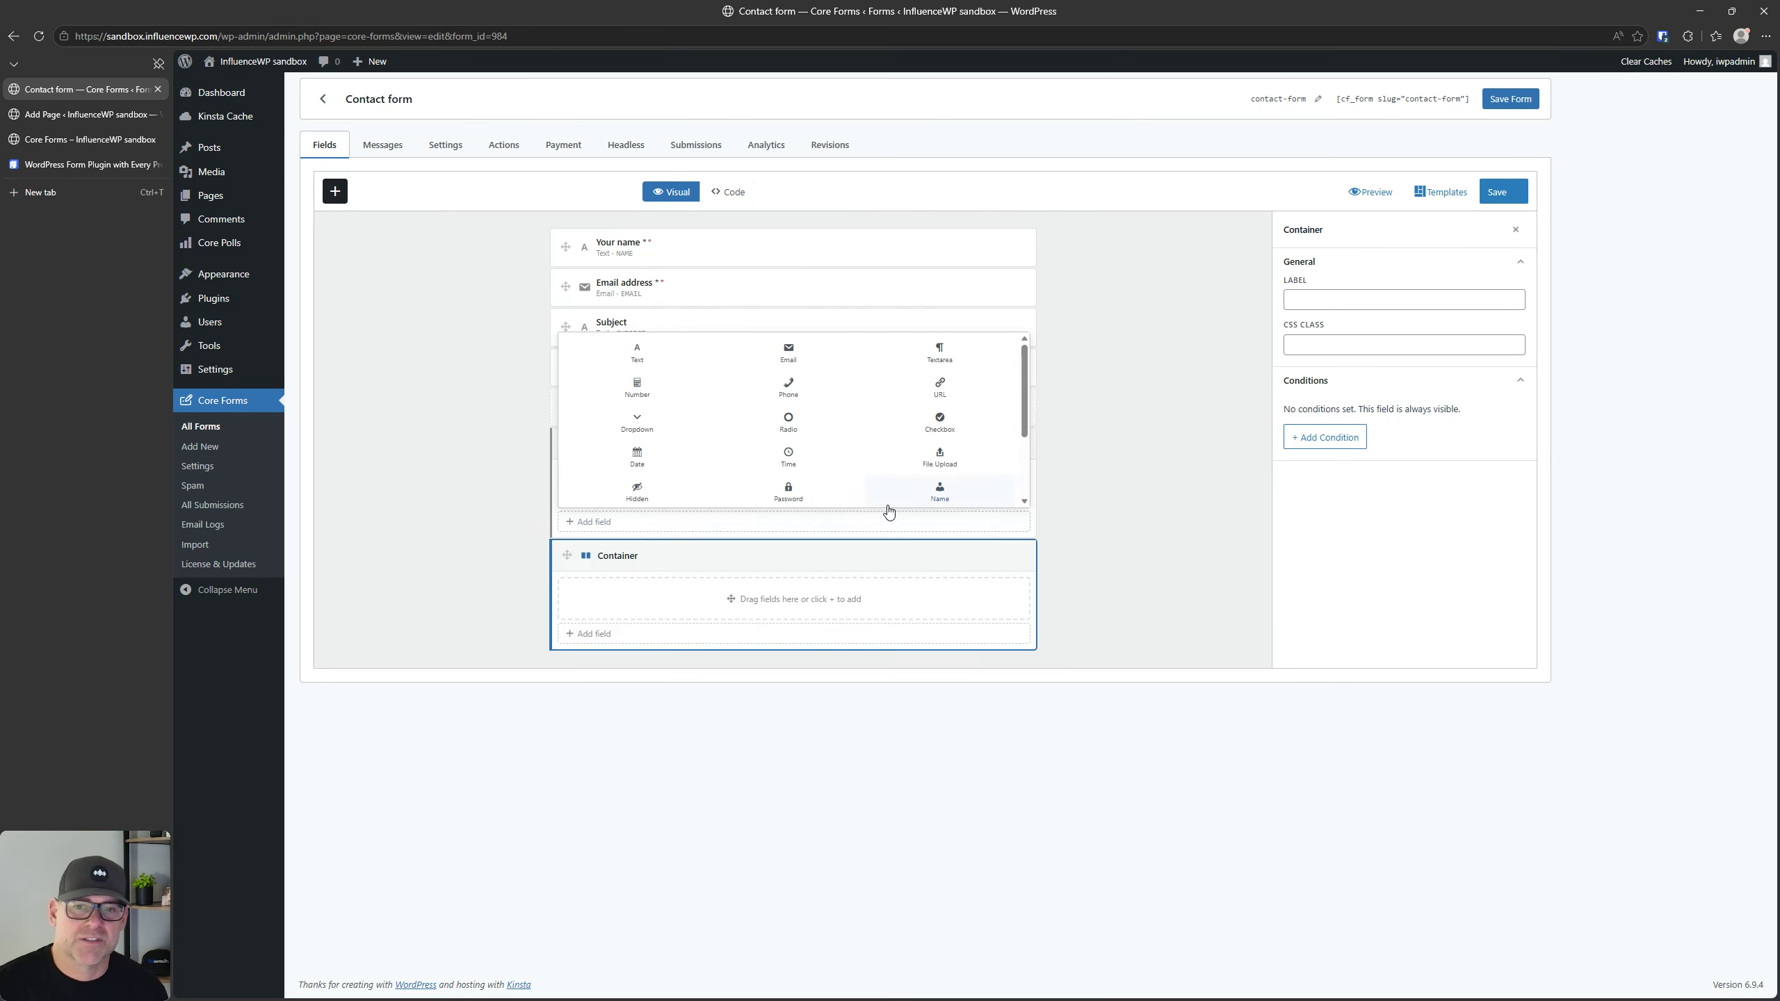
left_click(1321, 340)
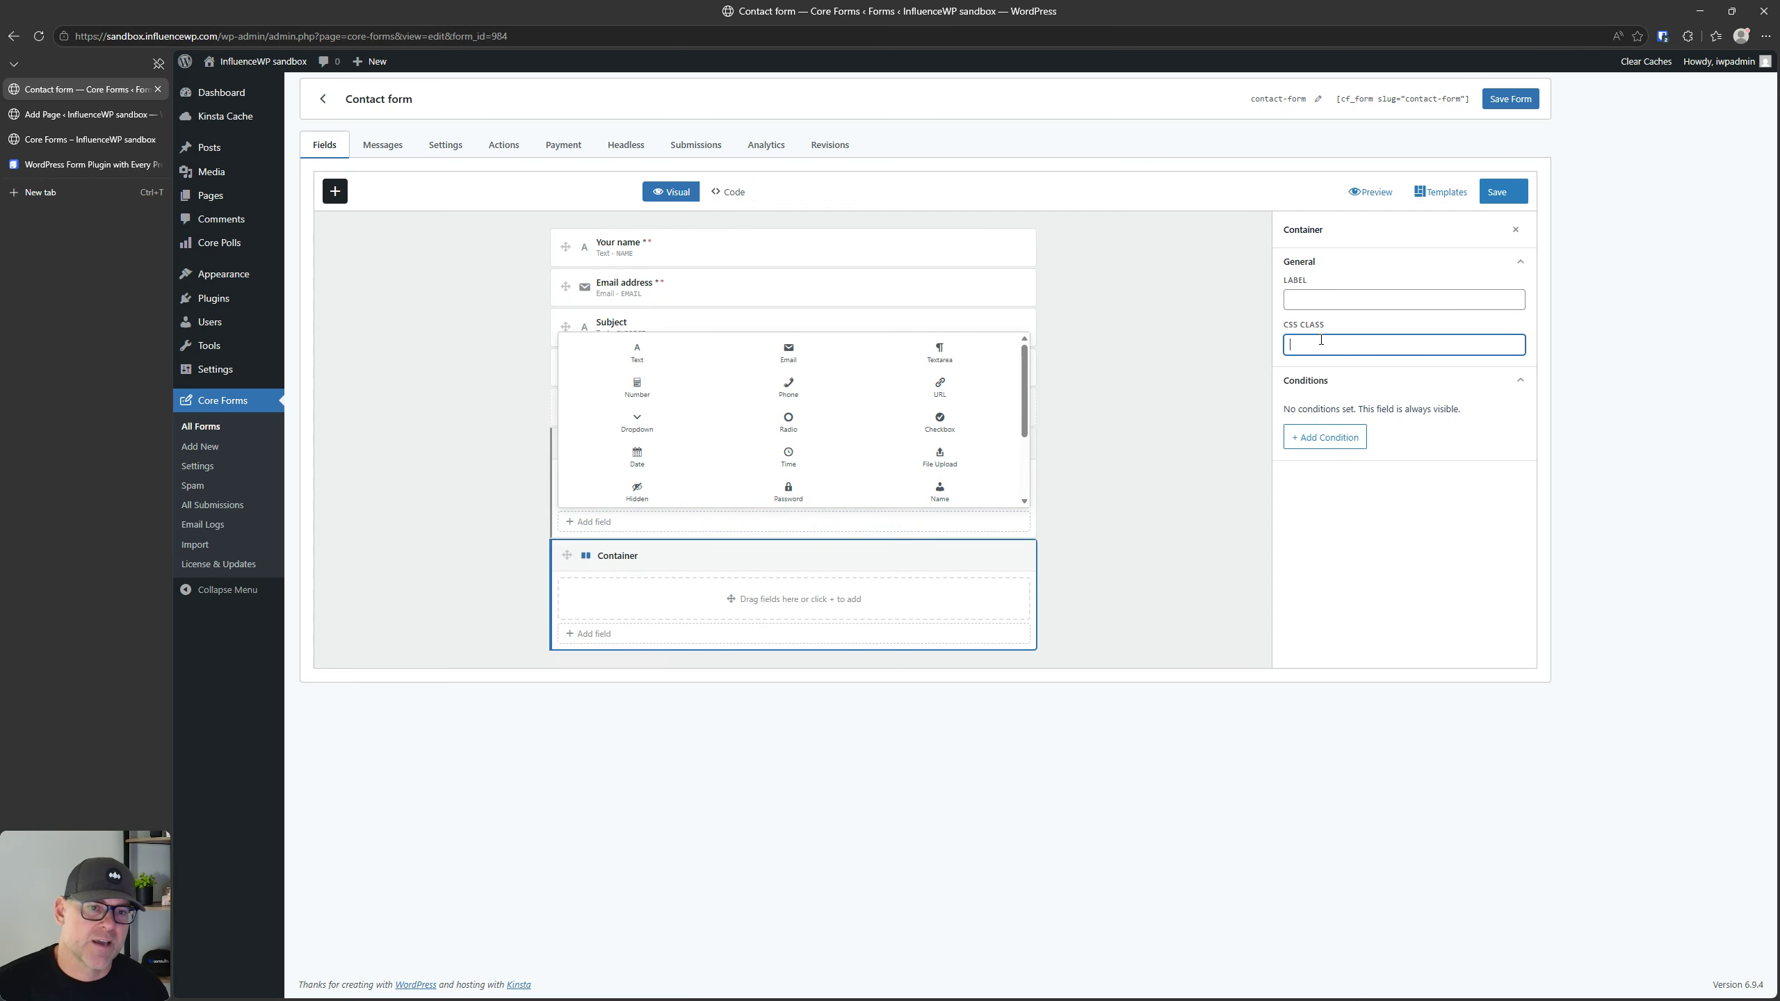
left_click(1331, 301)
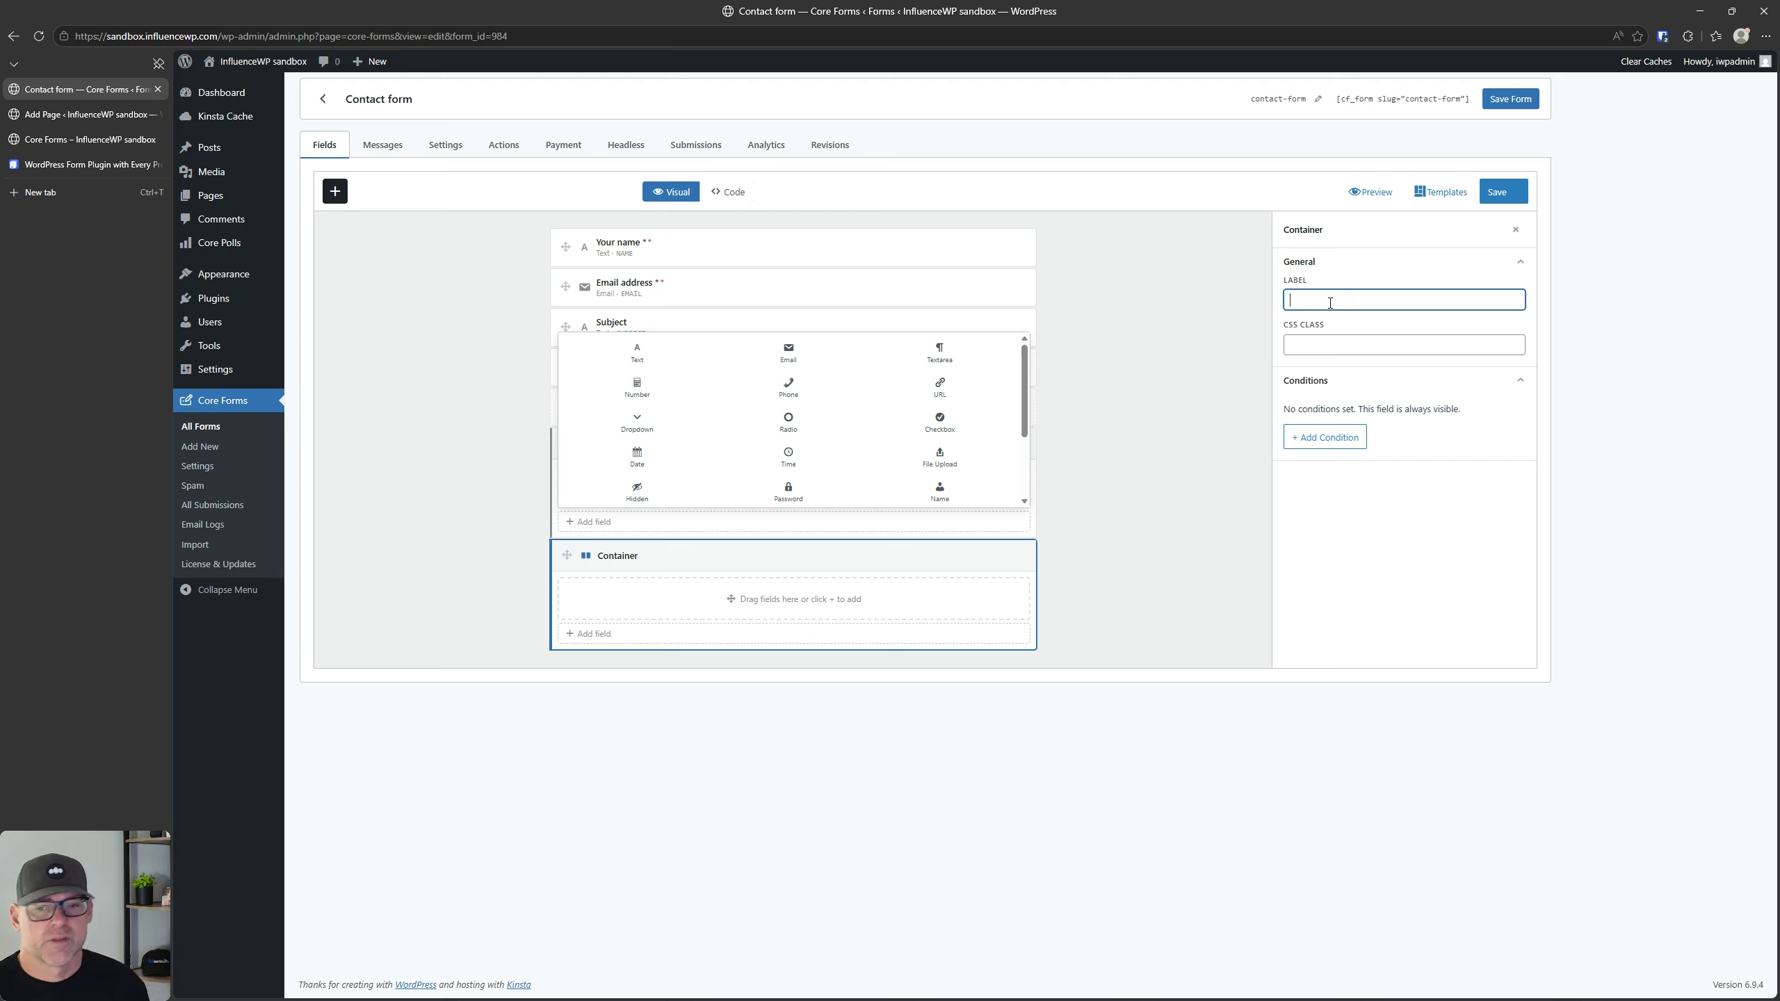
type("Myu")
type("Container")
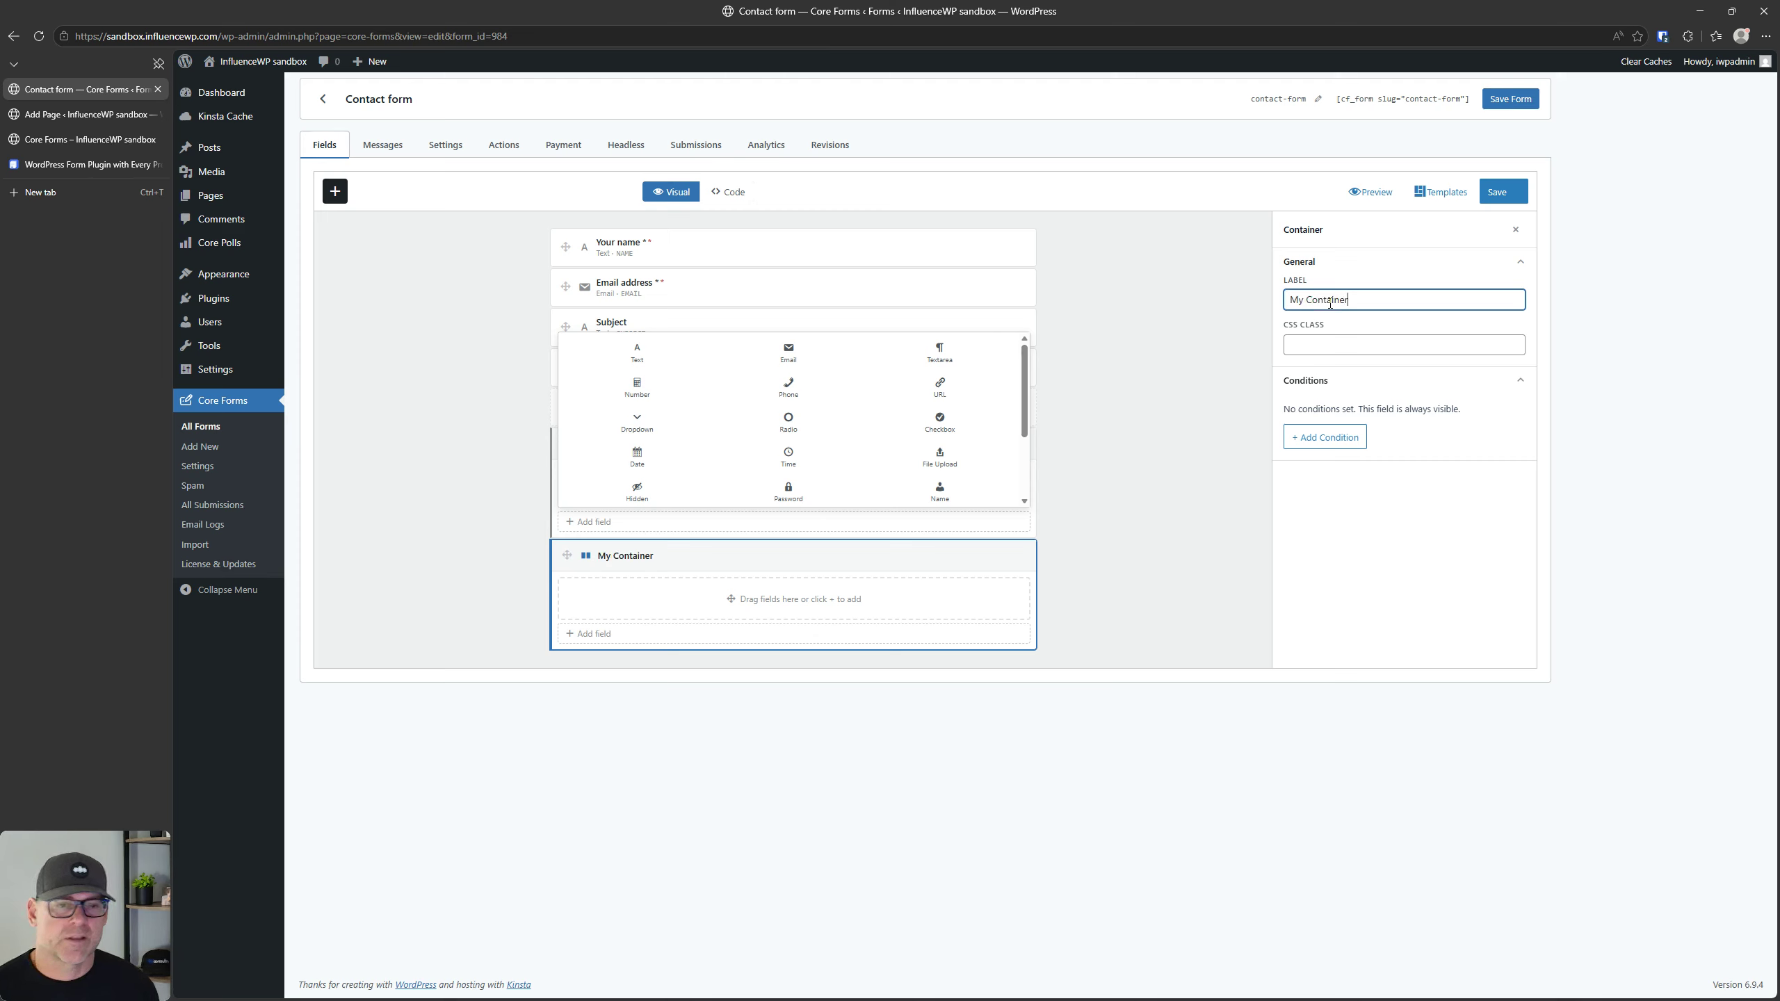
left_click(1357, 343)
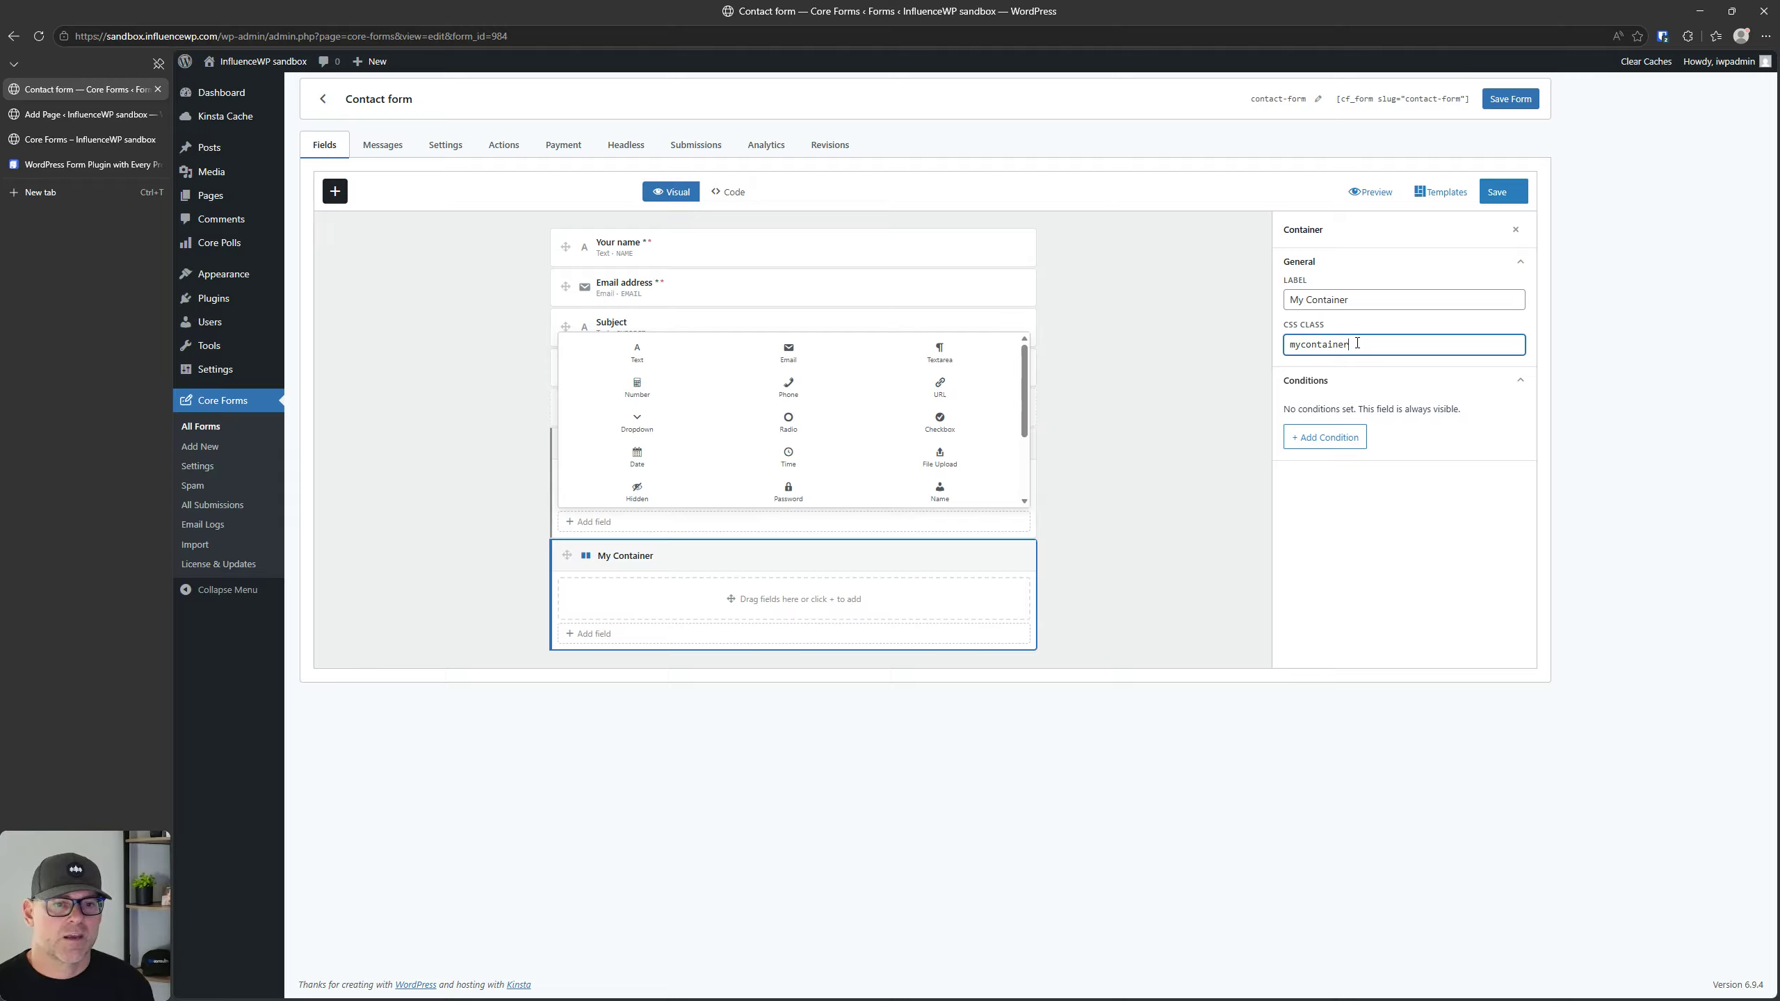
left_click(1355, 440)
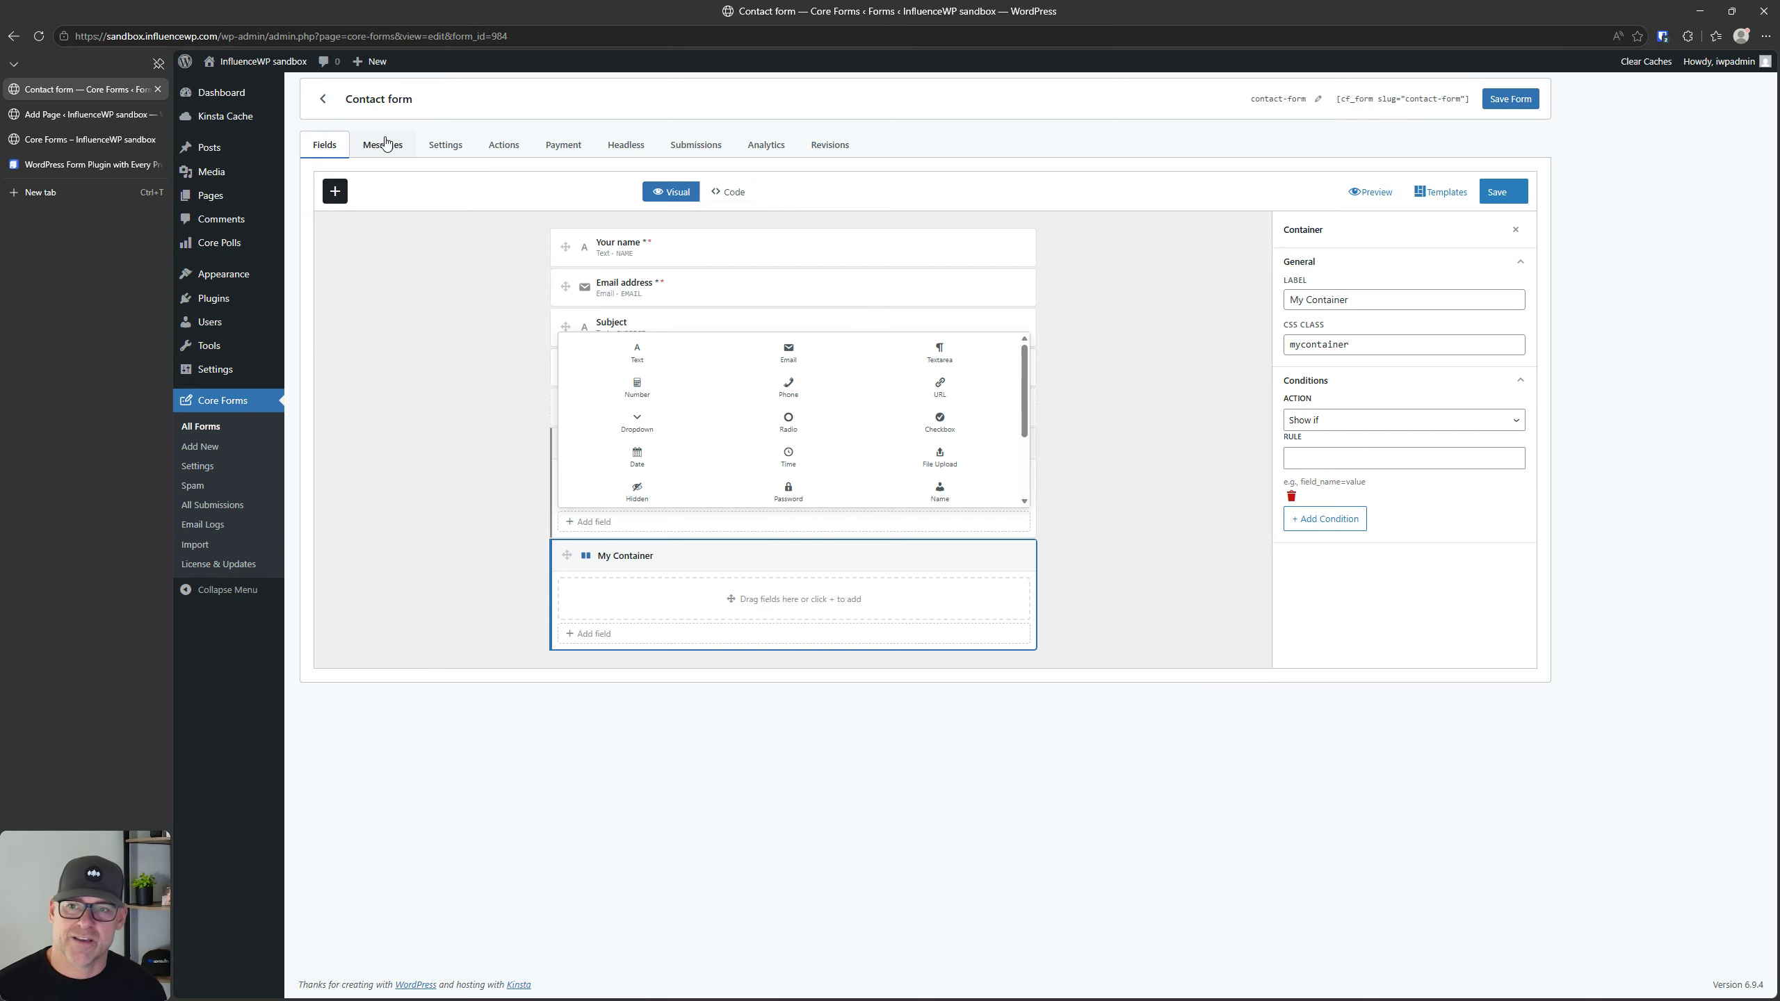
Step: Leave the editor without saving, look over the templates for new forms, and reopen the Contact form
left_click(202, 428)
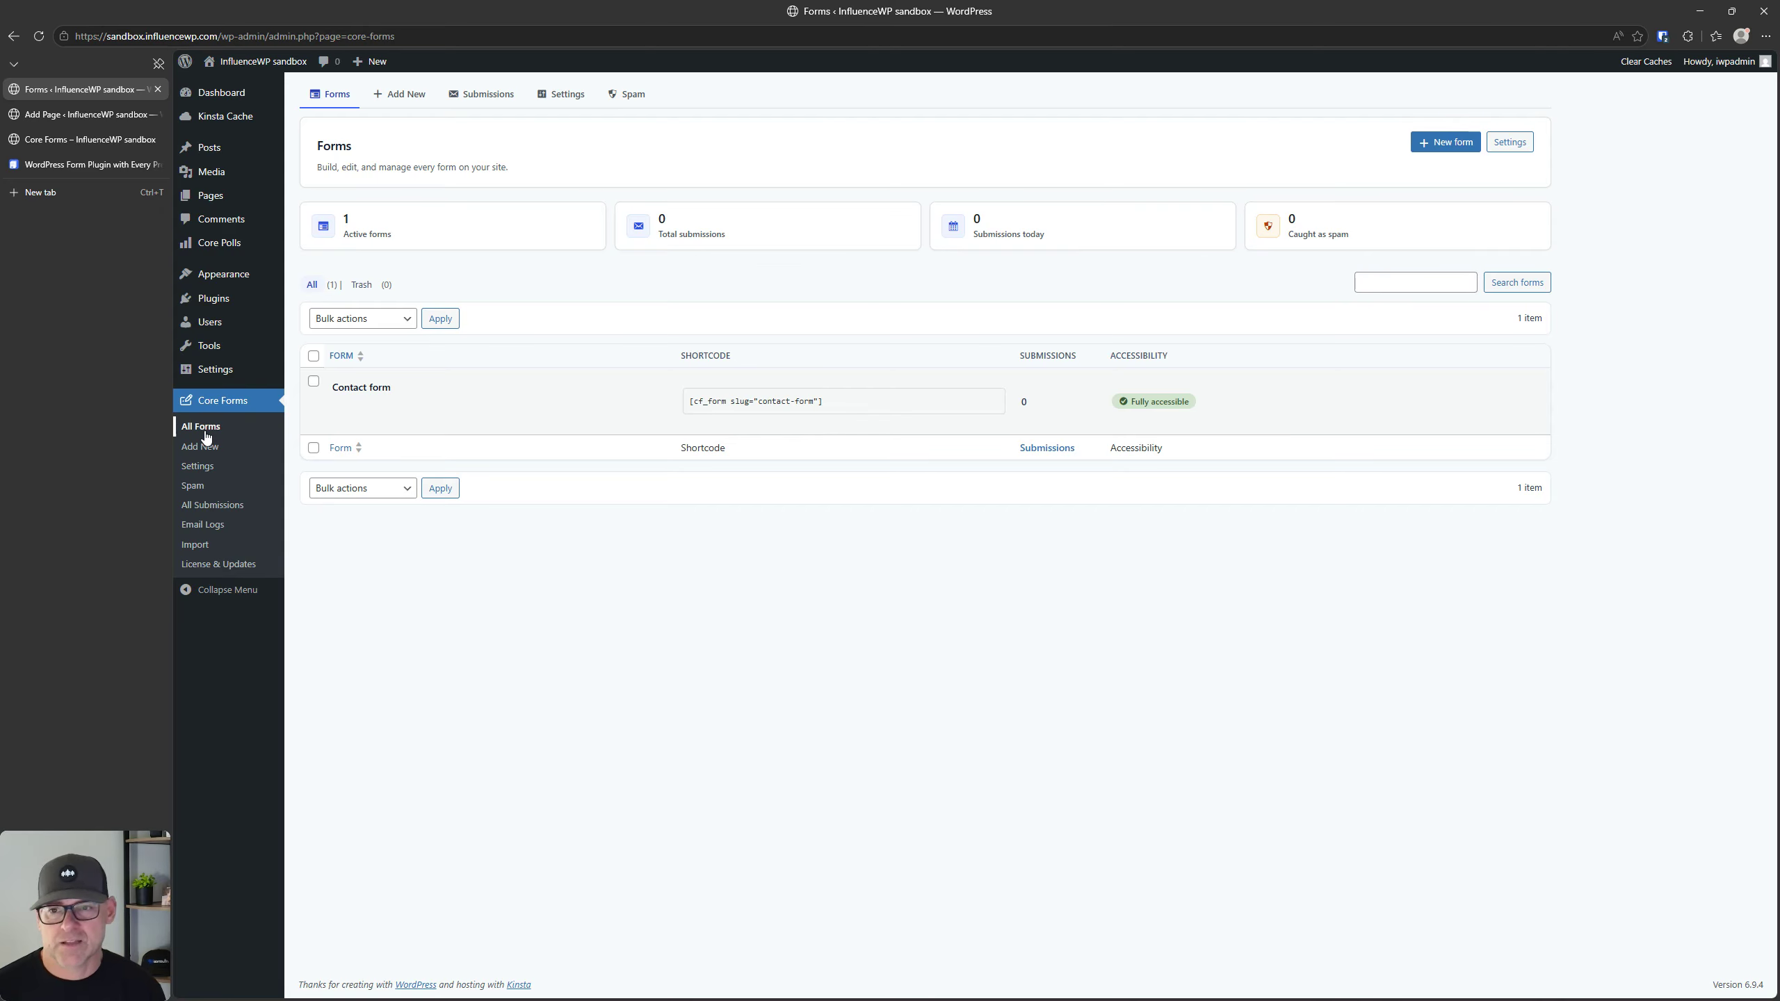
left_click(399, 98)
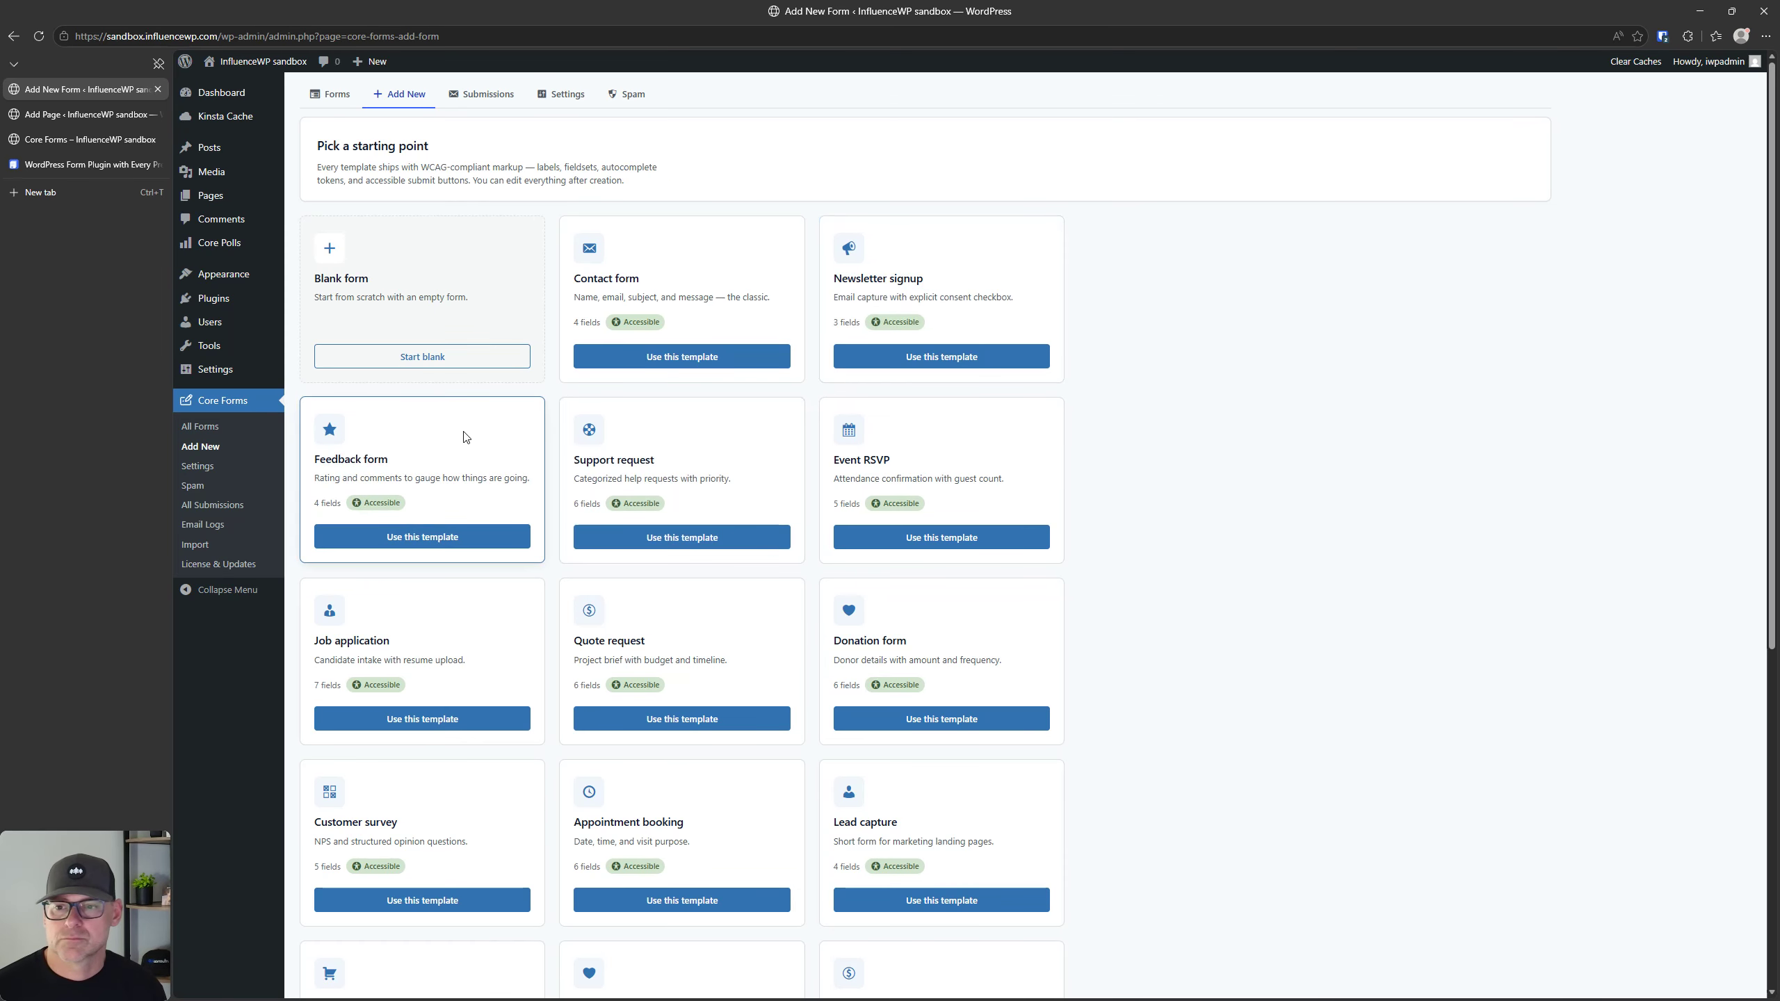
left_click(210, 427)
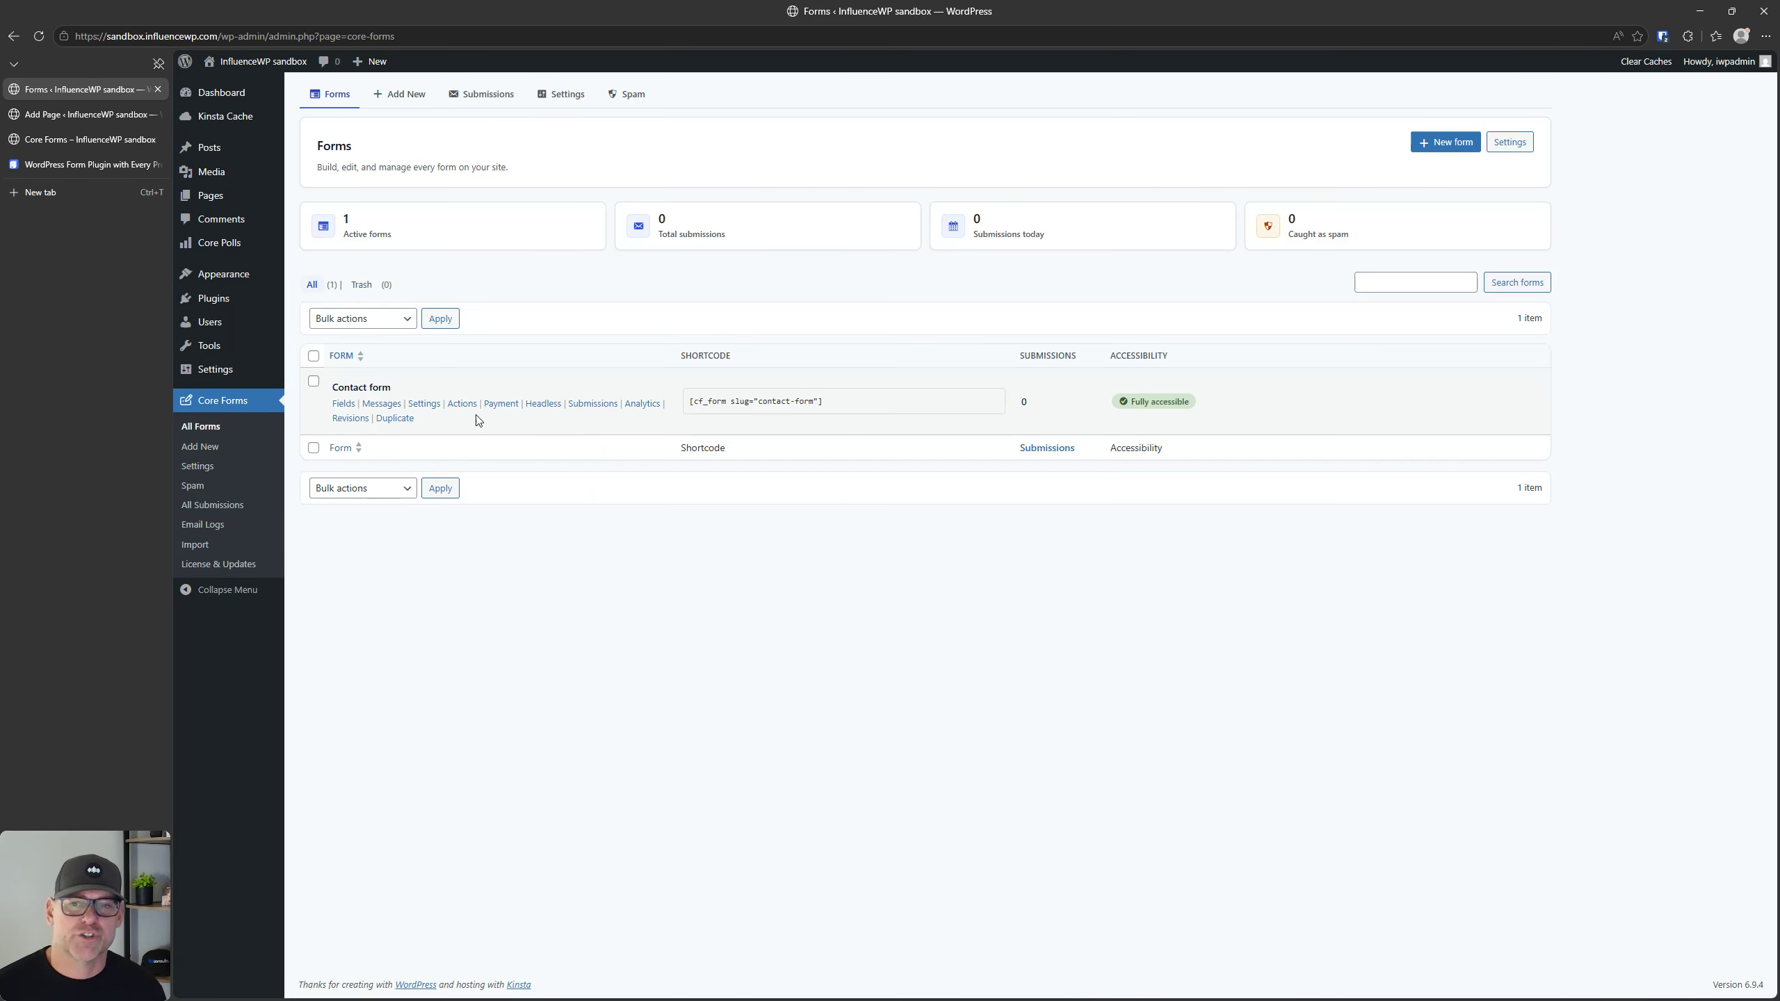
left_click(380, 387)
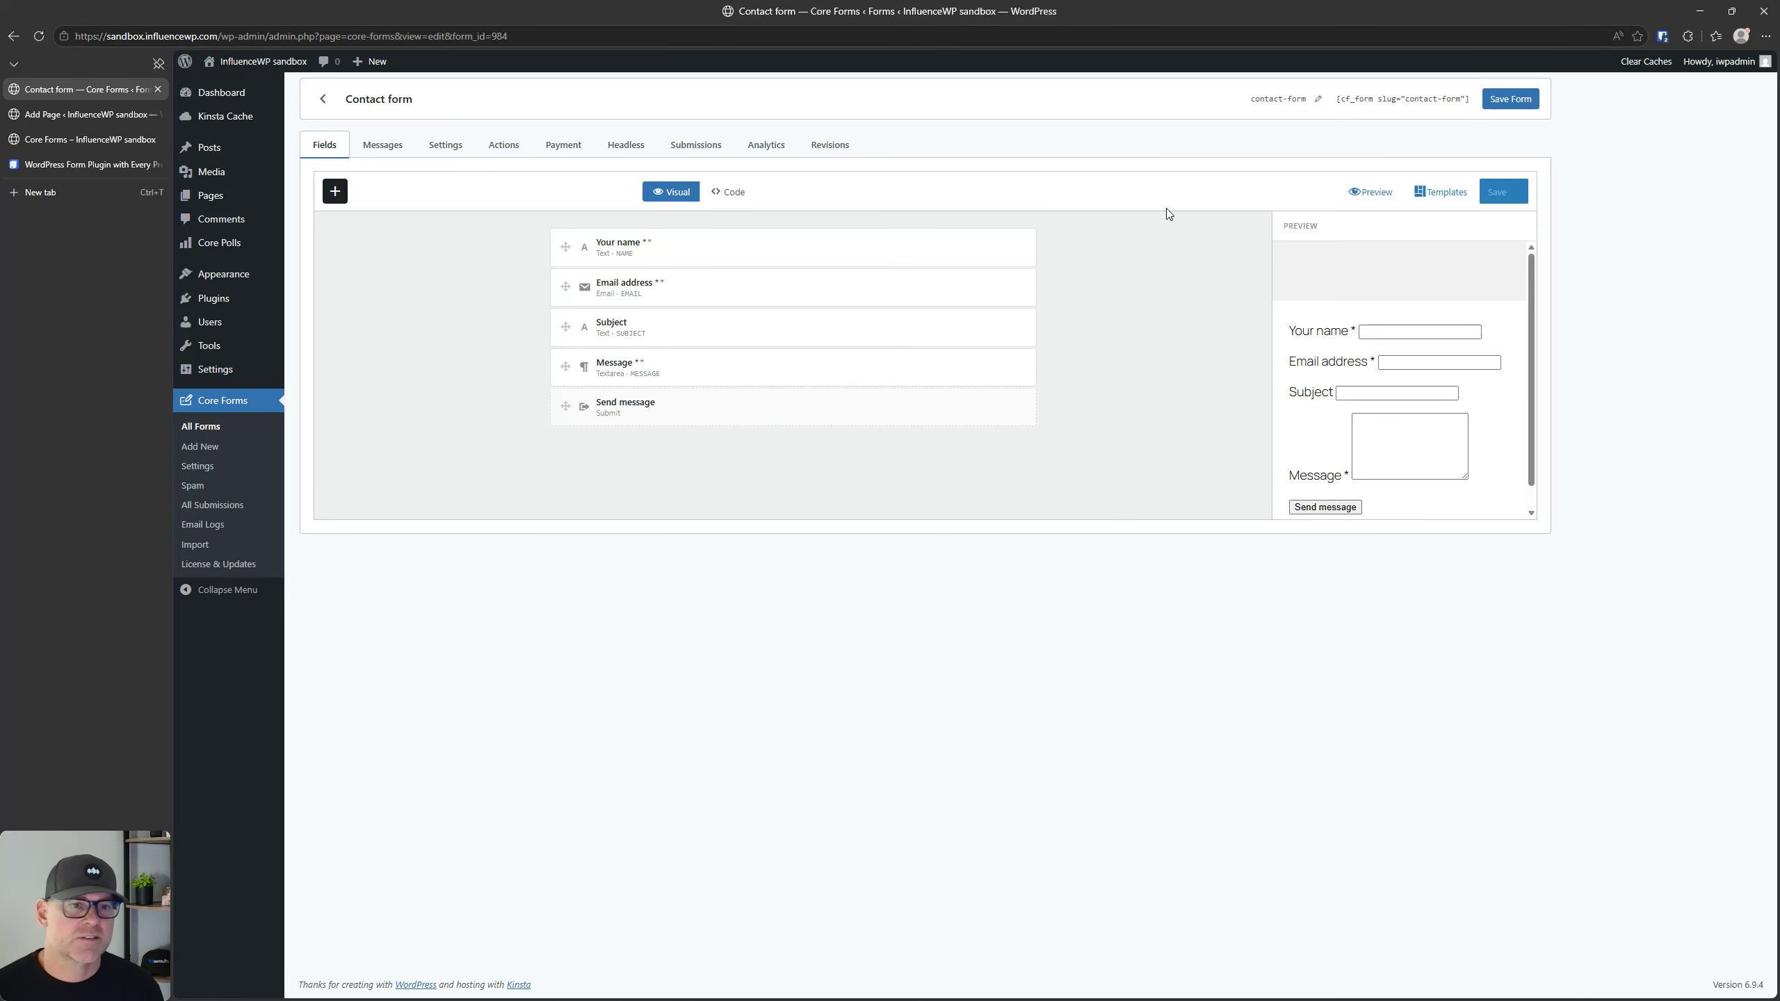
Step: Apply the Support request template to the Contact form and clear the form's title
left_click(1437, 193)
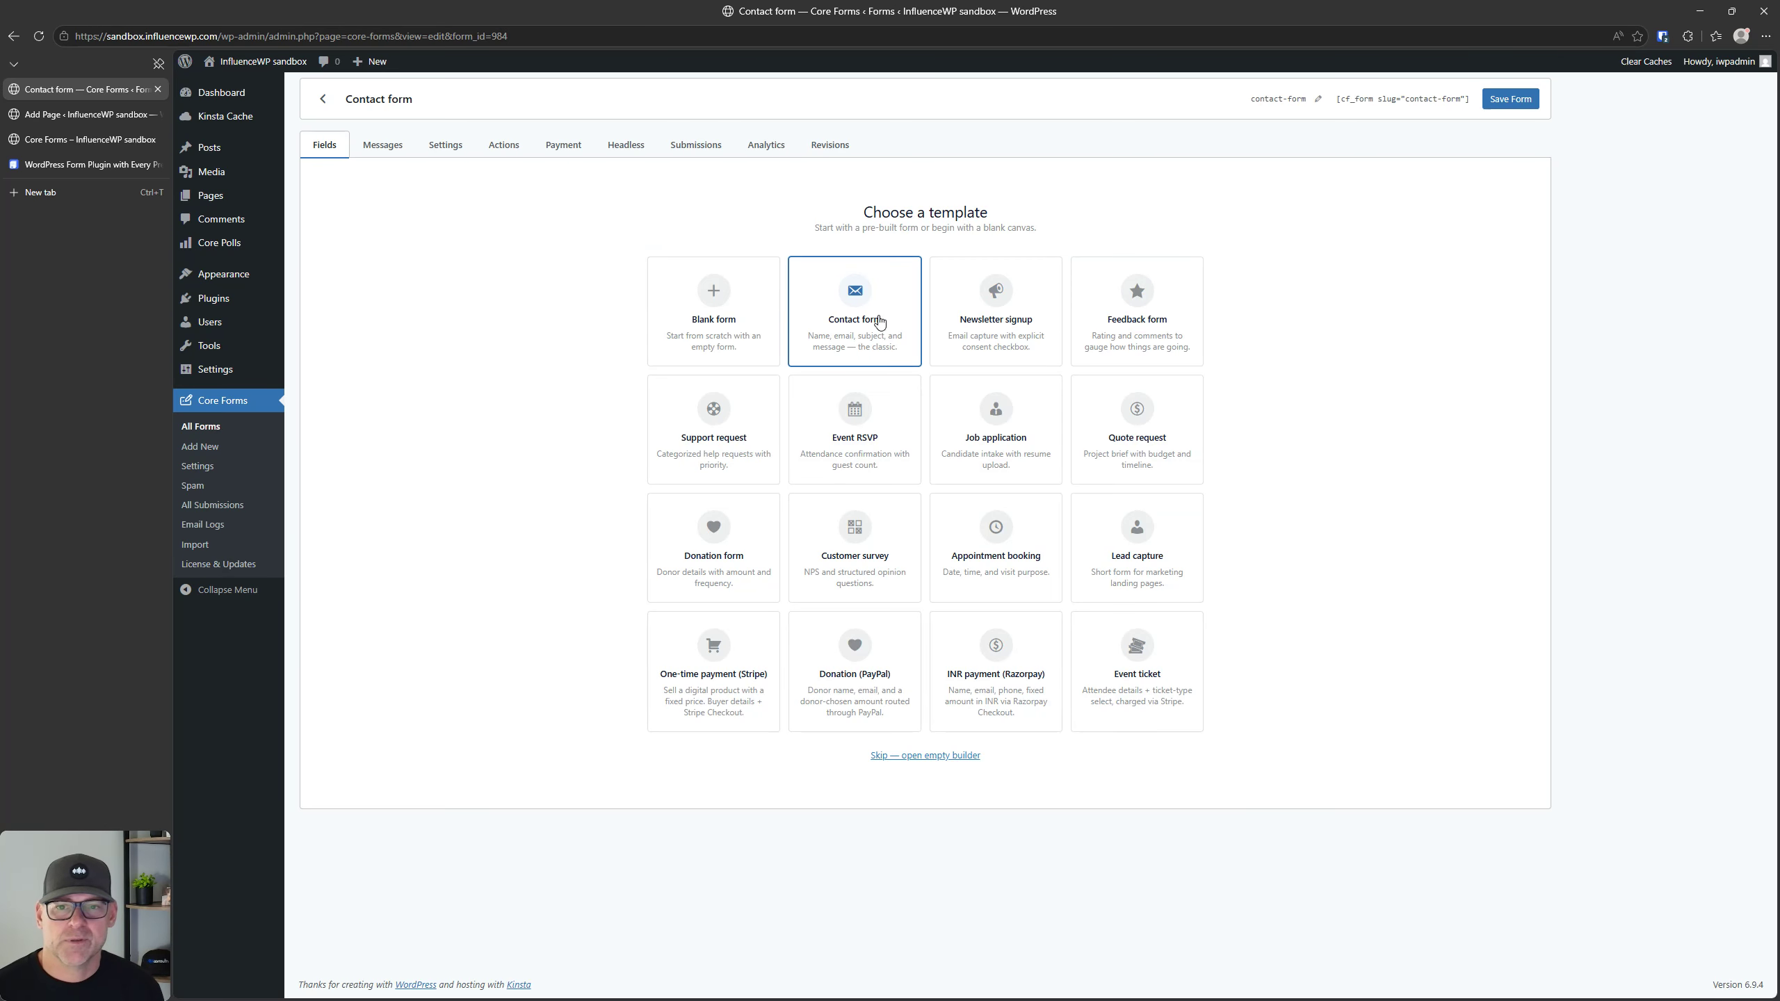
left_click(708, 420)
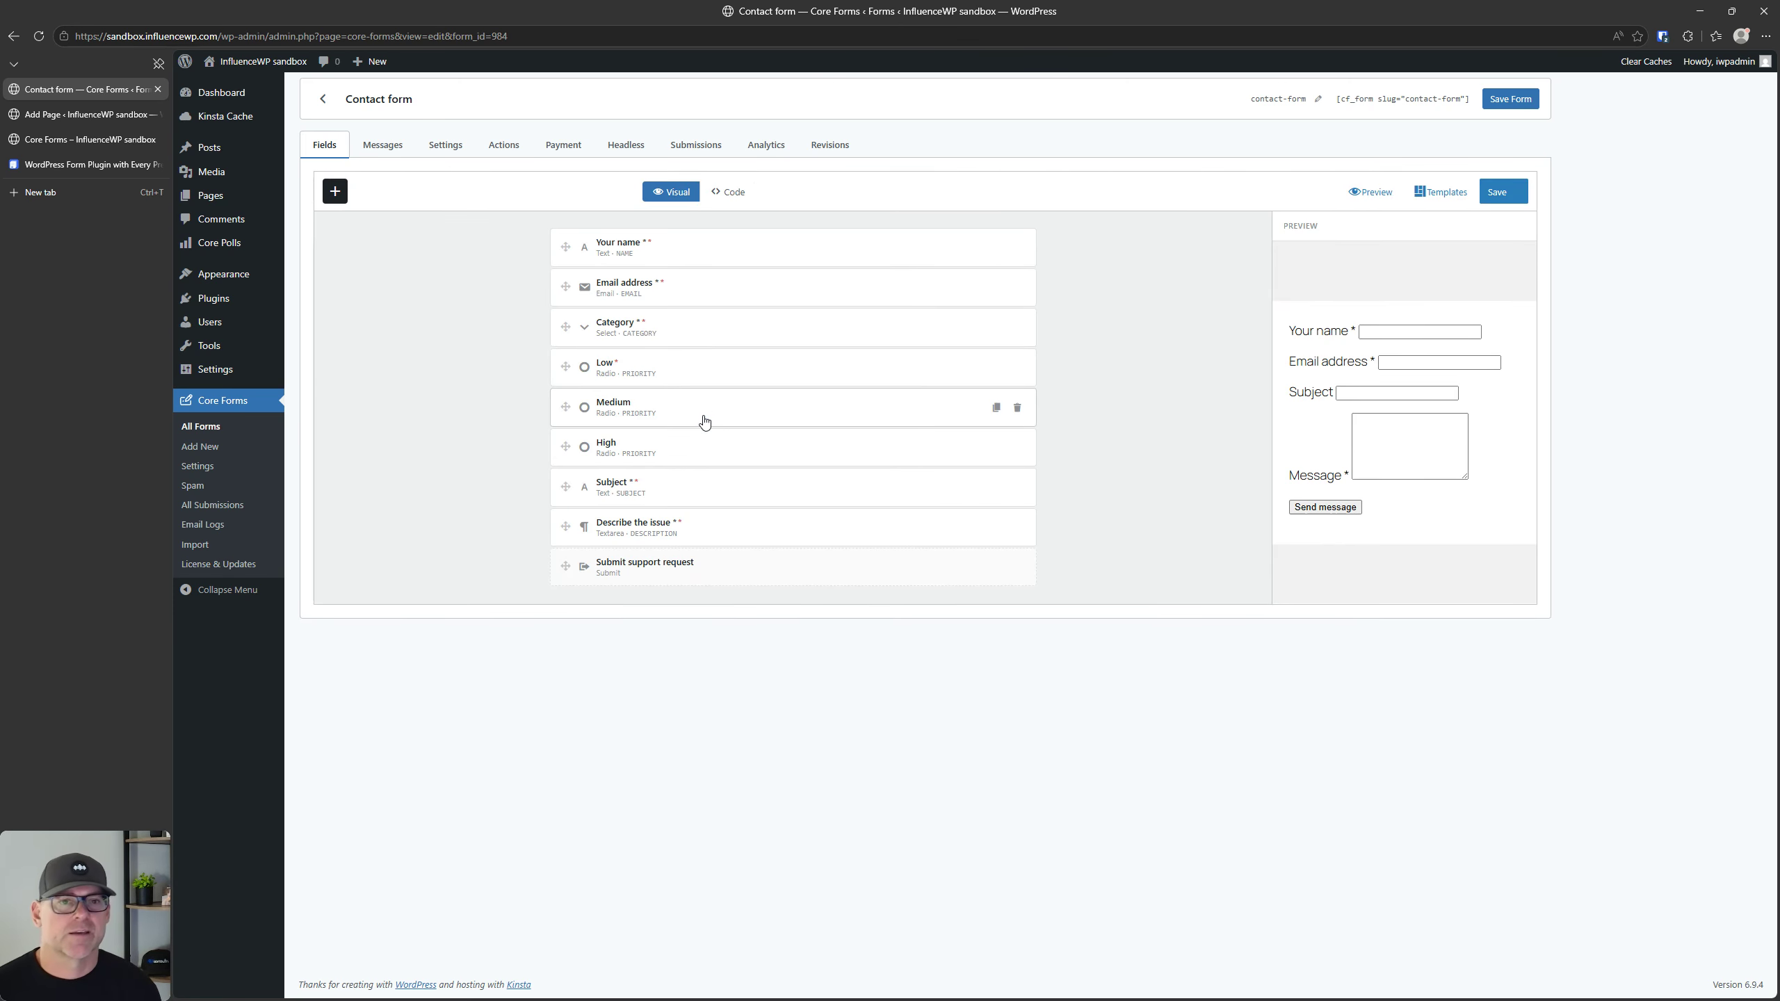
left_click(375, 98)
type("sd")
key("BackSpace")
key("BackSpace")
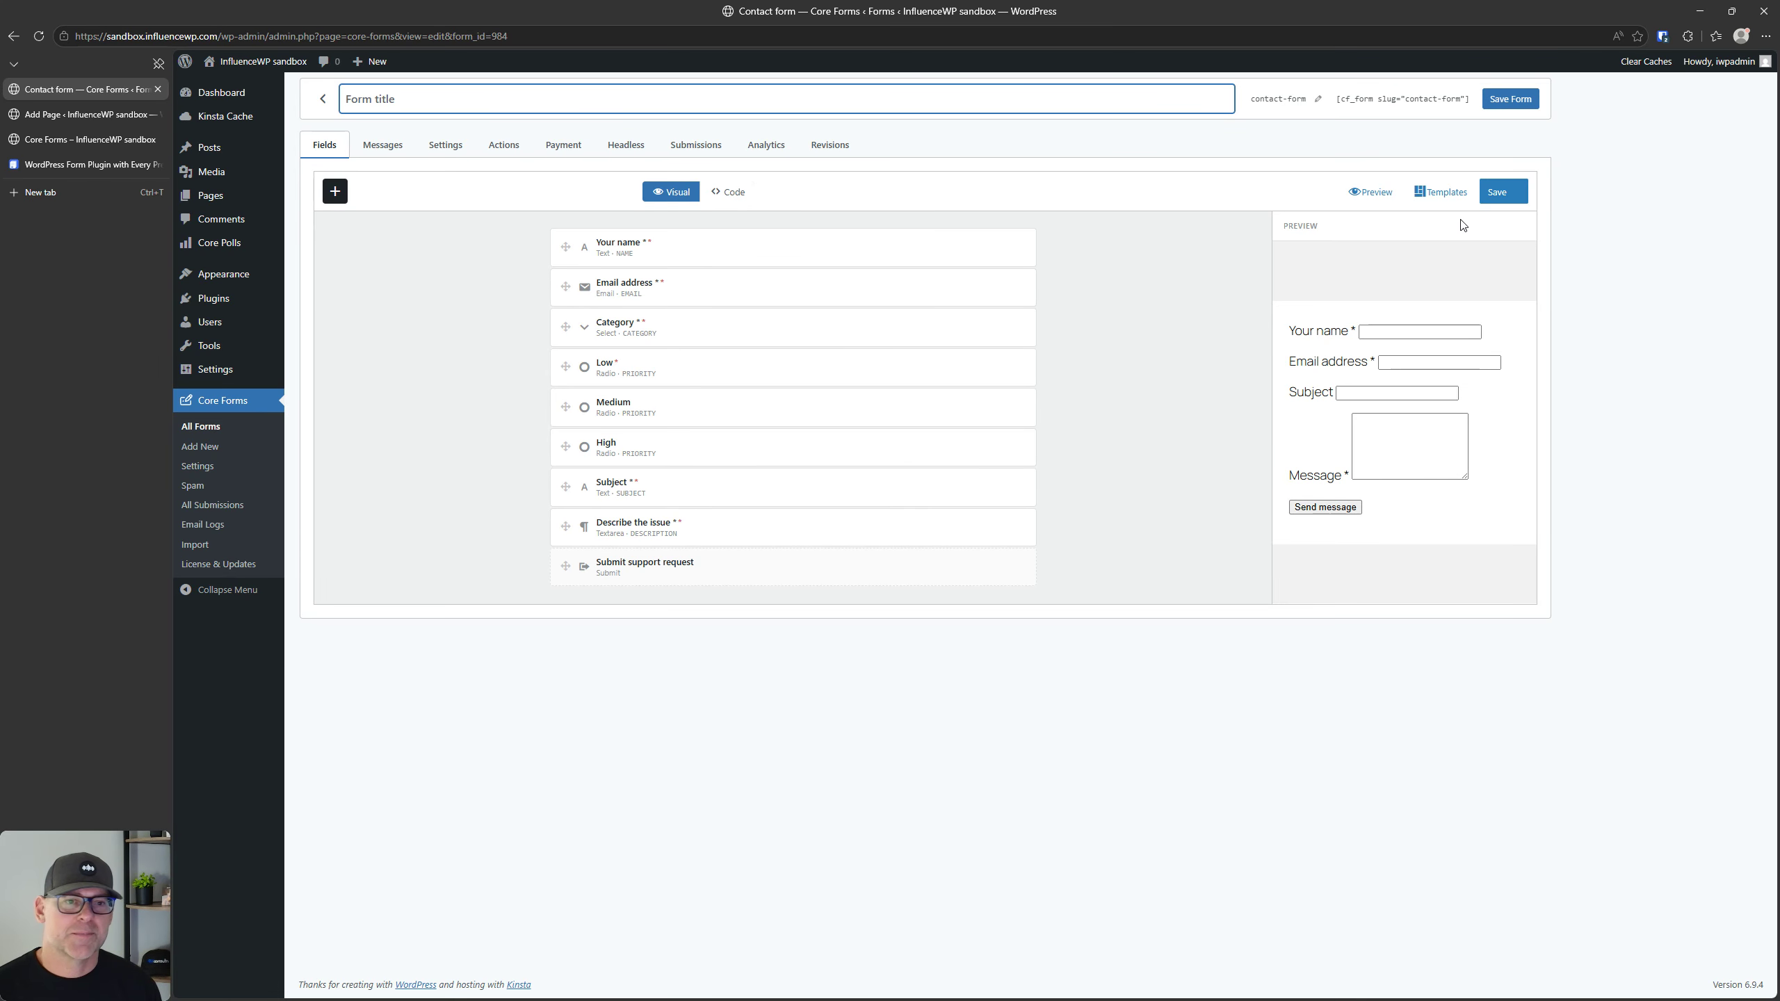
Step: Replace the form's fields with the Event ticket template
left_click(1456, 193)
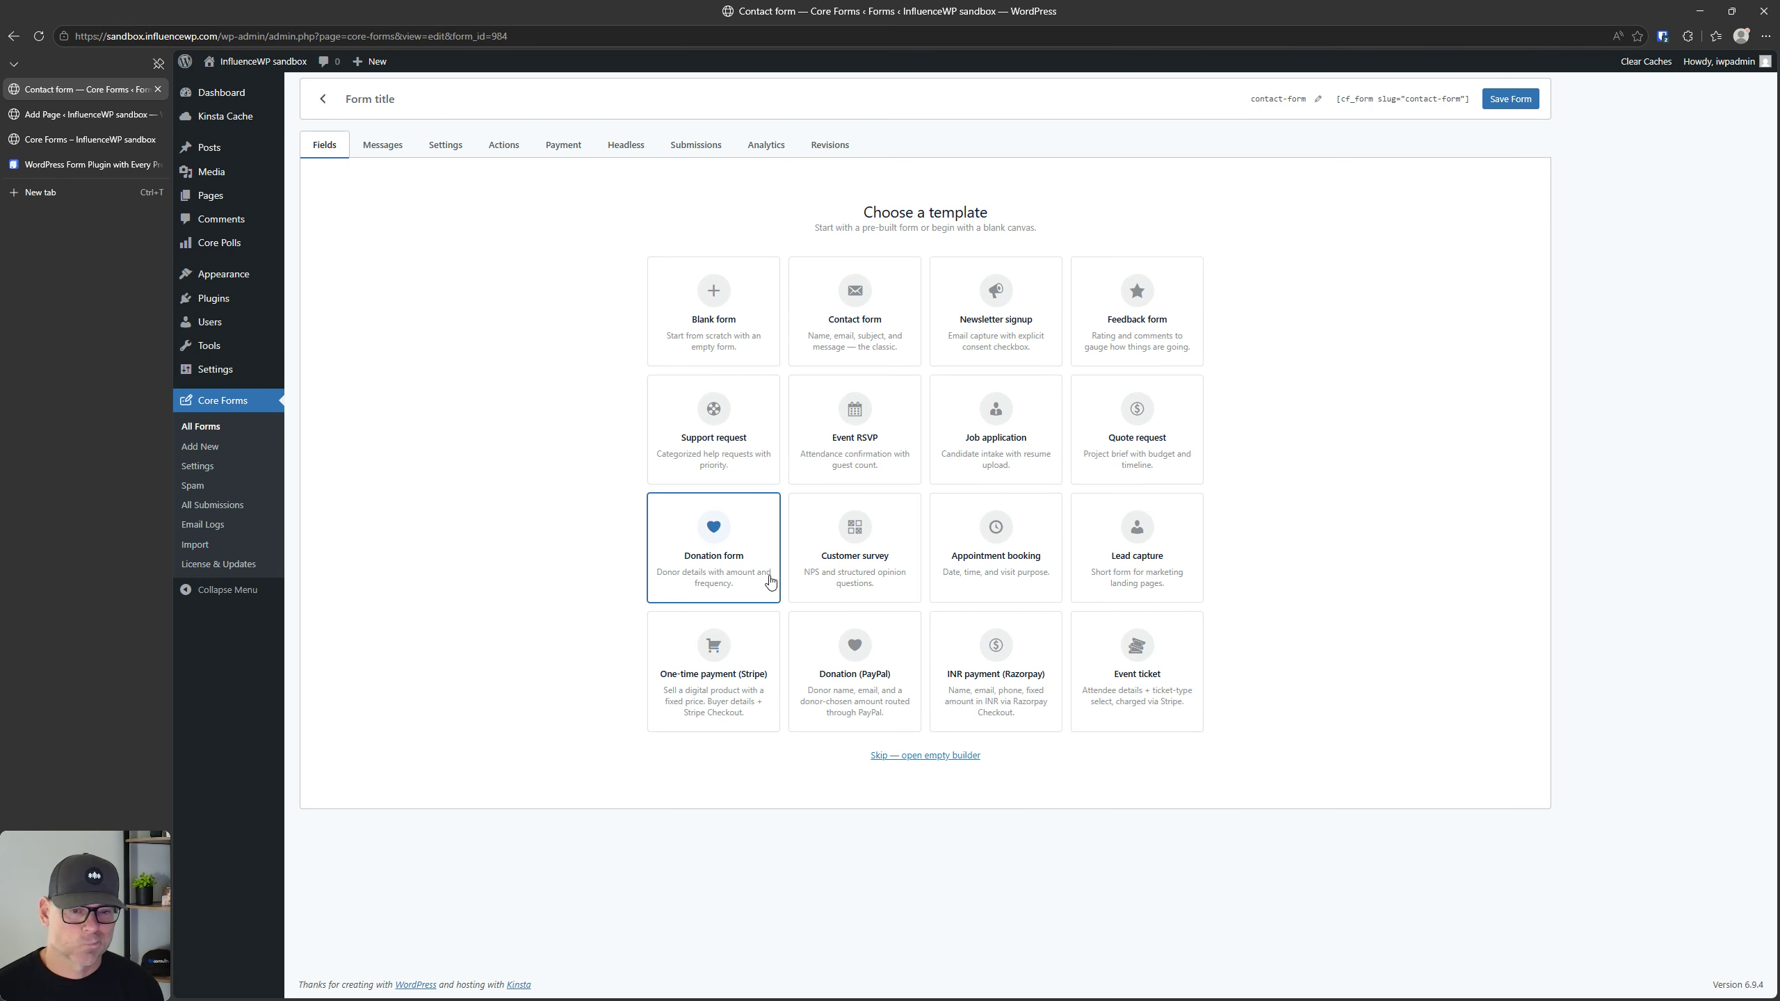
left_click(1149, 656)
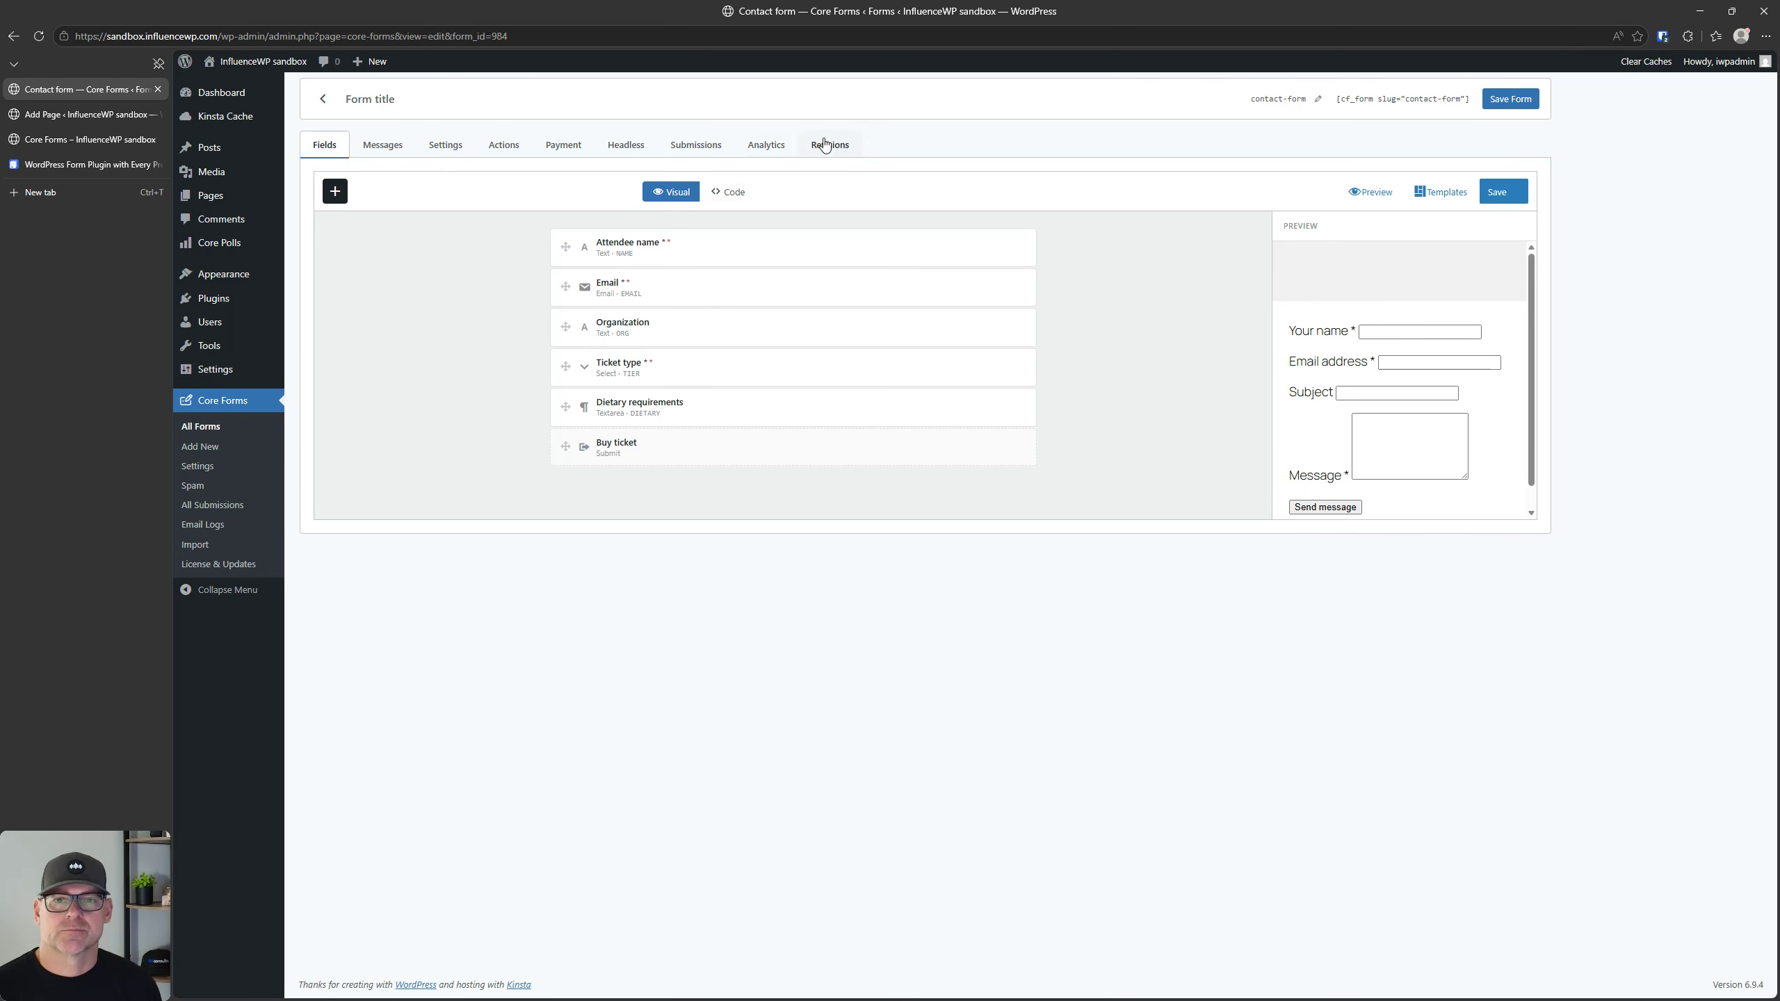
Step: Examine the form's Appearance & behavior and Advanced settings
left_click(446, 145)
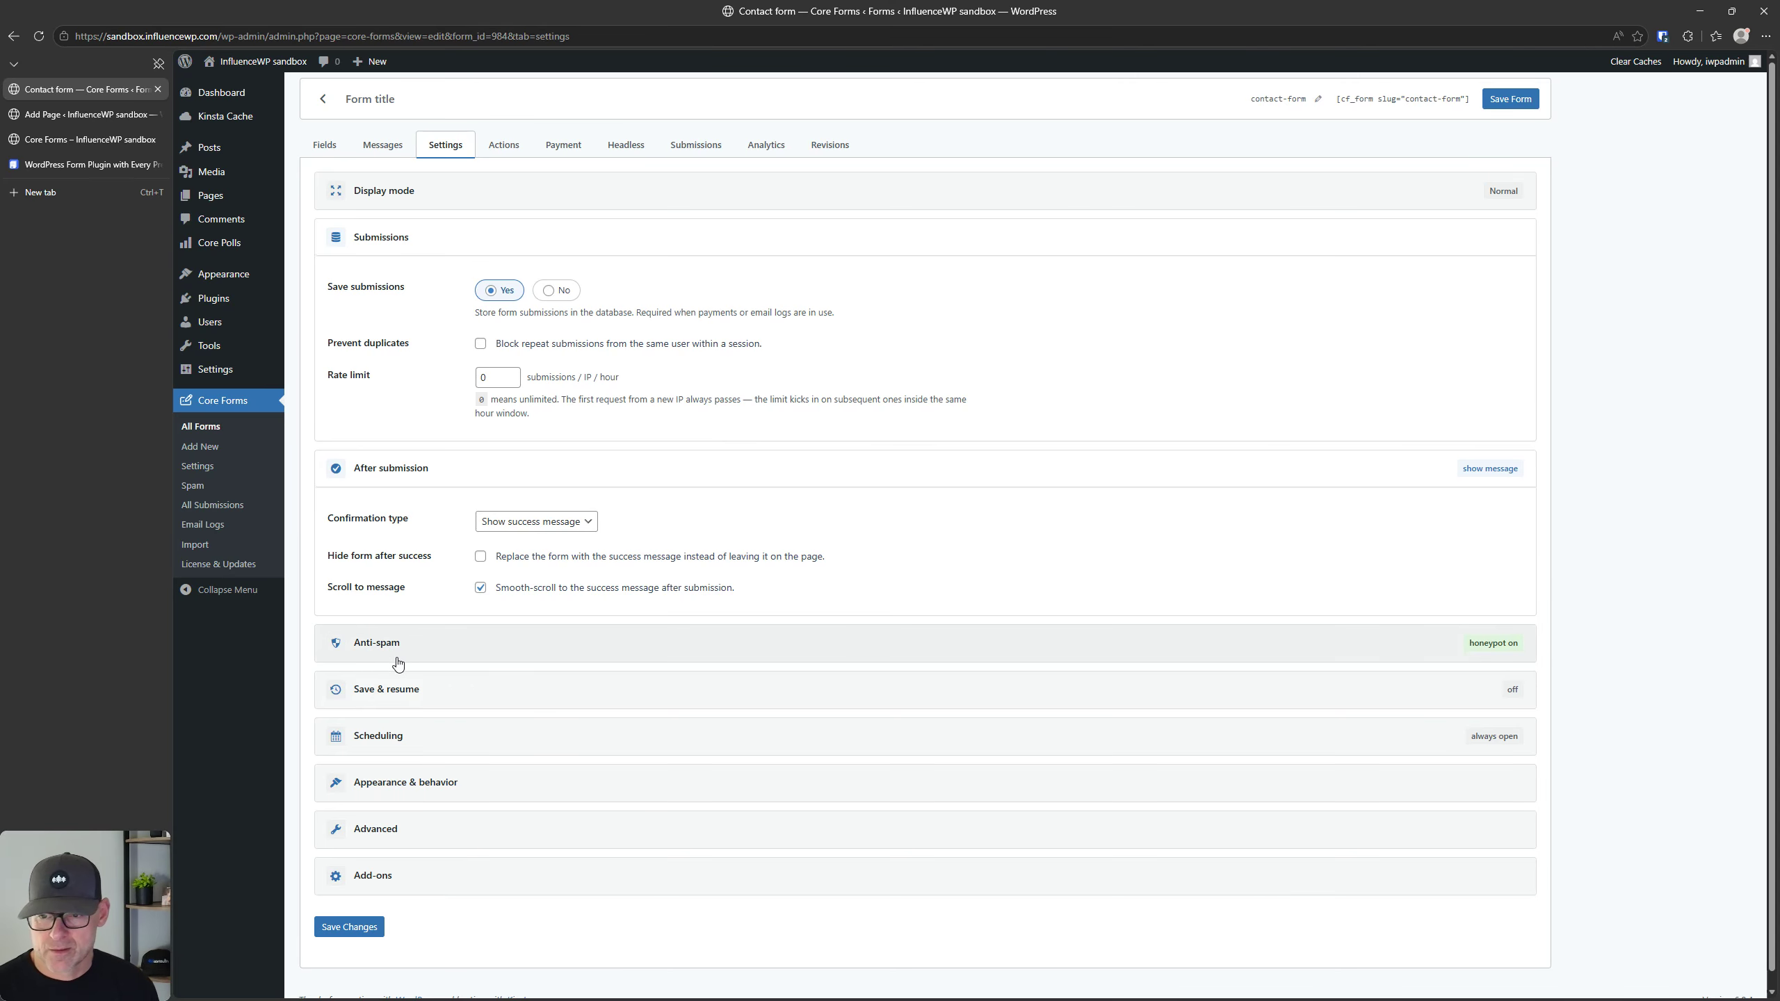
left_click(406, 783)
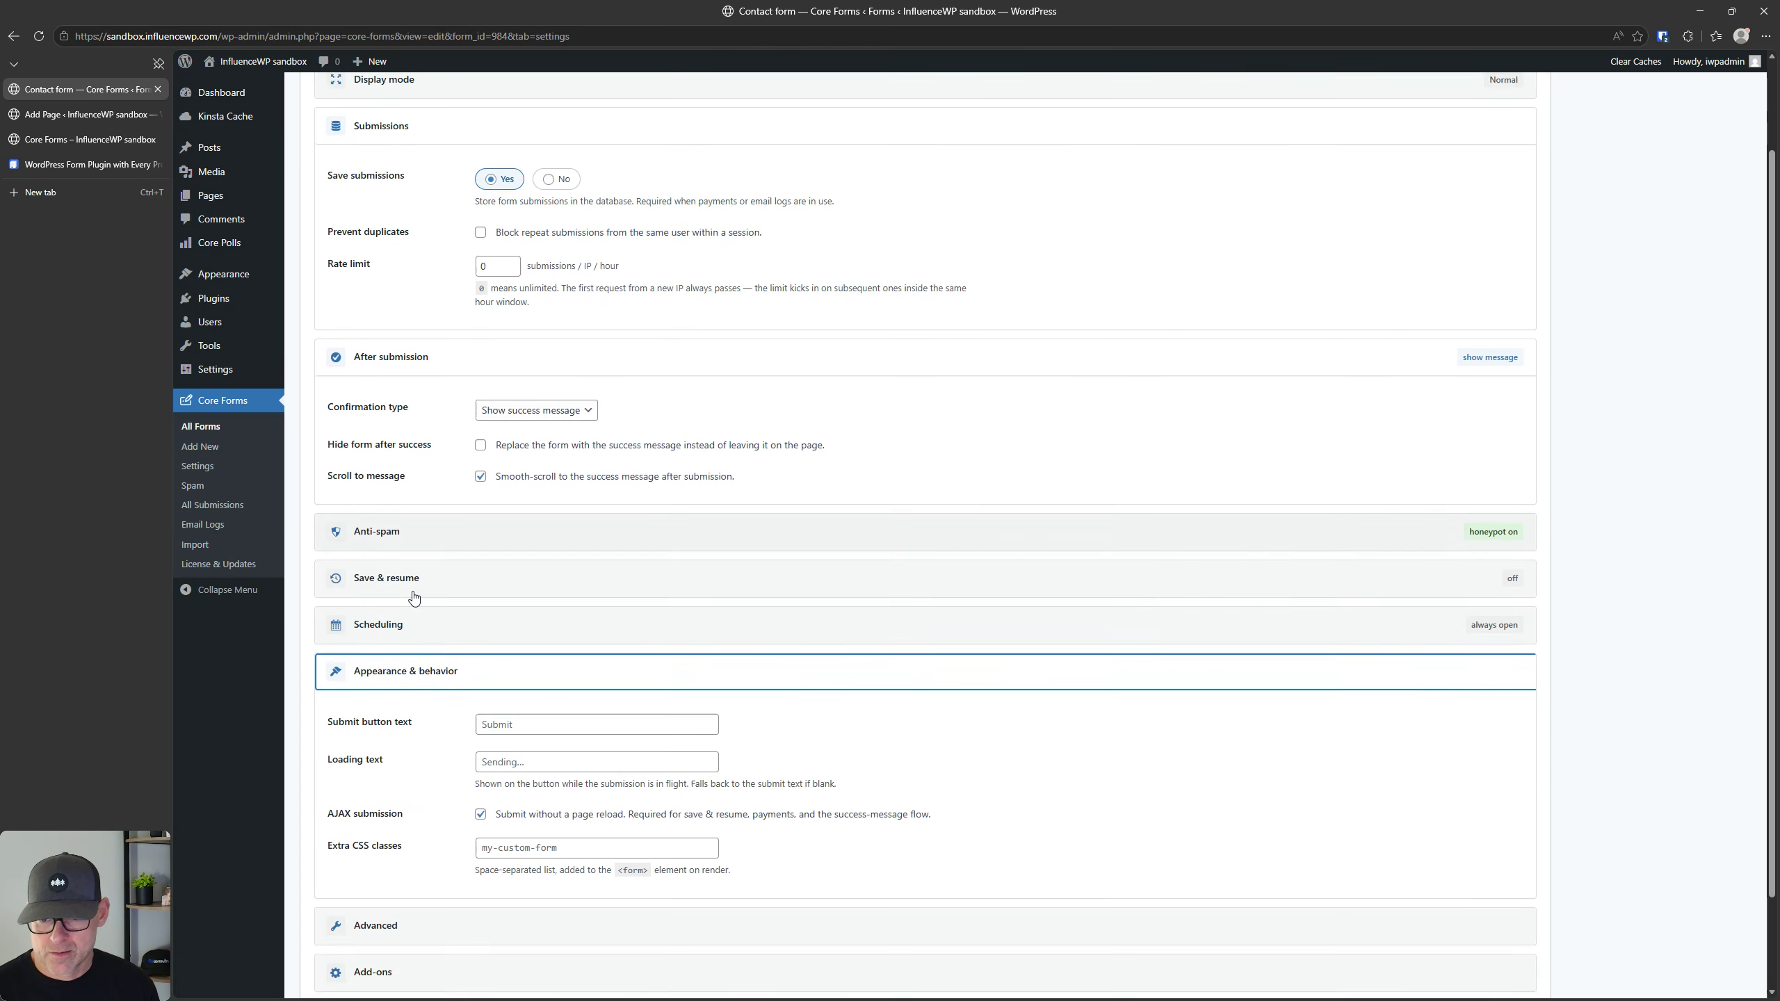
scroll(414, 597, "down", 2)
left_click(394, 815)
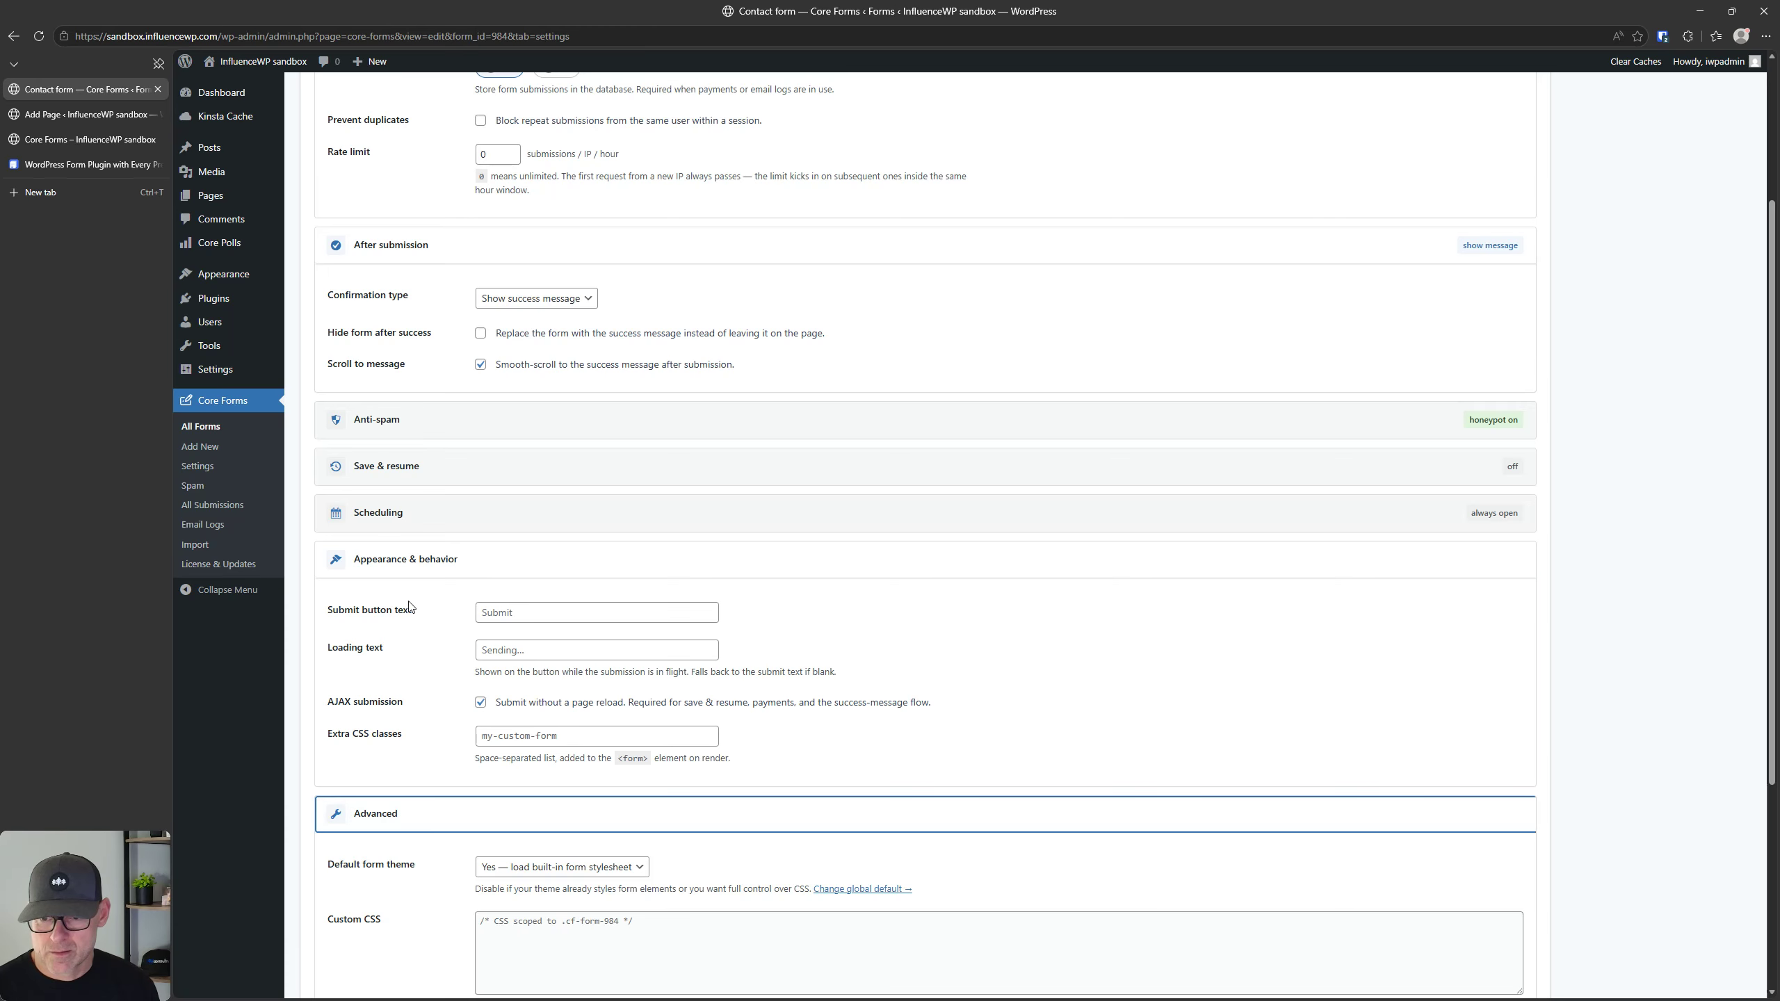
Step: Examine the contact form's Add-ons settings
left_click(407, 855)
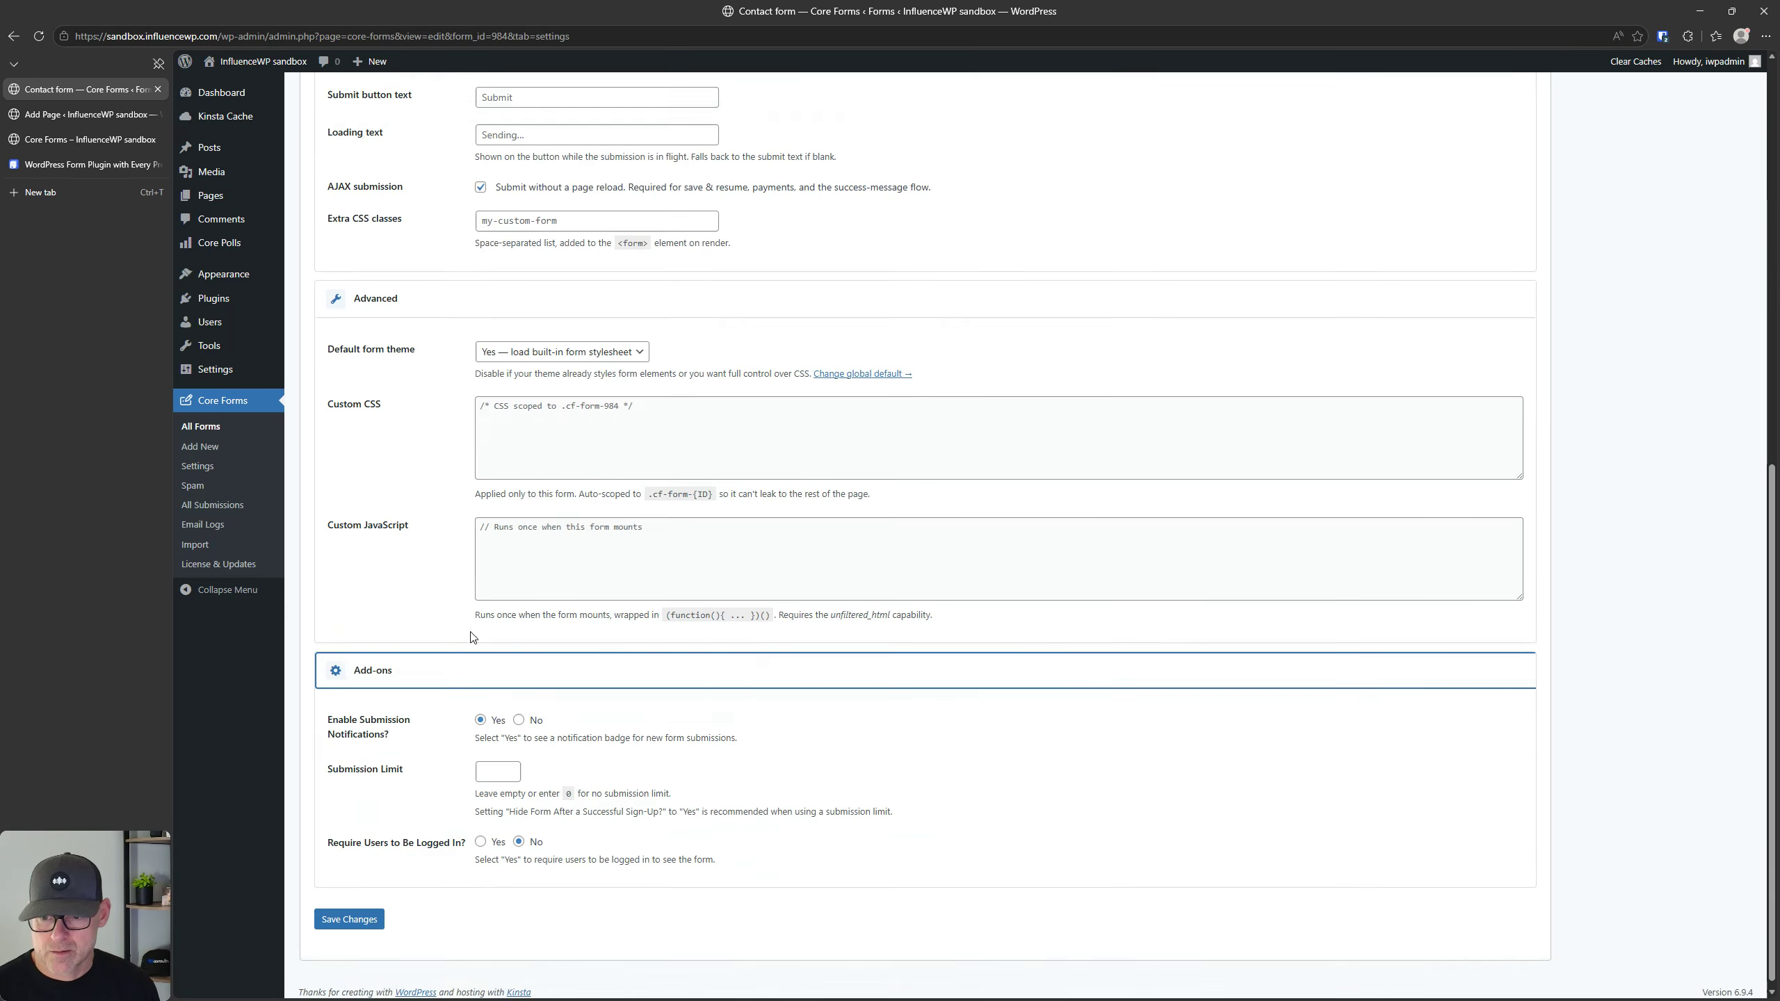
scroll(512, 666, "up", 4)
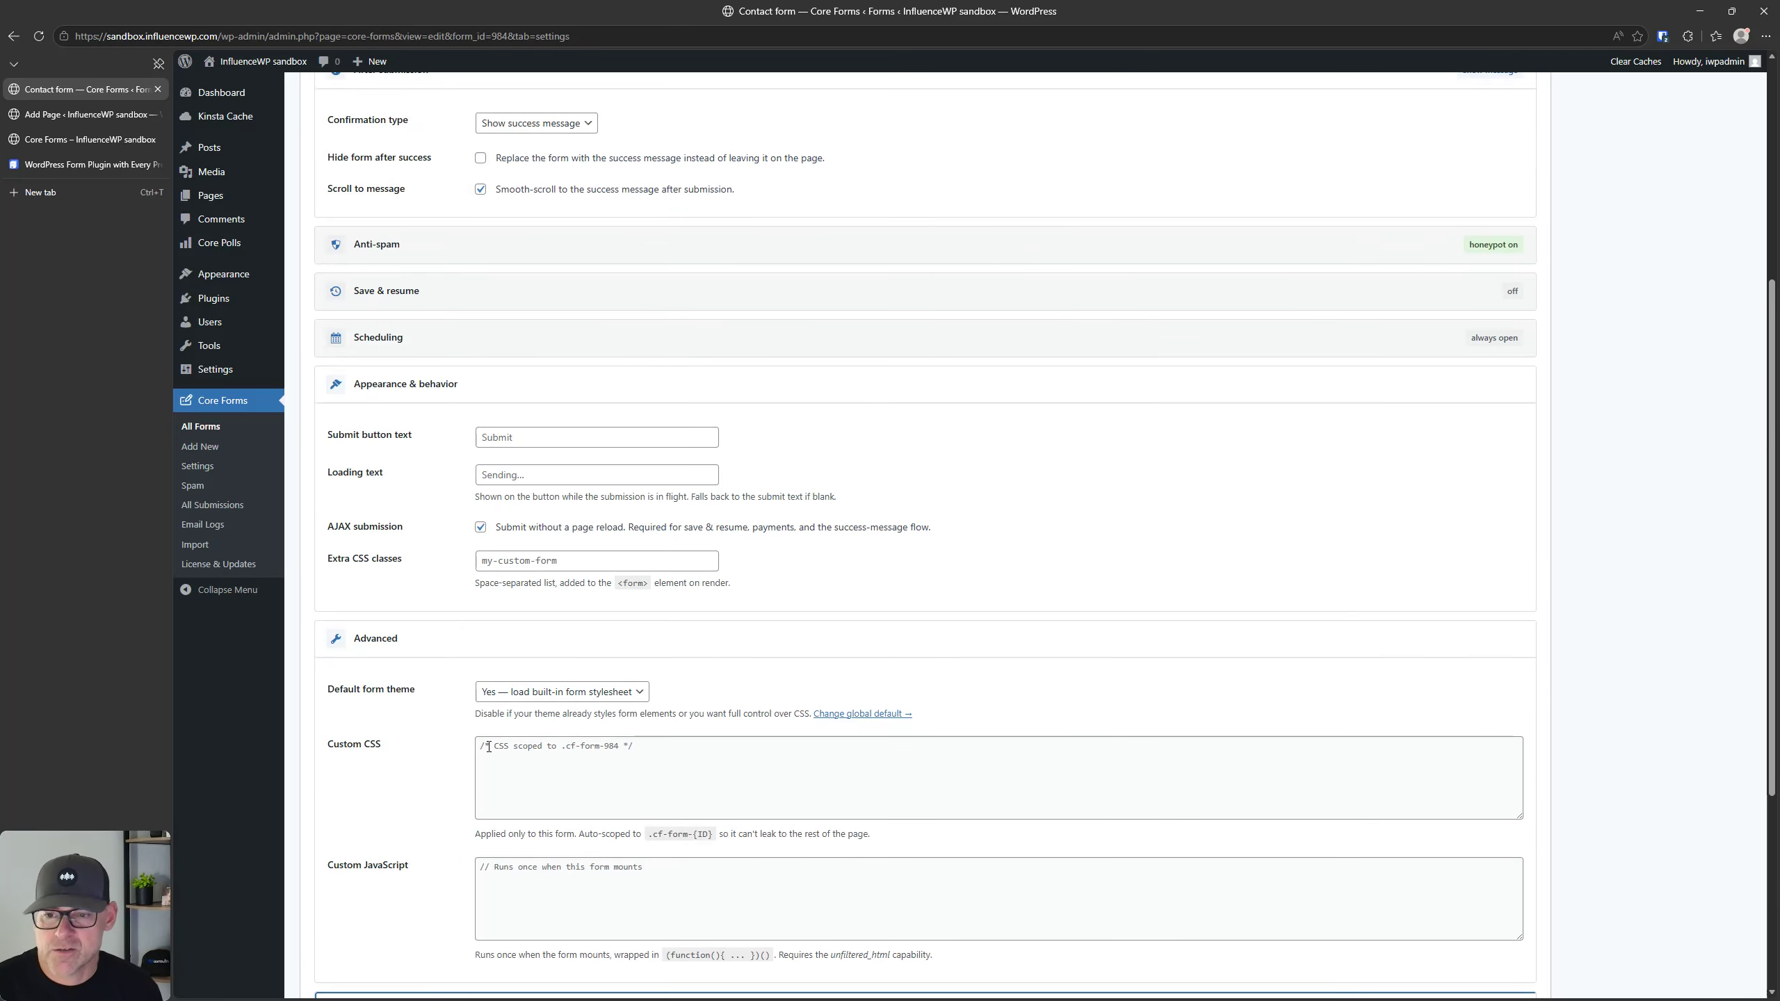
scroll(489, 747, "up", 5)
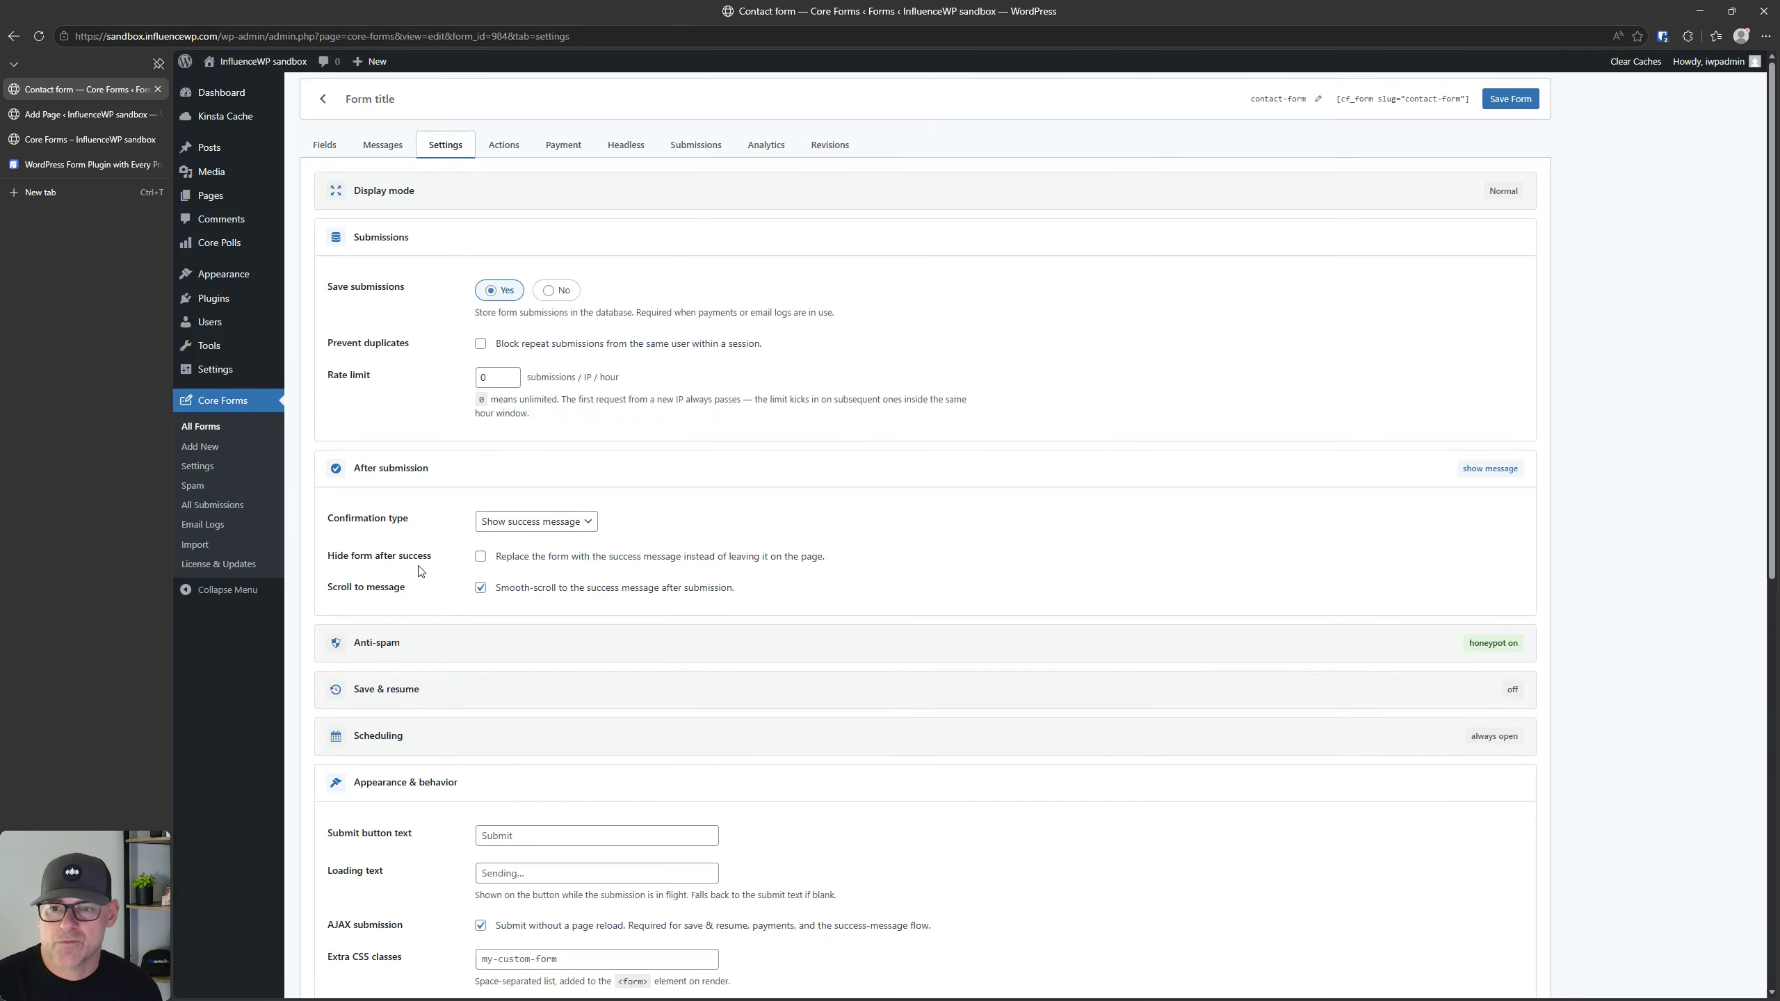
Step: Set the contact form's display mode to Fullscreen (Typeform-style)
left_click(375, 189)
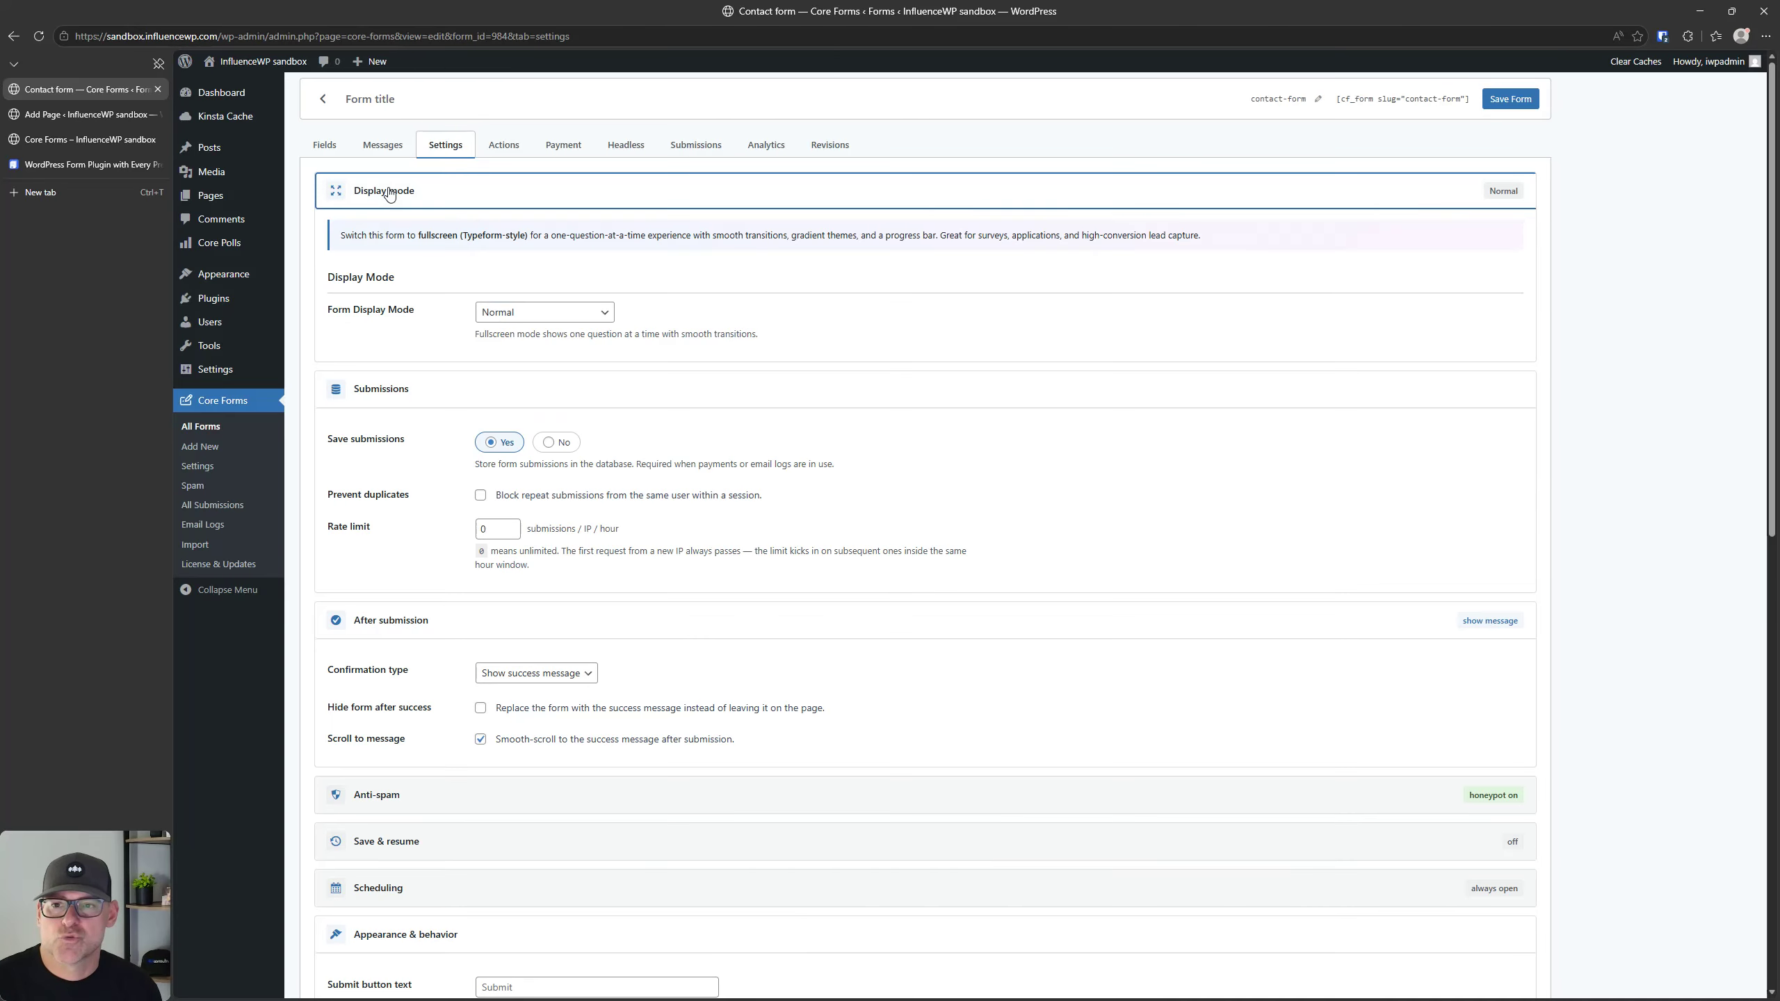
left_click(543, 313)
left_click(540, 355)
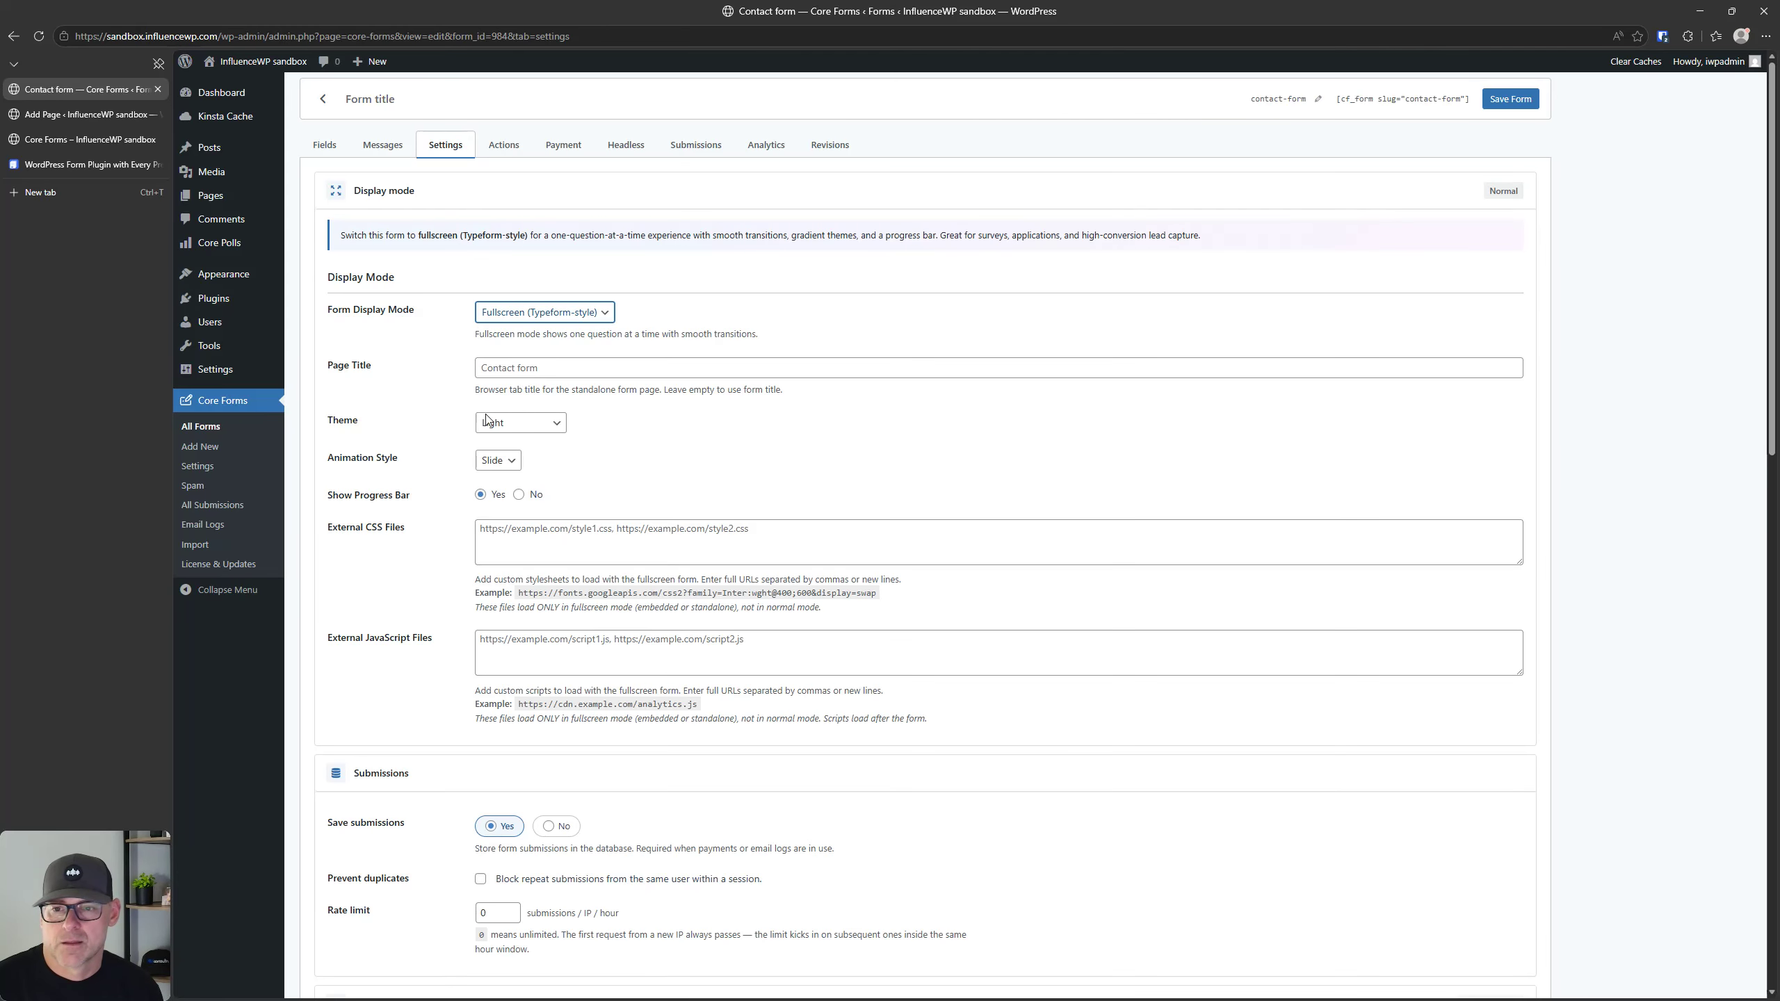
Step: Try the Dark theme for the fullscreen form, return to Light, and look over the theme and animation style options
left_click(521, 429)
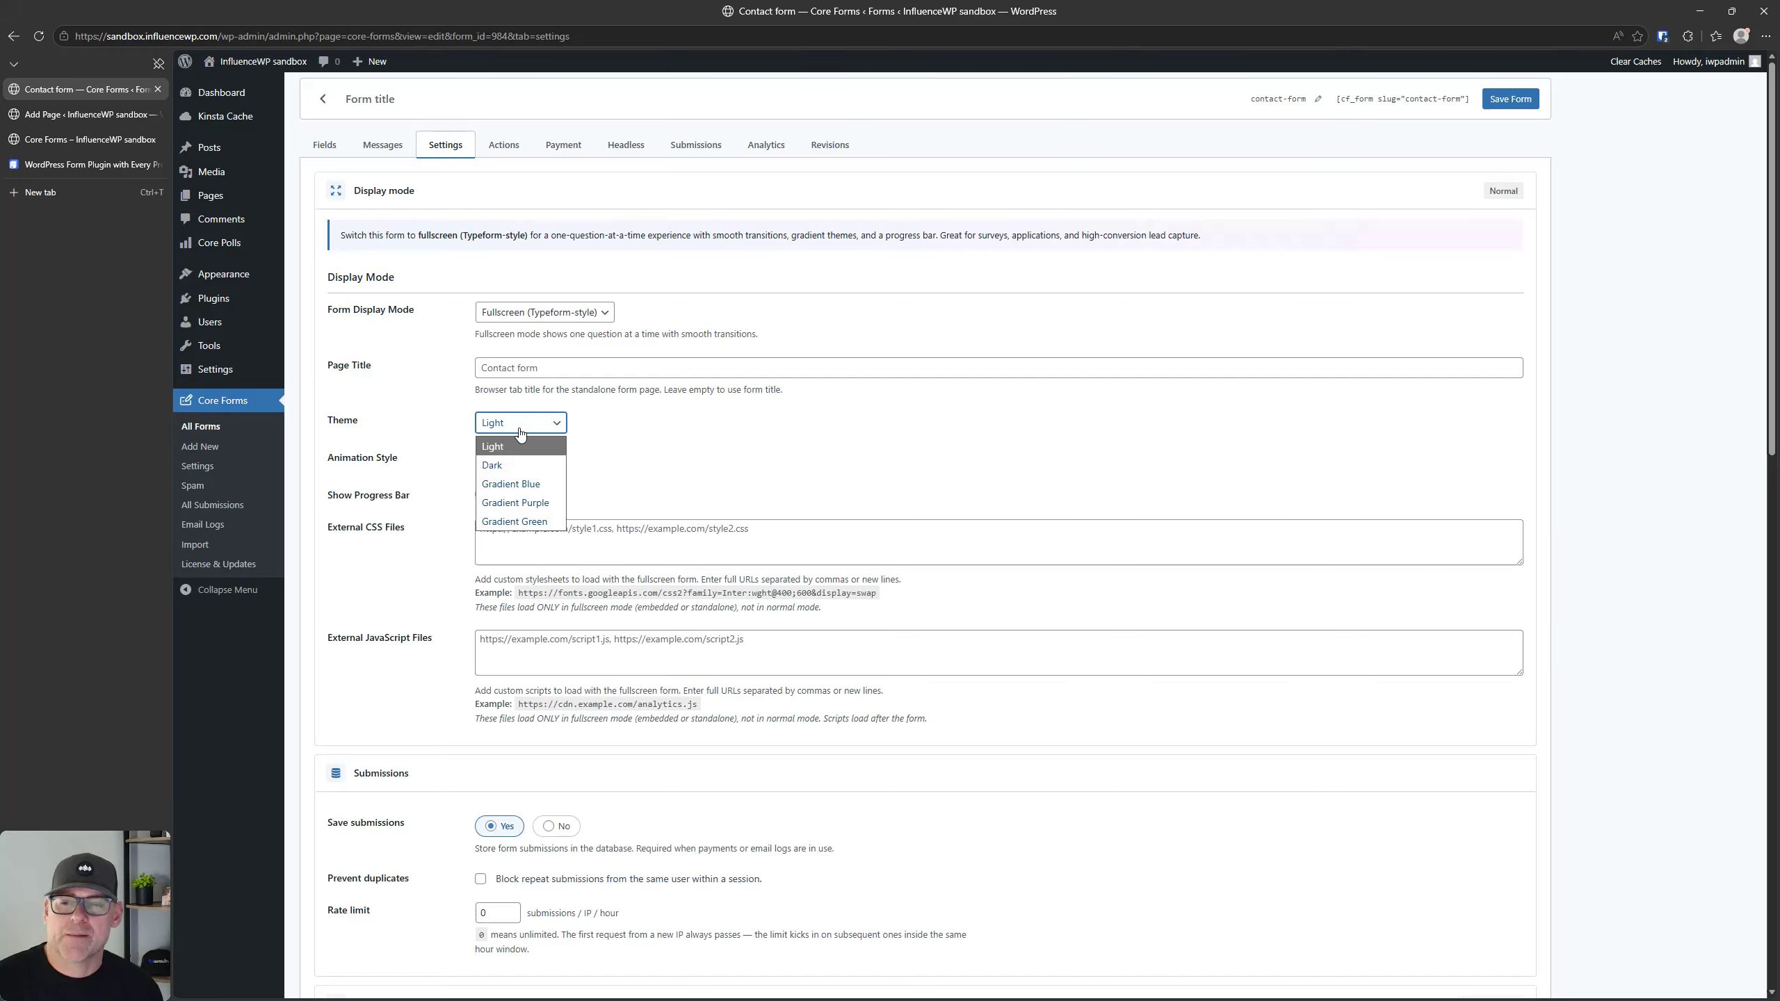
left_click(520, 433)
left_click(520, 424)
left_click(516, 466)
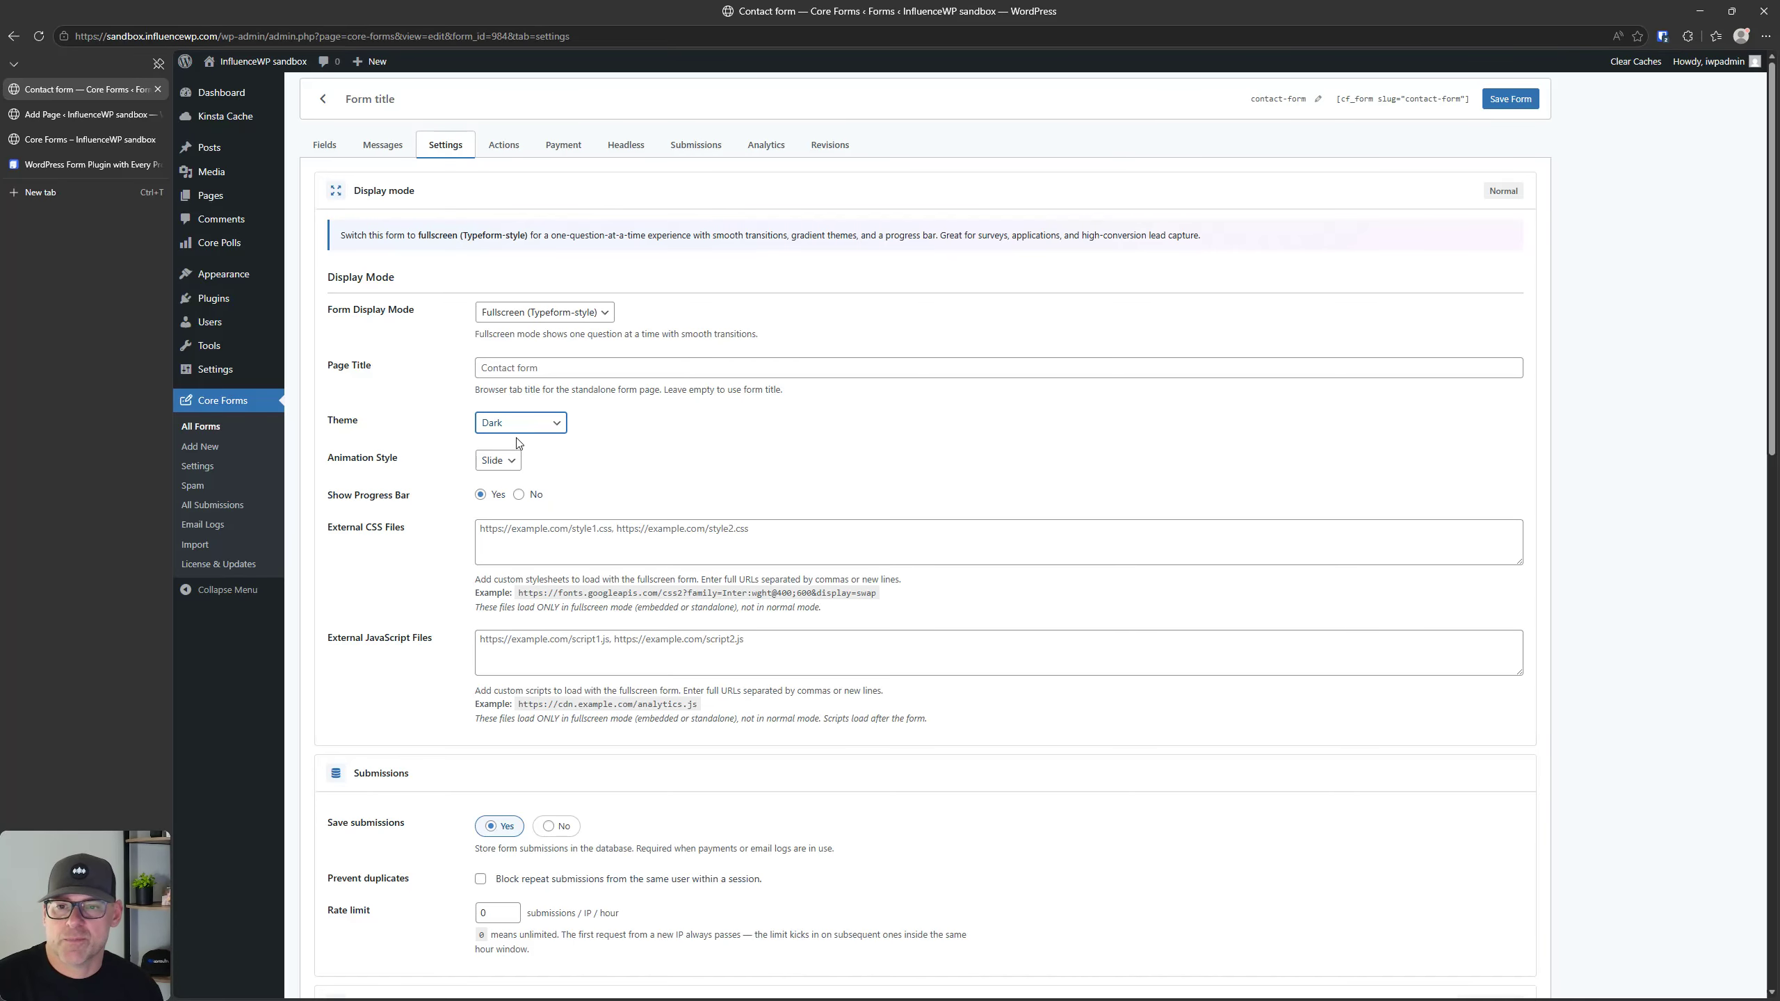
left_click(520, 426)
left_click(517, 442)
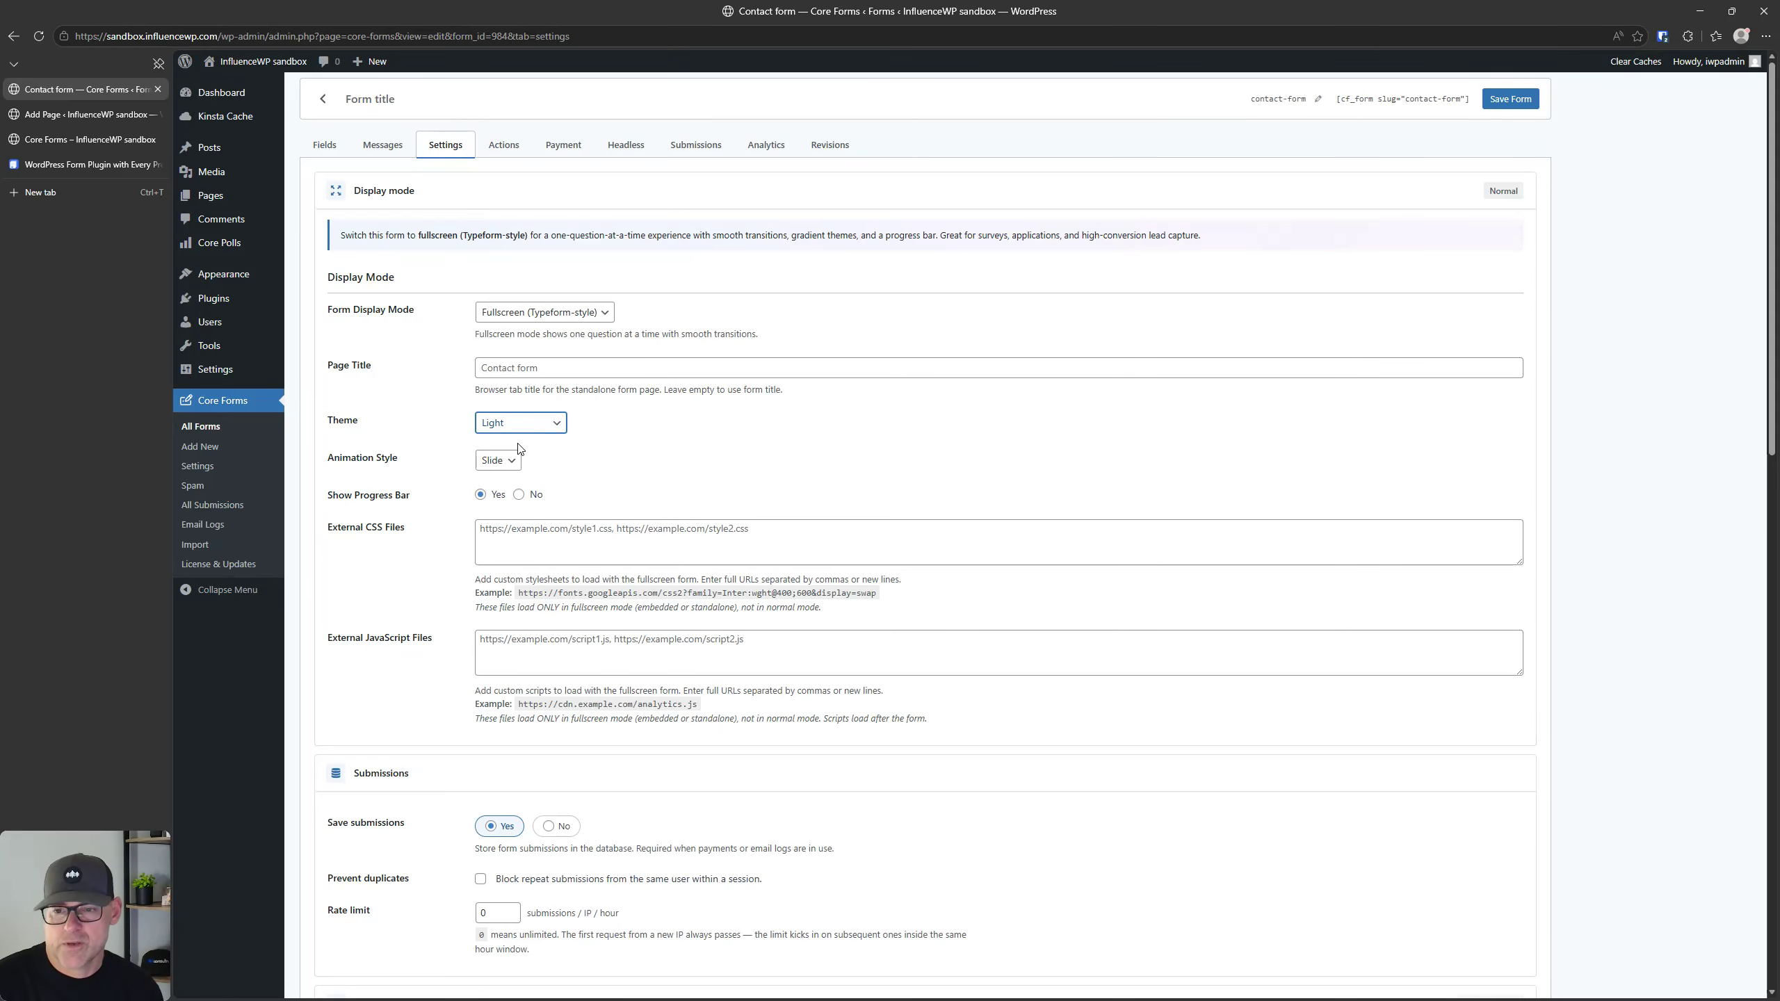
left_click(526, 425)
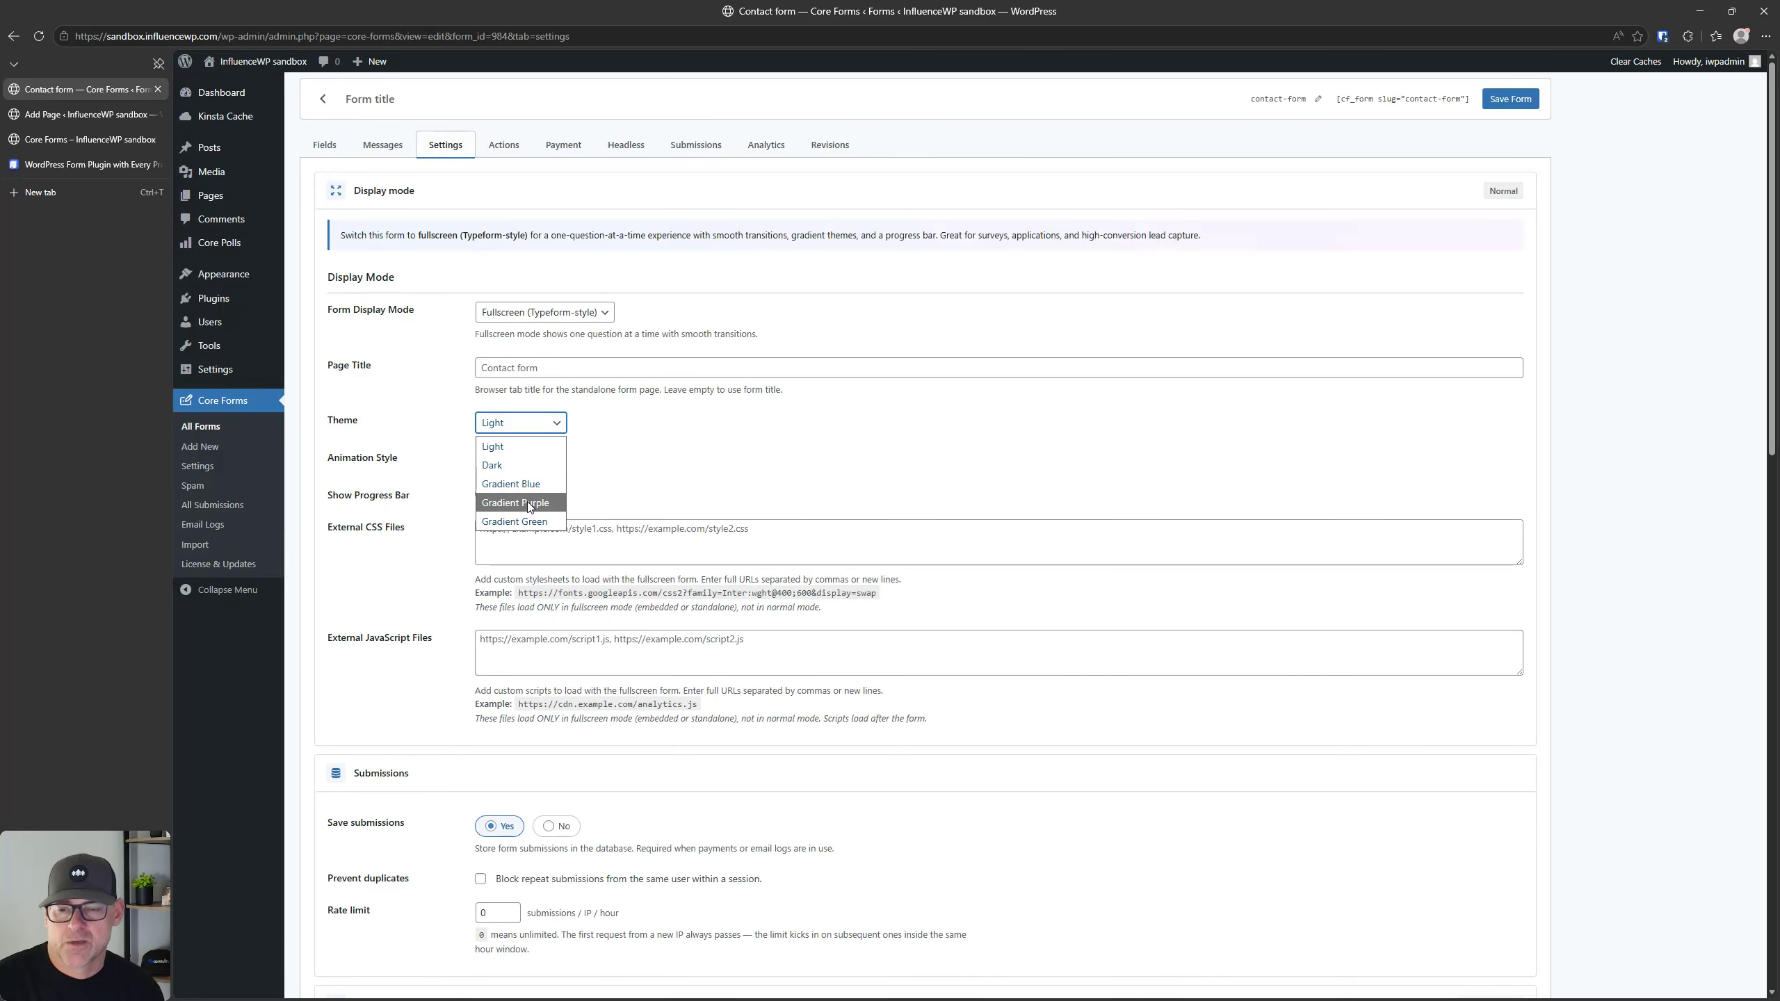
left_click(381, 423)
left_click(504, 461)
left_click(507, 461)
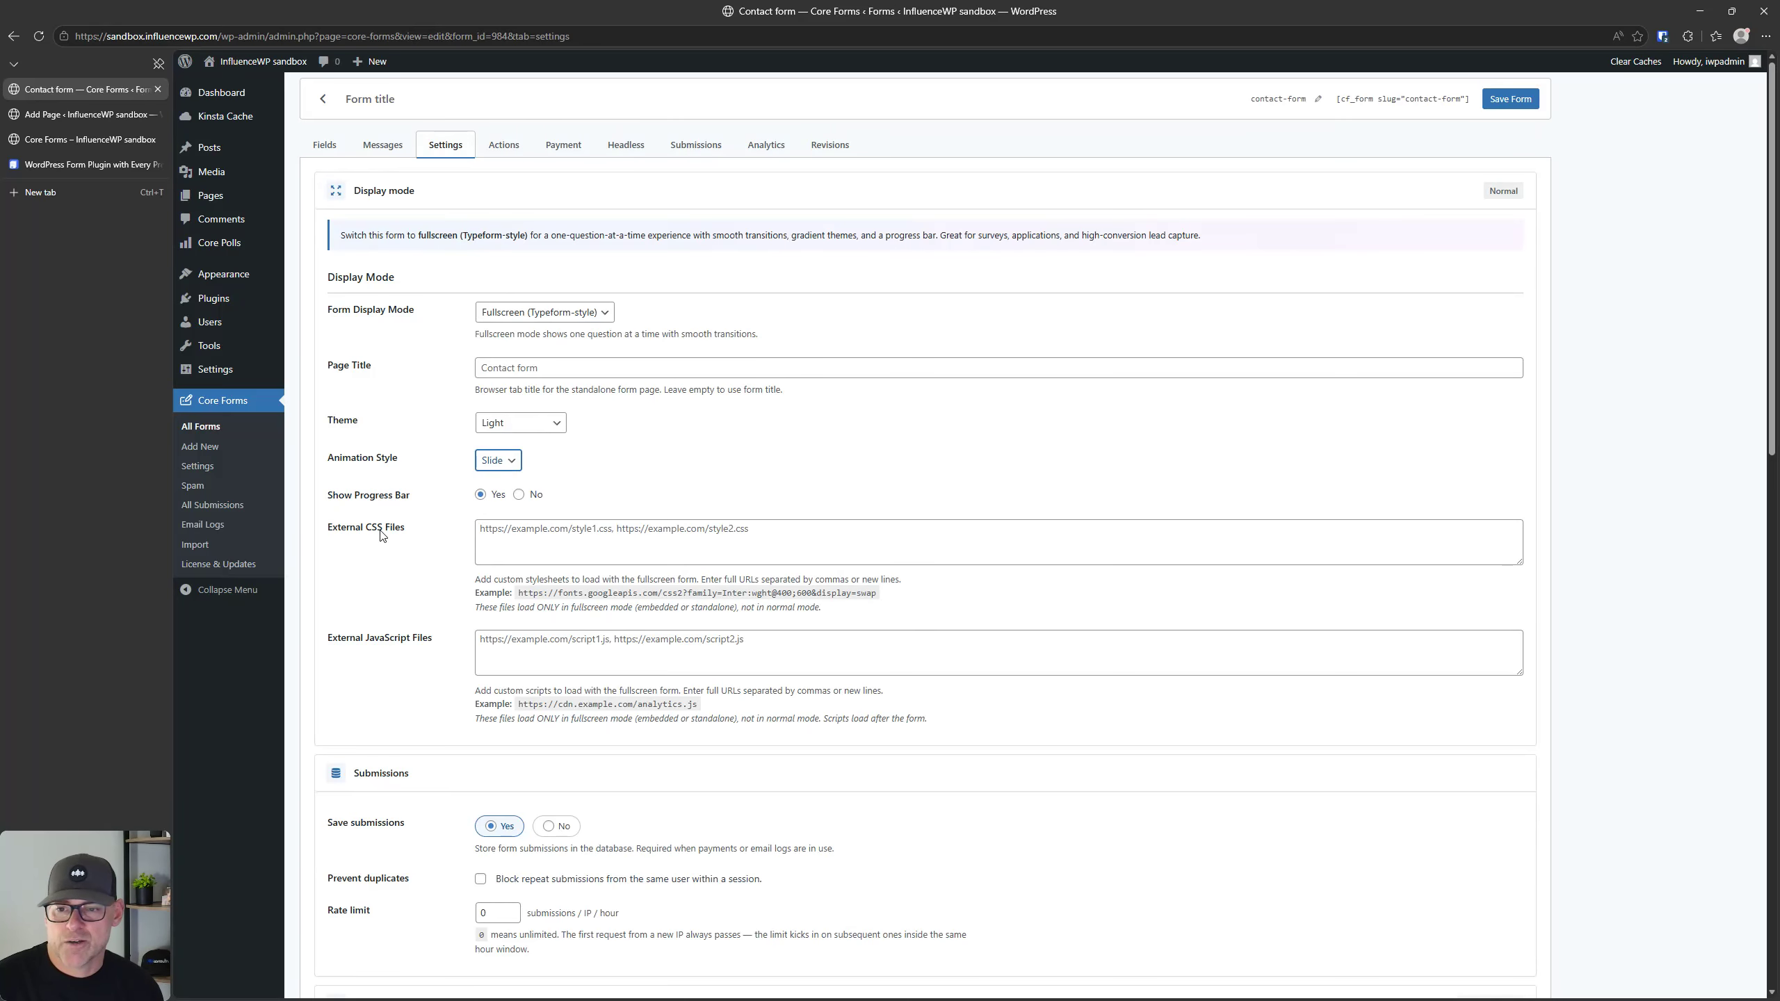
Step: Save the form with its fullscreen settings and open the Core Forms page in a duplicate tab
scroll(434, 544, "down", 2)
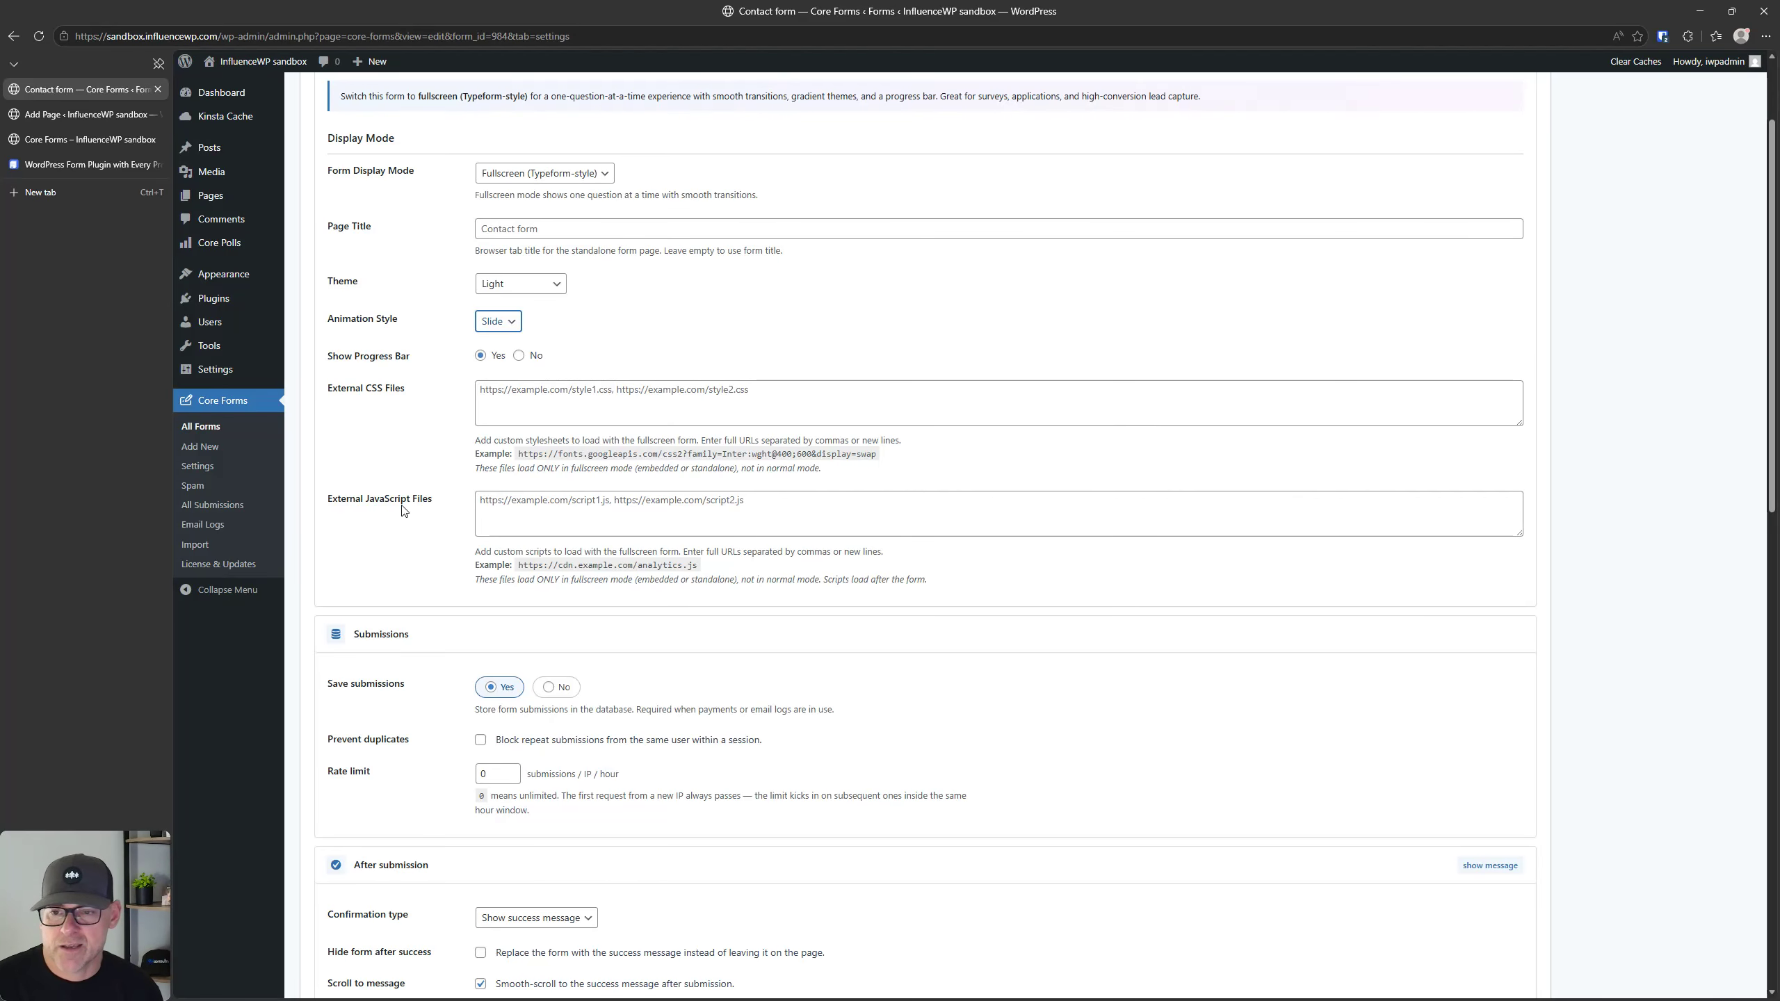
scroll(418, 588, "down", 2)
scroll(1541, 280, "up", 4)
left_click(1513, 101)
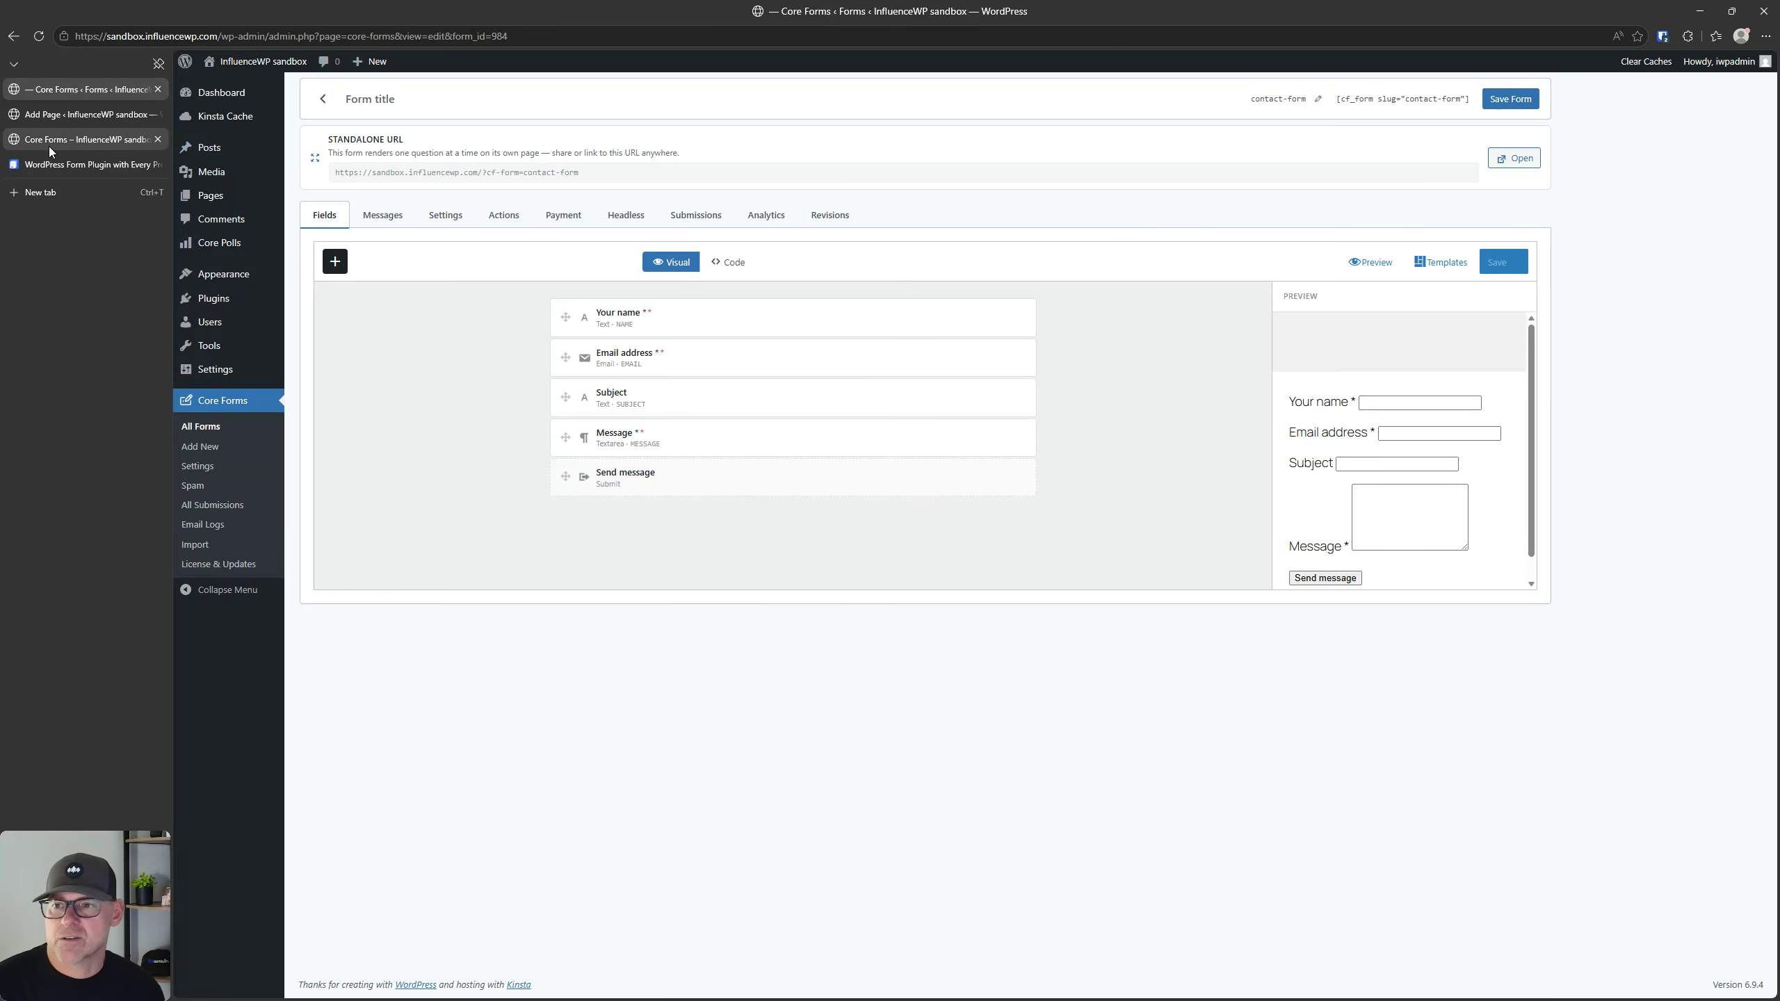
left_click(49, 144)
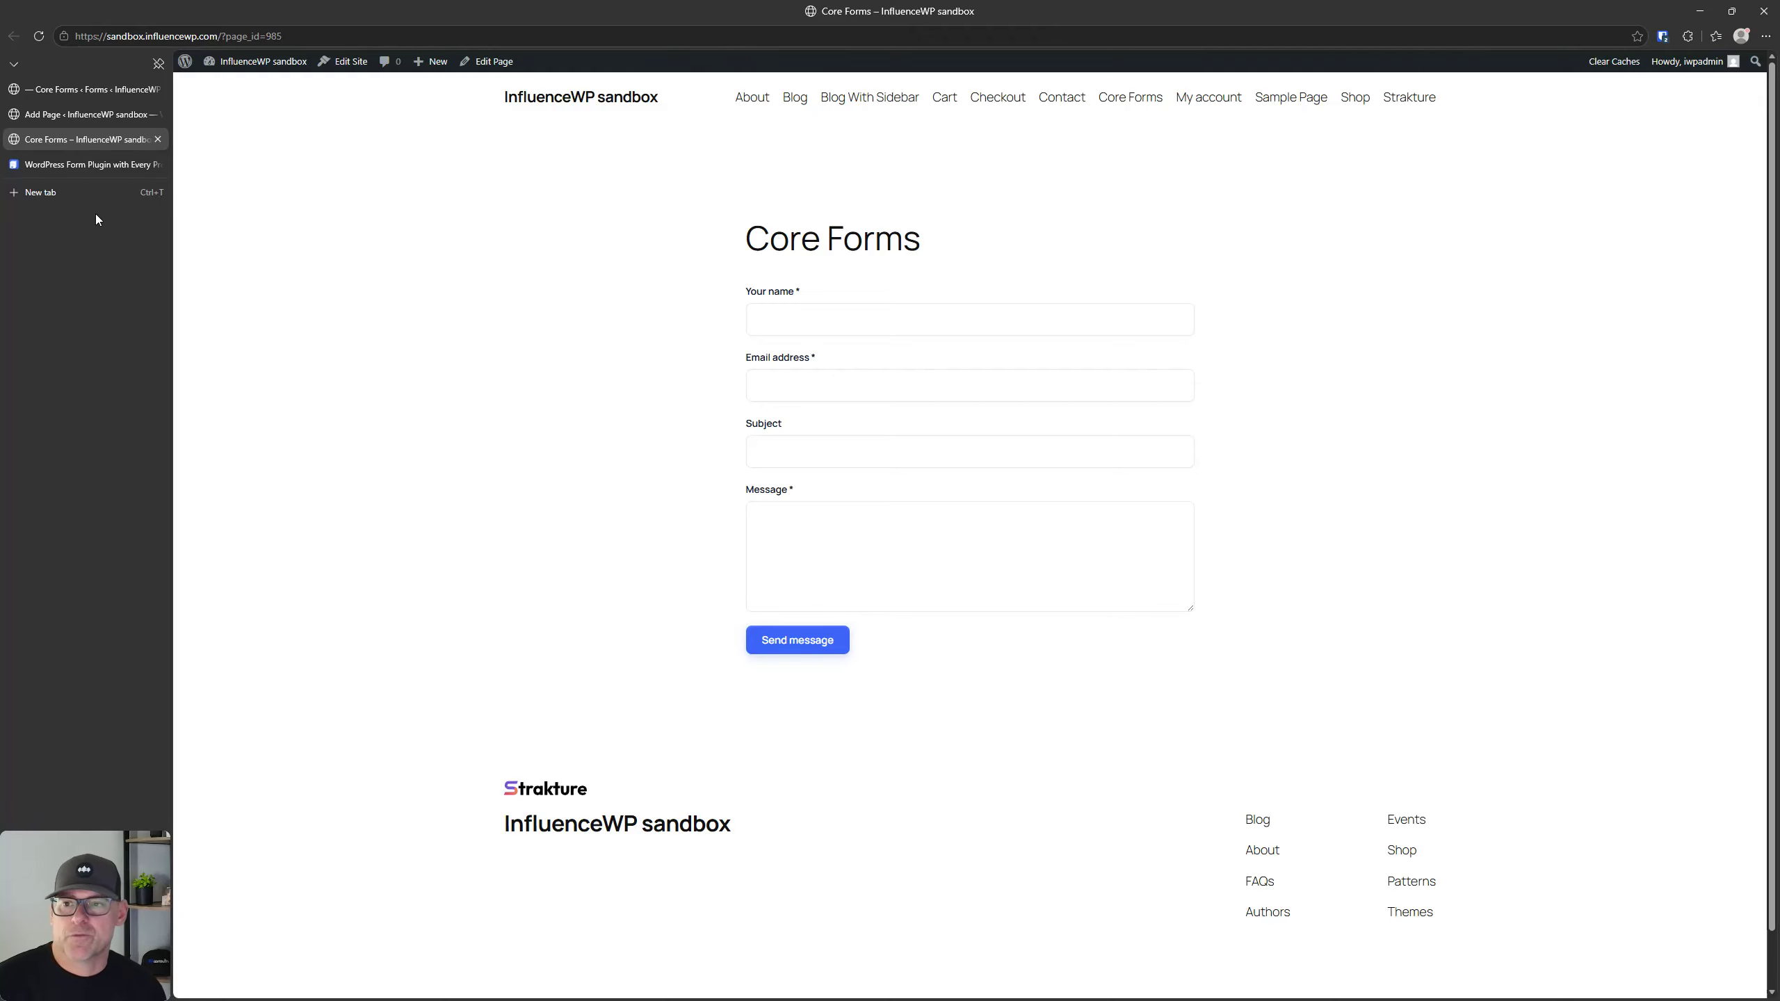
right_click(84, 139)
left_click(145, 237)
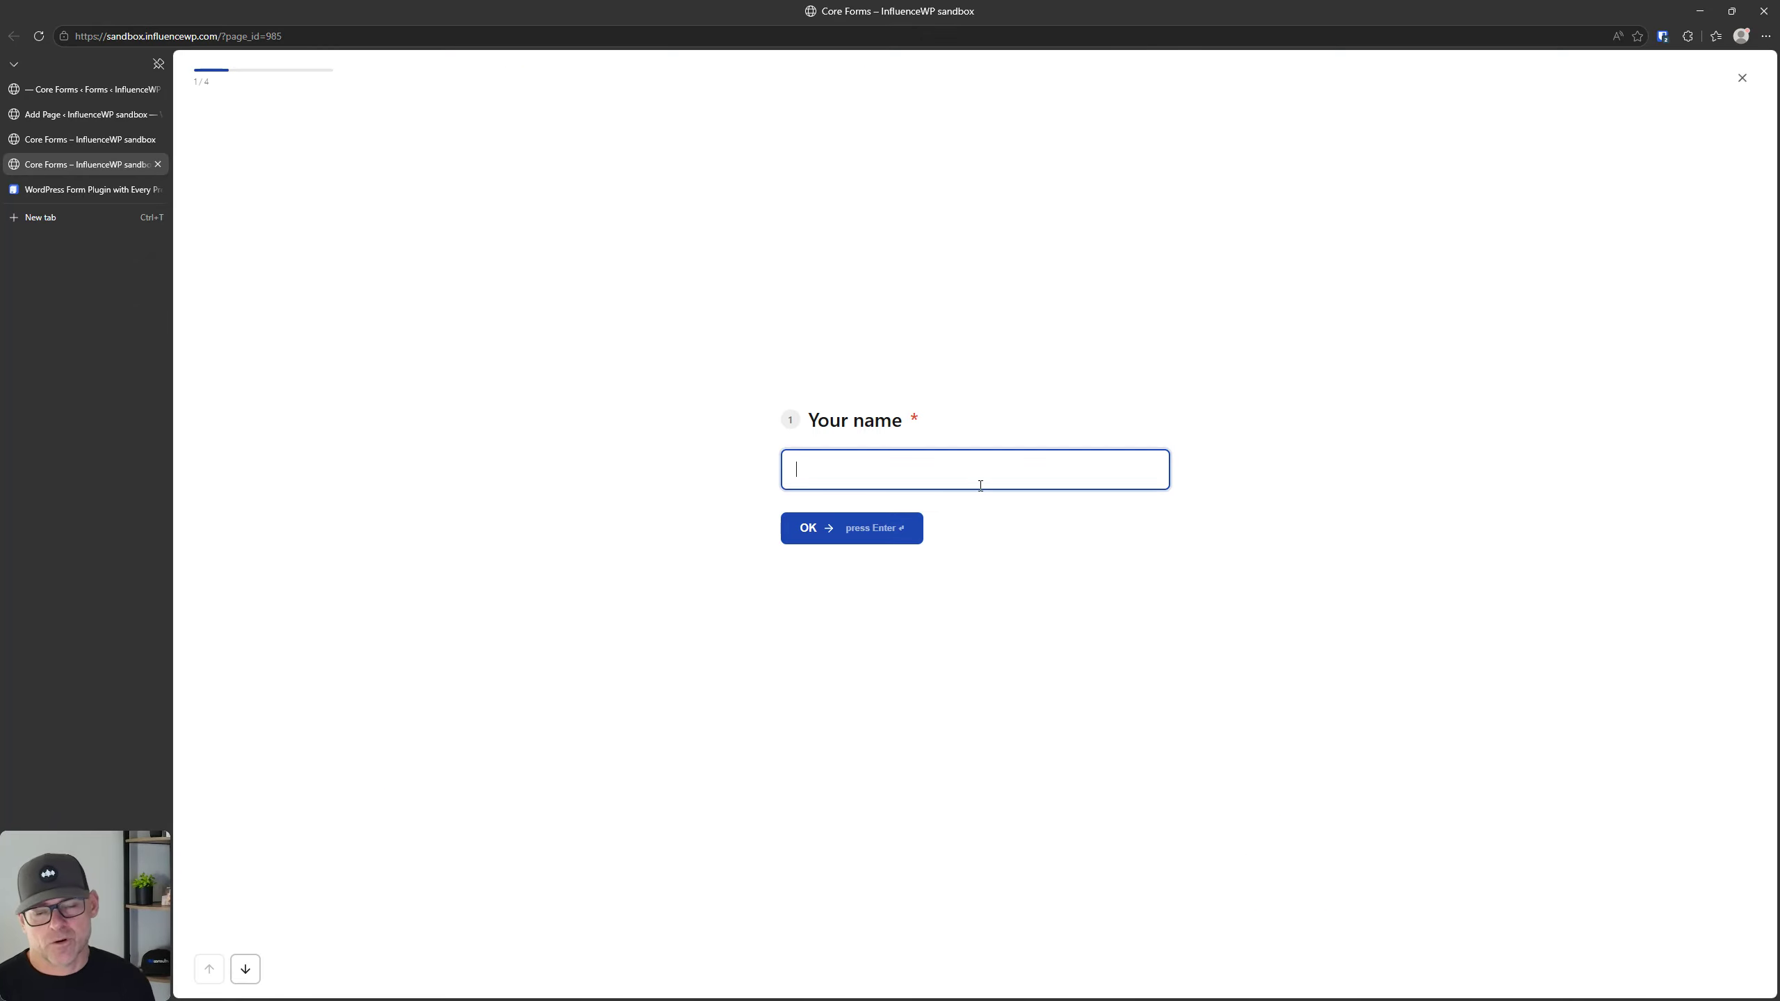
Step: Answer the fullscreen form's name question with "Test", enter an email address, and advance to the Subject question
type("Test")
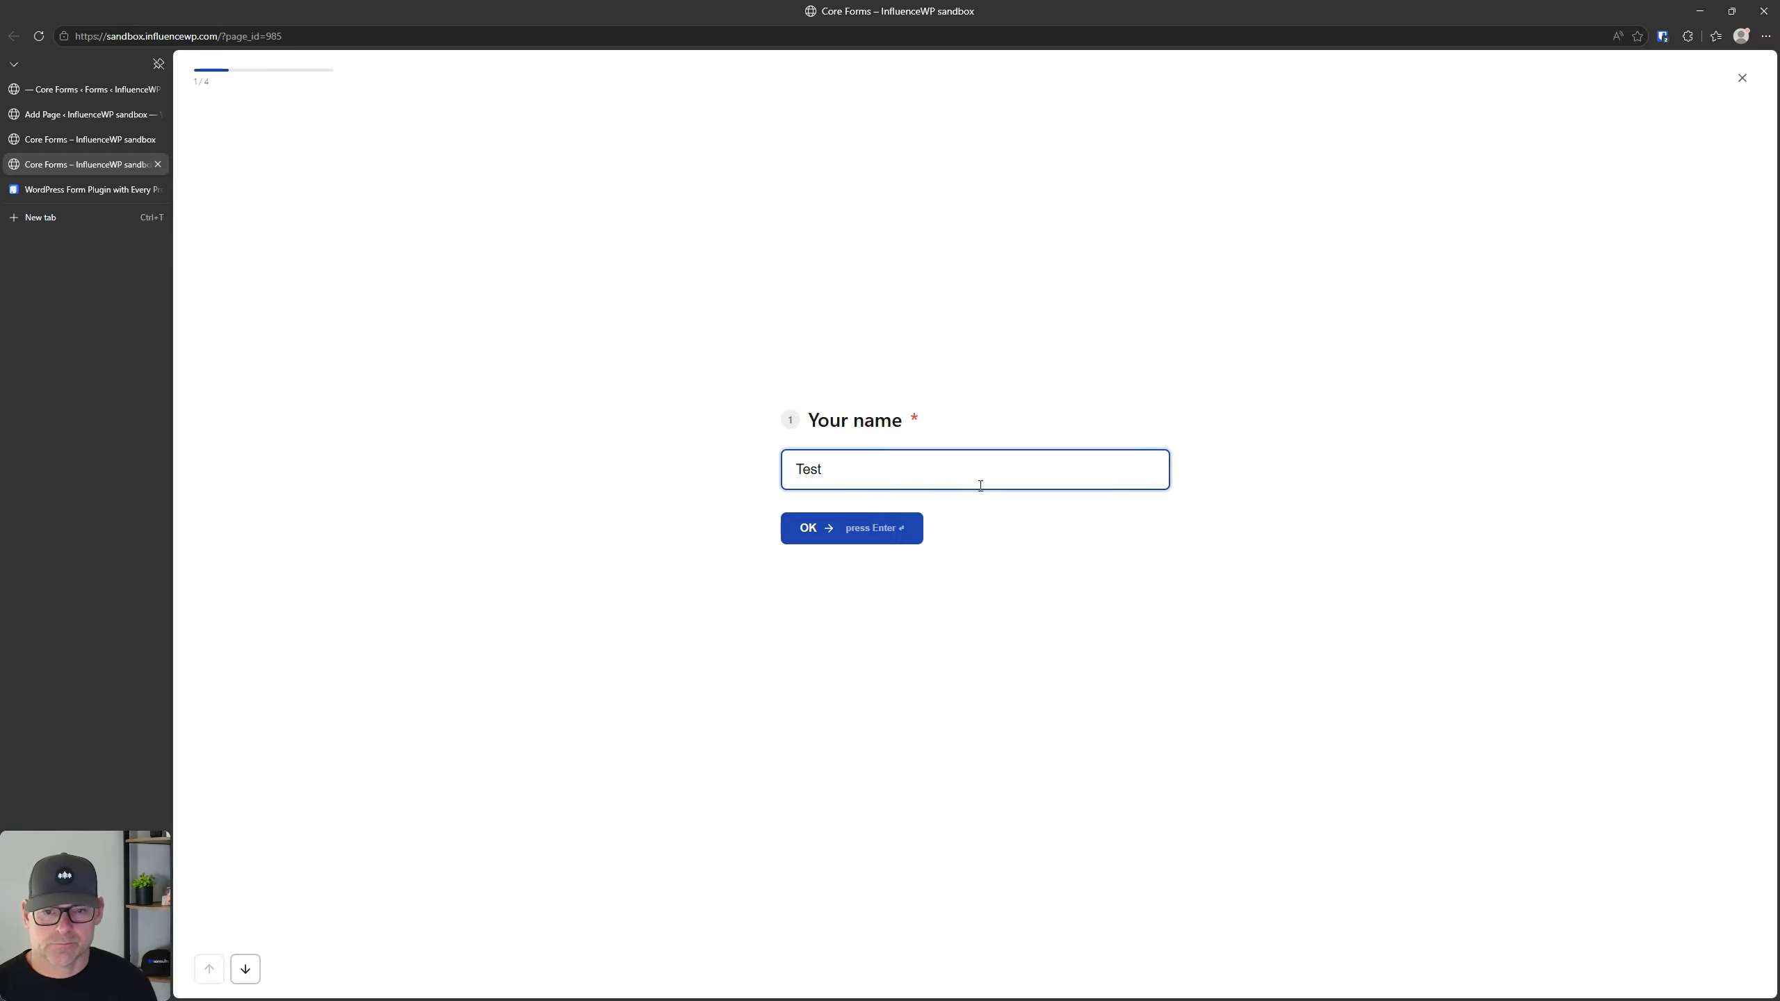
key("Return")
type("y")
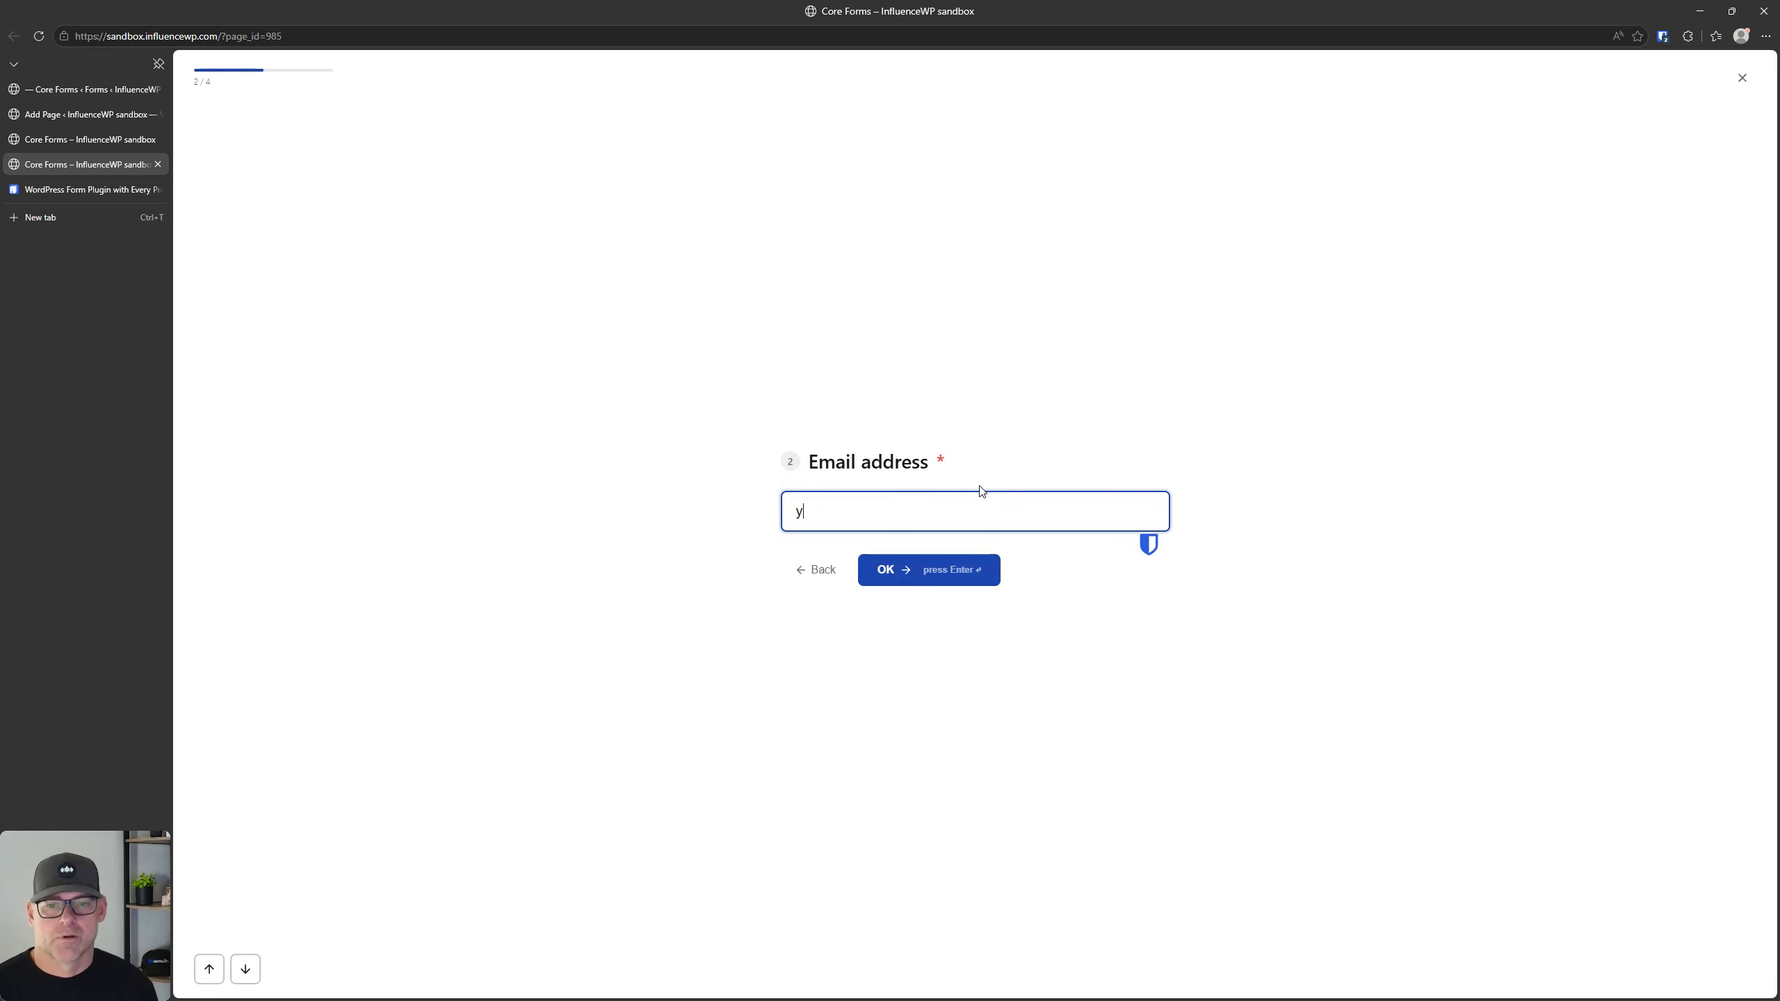
type("o")
key("BackSpace")
type("o@")
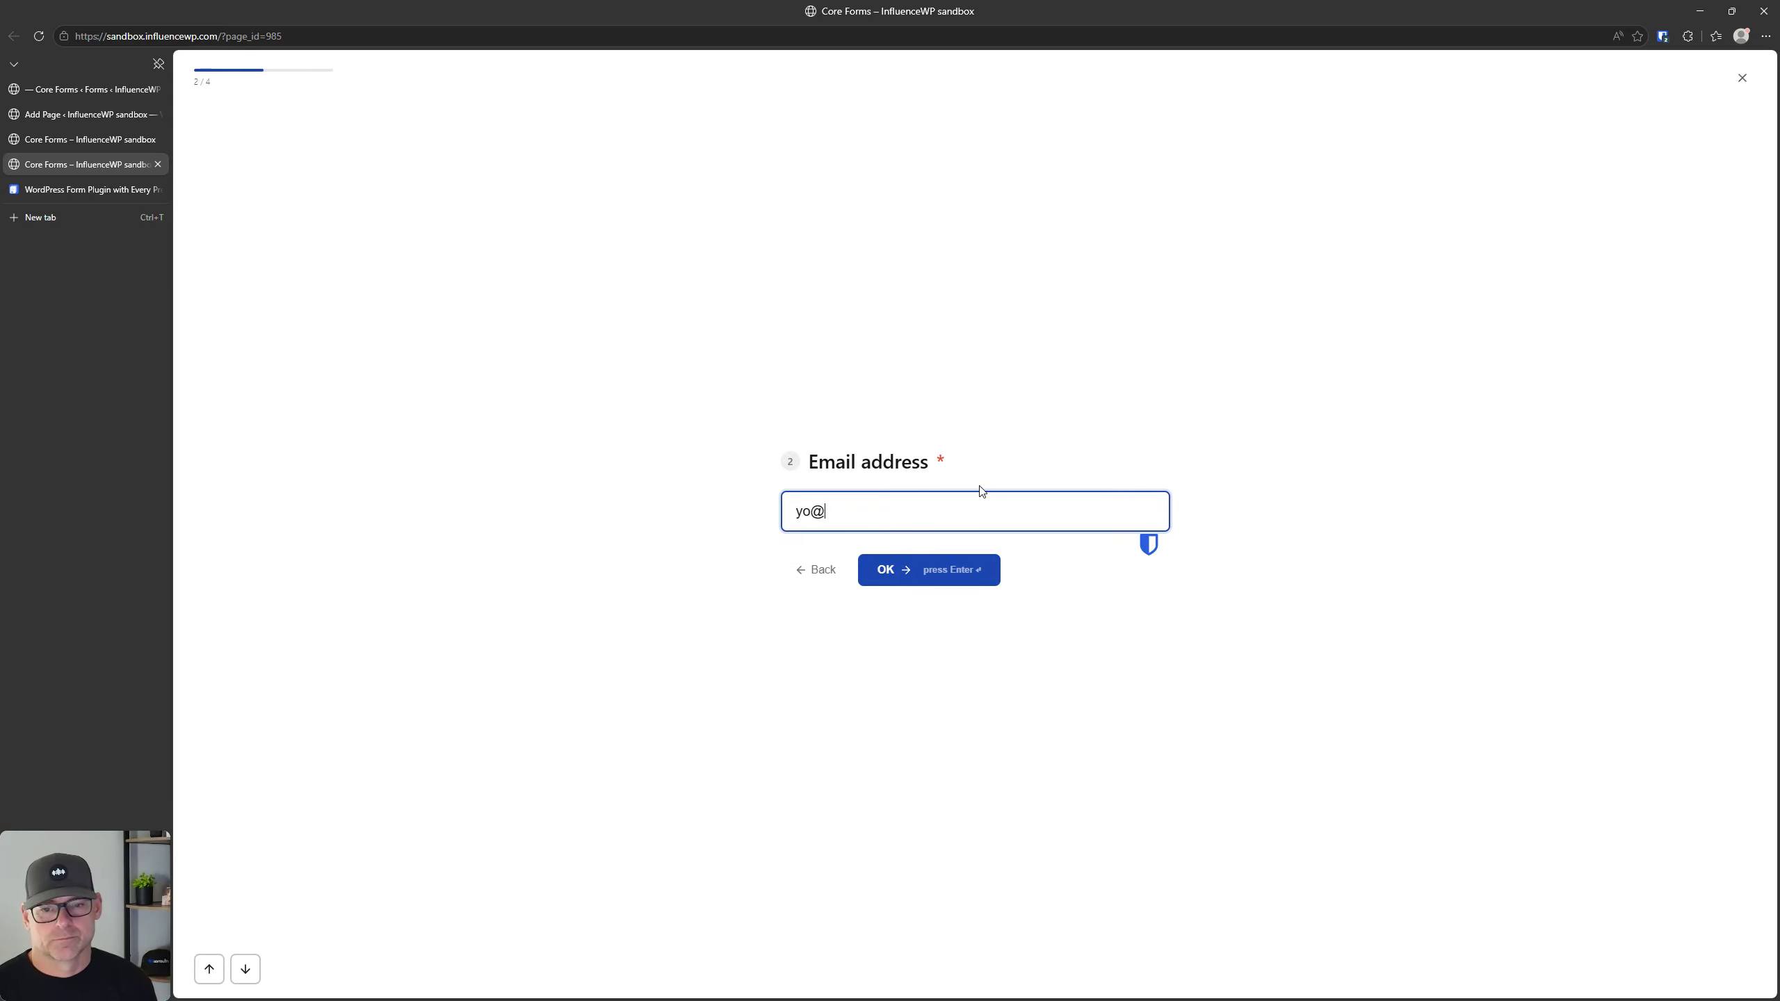
type("yo.com")
key("Return")
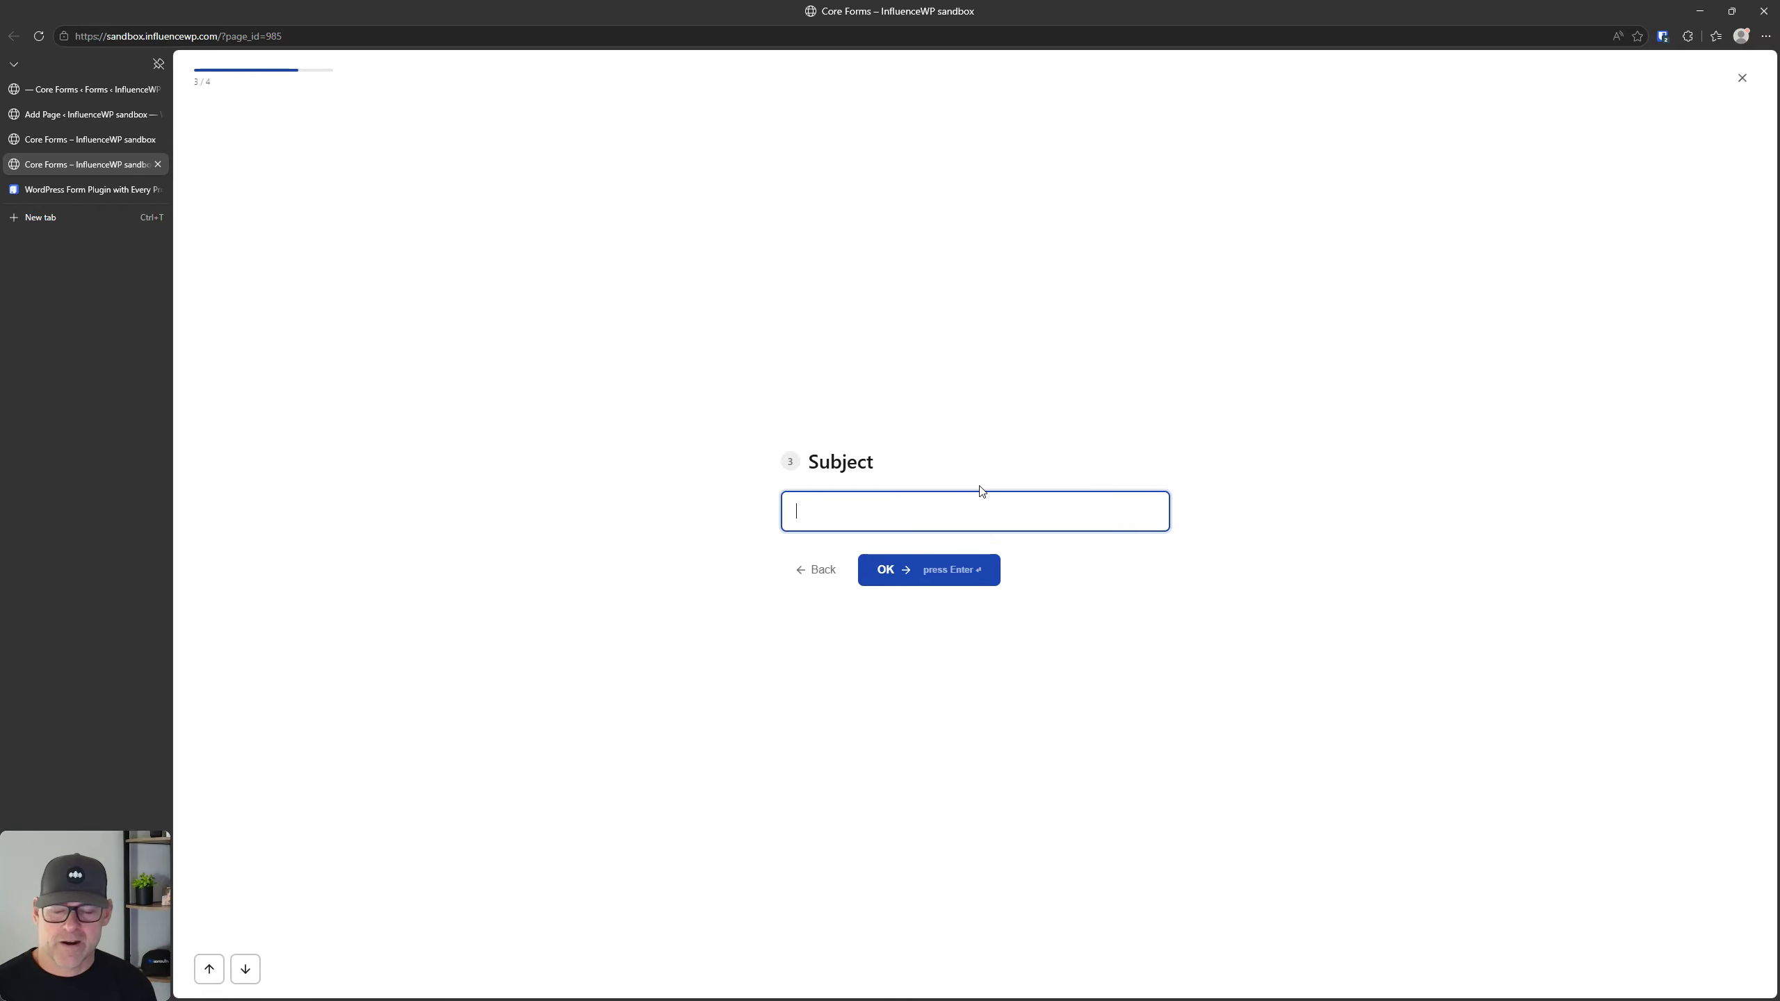
Step: Return to the form's settings, set the fullscreen theme to Dark, and save the form
left_click(63, 115)
left_click(75, 138)
left_click(111, 91)
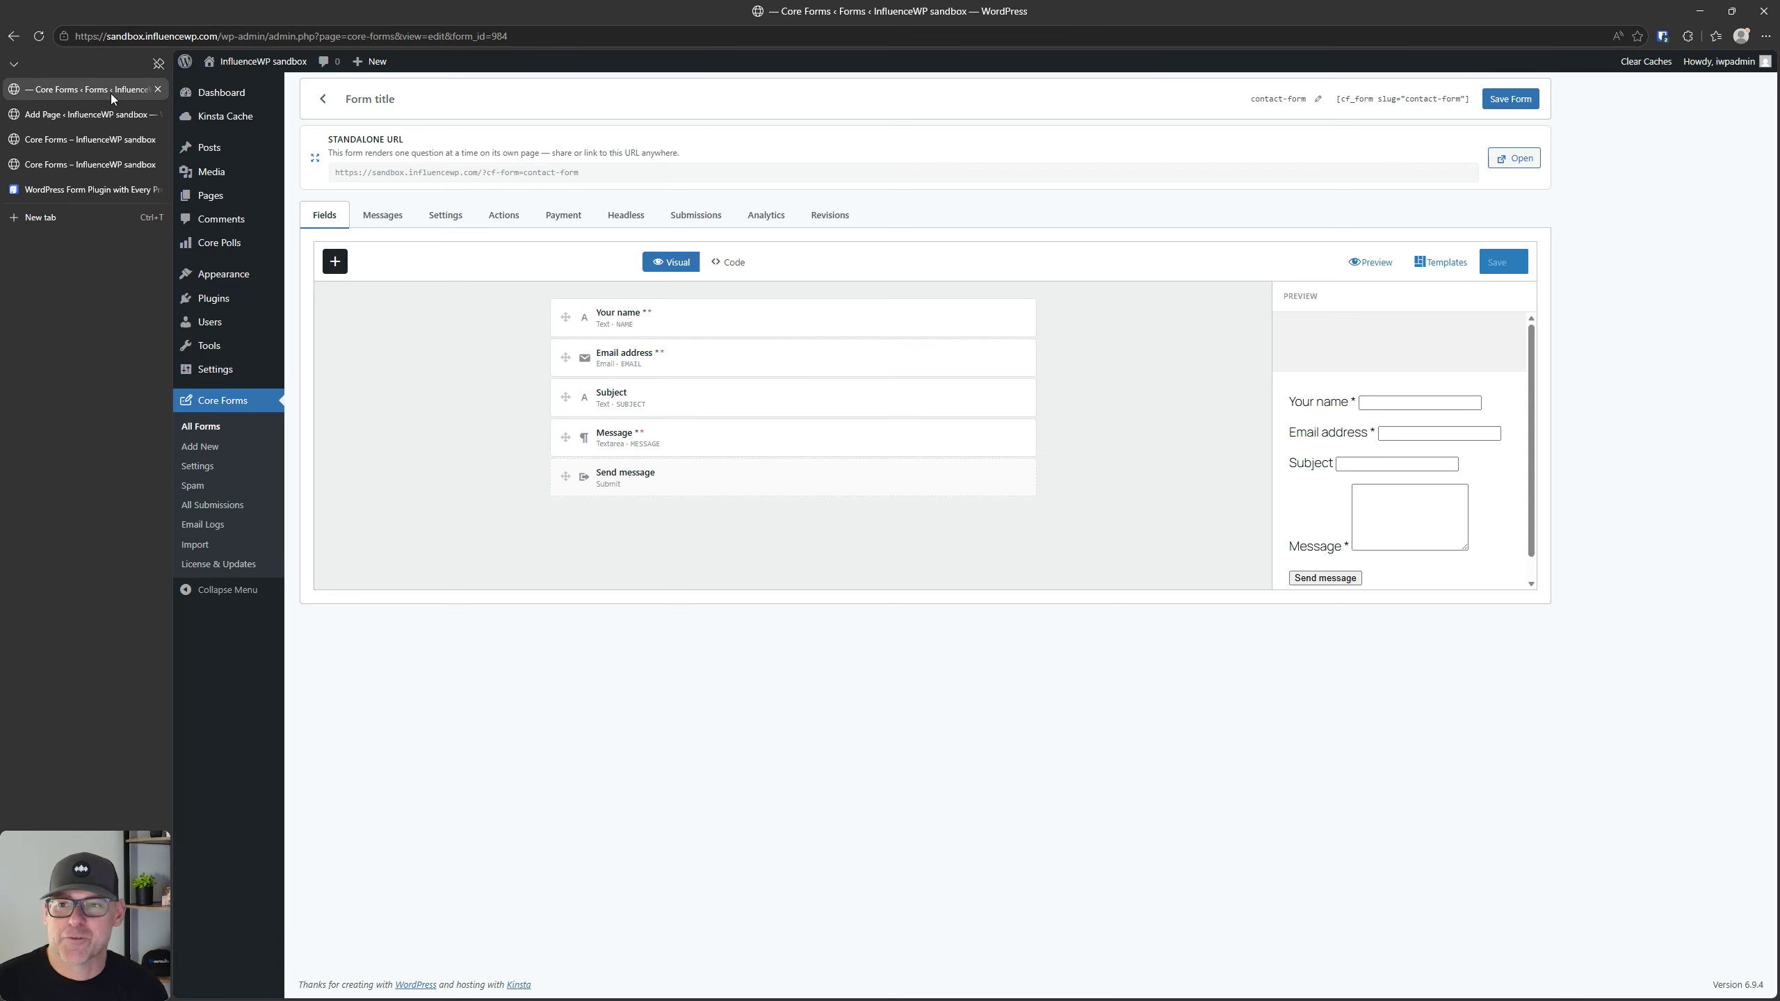
left_click(445, 215)
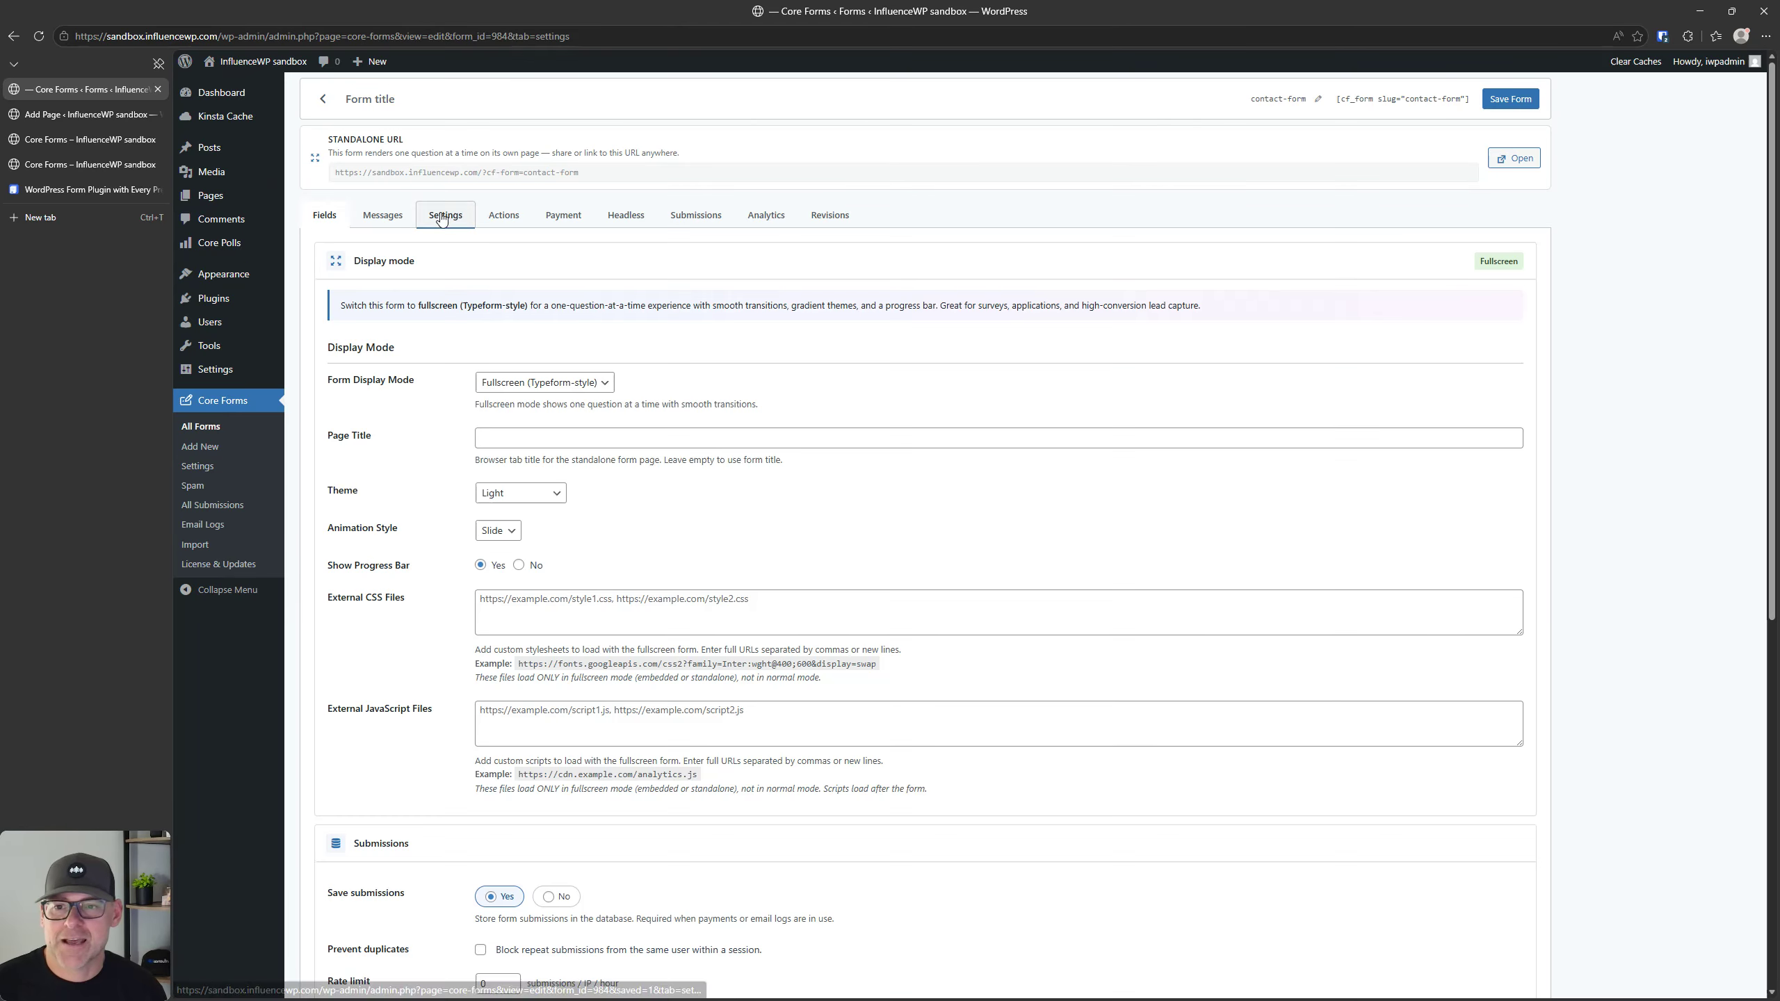
left_click(522, 497)
left_click(513, 530)
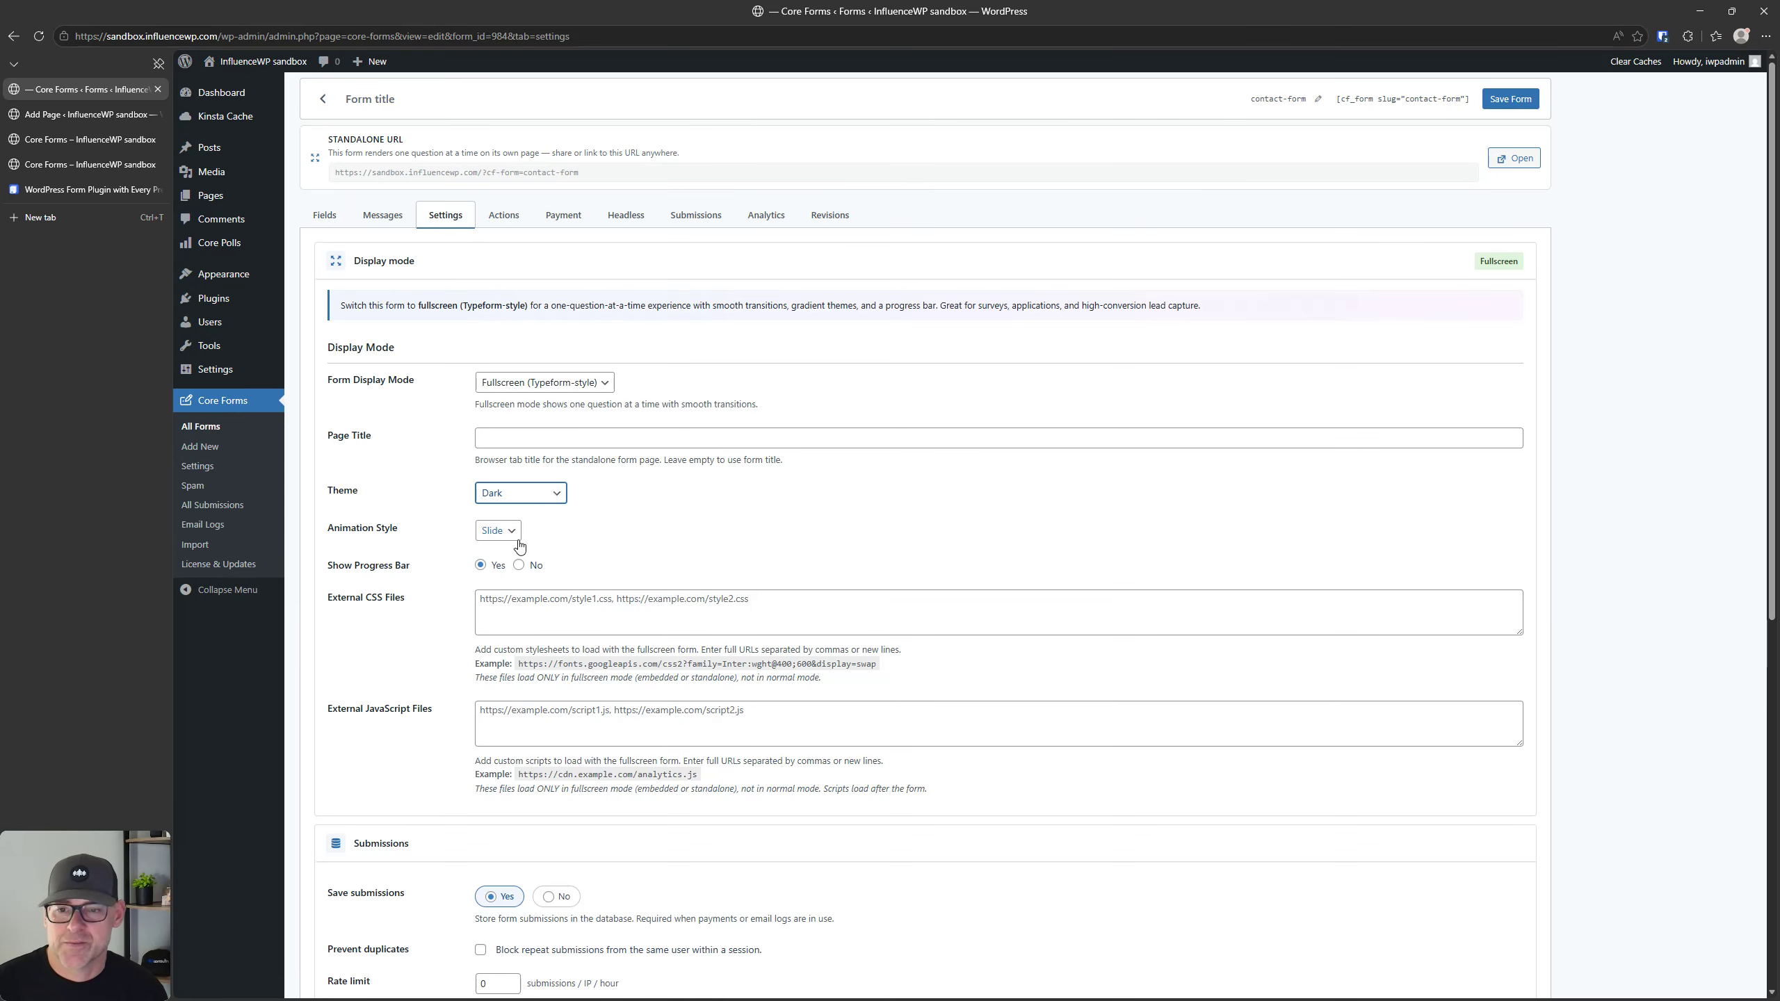
left_click(1513, 98)
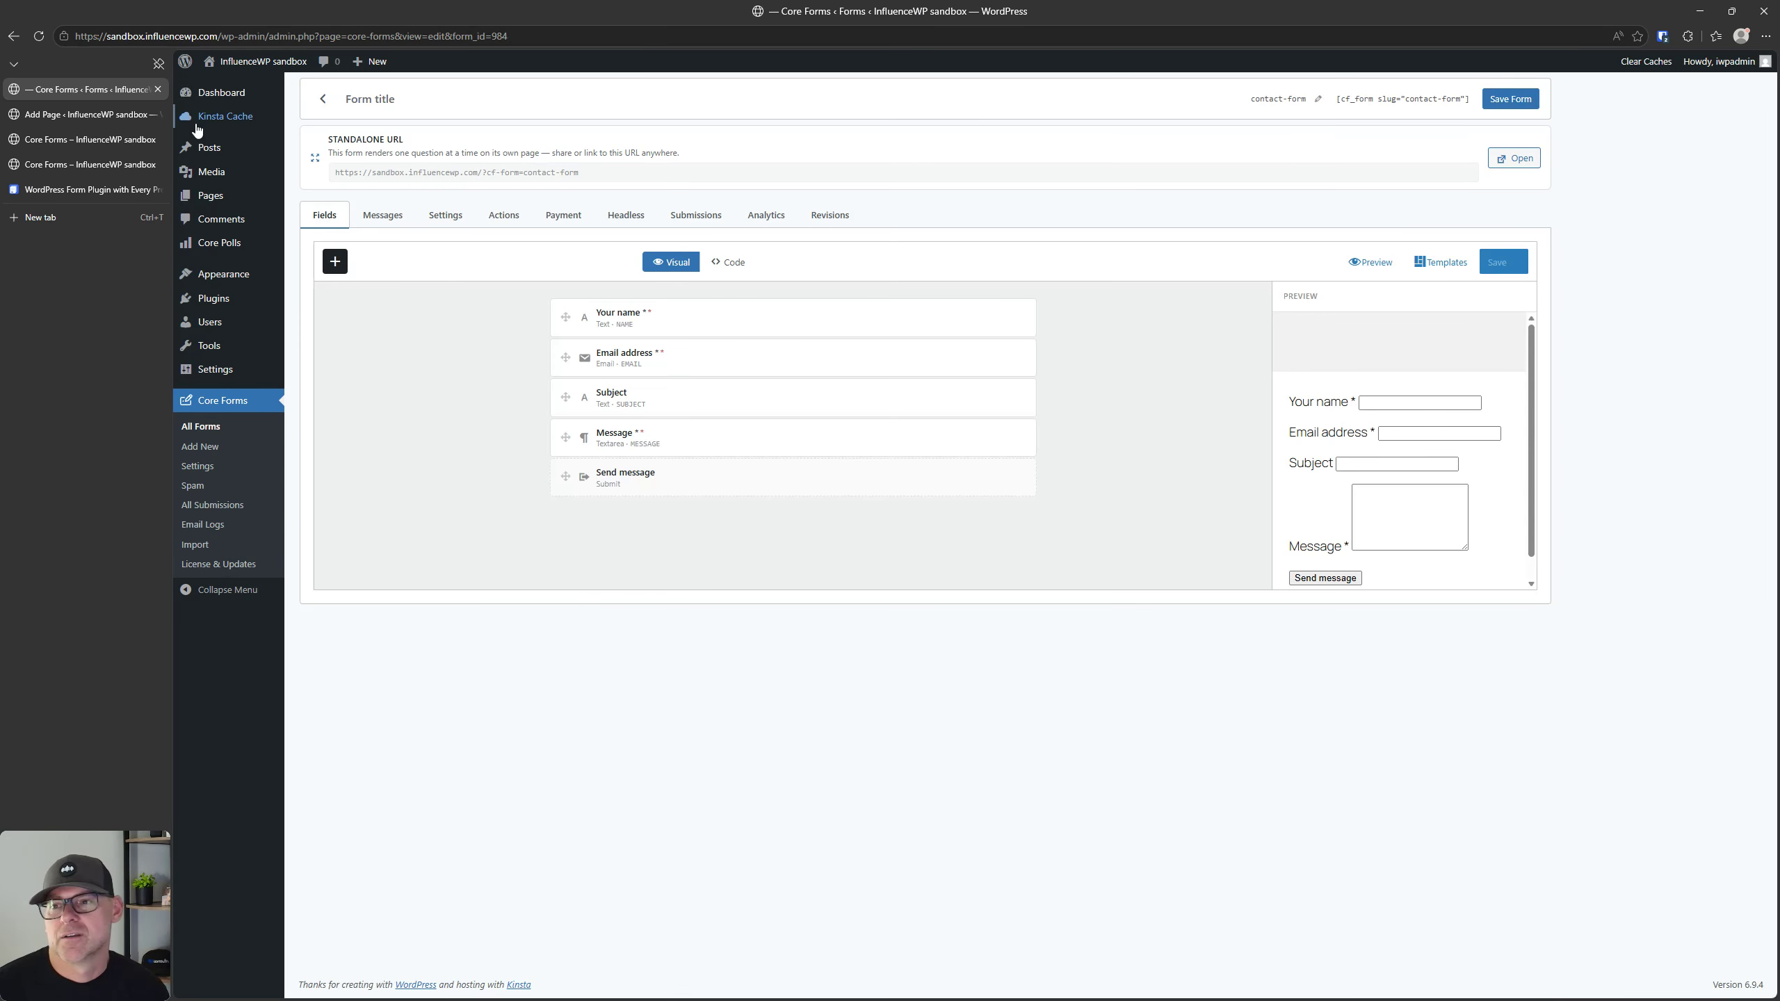
Step: Reload the fullscreen form on the duplicated Core Forms page and enter "yo" for the name question
left_click(77, 164)
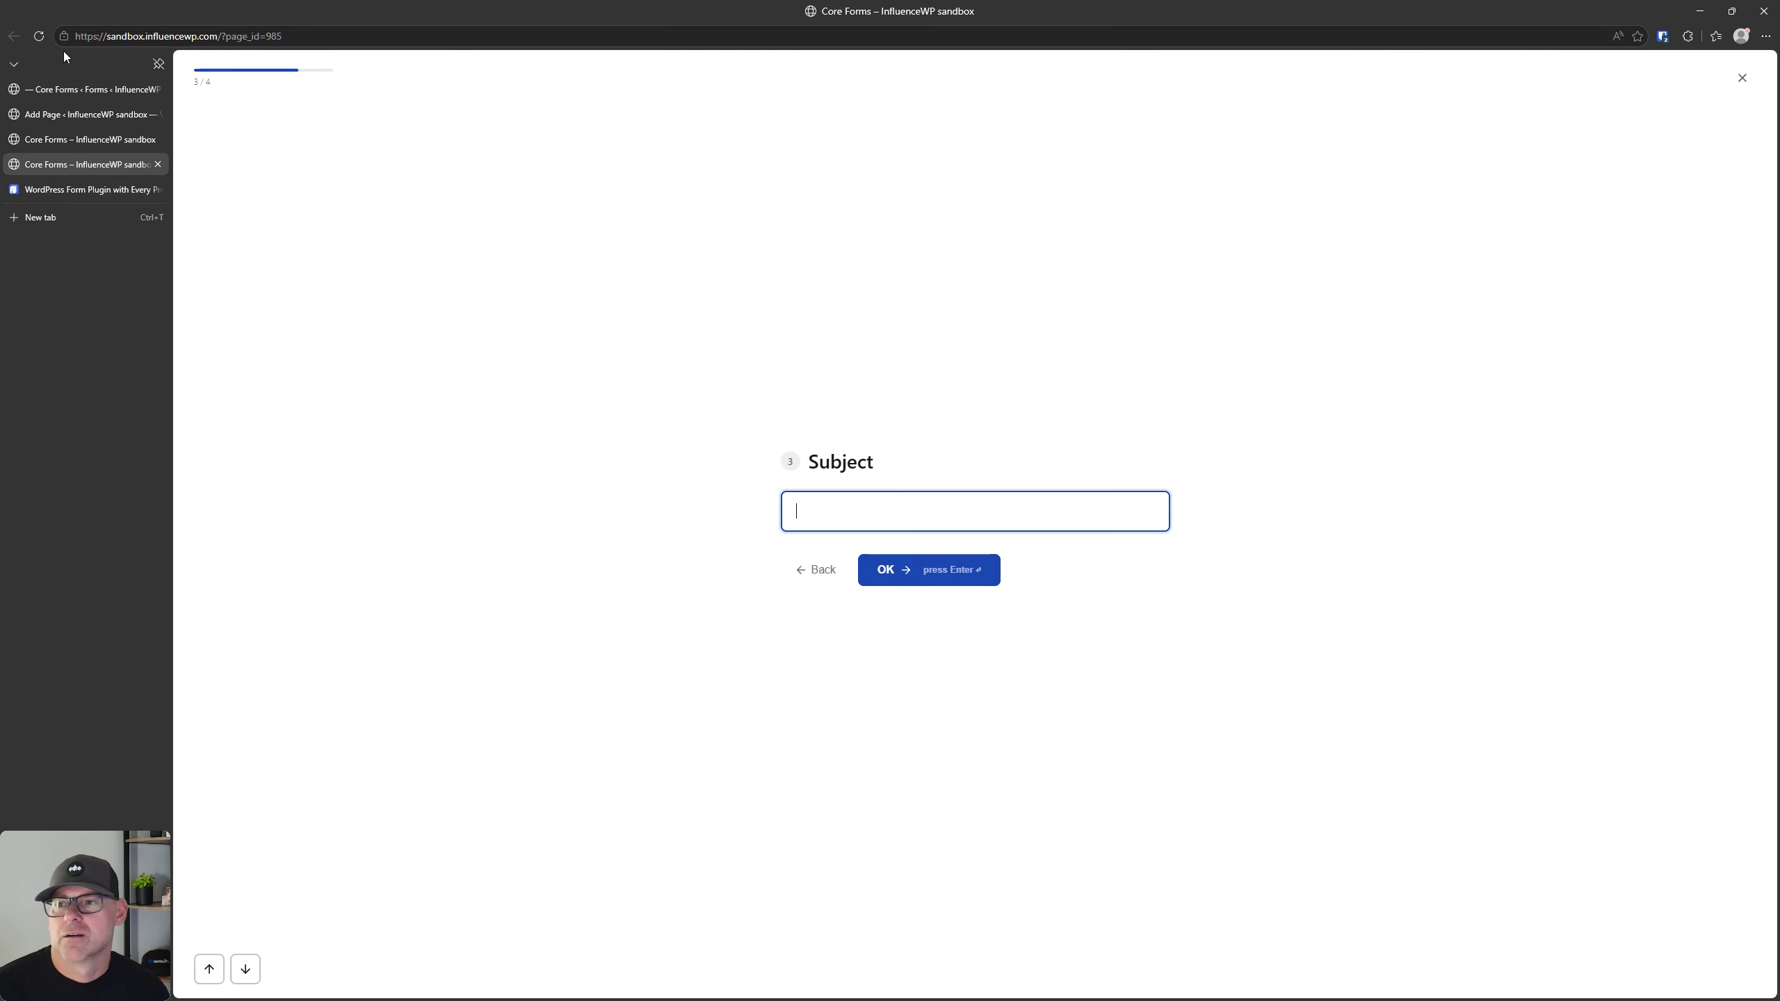
left_click(38, 36)
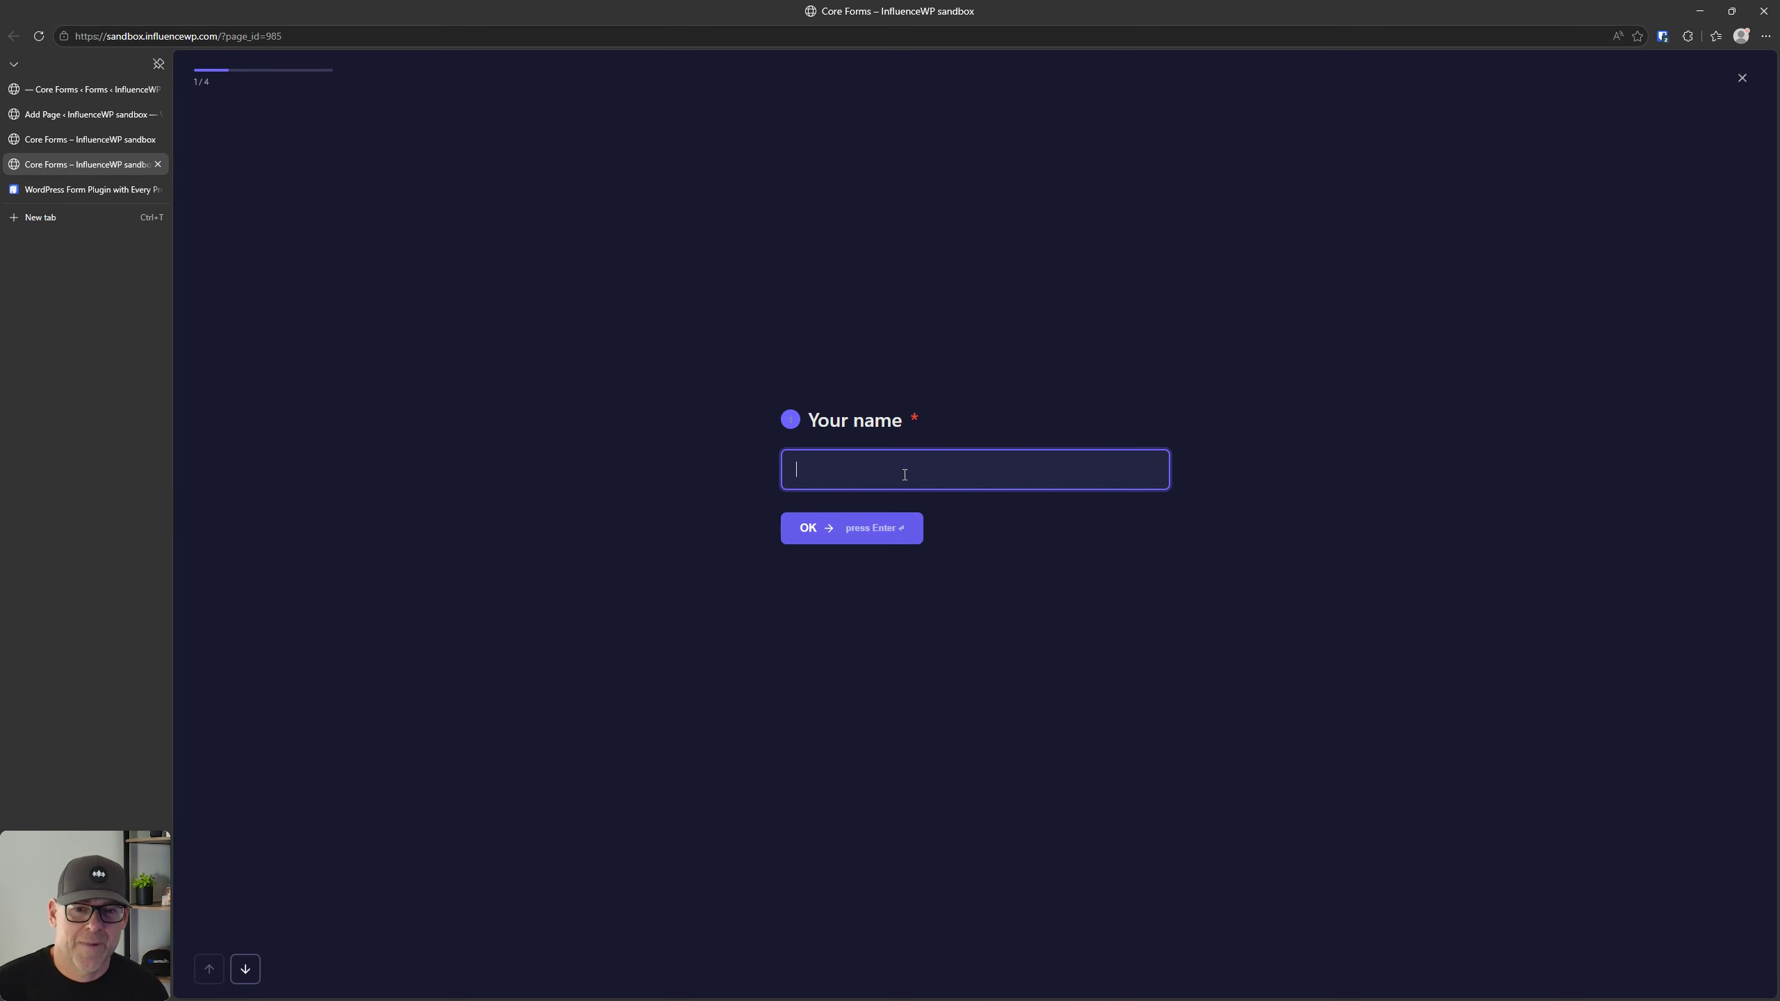
type("yo")
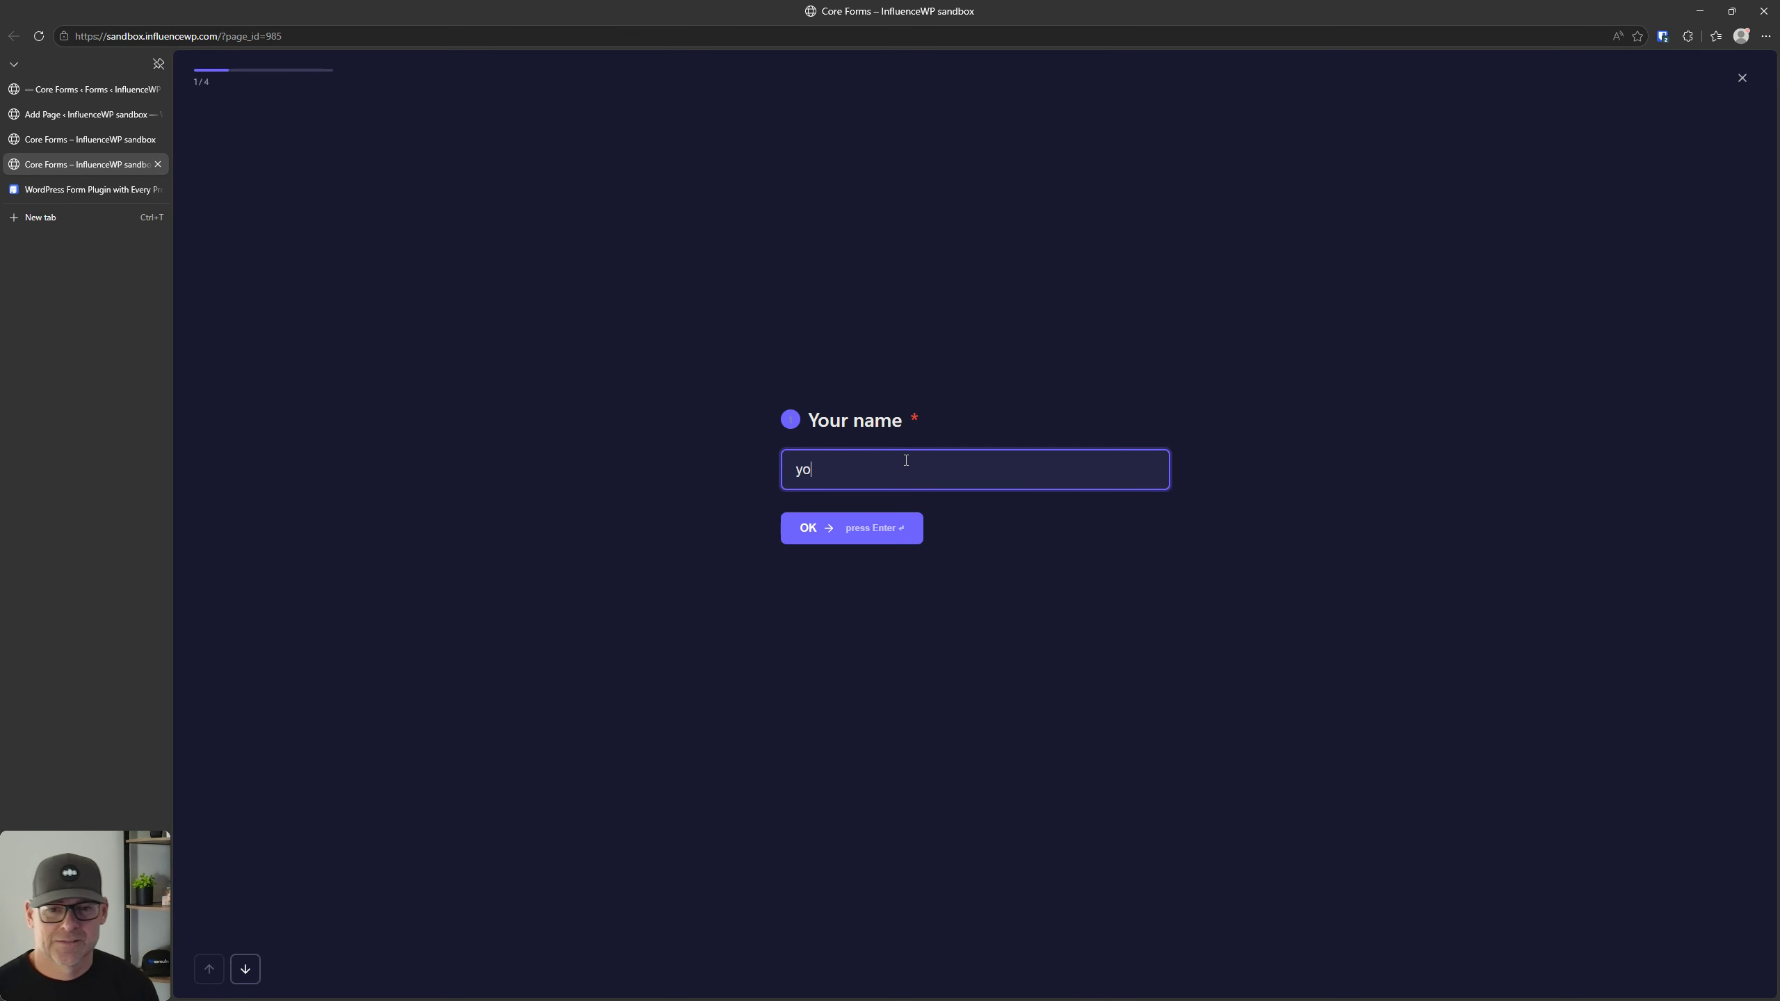
Step: Switch to the Core Forms product website
left_click(85, 189)
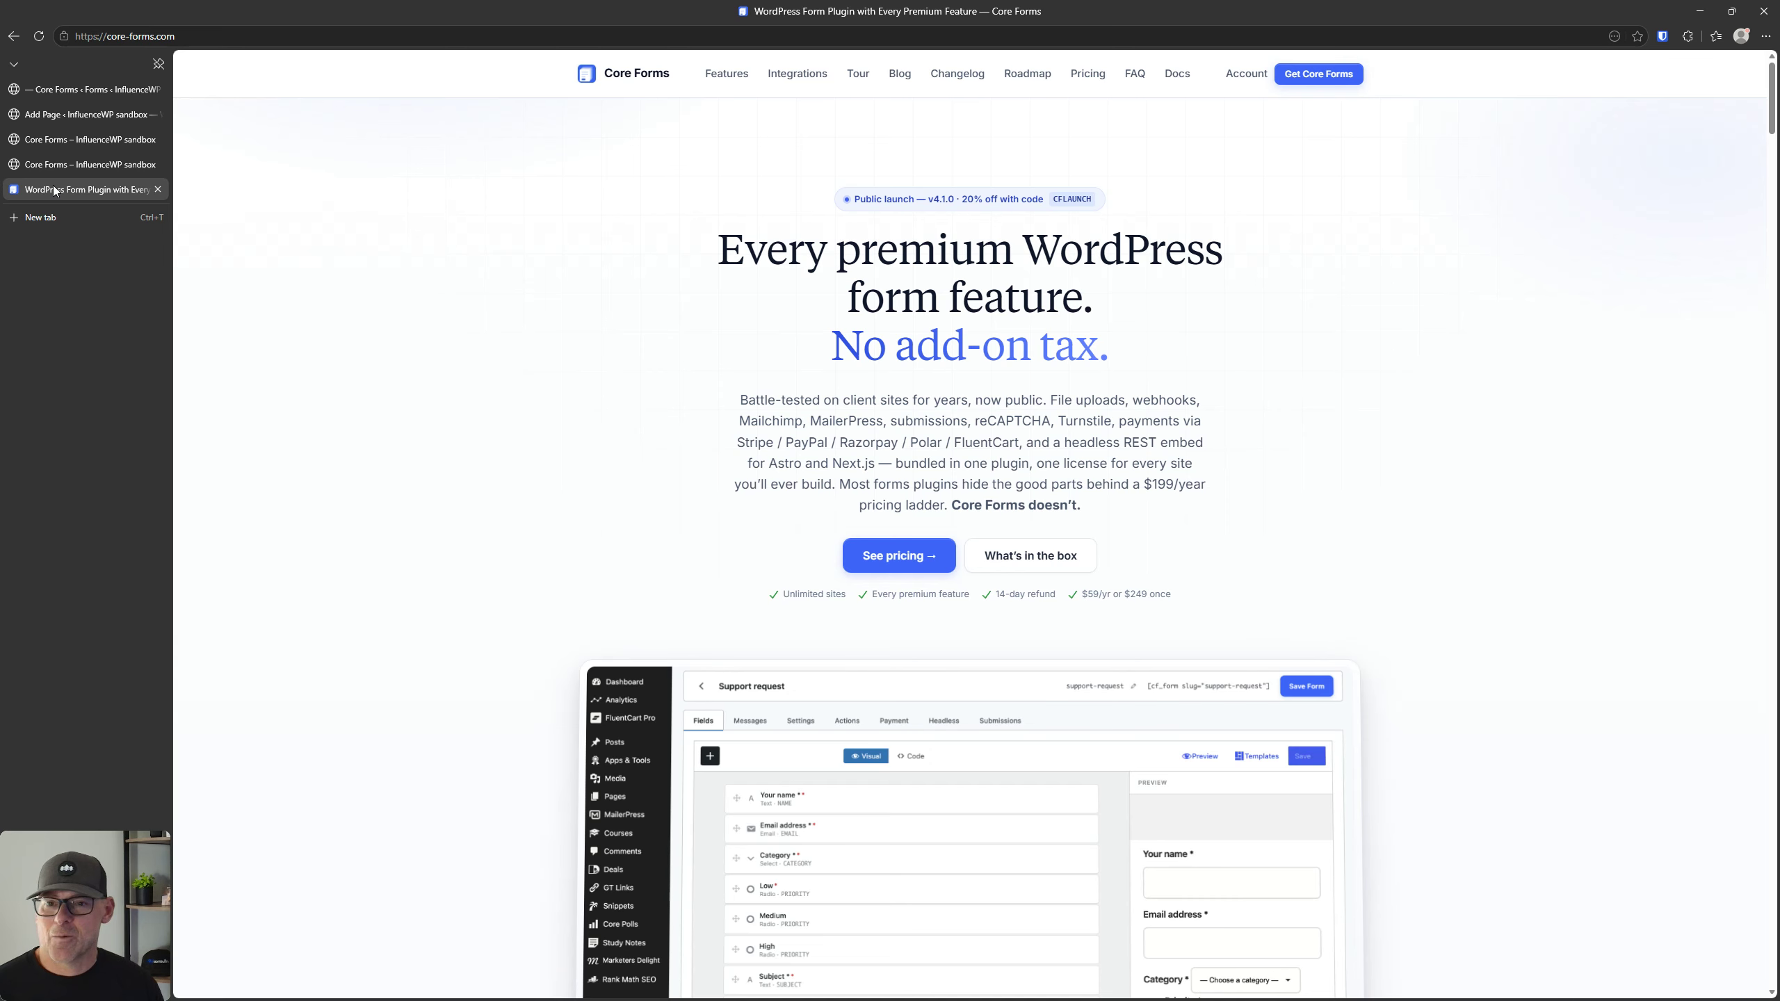